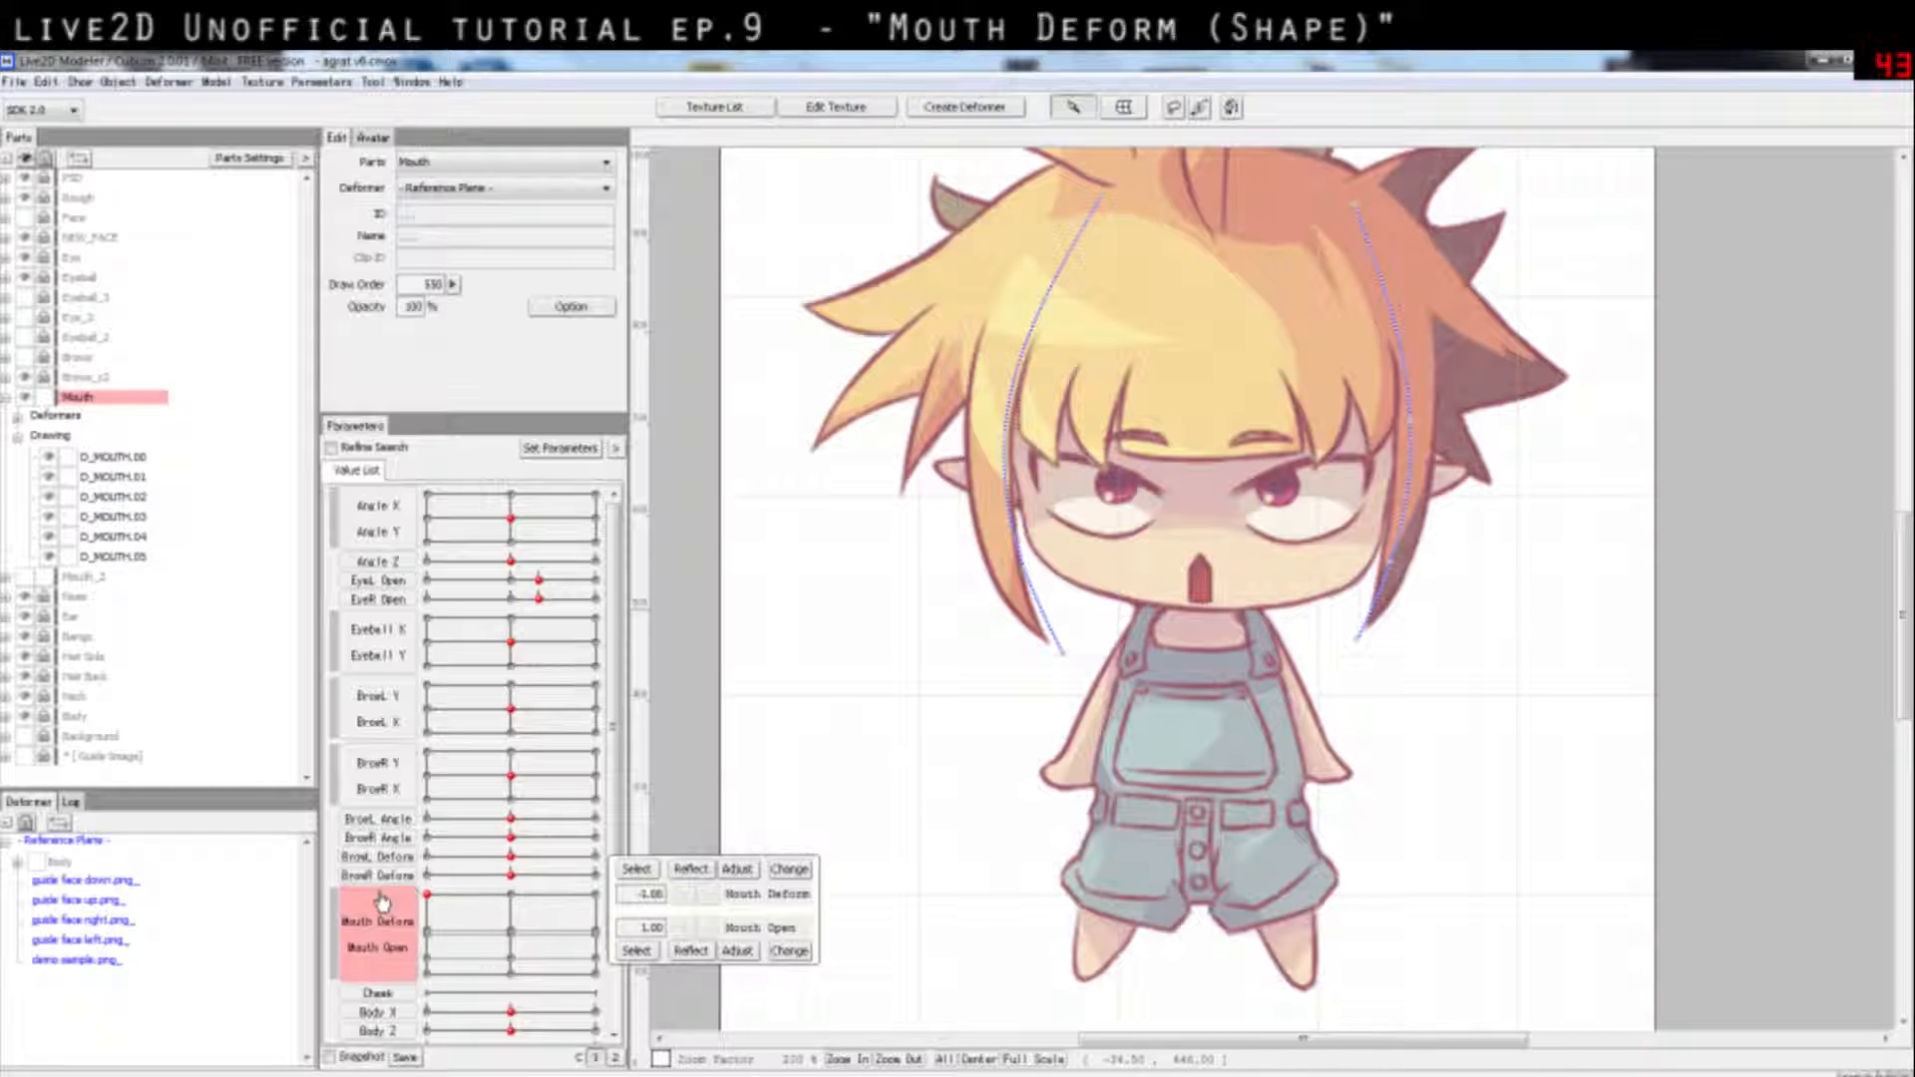
Step: Separate the combined Mouth Deform and Mouth Open parameters and preview Mouth Deform across its range with the mouth open and closed
click(335, 896)
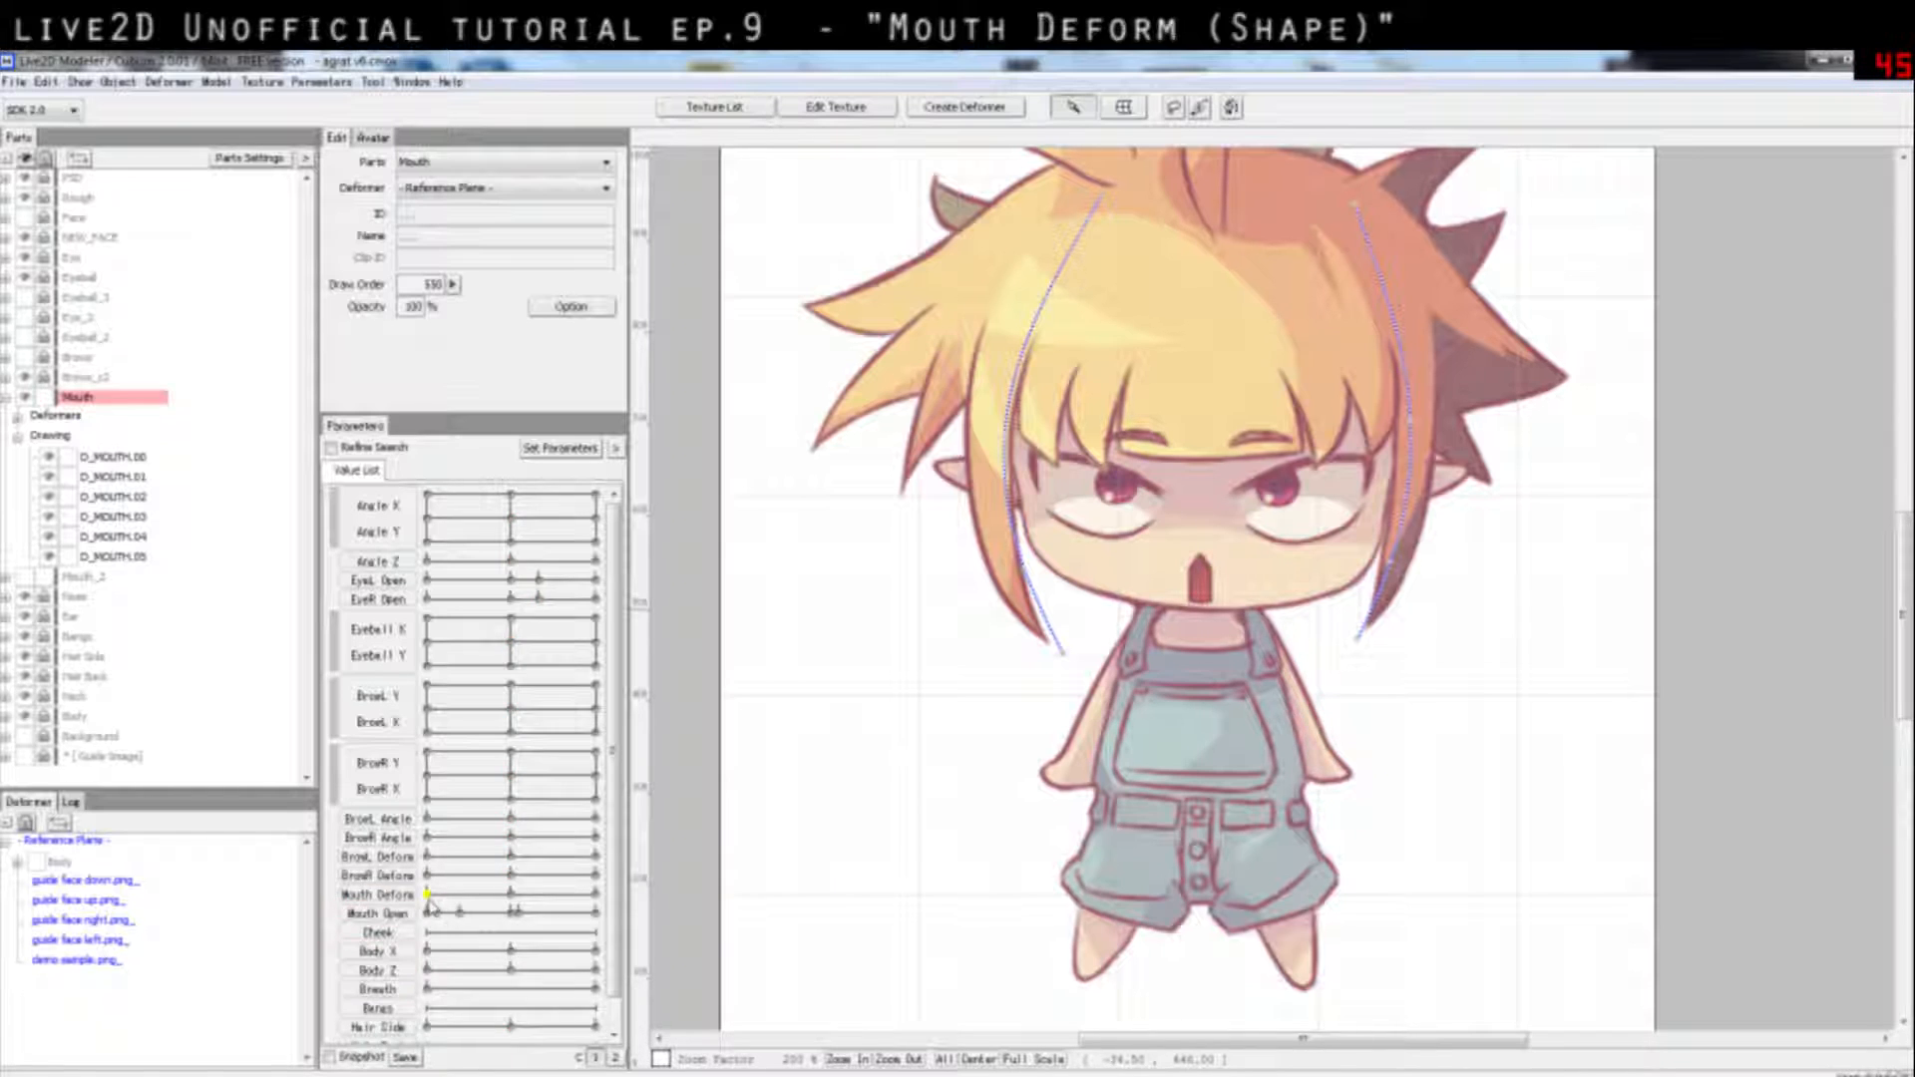
click(429, 895)
drag(511, 897, 427, 896)
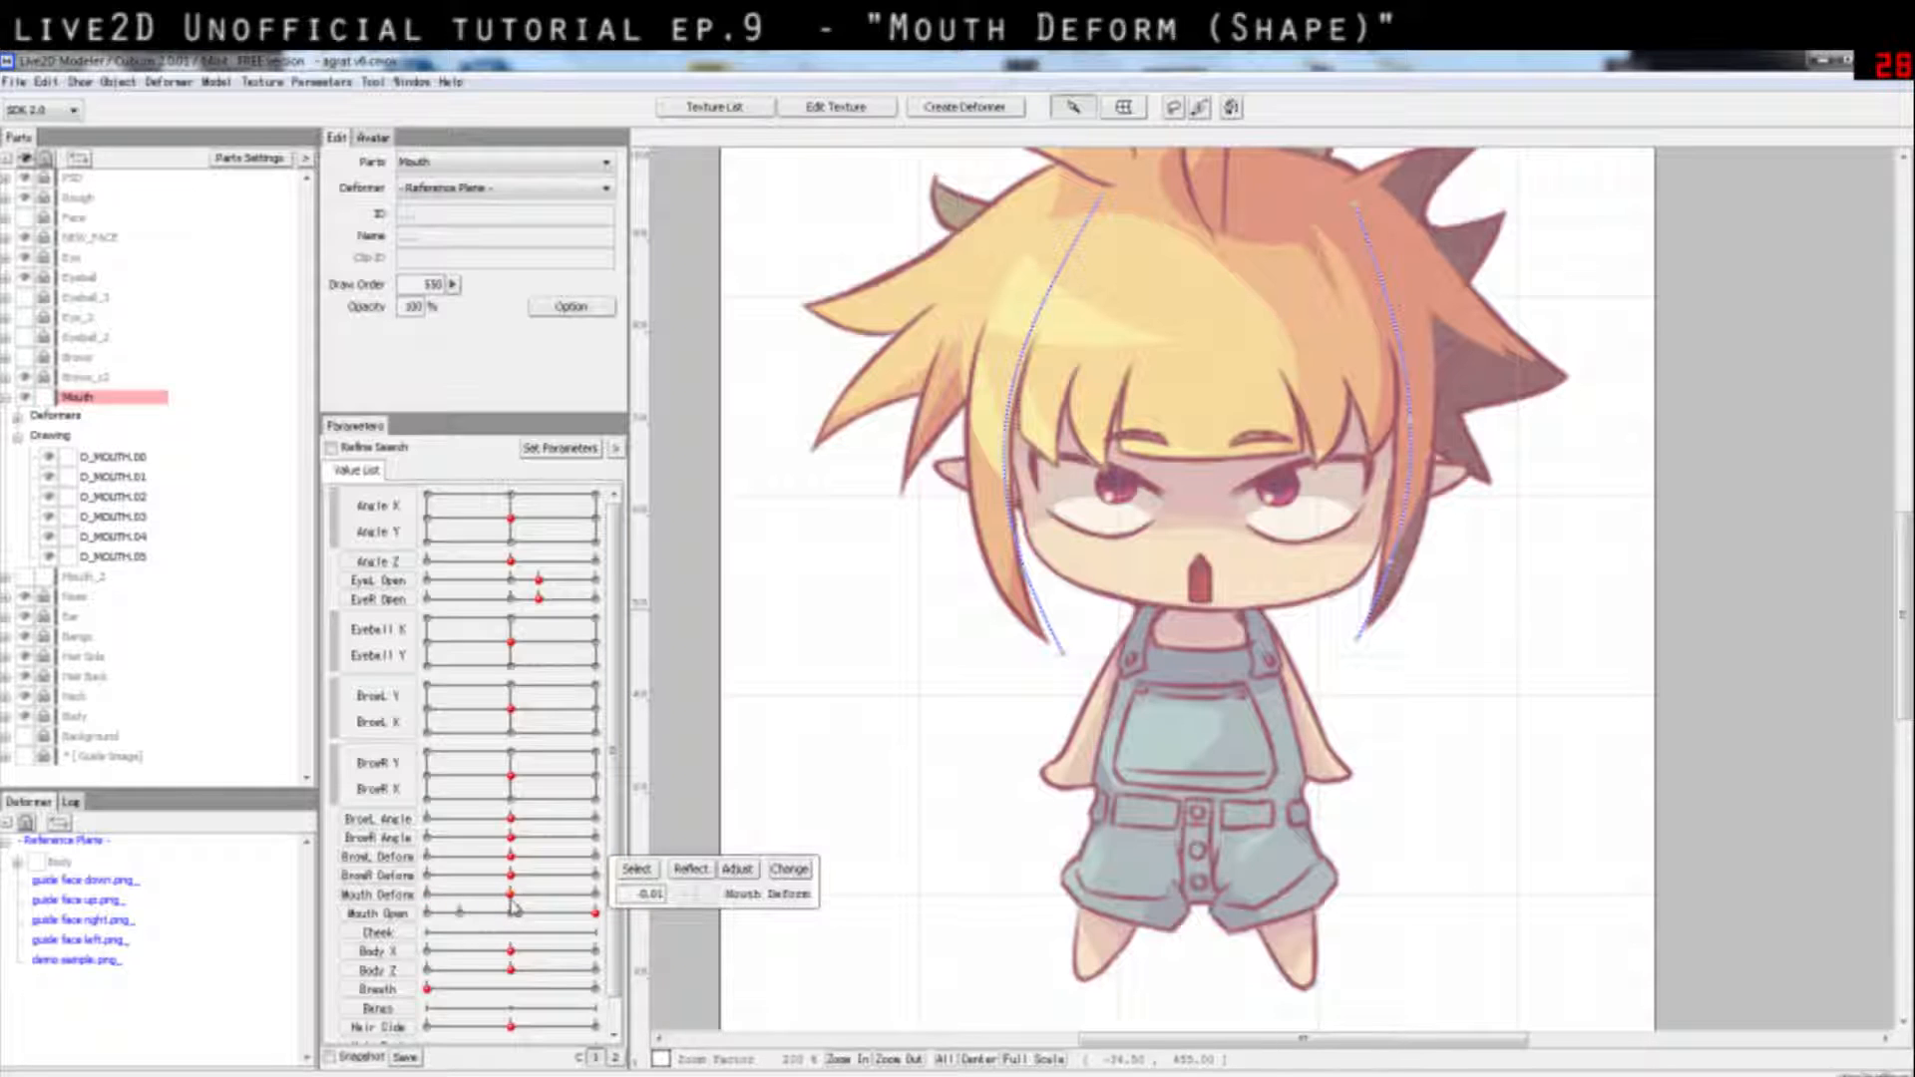
mouse_move(514, 902)
mouse_down()
mouse_move(423, 890)
mouse_move(516, 910)
mouse_move(399, 911)
mouse_move(502, 901)
mouse_up()
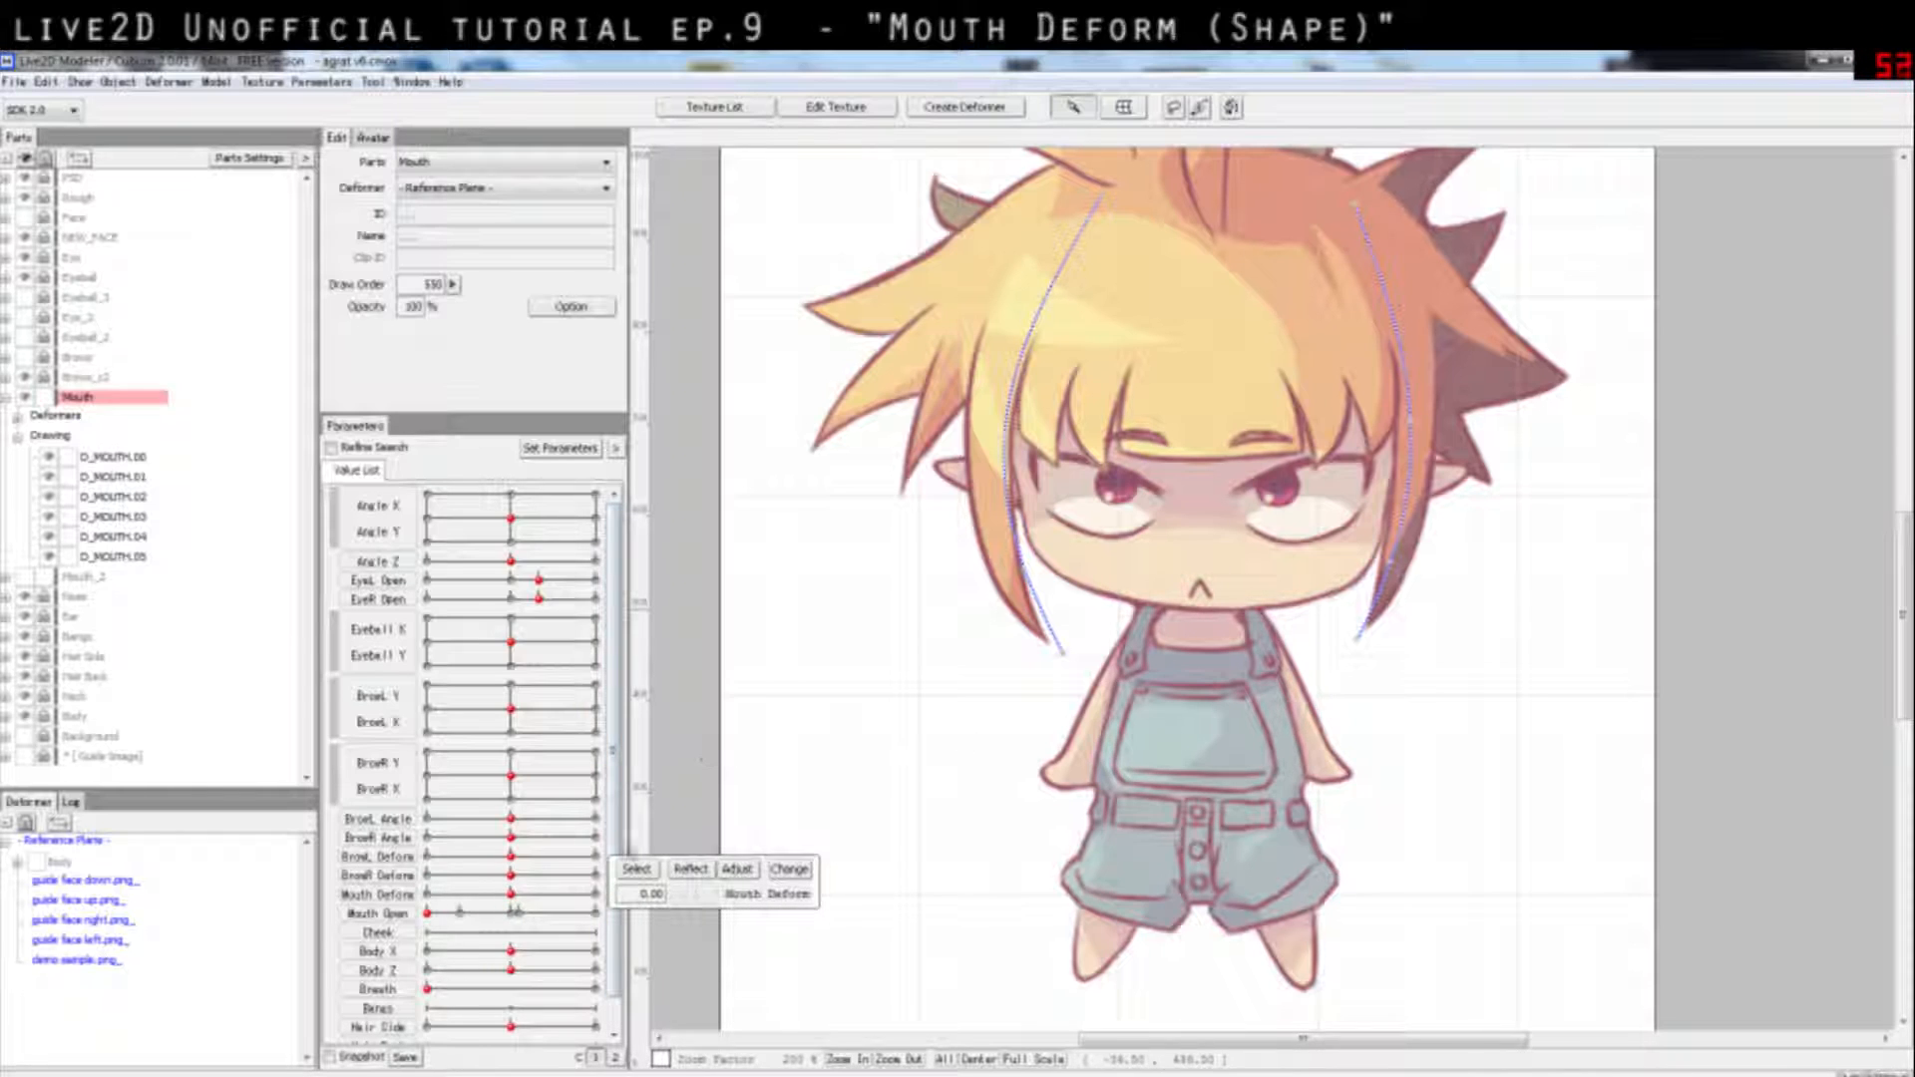
drag(510, 894, 427, 895)
drag(513, 901, 645, 898)
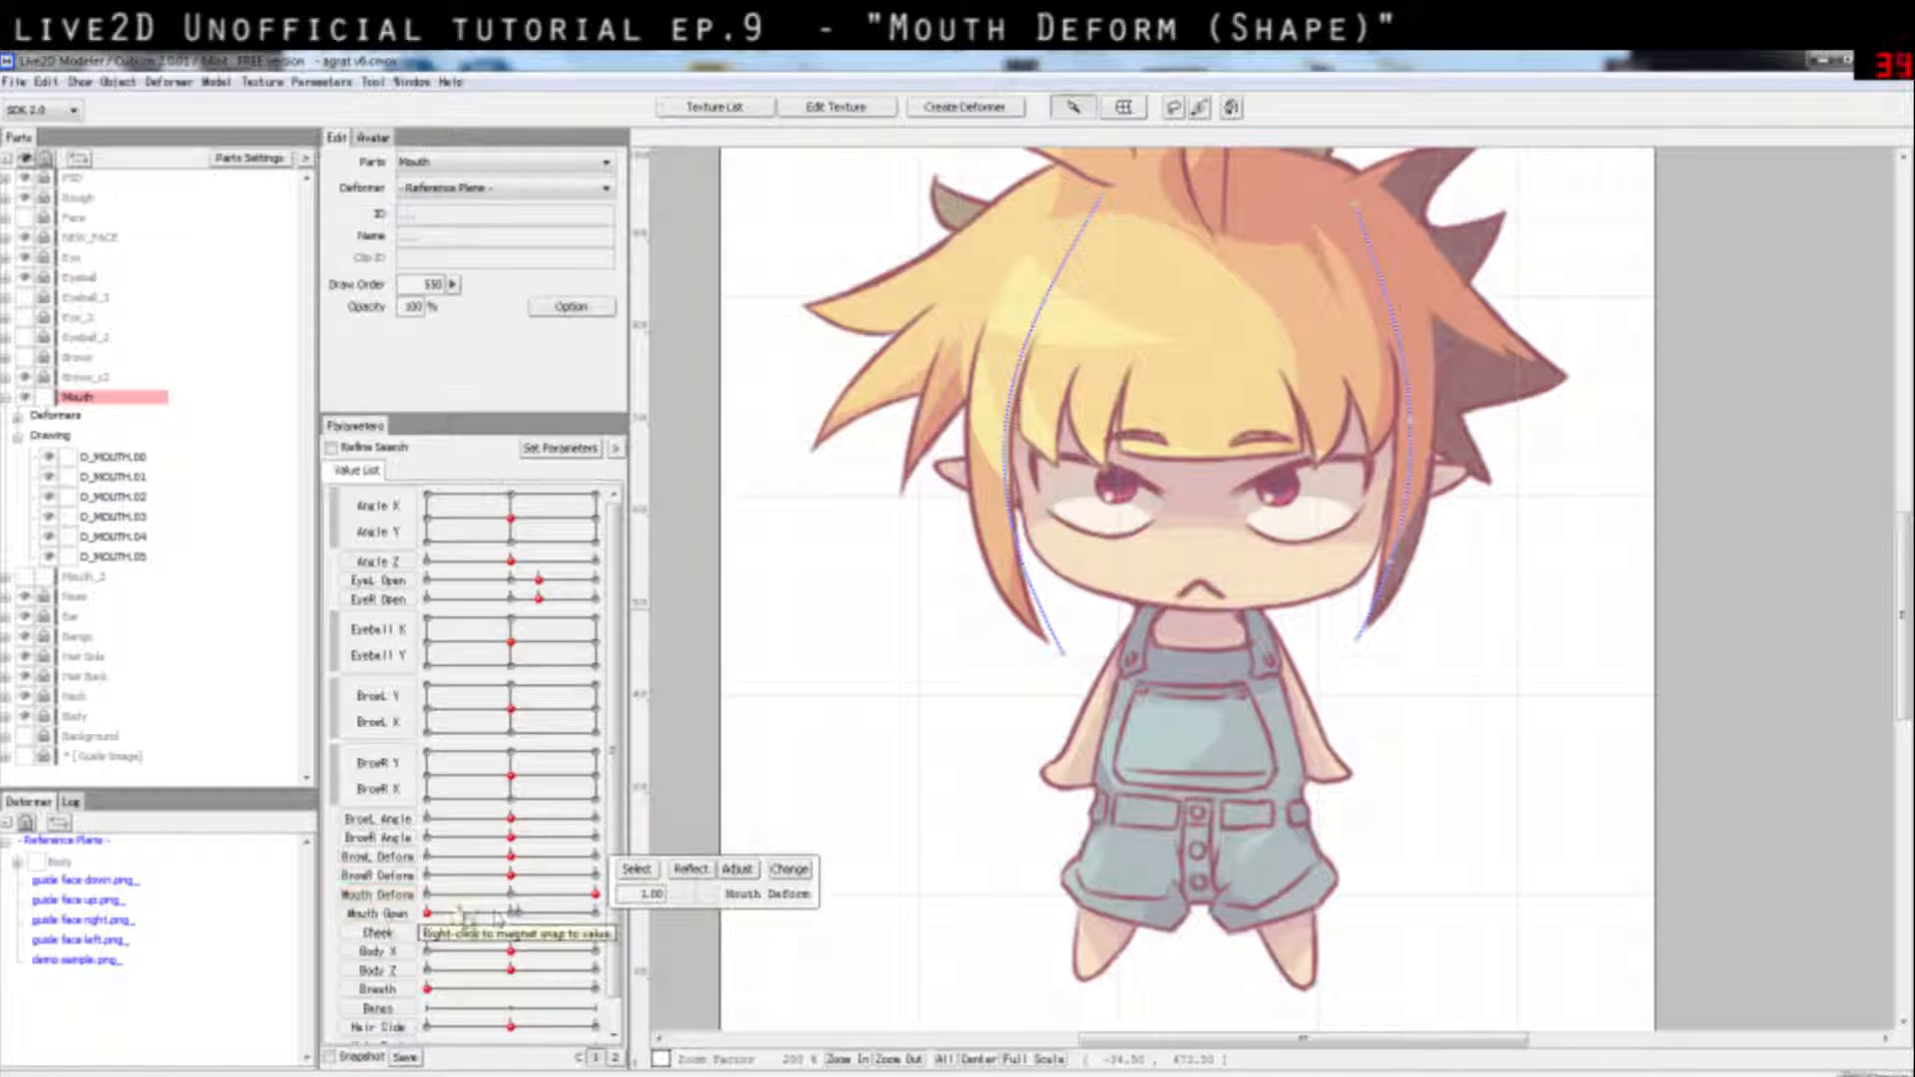
drag(495, 896, 623, 896)
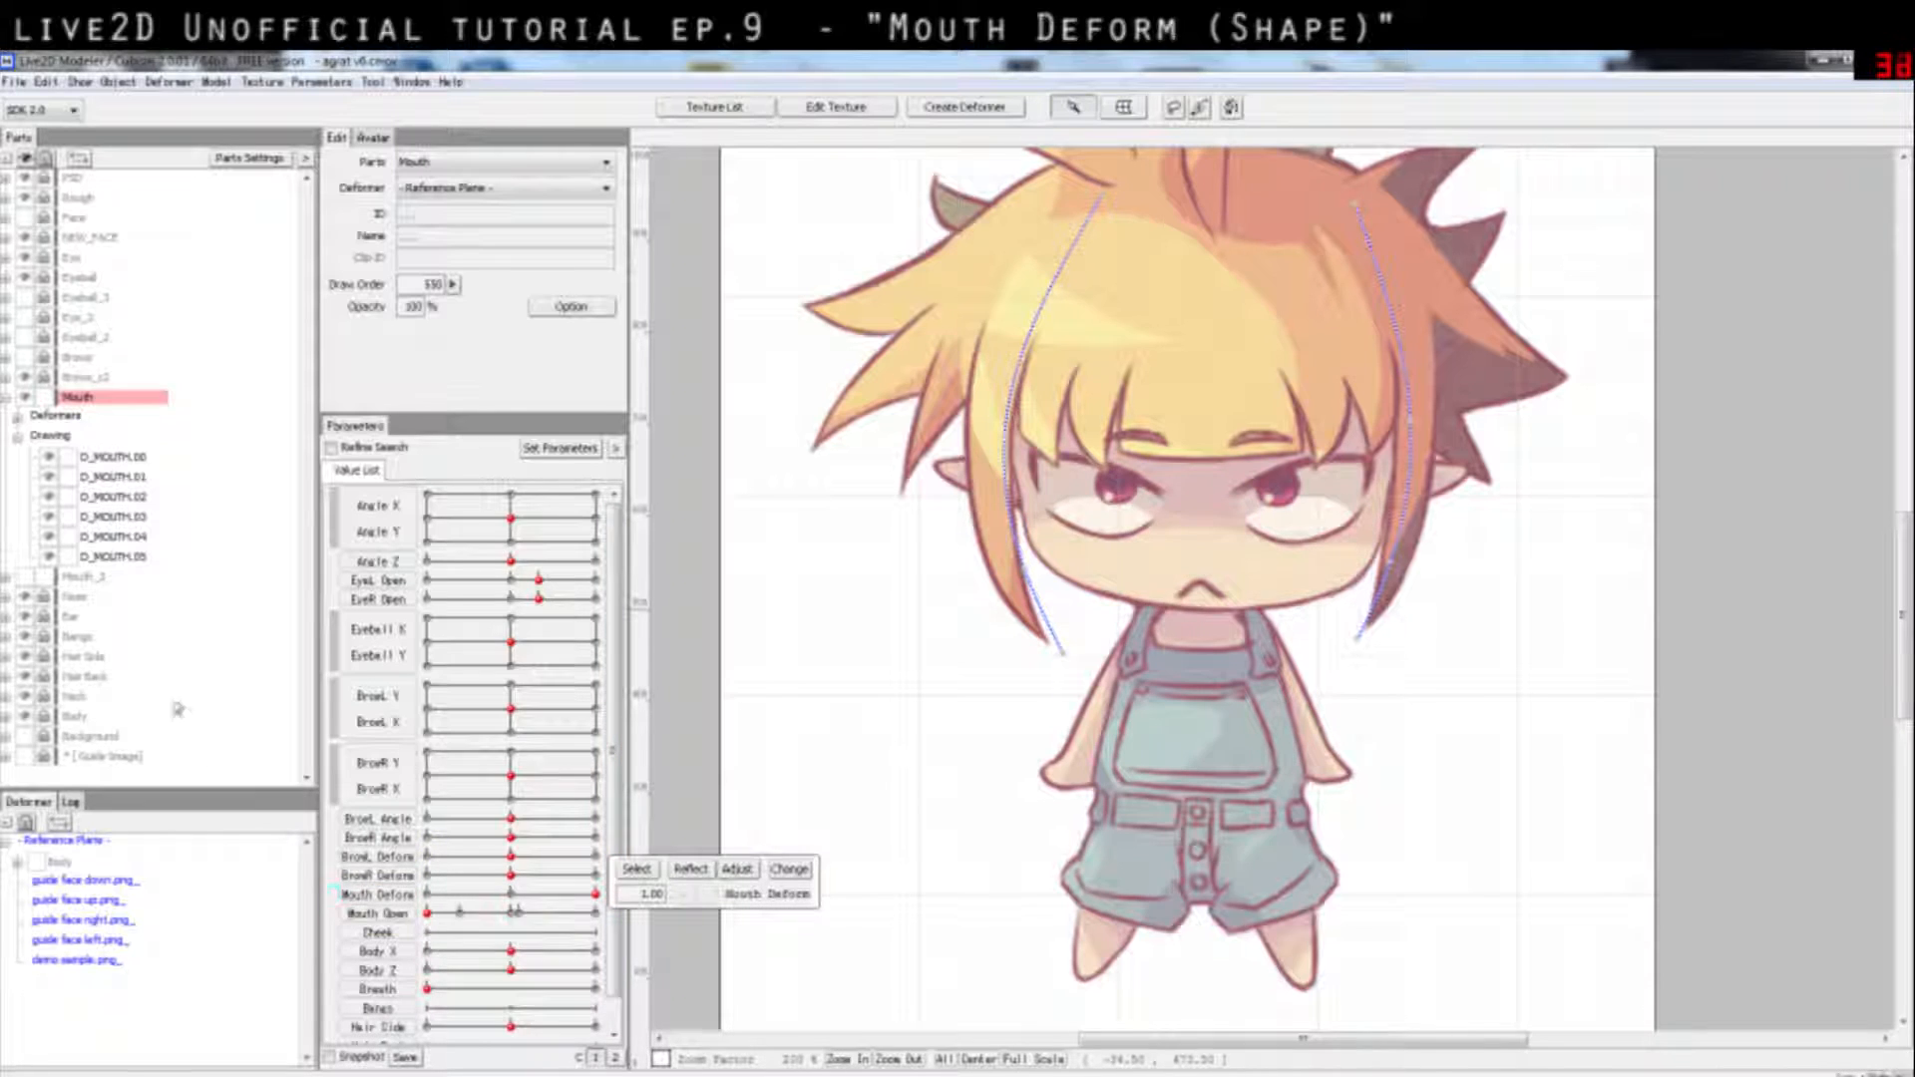
Step: Expand the Mouth part's deformers and compare the parameter keys of Mouth Transformer, Mouth deform Transformer and the mouth drawings
click(19, 418)
click(127, 458)
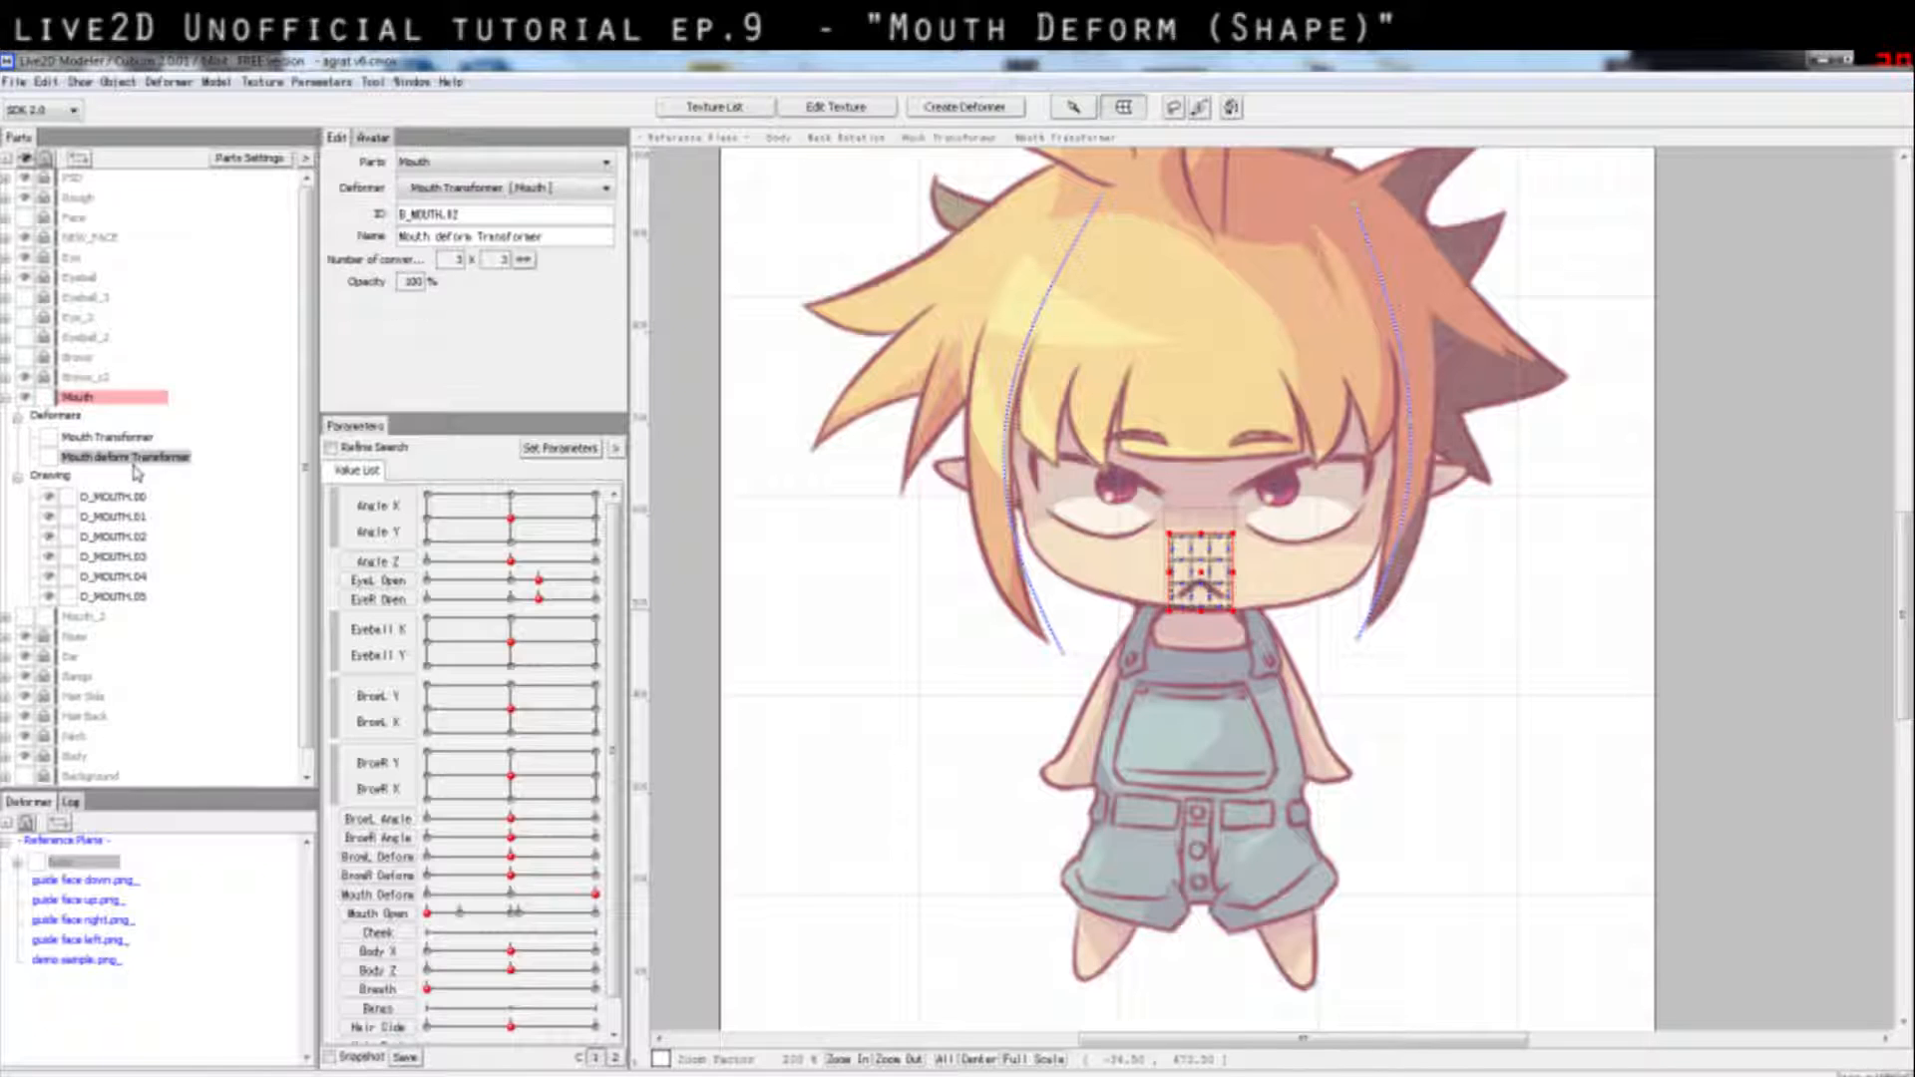
click(136, 517)
click(137, 597)
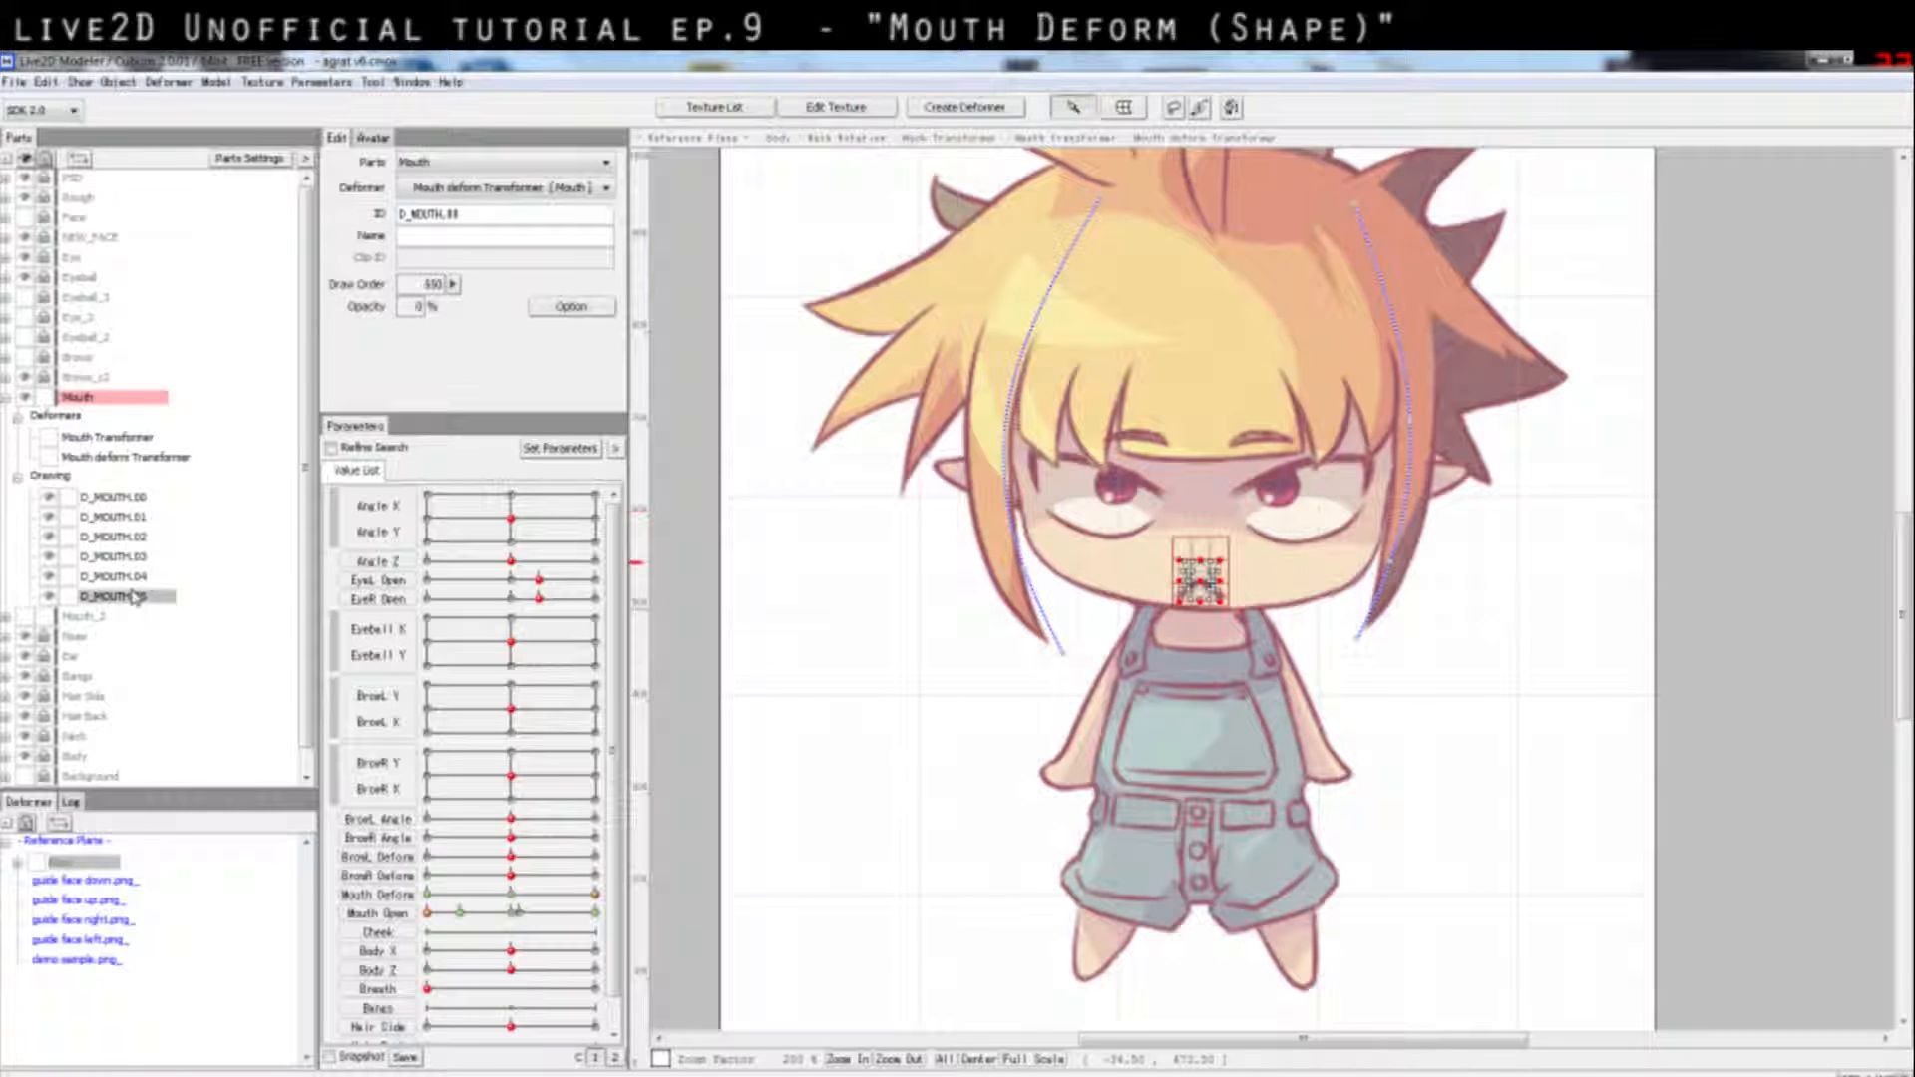
click(87, 459)
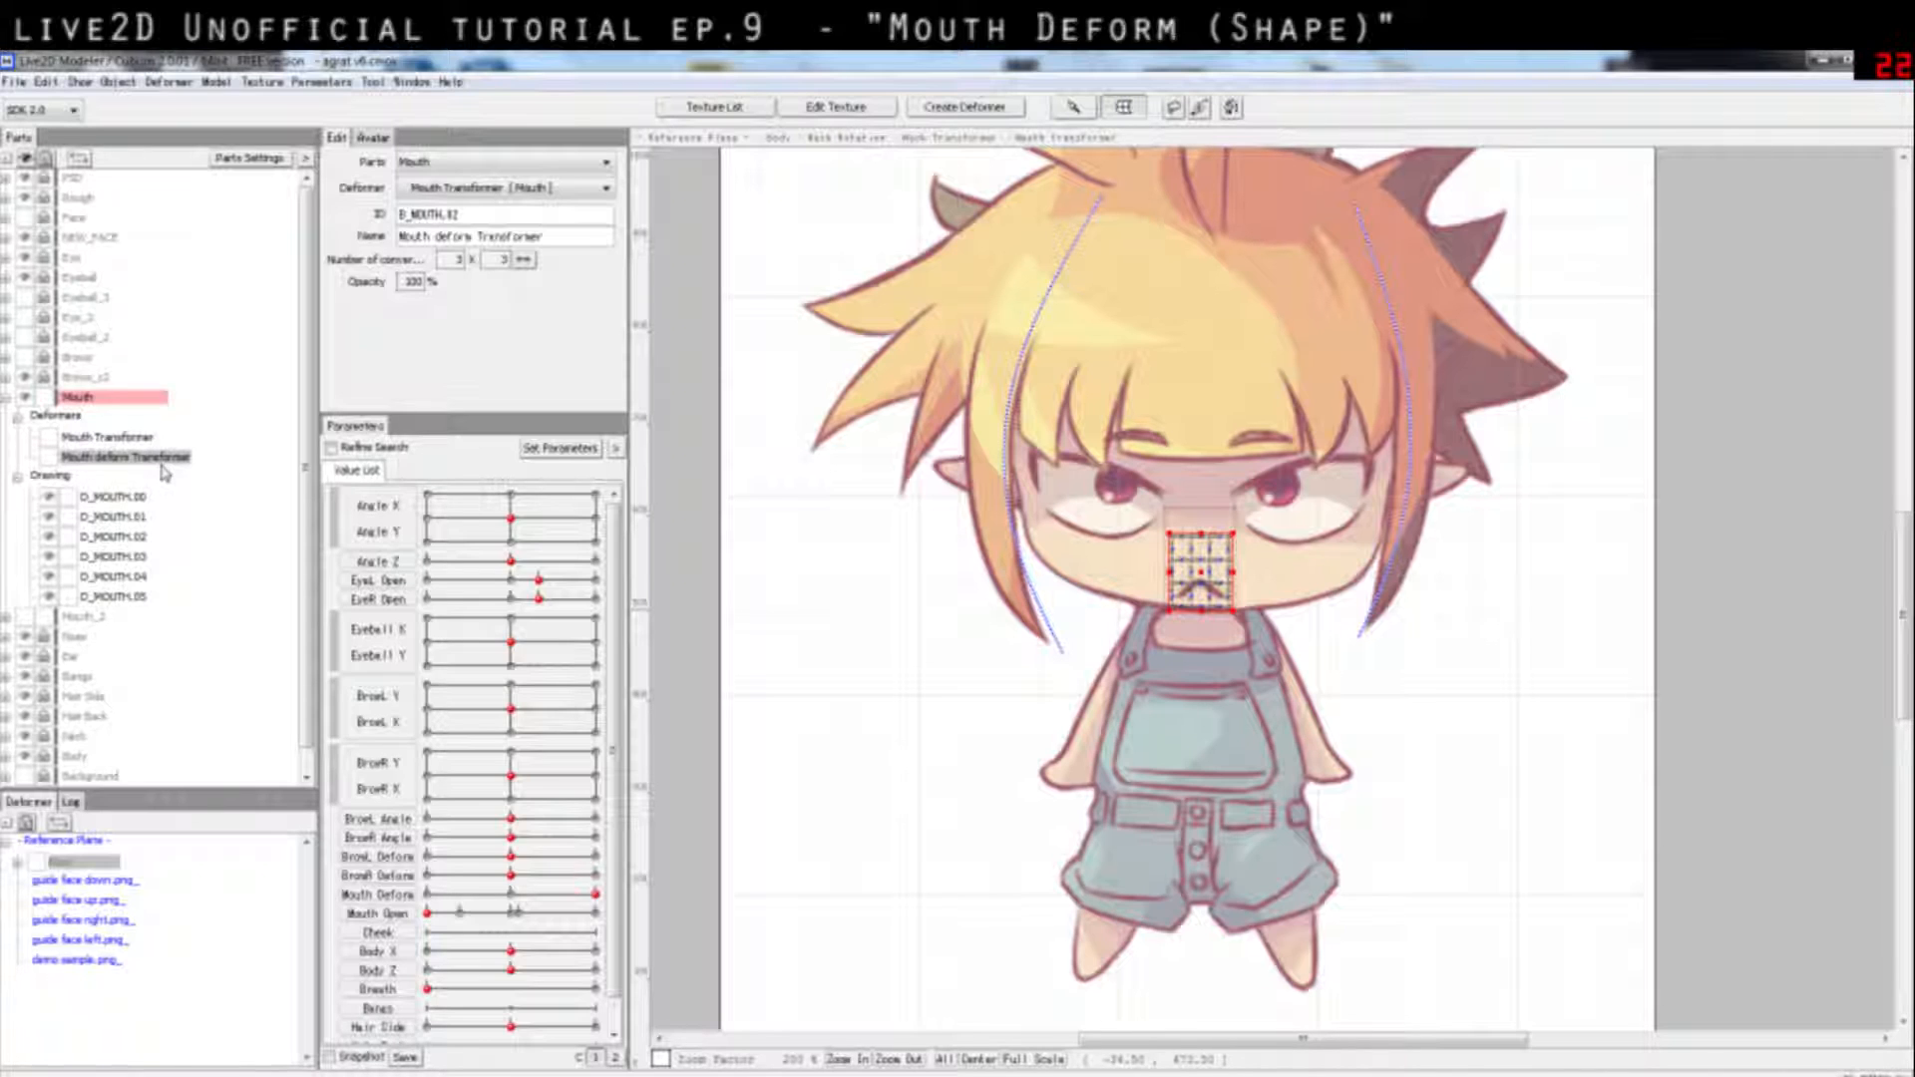
click(110, 439)
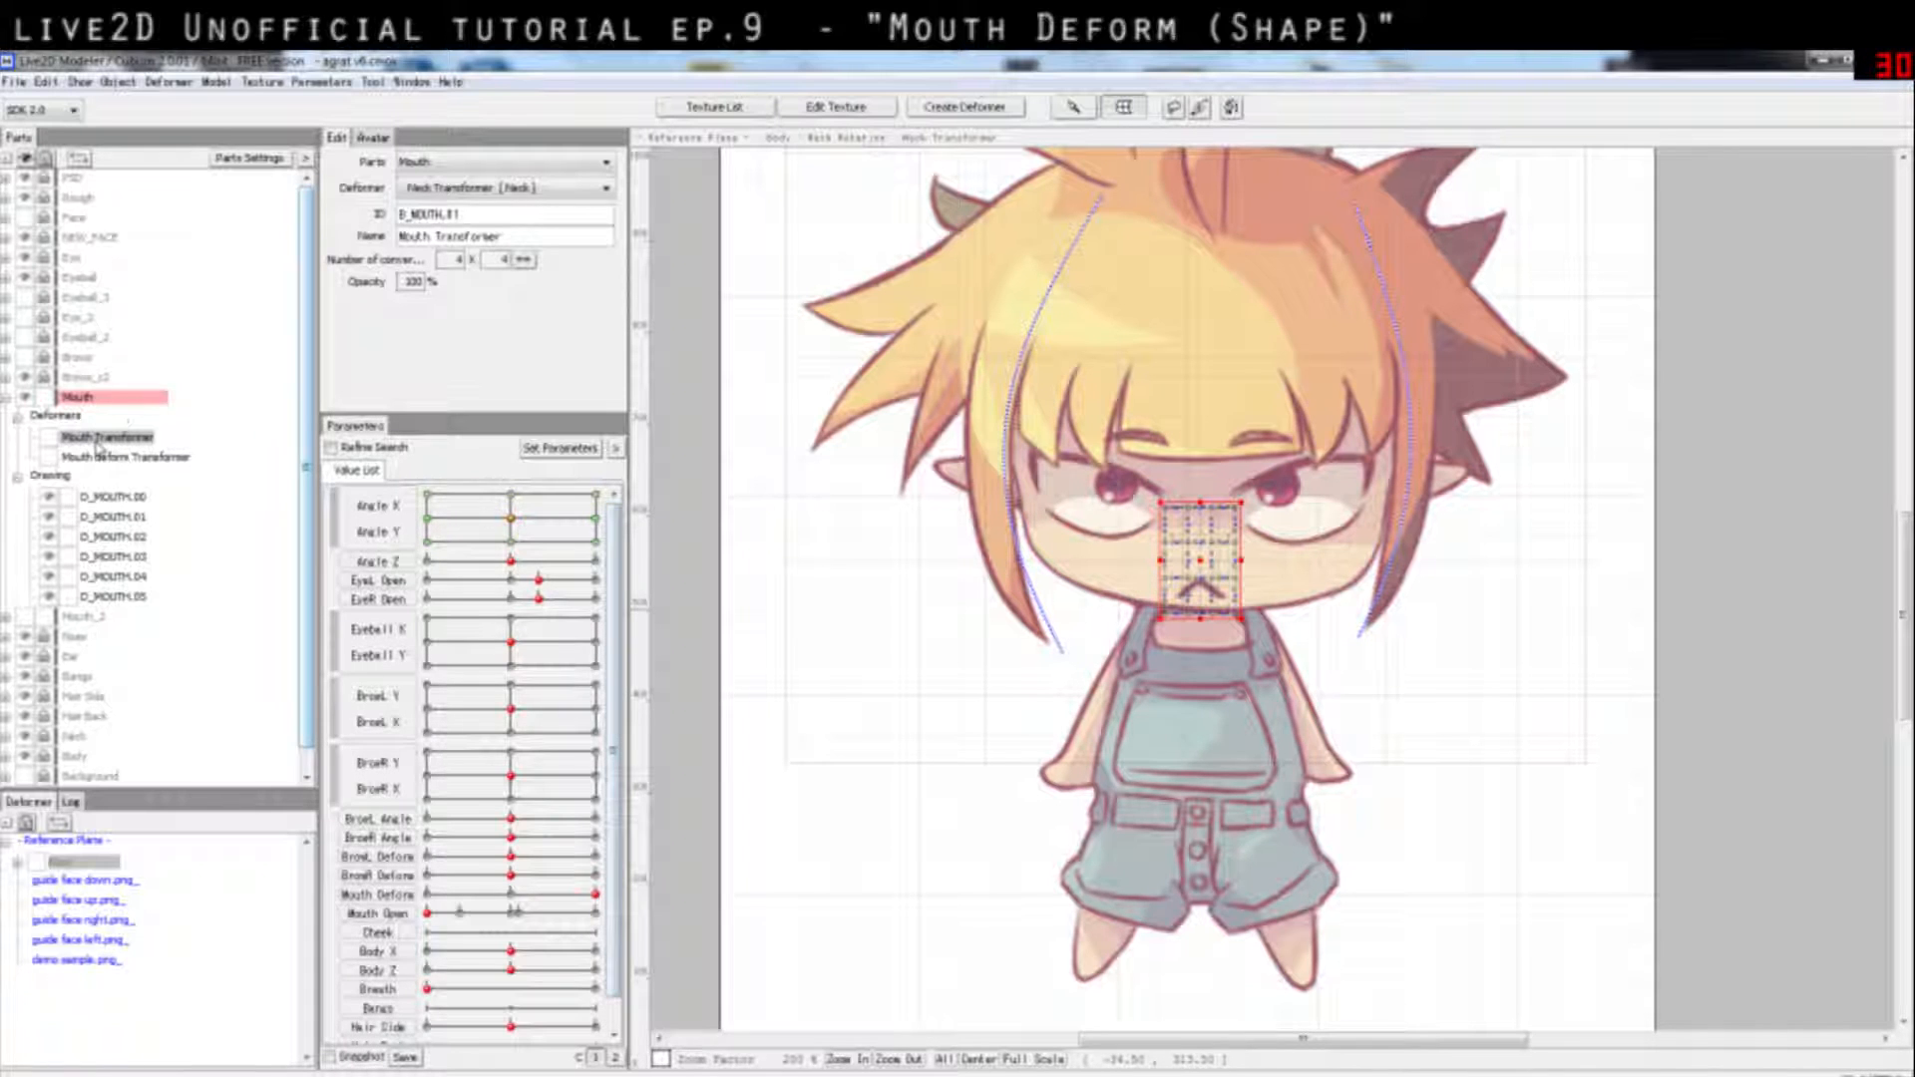
mouse_move(511, 517)
mouse_down()
mouse_move(422, 507)
mouse_move(549, 570)
mouse_move(502, 474)
mouse_move(505, 509)
mouse_move(548, 529)
mouse_move(499, 469)
mouse_move(519, 526)
mouse_up()
click(150, 456)
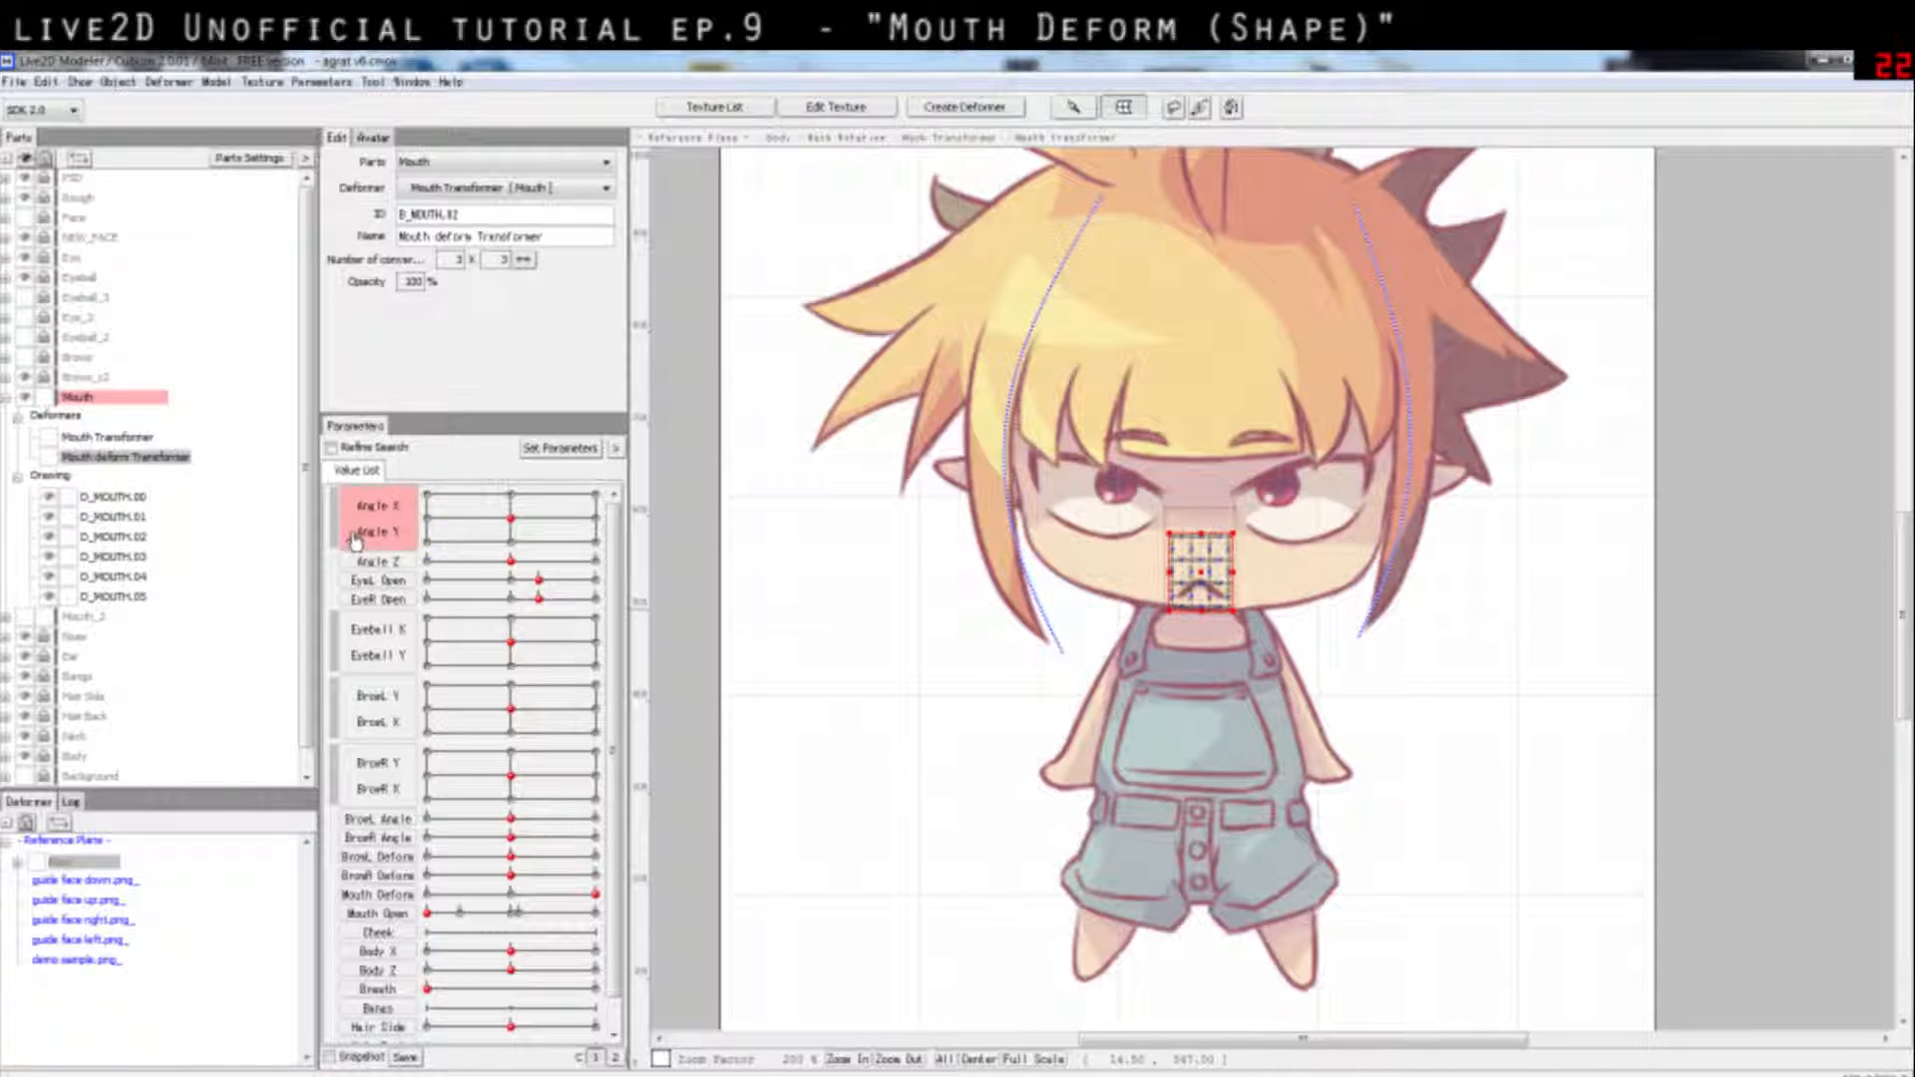
click(105, 440)
click(99, 459)
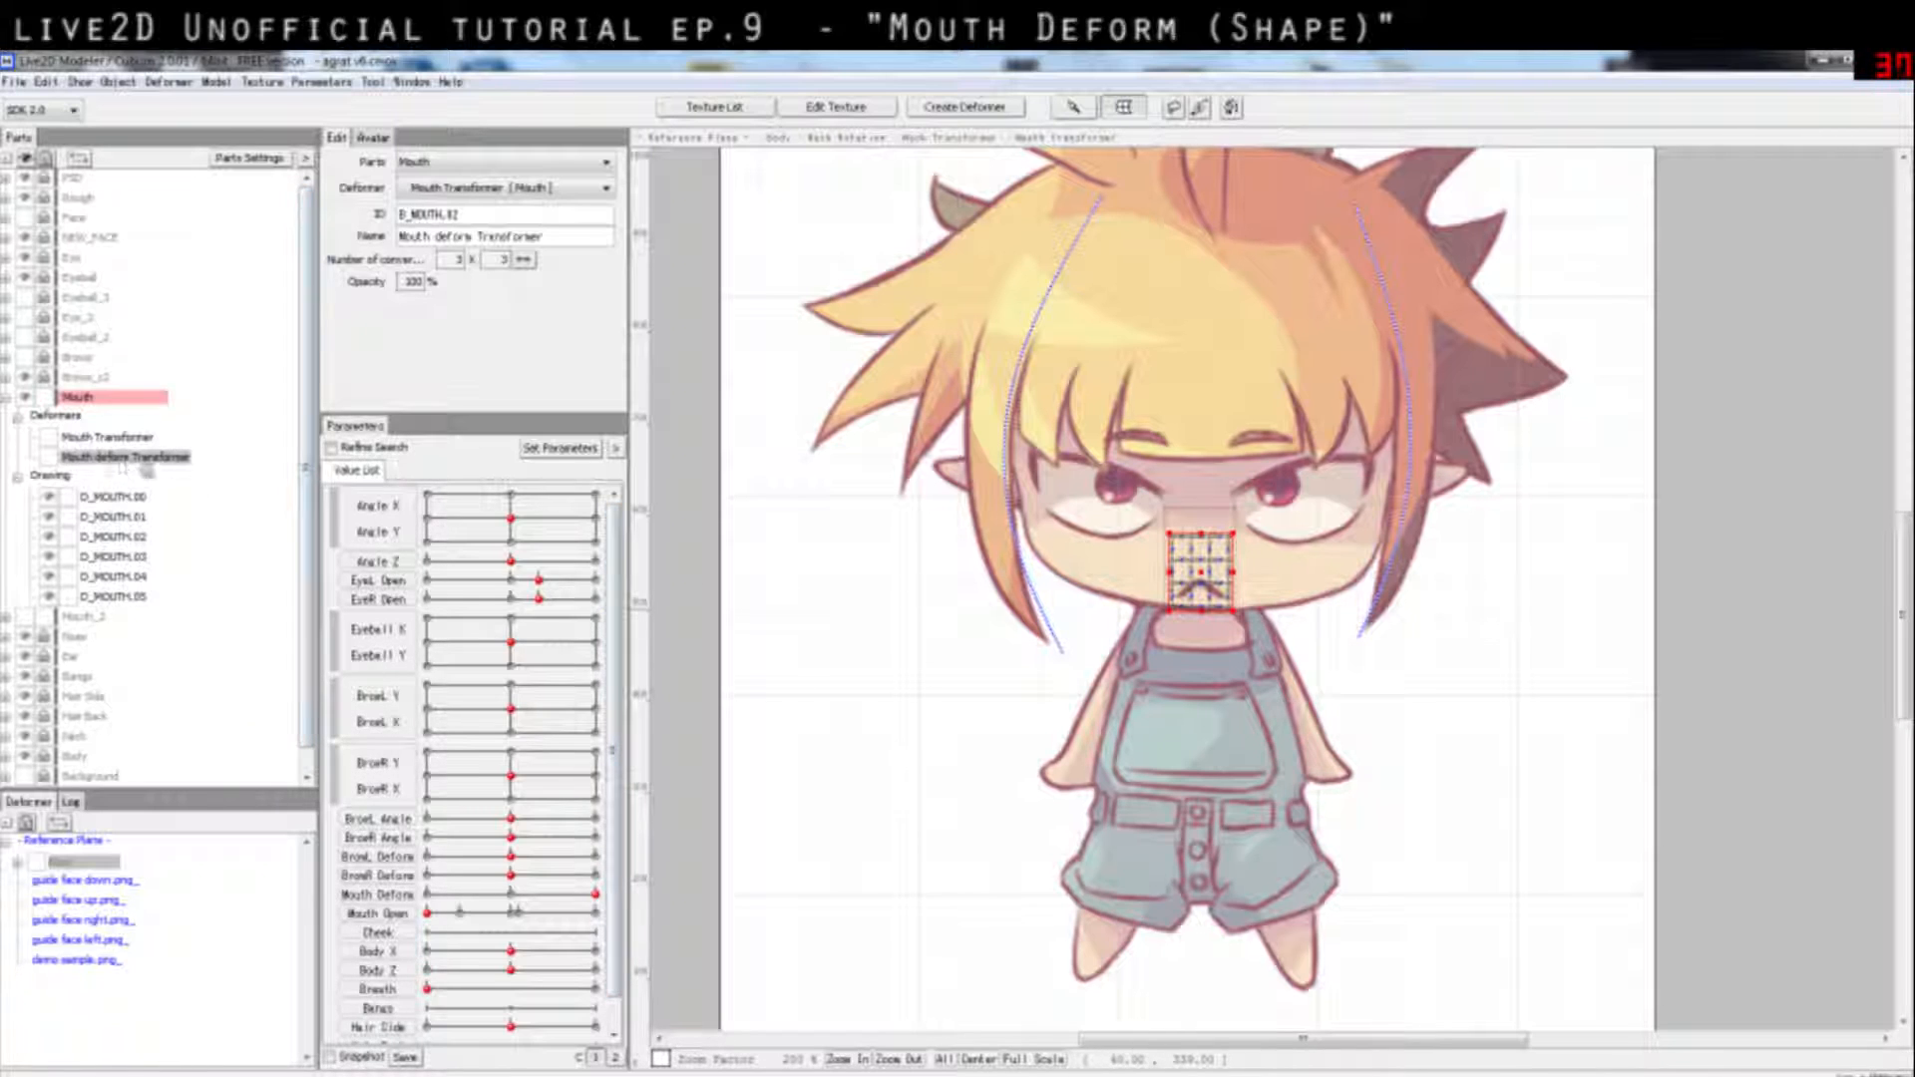
Step: Select the drawings D_MOUTH.00 through D_MOUTH.05 and assign them to the Mouth Transformer deformer
click(134, 499)
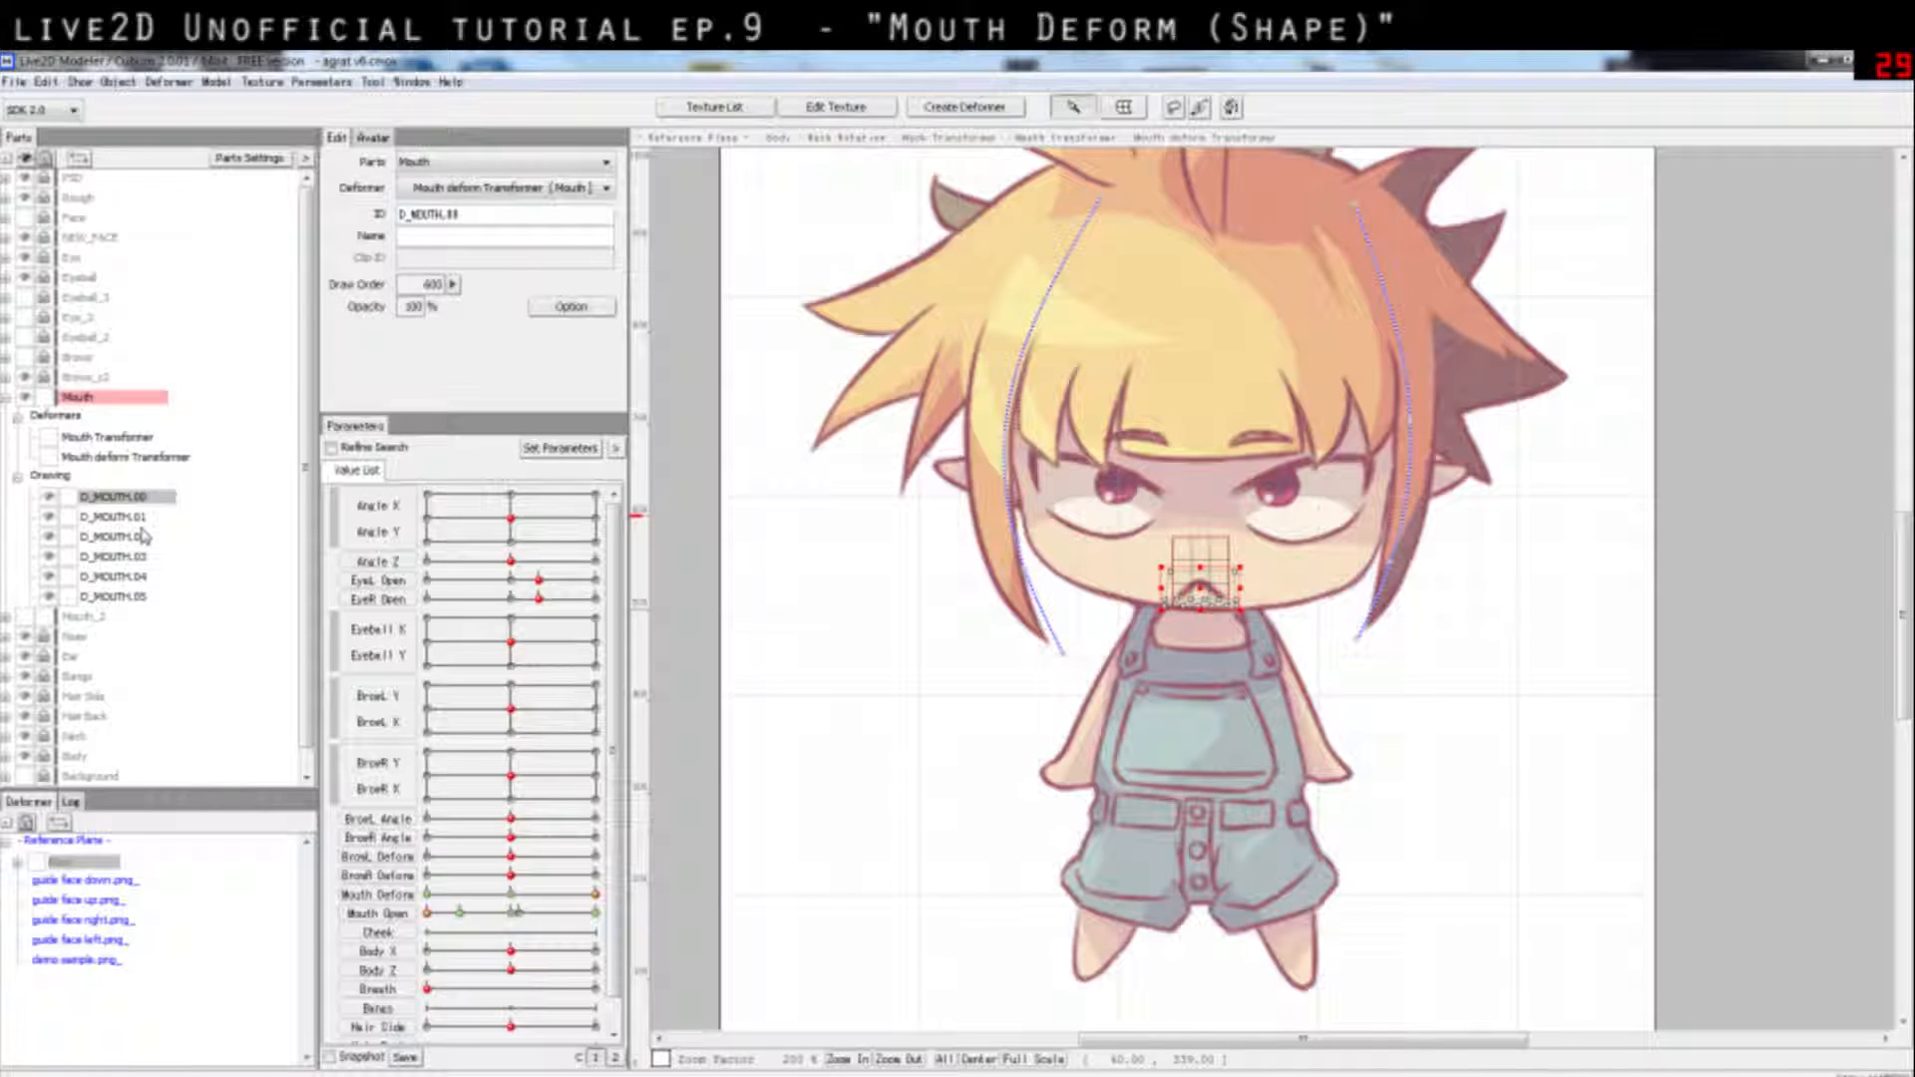
click(138, 518)
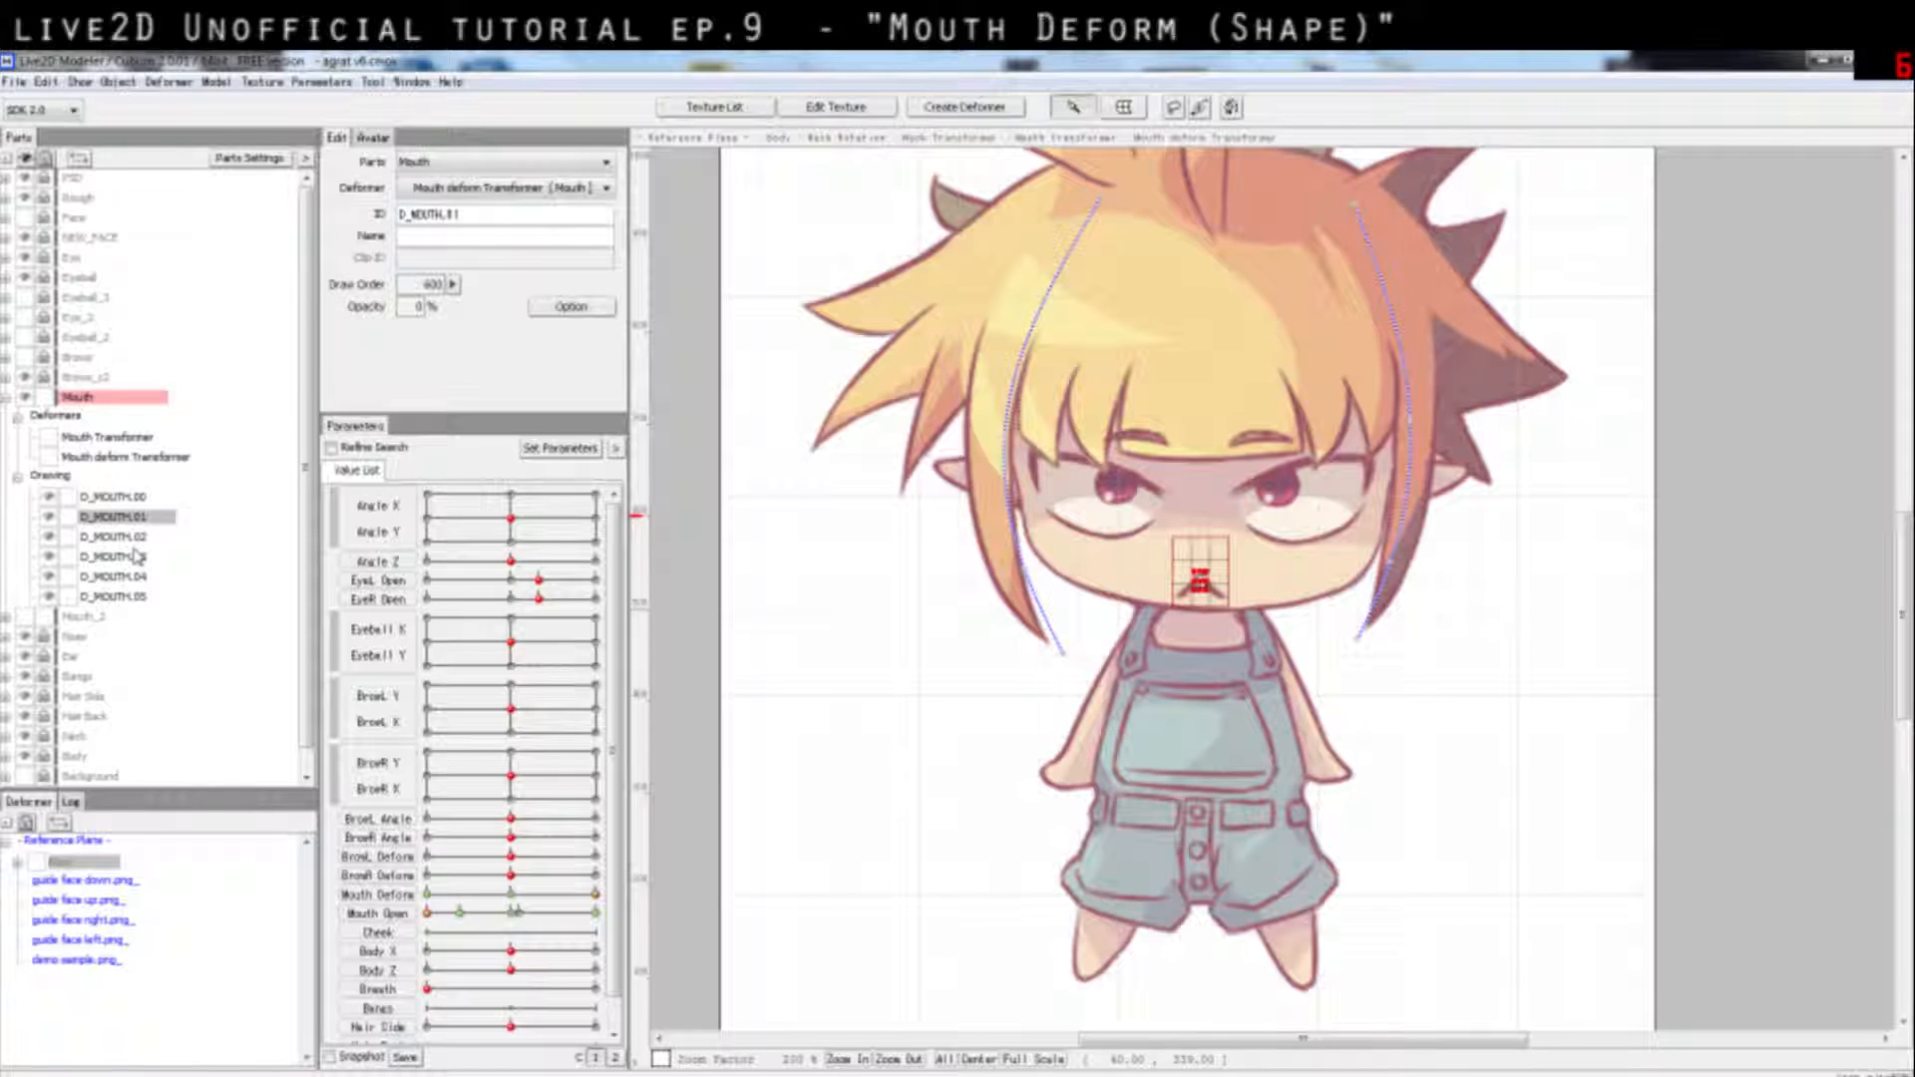
click(134, 540)
click(129, 581)
click(128, 599)
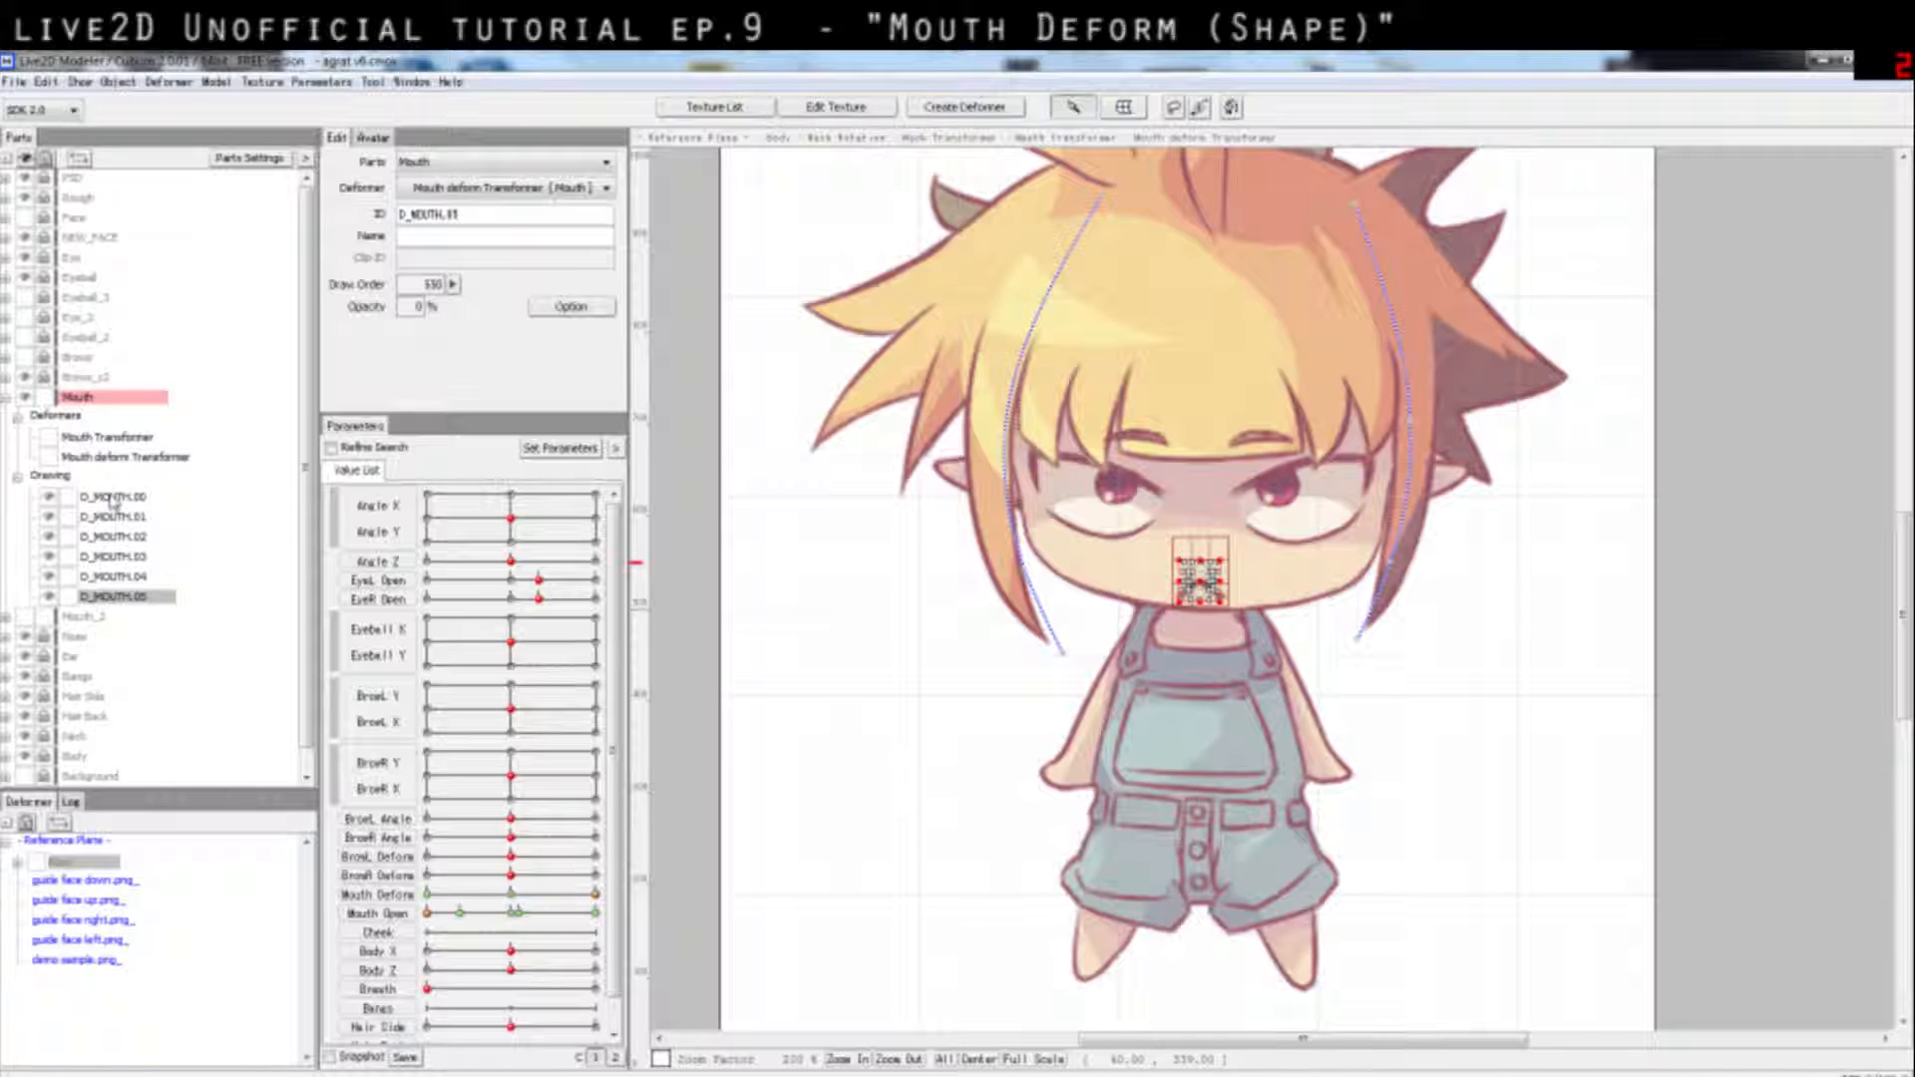
shift+click(113, 499)
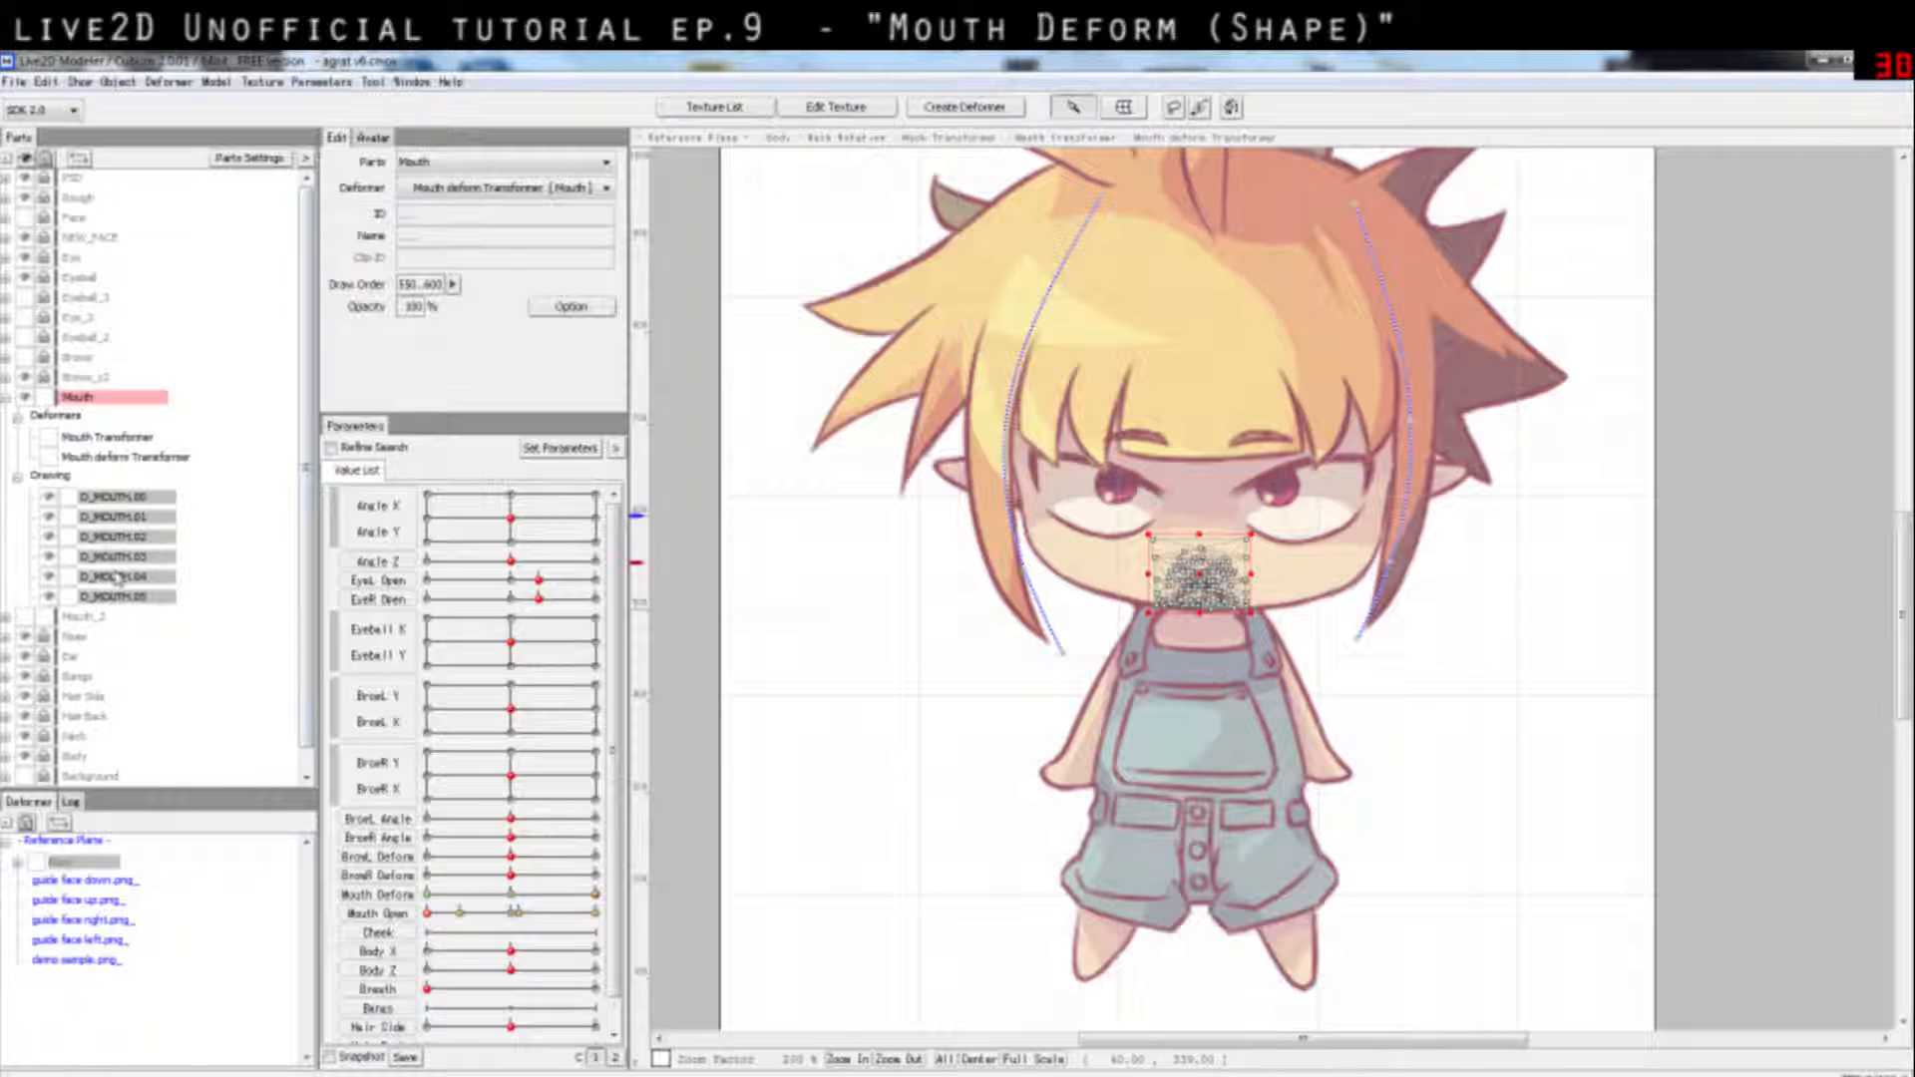
click(503, 189)
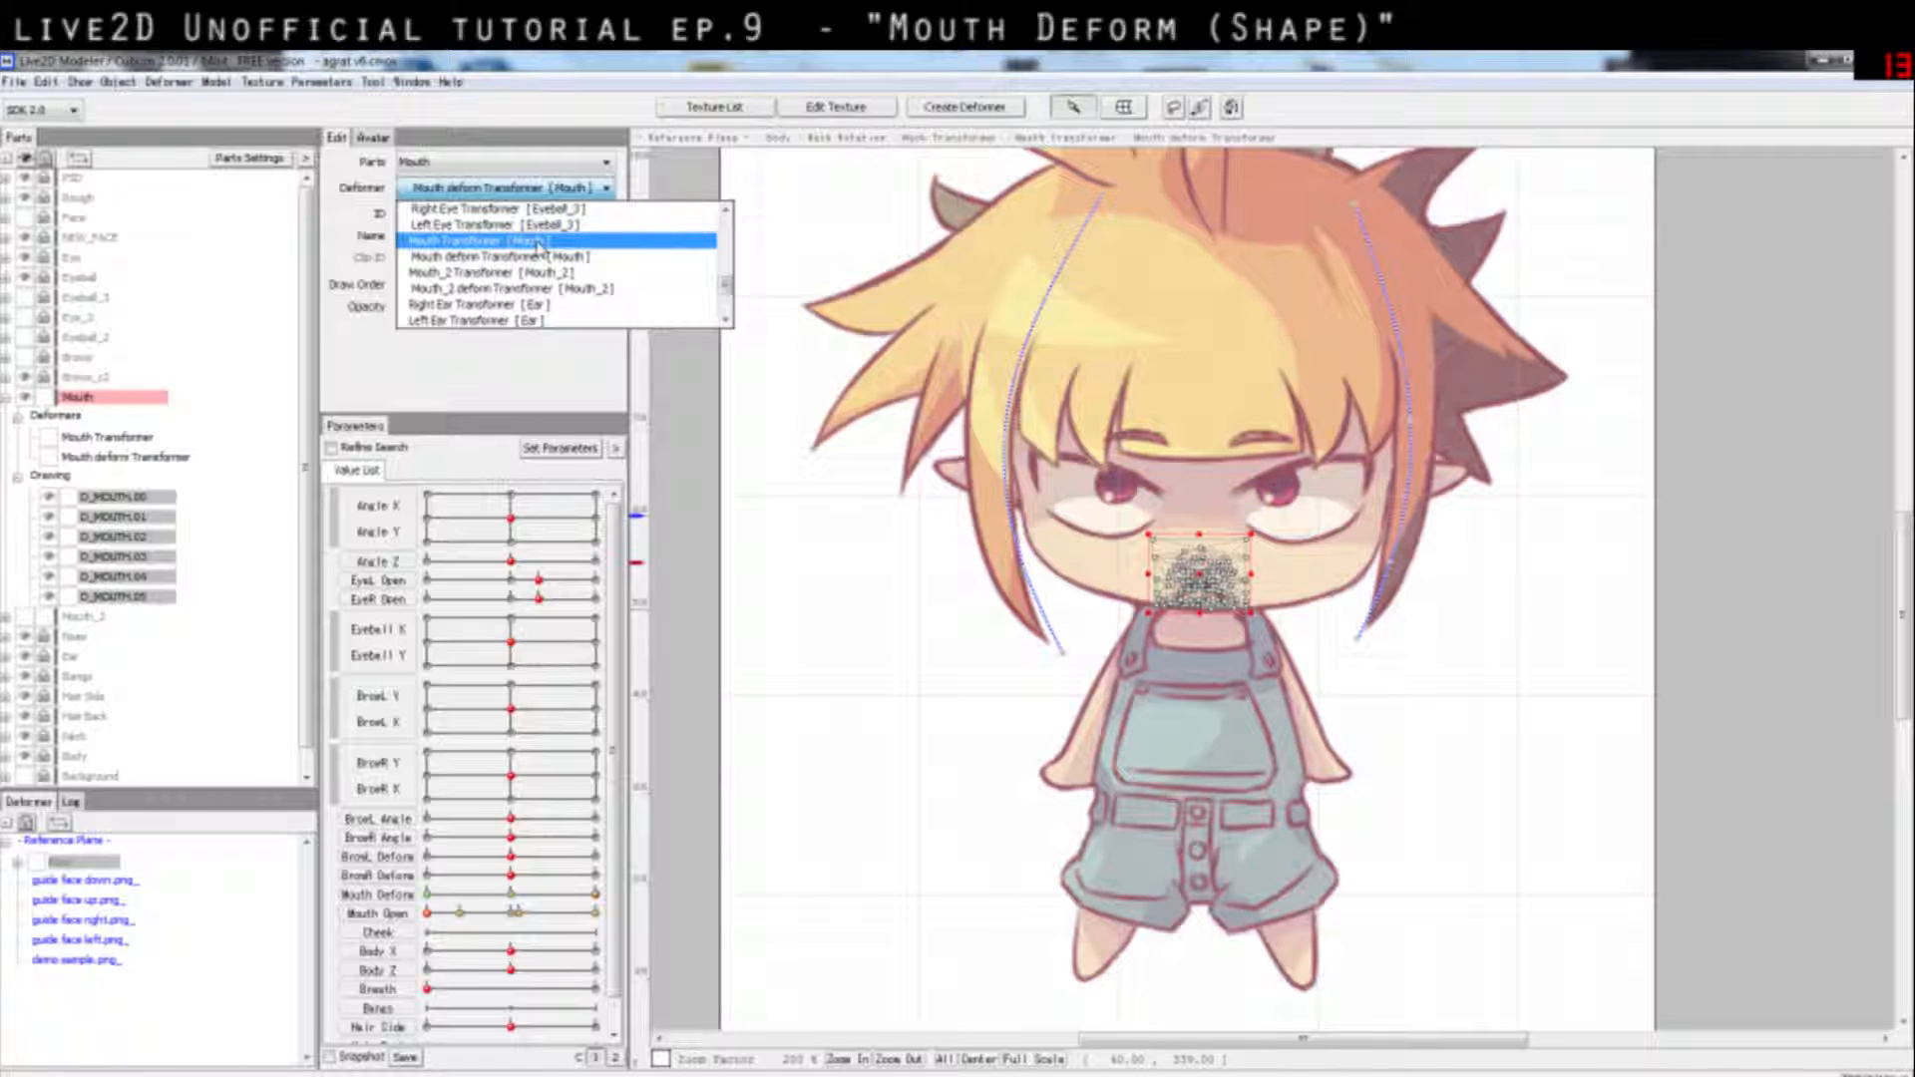
click(538, 243)
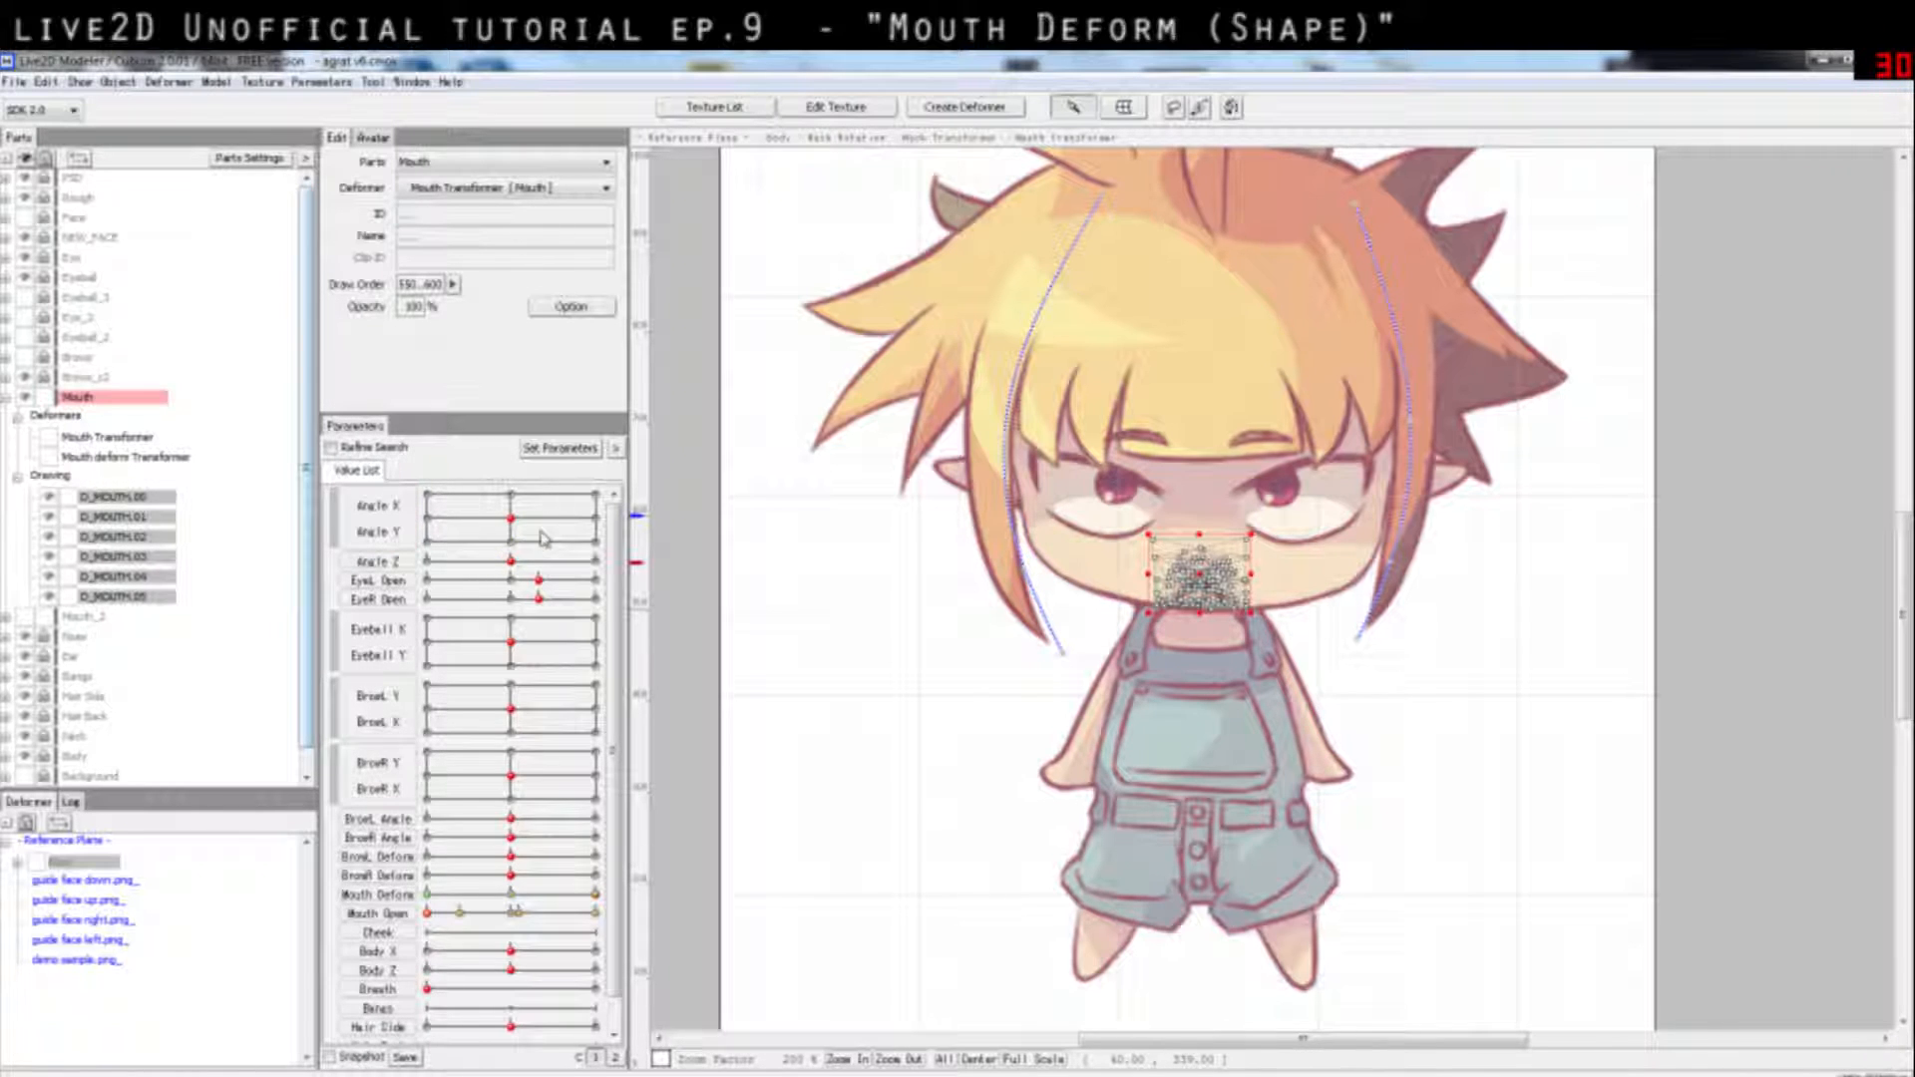
Step: Tilt the head to Angle X -5 and Angle Y 4 to test the mouth, and delete the Mouth deform Transformer
drag(546, 537, 497, 514)
click(785, 404)
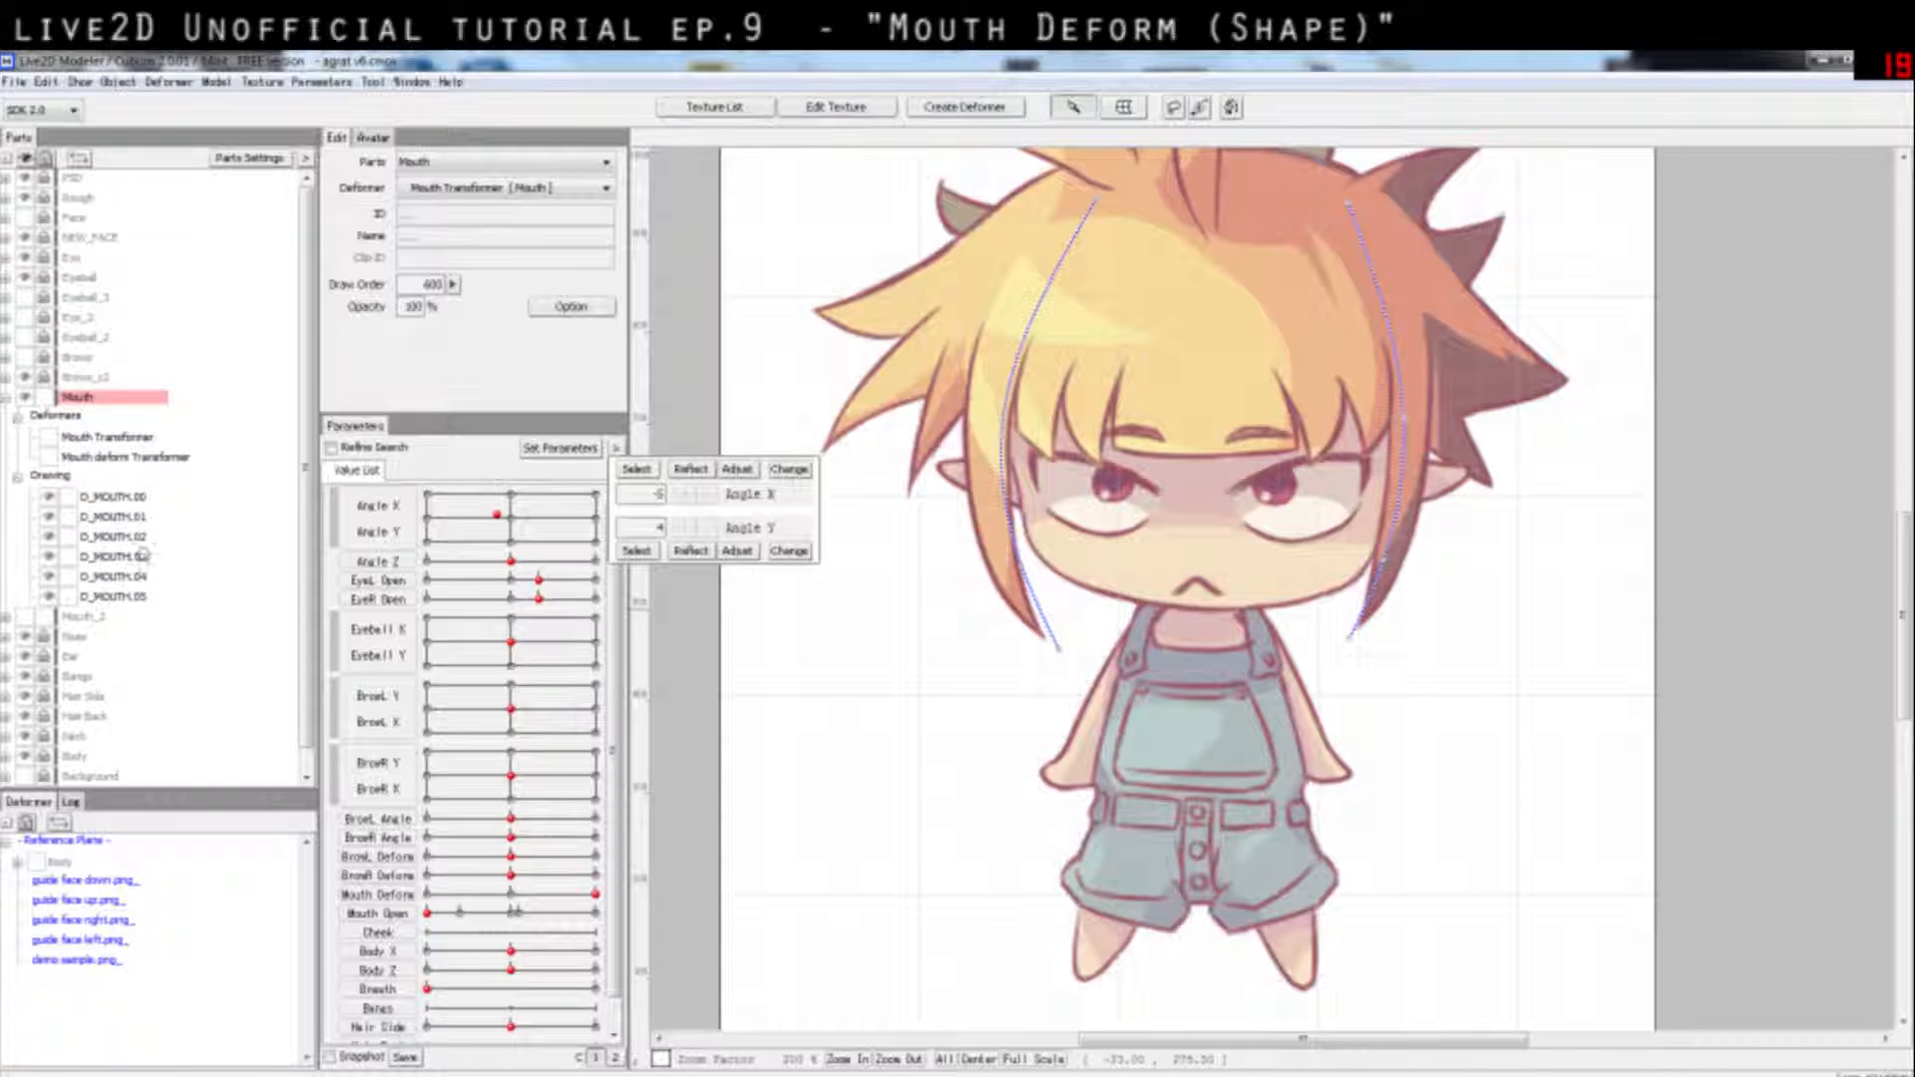
click(115, 458)
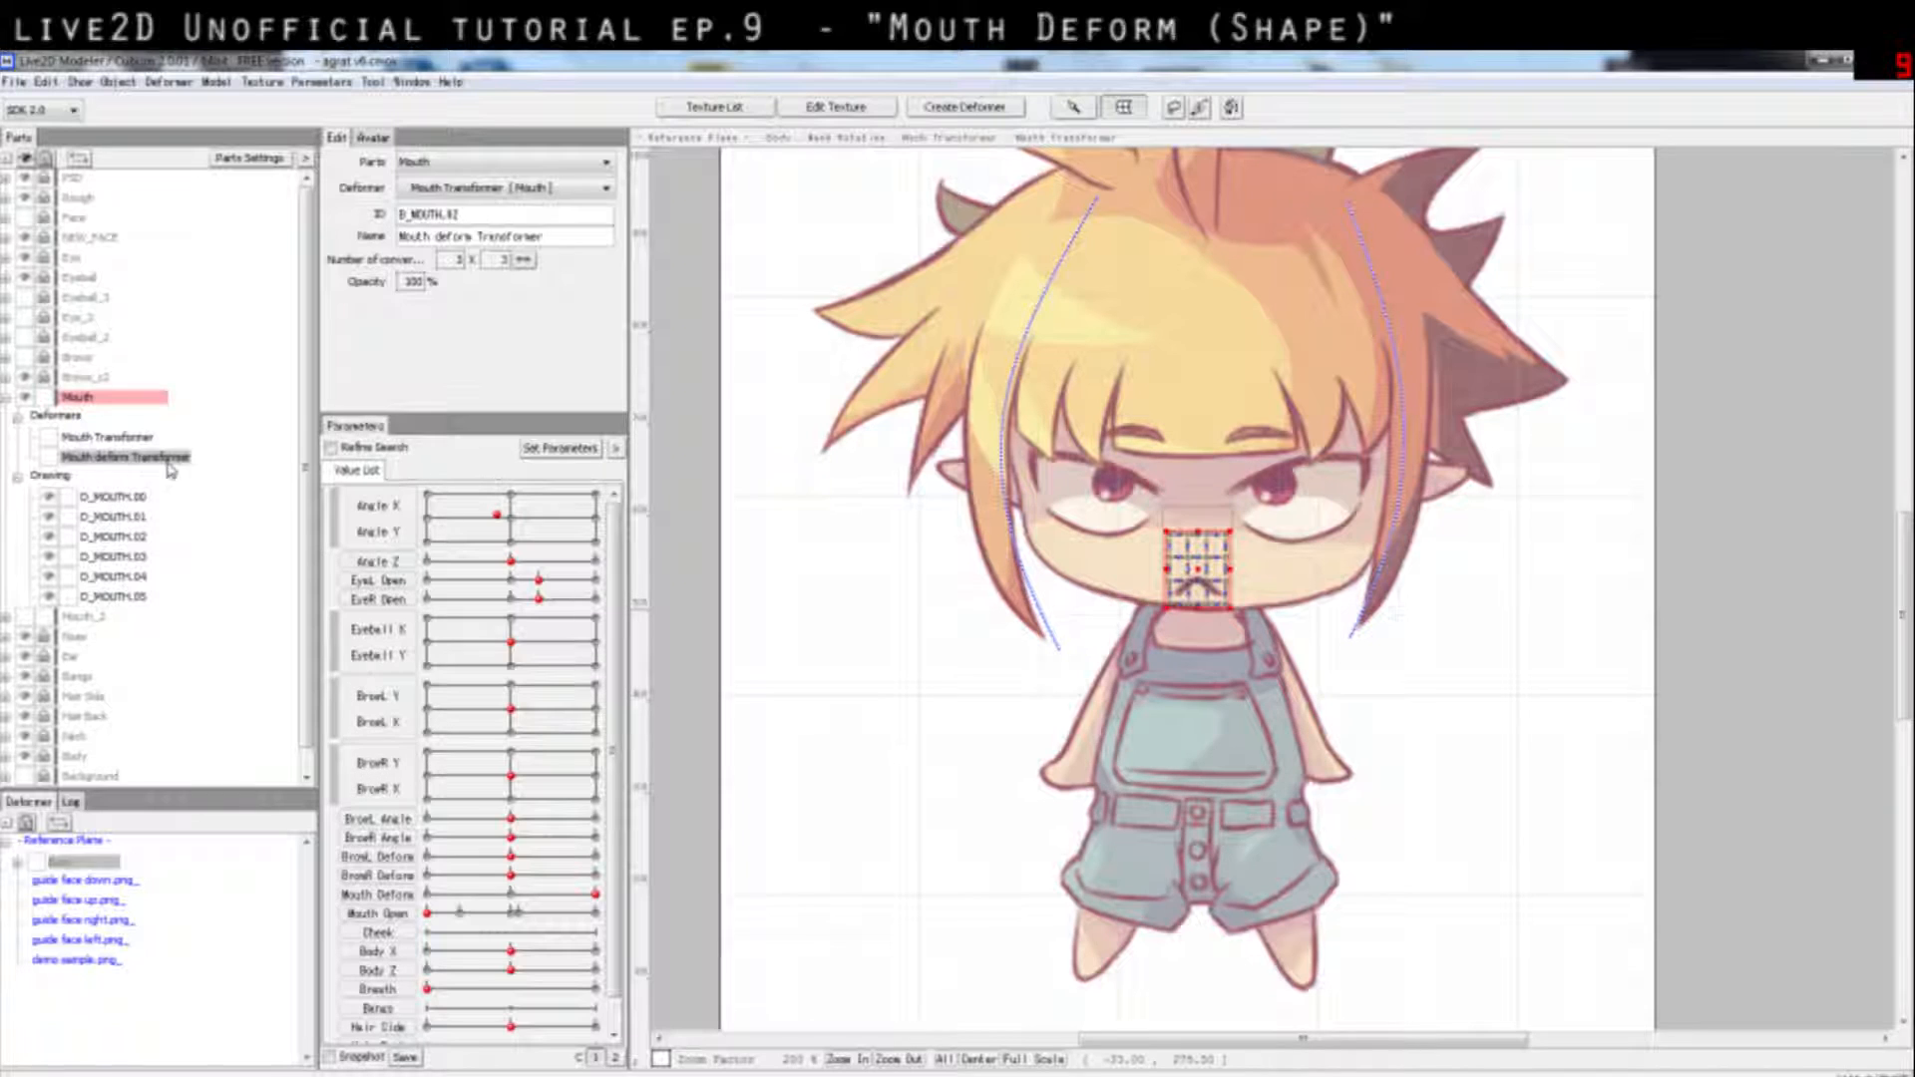
key(Delete)
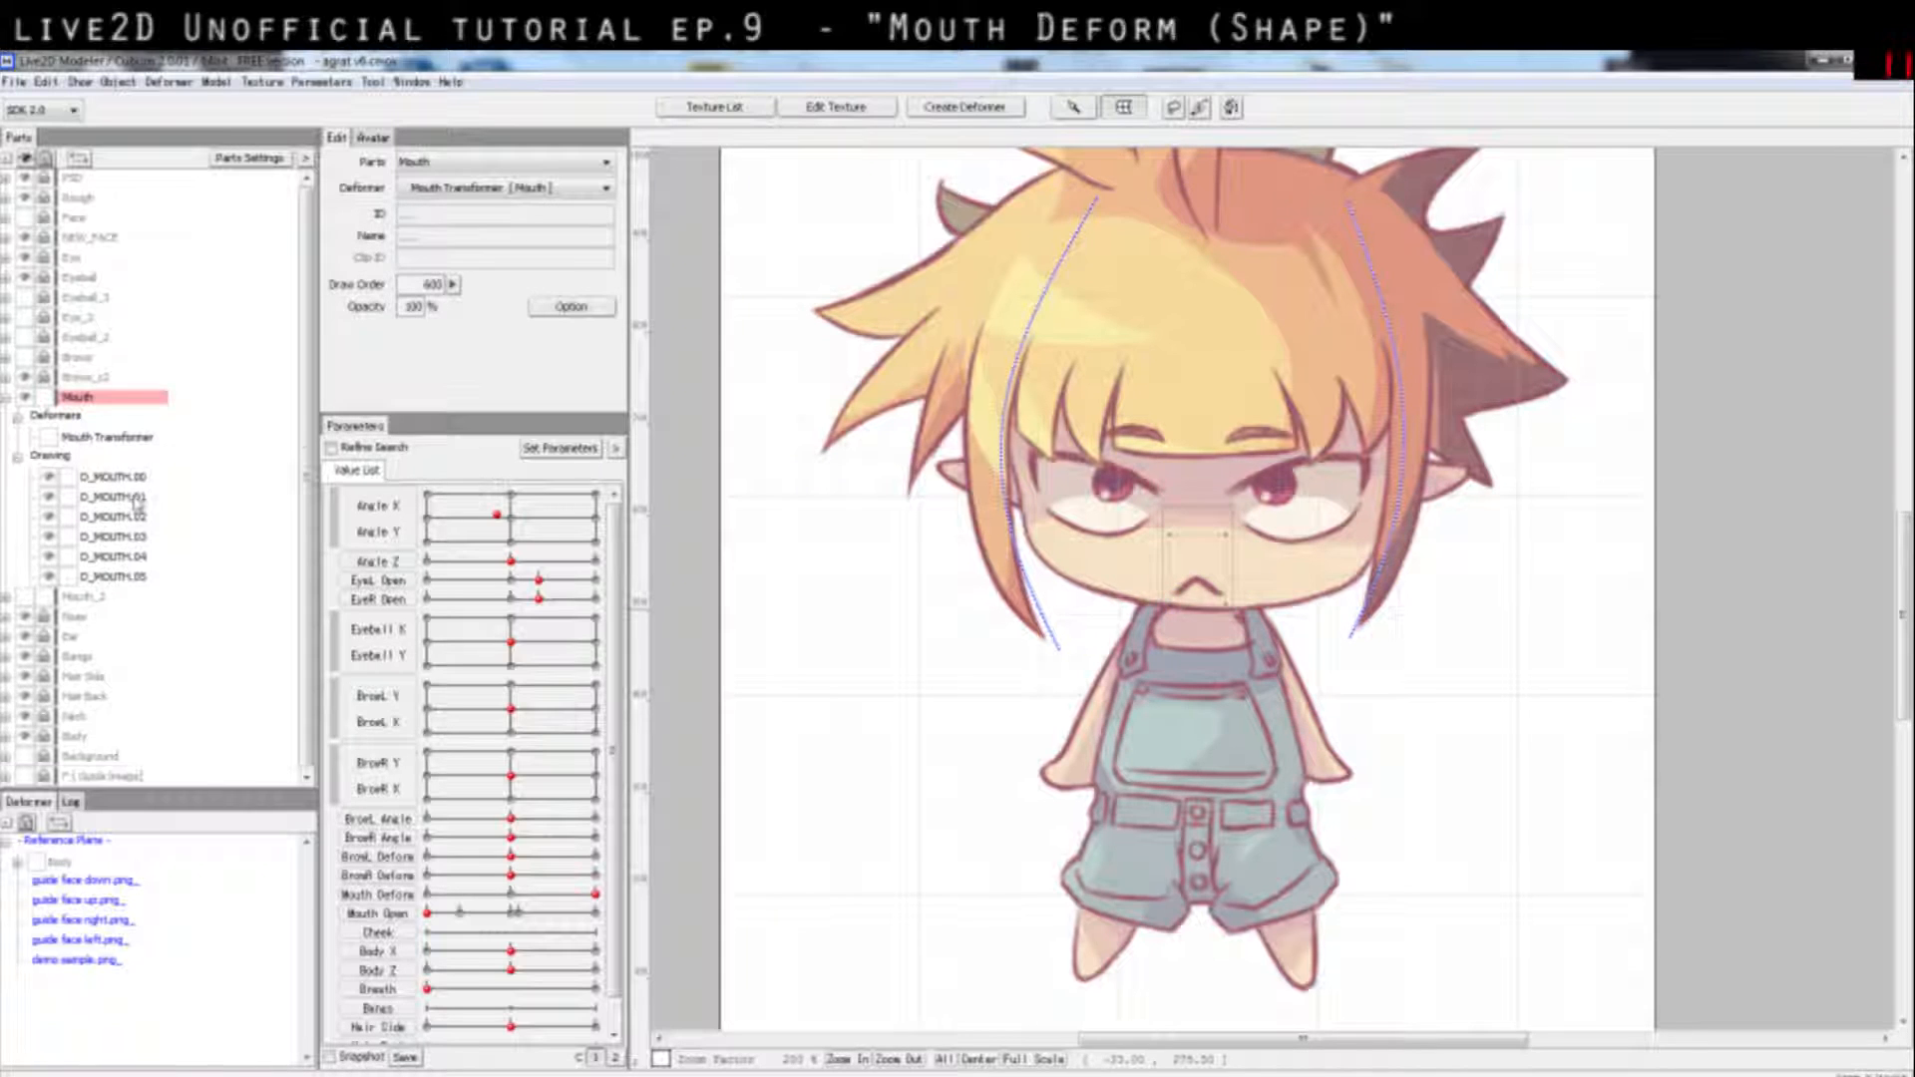
Step: Combine Mouth Deform and Mouth Open into one grid and preview the mouth drawings at different shape and opening combinations
click(125, 576)
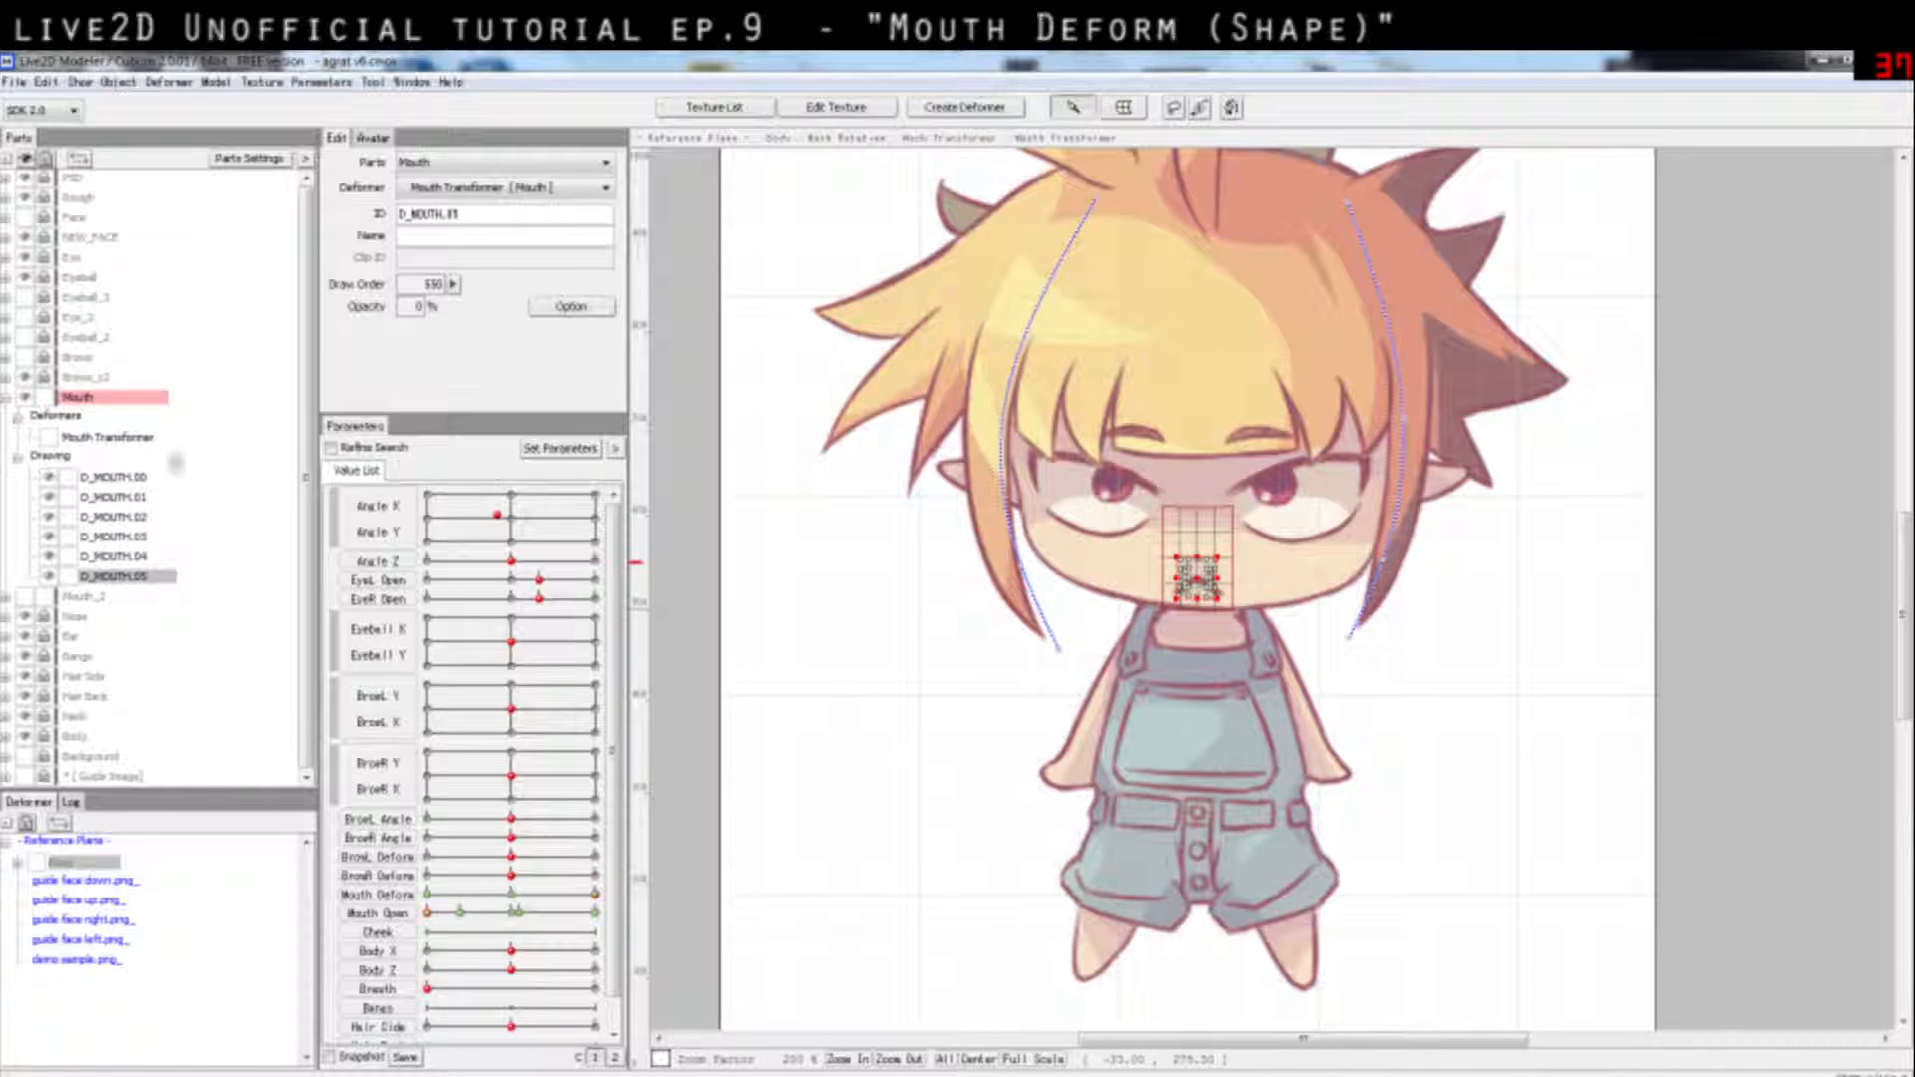
click(335, 898)
click(489, 902)
click(115, 536)
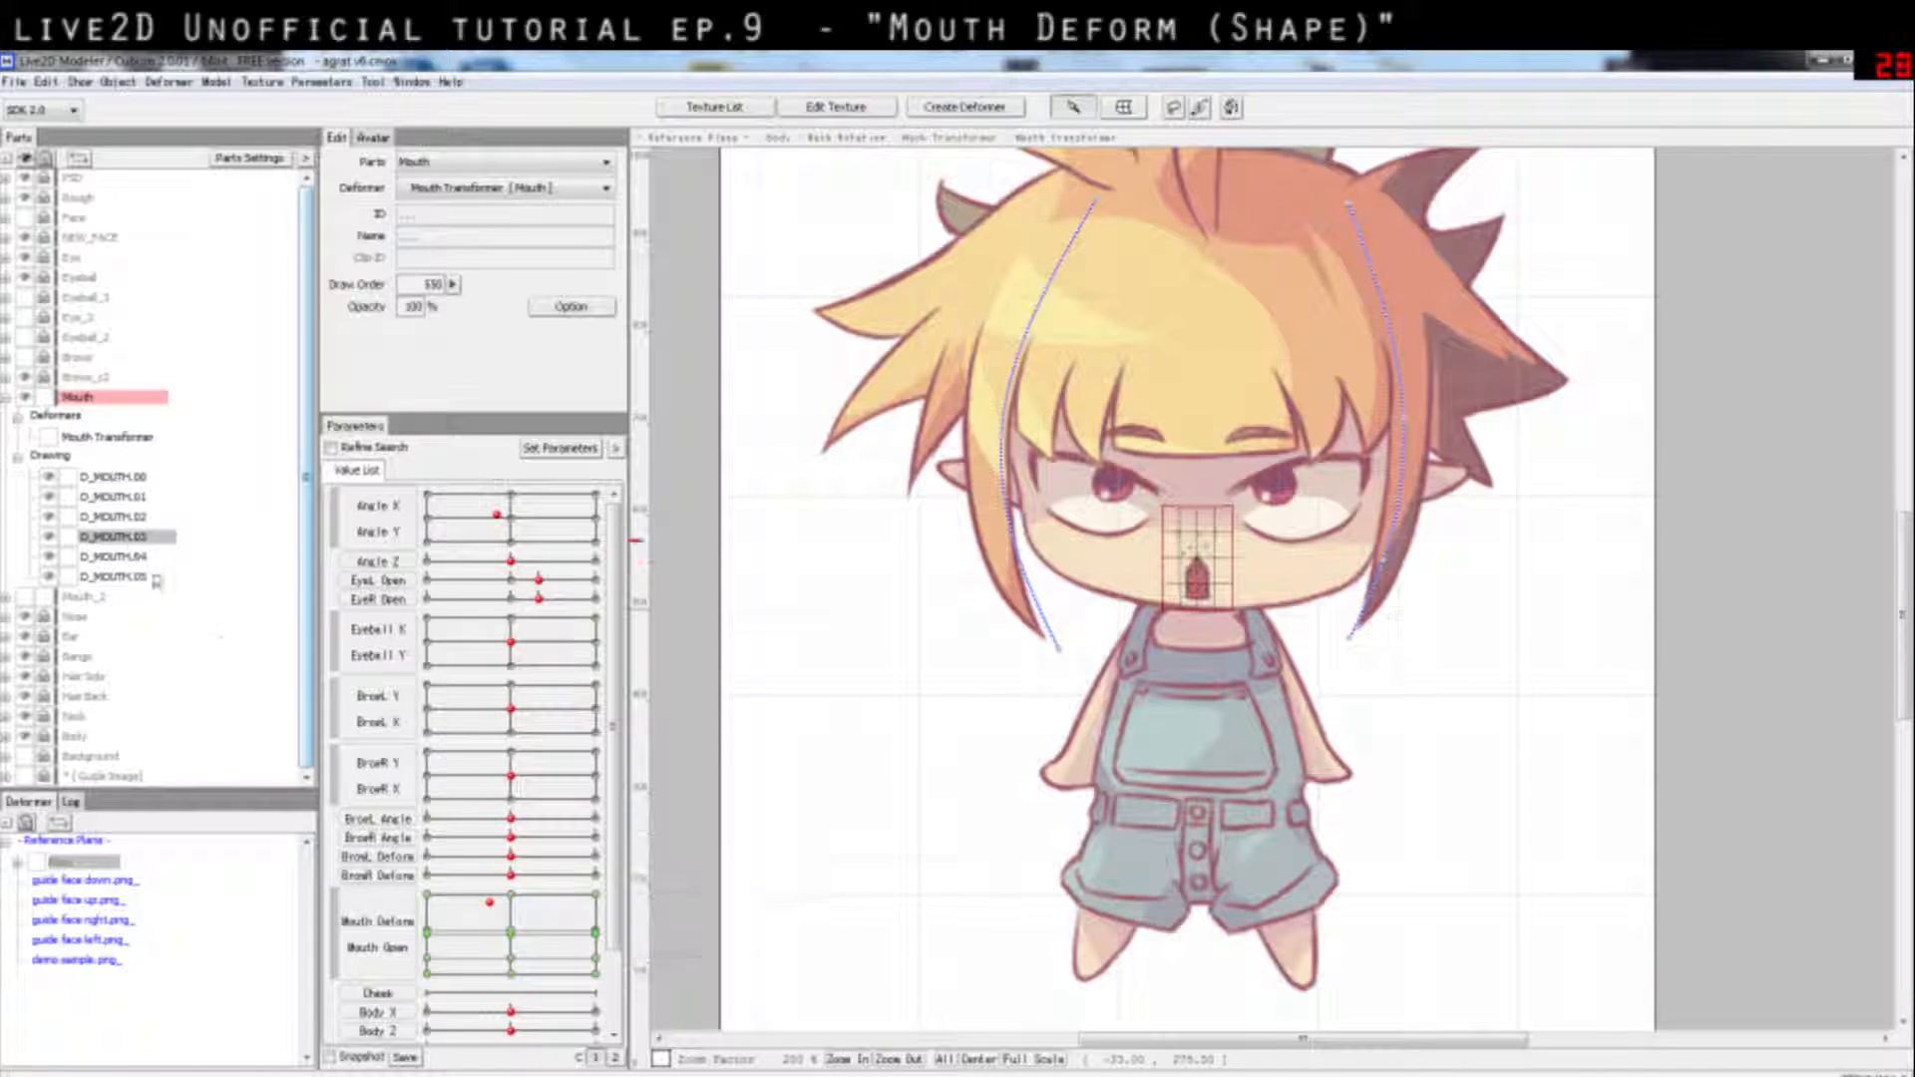
click(429, 896)
drag(379, 876, 536, 962)
click(1050, 709)
click(488, 905)
drag(526, 915, 385, 895)
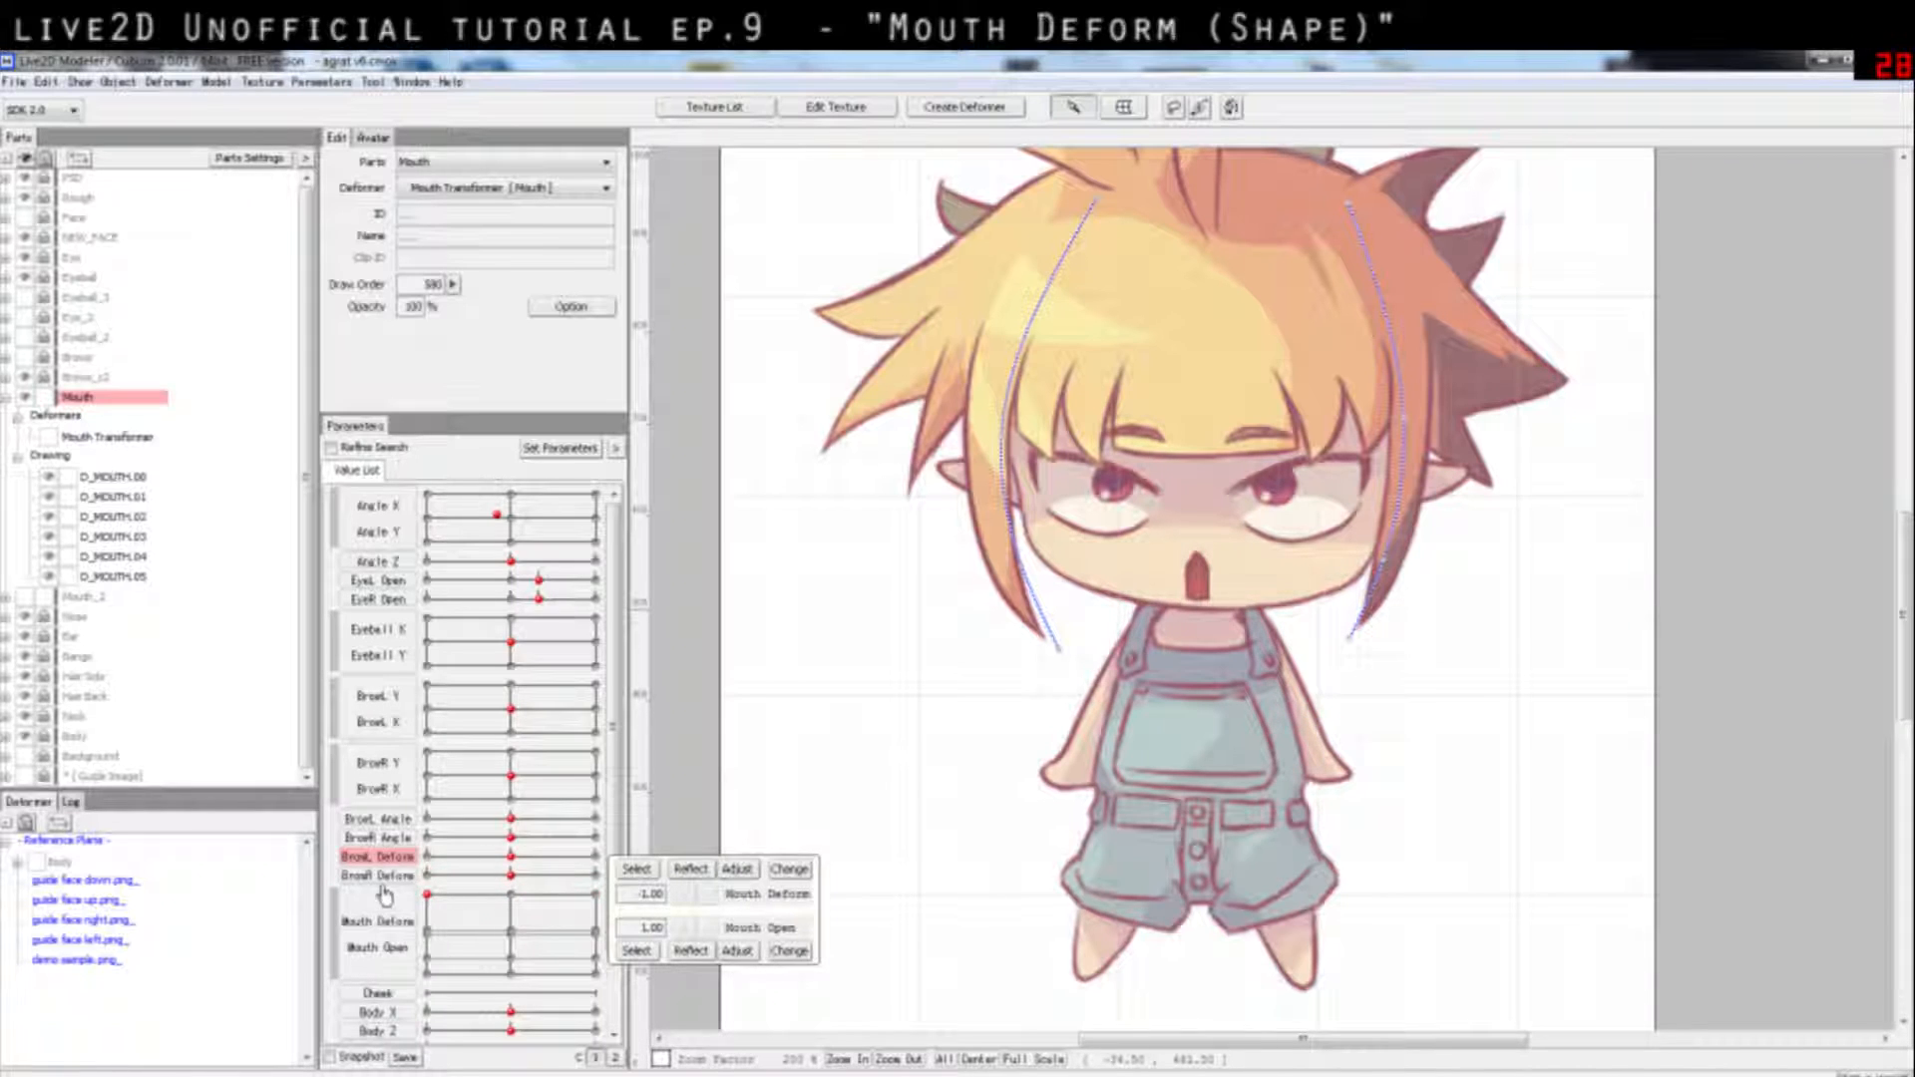
Step: Separate Mouth Deform from Mouth Open again and preview D_MOUTH.00 across the Mouth Deform range
click(337, 904)
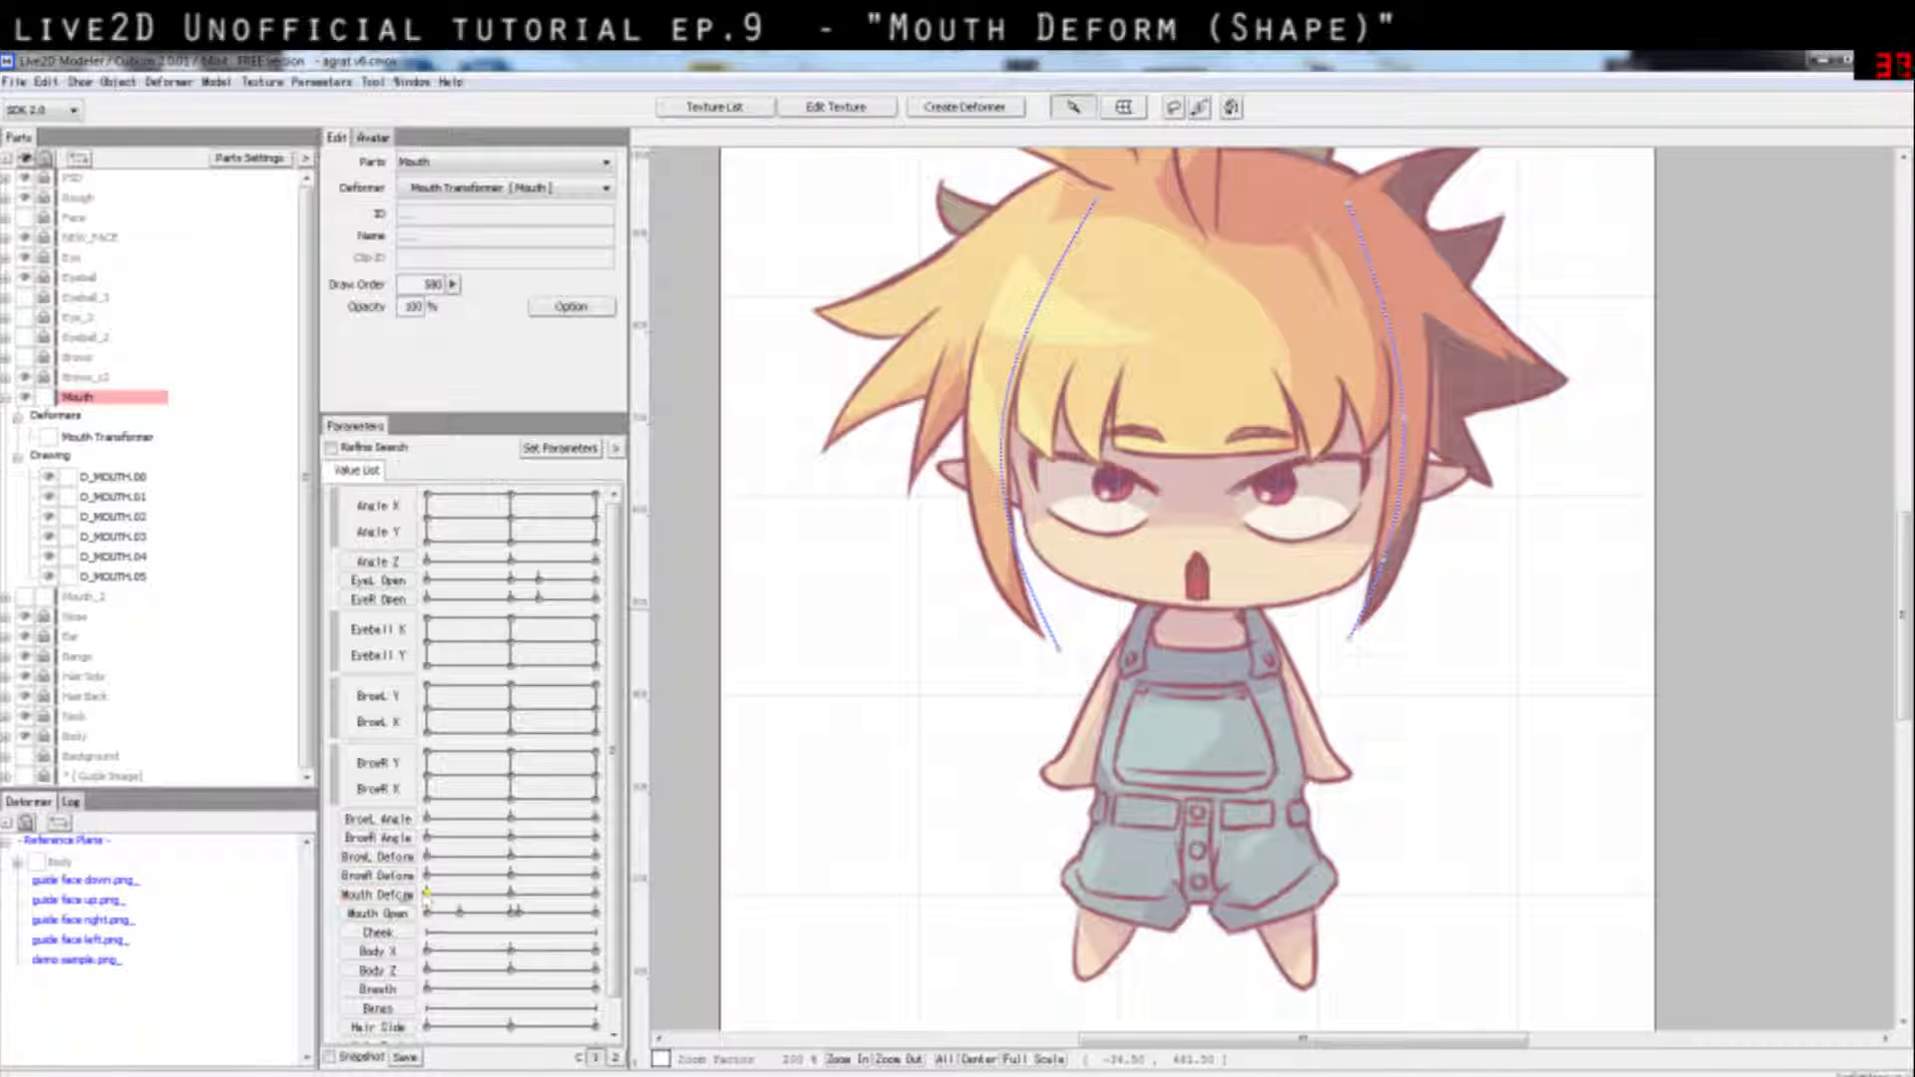
click(110, 478)
click(428, 894)
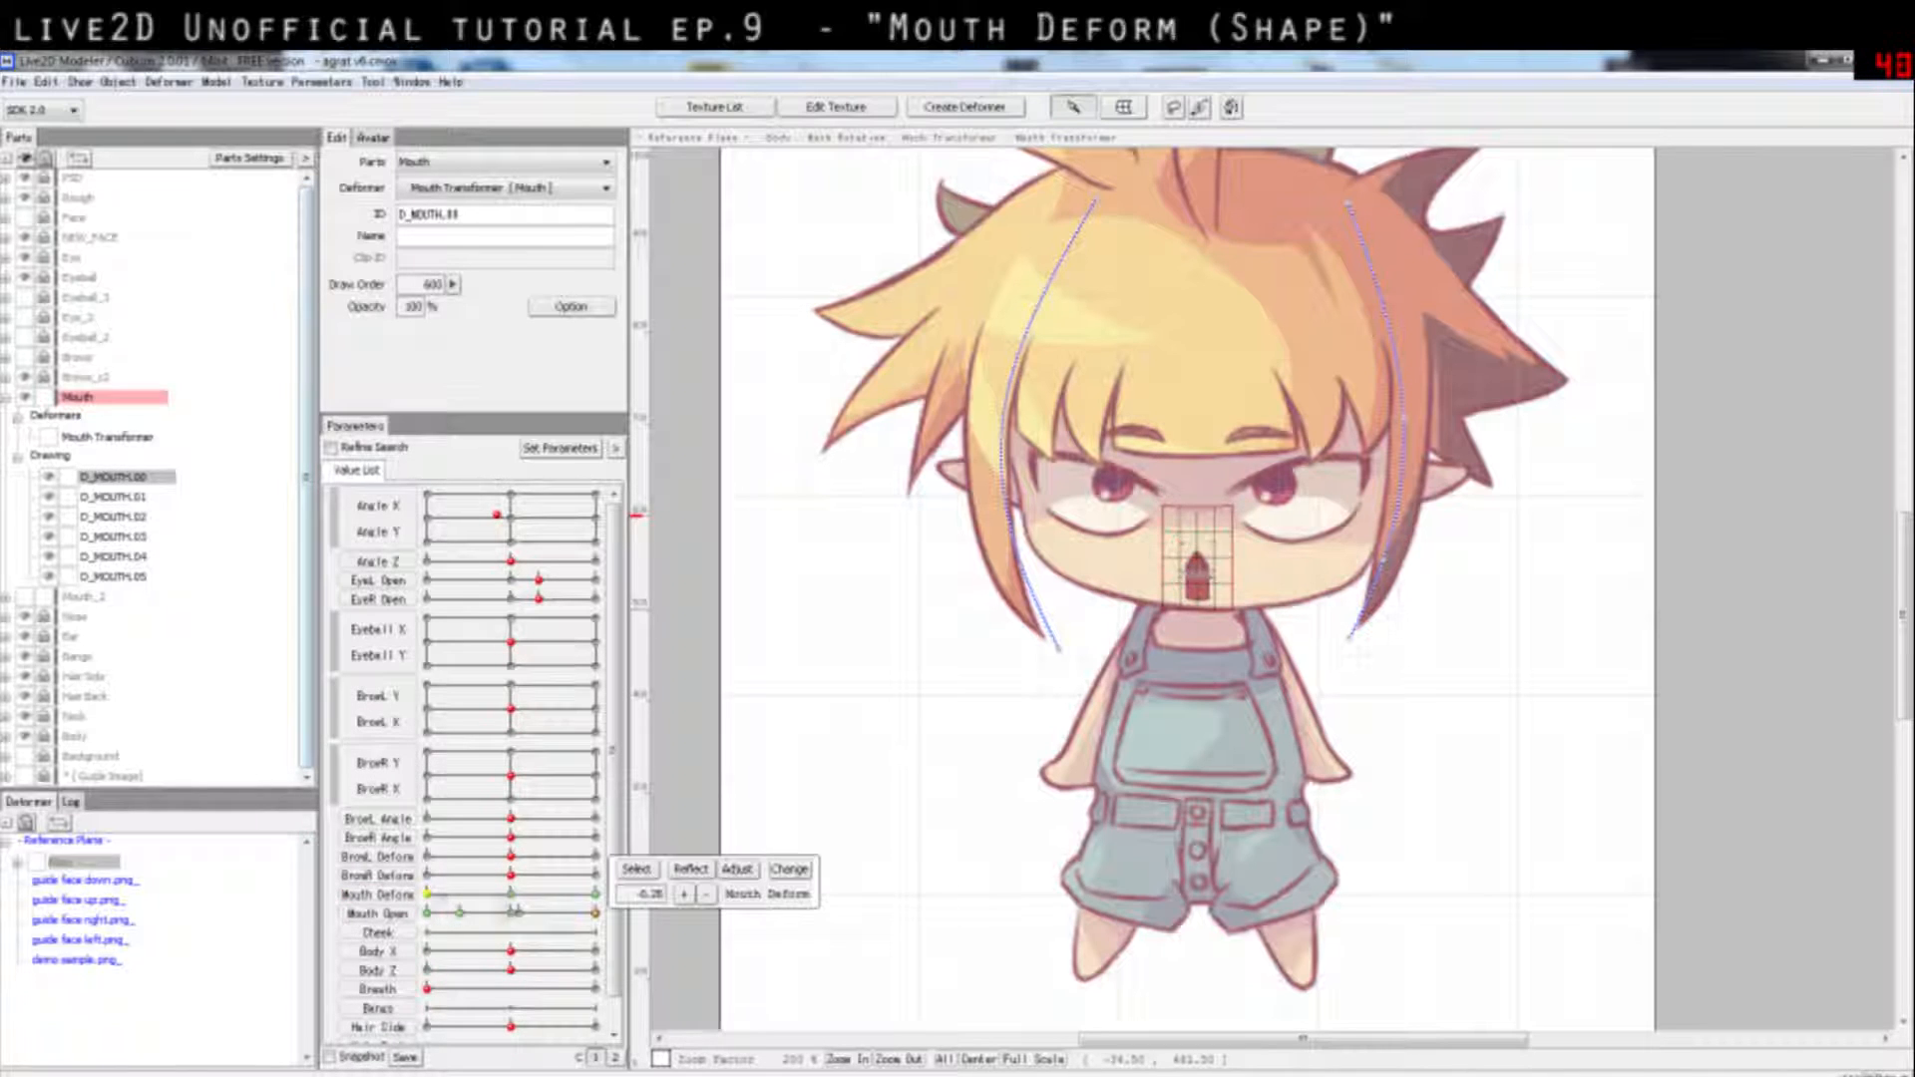
mouse_move(488, 896)
mouse_down()
mouse_move(599, 897)
mouse_move(454, 898)
mouse_up()
click(596, 894)
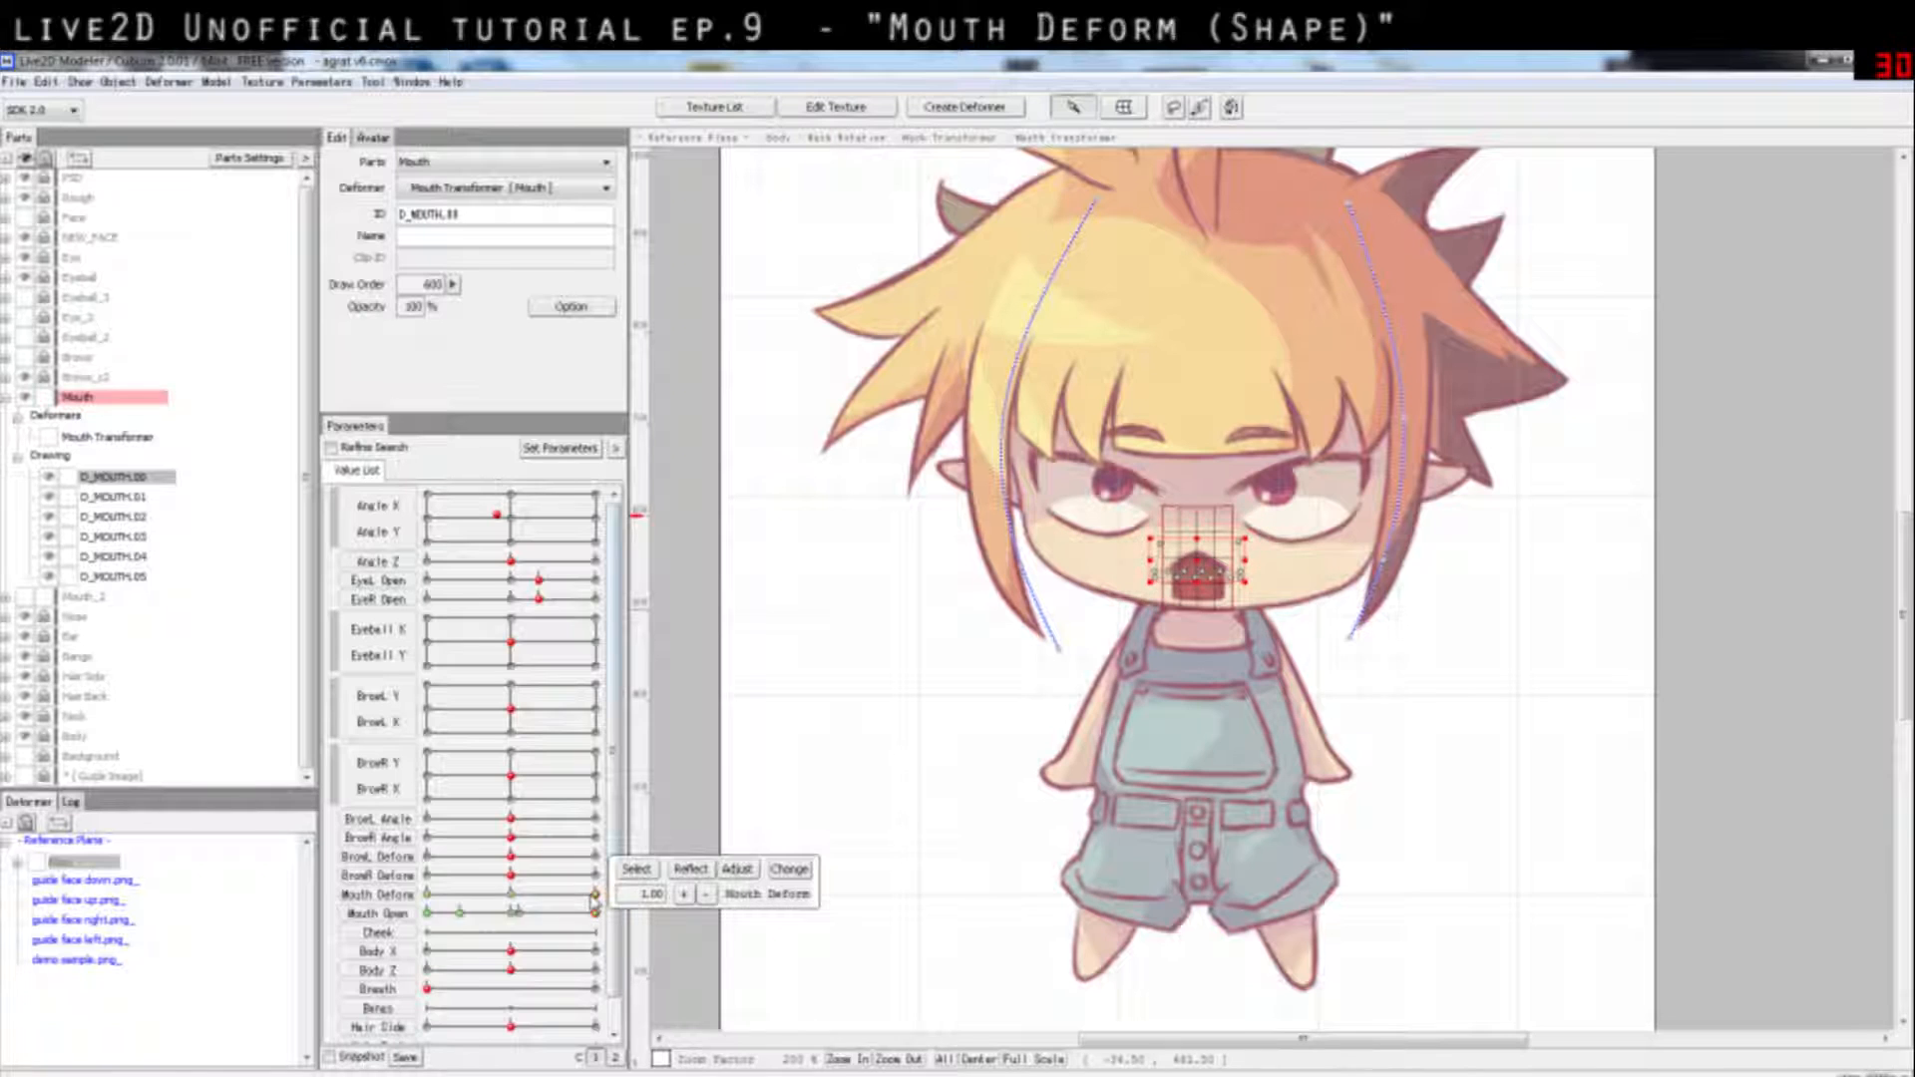
click(469, 894)
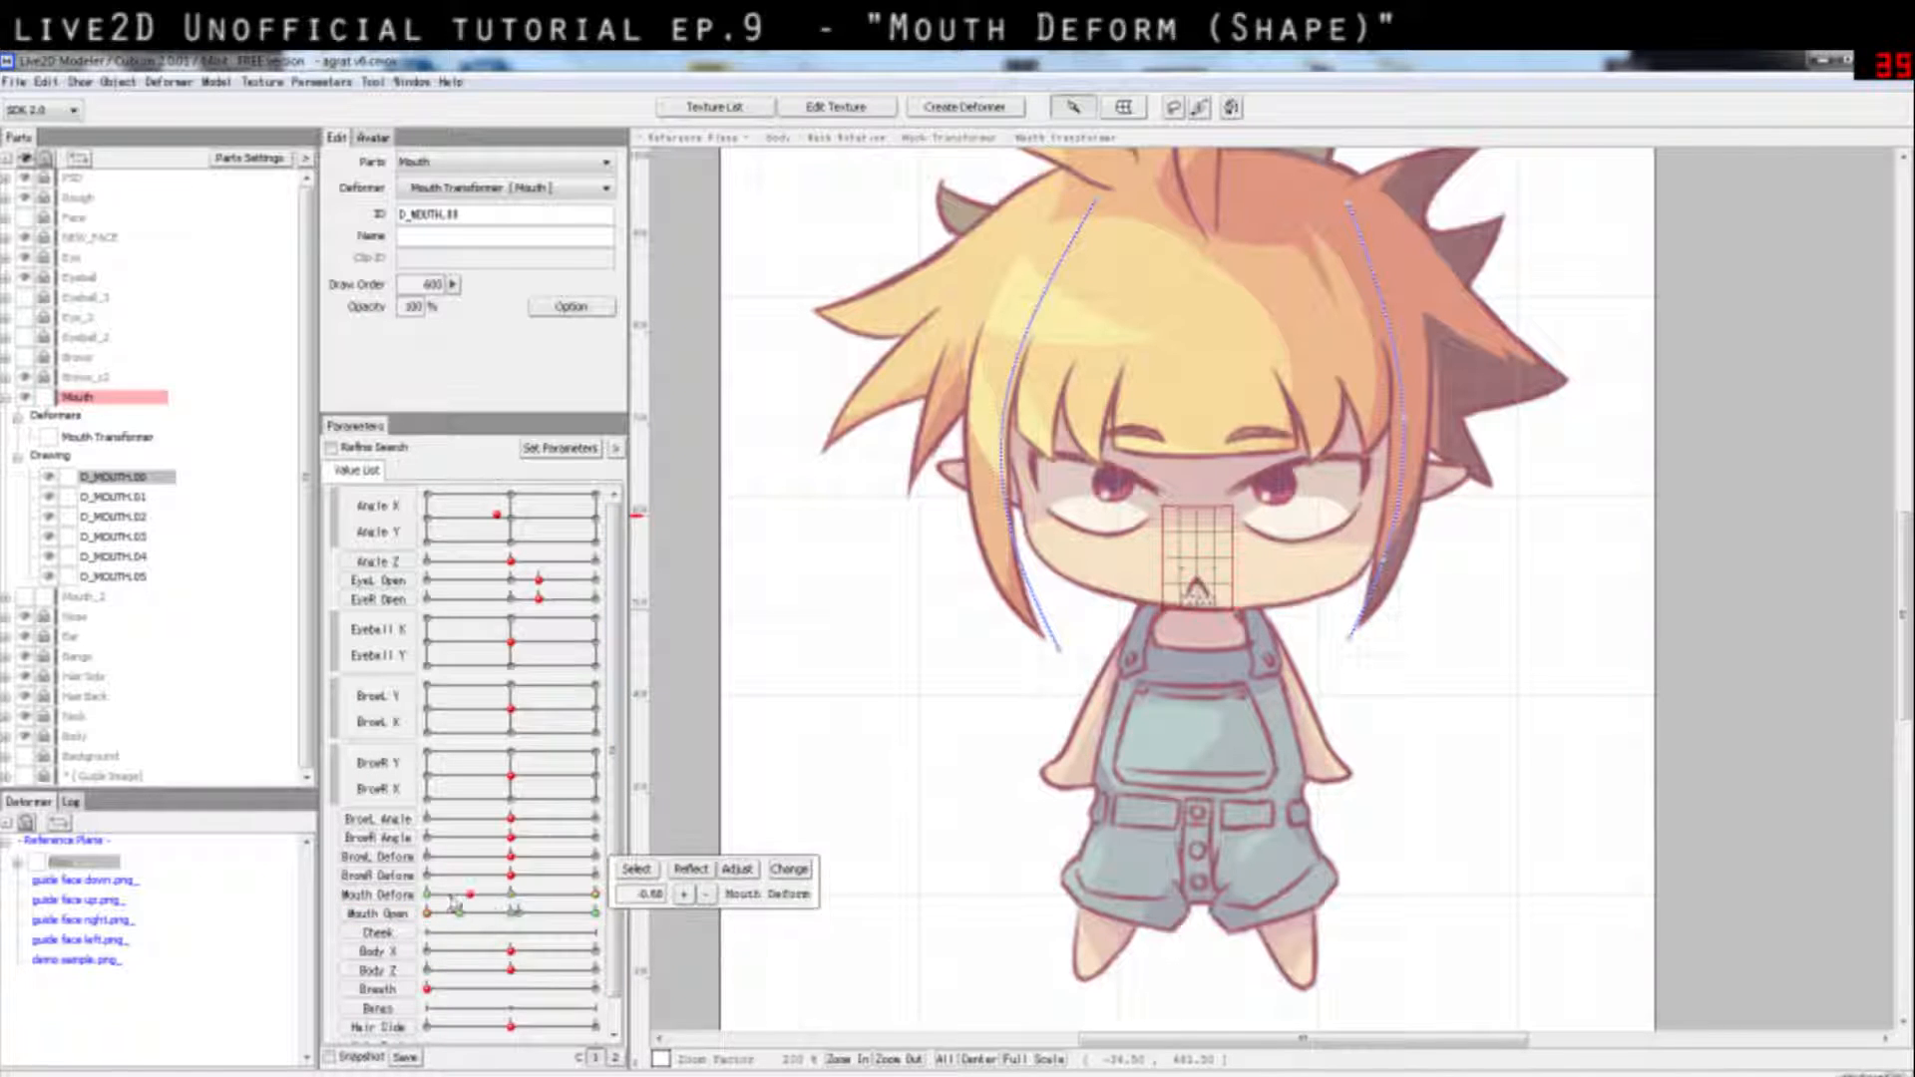
mouse_move(451, 897)
mouse_down()
mouse_move(419, 895)
mouse_move(648, 880)
mouse_up()
click(814, 737)
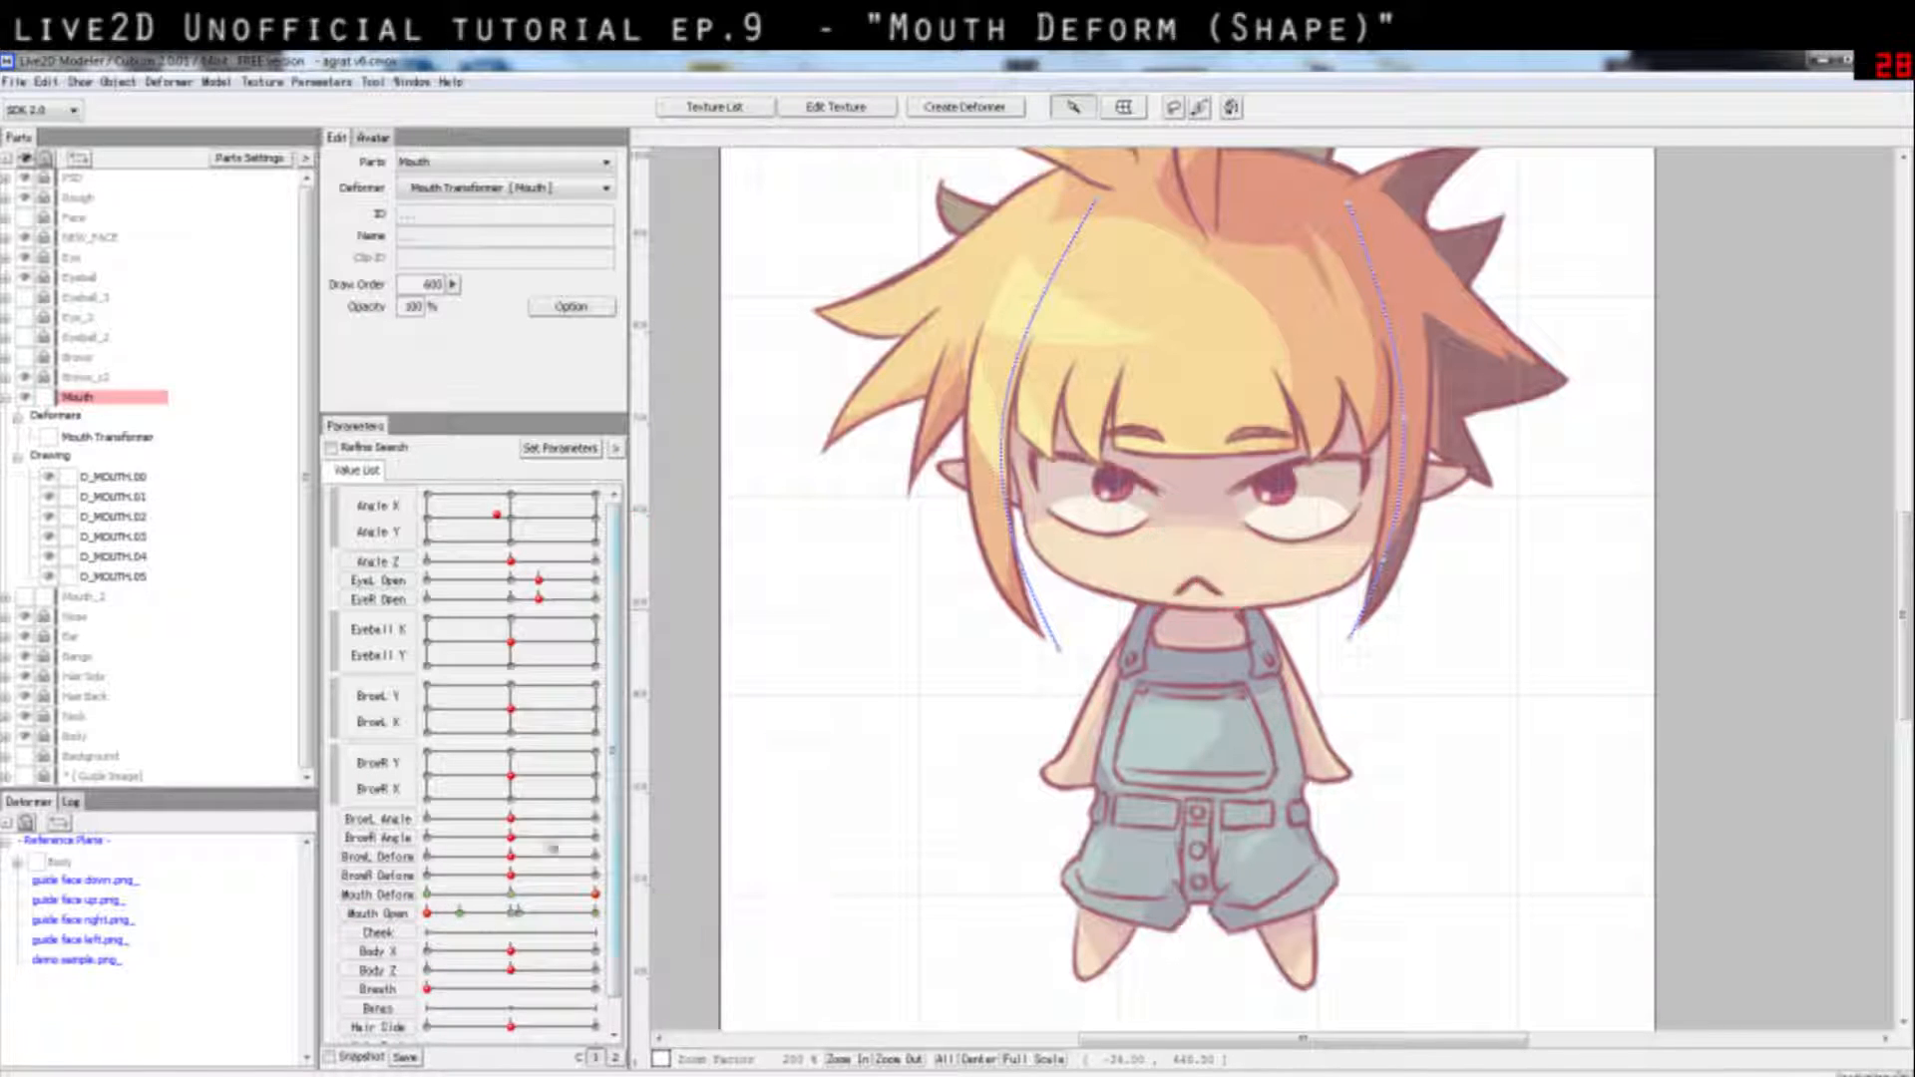
Step: Test the mouth shapes at several Mouth Open values, ending at Mouth Deform -1.00 and Mouth Open 0.00, and select D_MOUTH.00
click(596, 894)
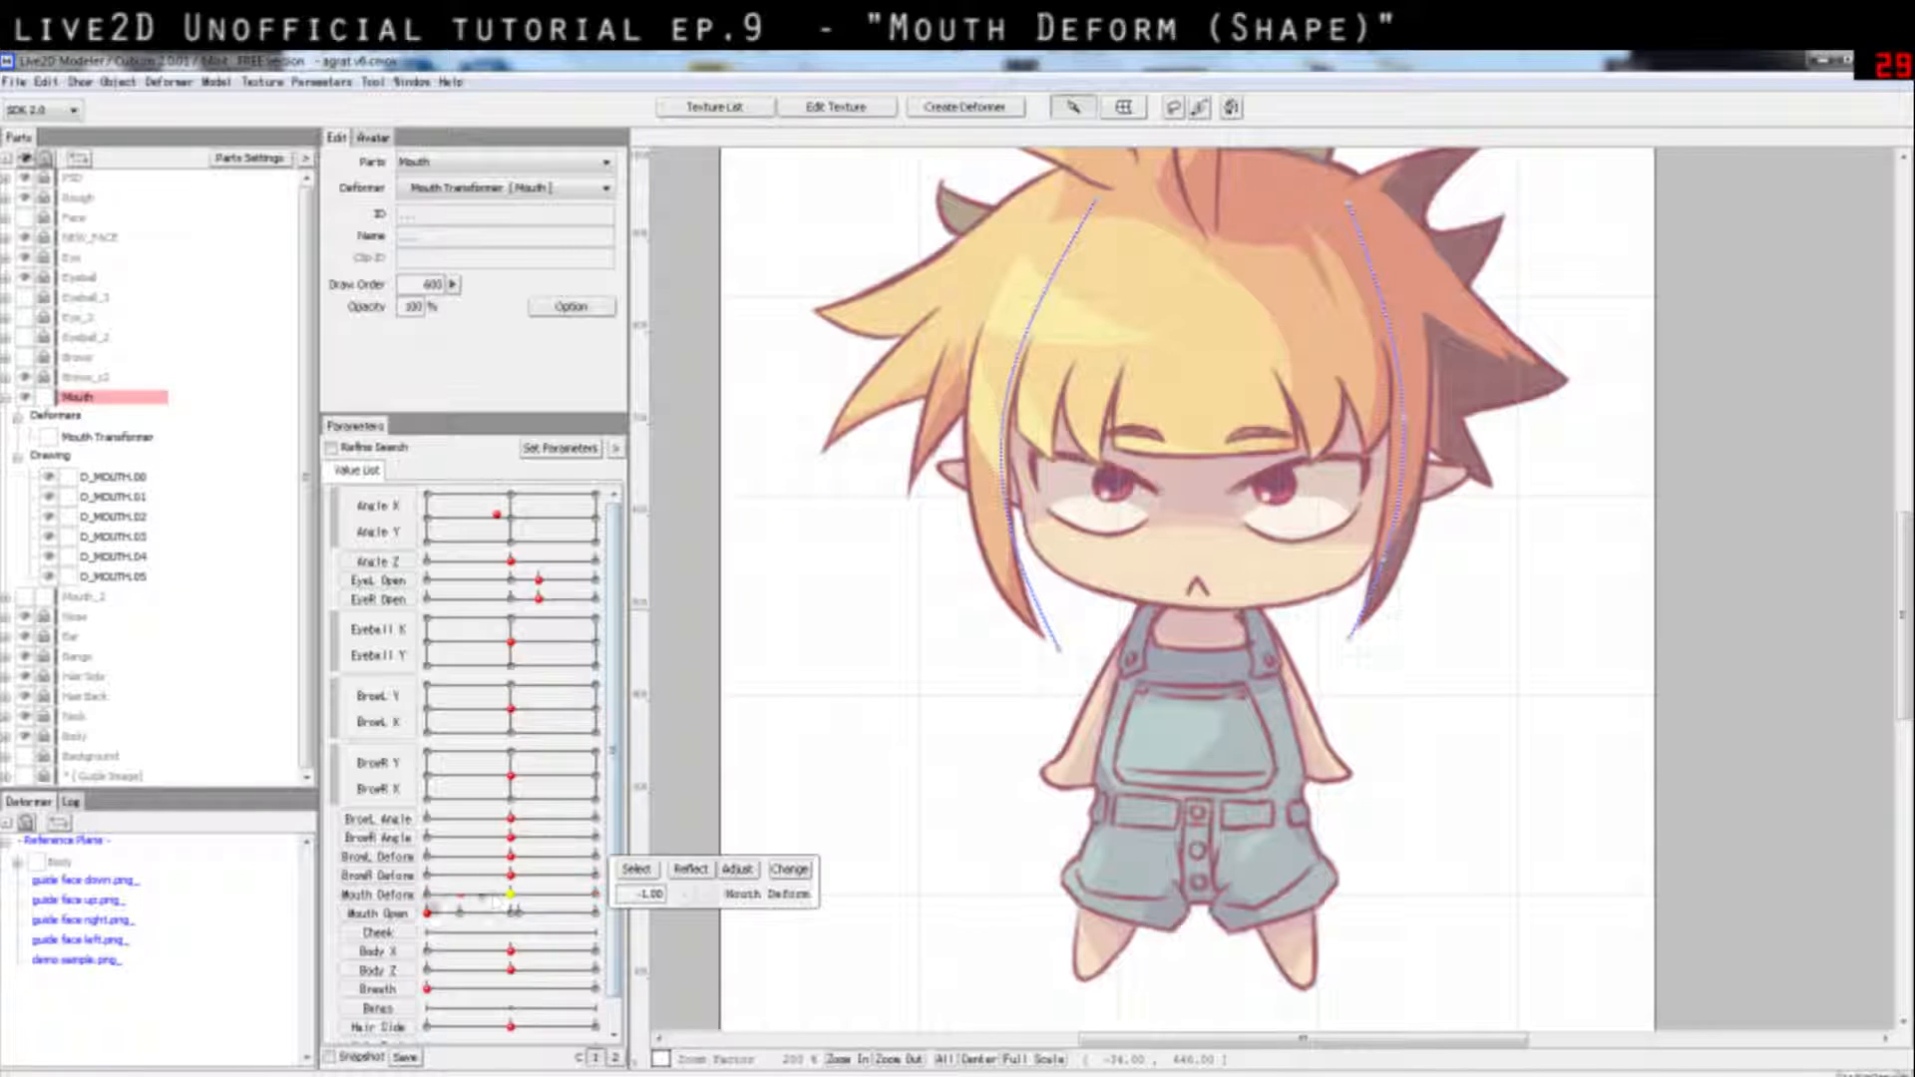
click(594, 914)
drag(566, 897, 680, 914)
click(513, 915)
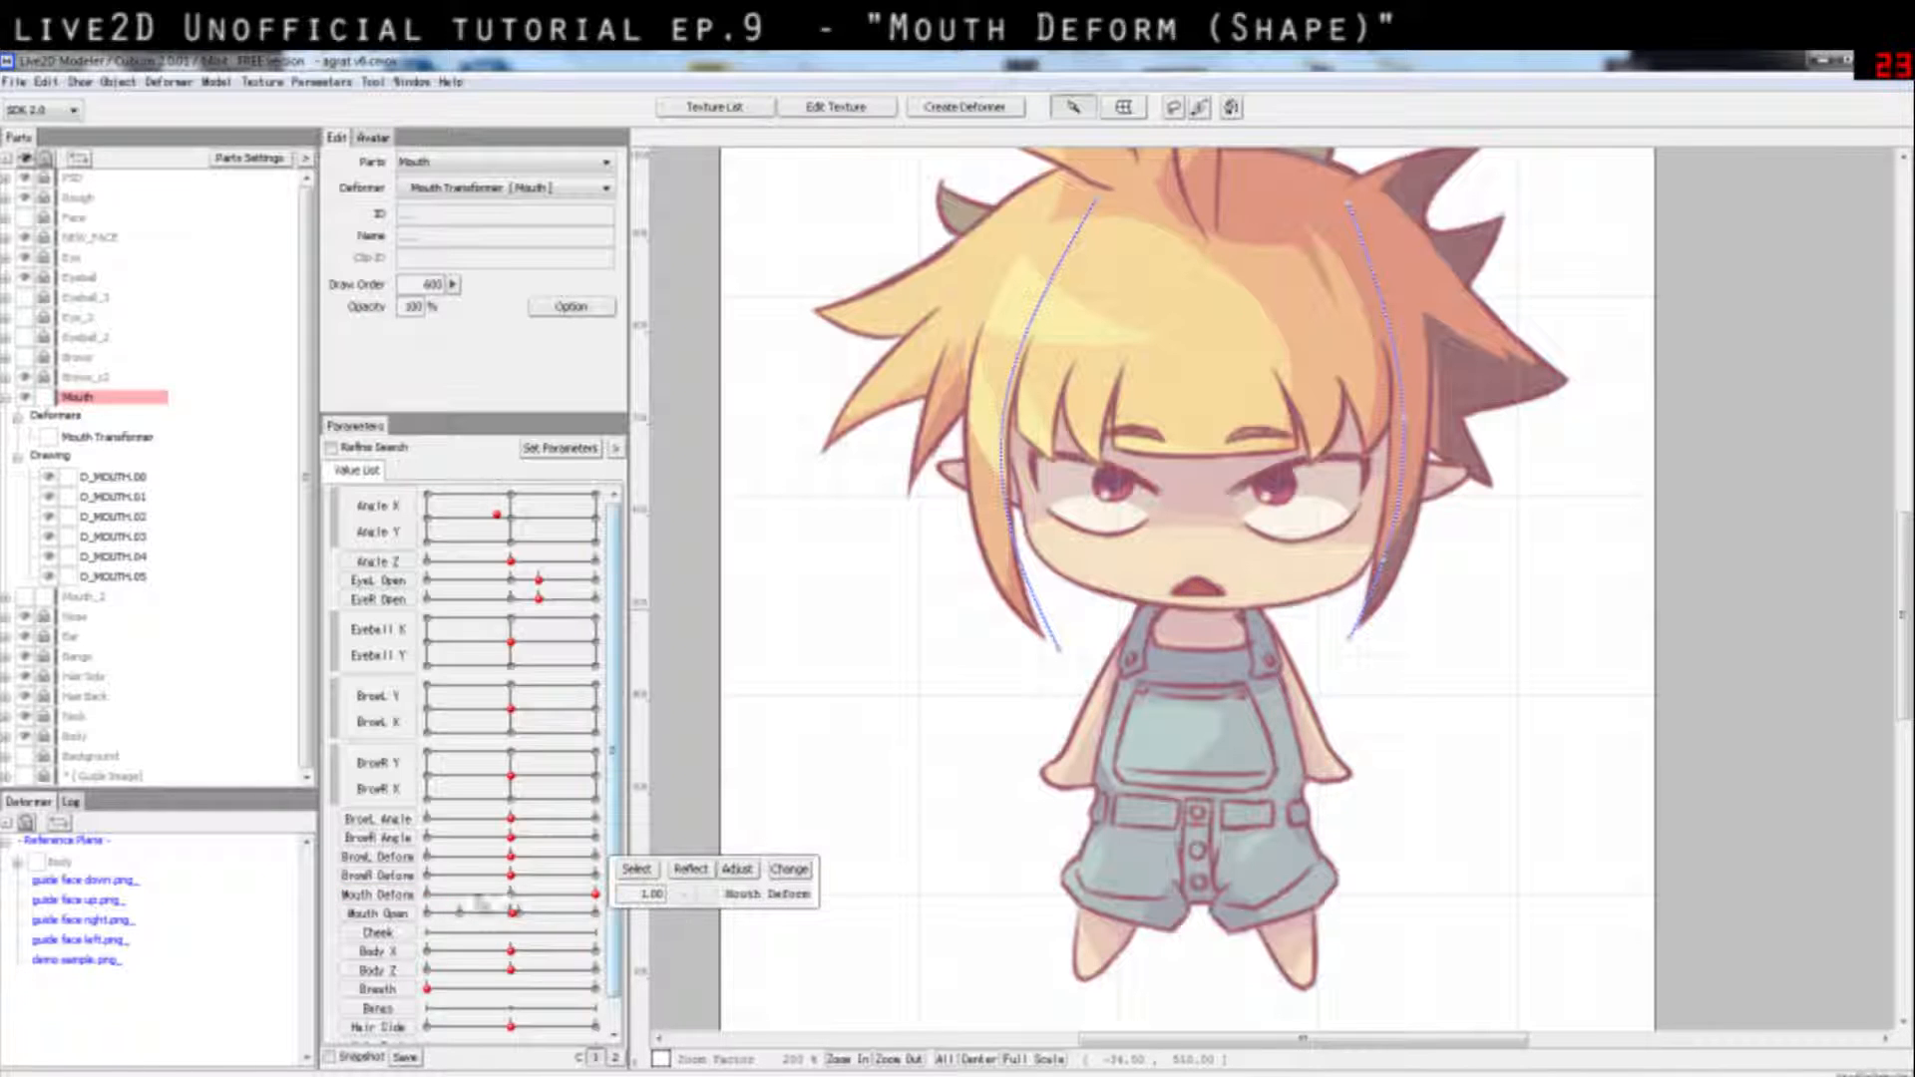
click(427, 896)
click(427, 915)
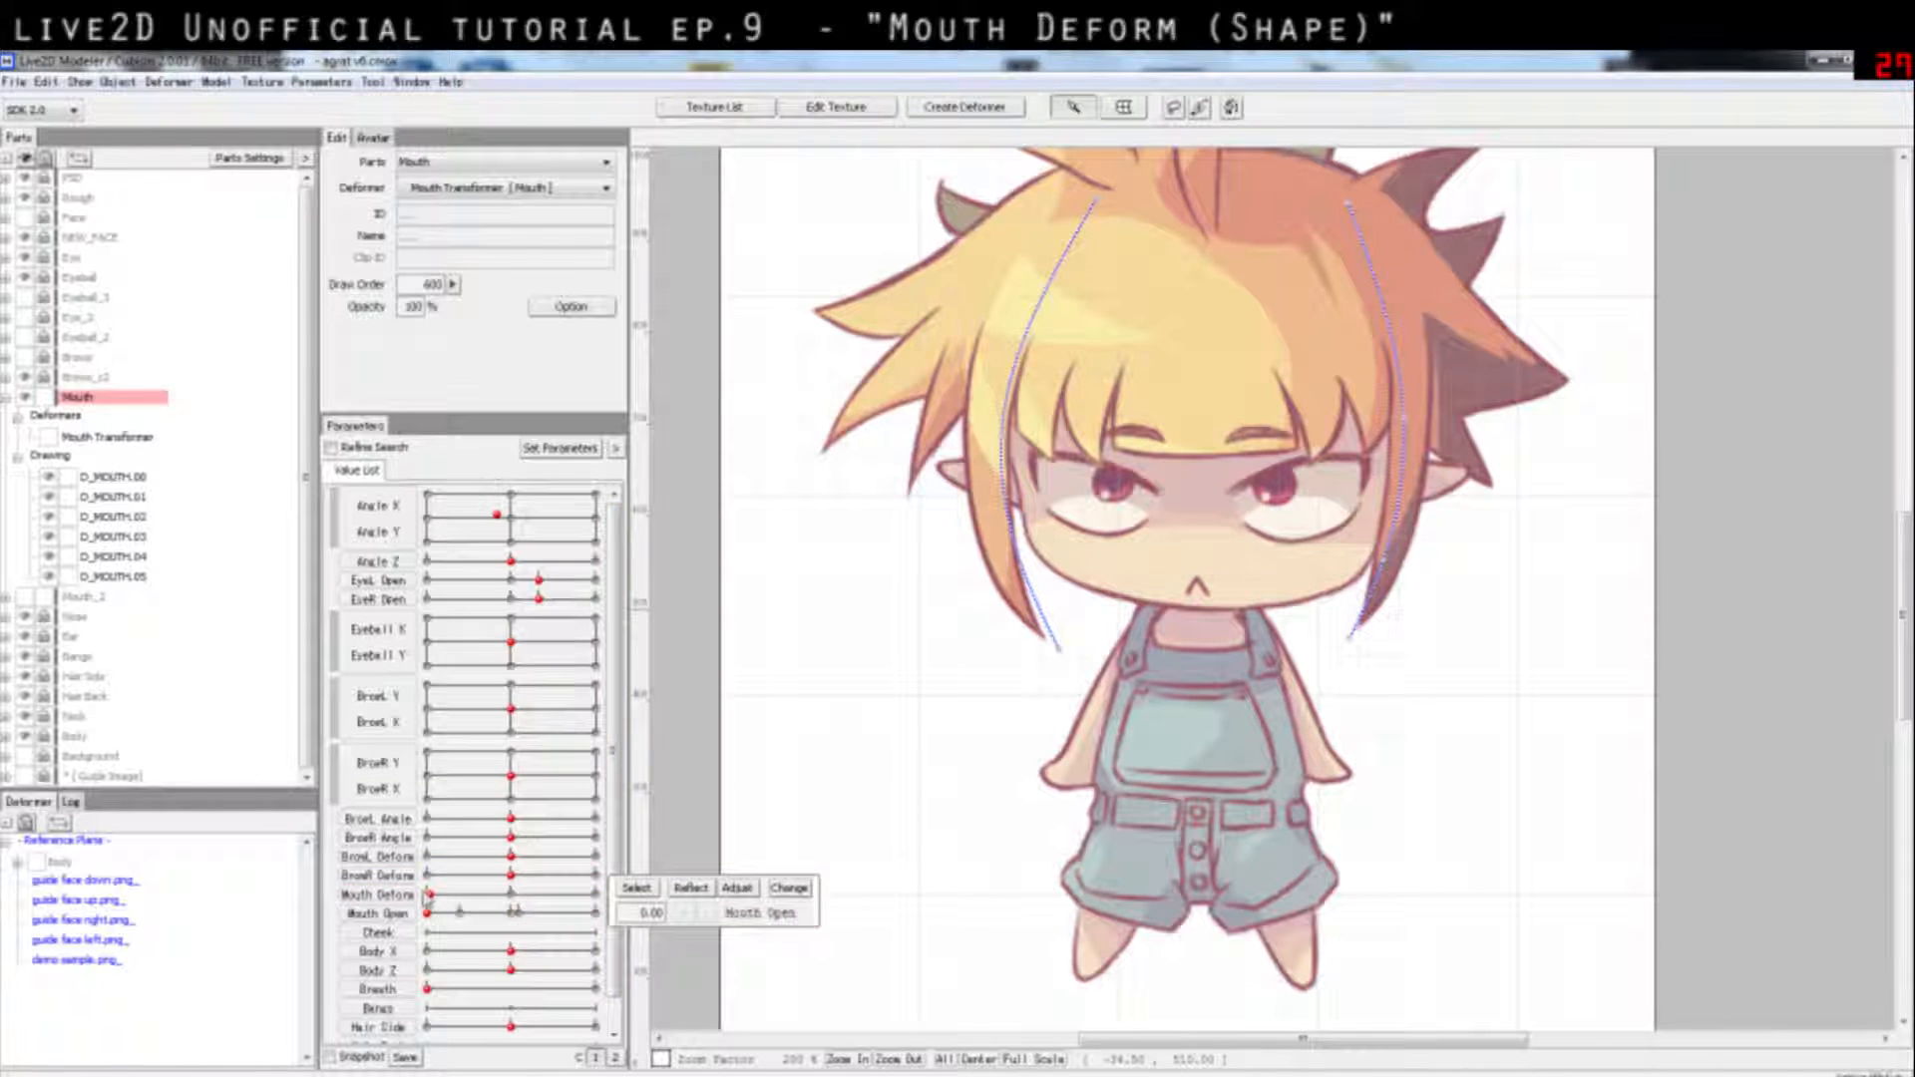
click(108, 478)
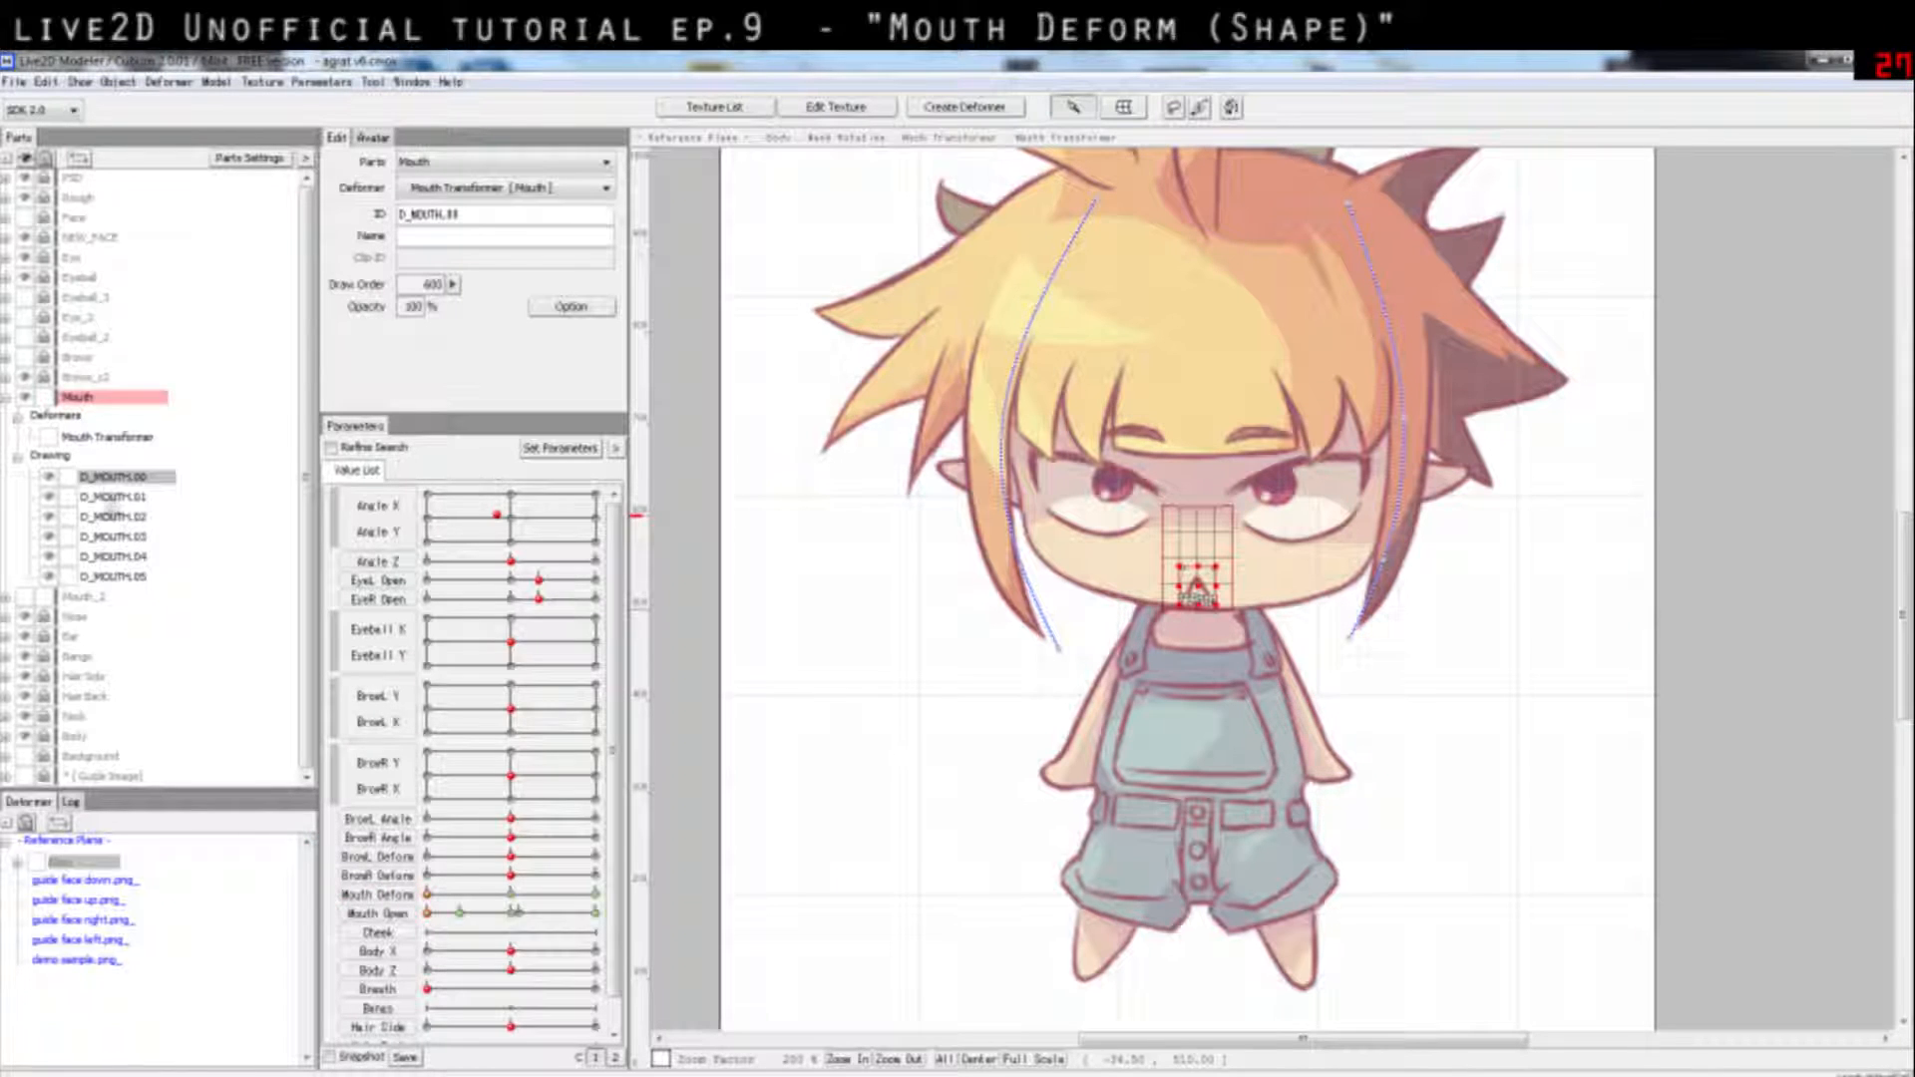
Step: Lock the Mouth part, and show and expand the Mouth_2 part to reach its drawings
click(46, 398)
double_click(74, 397)
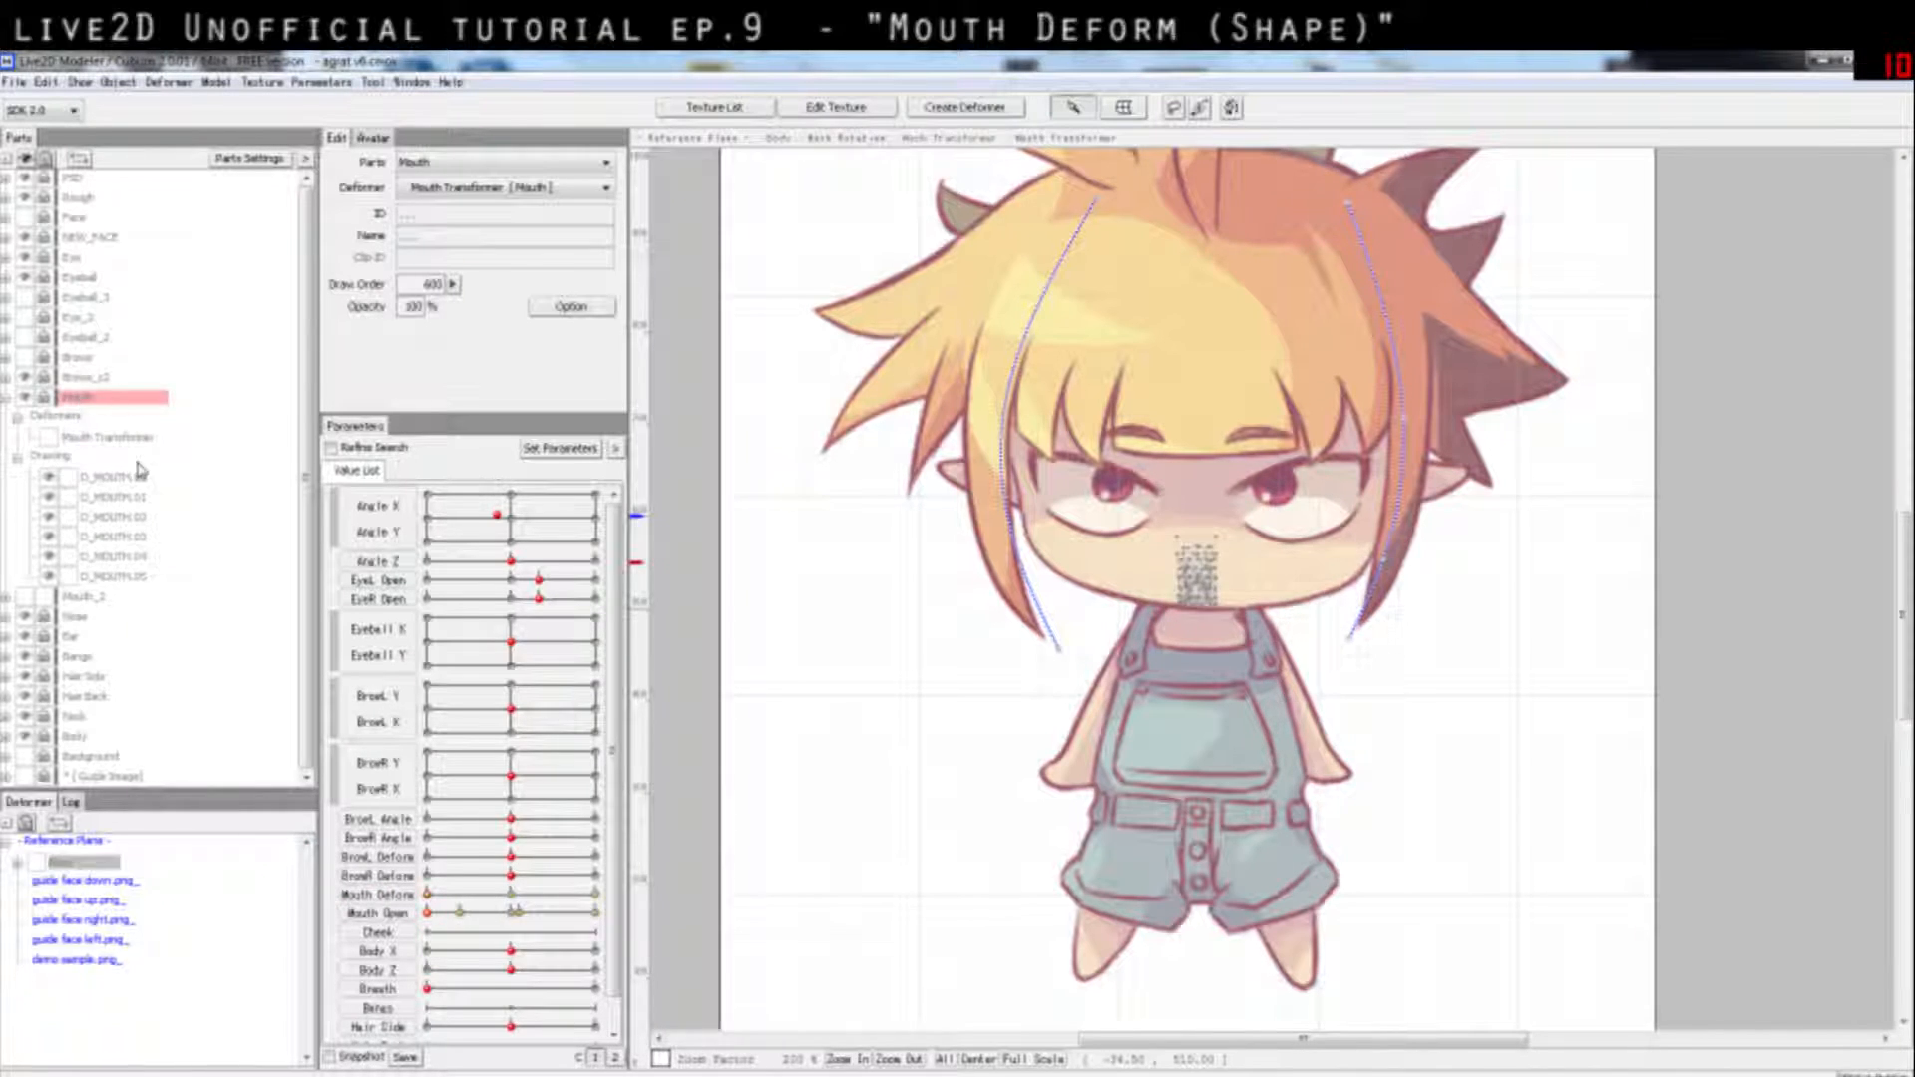
click(75, 596)
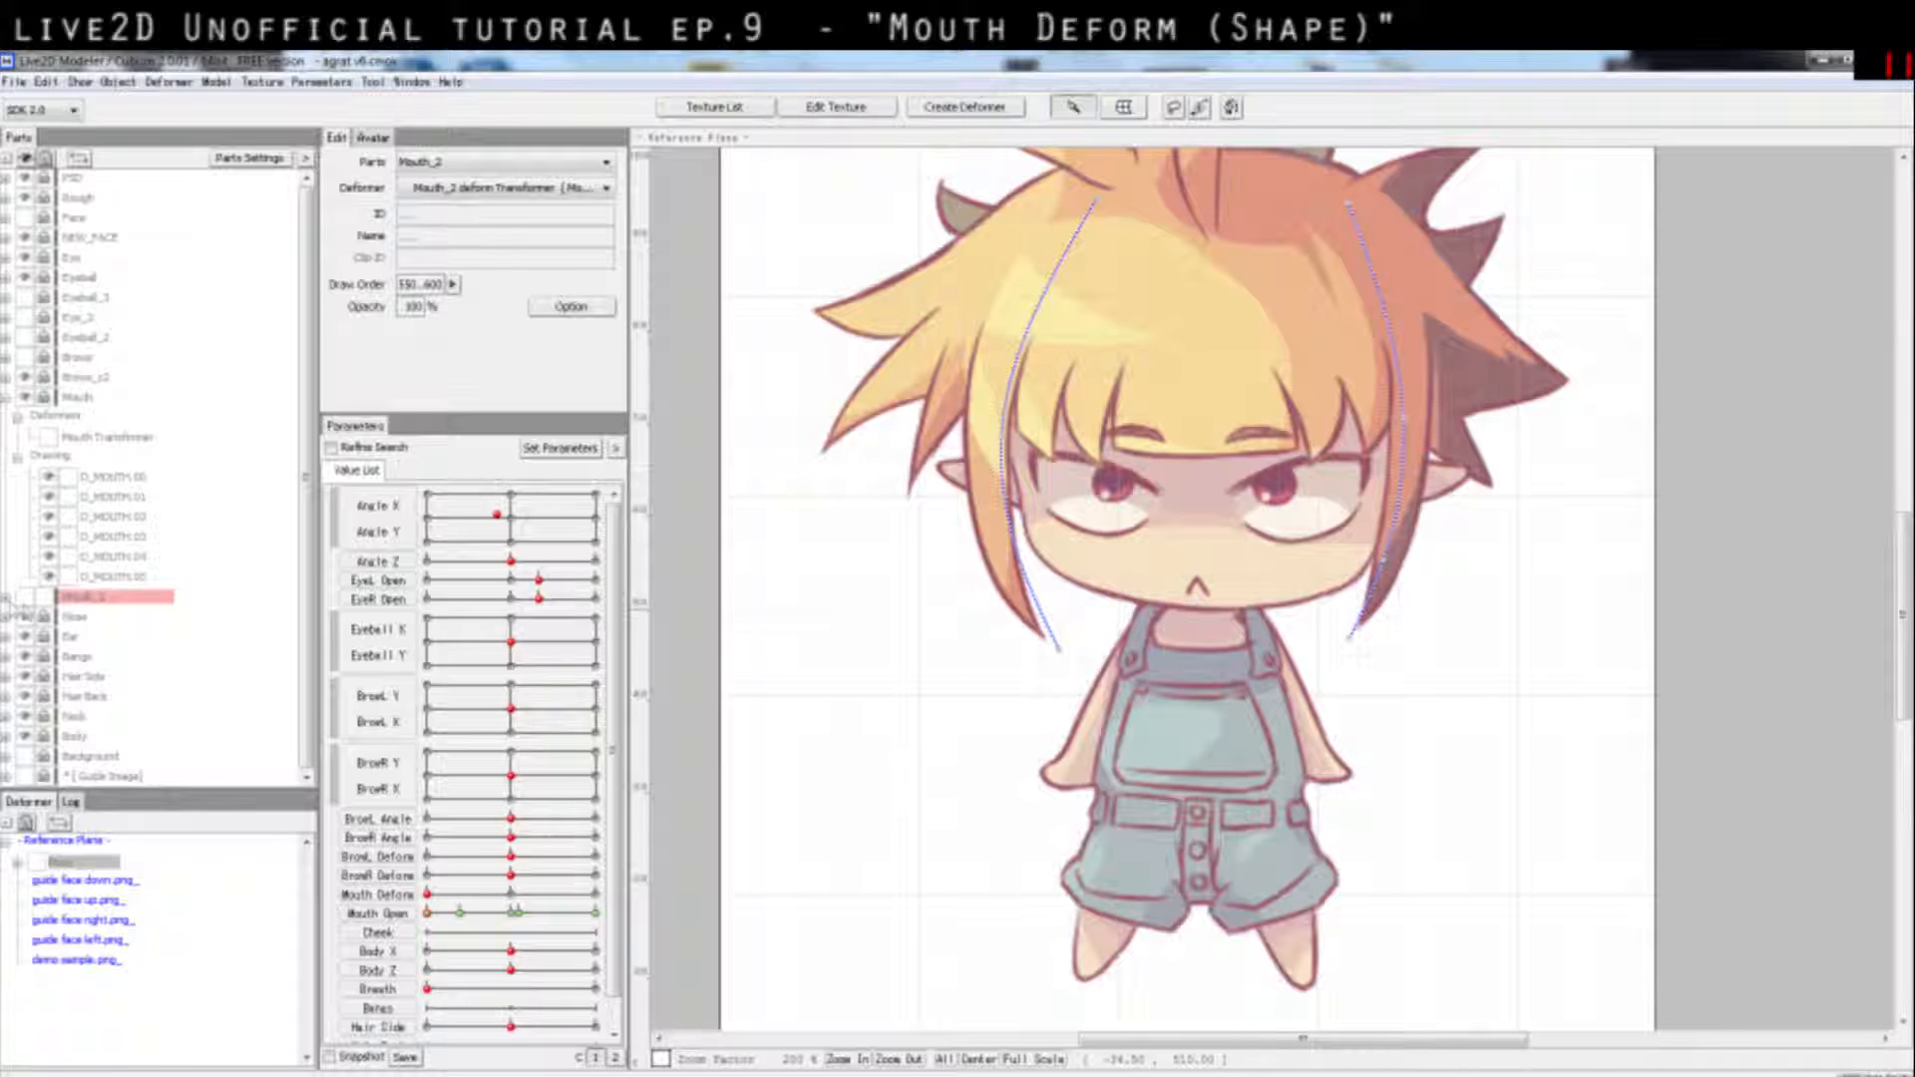
click(8, 598)
click(17, 636)
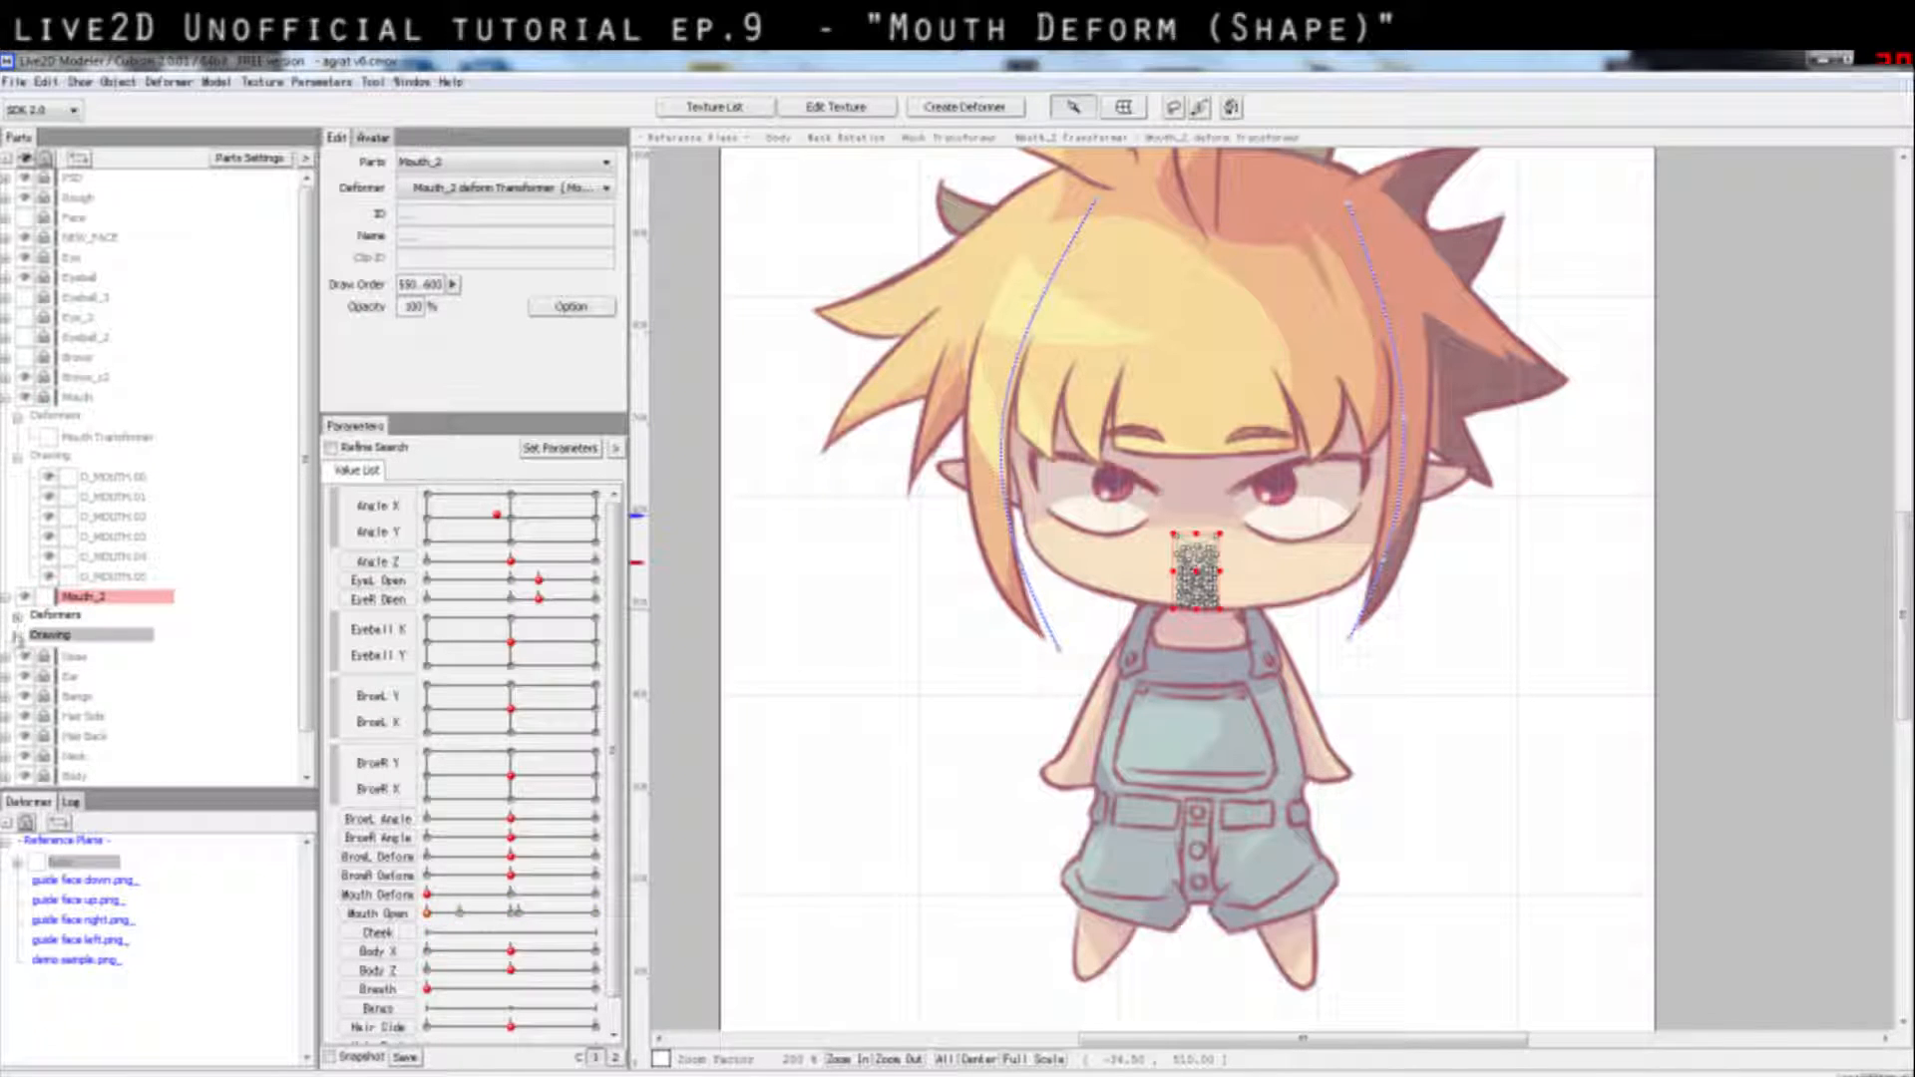
Step: Assign drawings D_MOUTH_2.00 to D_MOUTH_2.05 to the Mouth_2 Transformer and delete the Mouth_2 deform Transformer
click(17, 617)
click(85, 656)
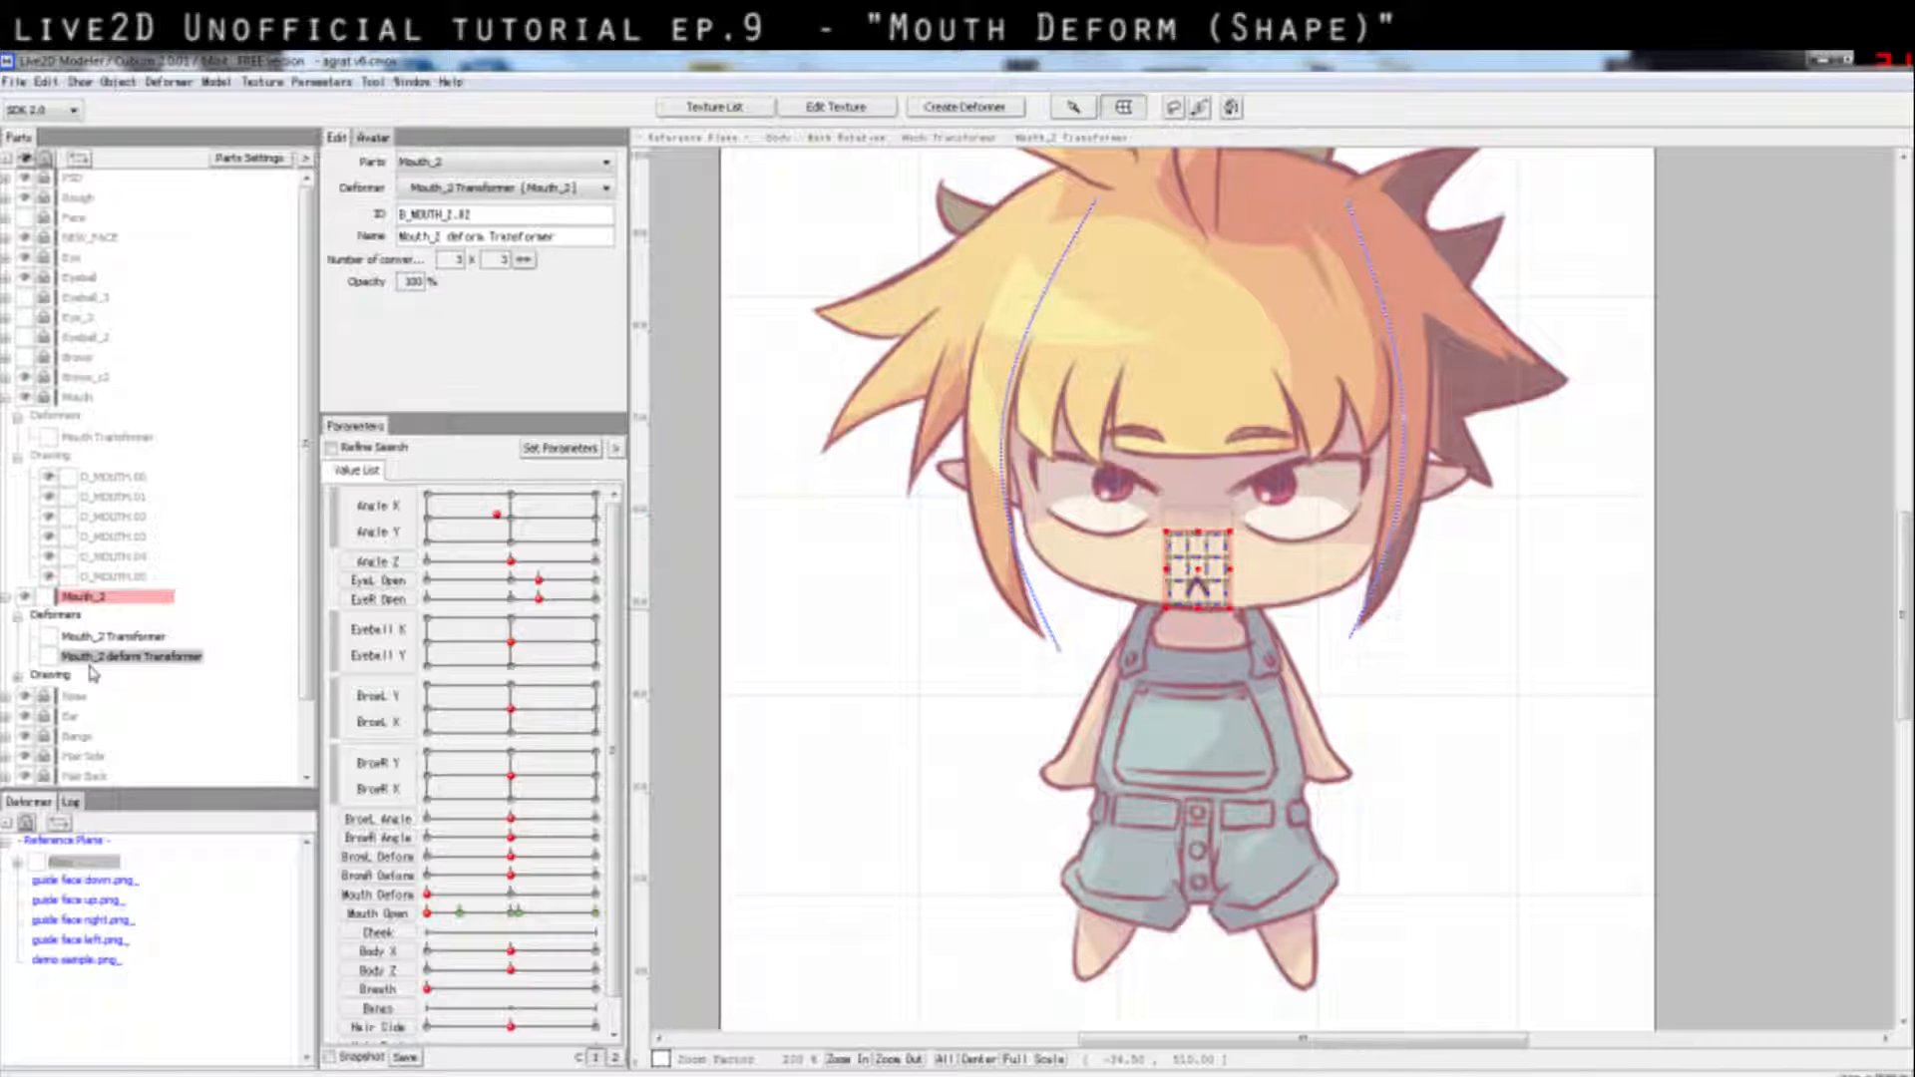
click(36, 677)
click(17, 677)
click(126, 681)
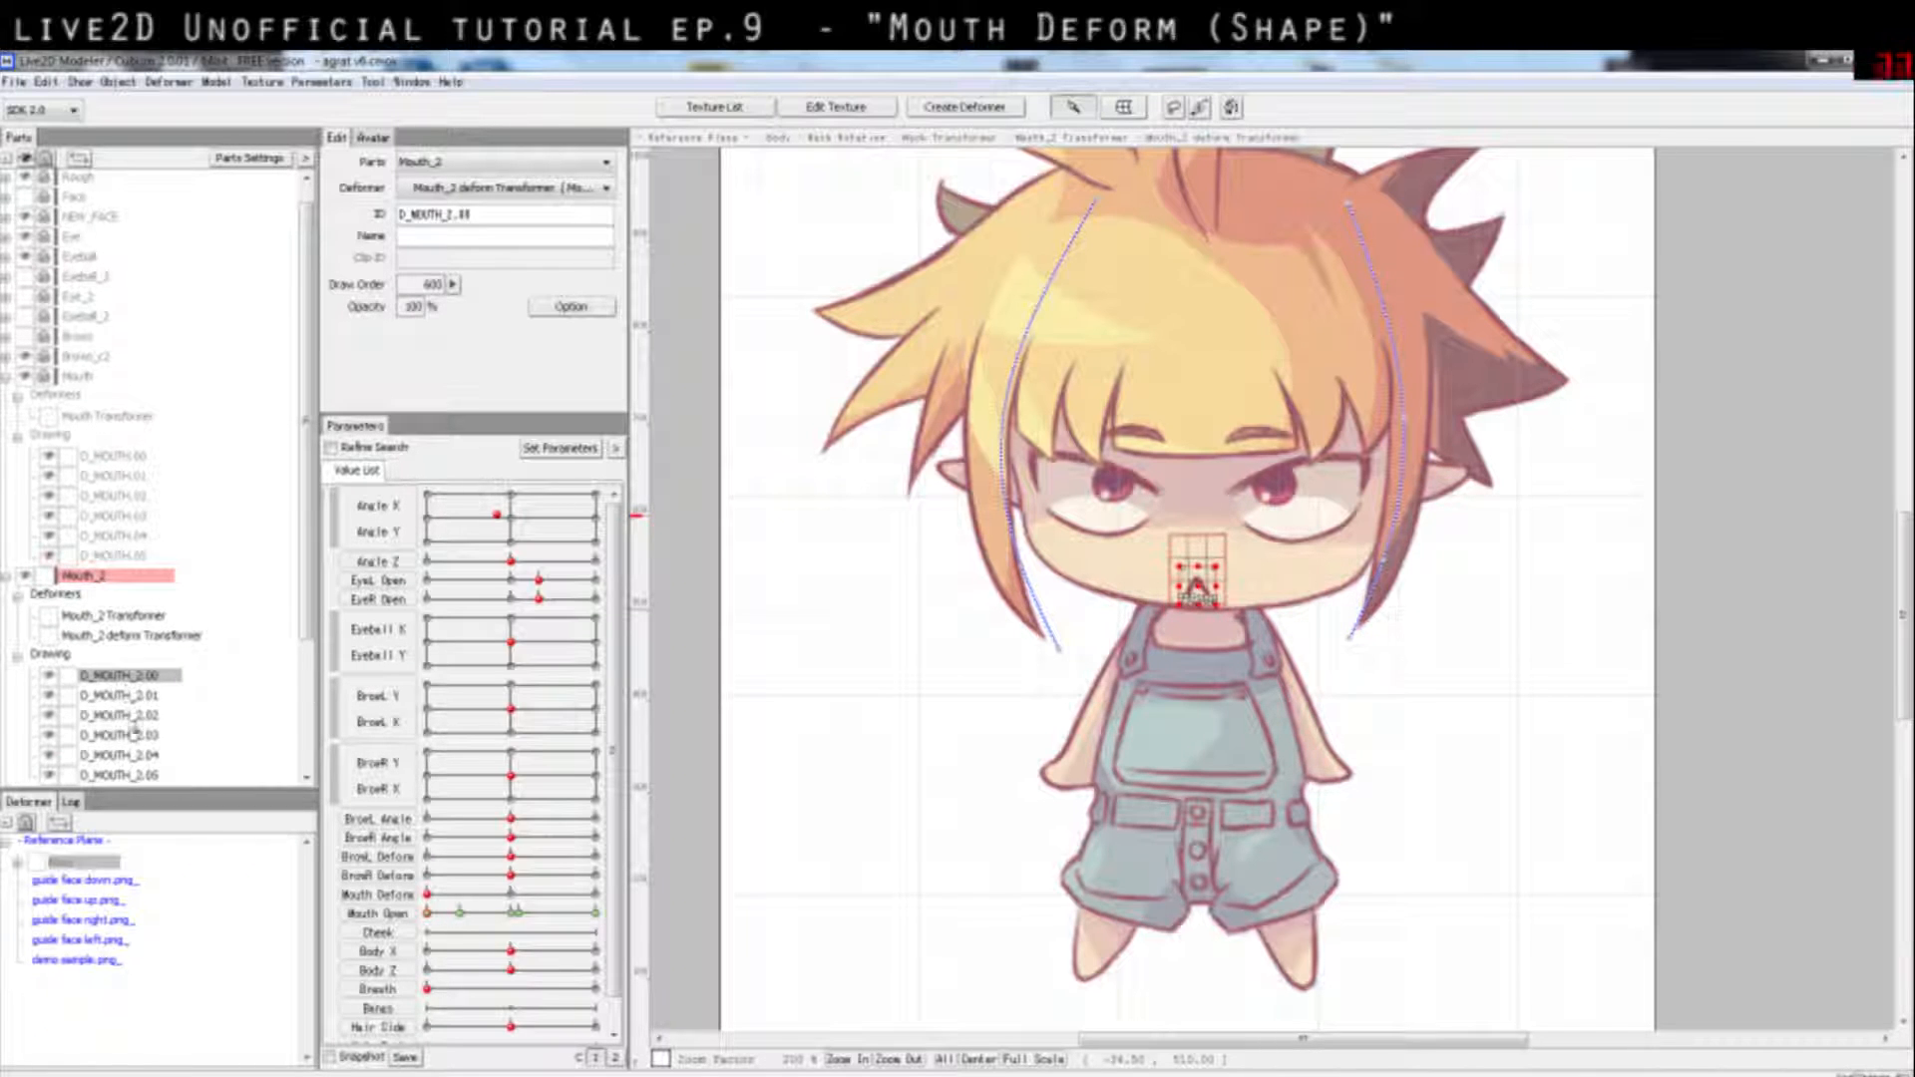
shift+click(142, 775)
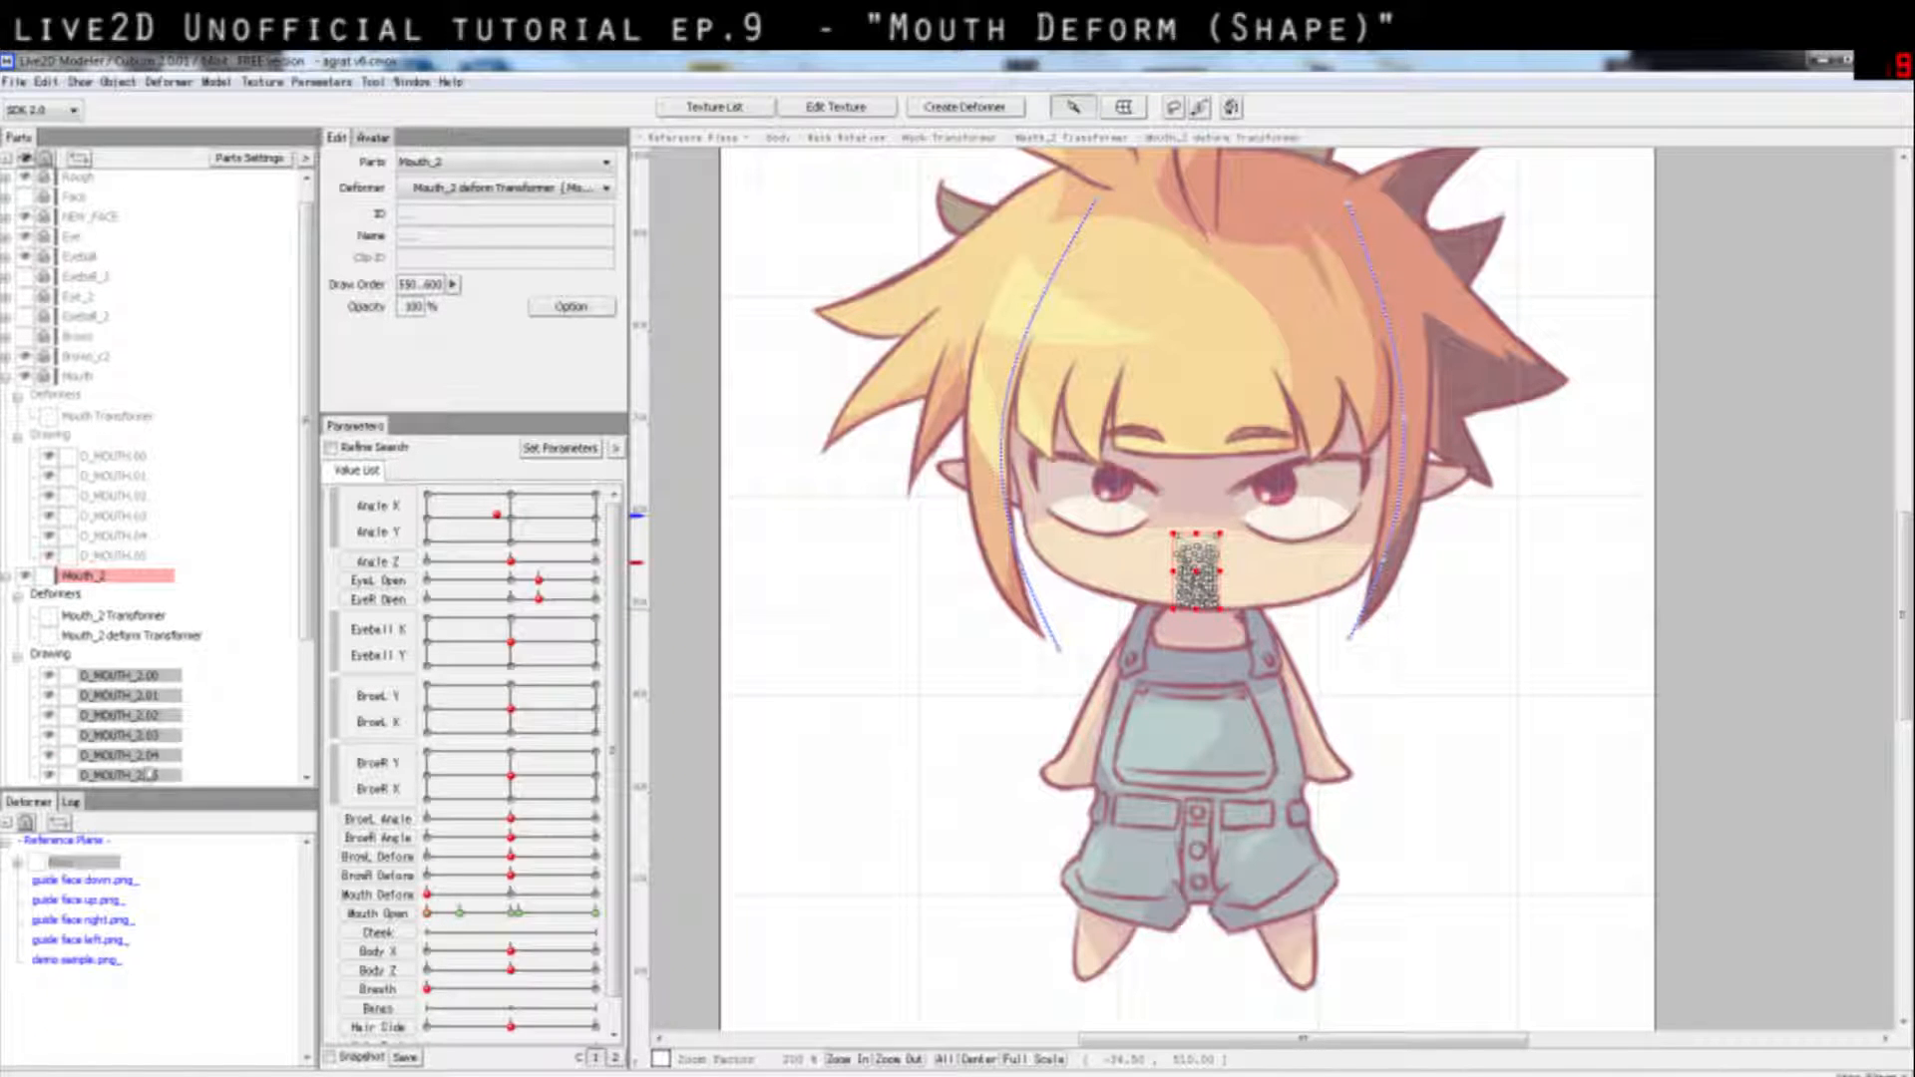
click(488, 189)
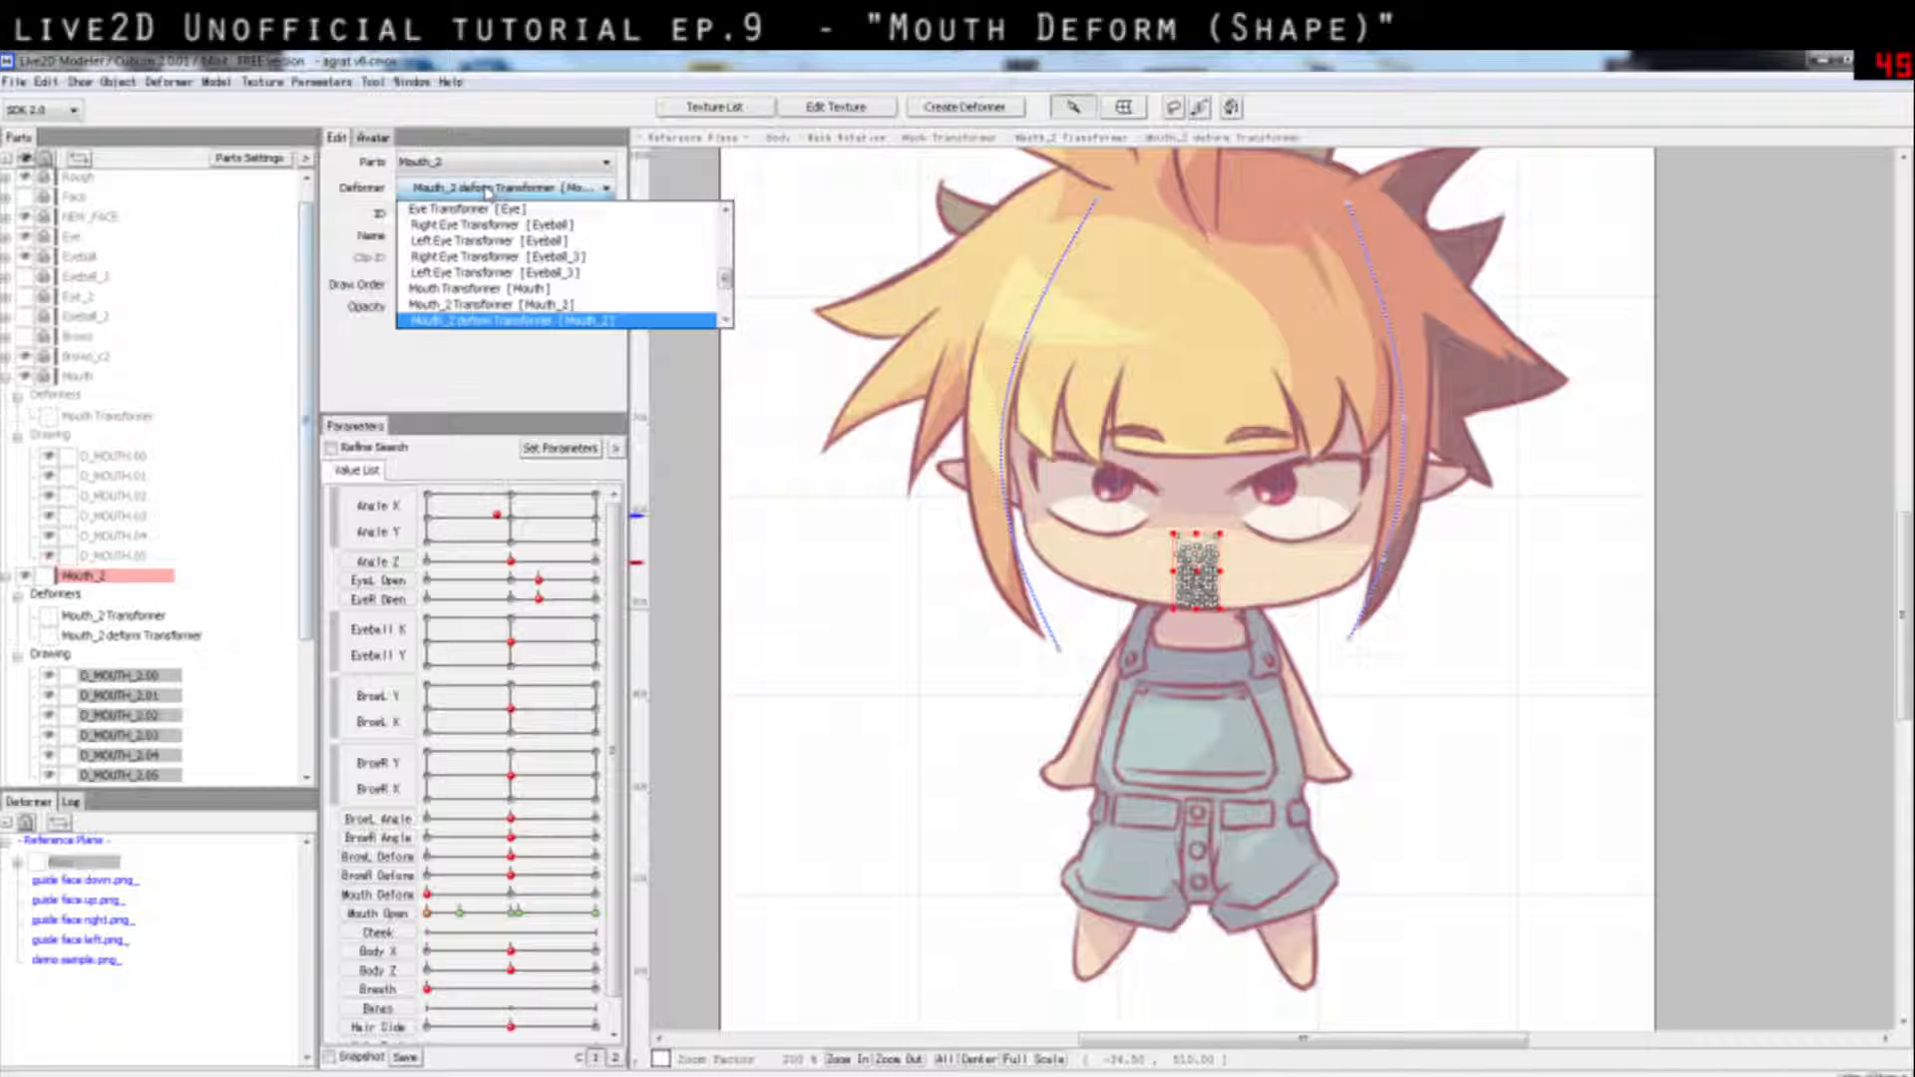
click(527, 308)
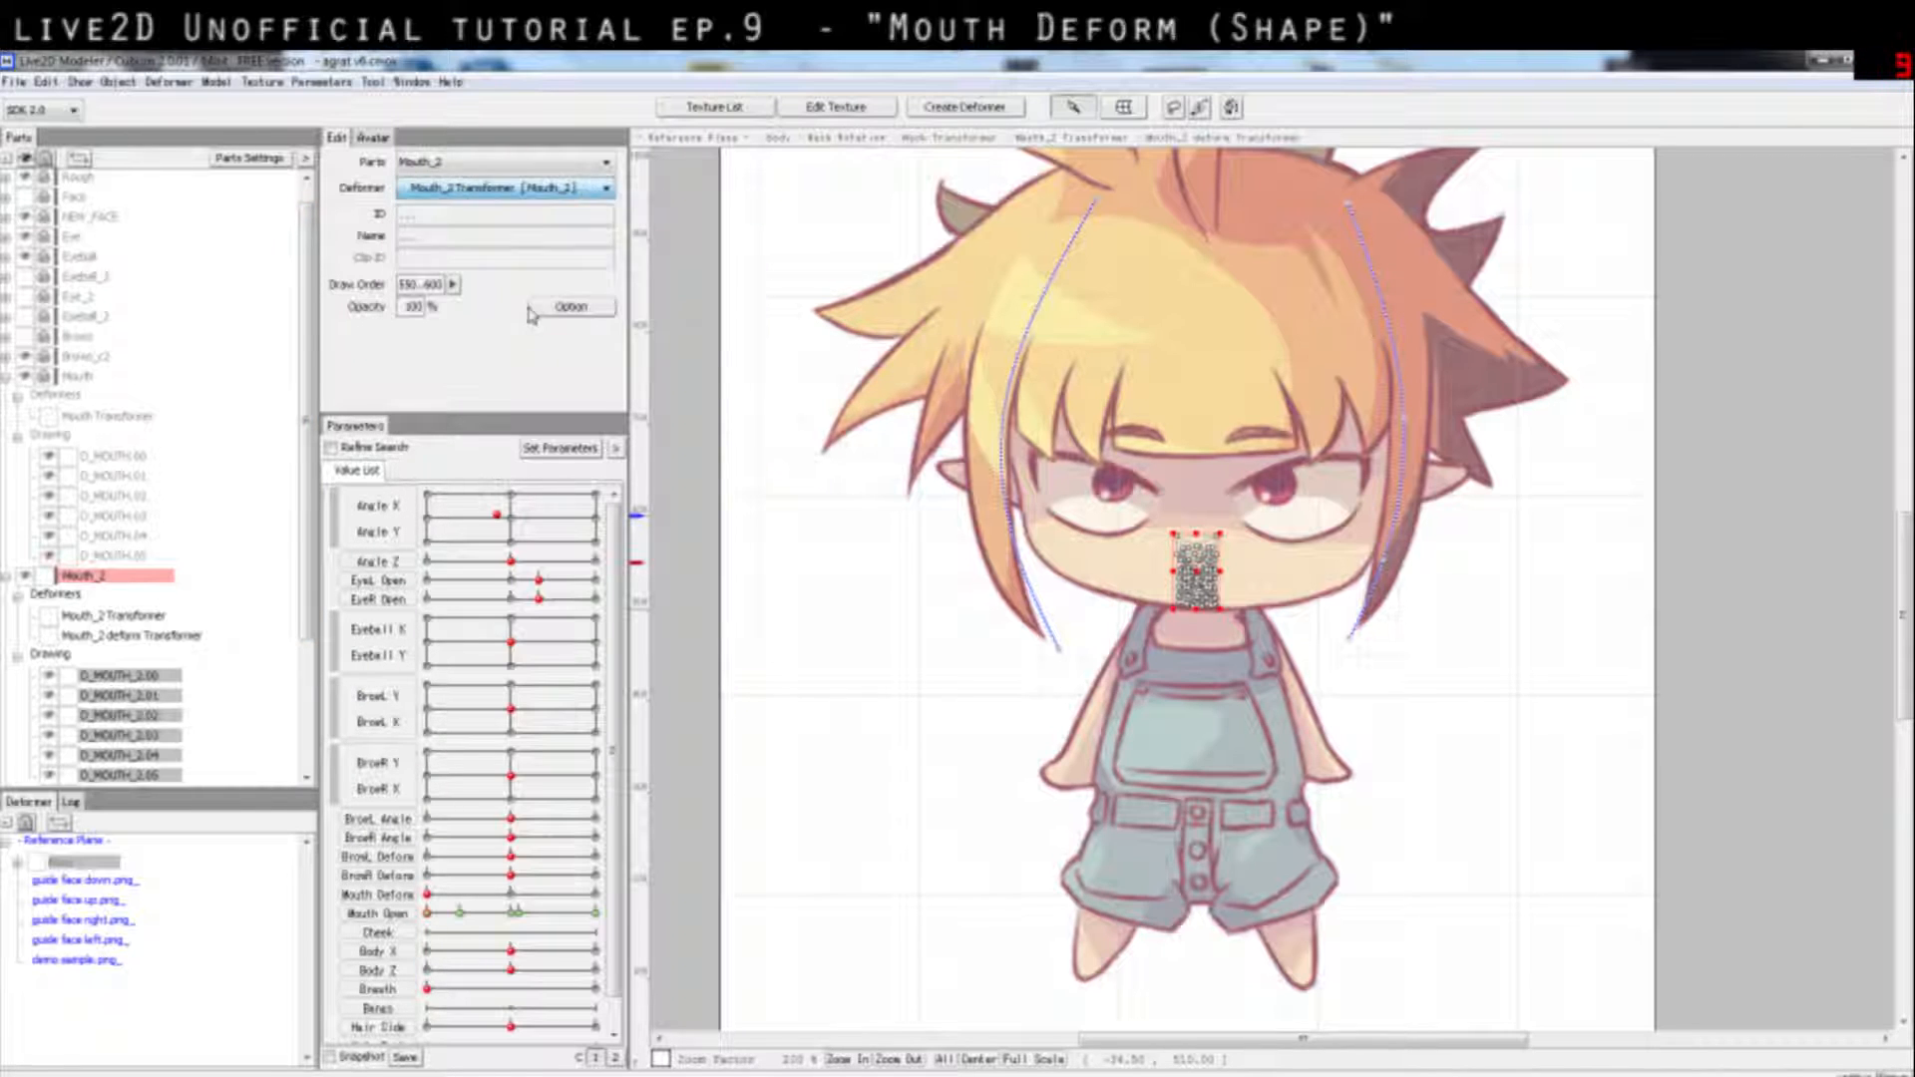
click(115, 657)
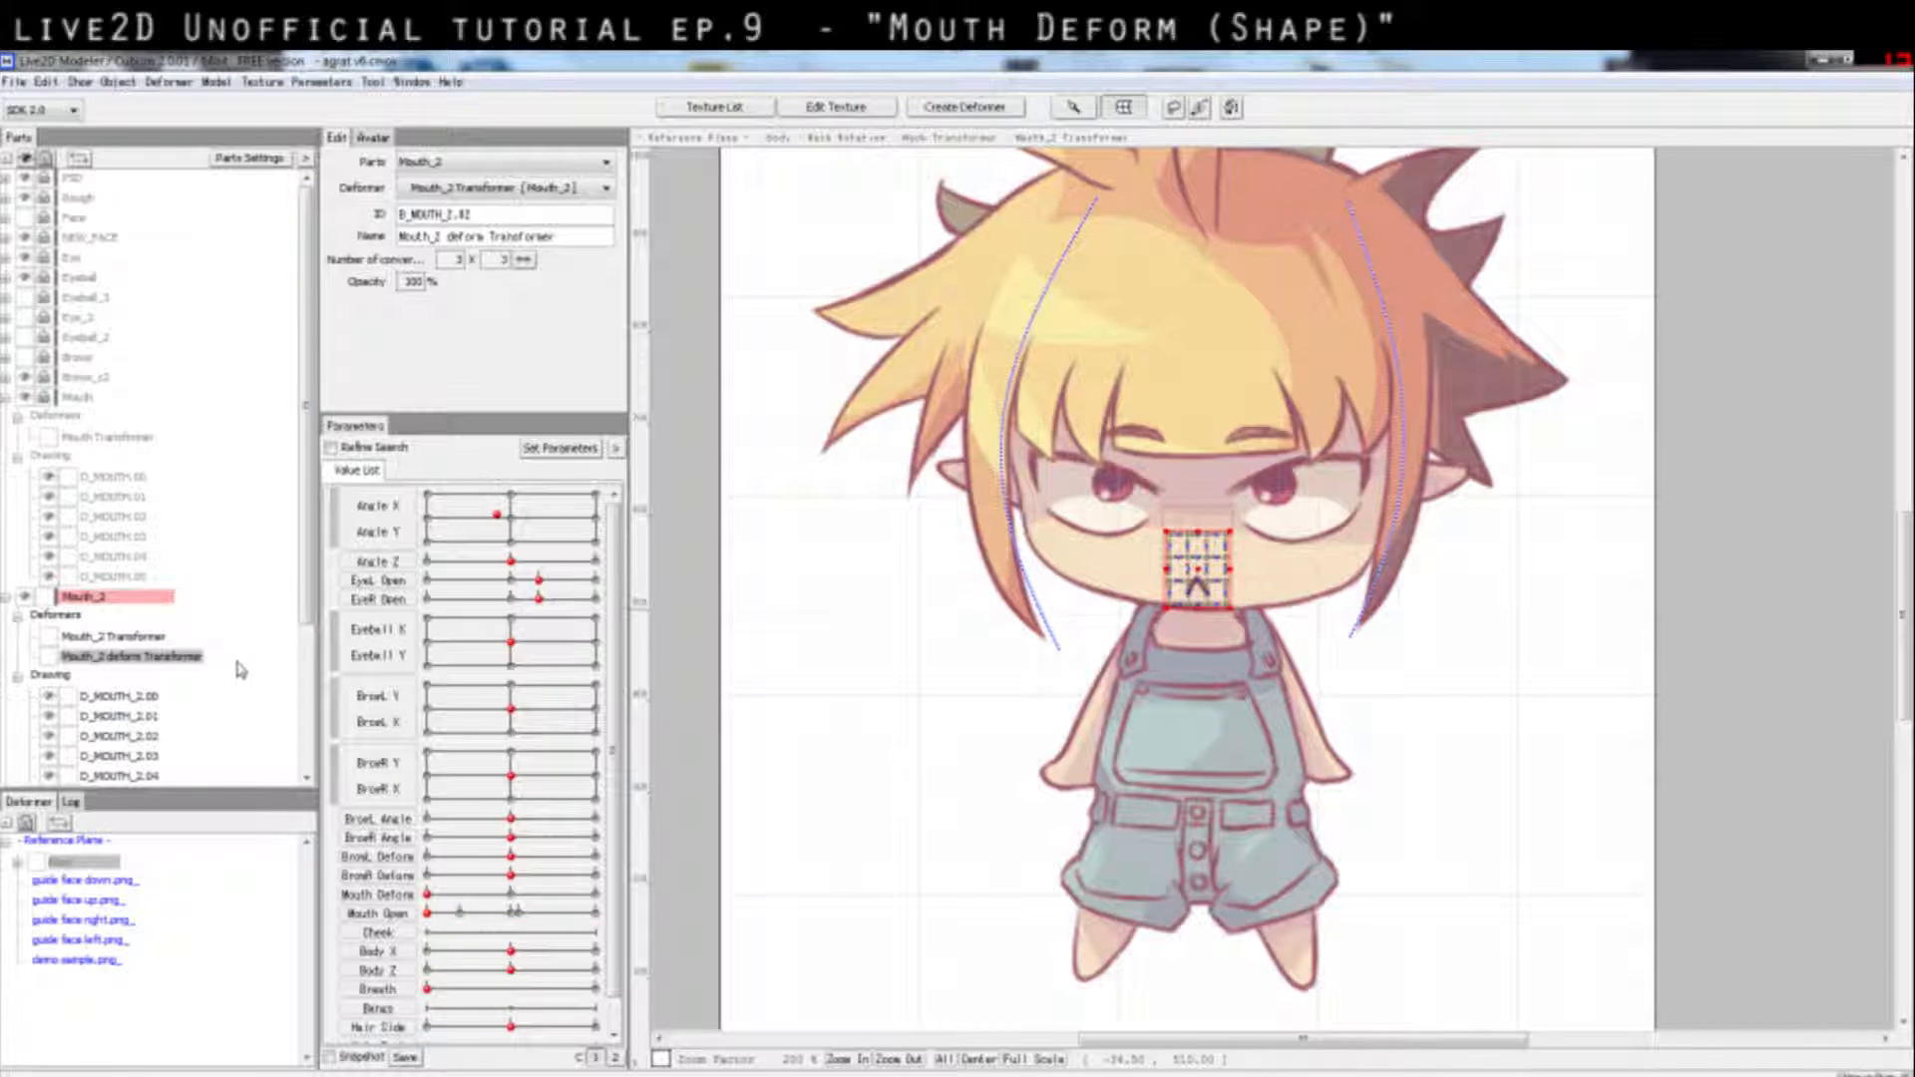
key(Delete)
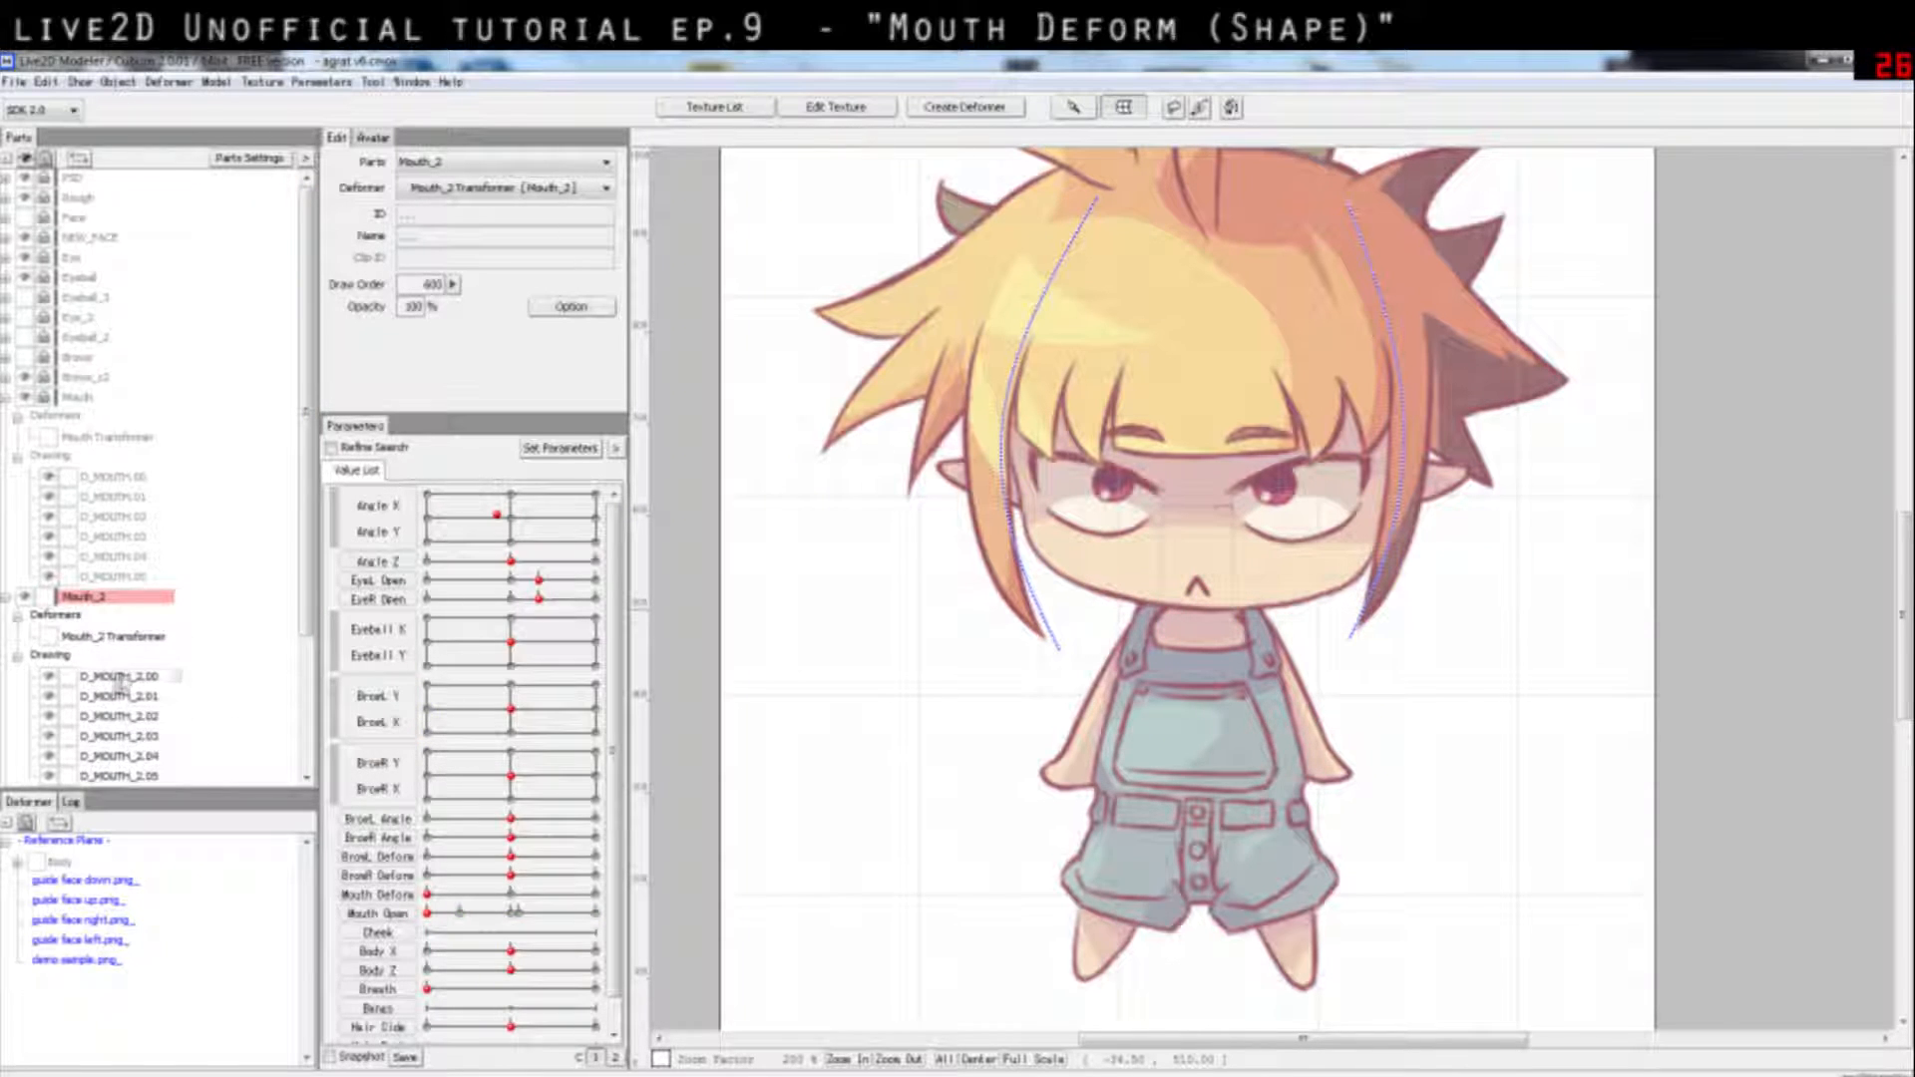
Step: Add three Mouth Deform keys at -1, 0 and 1 to all drawings from D_MOUTH_2.00 to D_MOUTH_2.05
click(120, 679)
scroll(202, 729, down, 1)
click(150, 716)
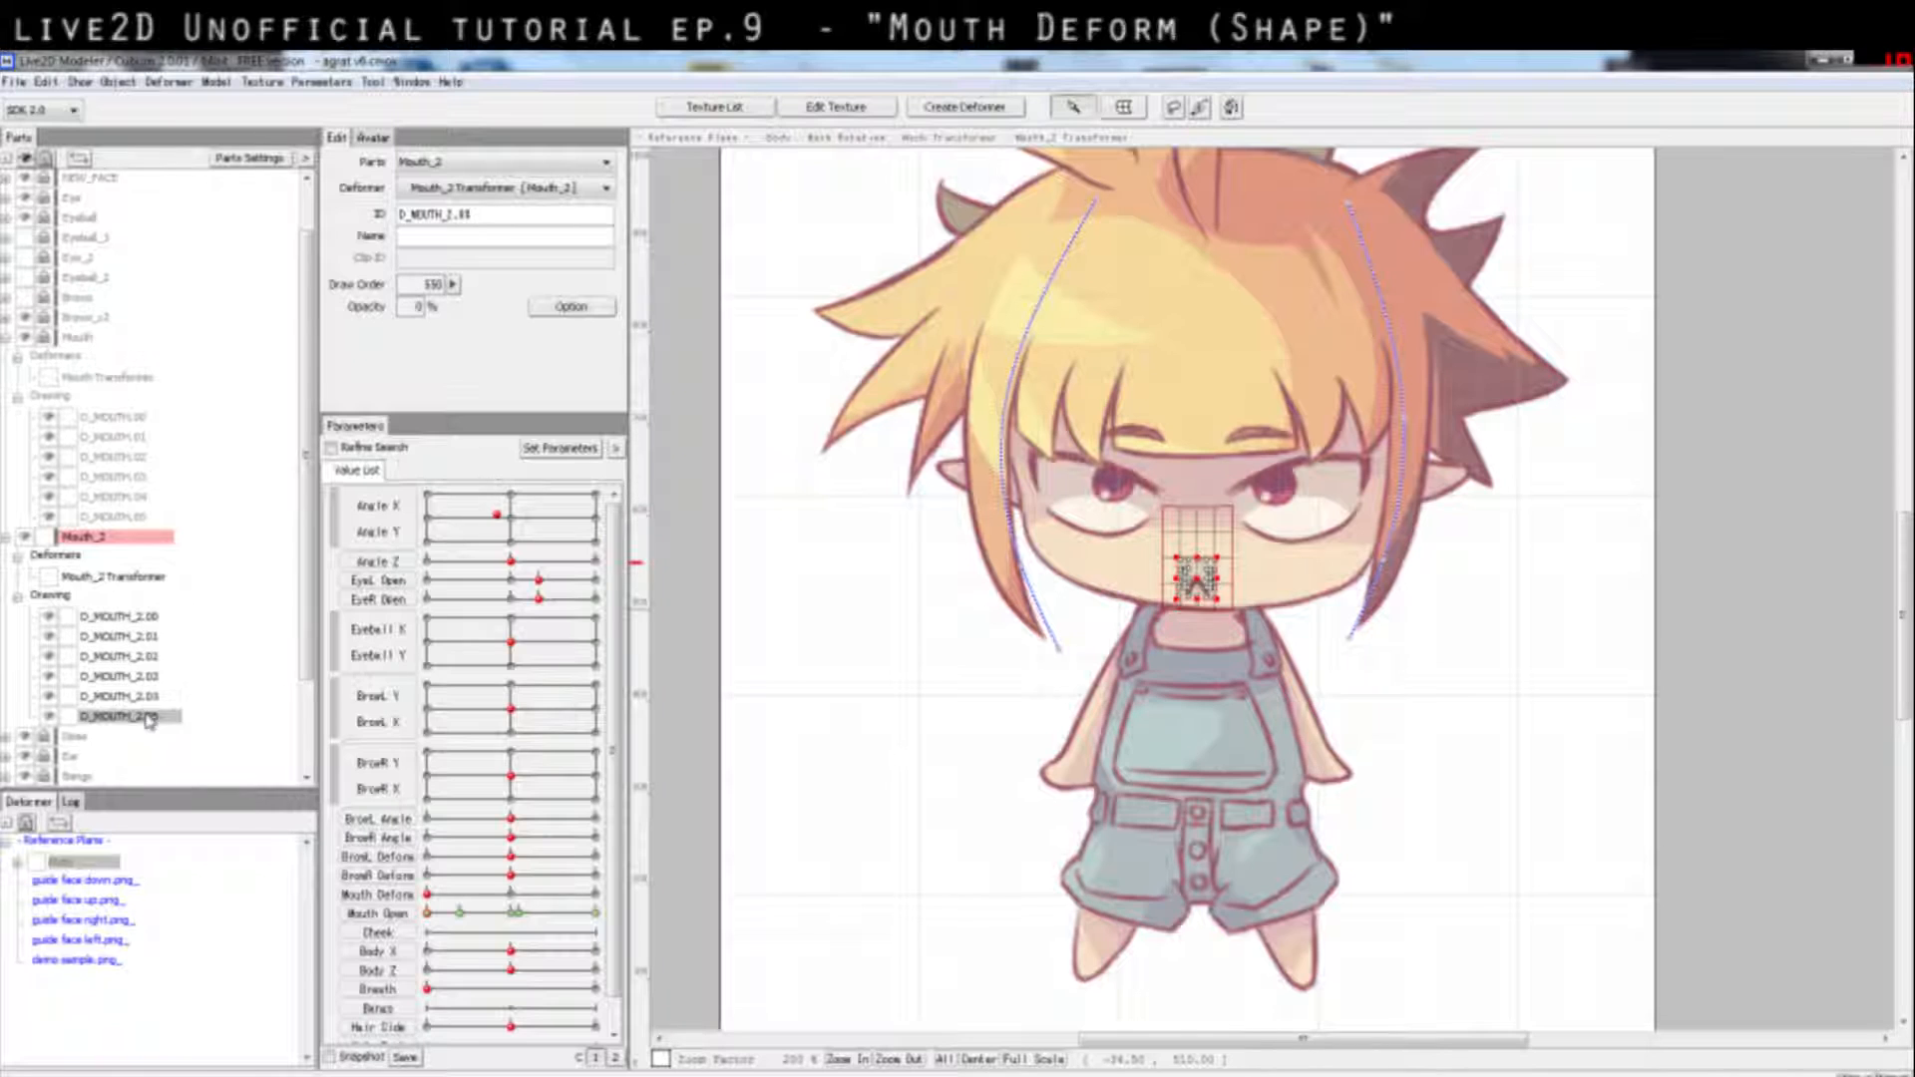
click(148, 620)
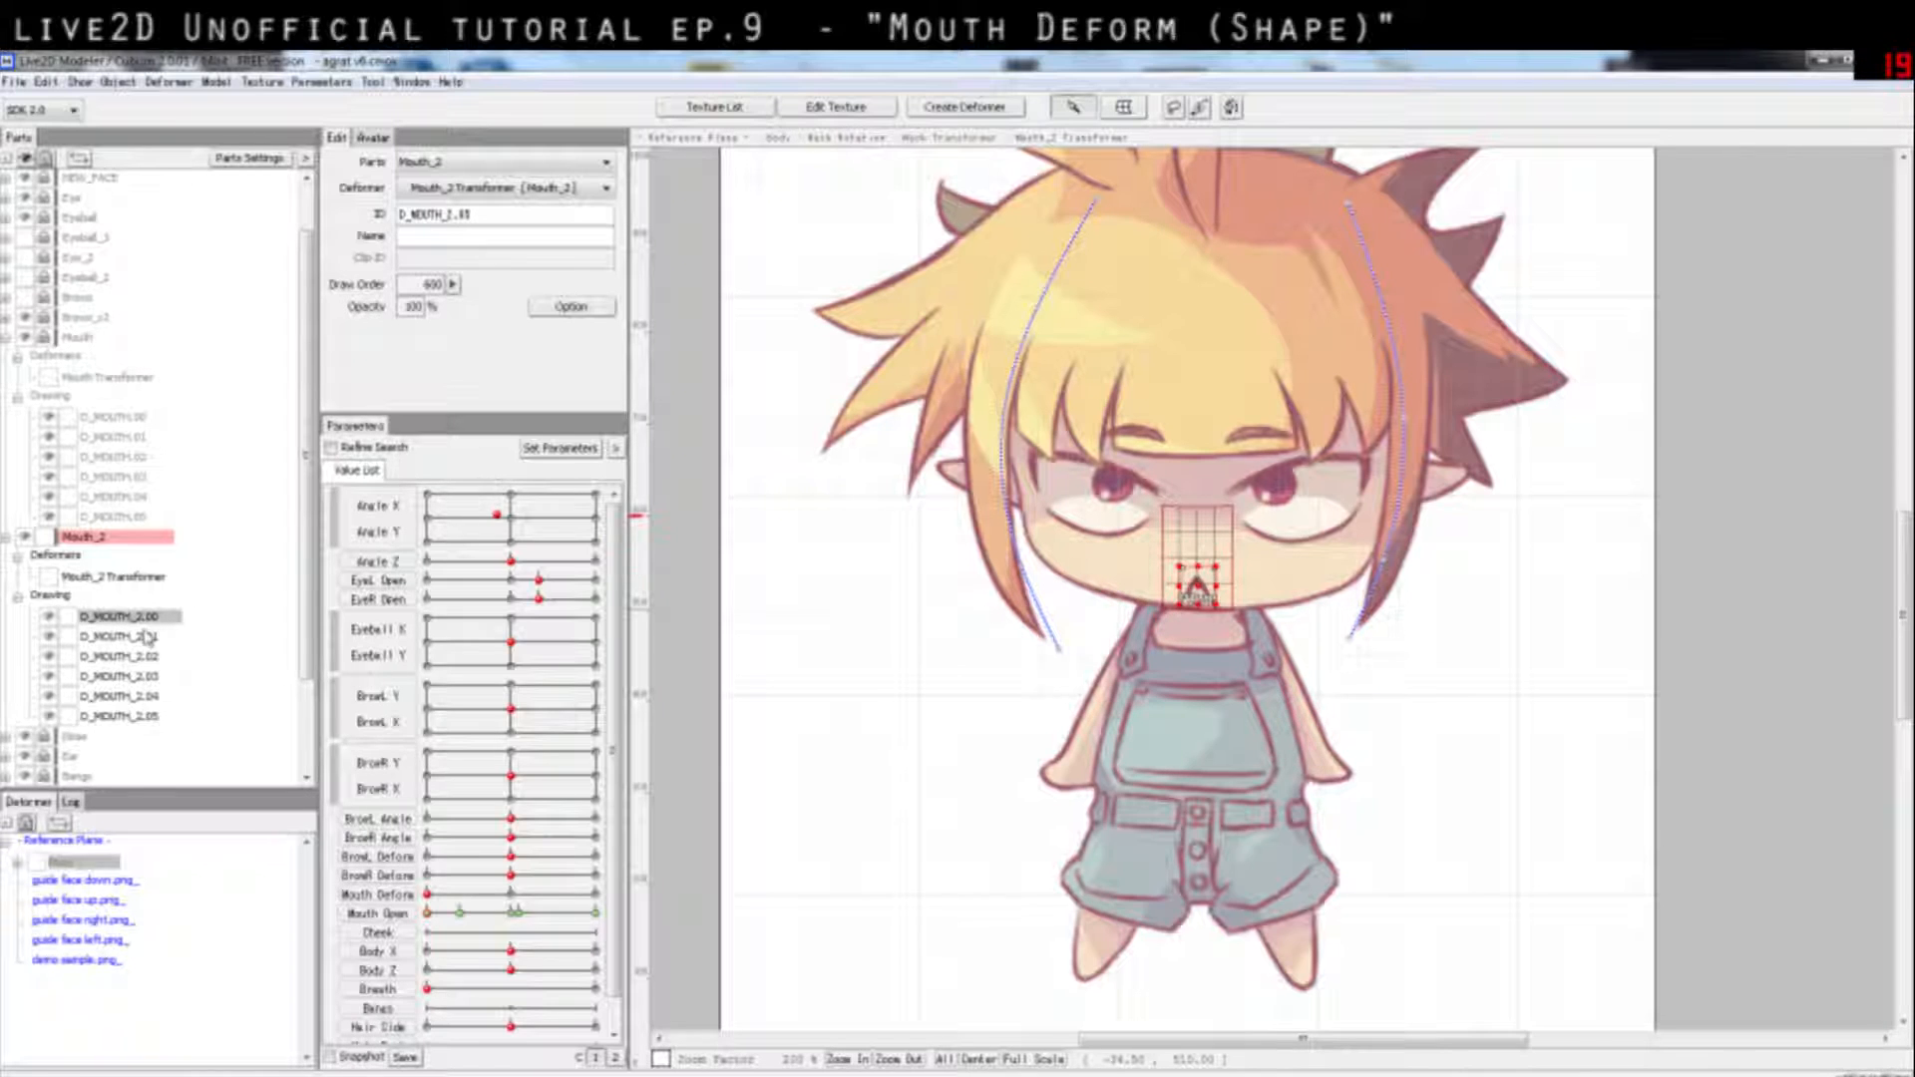
shift+click(127, 719)
click(379, 896)
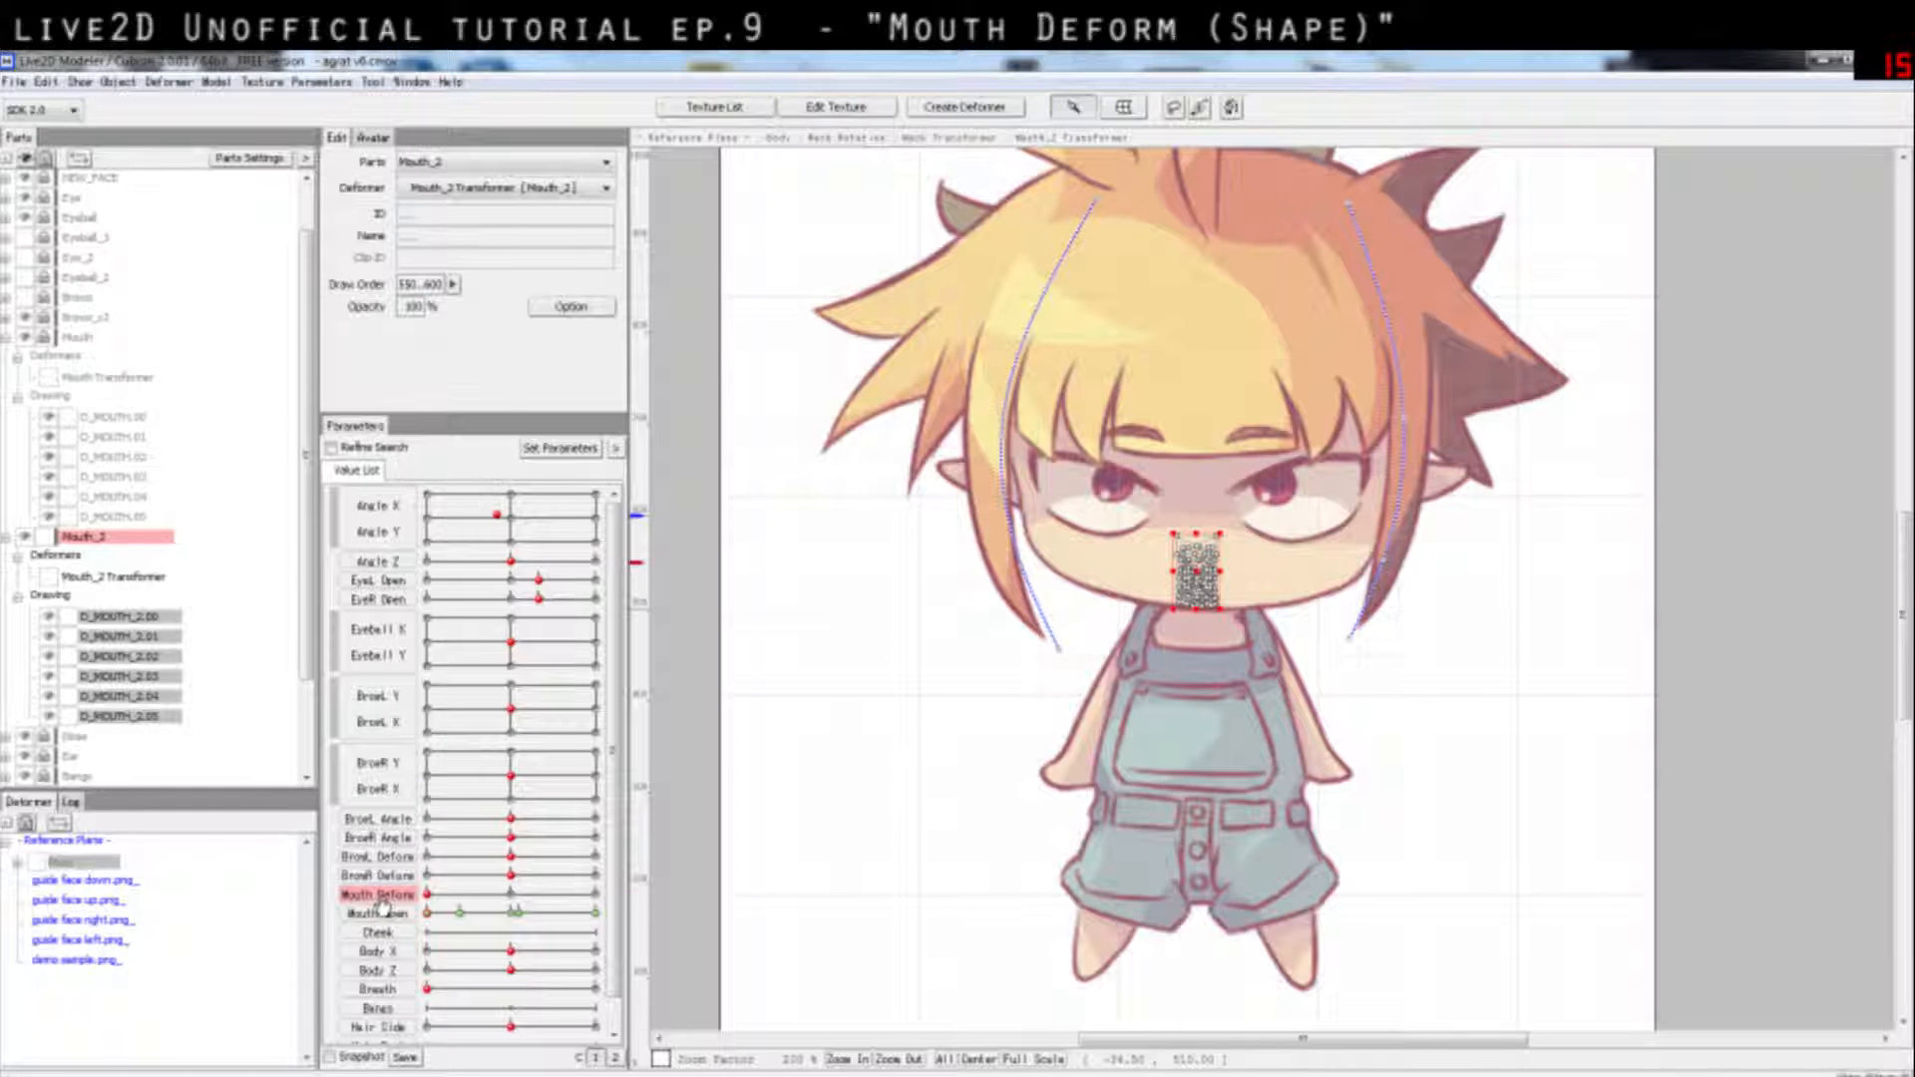
double_click(381, 898)
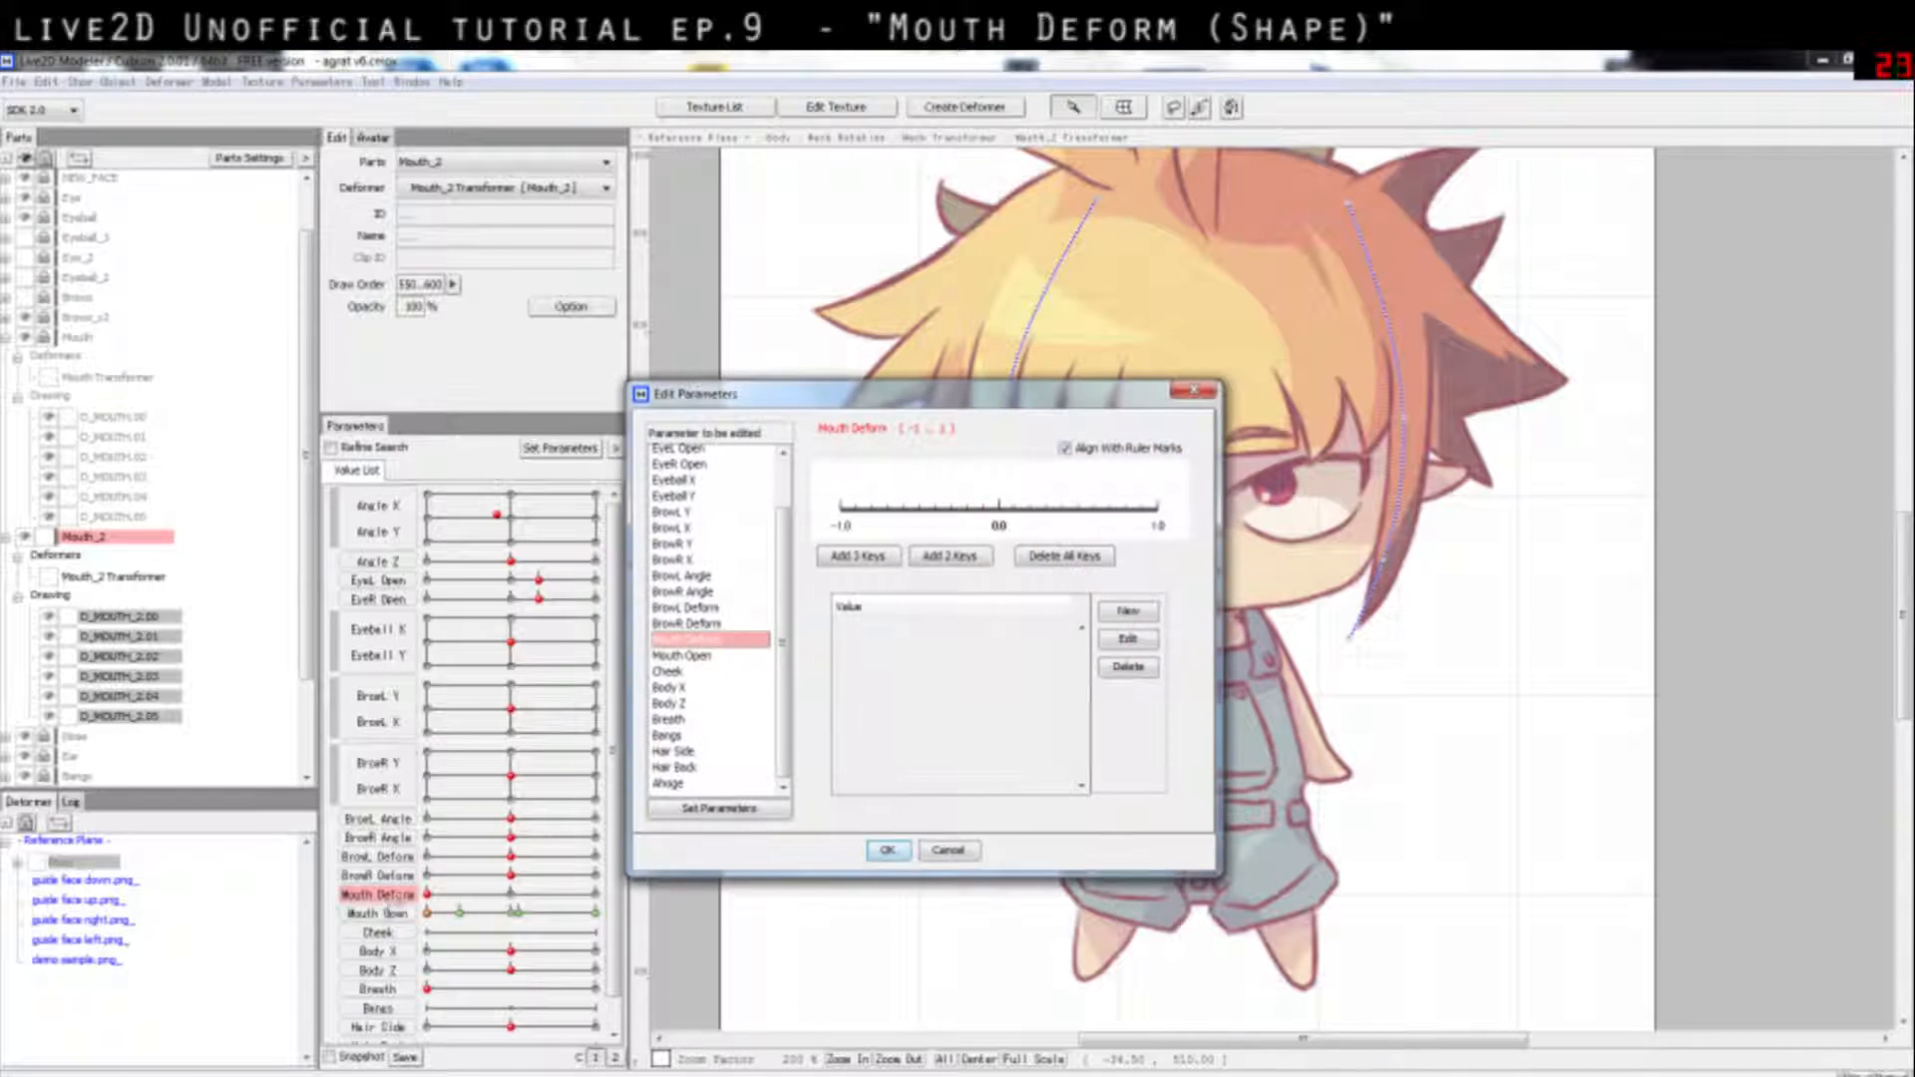
click(848, 559)
click(841, 510)
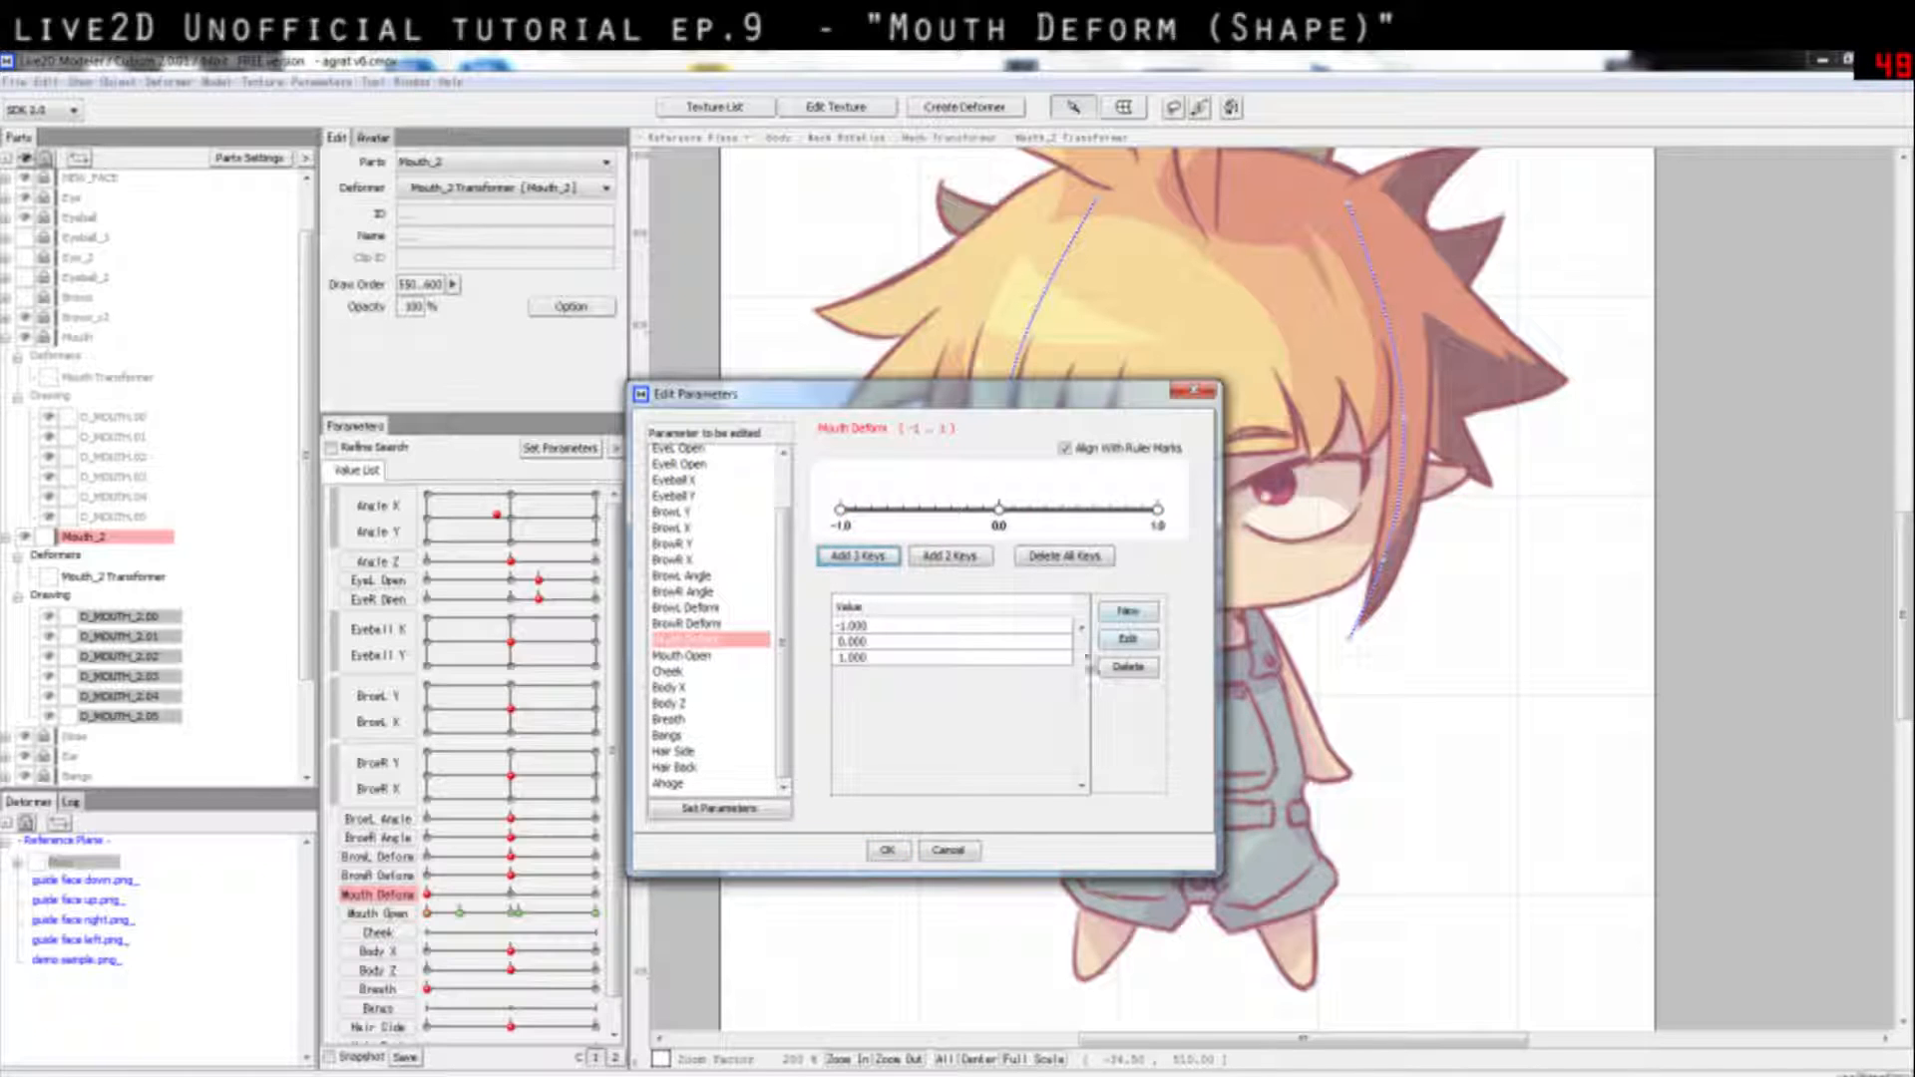
click(887, 850)
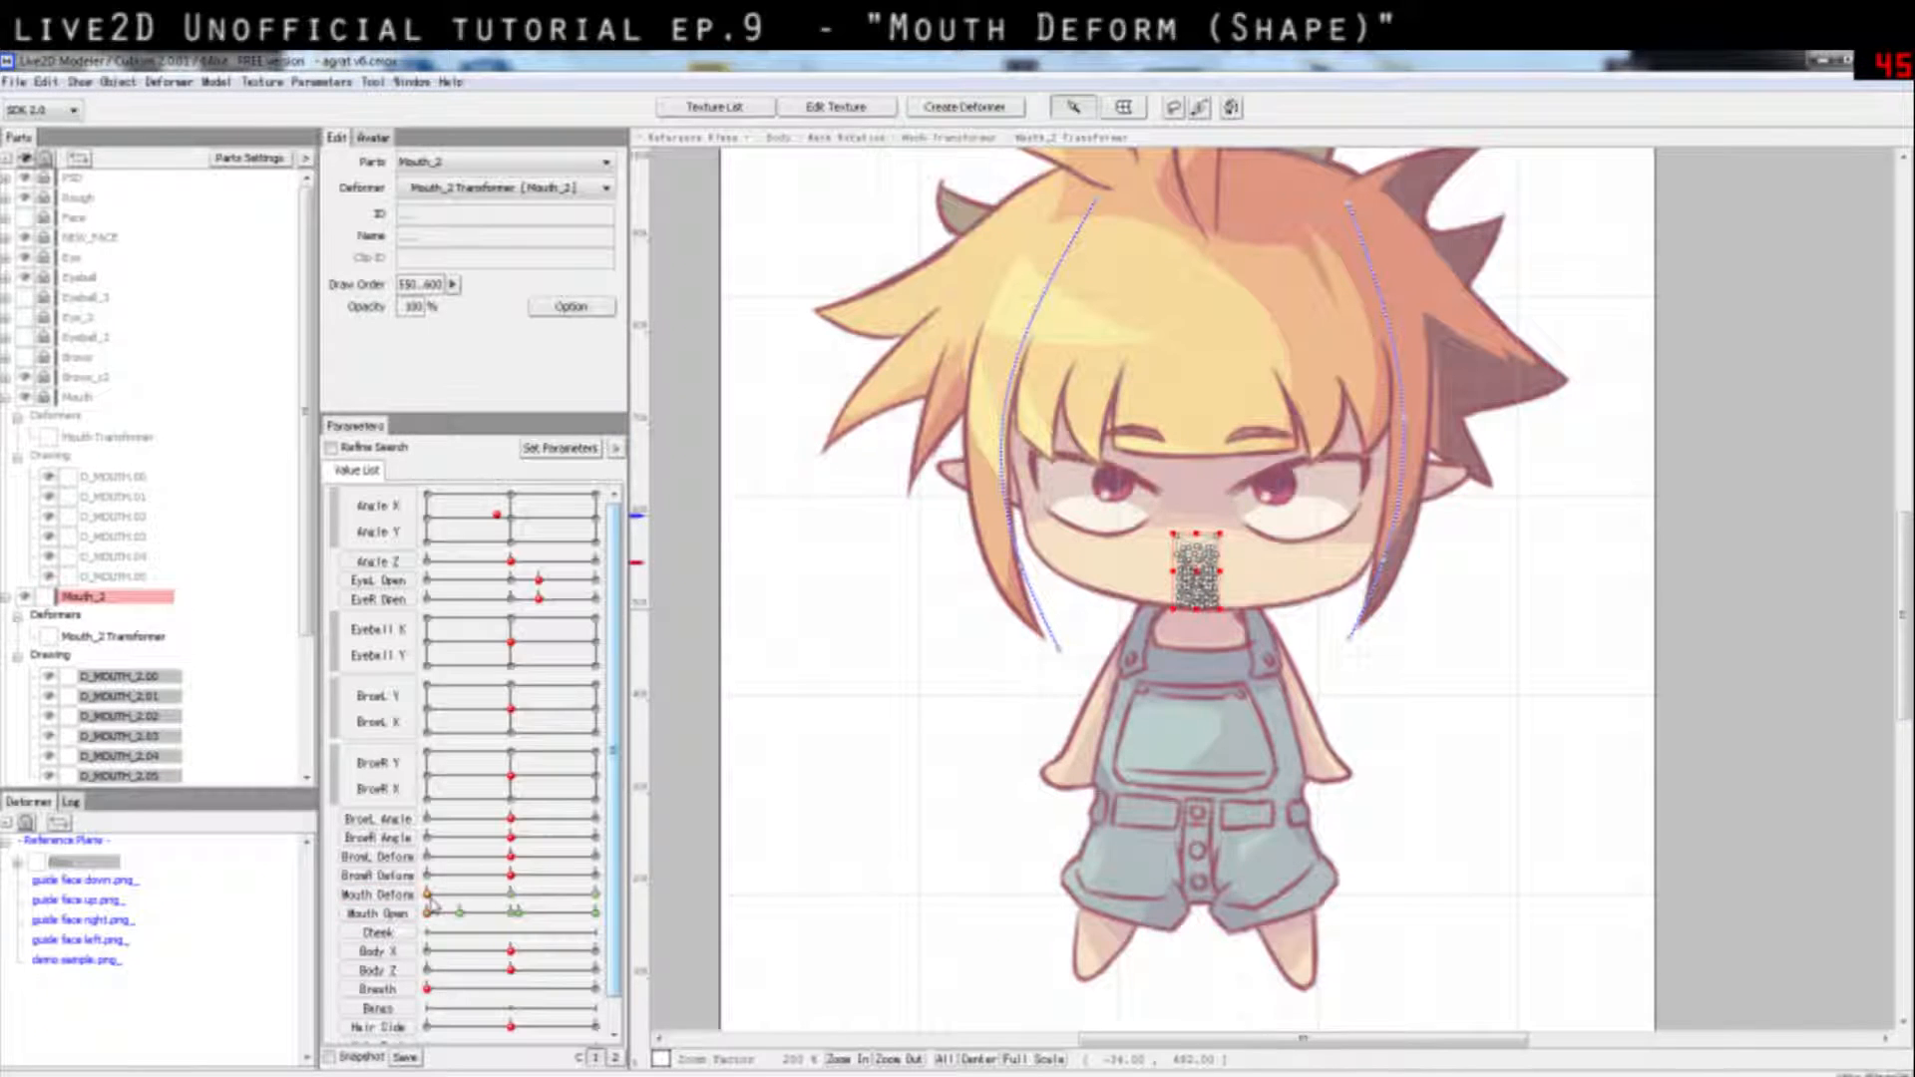
Step: Hide the Mouth part and preview the Mouth_2 drawings across the Mouth Deform range from -1.00 to 1.00
mouse_move(429, 896)
mouse_down()
mouse_move(554, 923)
mouse_move(432, 910)
mouse_up()
click(794, 776)
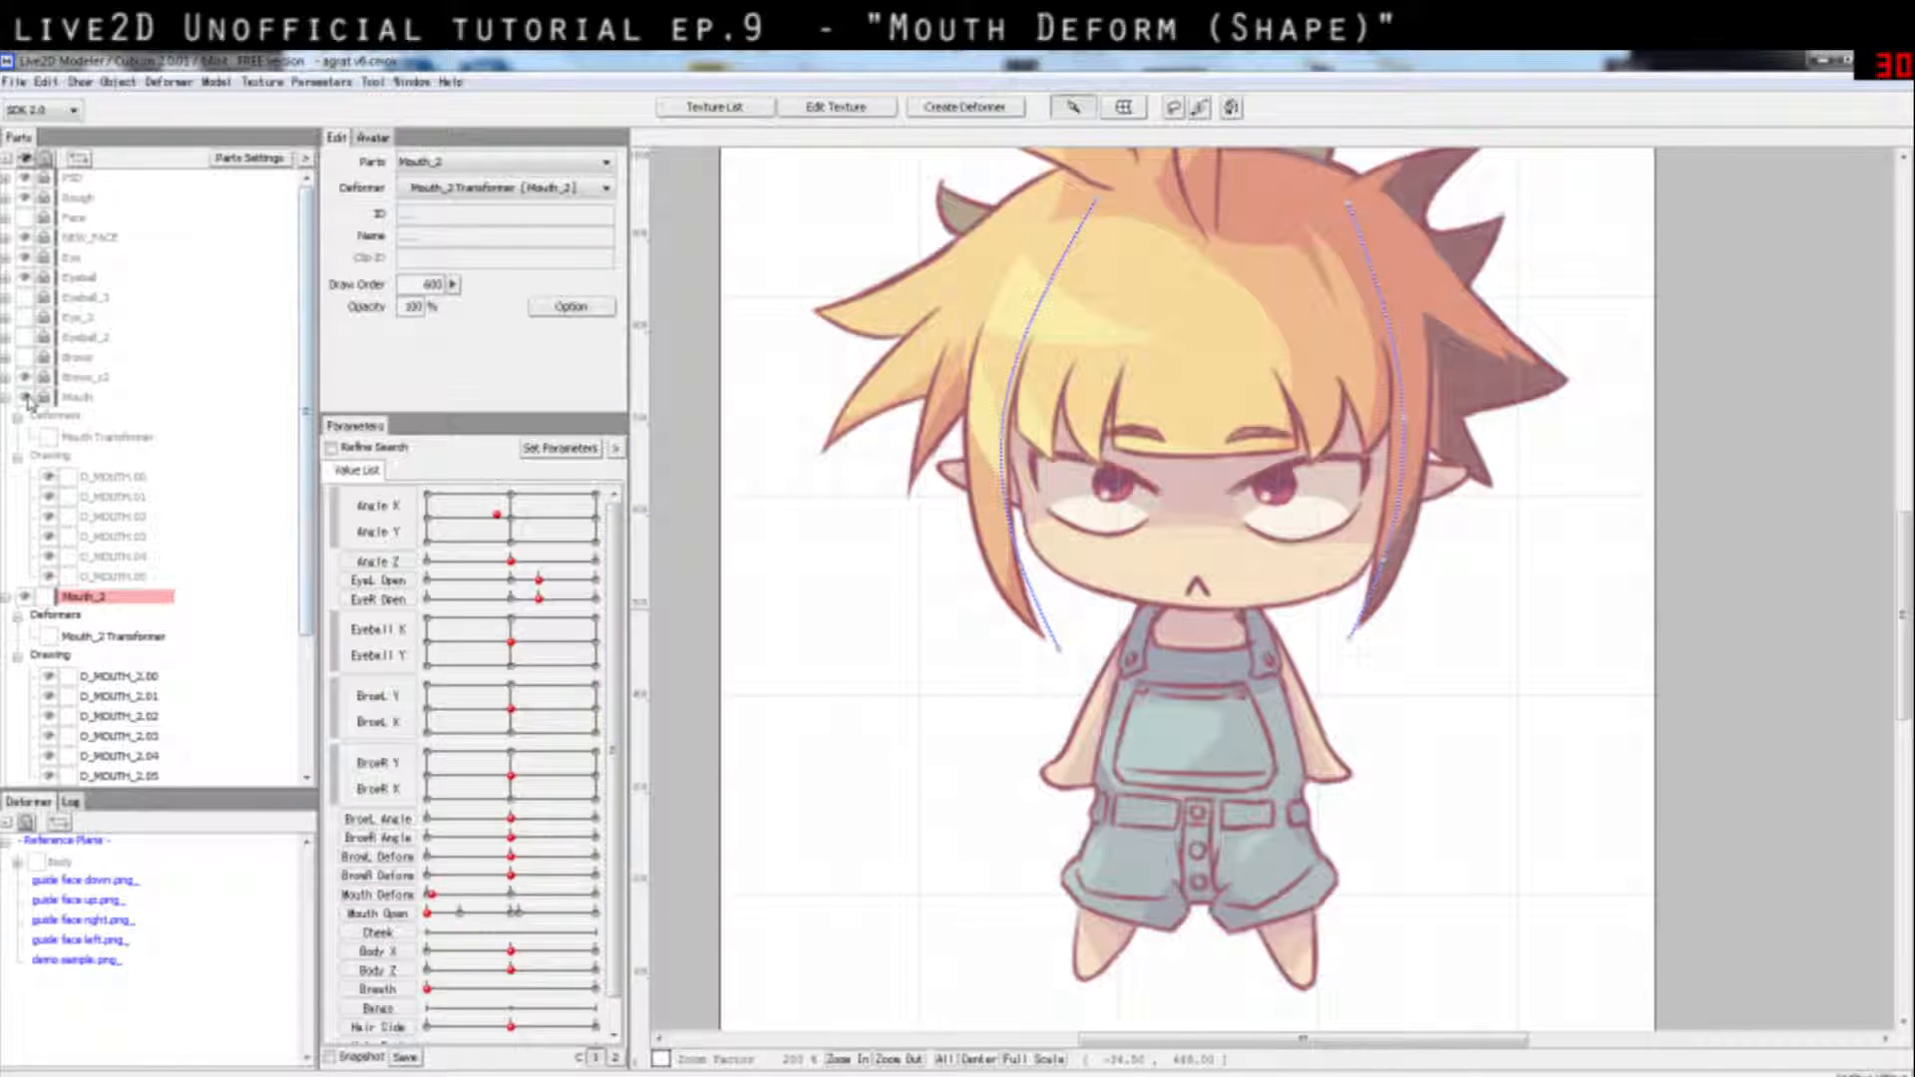
click(483, 895)
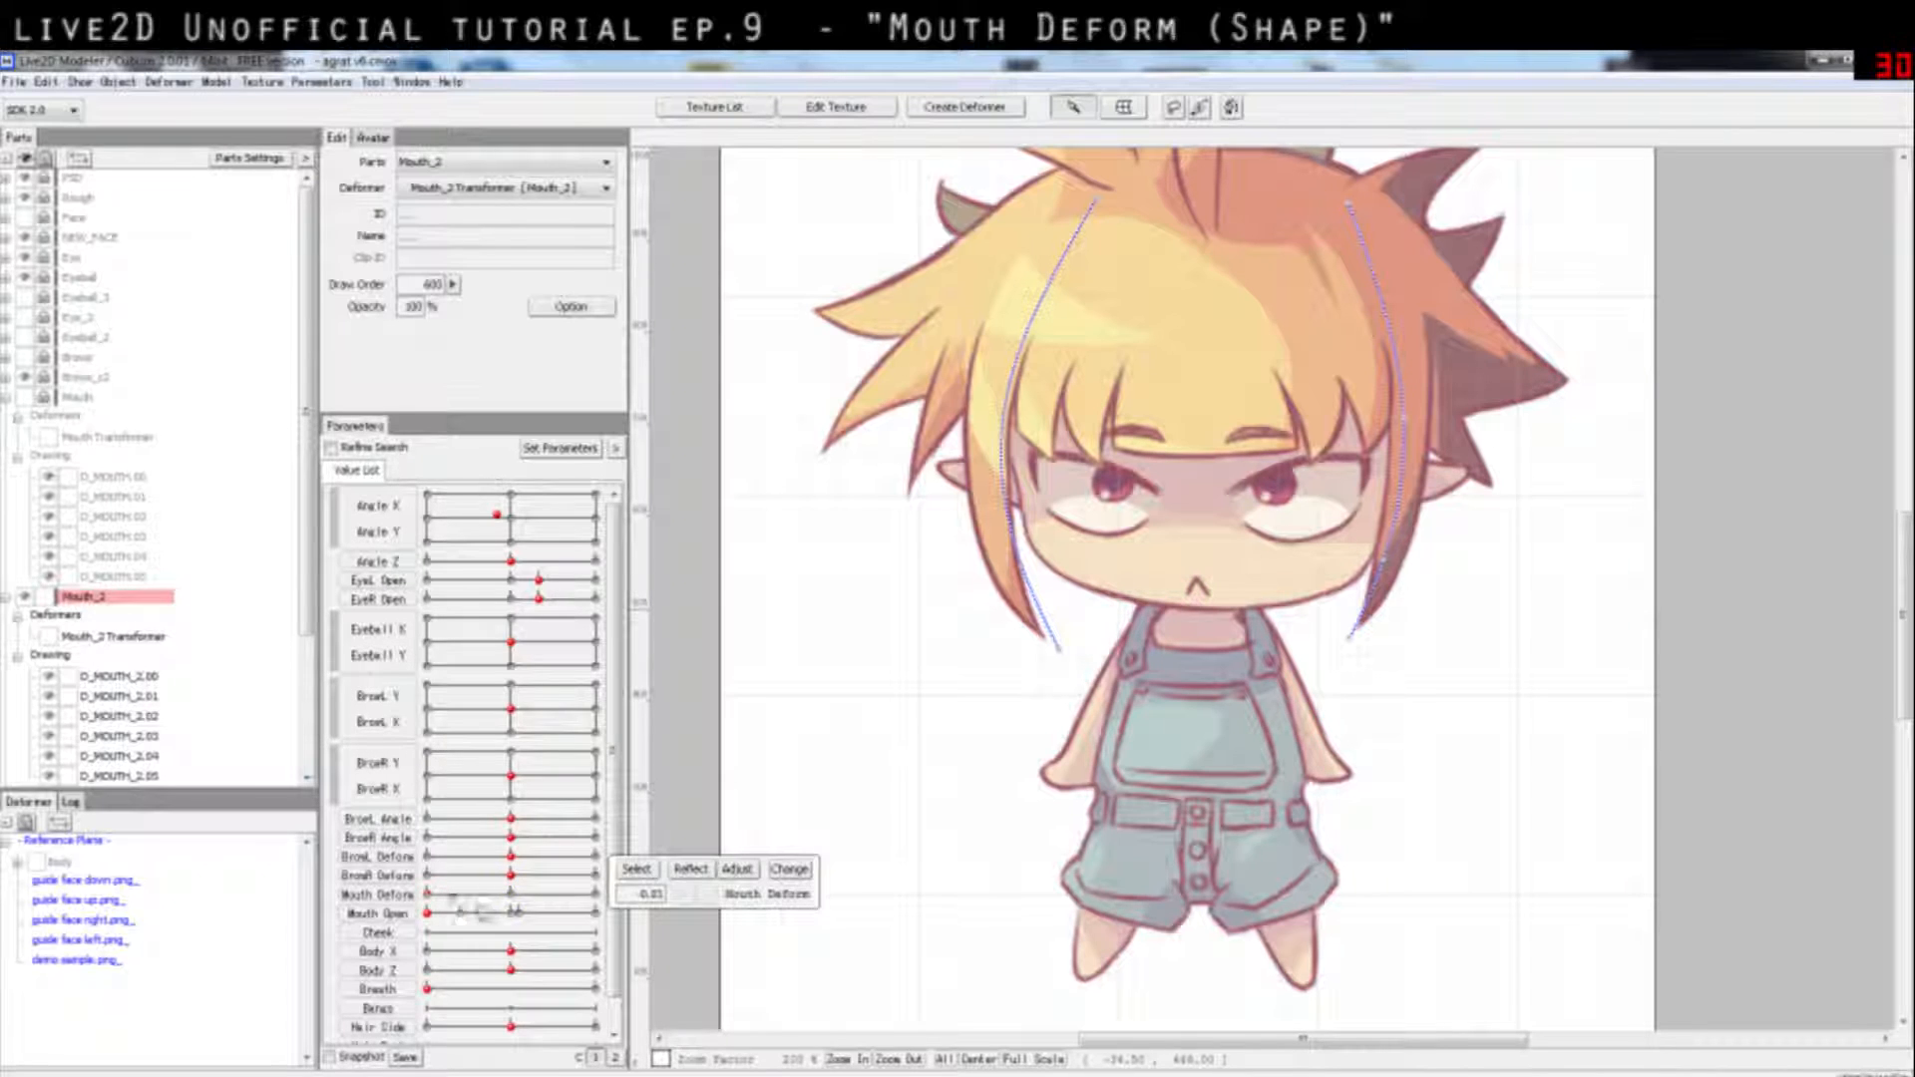
drag(484, 910, 399, 915)
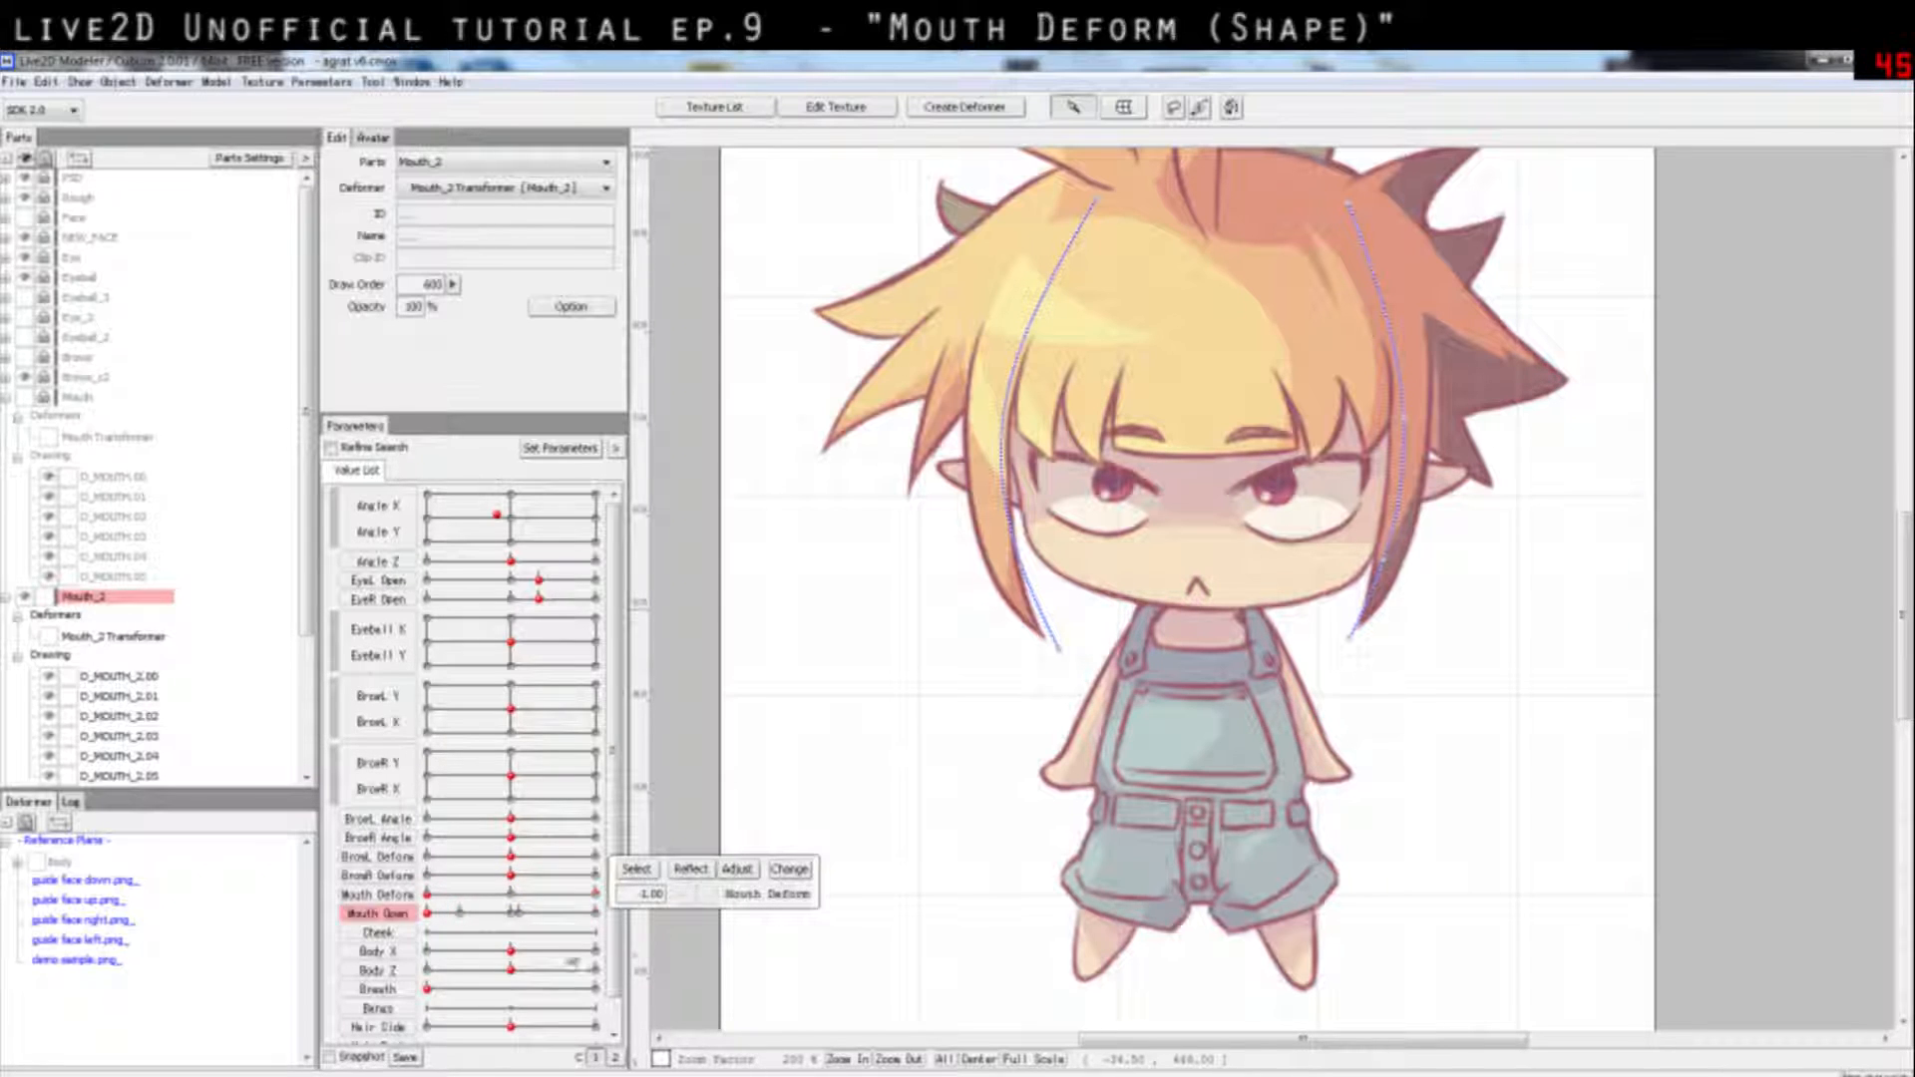
drag(568, 960, 759, 931)
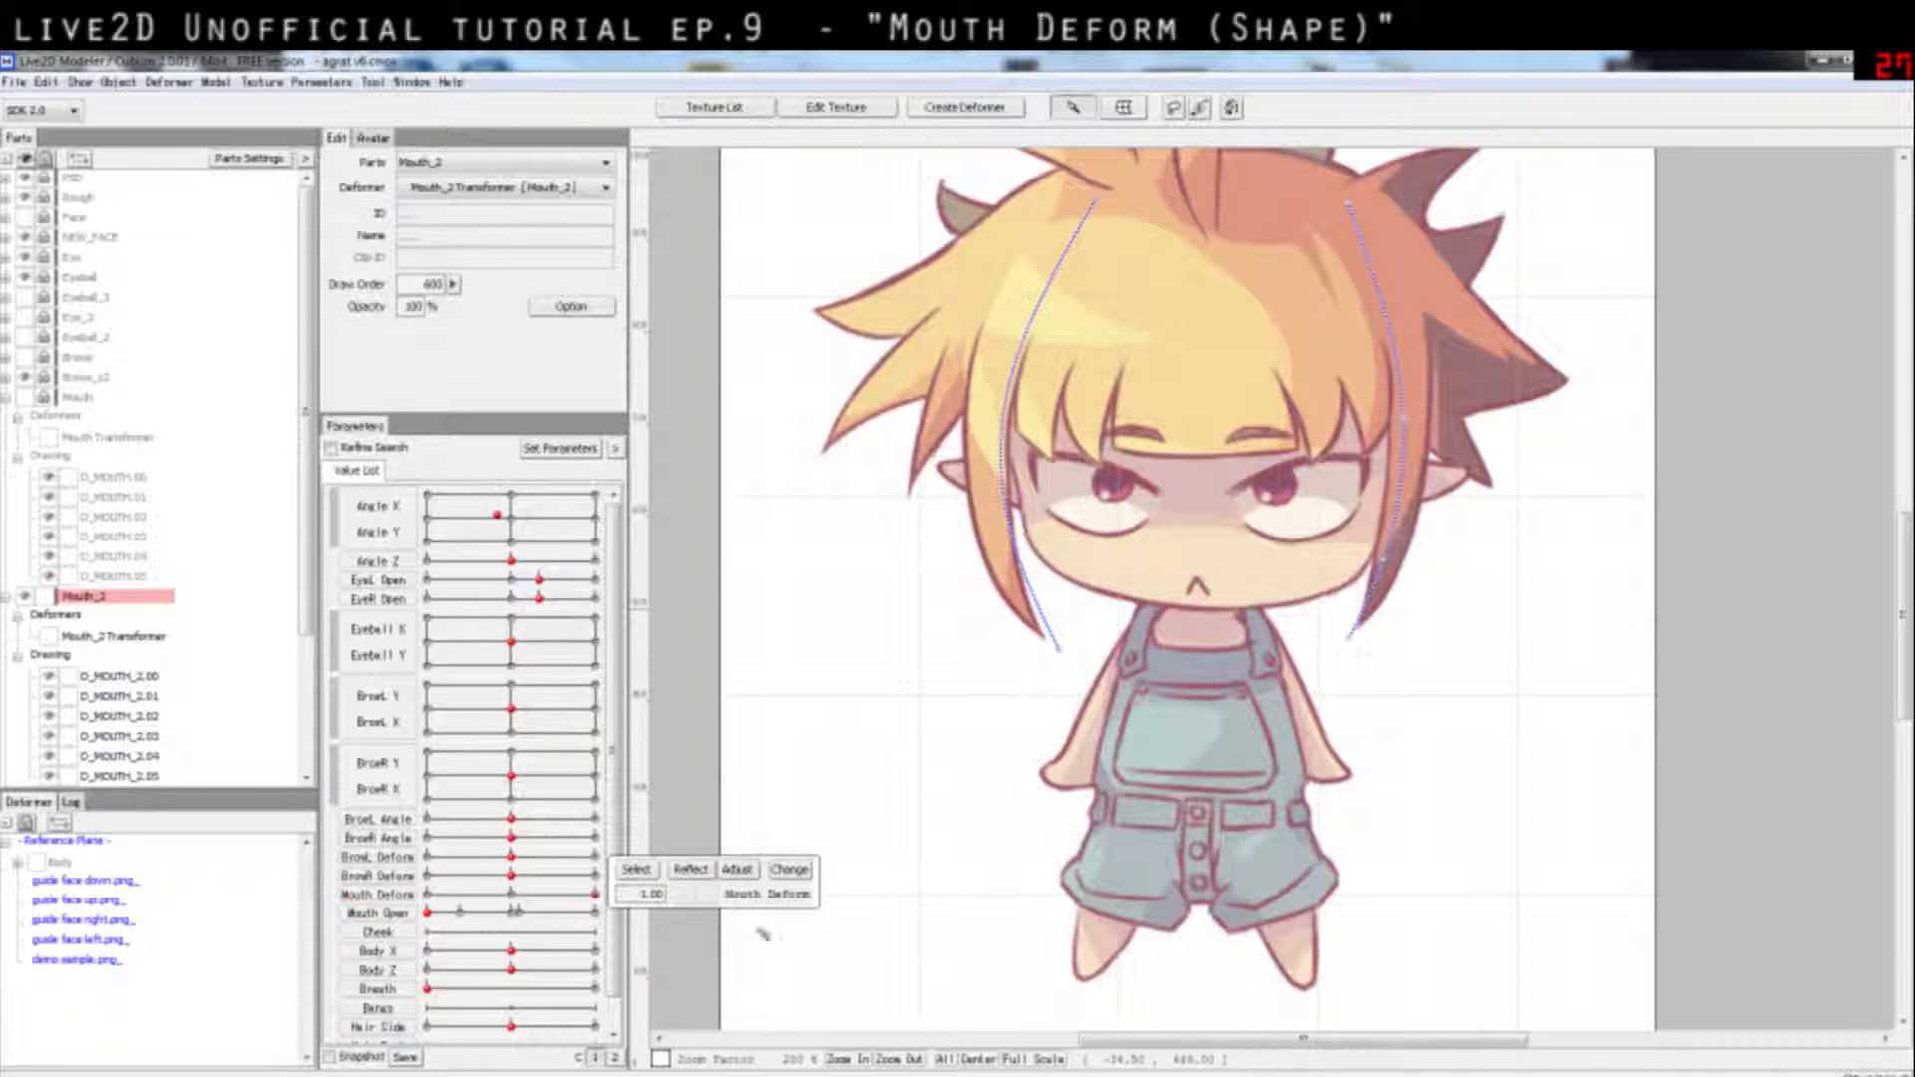
Step: Select D_MOUTH_2.00 to check its Mouth Deform keys and set Mouth Deform to -1.00
click(149, 679)
scroll(469, 778, down, 1)
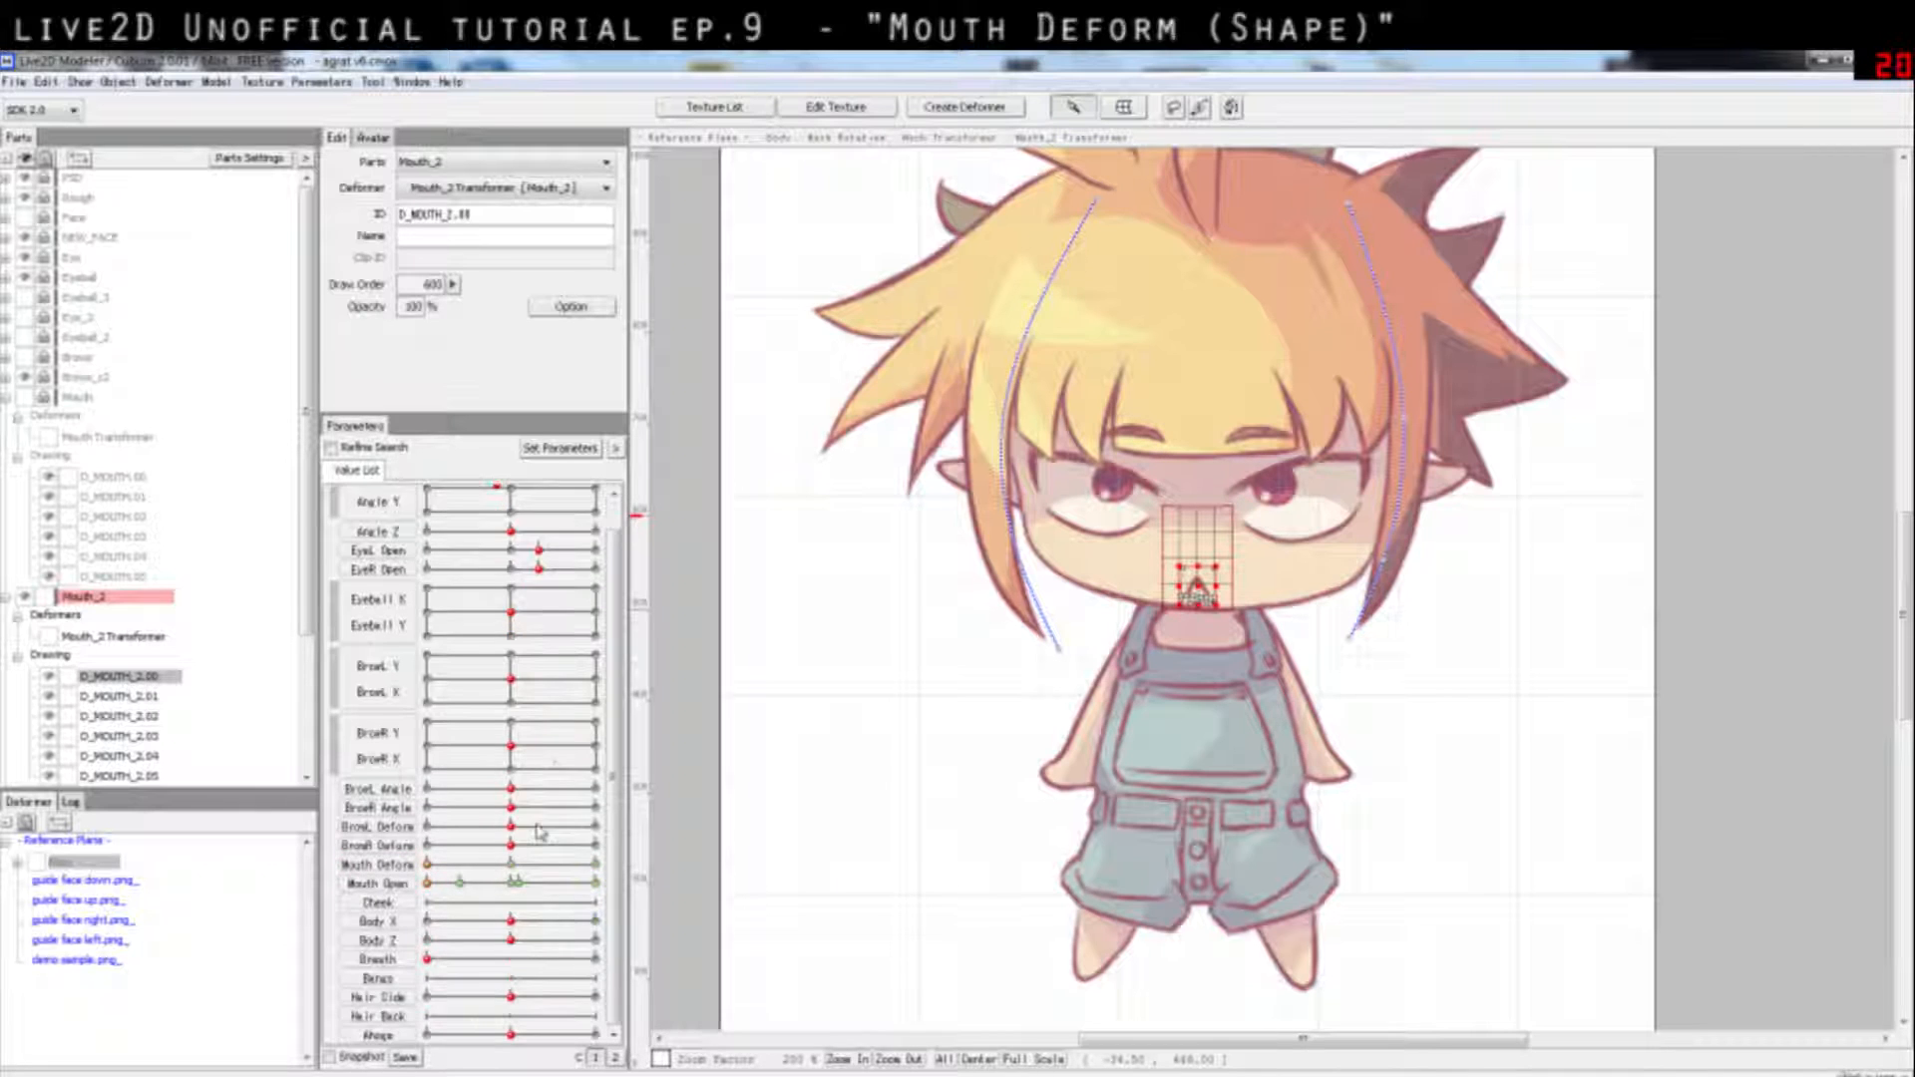
drag(581, 864, 432, 863)
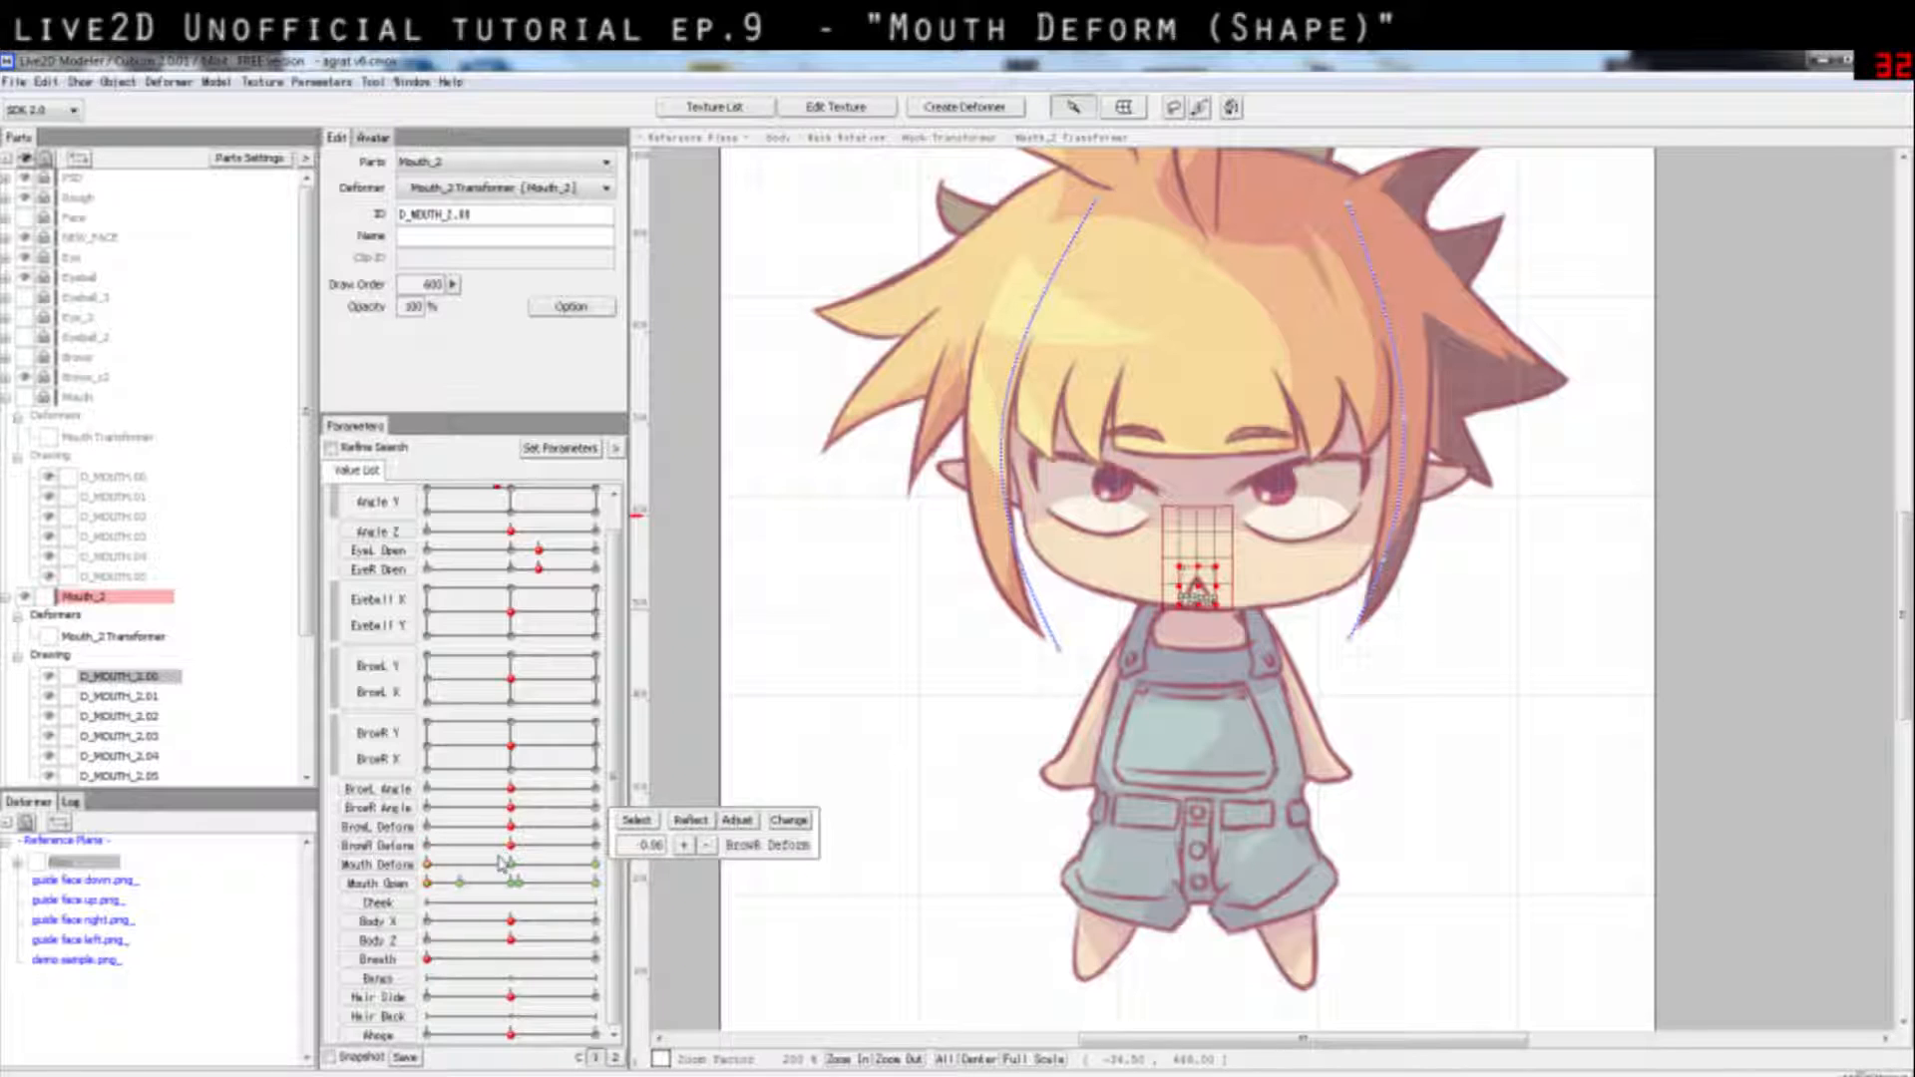
drag(429, 866, 344, 873)
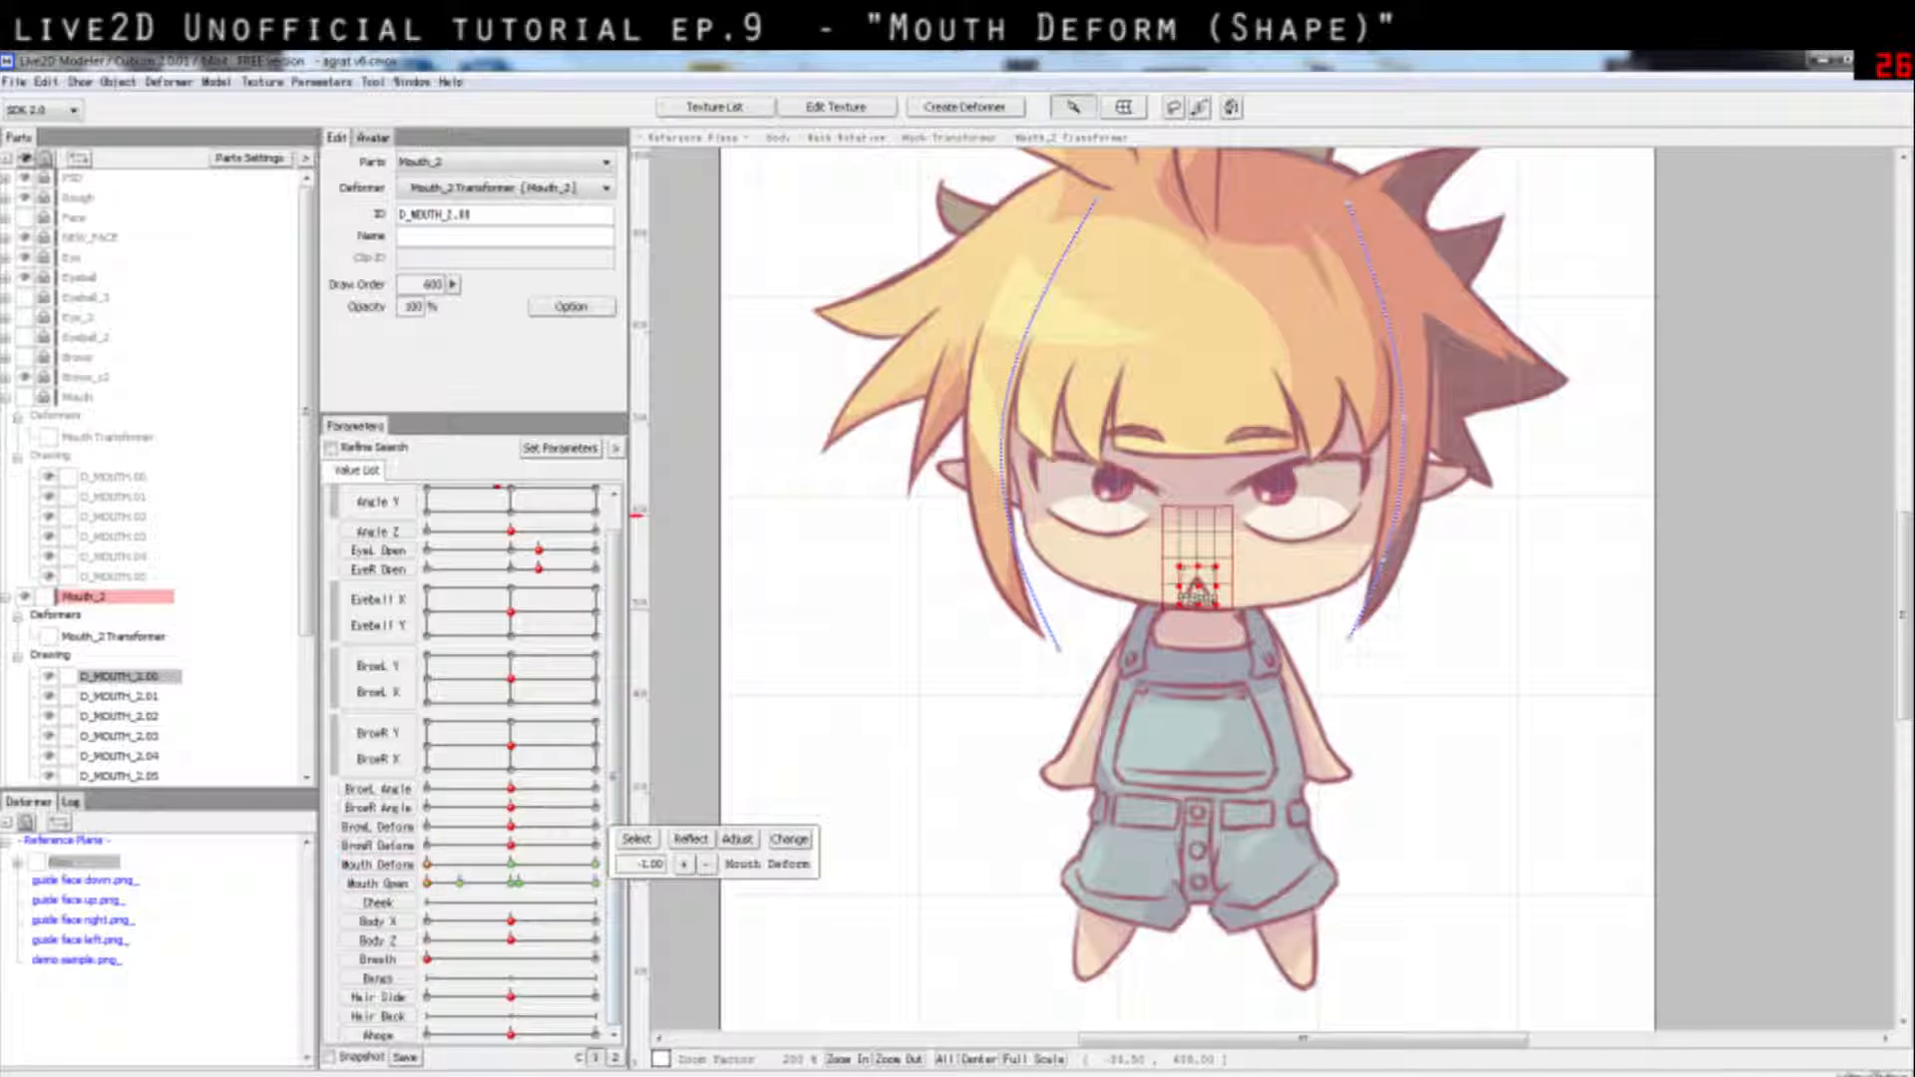
click(875, 782)
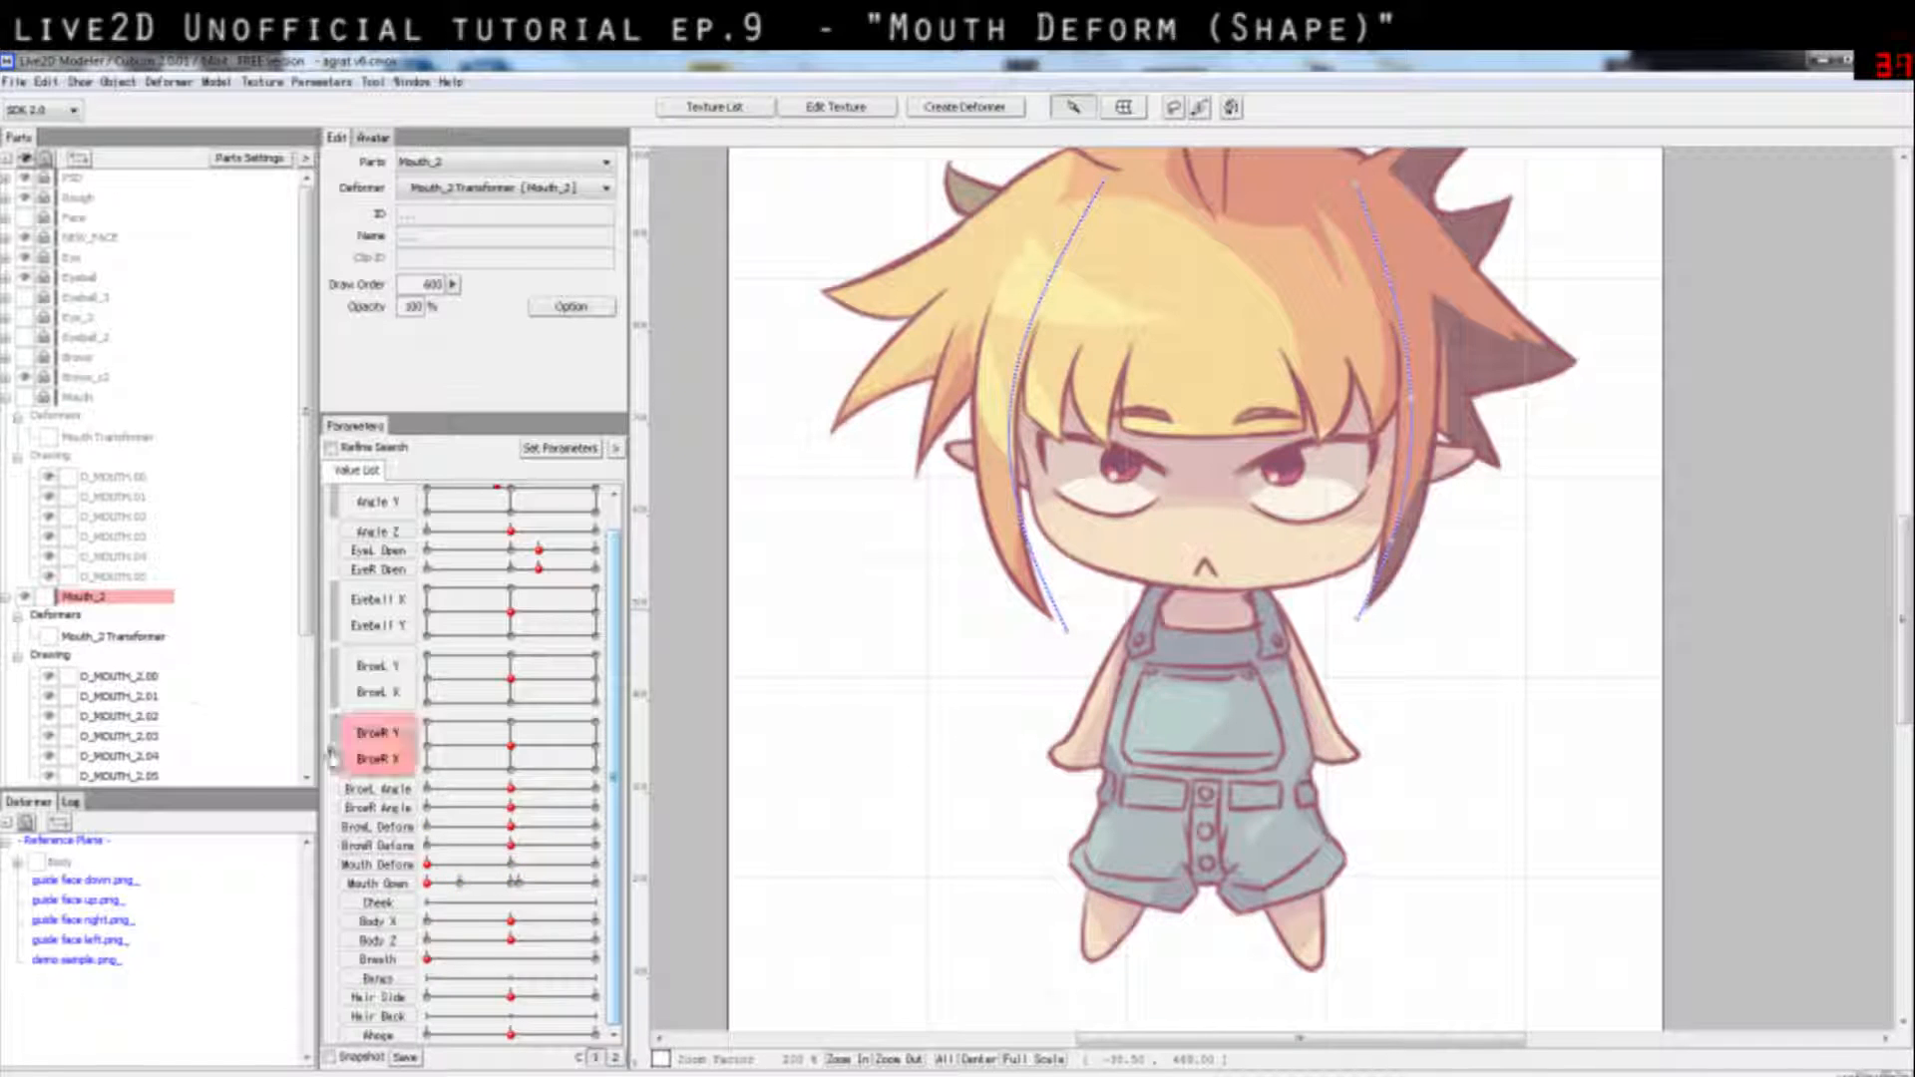
Step: Go through drawings D_MOUTH_2.00 to D_MOUTH_2.05 one by one to examine their shapes and parameter keys
click(142, 676)
click(141, 698)
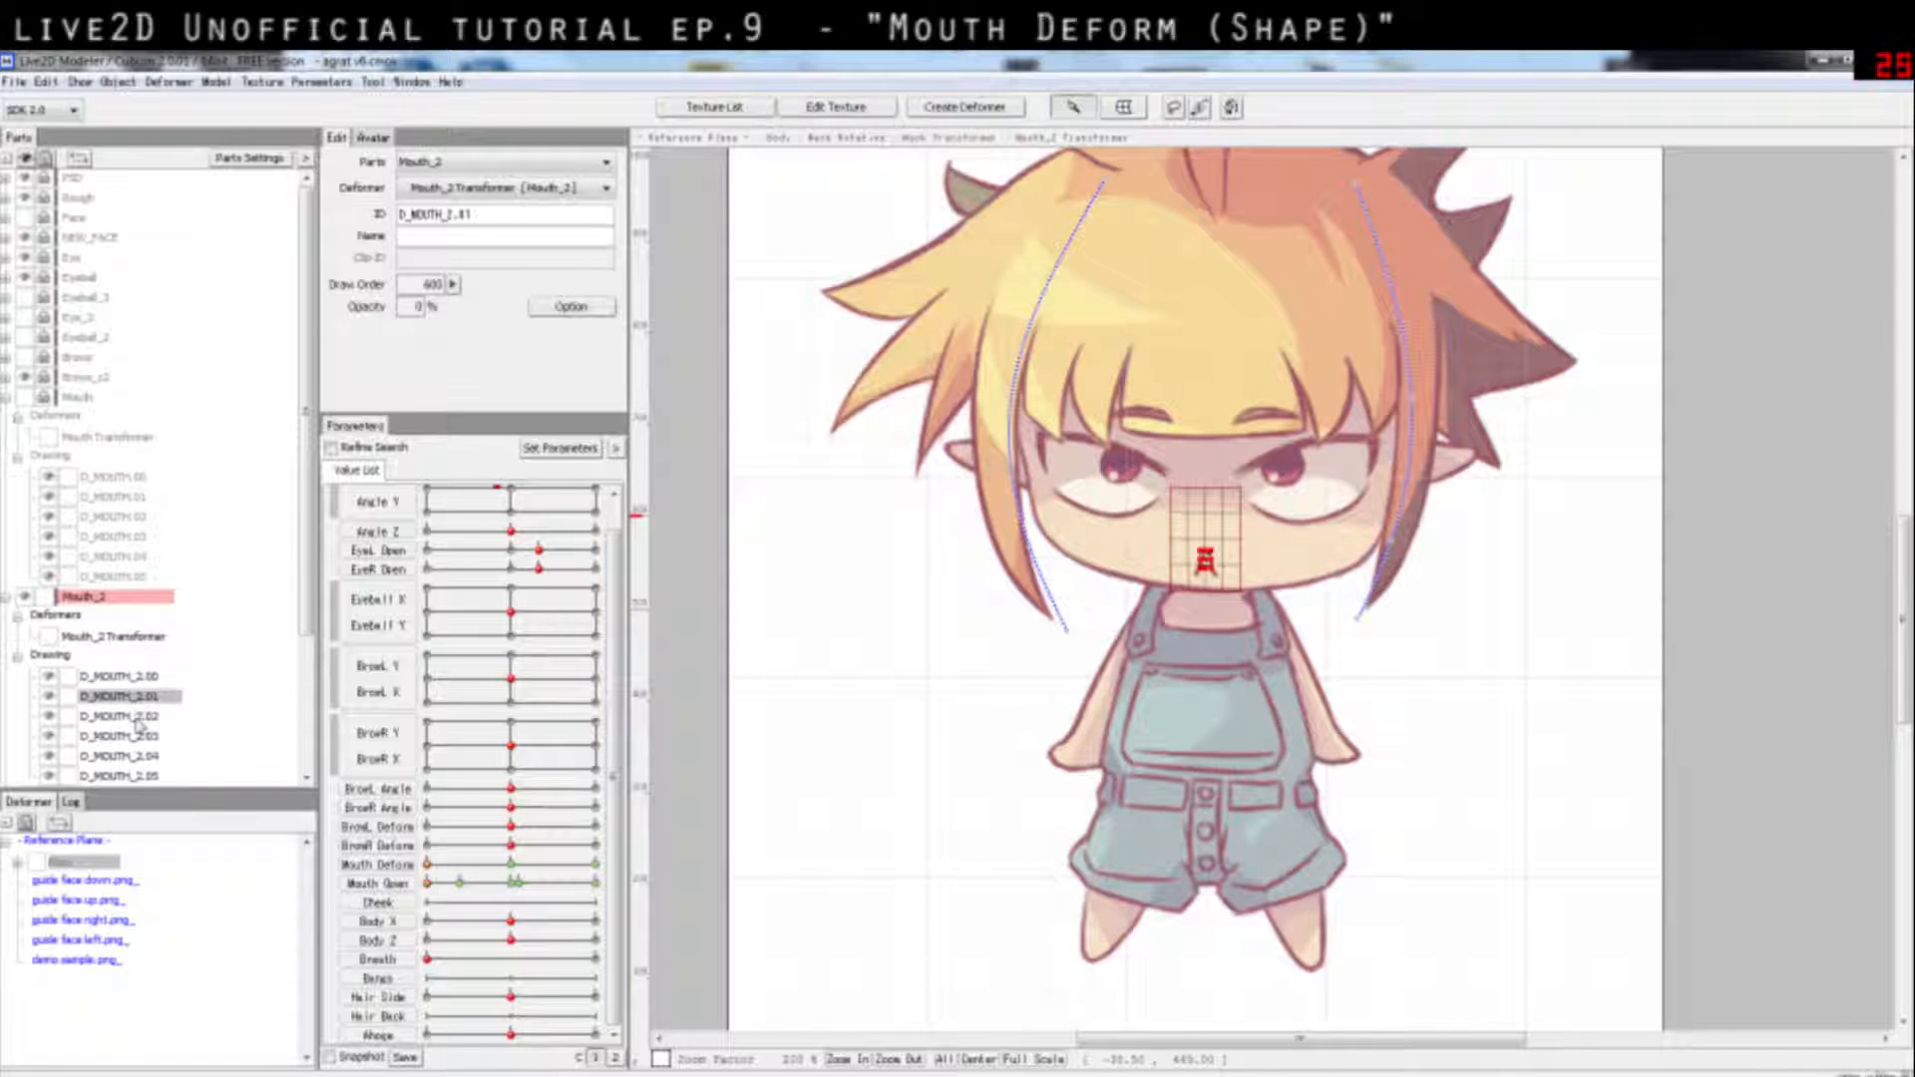
click(140, 717)
click(139, 737)
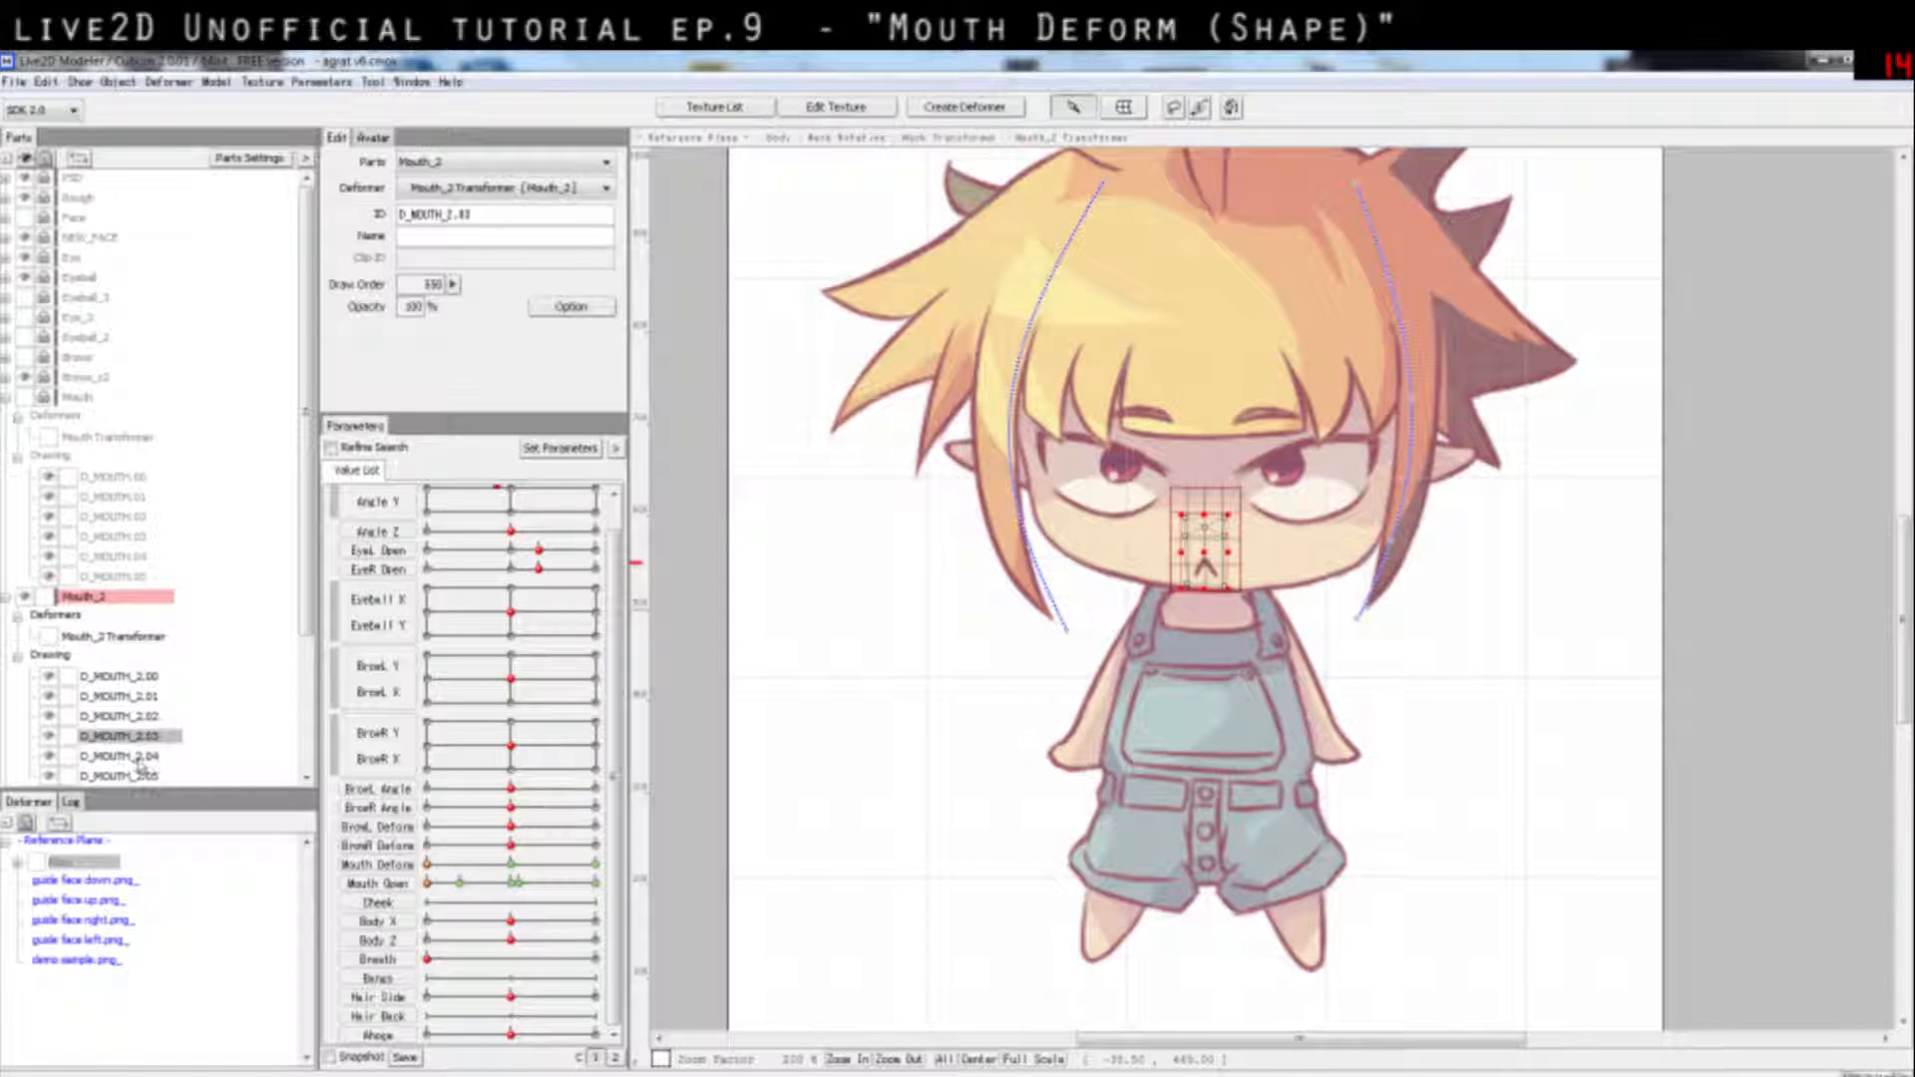
click(141, 756)
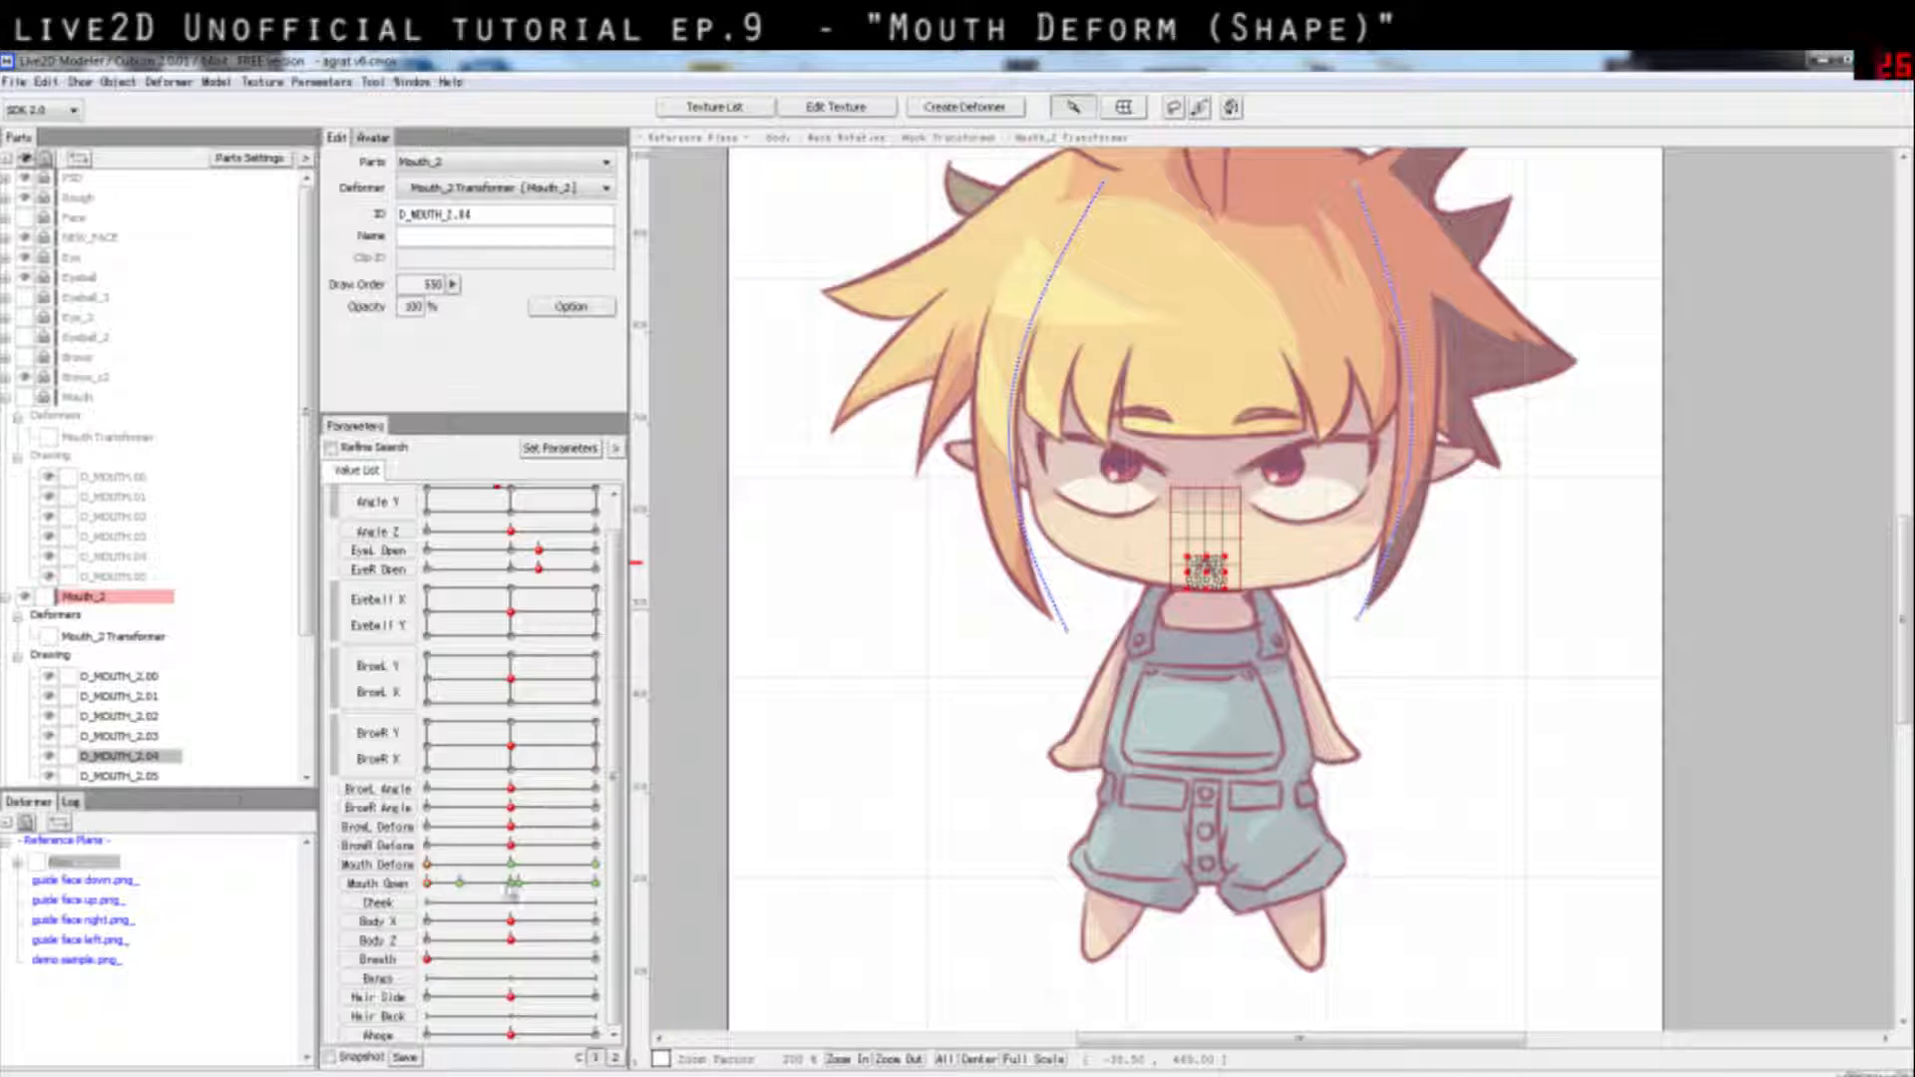
click(150, 777)
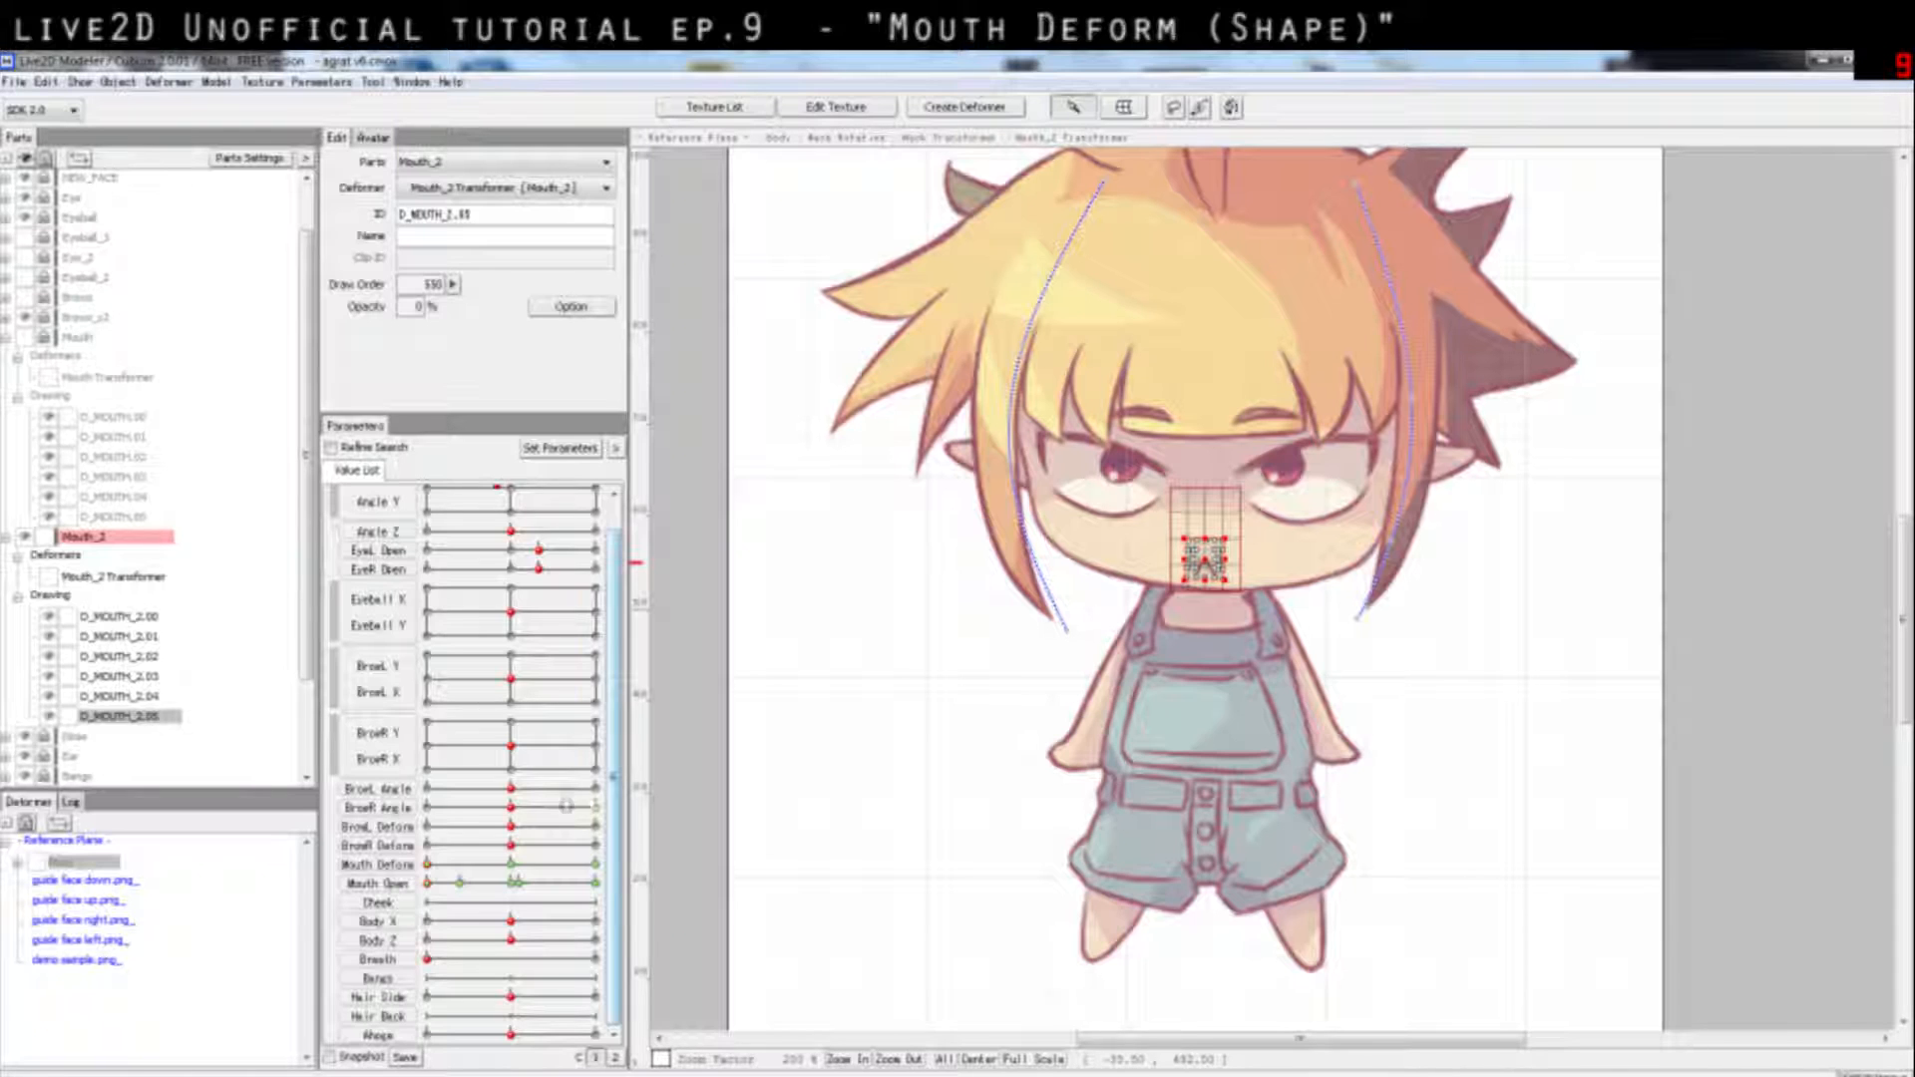
Step: Check D_MOUTH_2.05 at the low end of Mouth Open, ending at 0.00
drag(467, 883, 433, 891)
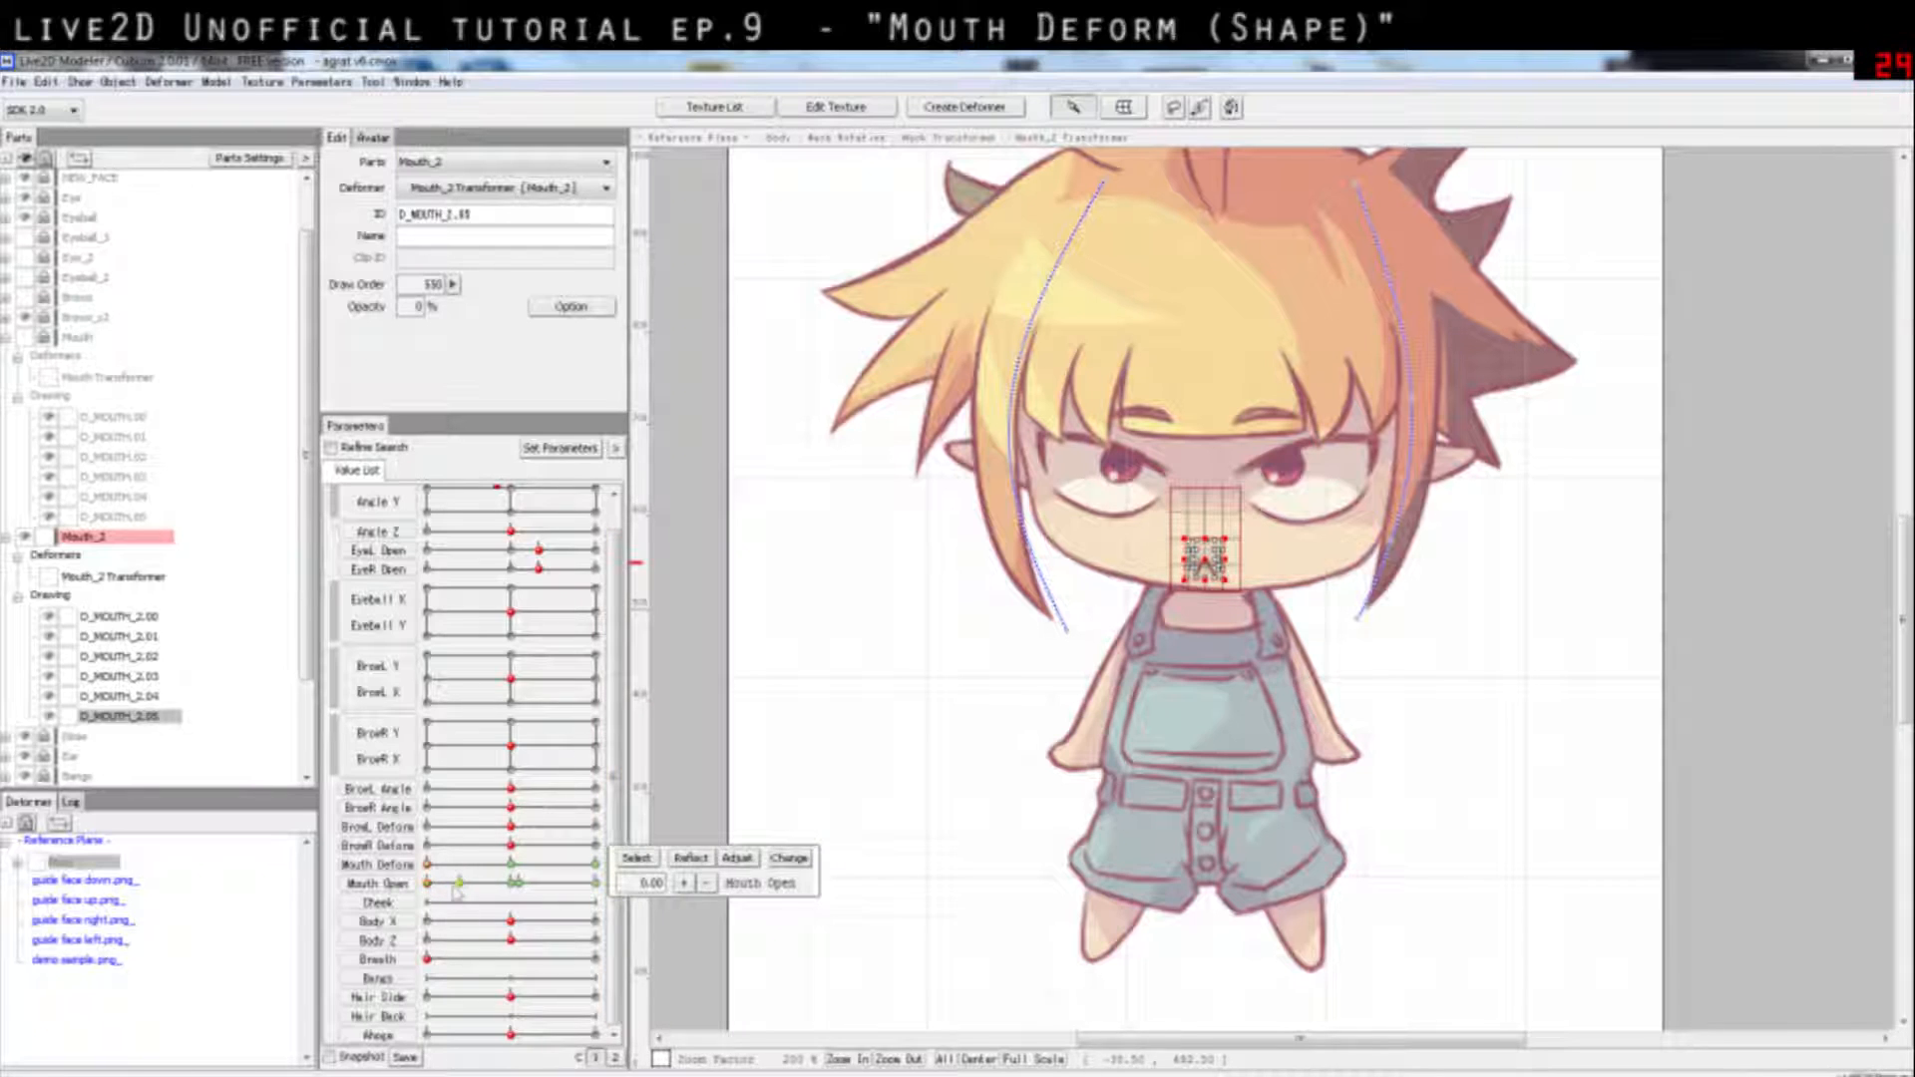
click(461, 885)
drag(436, 889, 396, 883)
Step: Toggle the visibility of D_MOUTH_2.00 off and on to identify the line it draws on the face
click(145, 616)
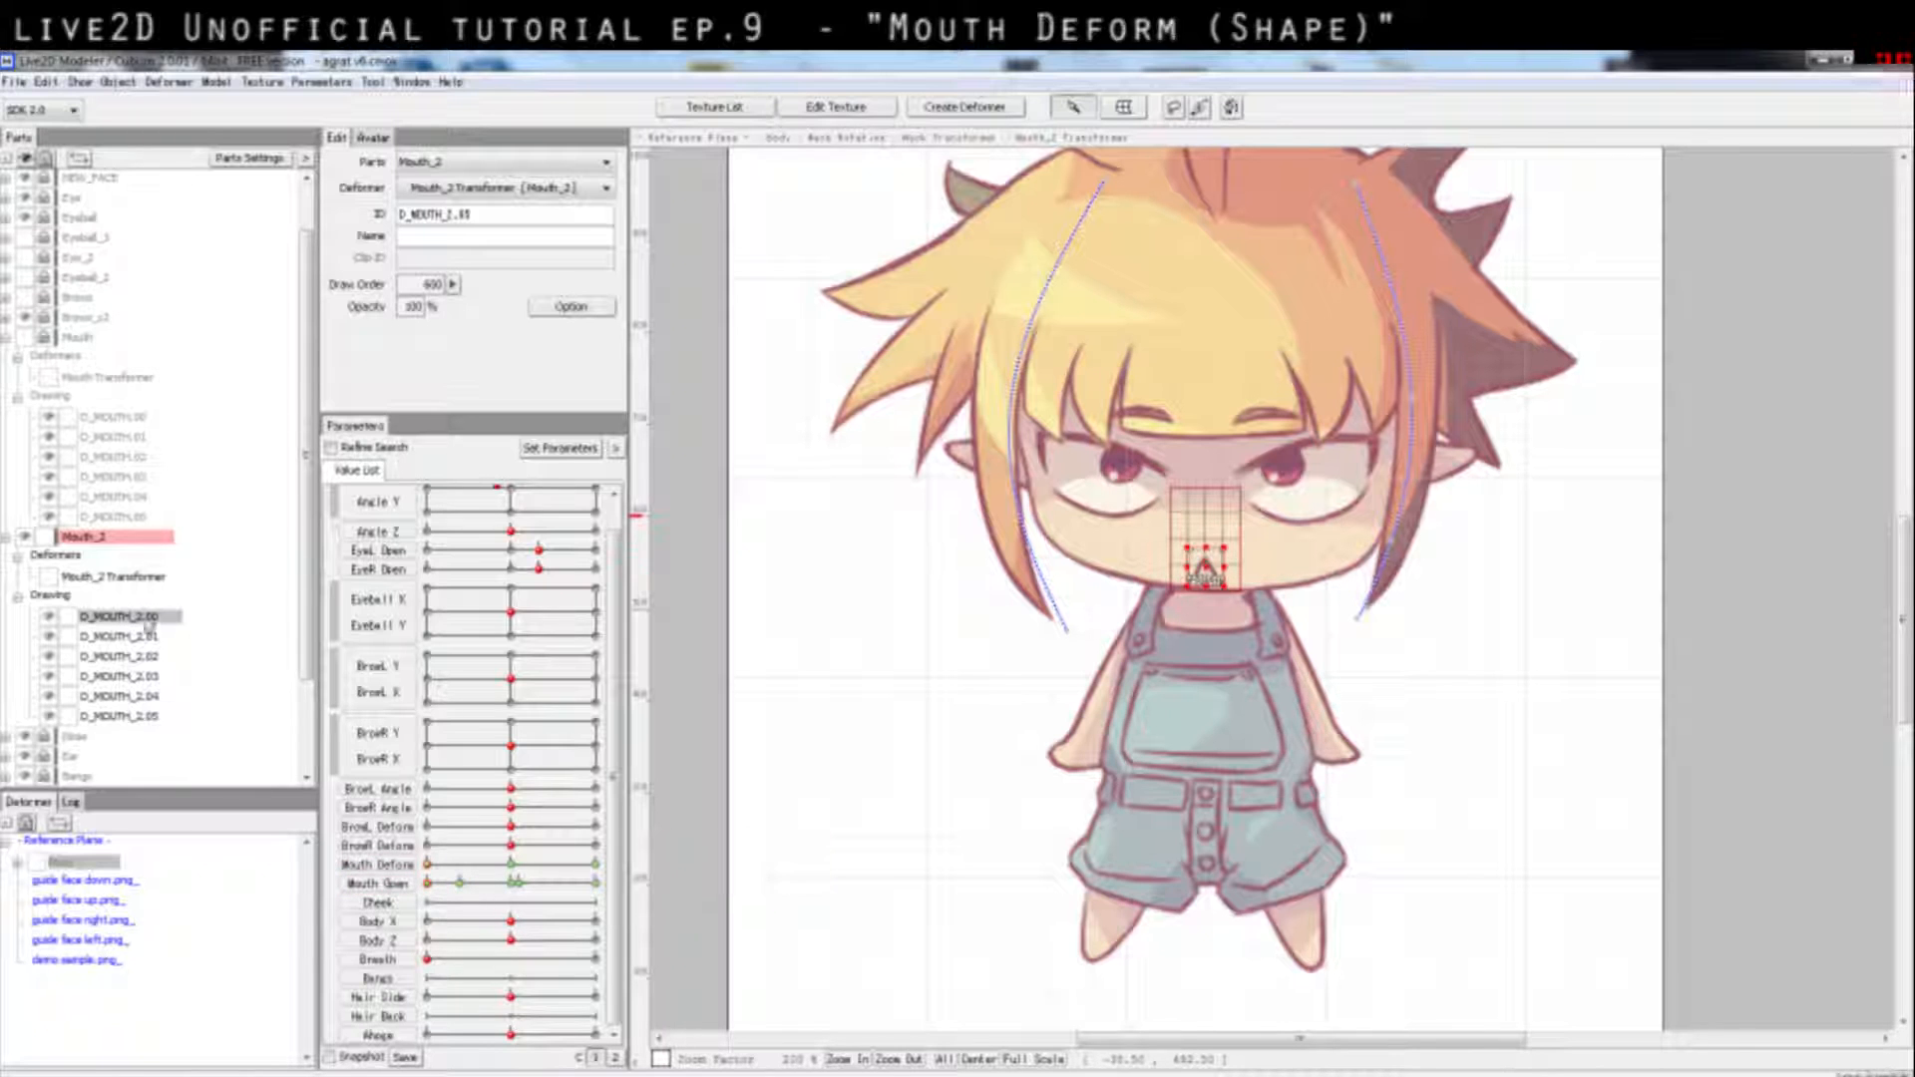
click(1302, 545)
scroll(1333, 528, up, 1)
click(48, 619)
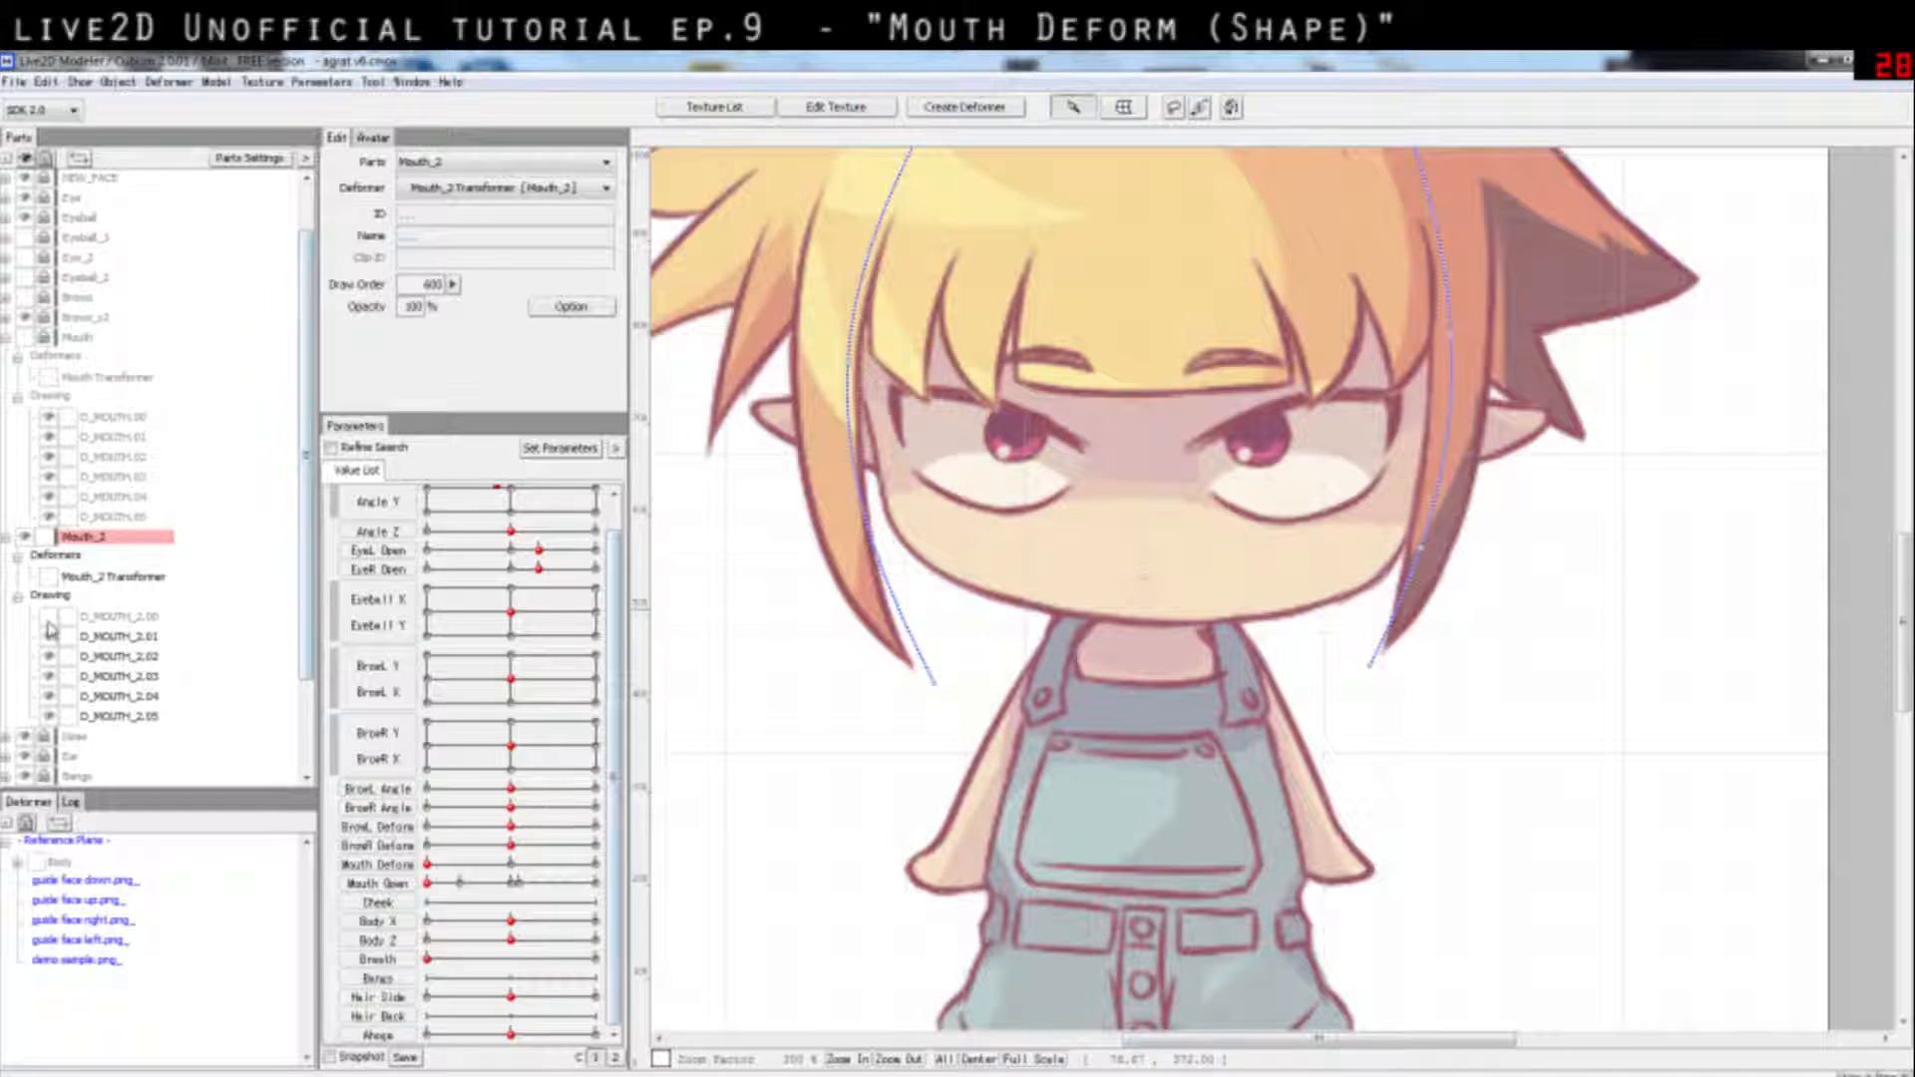
click(48, 619)
click(49, 619)
click(49, 619)
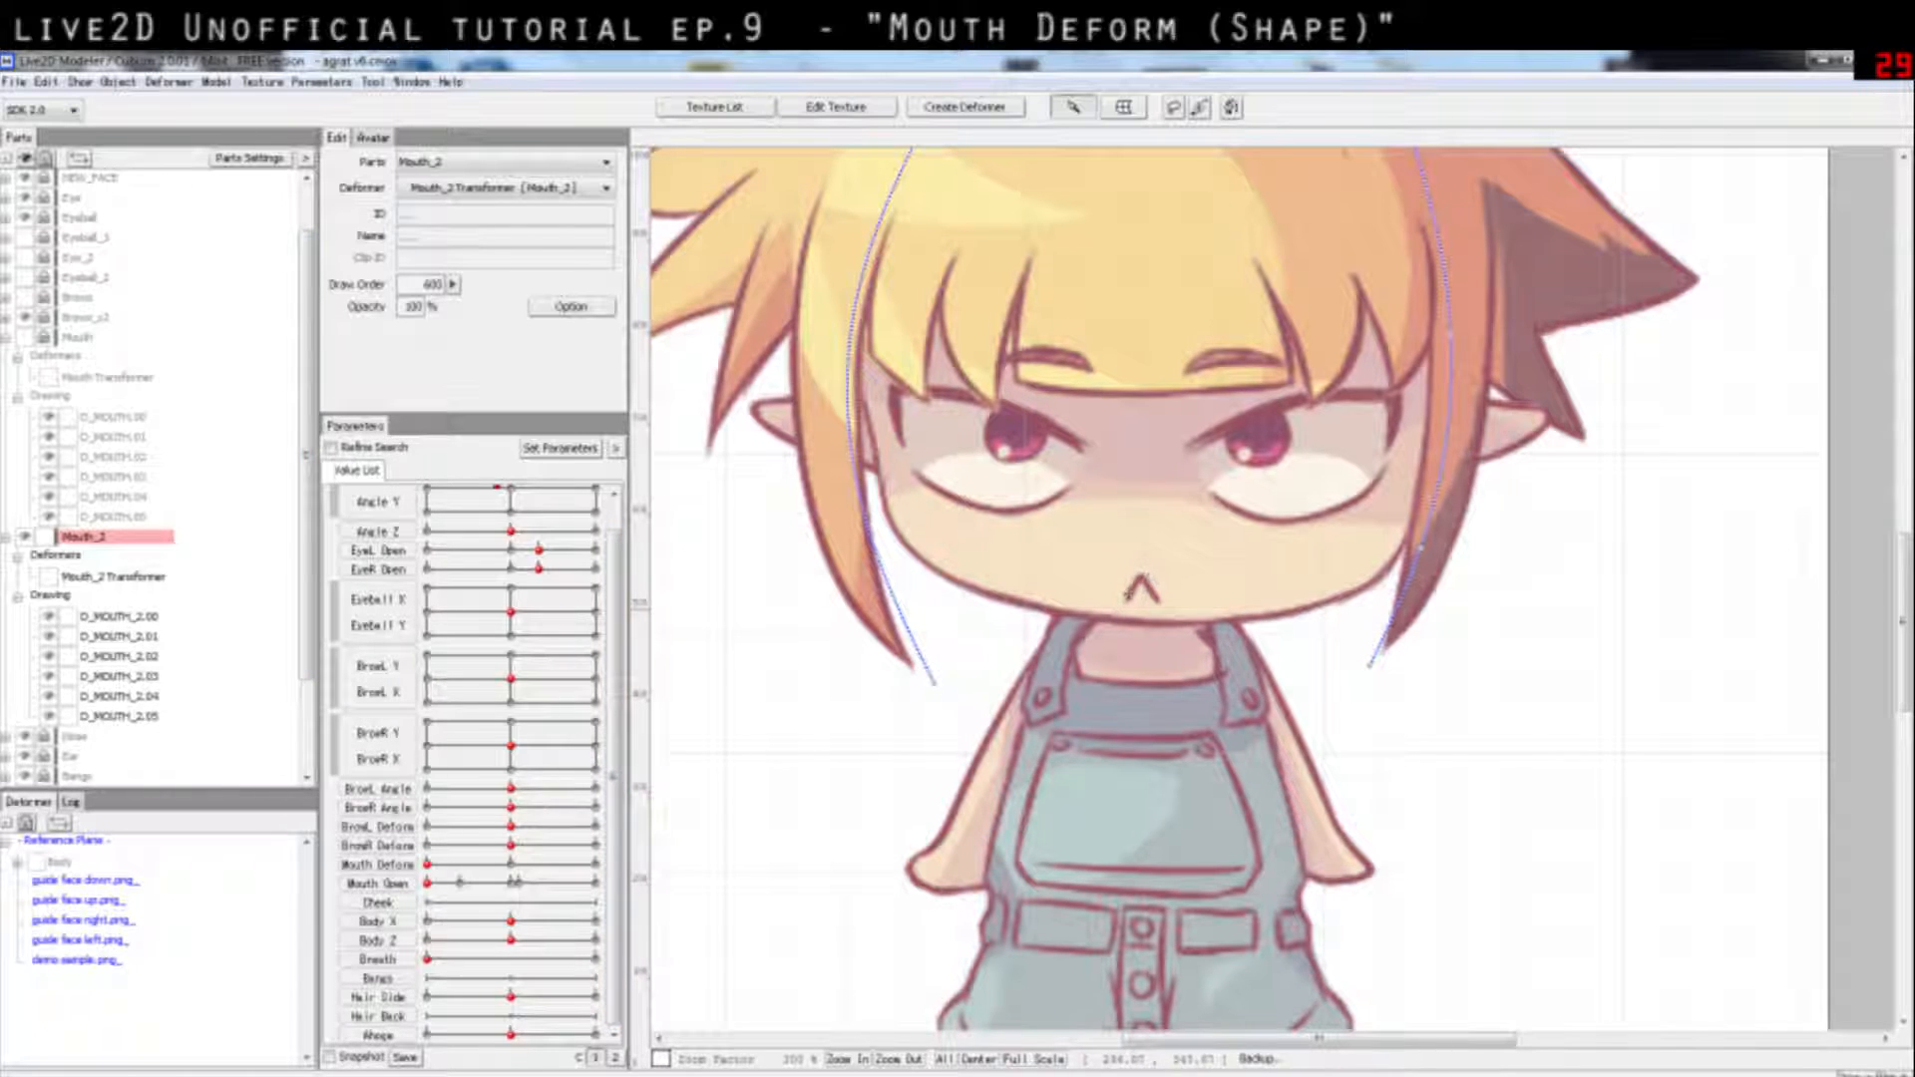
Step: Set Mouth Open to 1.00 and hide drawings D_MOUTH_2.01 to D_MOUTH_2.05, leaving only D_MOUTH_2.00 shown
drag(427, 883, 595, 884)
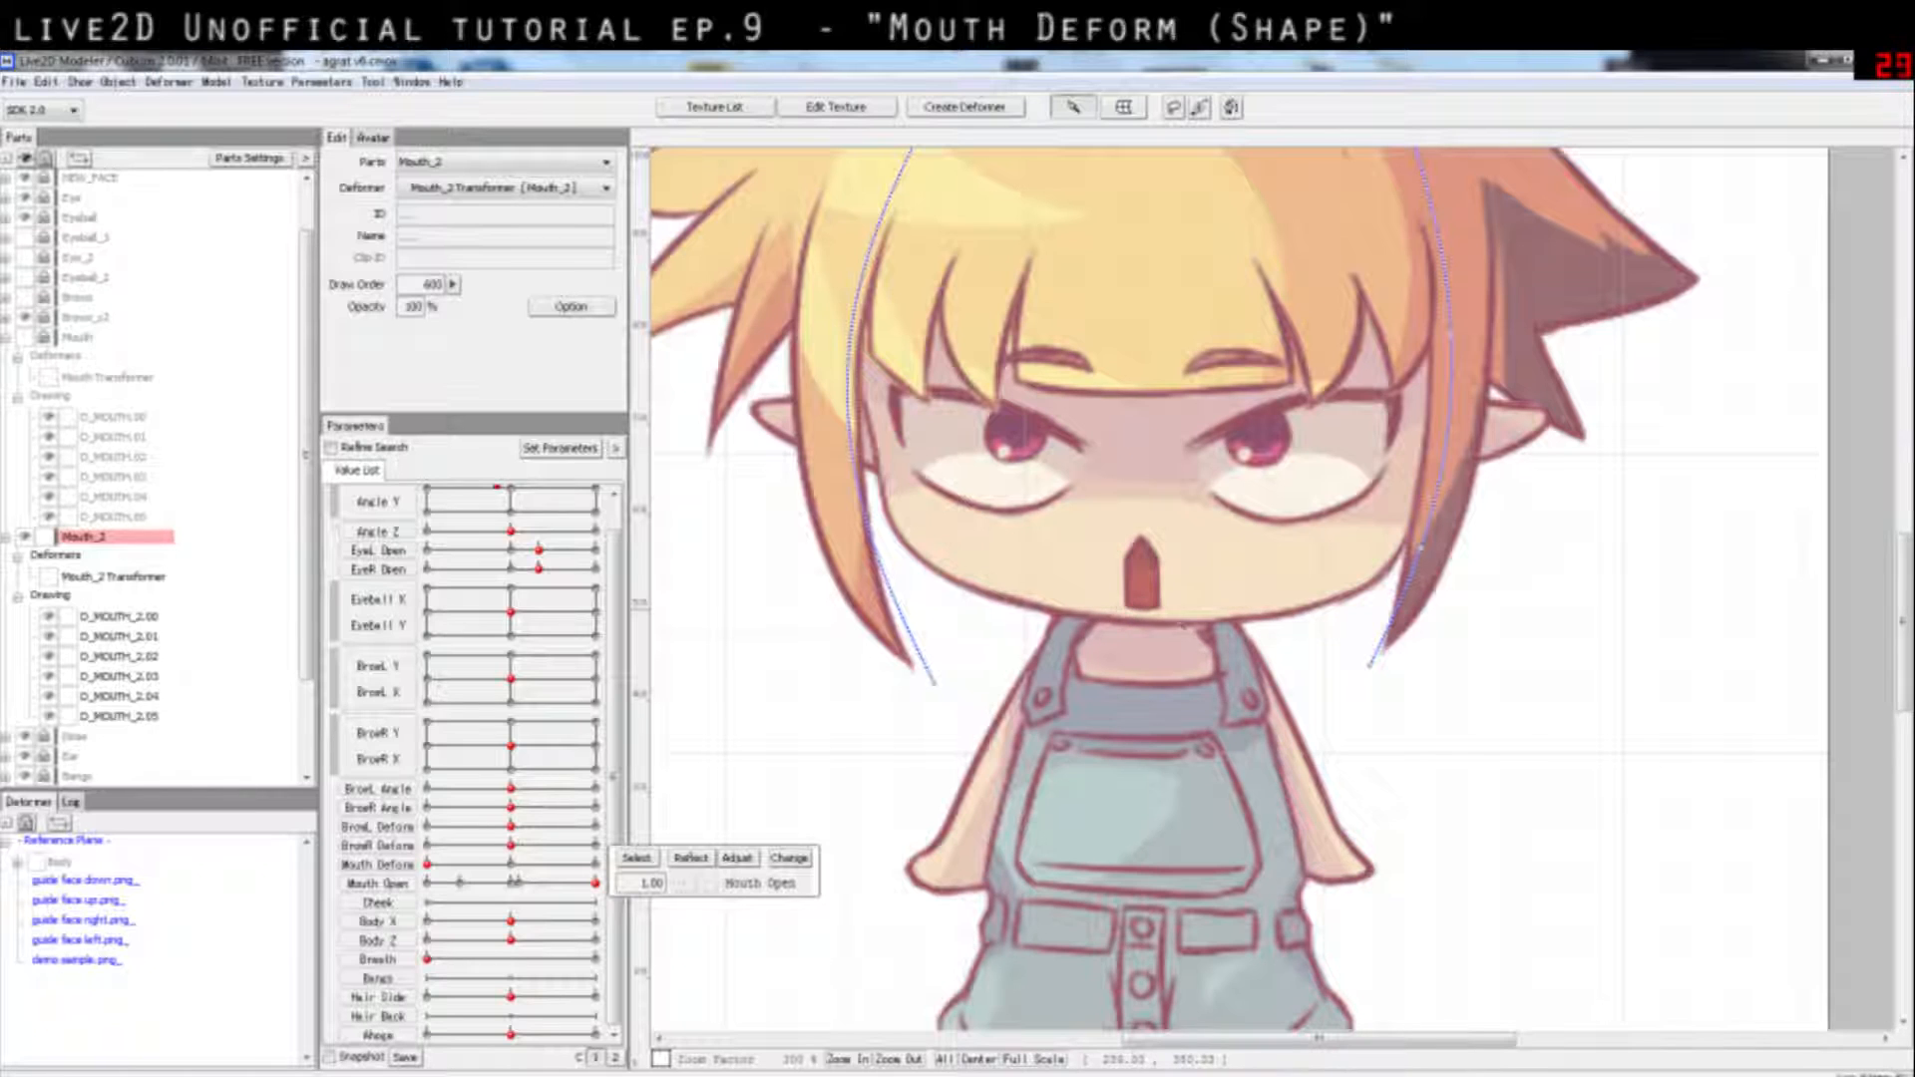
click(1146, 535)
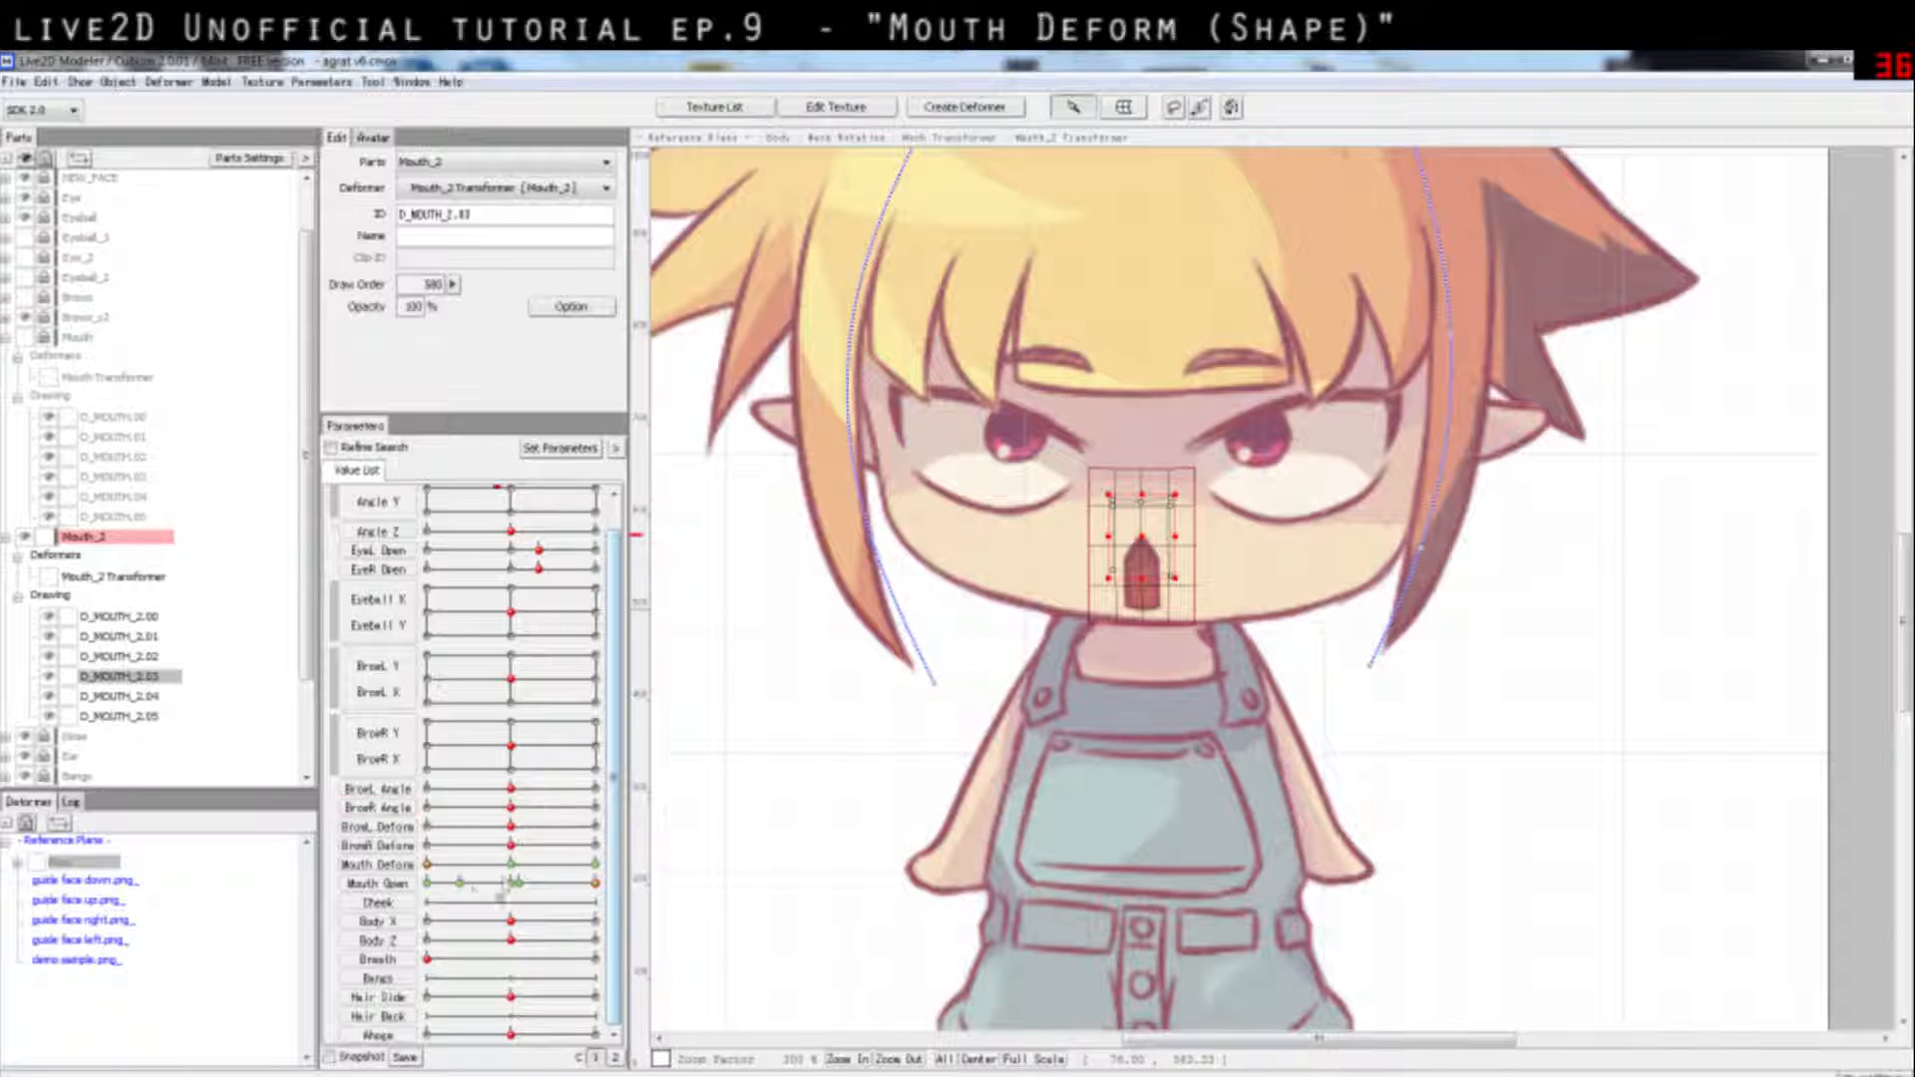
click(49, 639)
click(49, 657)
click(49, 678)
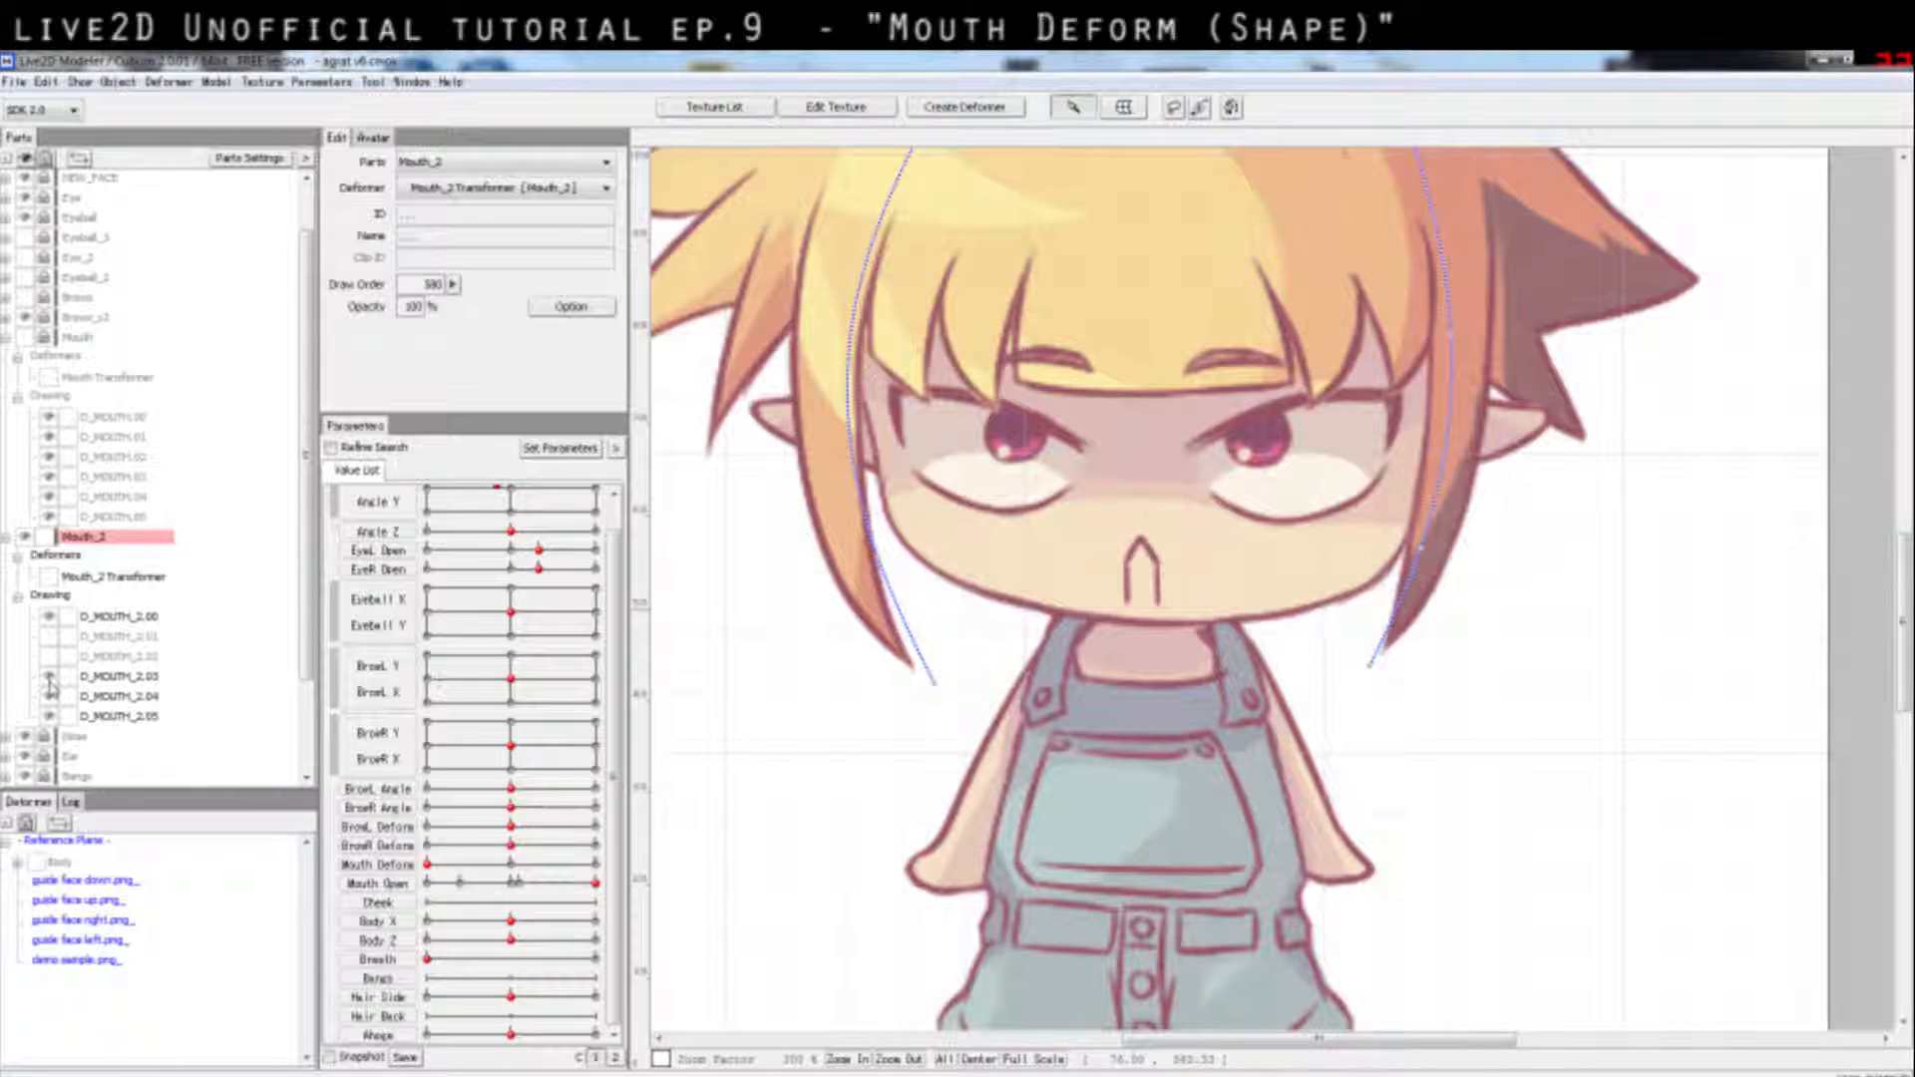
click(48, 698)
click(48, 717)
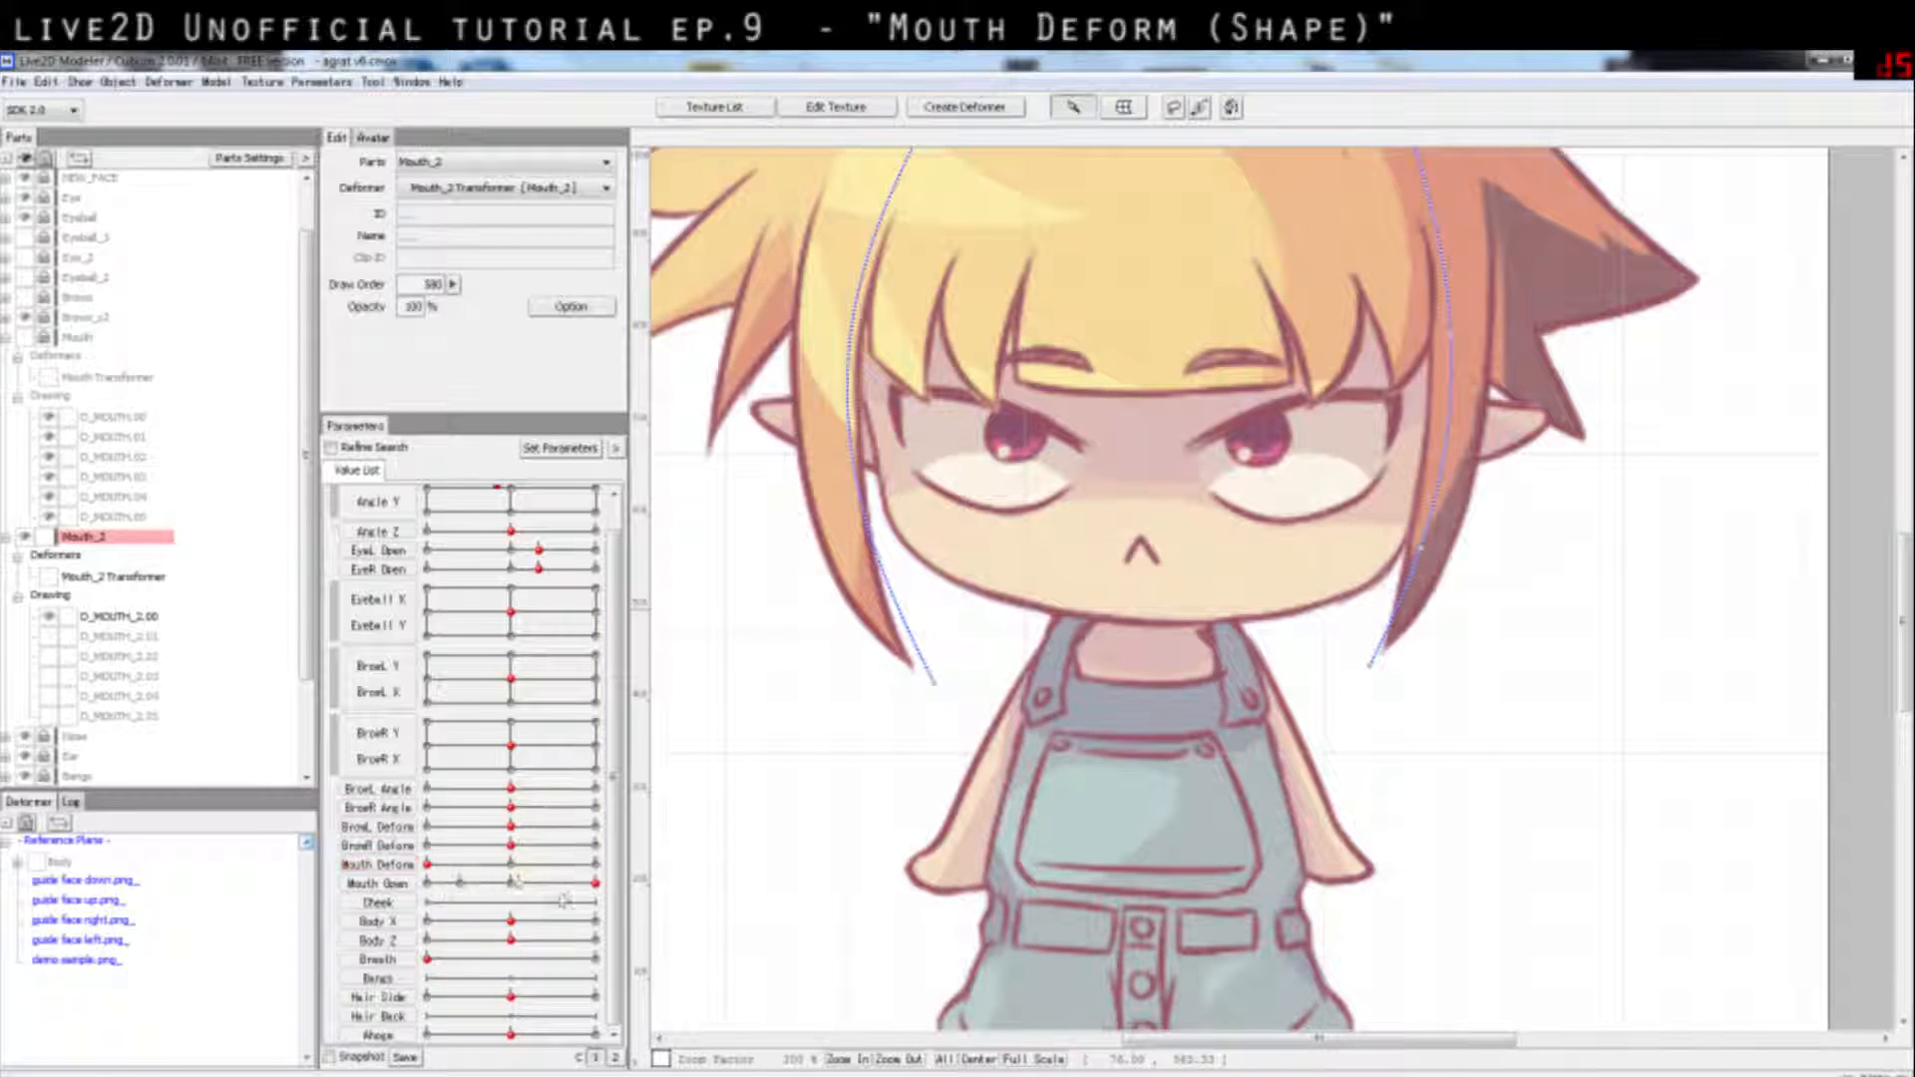
Step: Show D_MOUTH_2.01 again and preview both mouth lines while lowering Mouth Open to 0.00
click(49, 638)
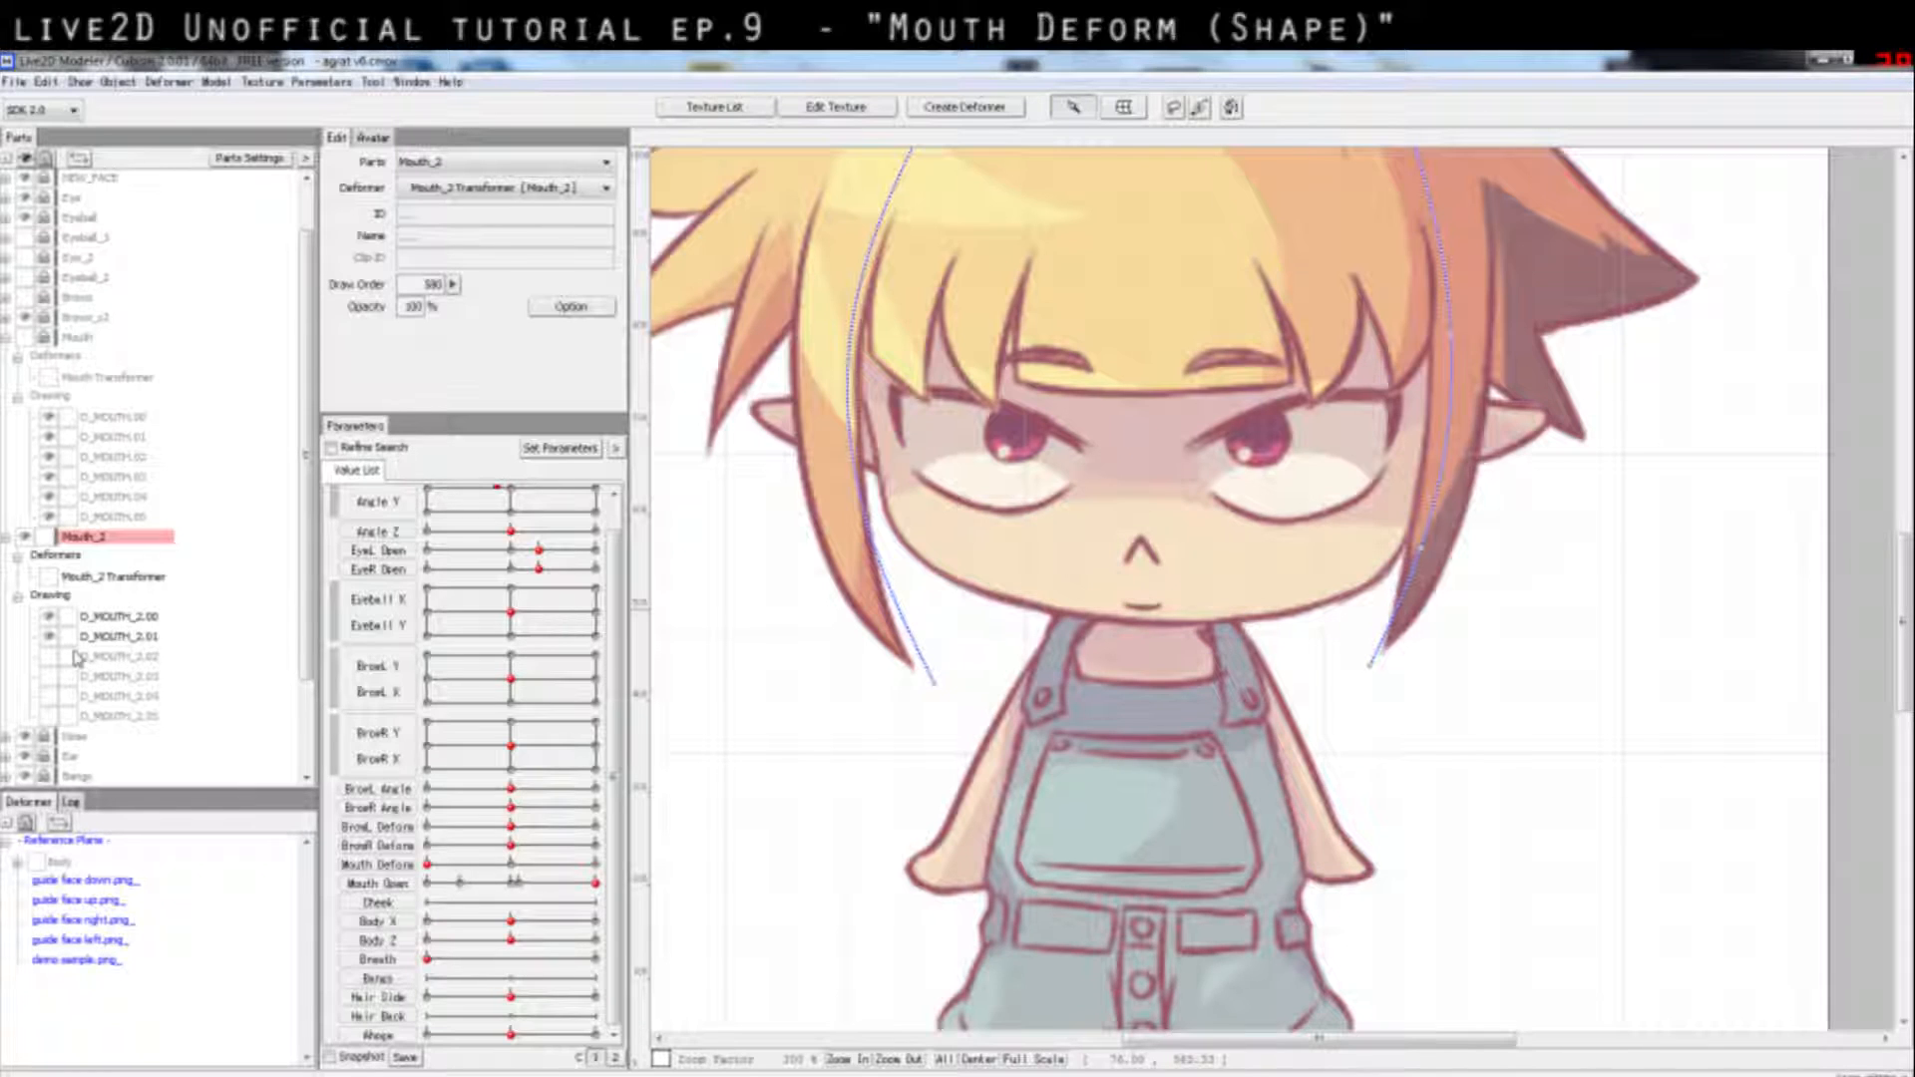
drag(531, 884, 427, 898)
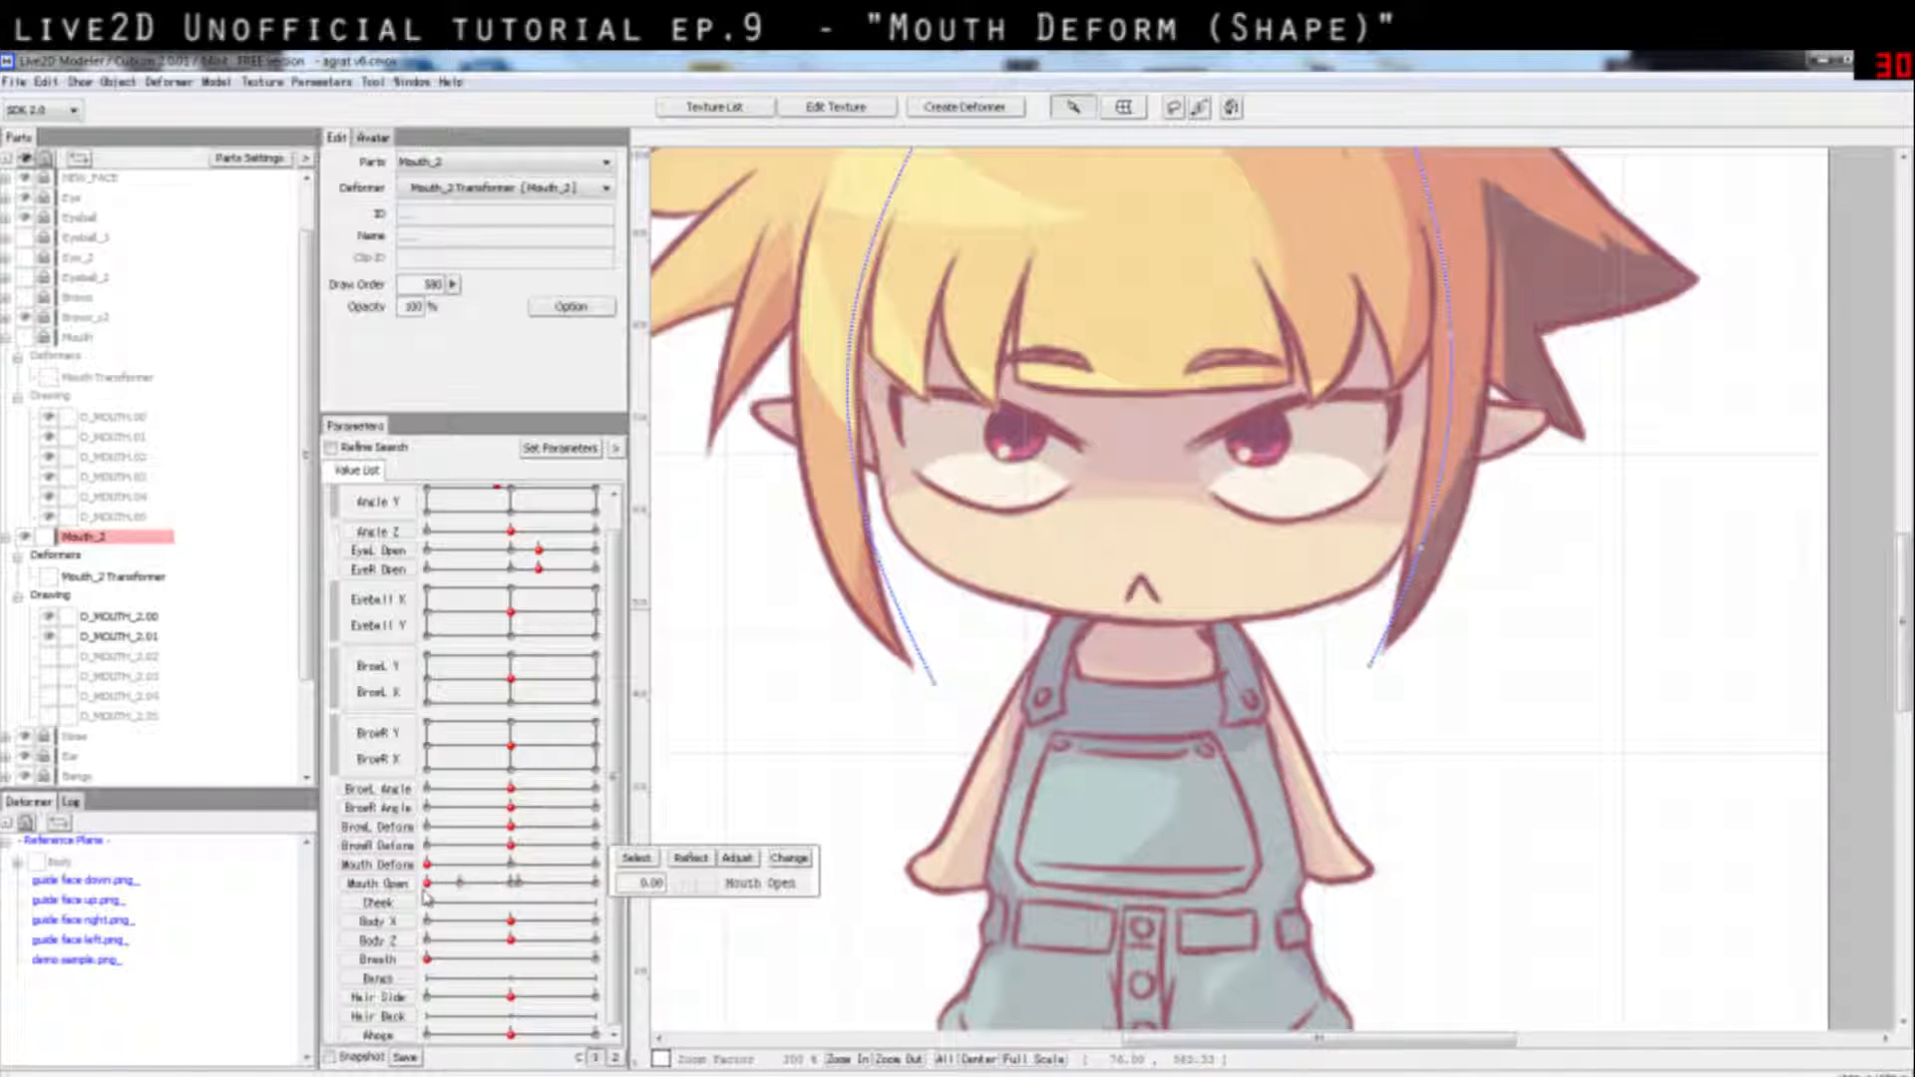
Step: Identify D_MOUTH_2.00 and preview Mouth Deform at 0.00 and -1.00, ending at 1.00 with Mouth Open at 0.00
click(117, 616)
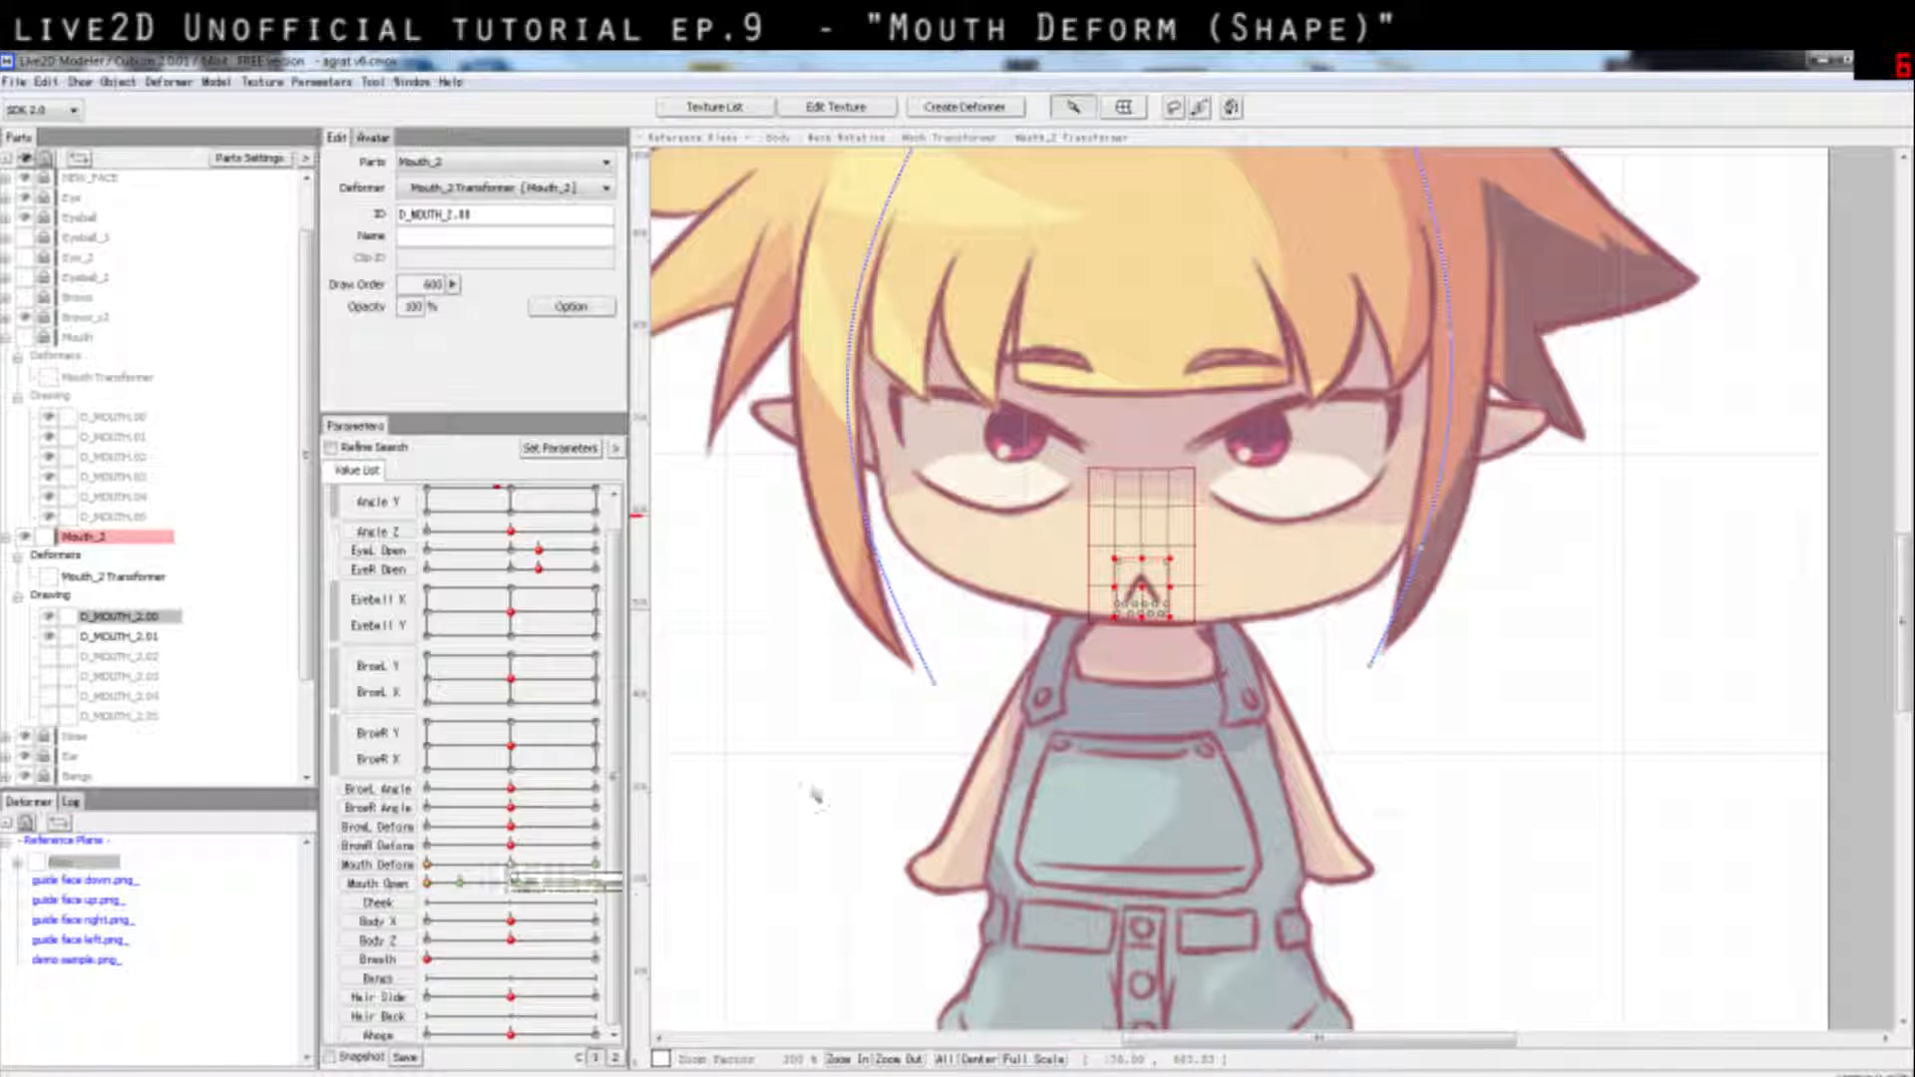
click(841, 776)
drag(426, 865, 513, 873)
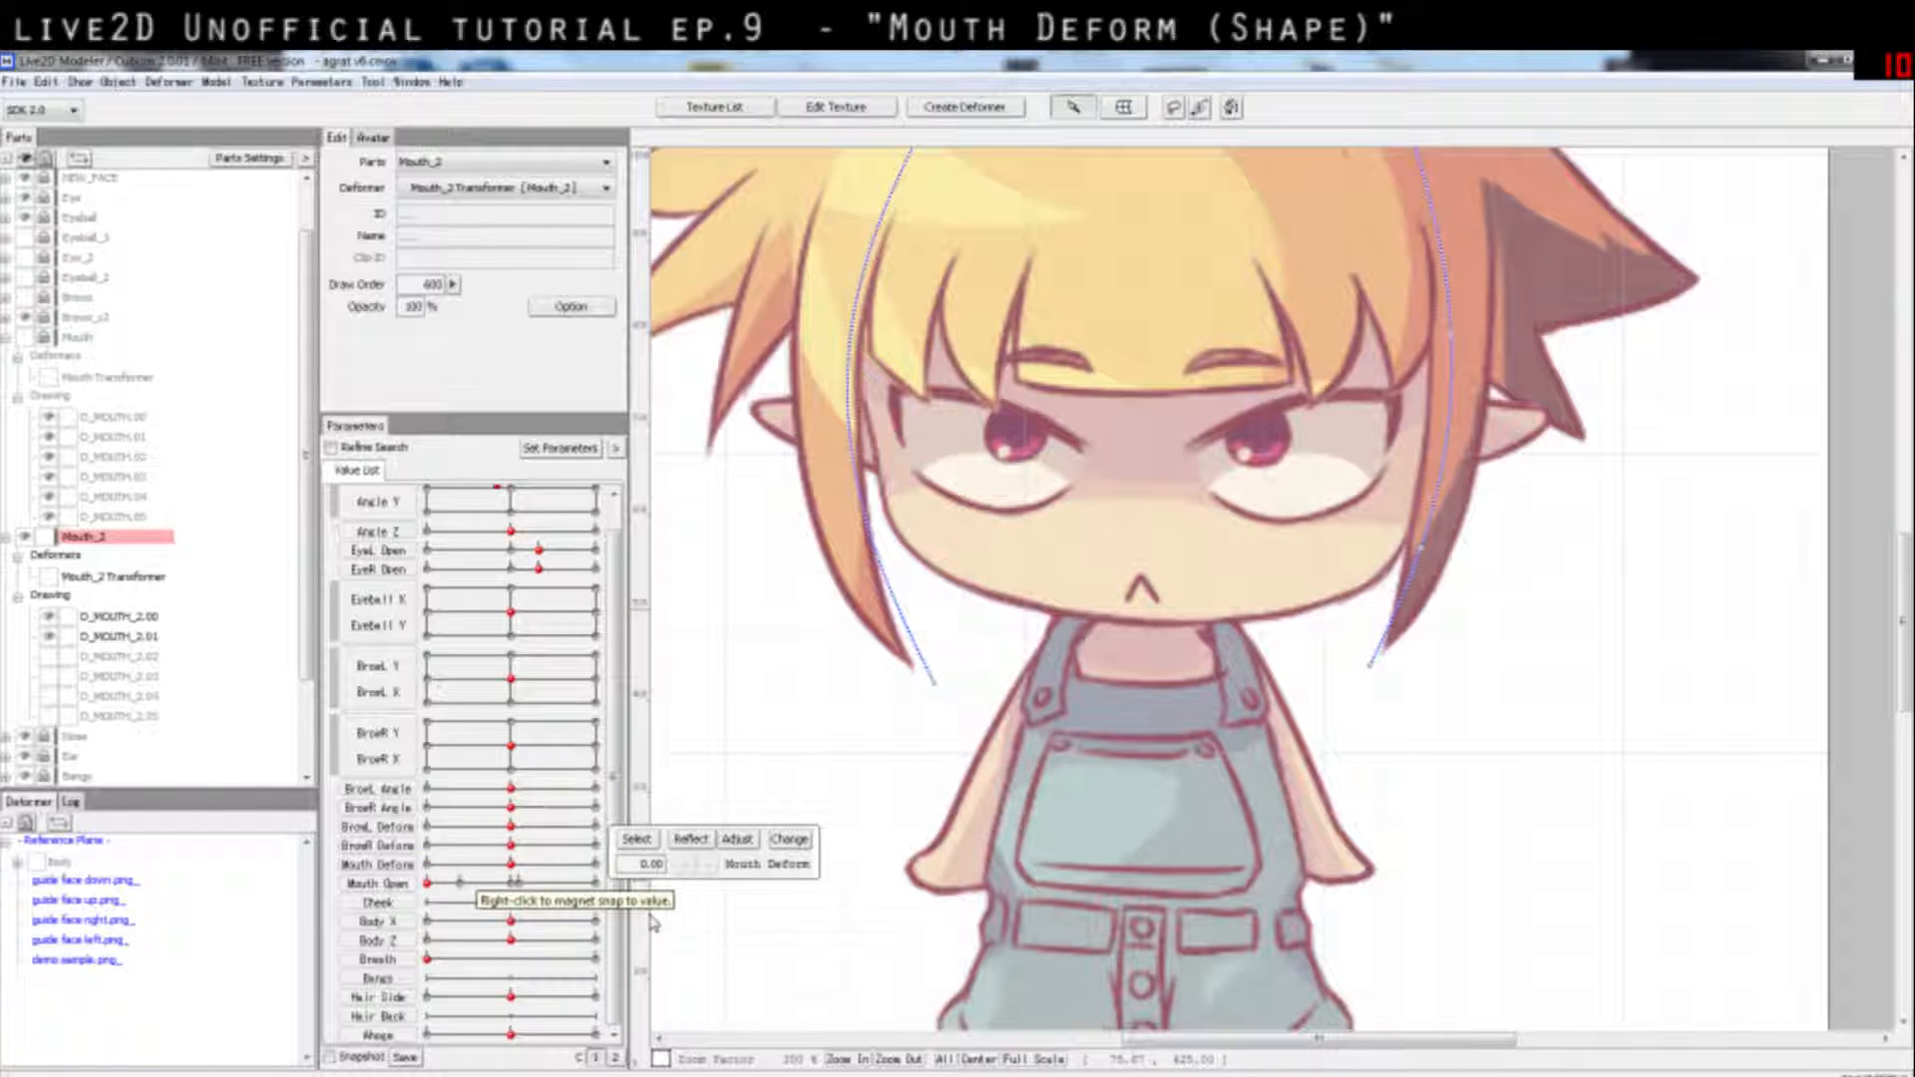
click(419, 866)
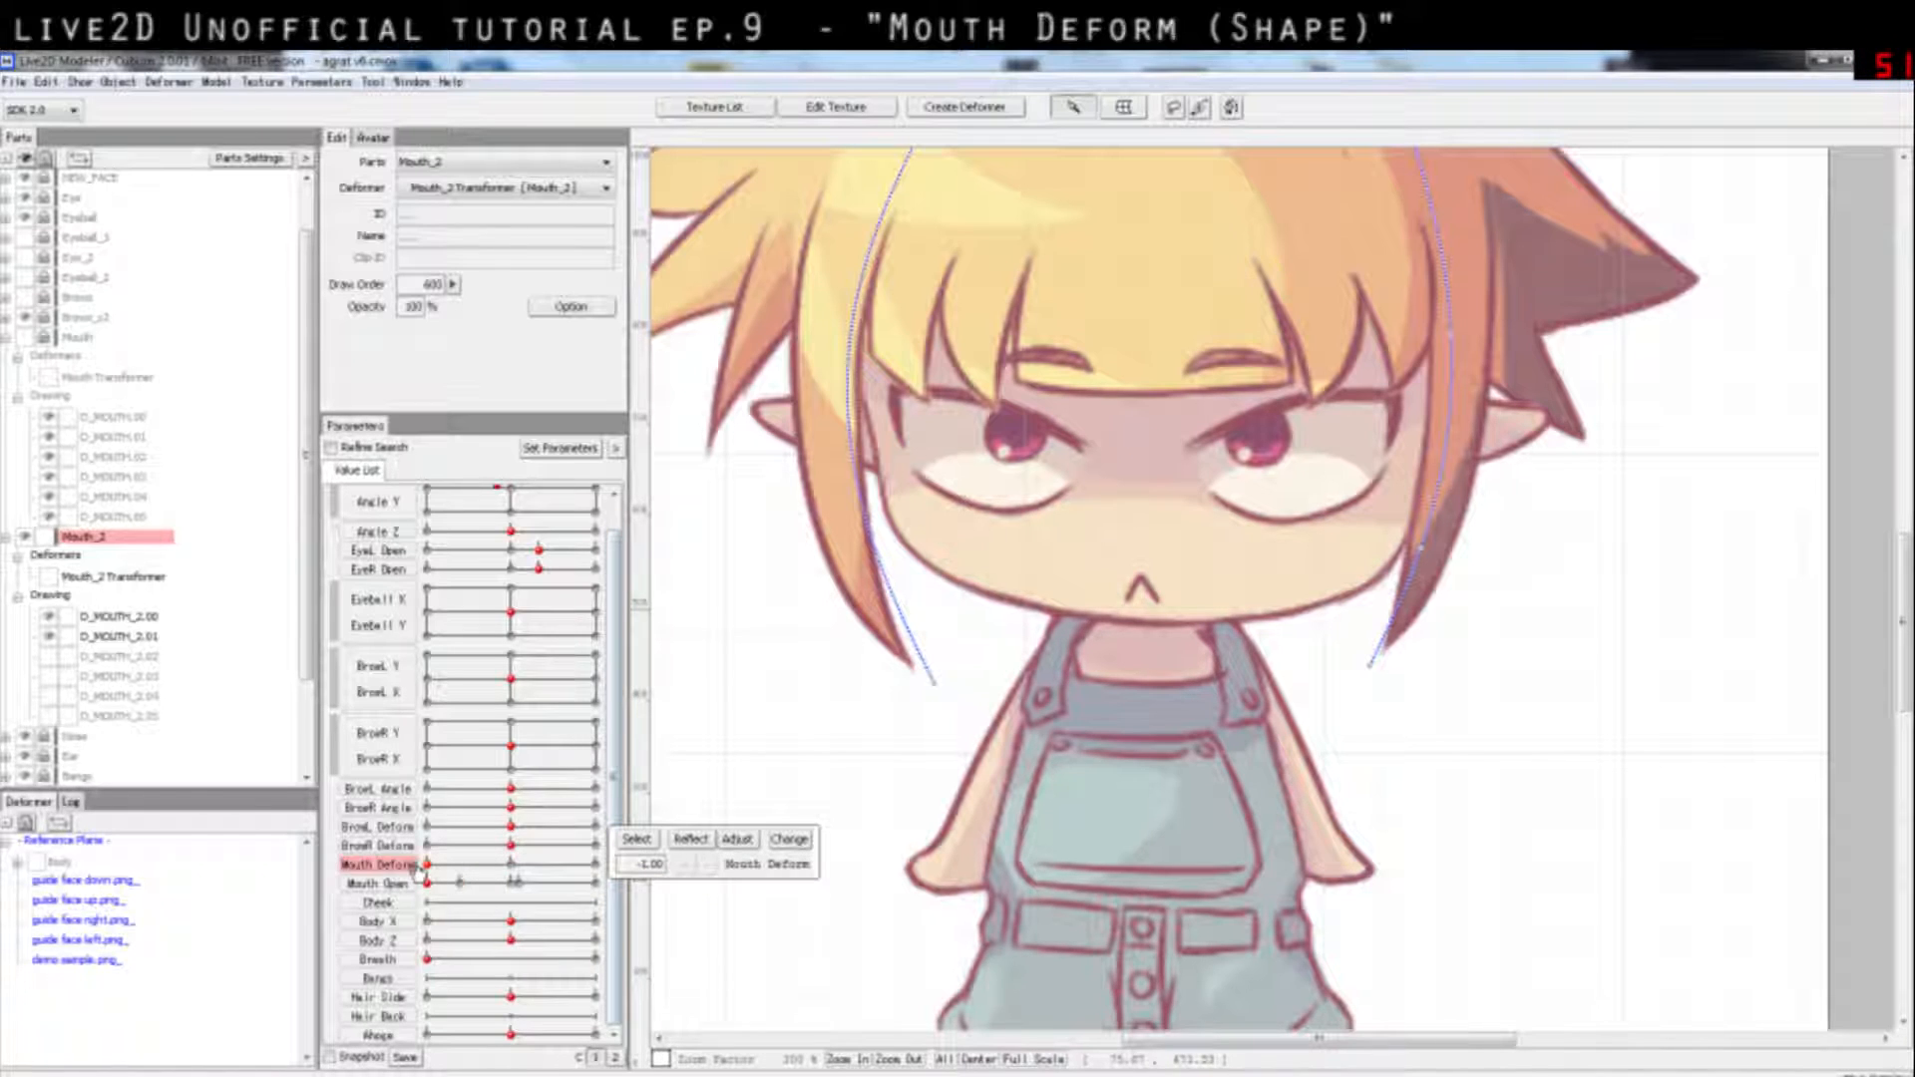
drag(431, 873, 518, 889)
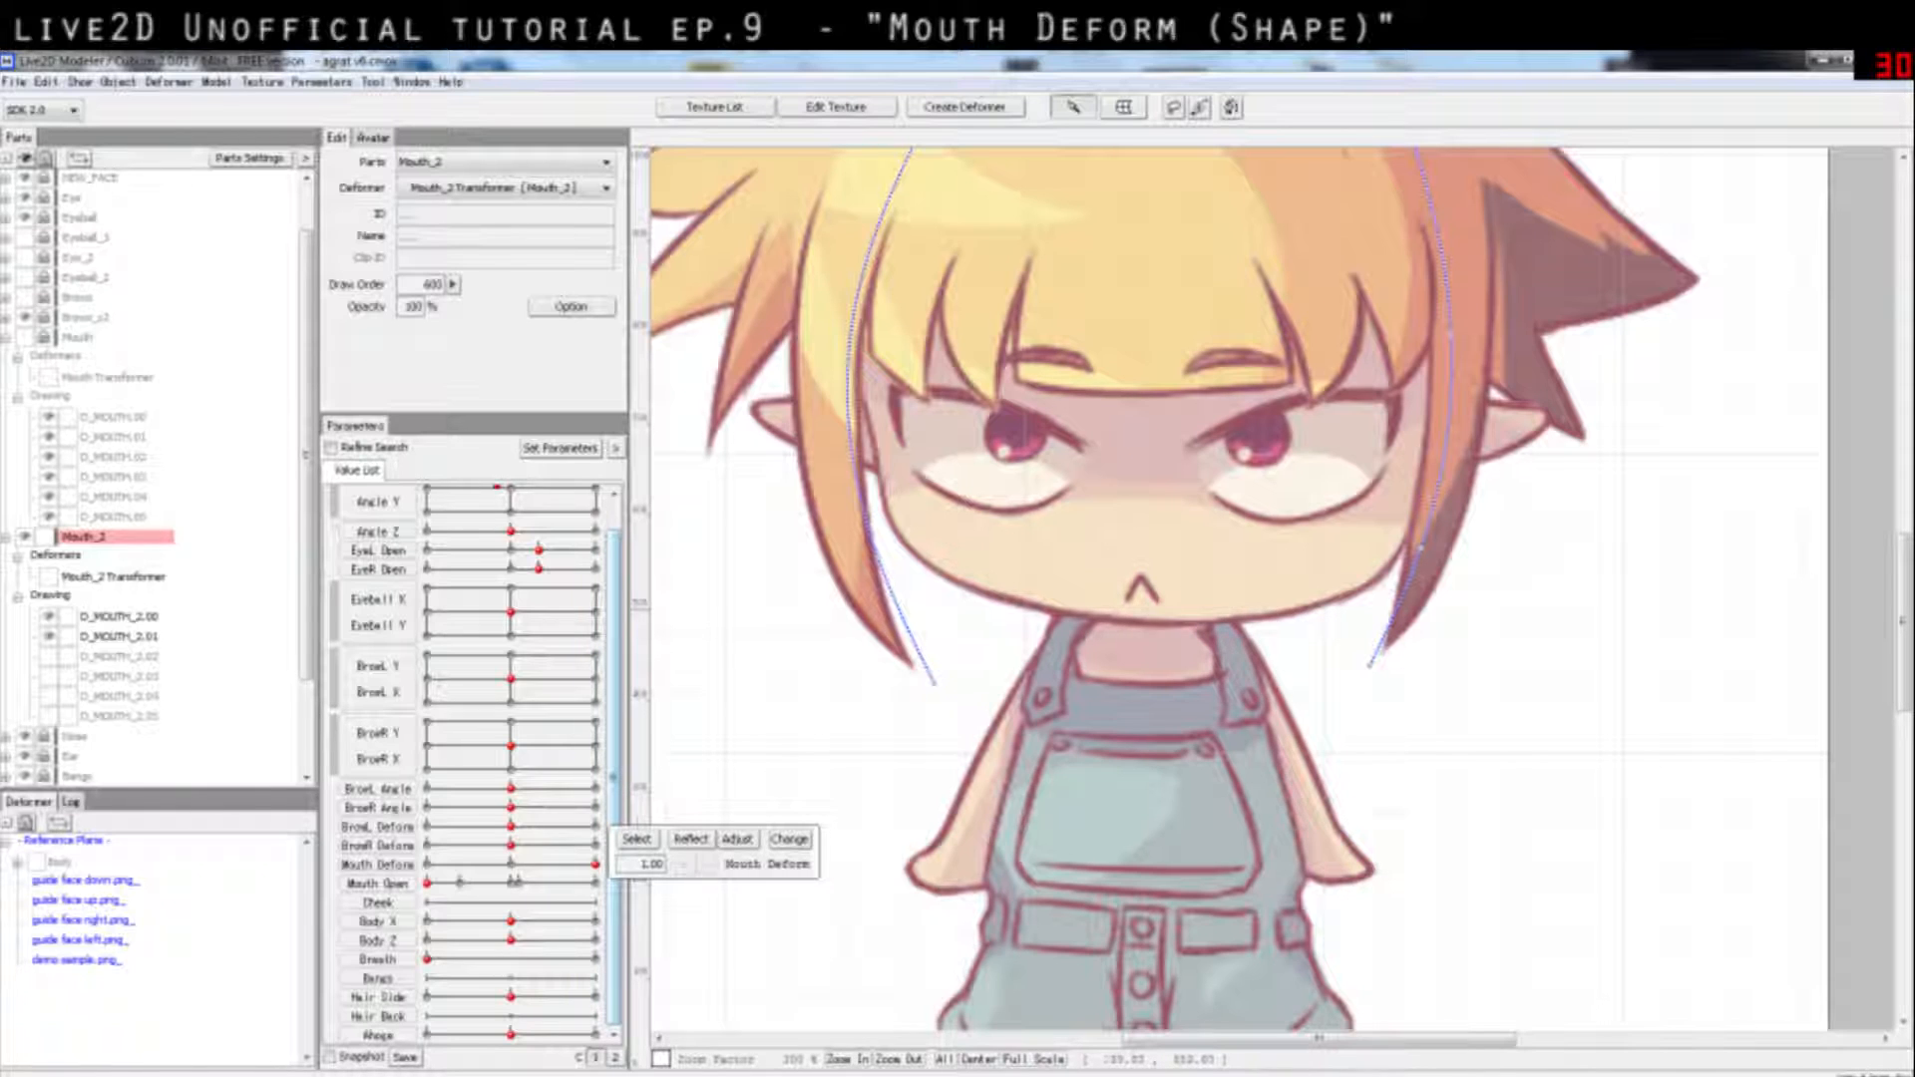
Step: With D_MOUTH_2.00 selected and Mouth Deform at 1.00, preview the mouth across the Mouth Open range, ending at 1.00
drag(428, 884, 579, 900)
click(120, 616)
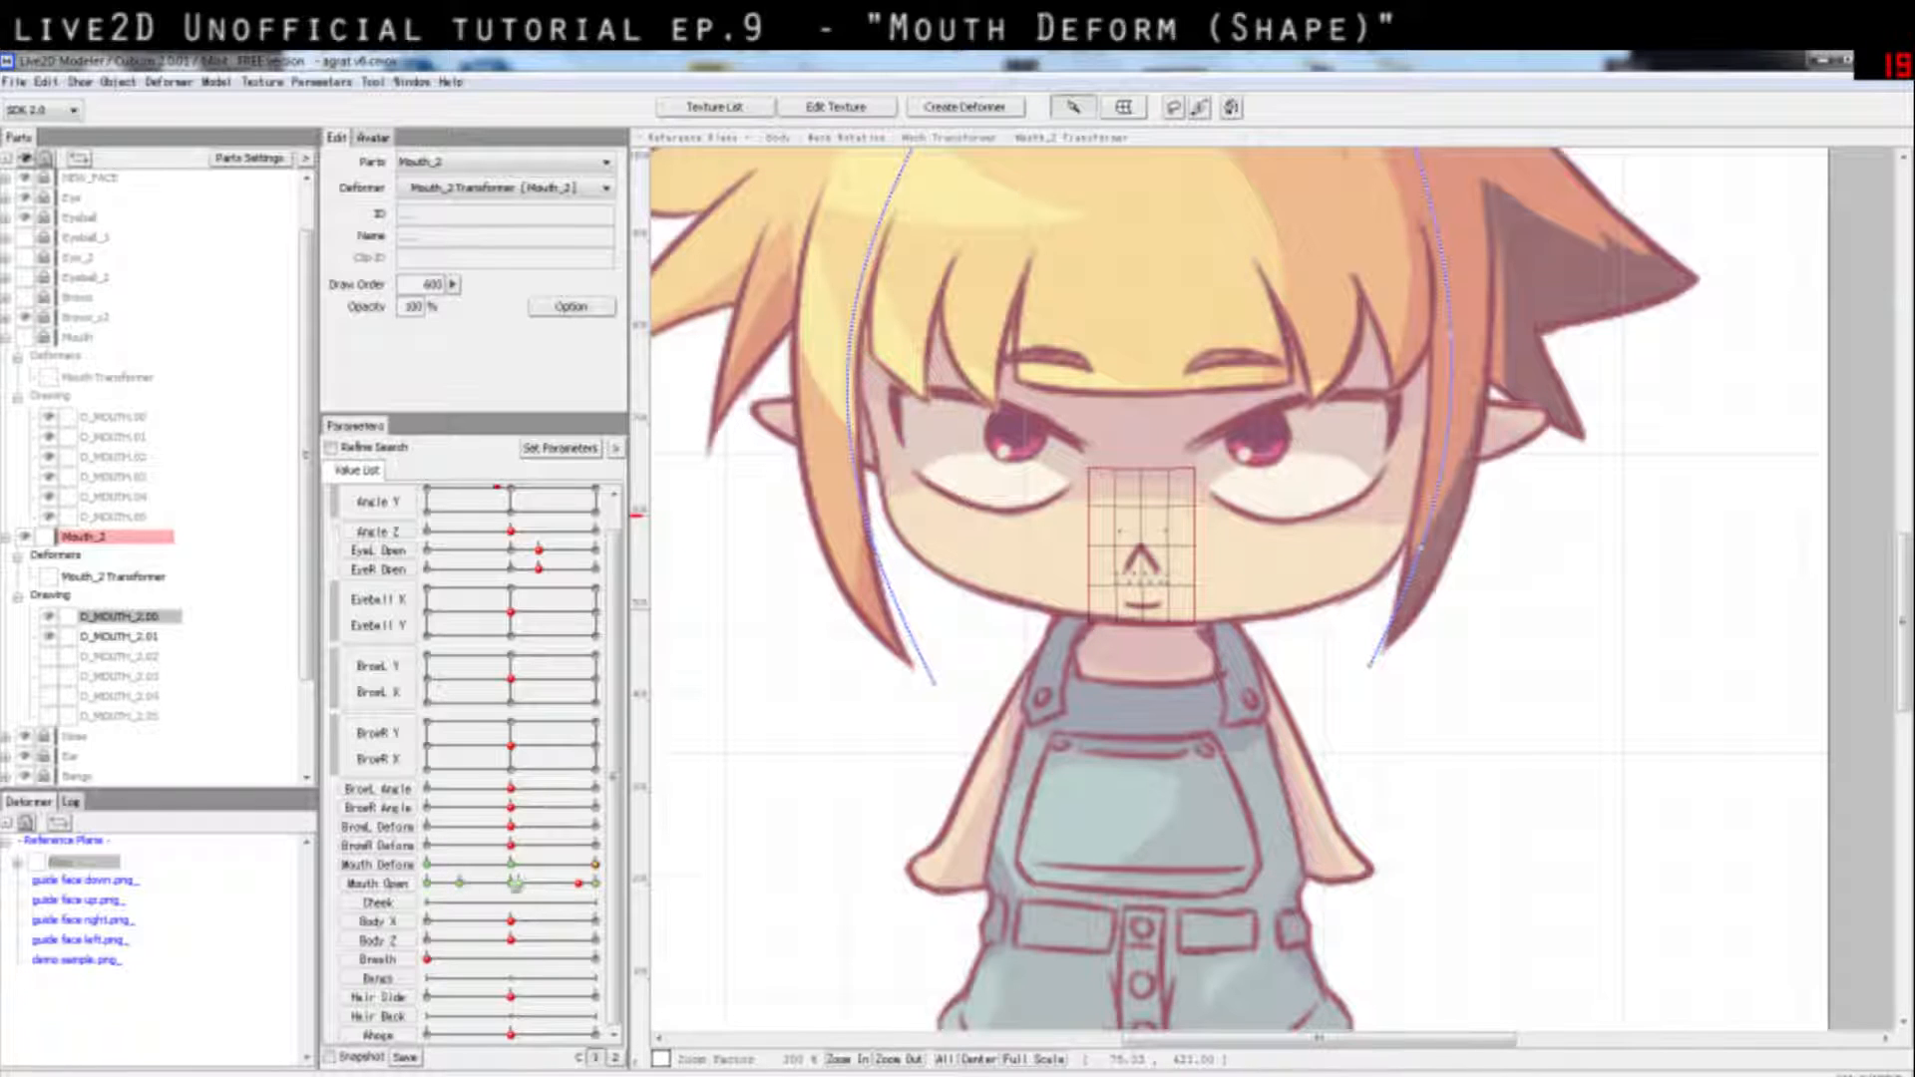
drag(494, 883, 506, 886)
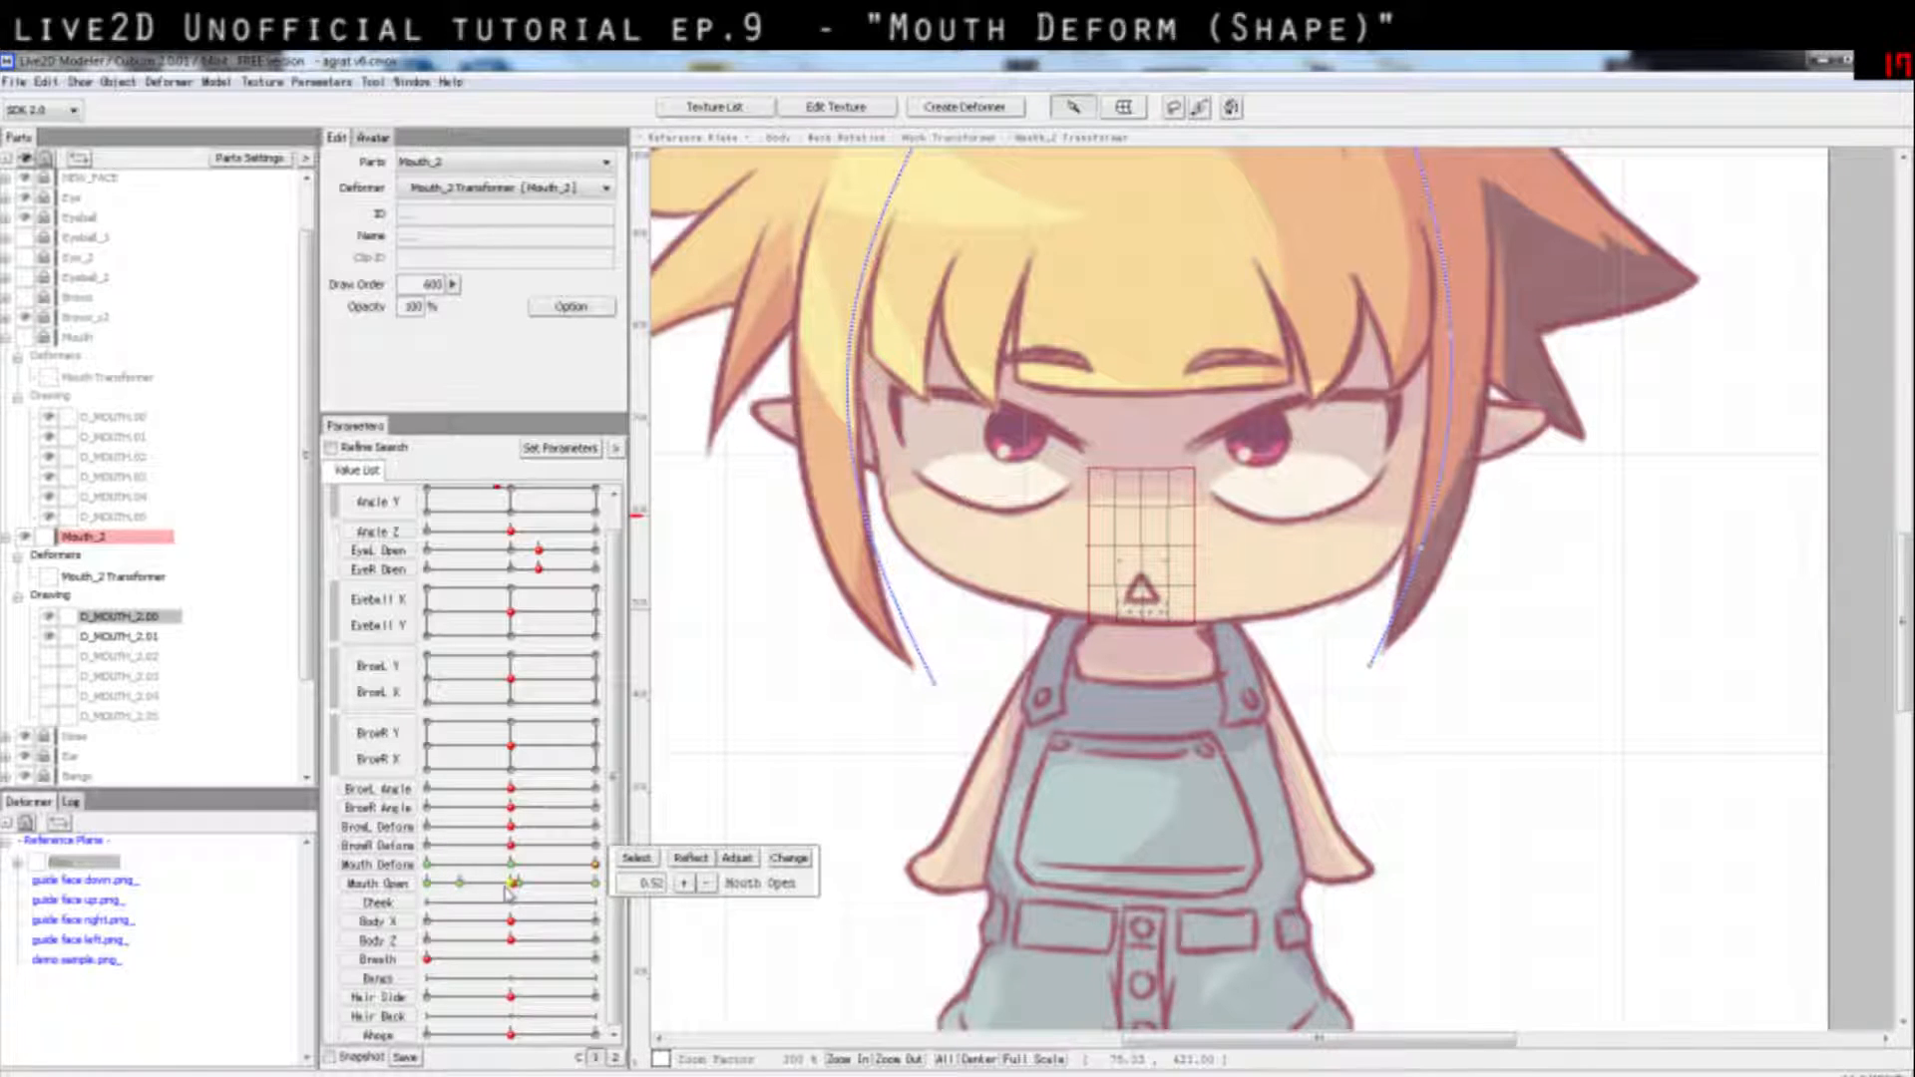
click(430, 886)
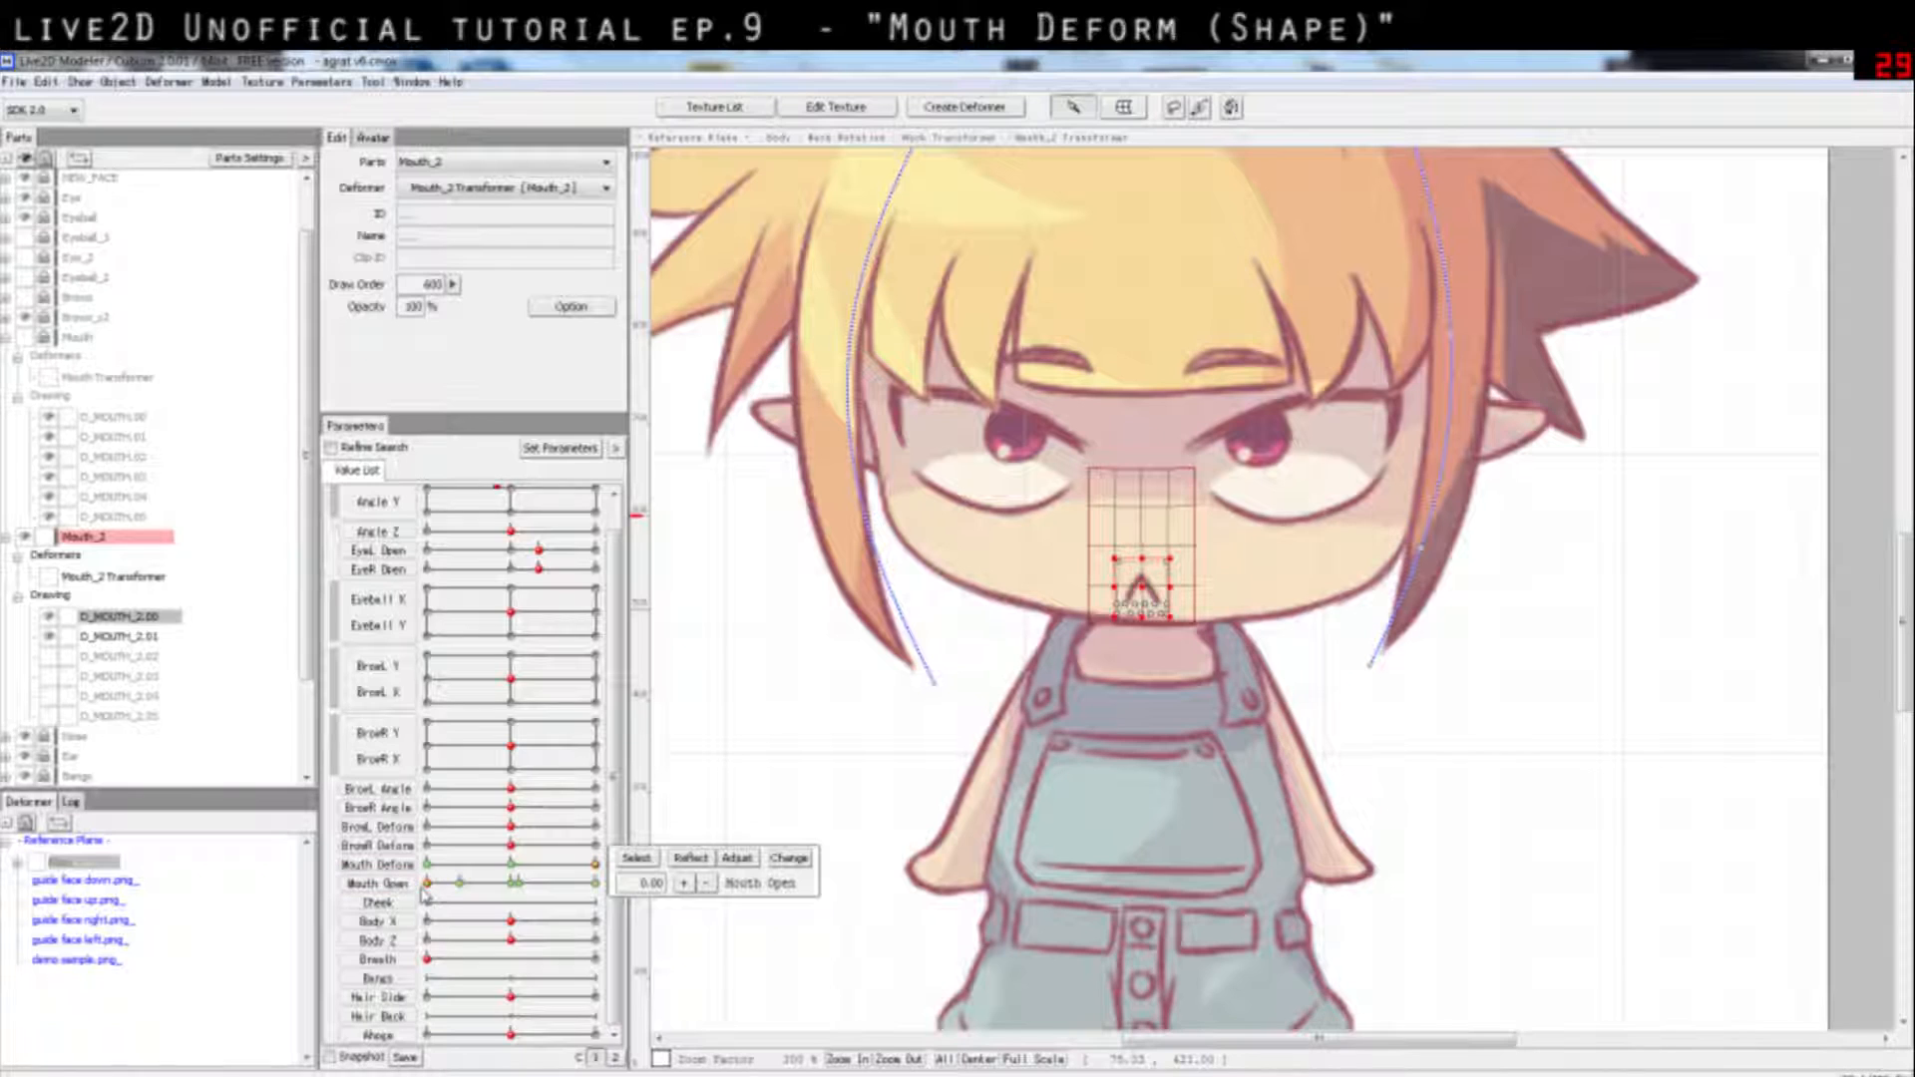
drag(428, 885, 599, 893)
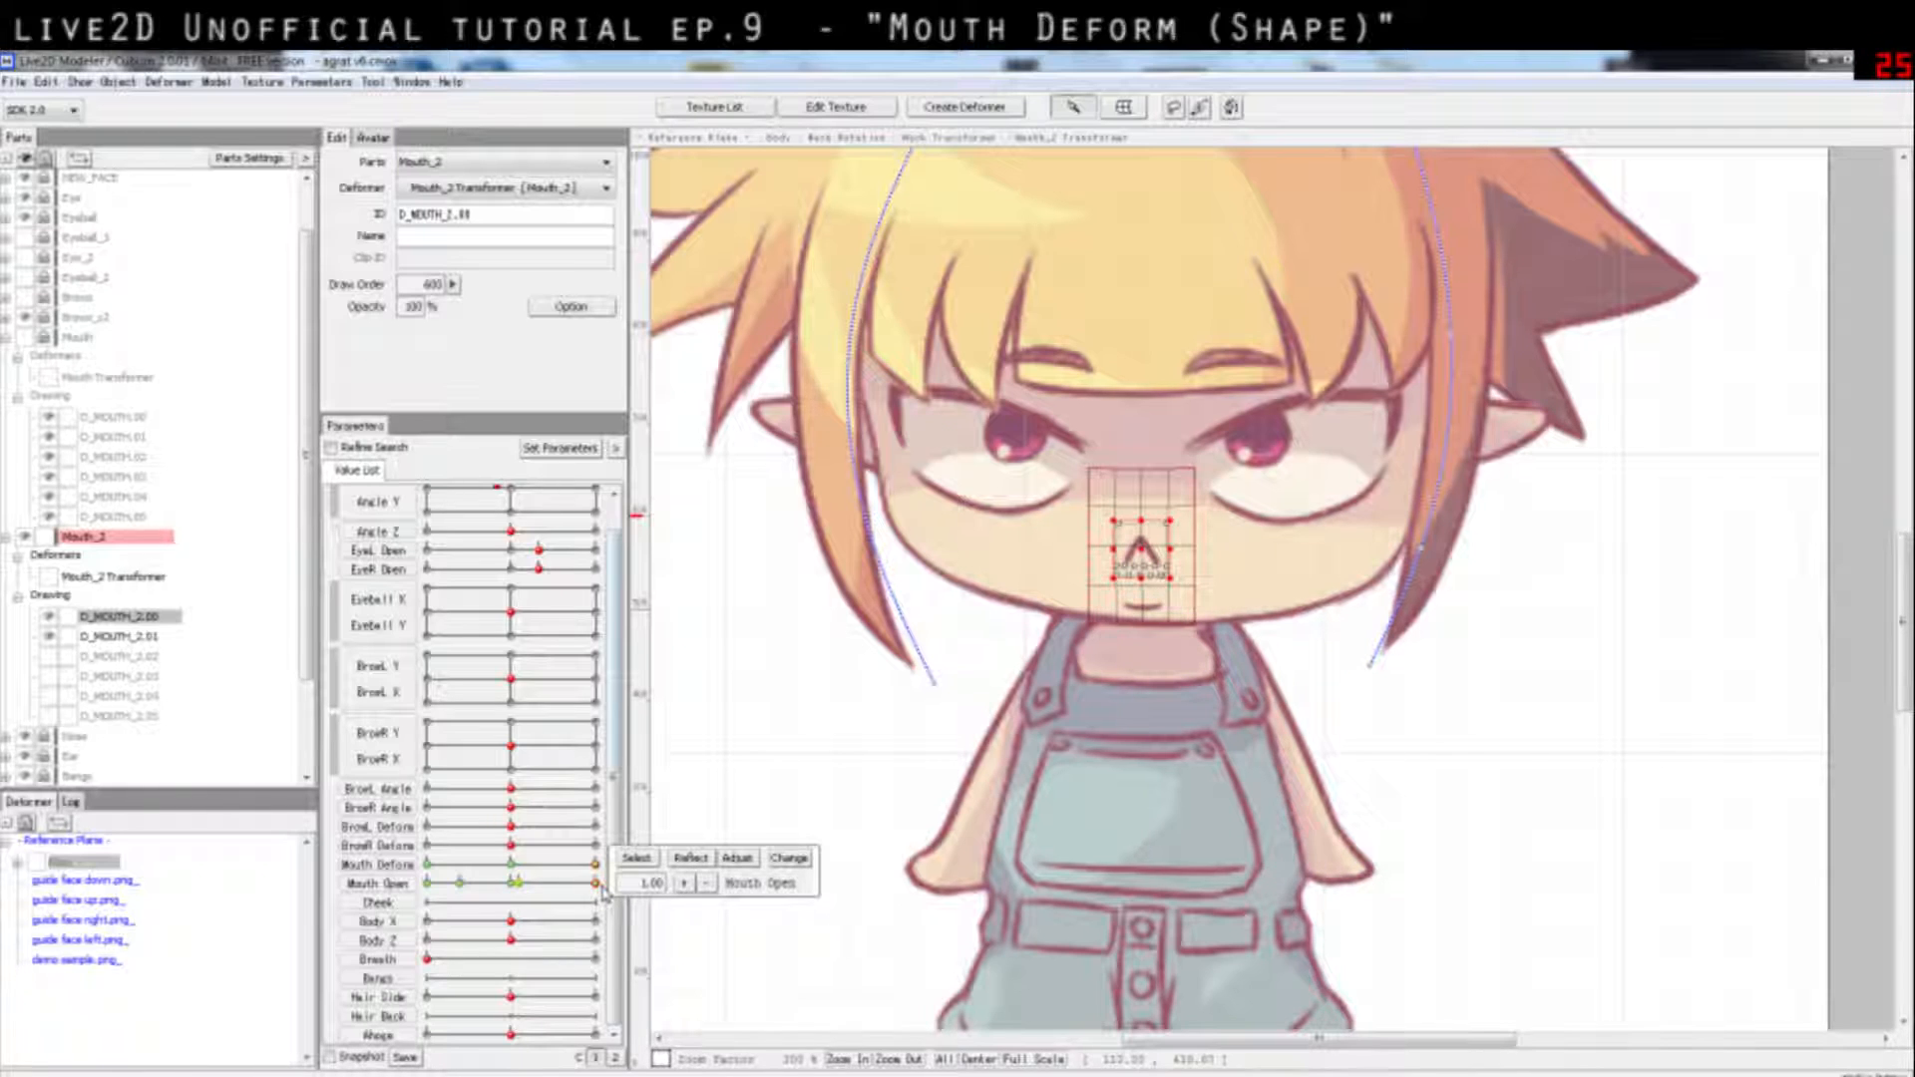
Step: Compare the closely spaced 0.50 and 0.55 positions of Mouth Open and delete the 0.55 key for D_MOUTH_2.00
click(523, 886)
click(515, 885)
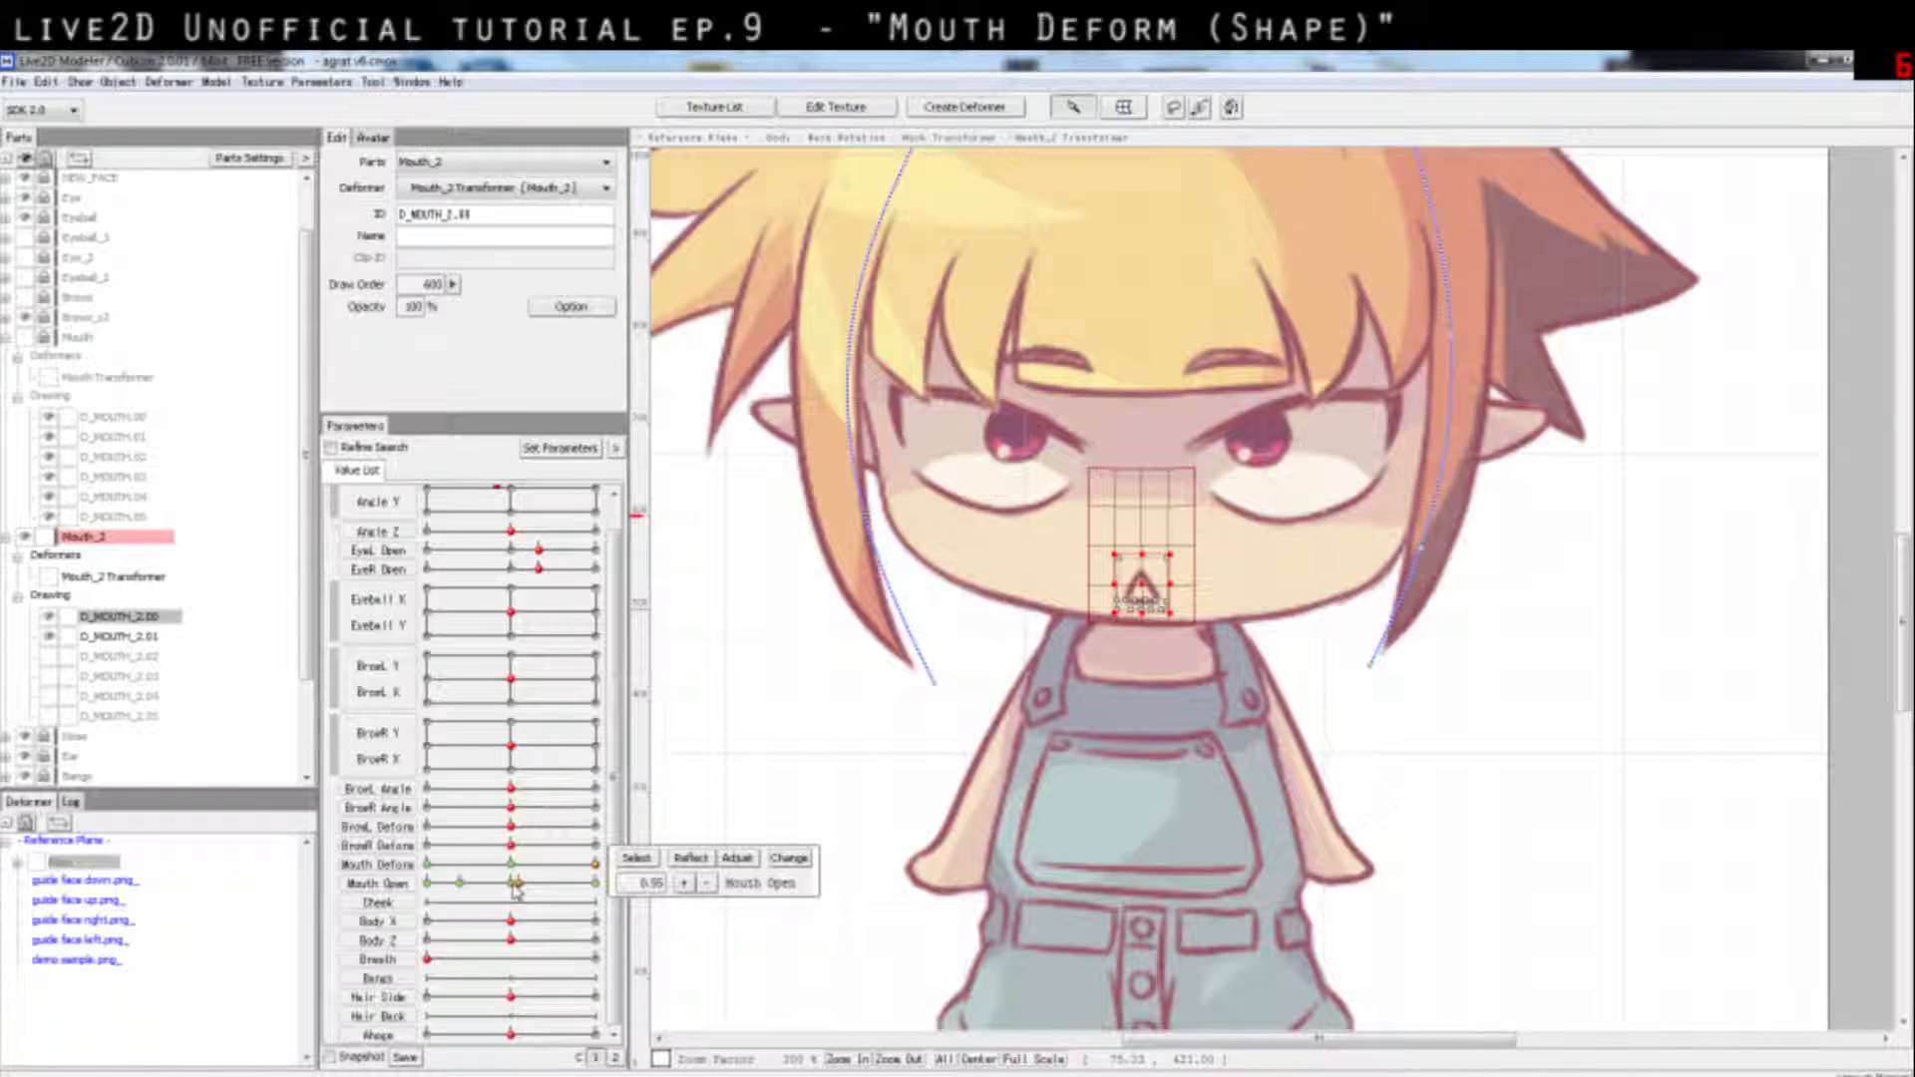
mouse_move(513, 888)
mouse_down()
mouse_move(554, 888)
mouse_move(530, 888)
mouse_up()
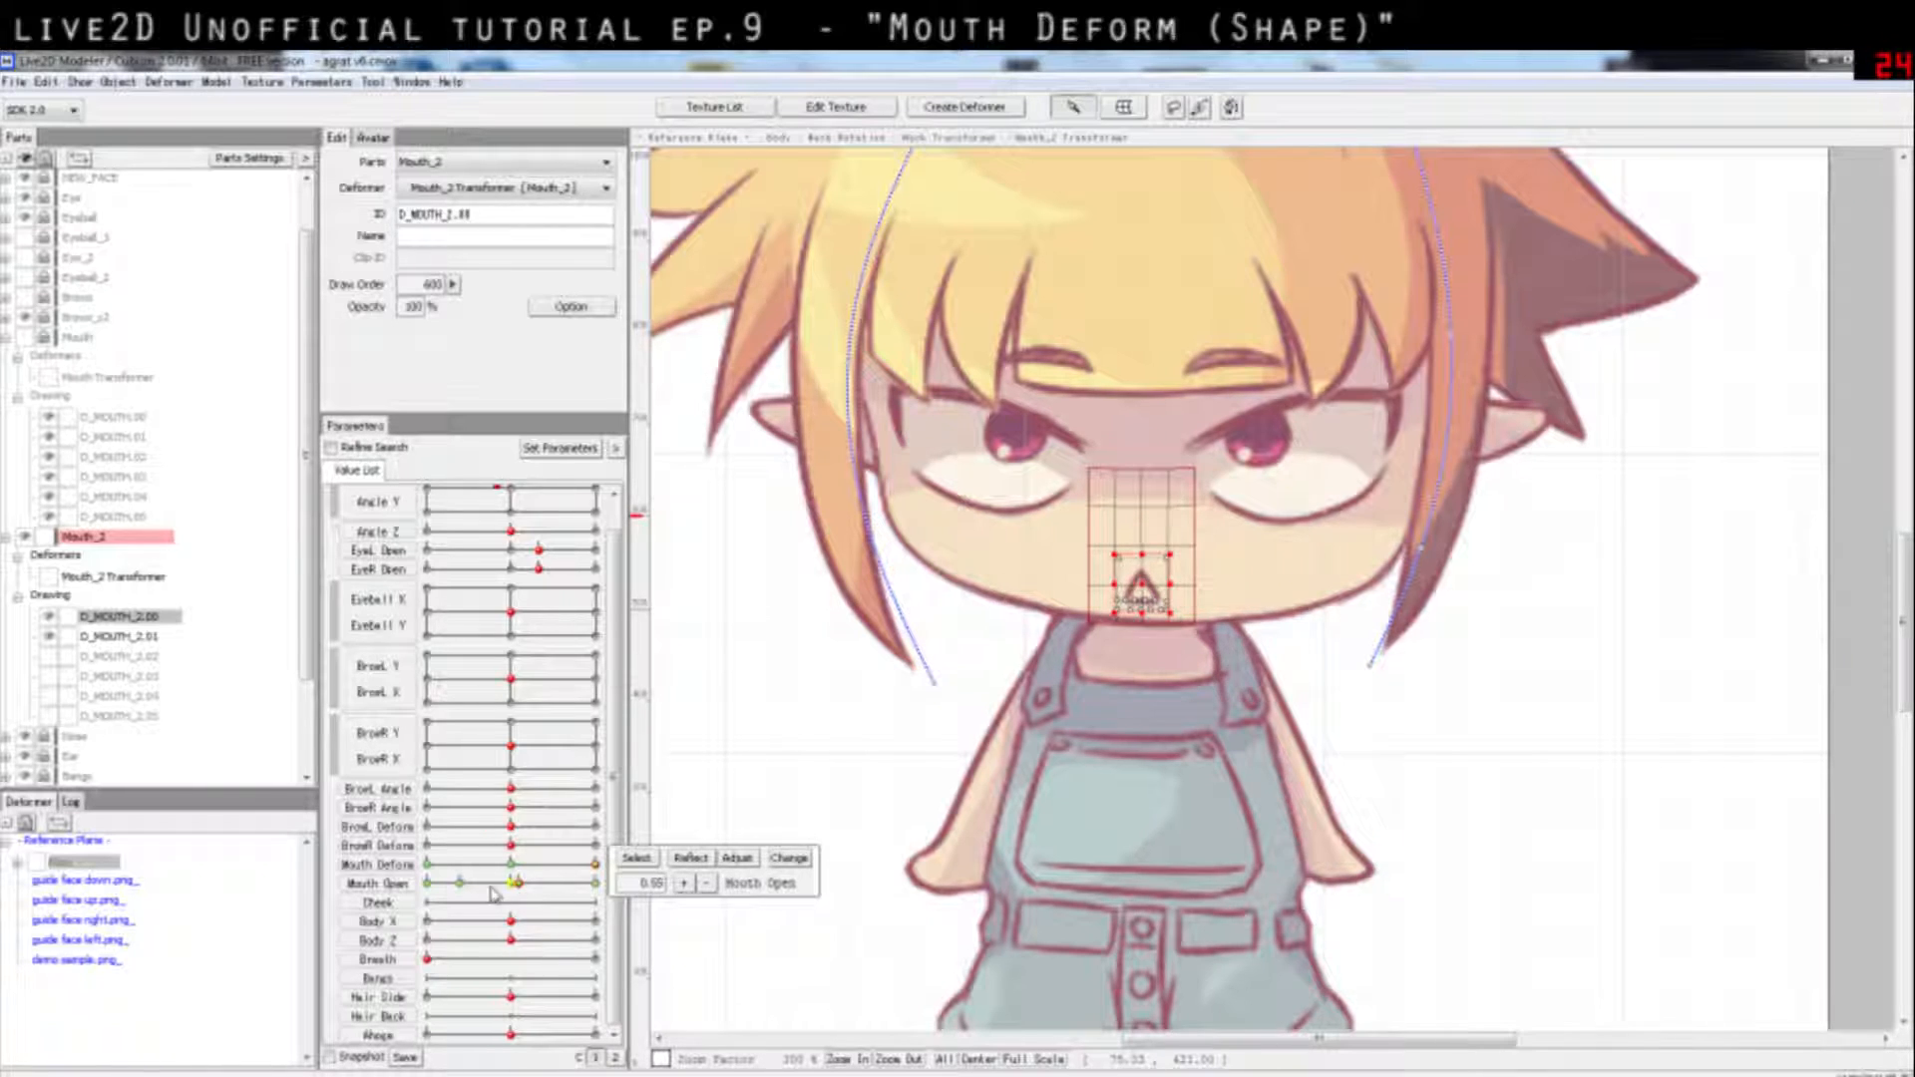
double_click(399, 886)
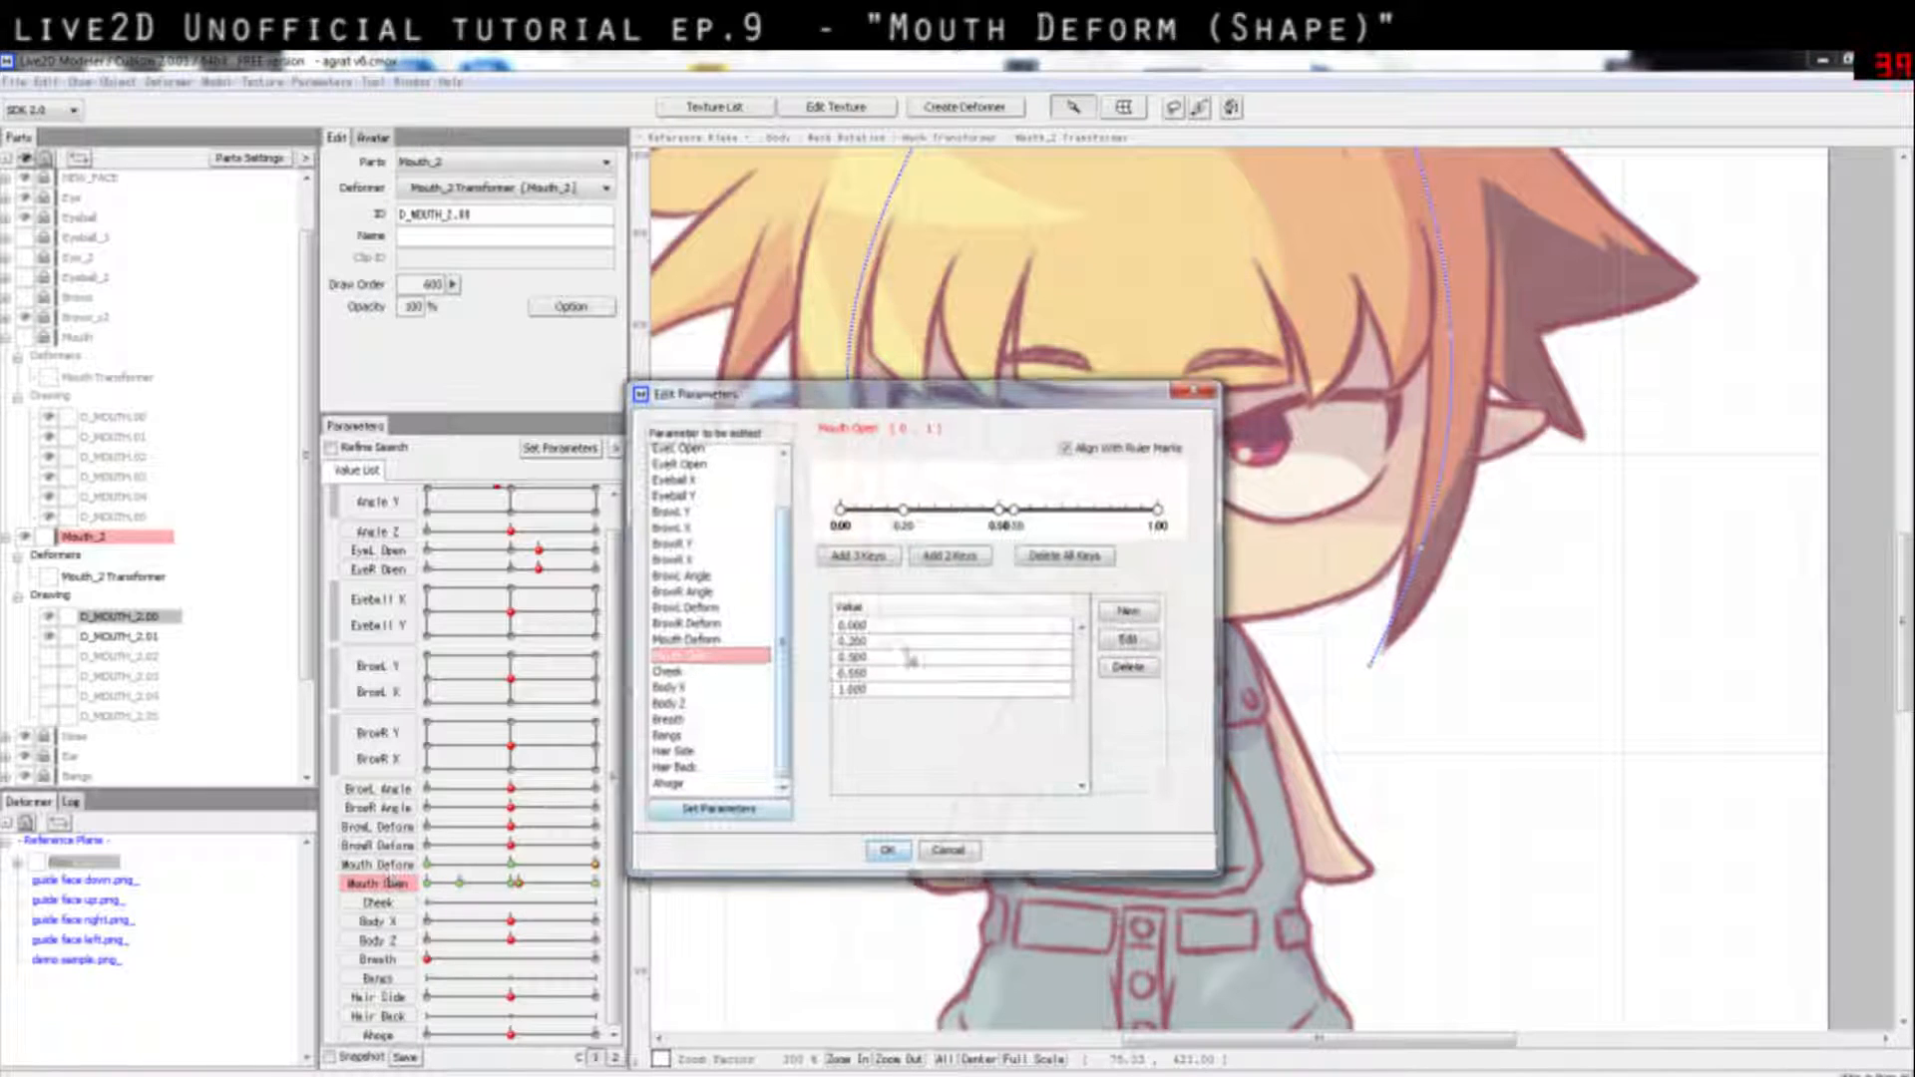
click(897, 674)
key(Delete)
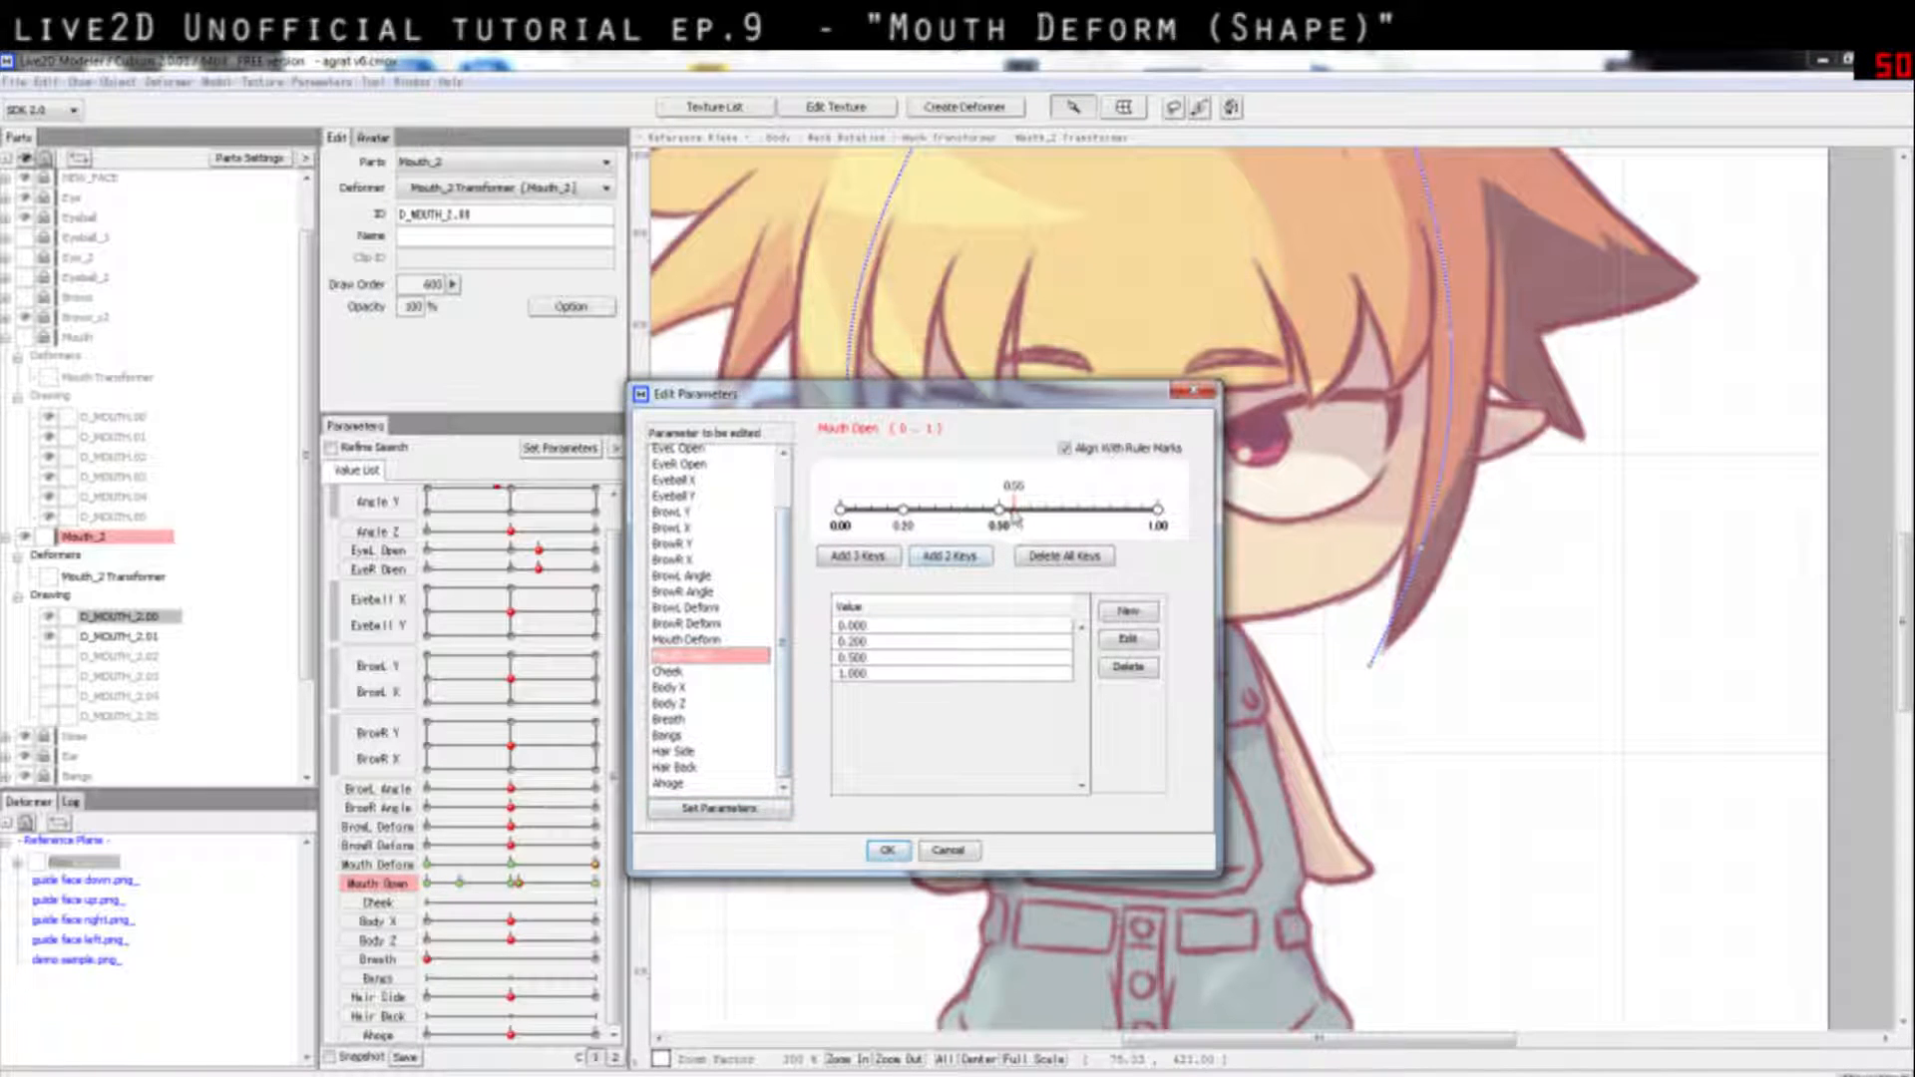
click(888, 851)
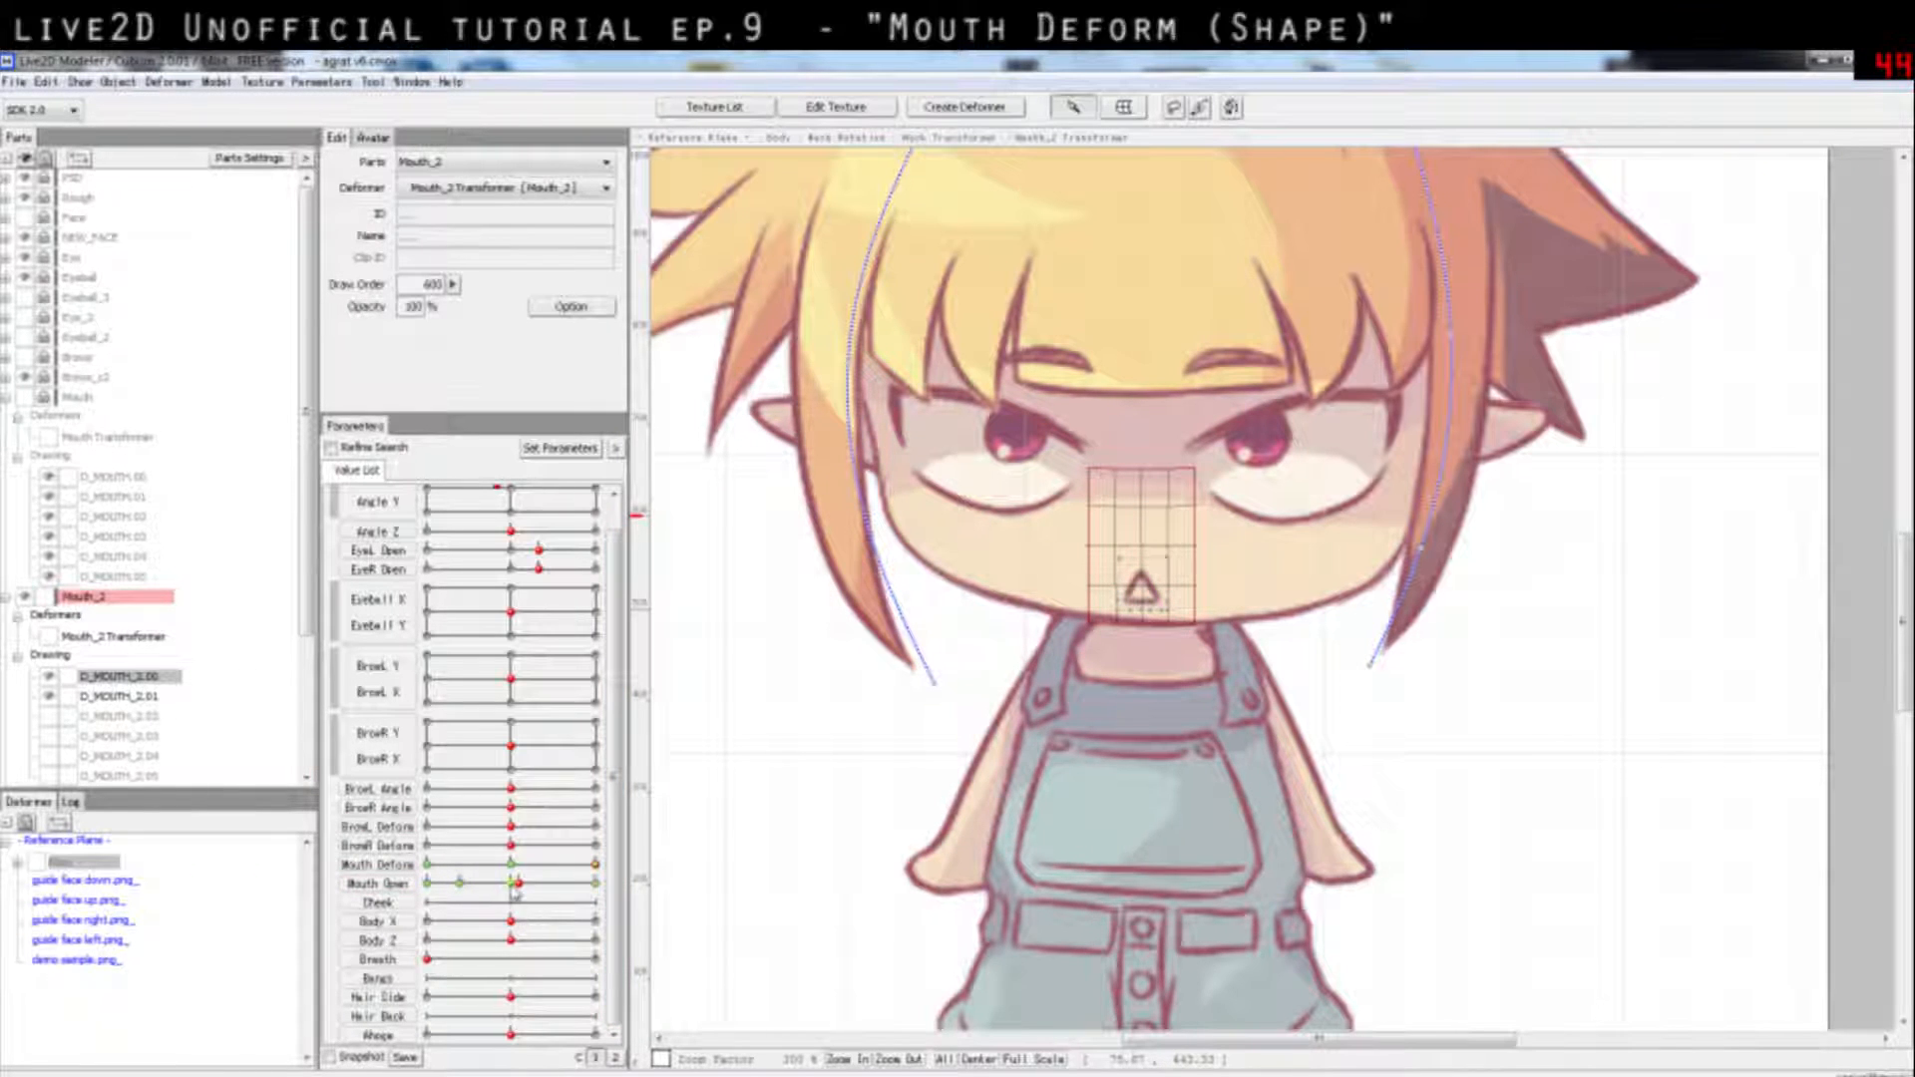
Step: Check the mouth at Mouth Open 0.50 and return the parameter to exactly 0.00 for D_MOUTH_2.00
mouse_move(515, 887)
mouse_down()
mouse_move(611, 890)
mouse_move(516, 888)
mouse_move(588, 890)
mouse_move(533, 904)
mouse_move(515, 891)
mouse_move(589, 886)
mouse_move(518, 886)
mouse_move(523, 908)
mouse_move(589, 882)
mouse_move(545, 910)
mouse_move(599, 893)
mouse_move(518, 894)
mouse_up()
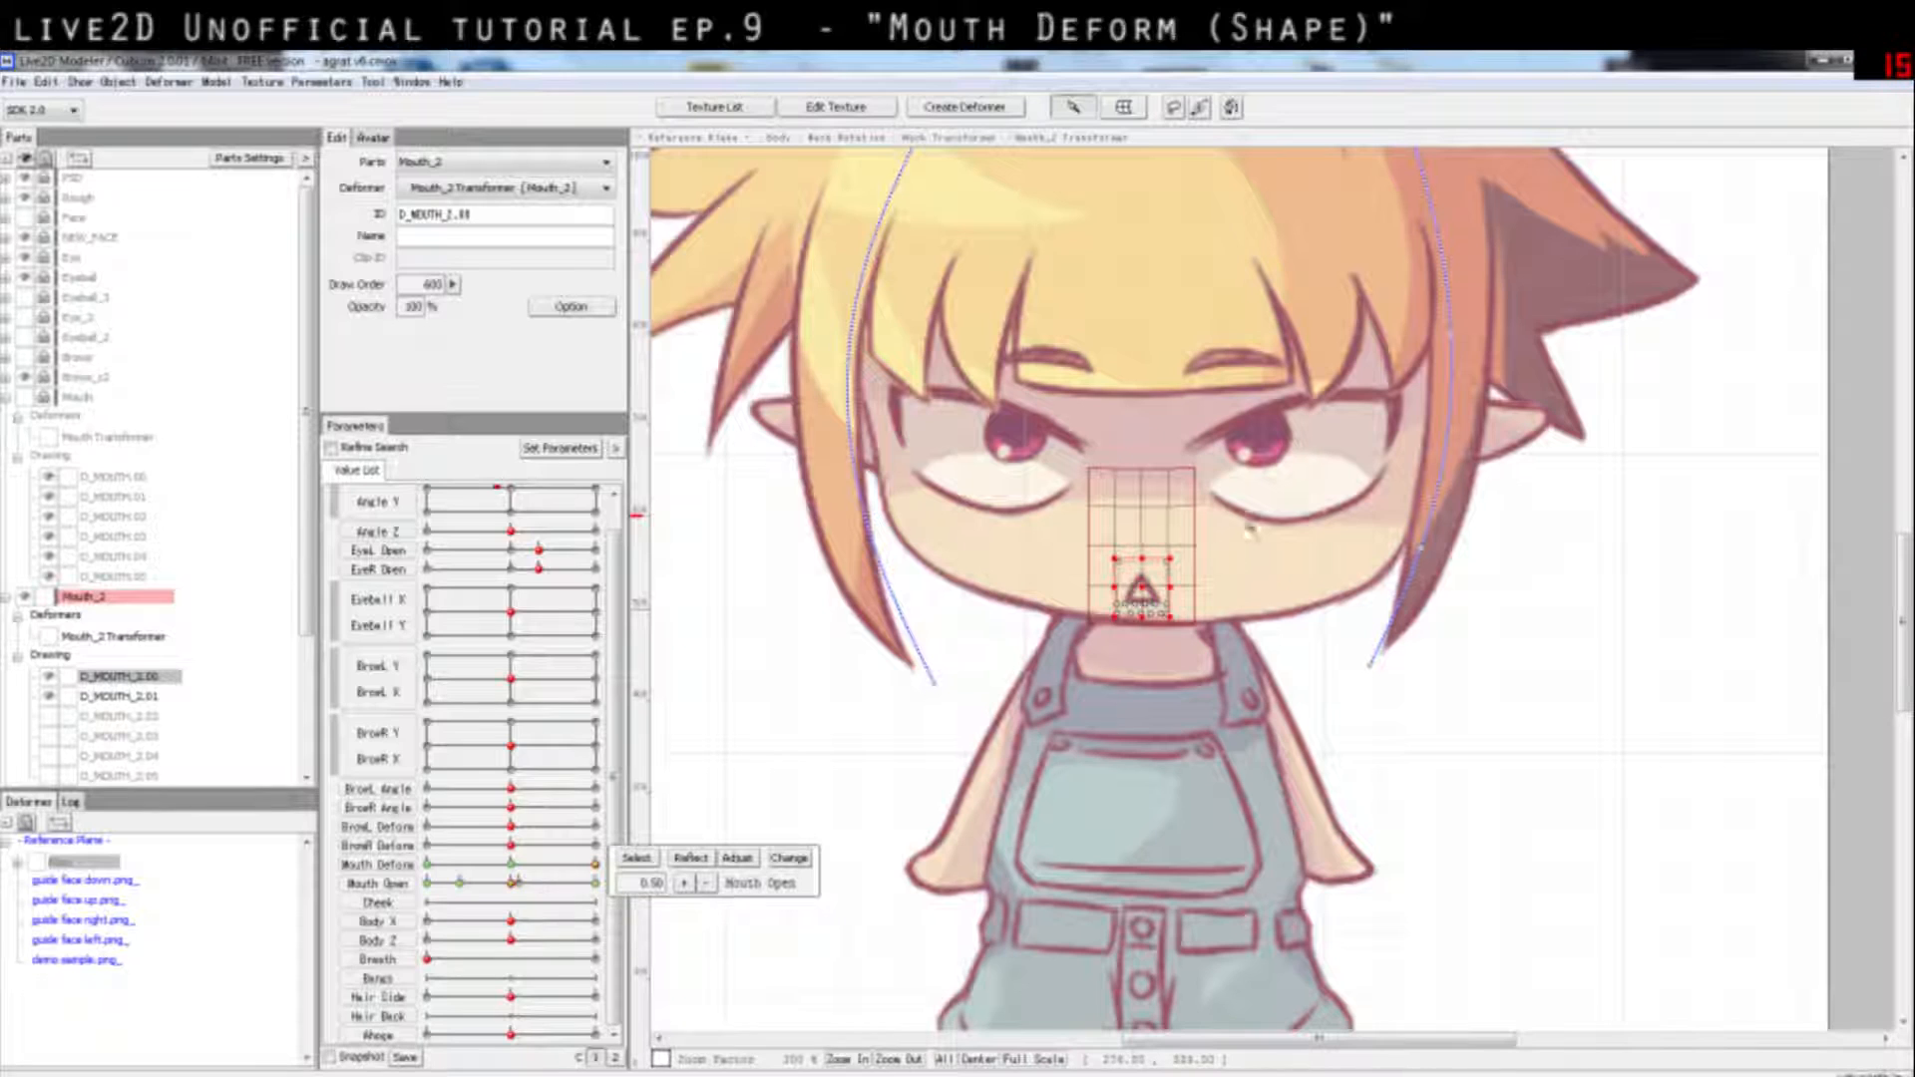
drag(511, 884, 430, 882)
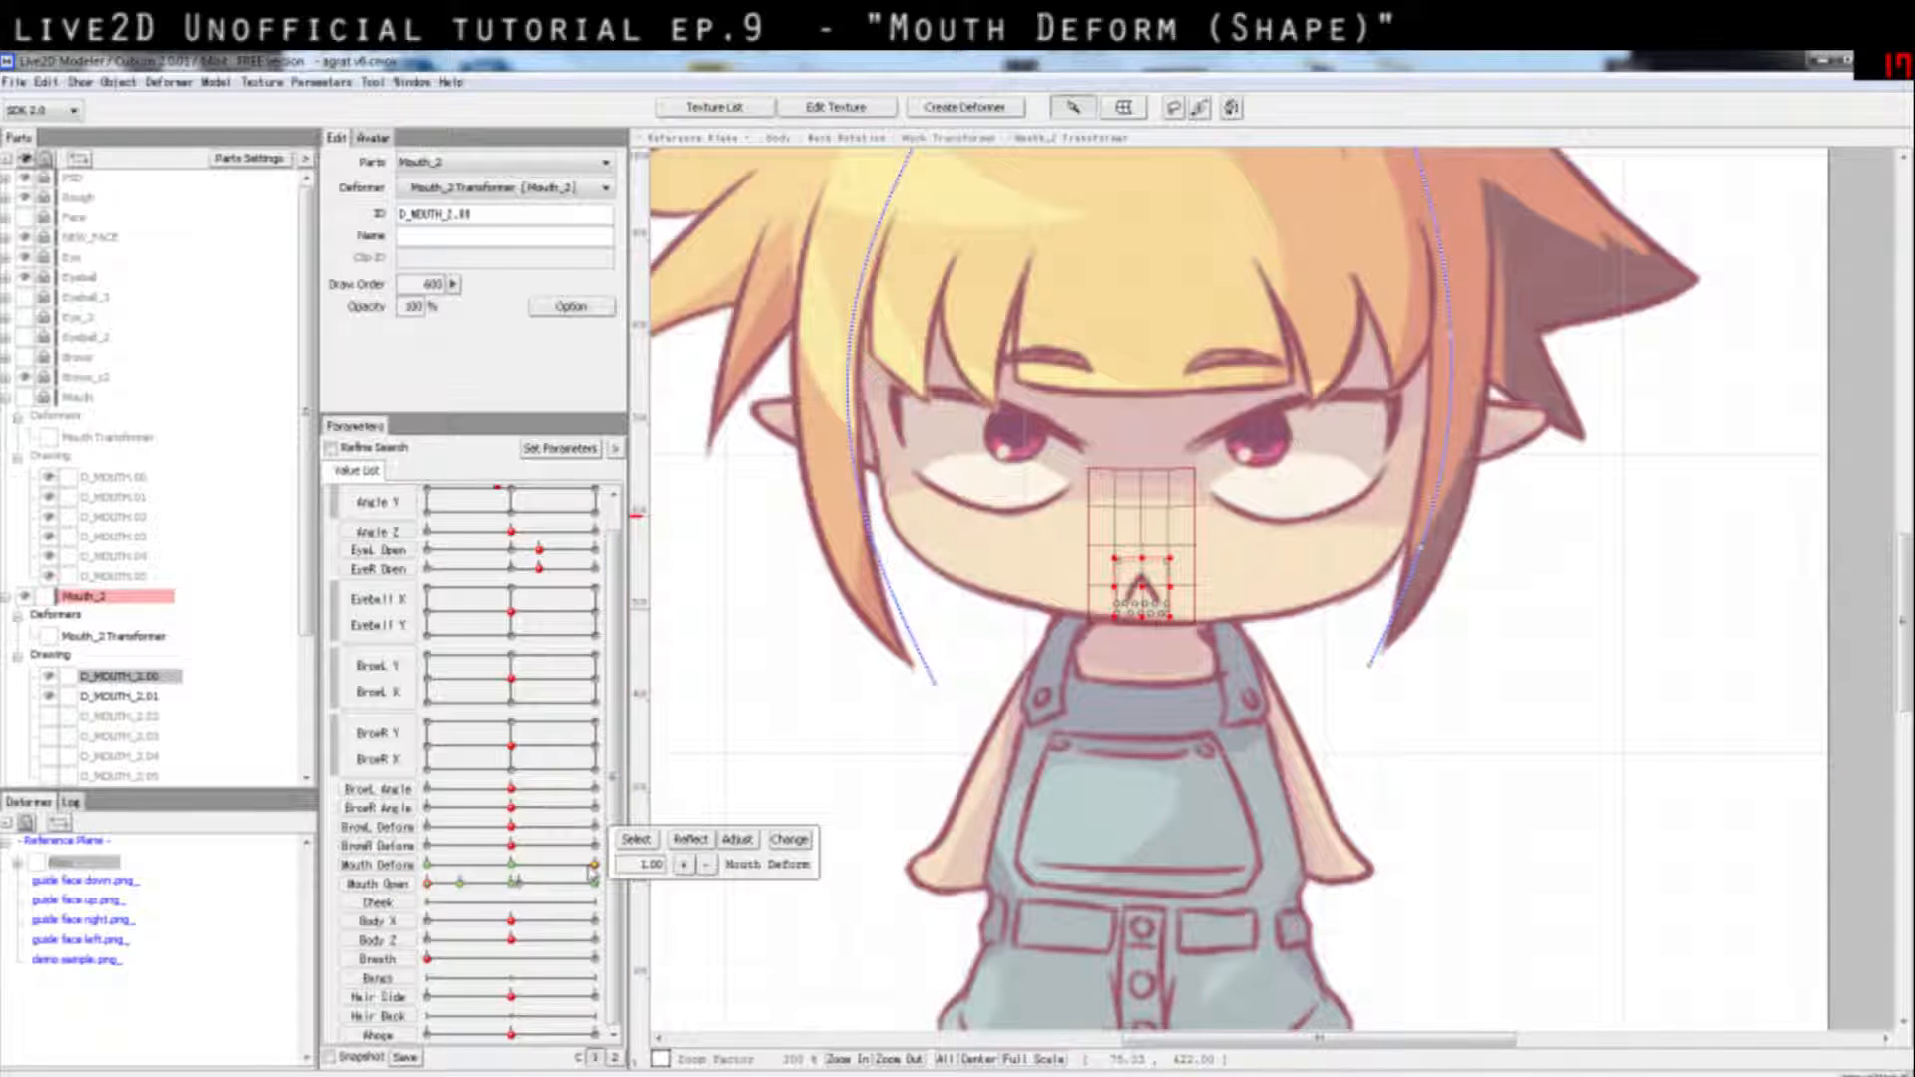
click(431, 887)
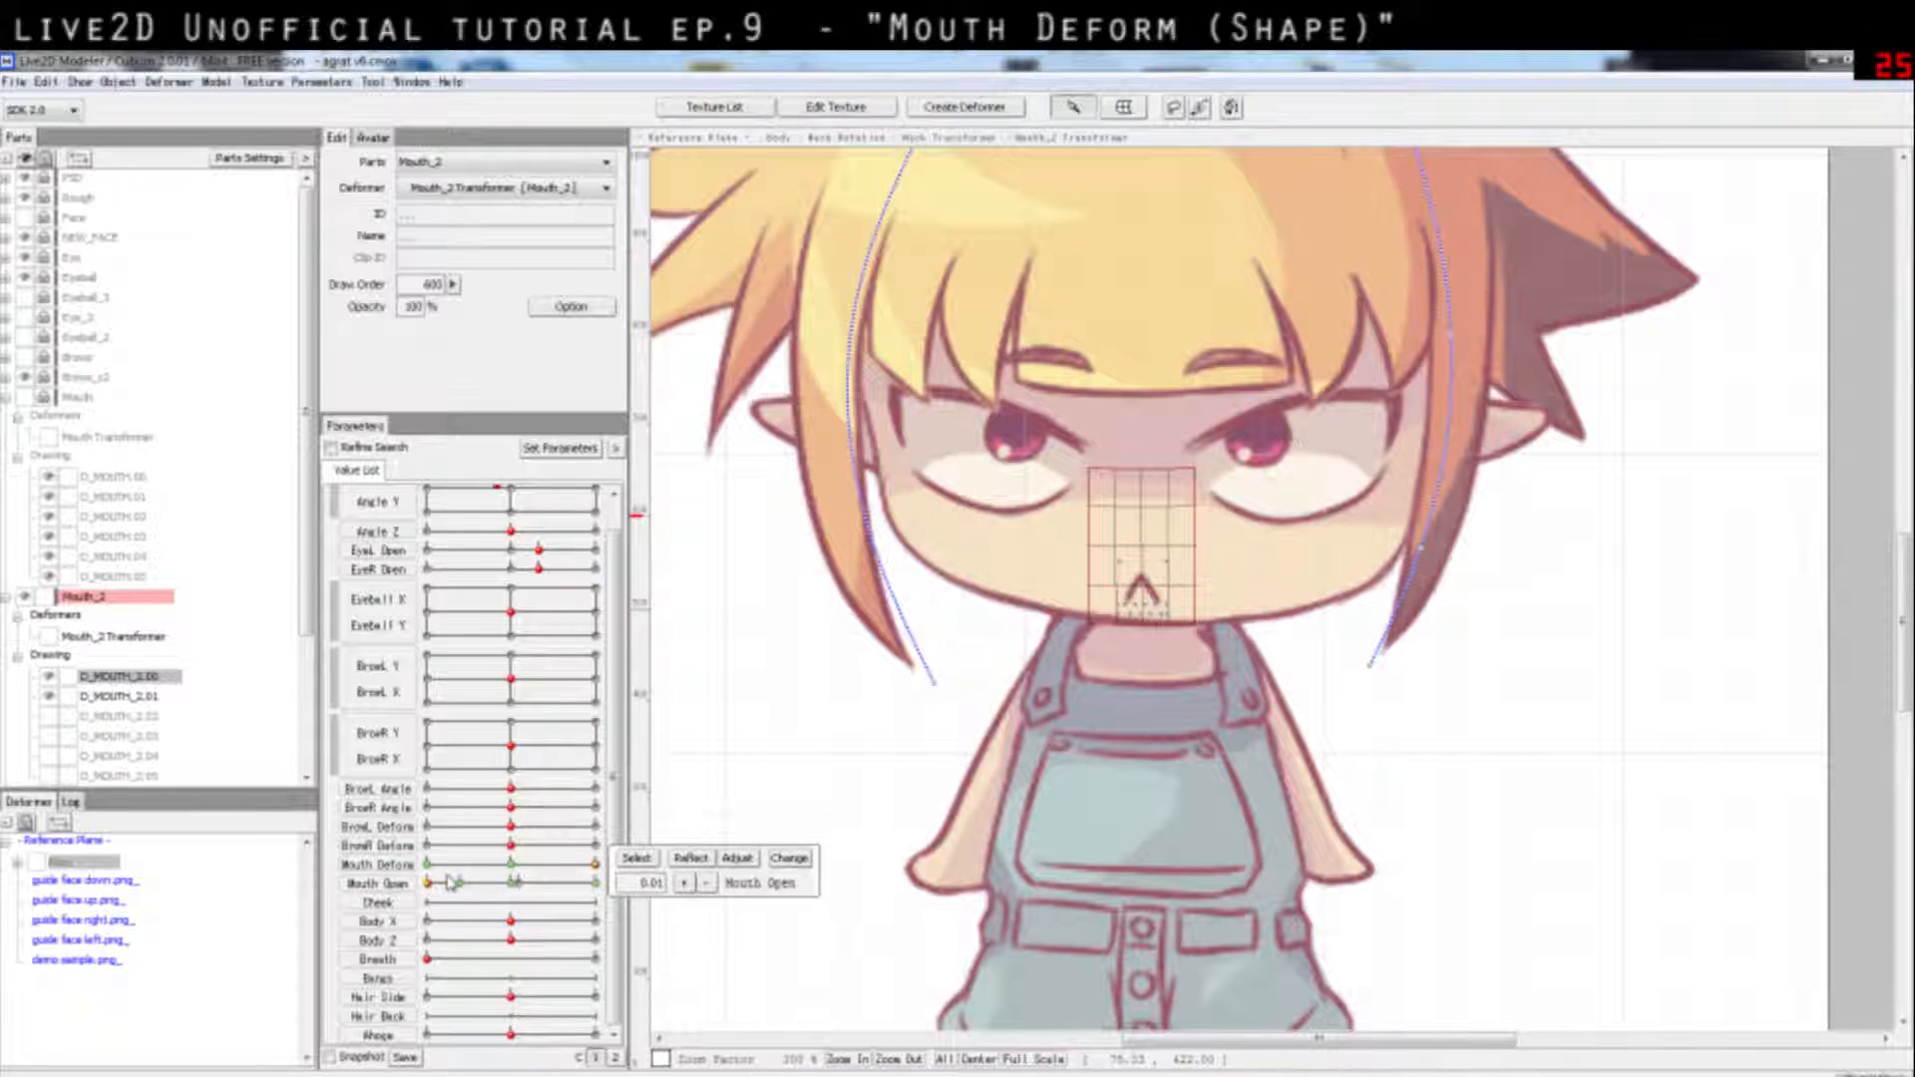
scroll(1327, 592, up, 3)
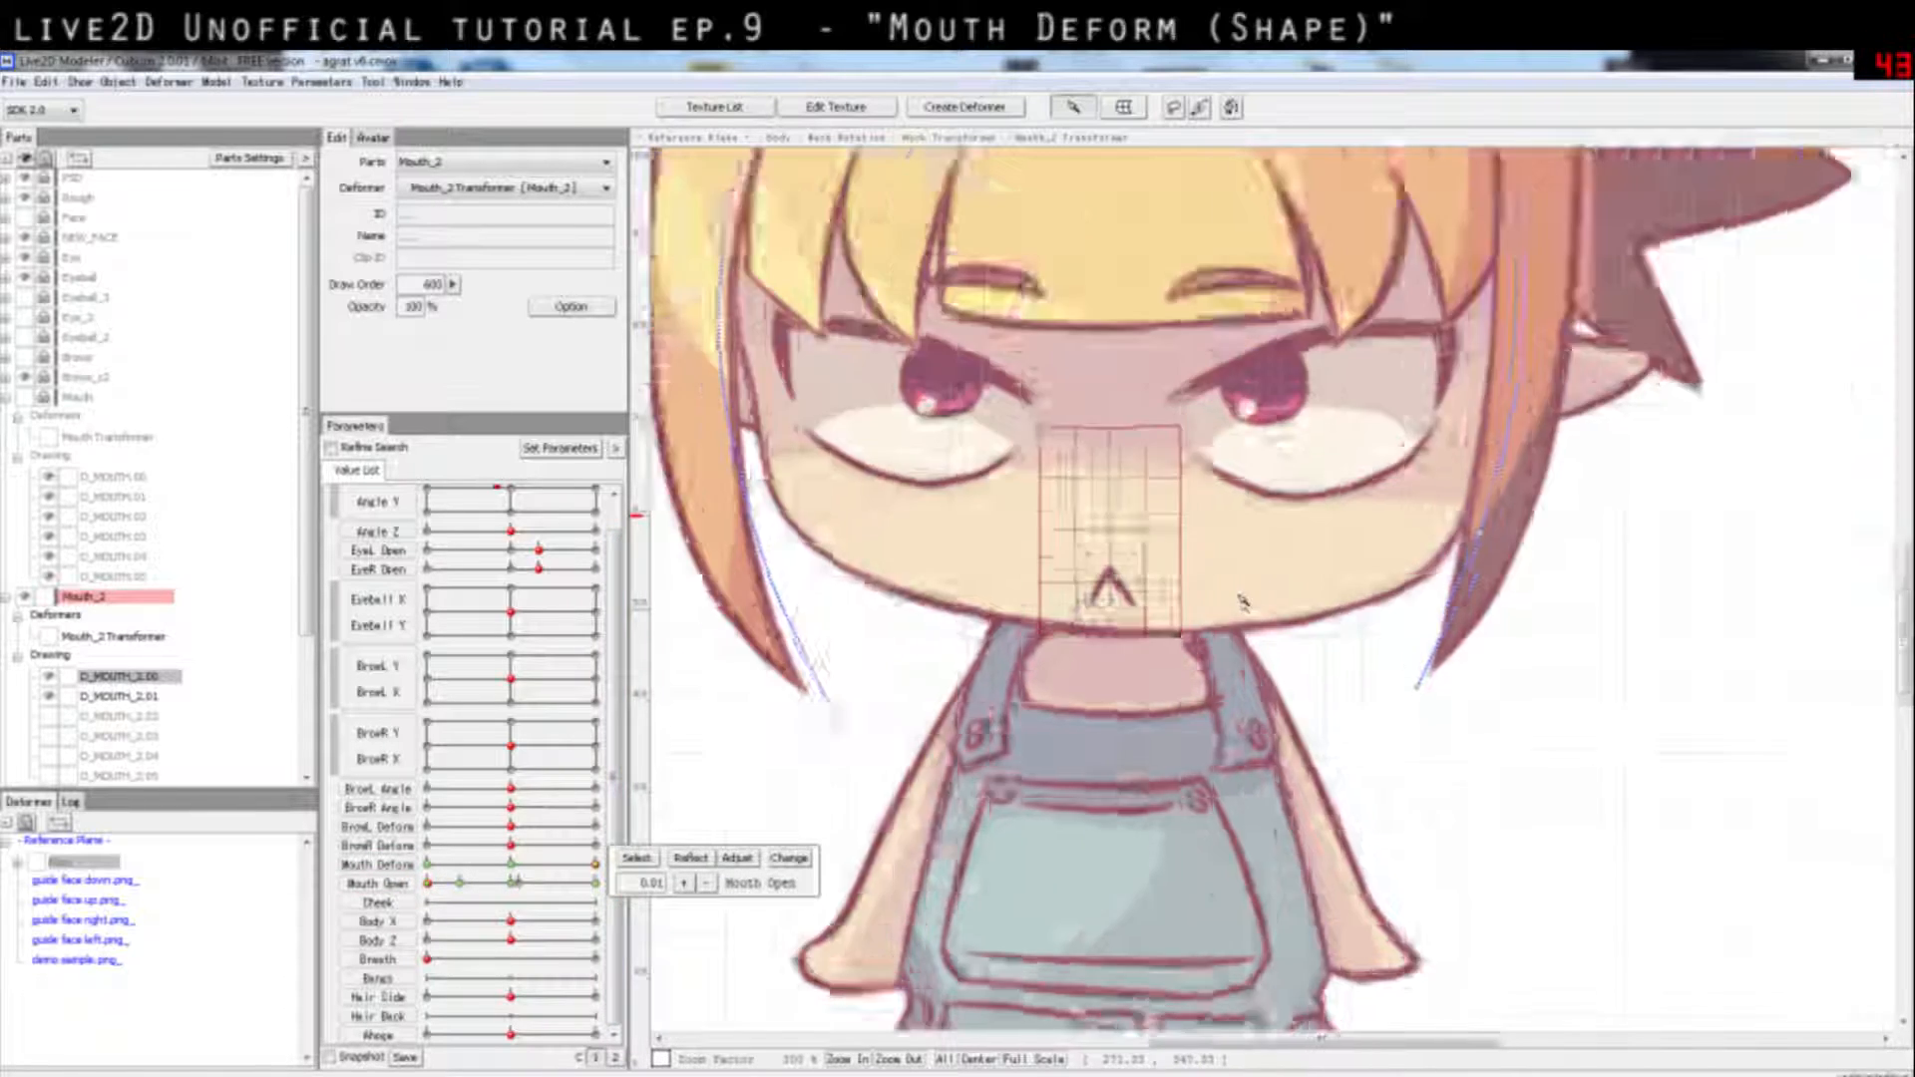
scroll(1296, 597, down, 3)
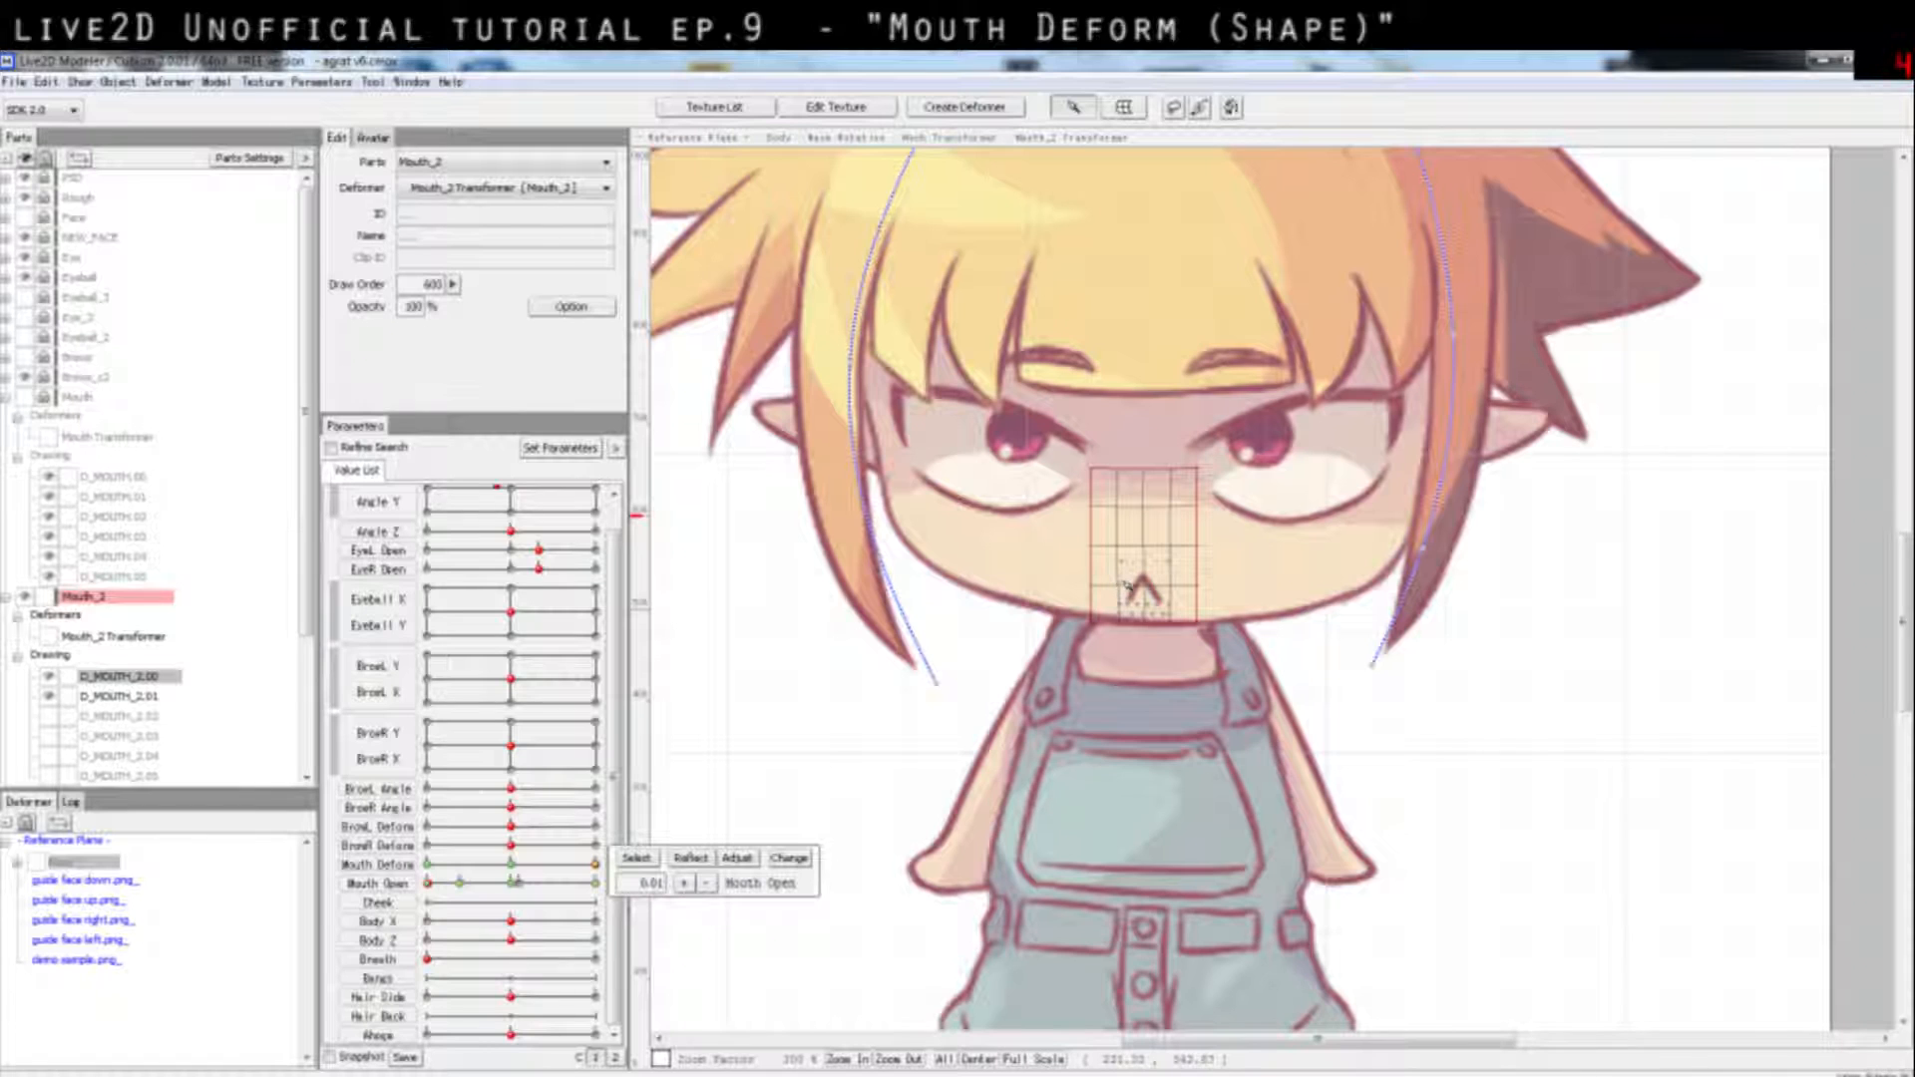
click(427, 883)
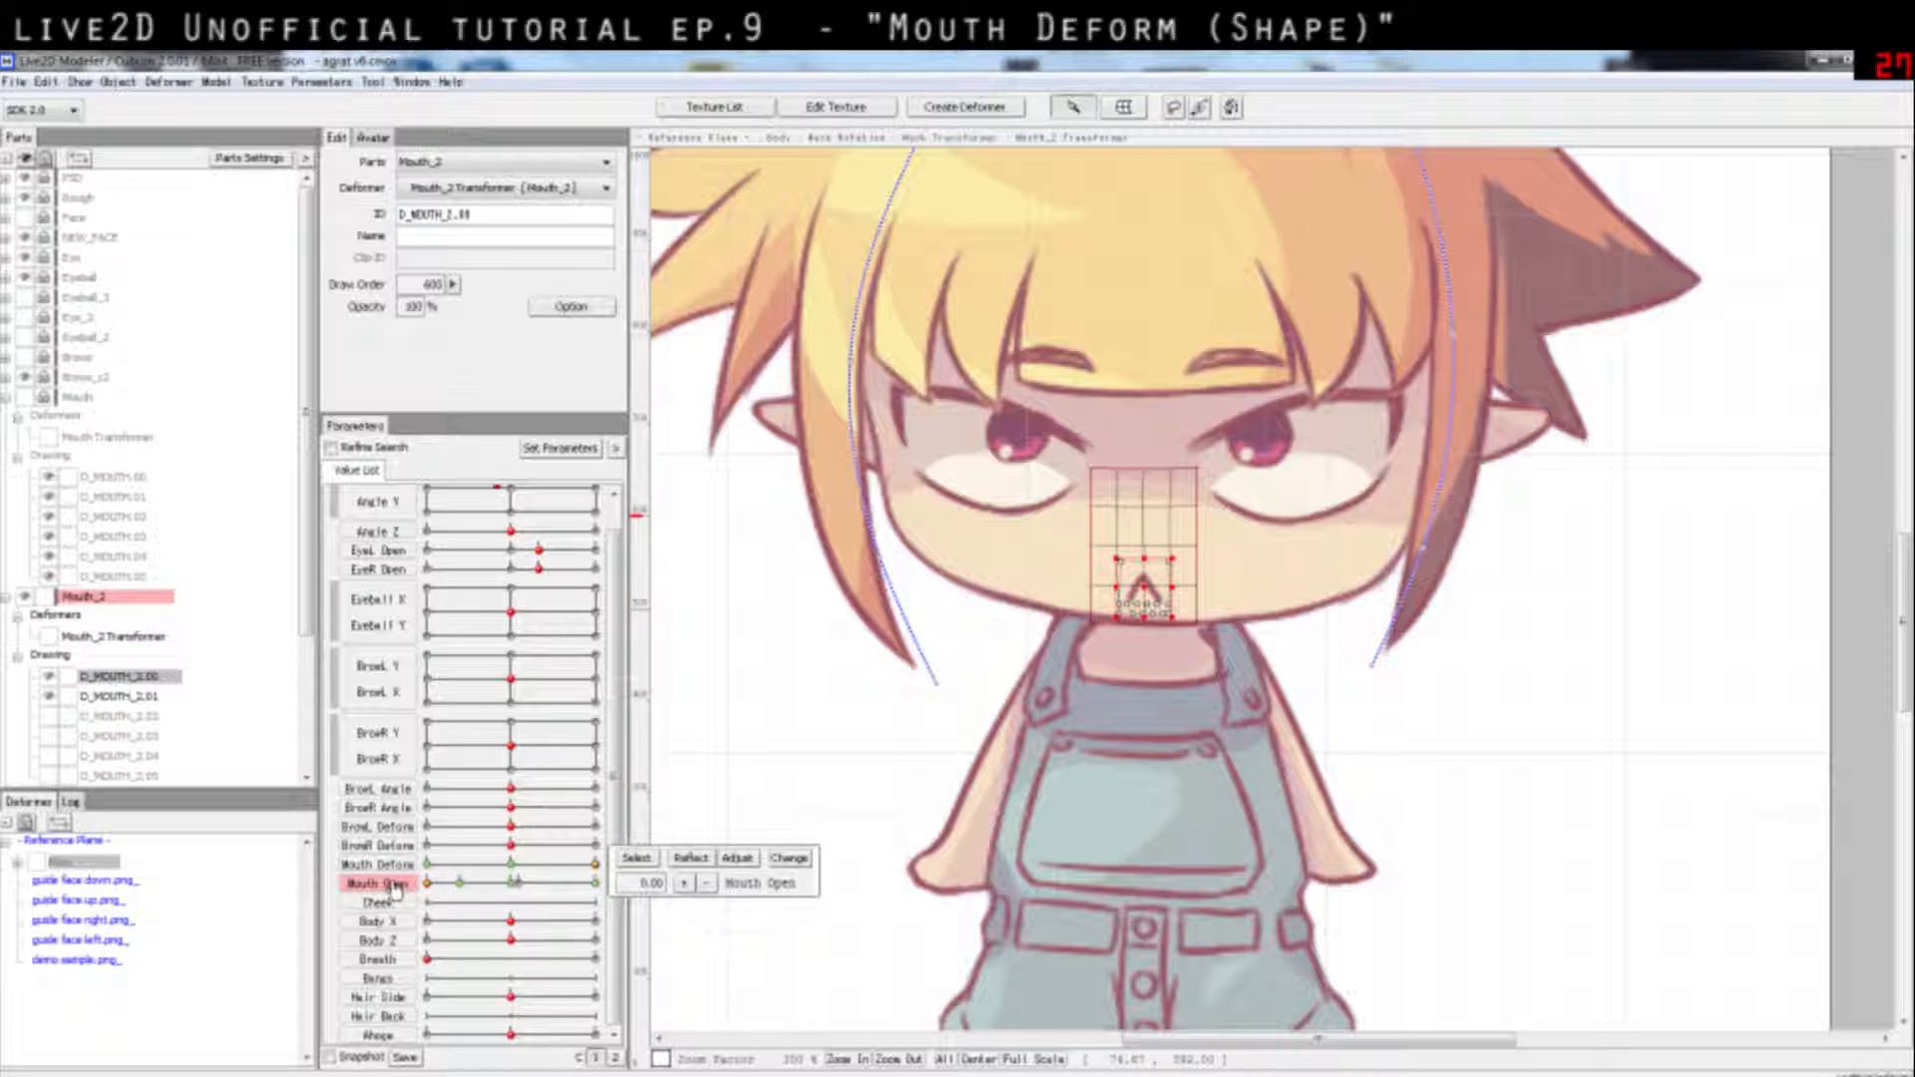
Step: Widen D_MOUTH_2.00 symmetrically to about twice its width at Mouth Deform 1.00 and Mouth Open 0.00, and check it unselected
scroll(1155, 591, up, 2)
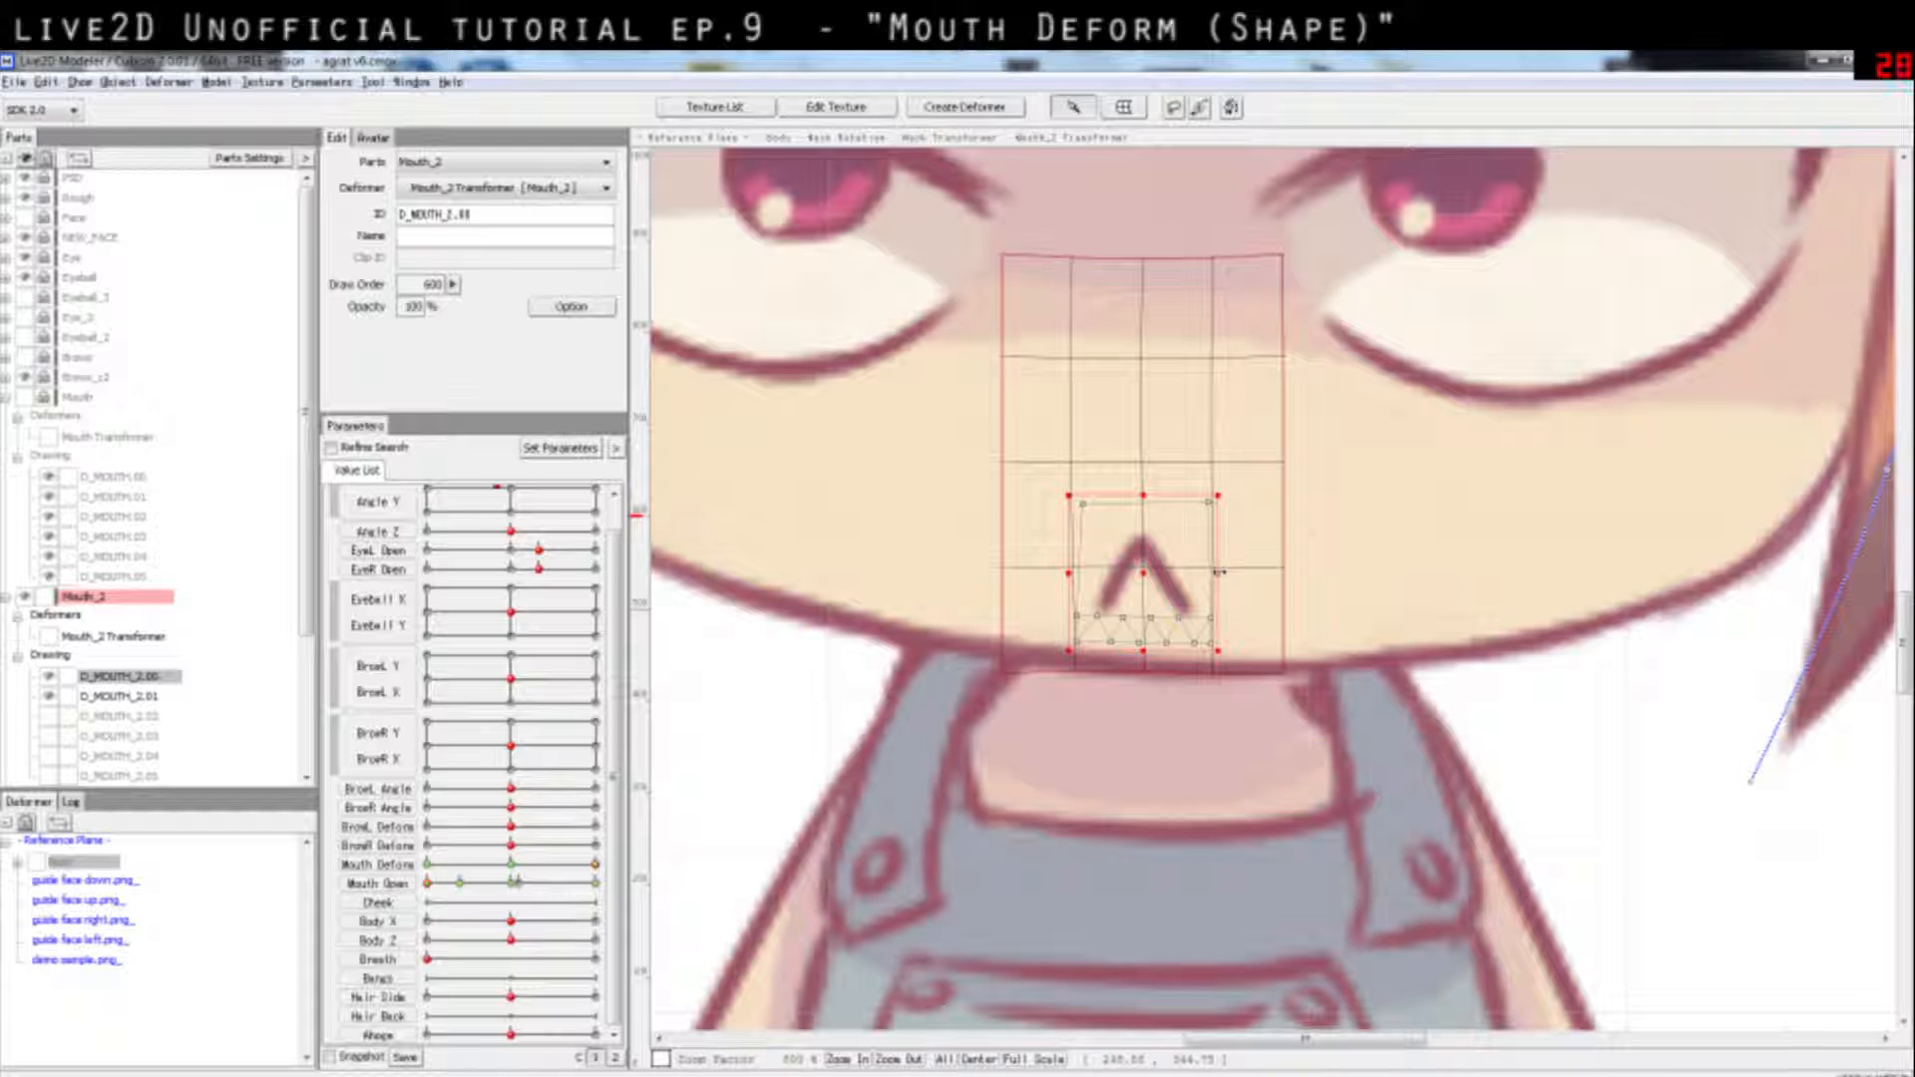
drag(1221, 573, 1295, 579)
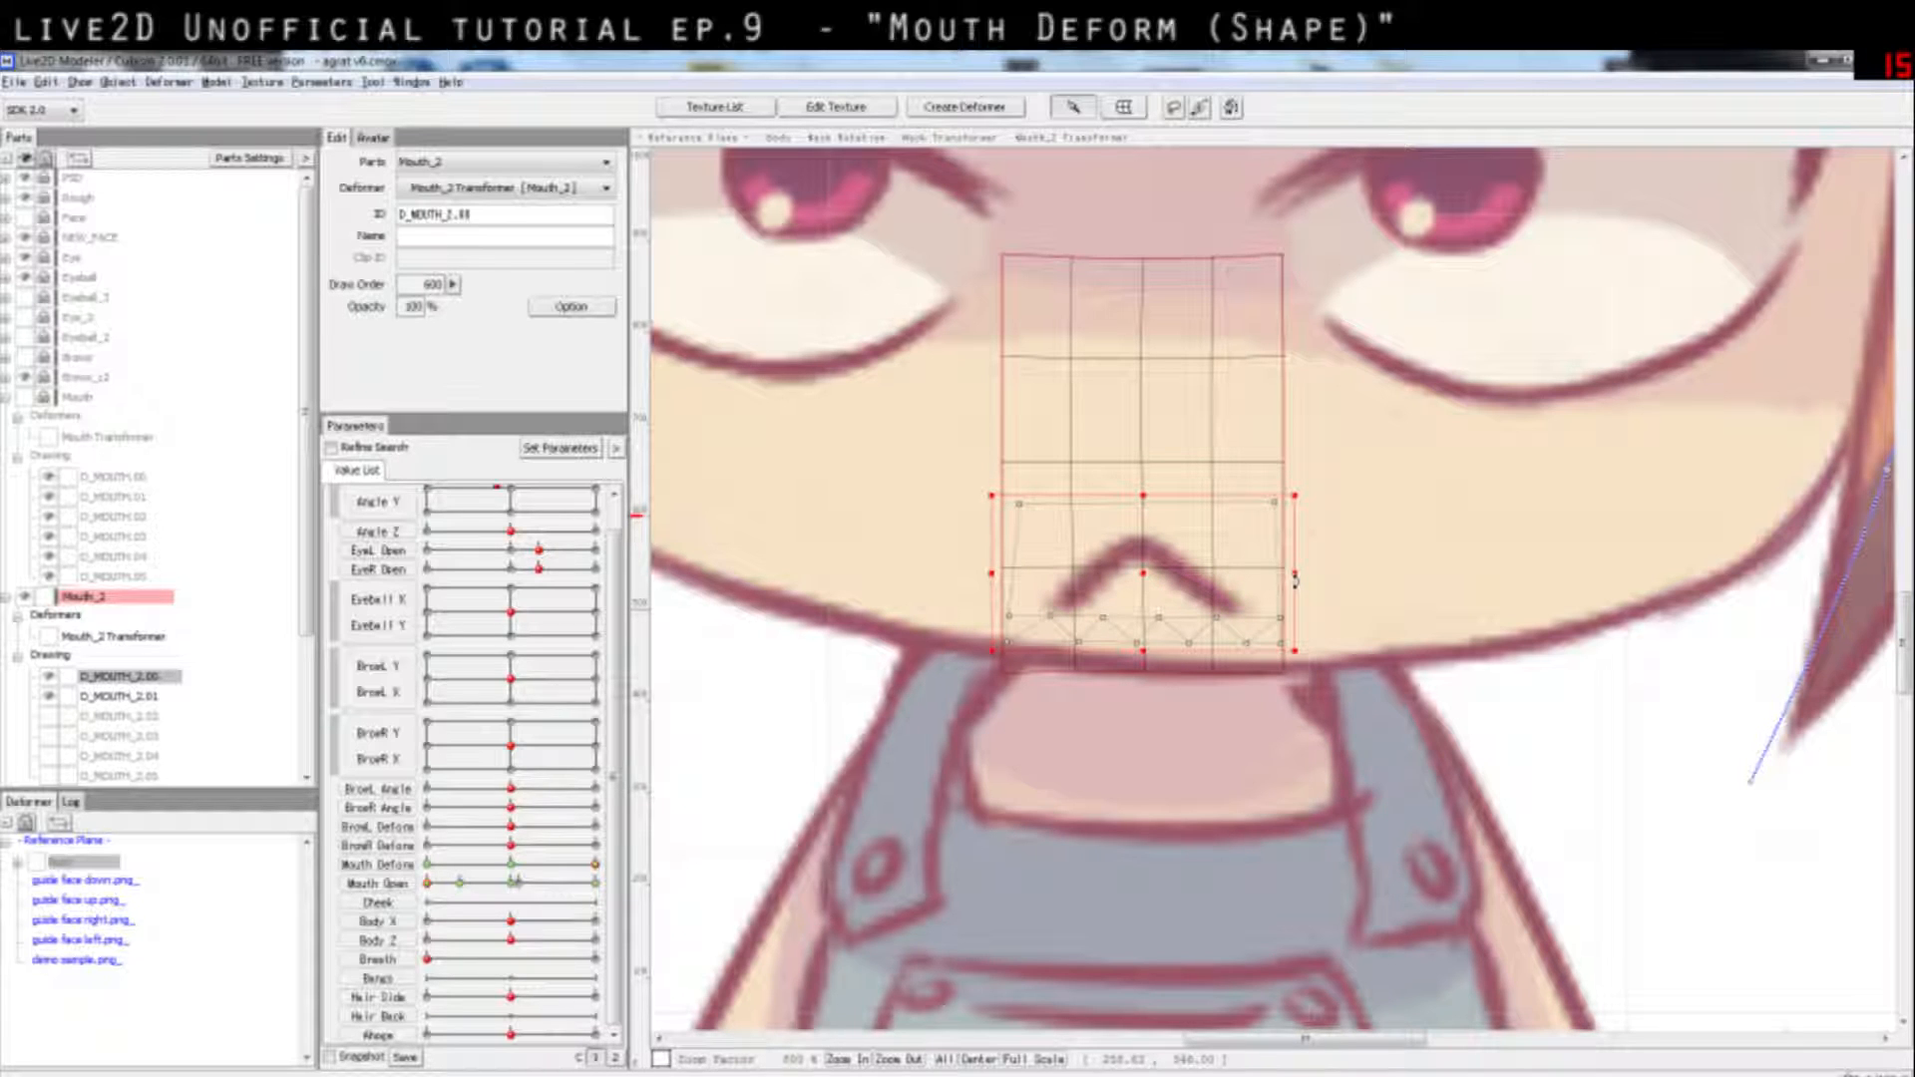
scroll(1295, 579, down, 5)
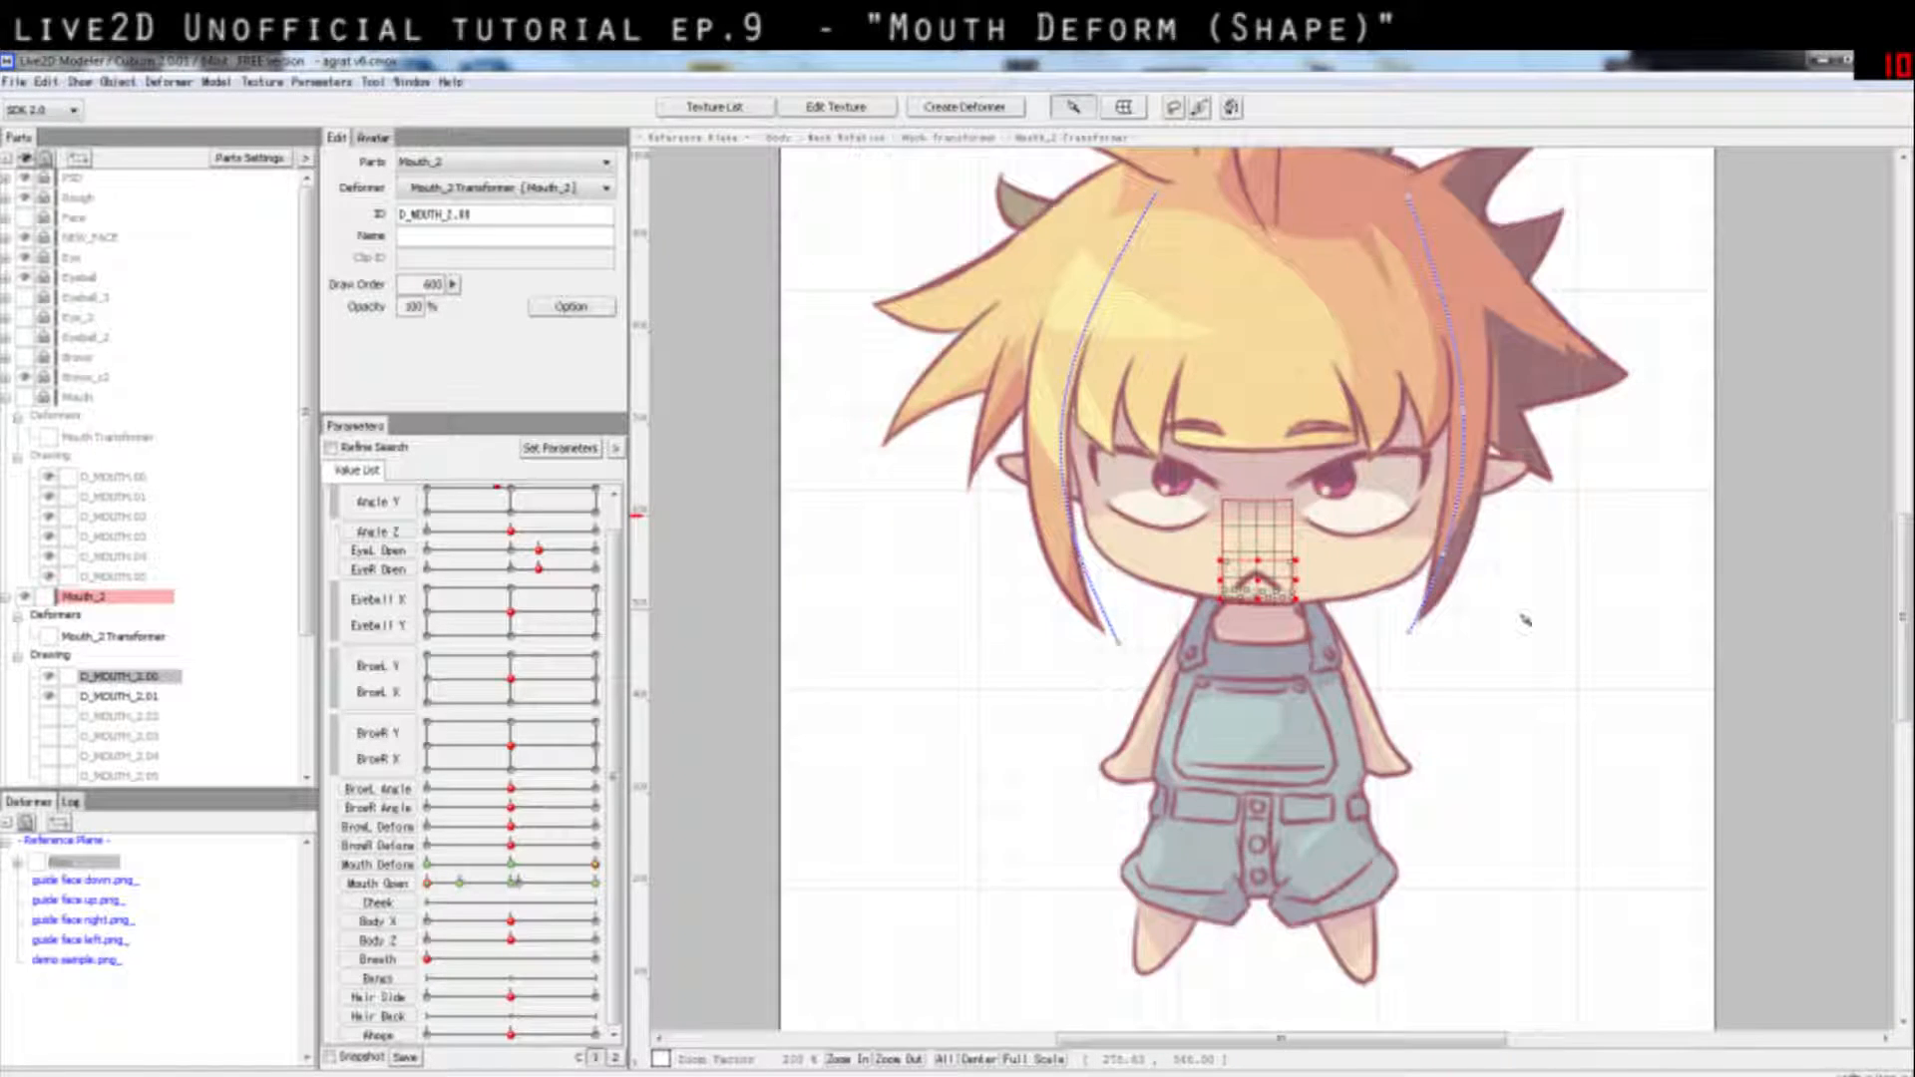
click(1520, 621)
scroll(1520, 621, up, 2)
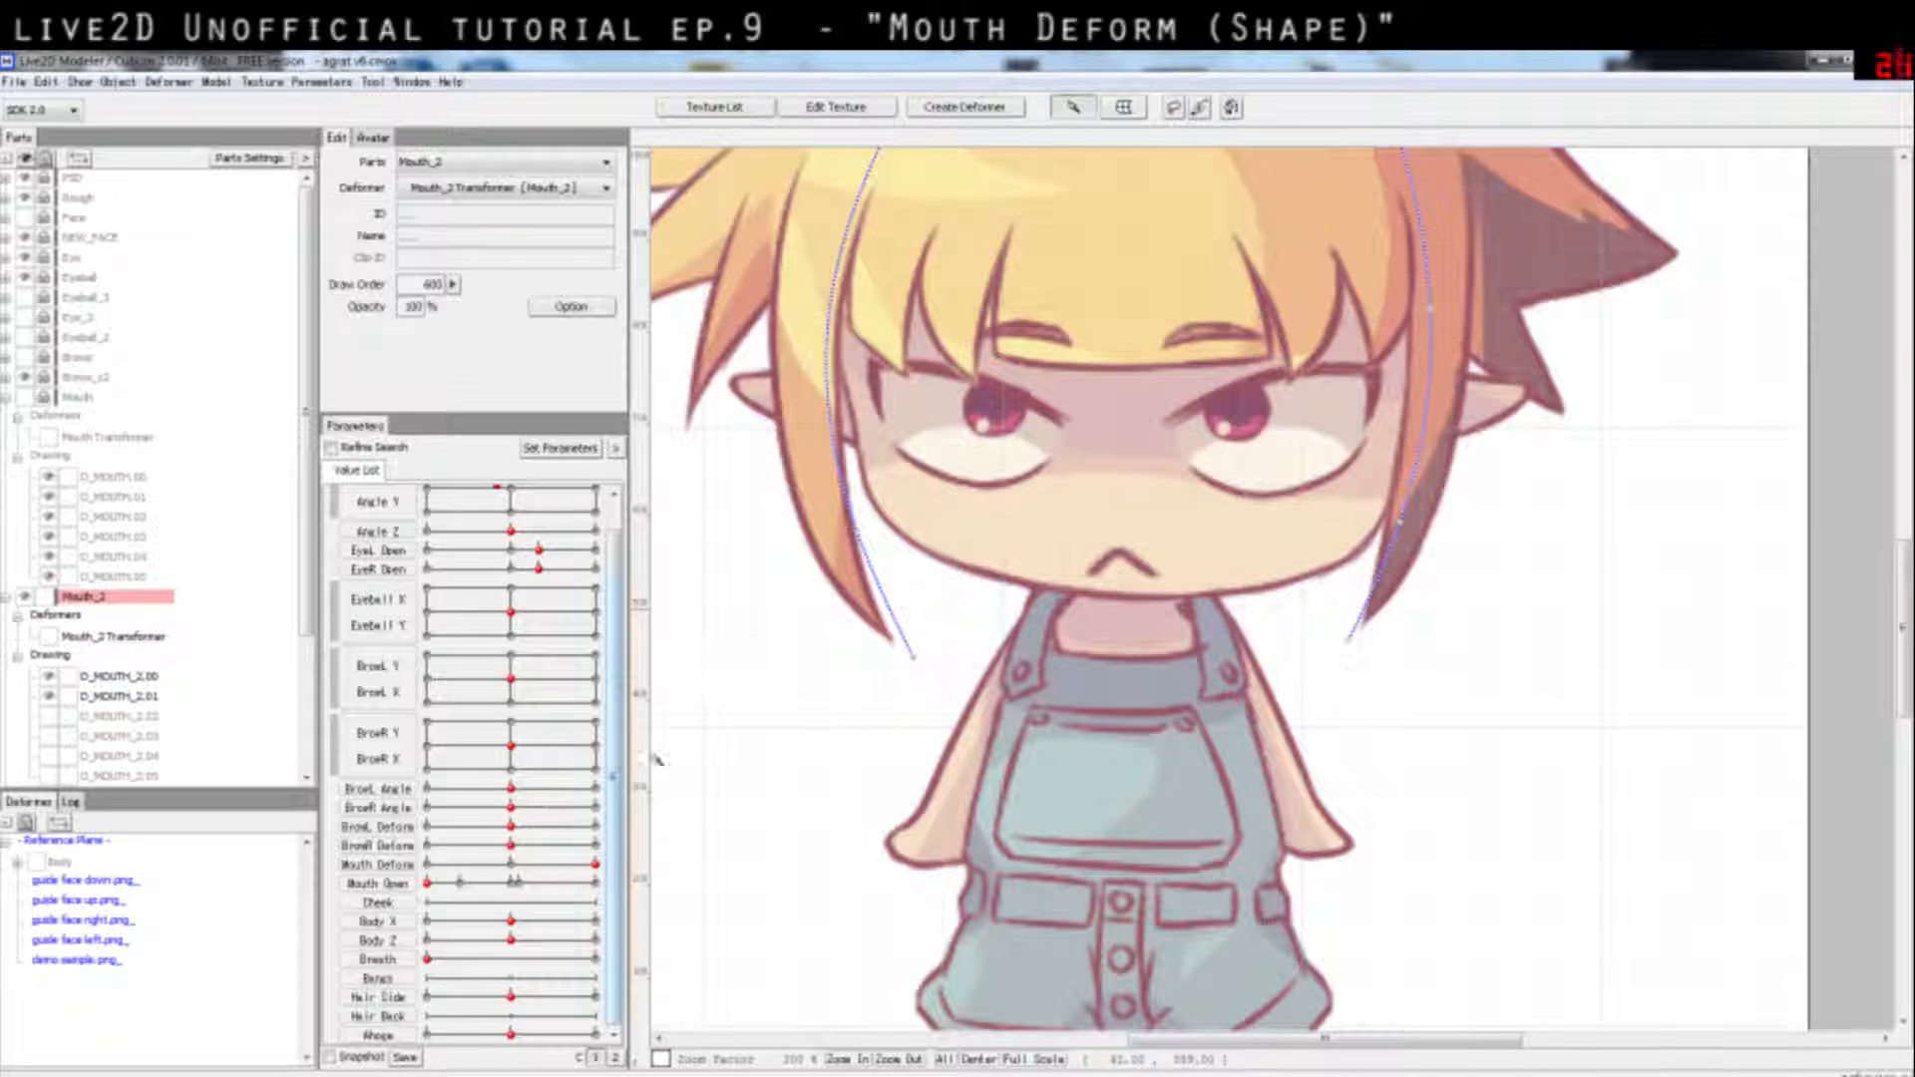
drag(512, 865, 673, 884)
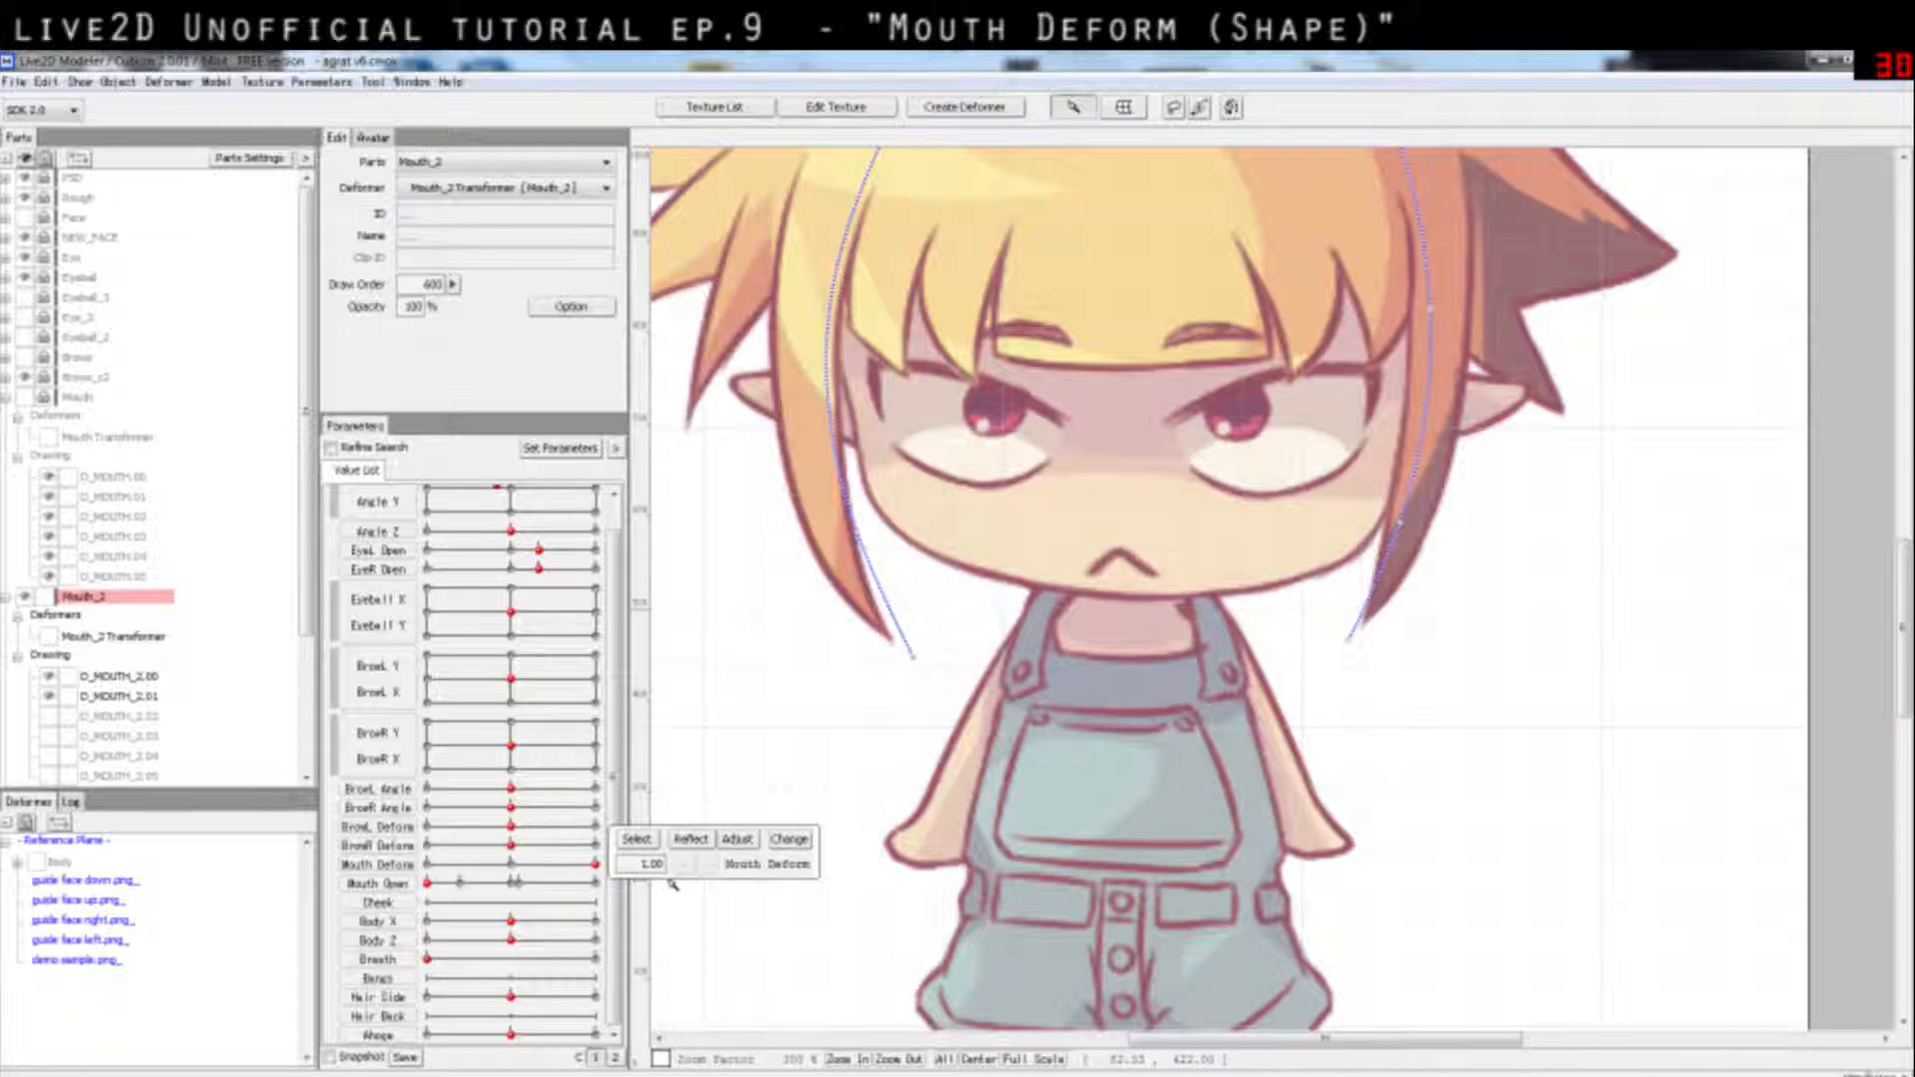
Step: Shift the mesh point beneath the left end of D_MOUTH_2.00 slightly outward to adjust the frown's corner
click(1120, 552)
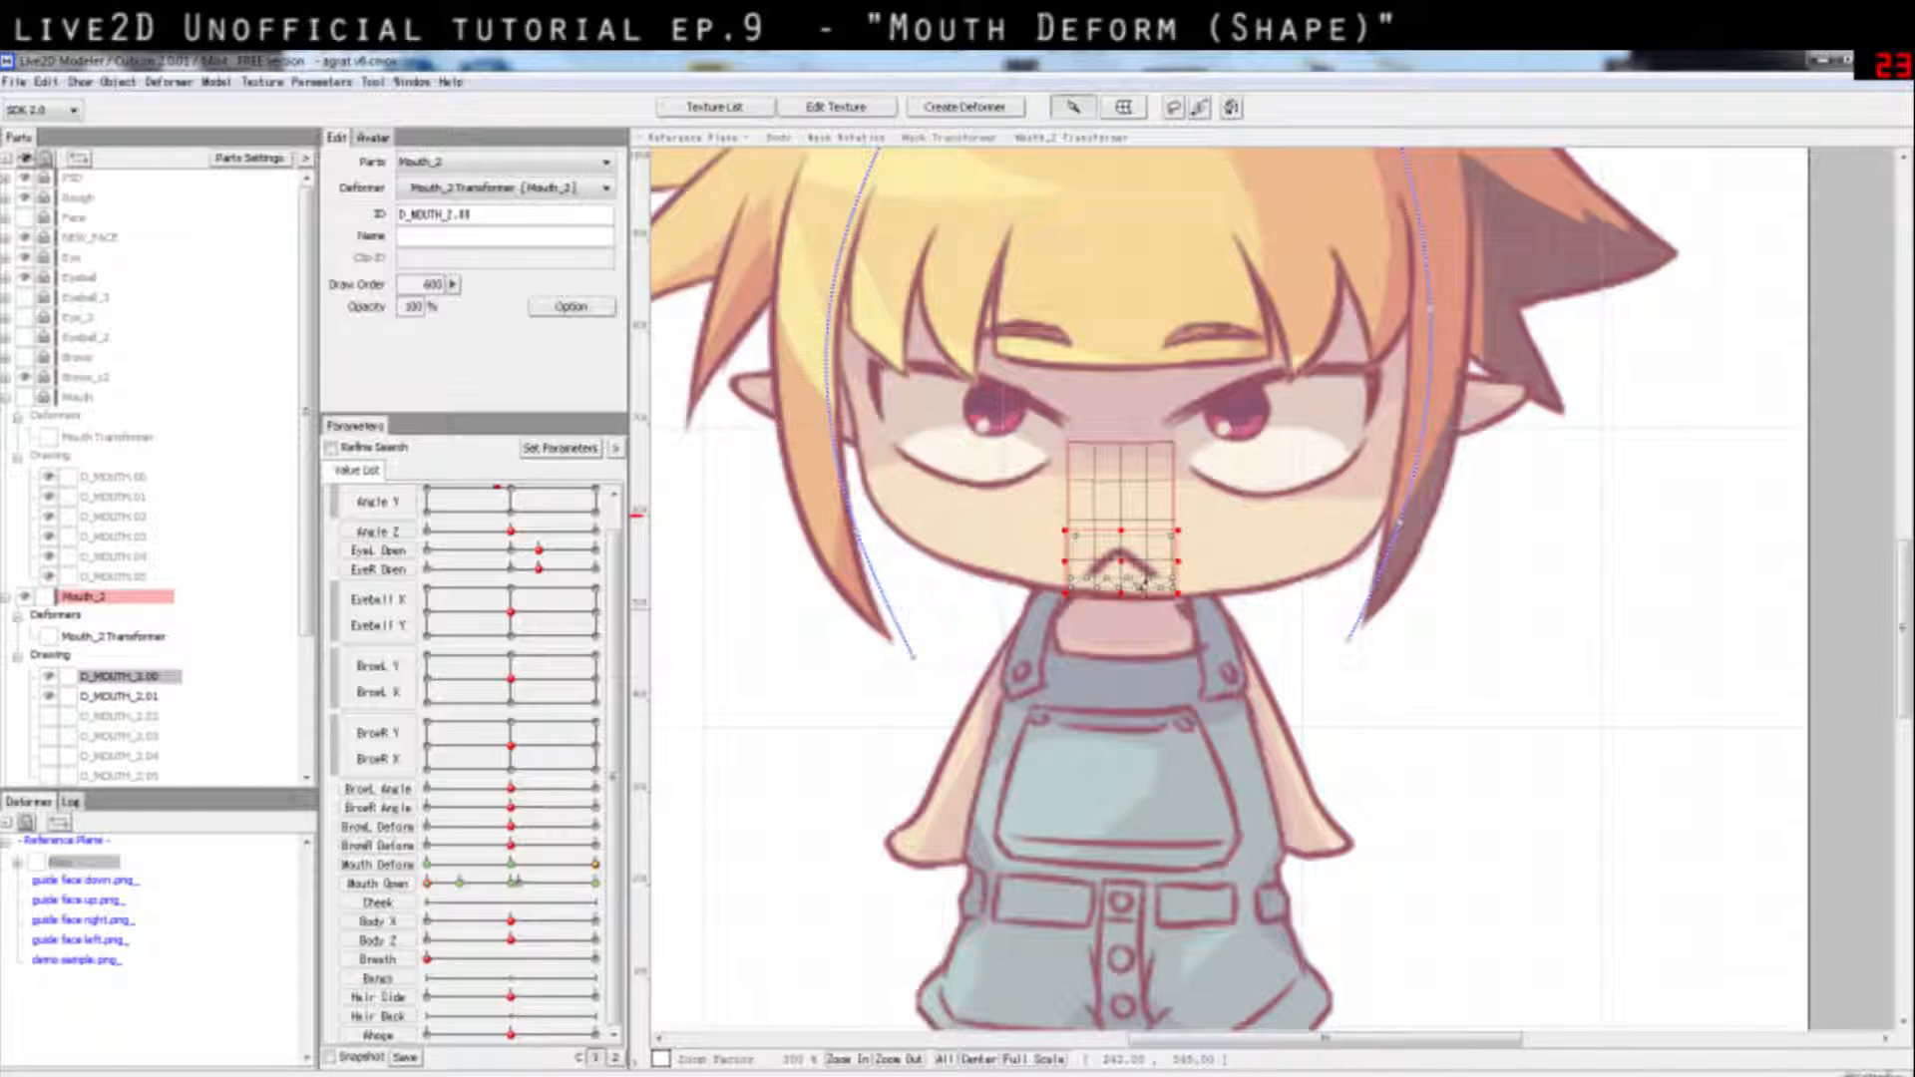
scroll(1121, 558, up, 3)
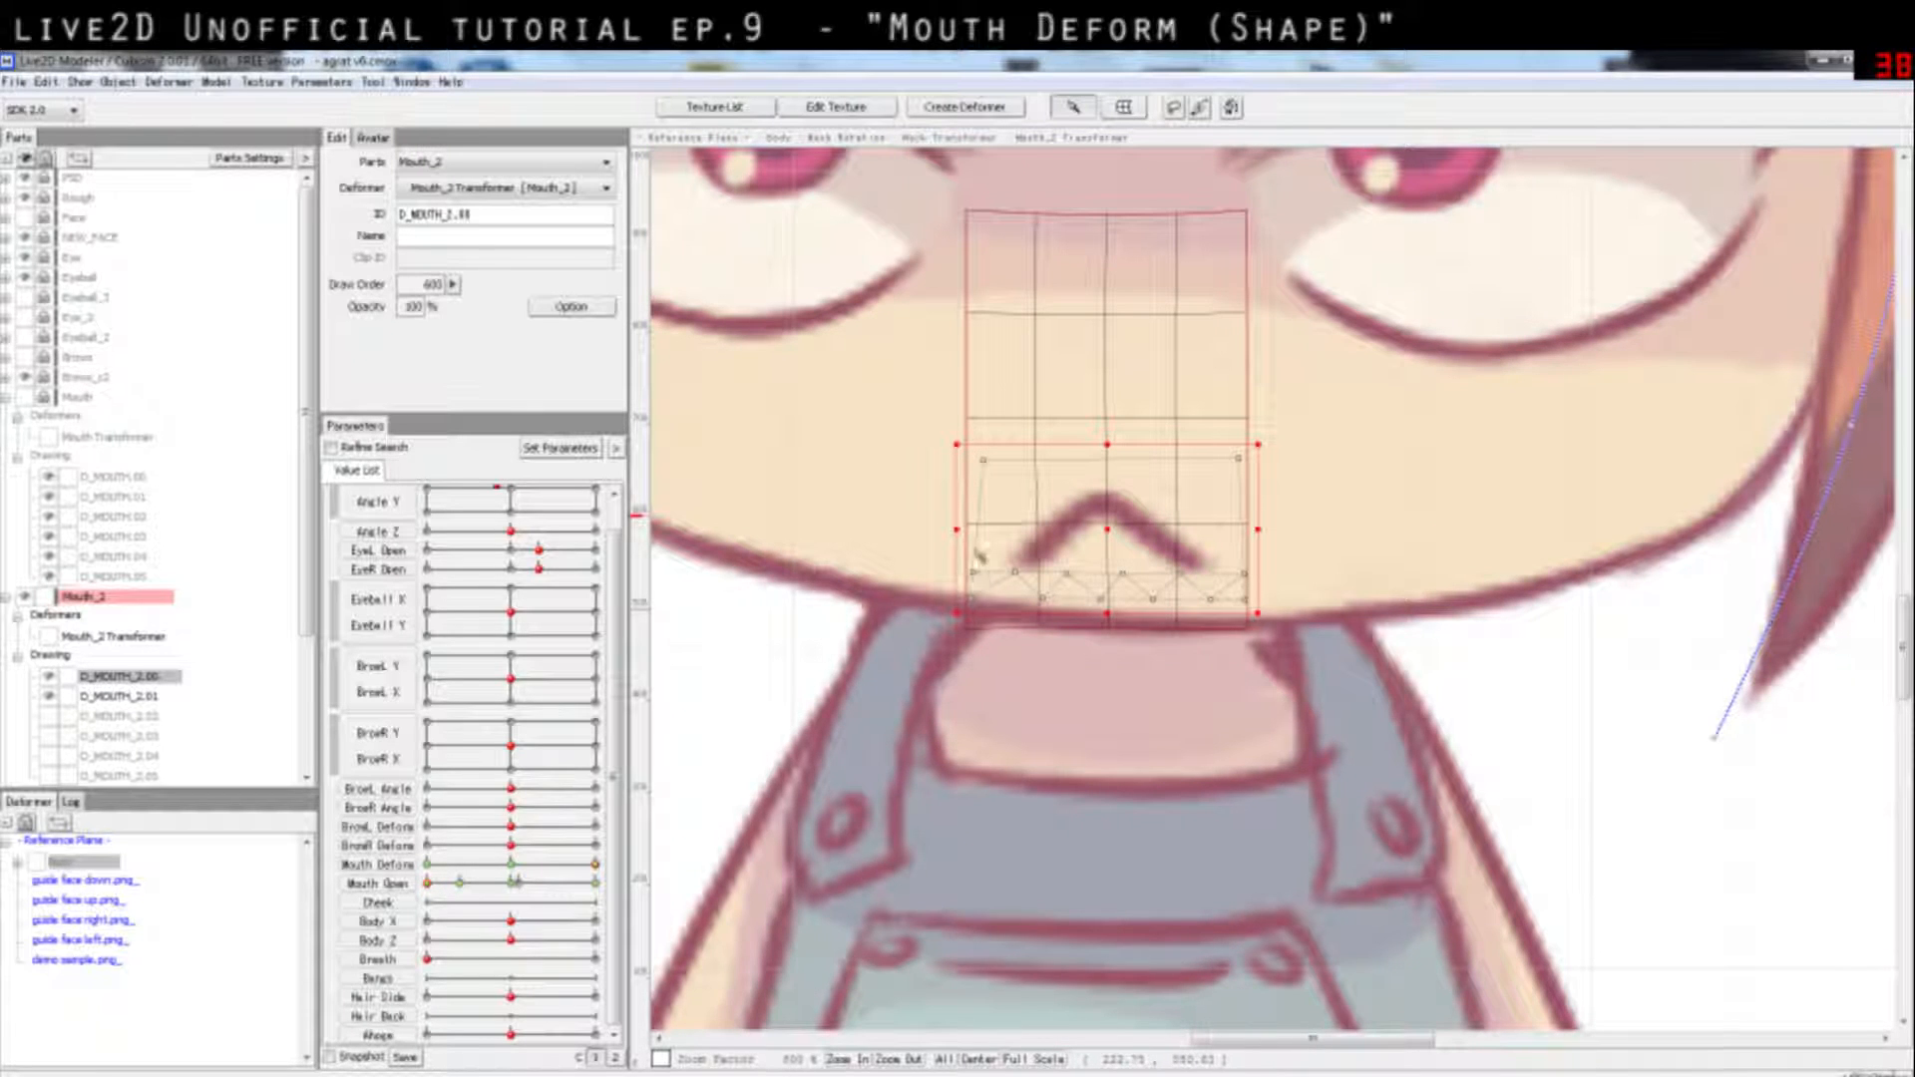
drag(974, 572, 1001, 573)
key(ctrl+z)
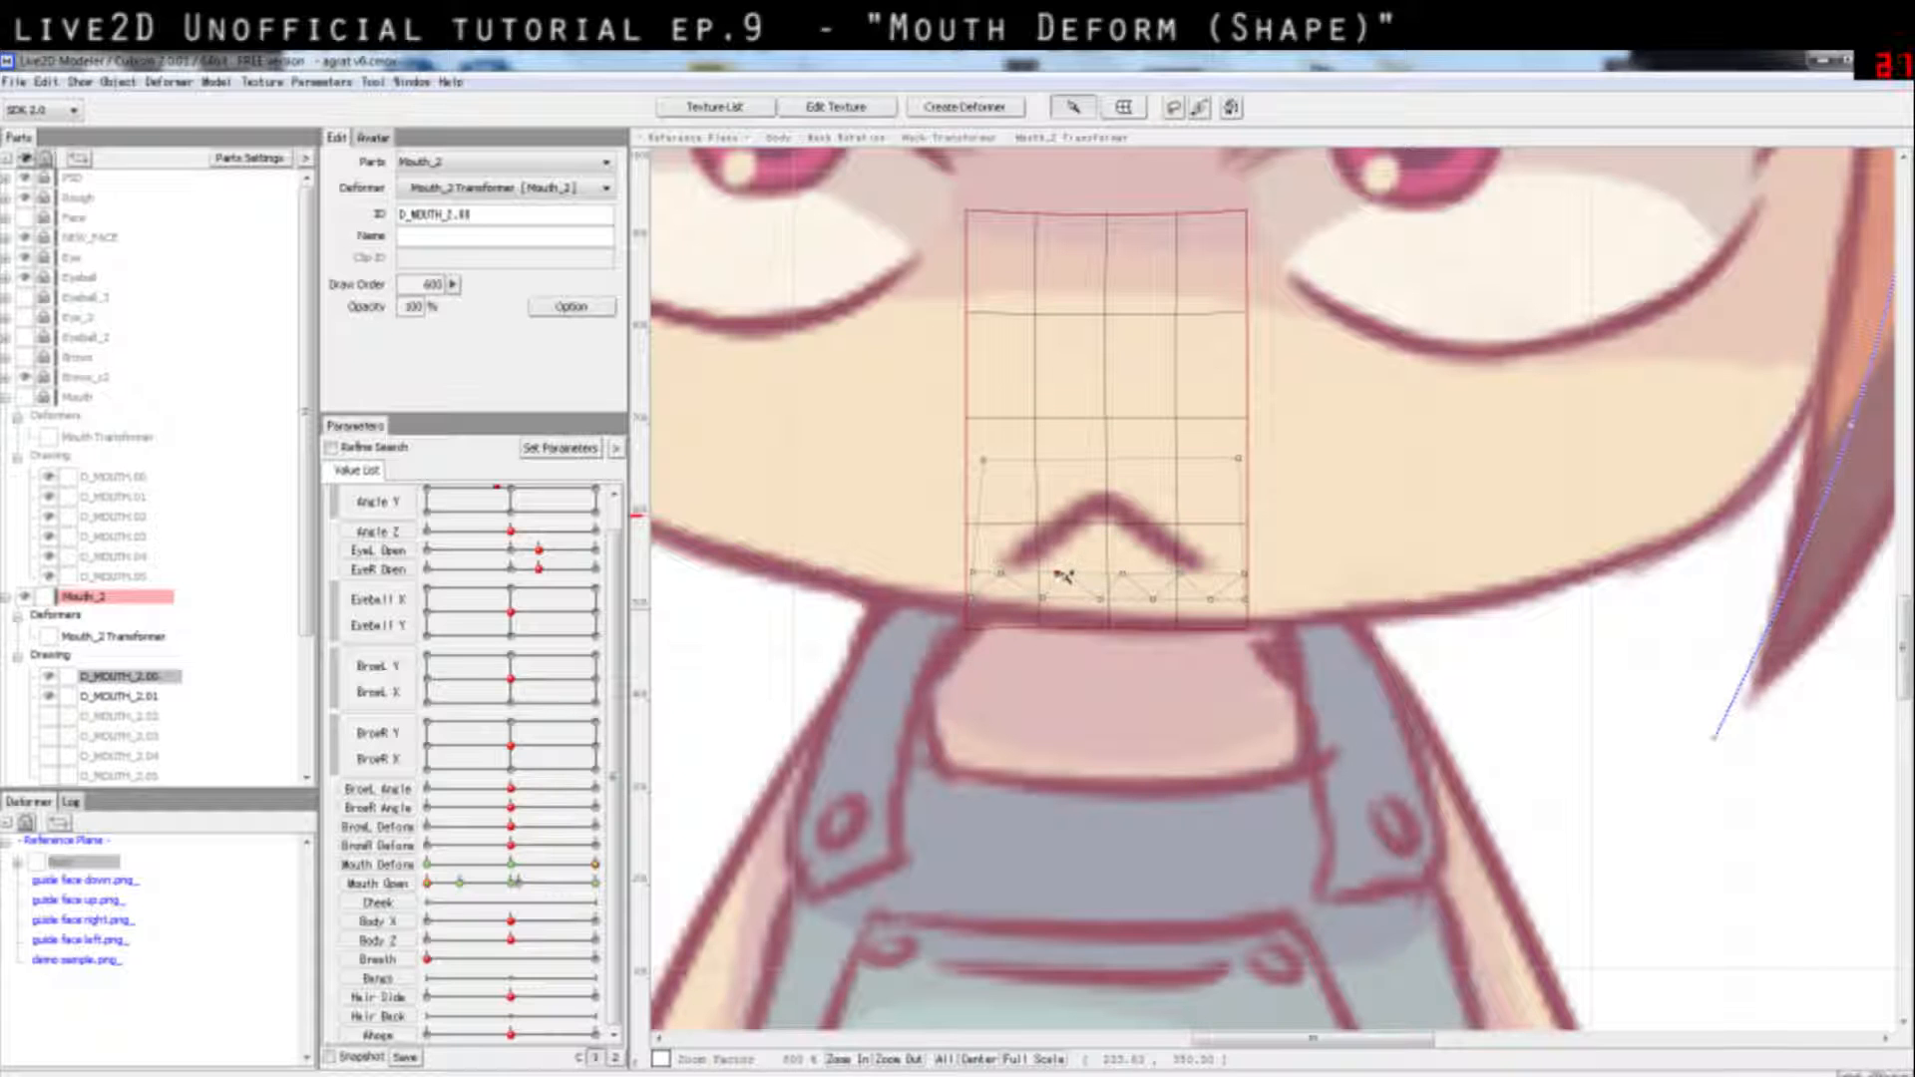
click(1342, 514)
scroll(1230, 598, down, 3)
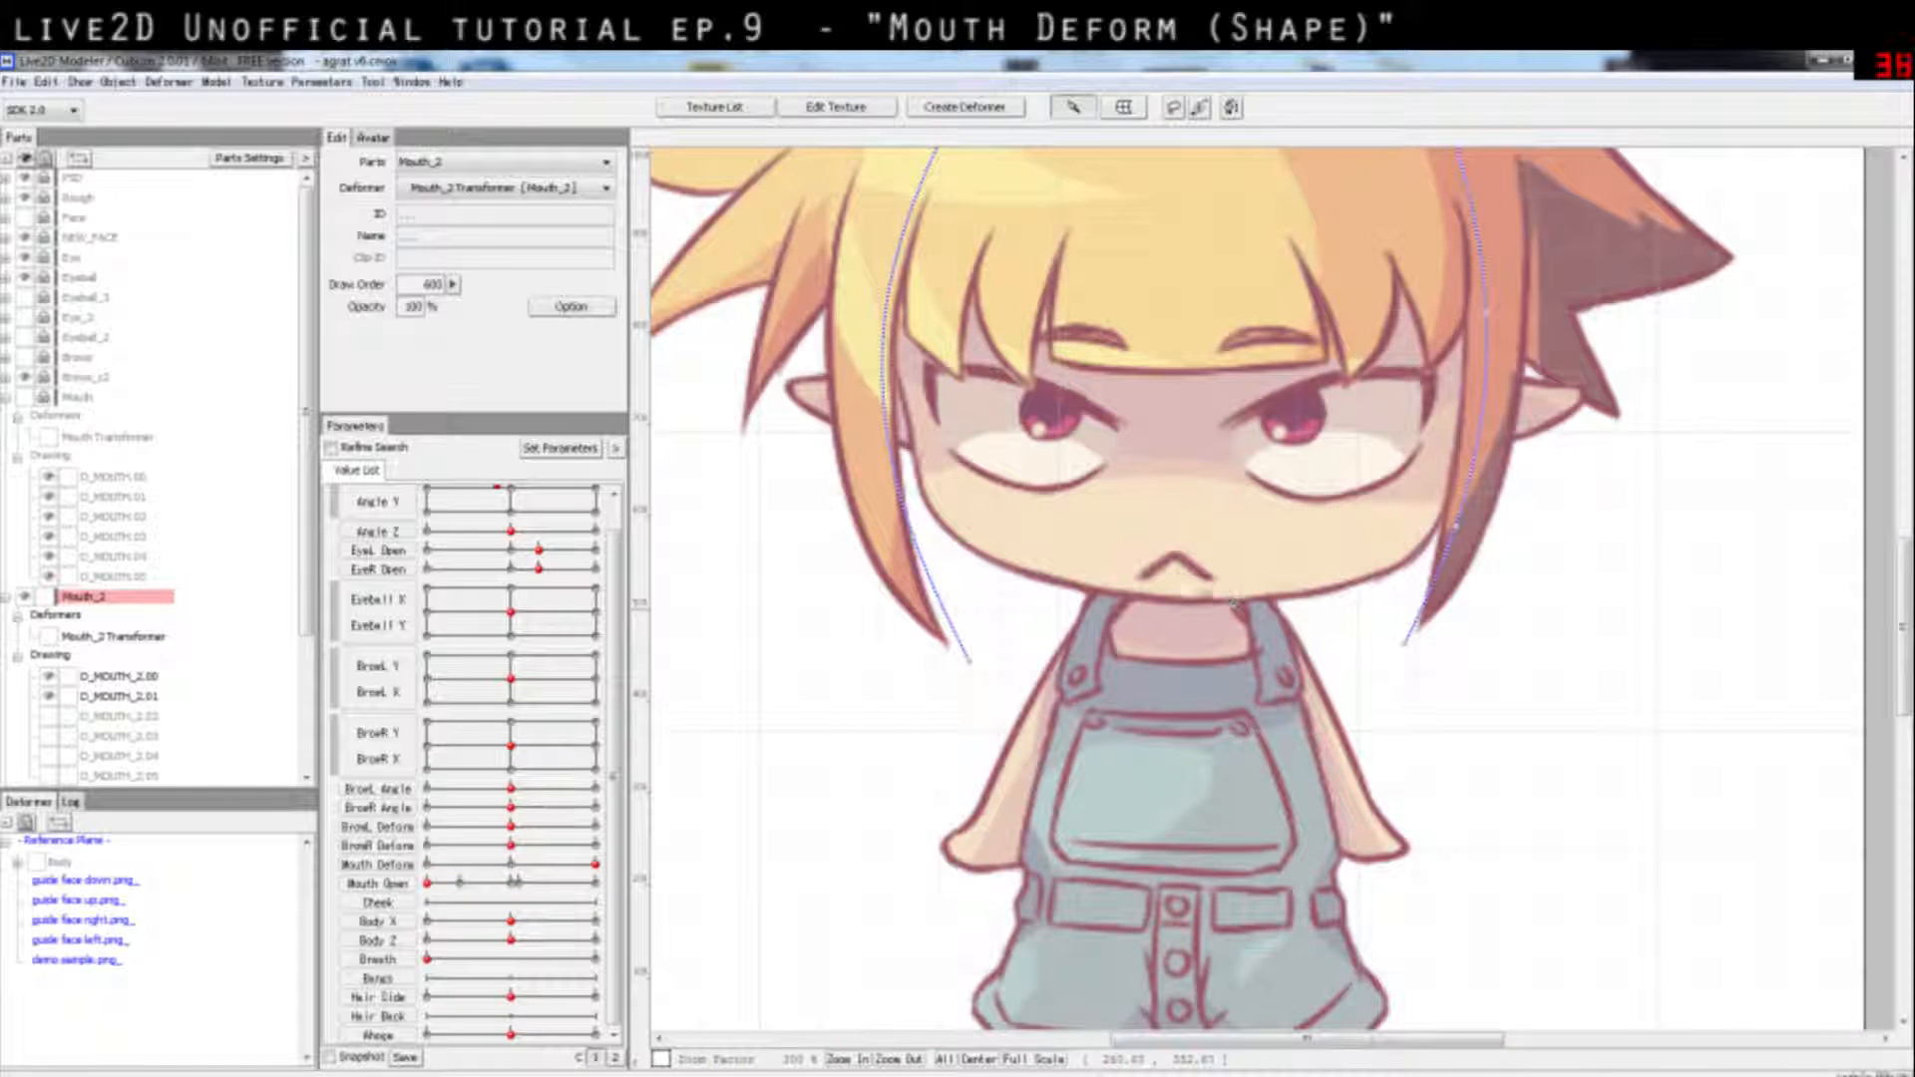
Step: Fine-tune the lower-left mesh points of D_MOUTH_2.00 with small inward nudges to even out the mouth line's tip
scroll(1170, 574, up, 2)
click(1169, 583)
scroll(1169, 584, up, 3)
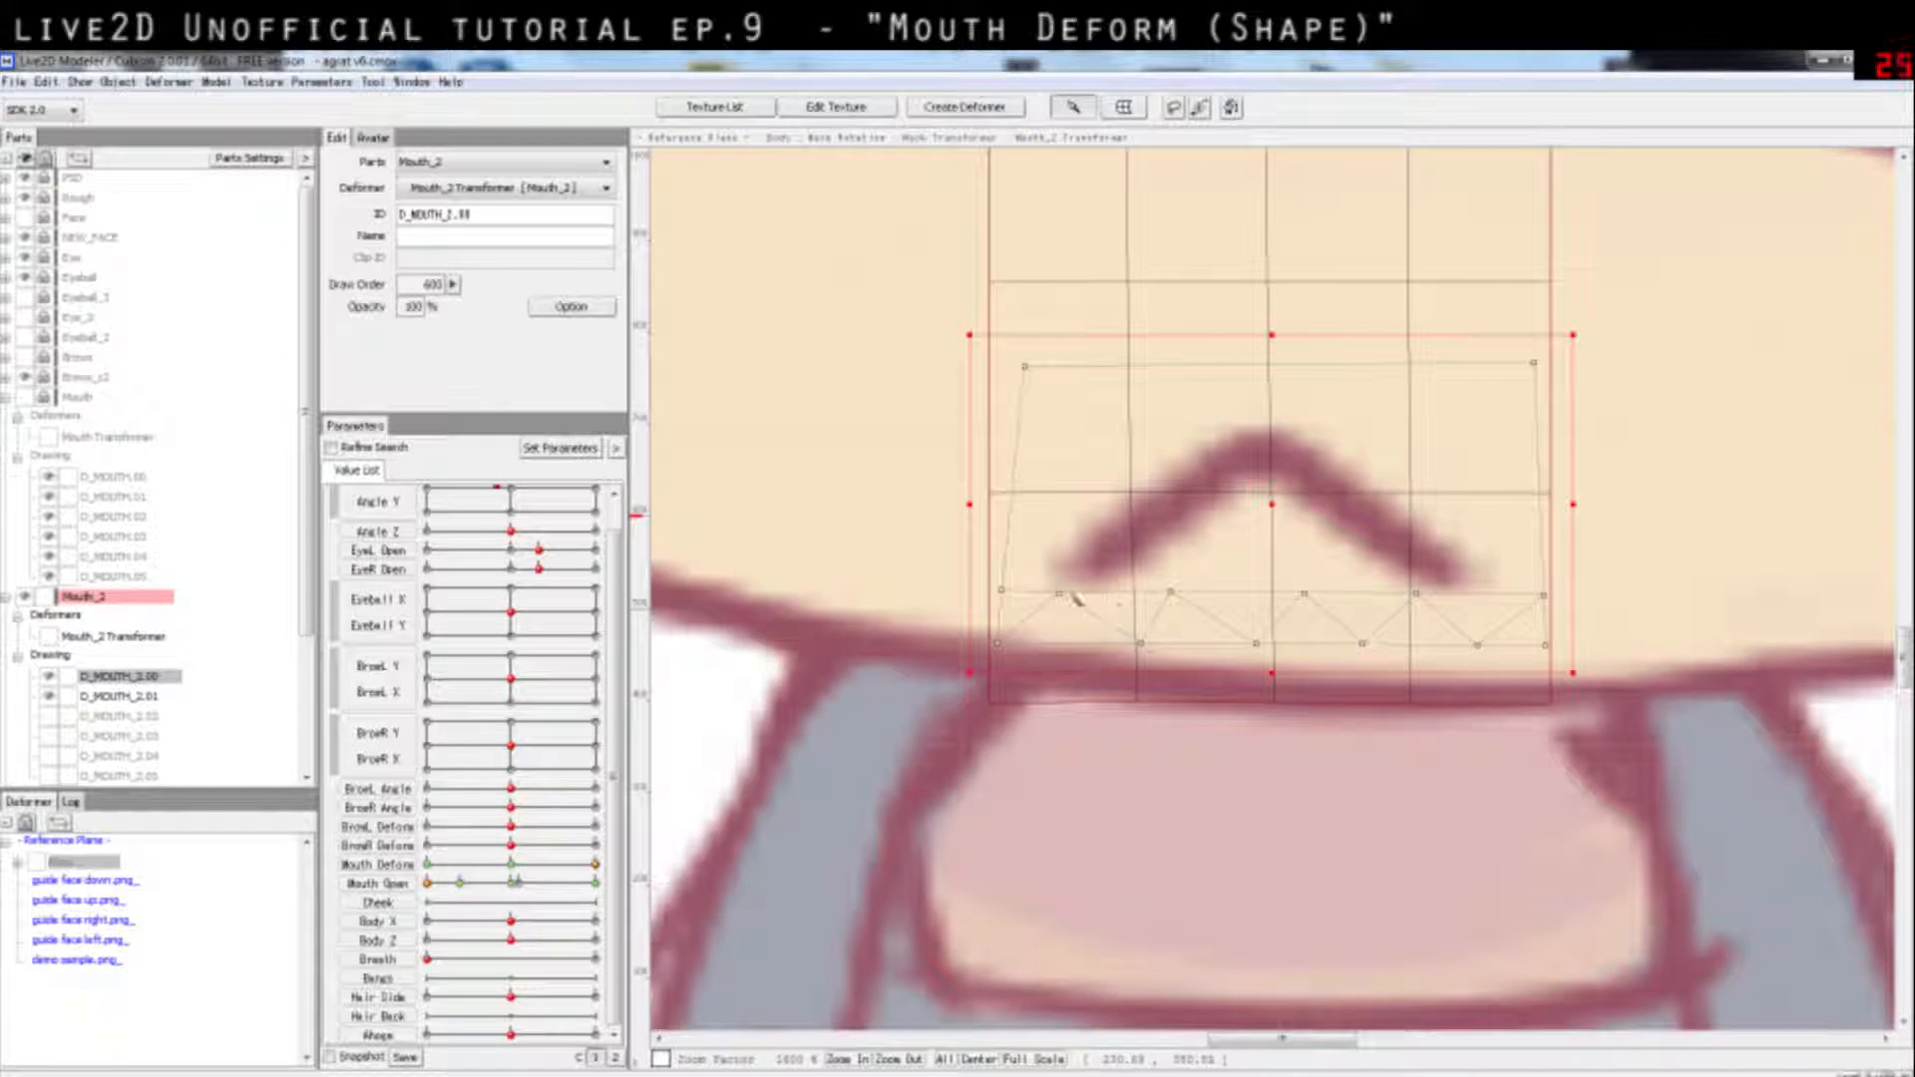
mouse_move(1061, 595)
mouse_down()
mouse_move(1170, 584)
mouse_move(1075, 589)
mouse_up()
click(1171, 591)
click(1068, 588)
click(1618, 511)
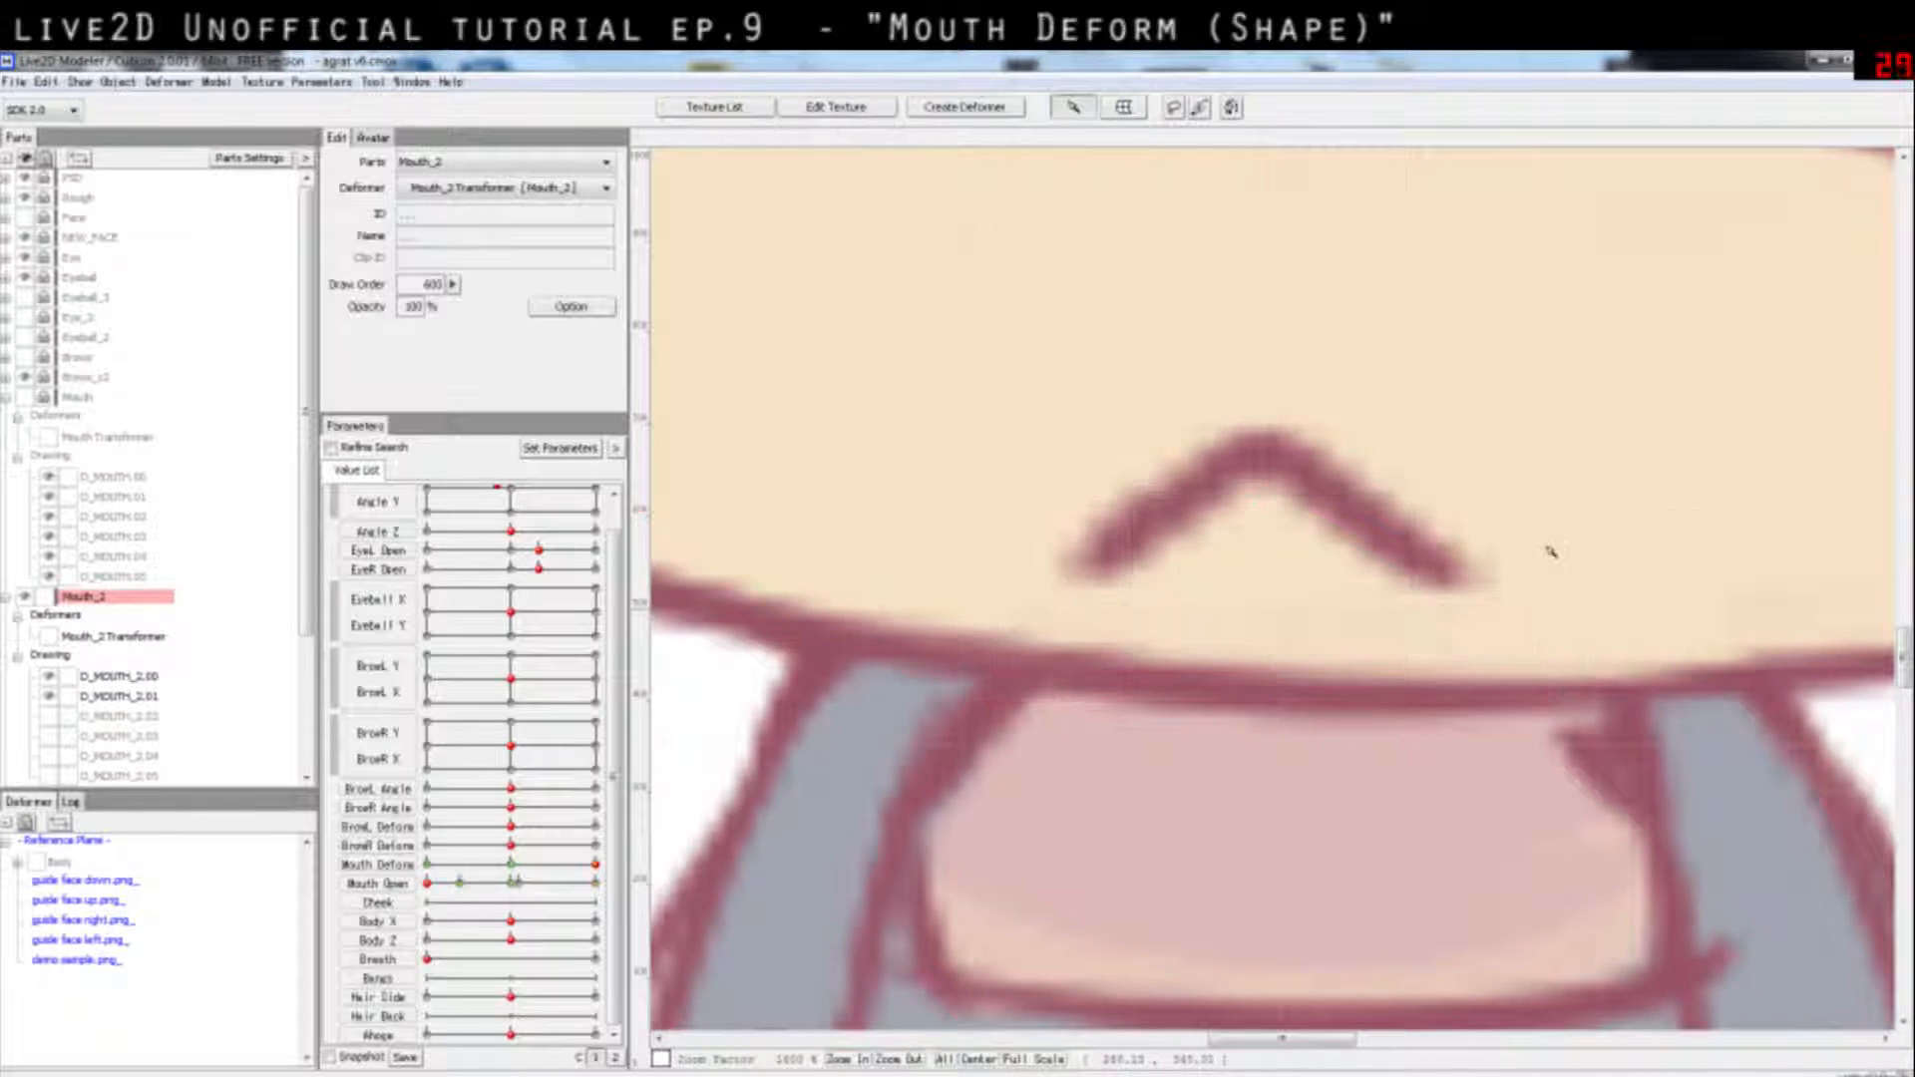
Step: Examine the frown at face scale and the mesh of D_MOUTH_2.00 up close
scroll(1552, 549, down, 3)
scroll(1556, 550, up, 2)
scroll(1374, 545, down, 2)
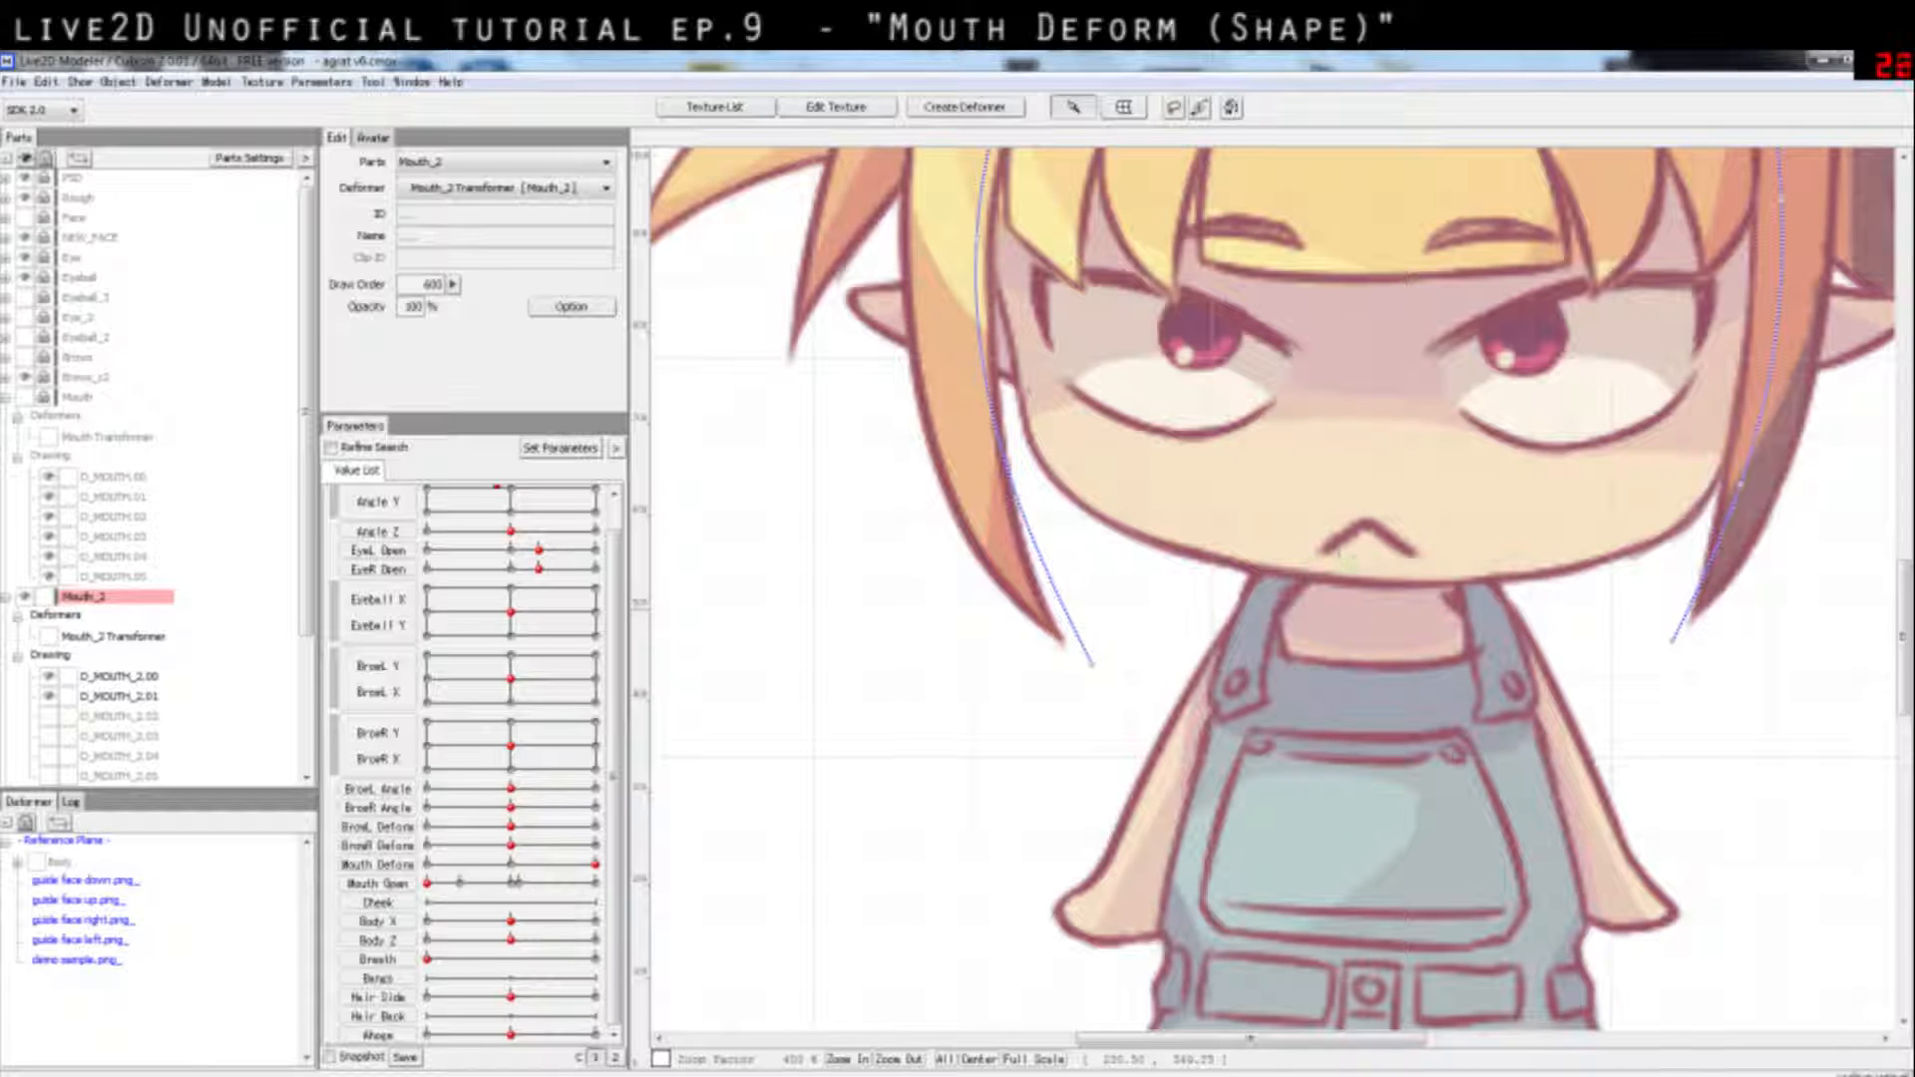
scroll(1319, 545, down, 1)
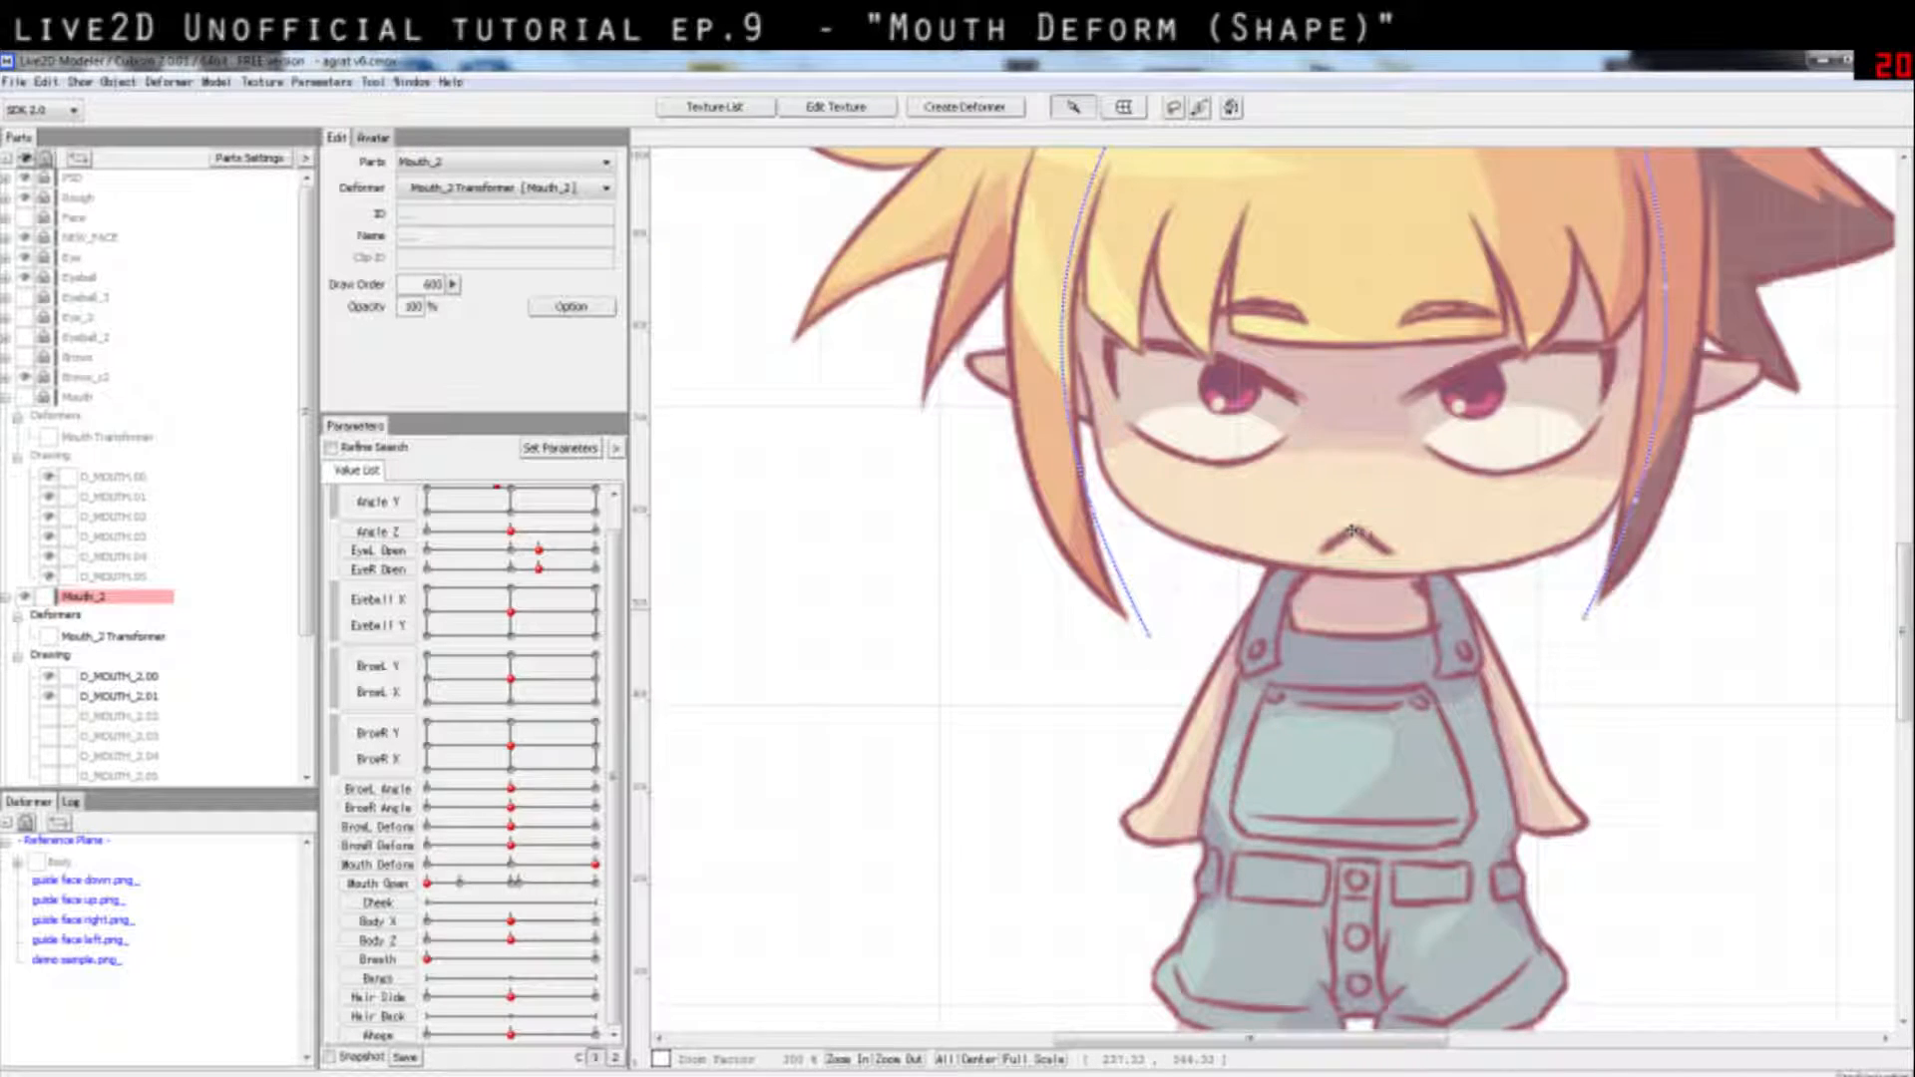
click(1362, 534)
scroll(1359, 531, up, 5)
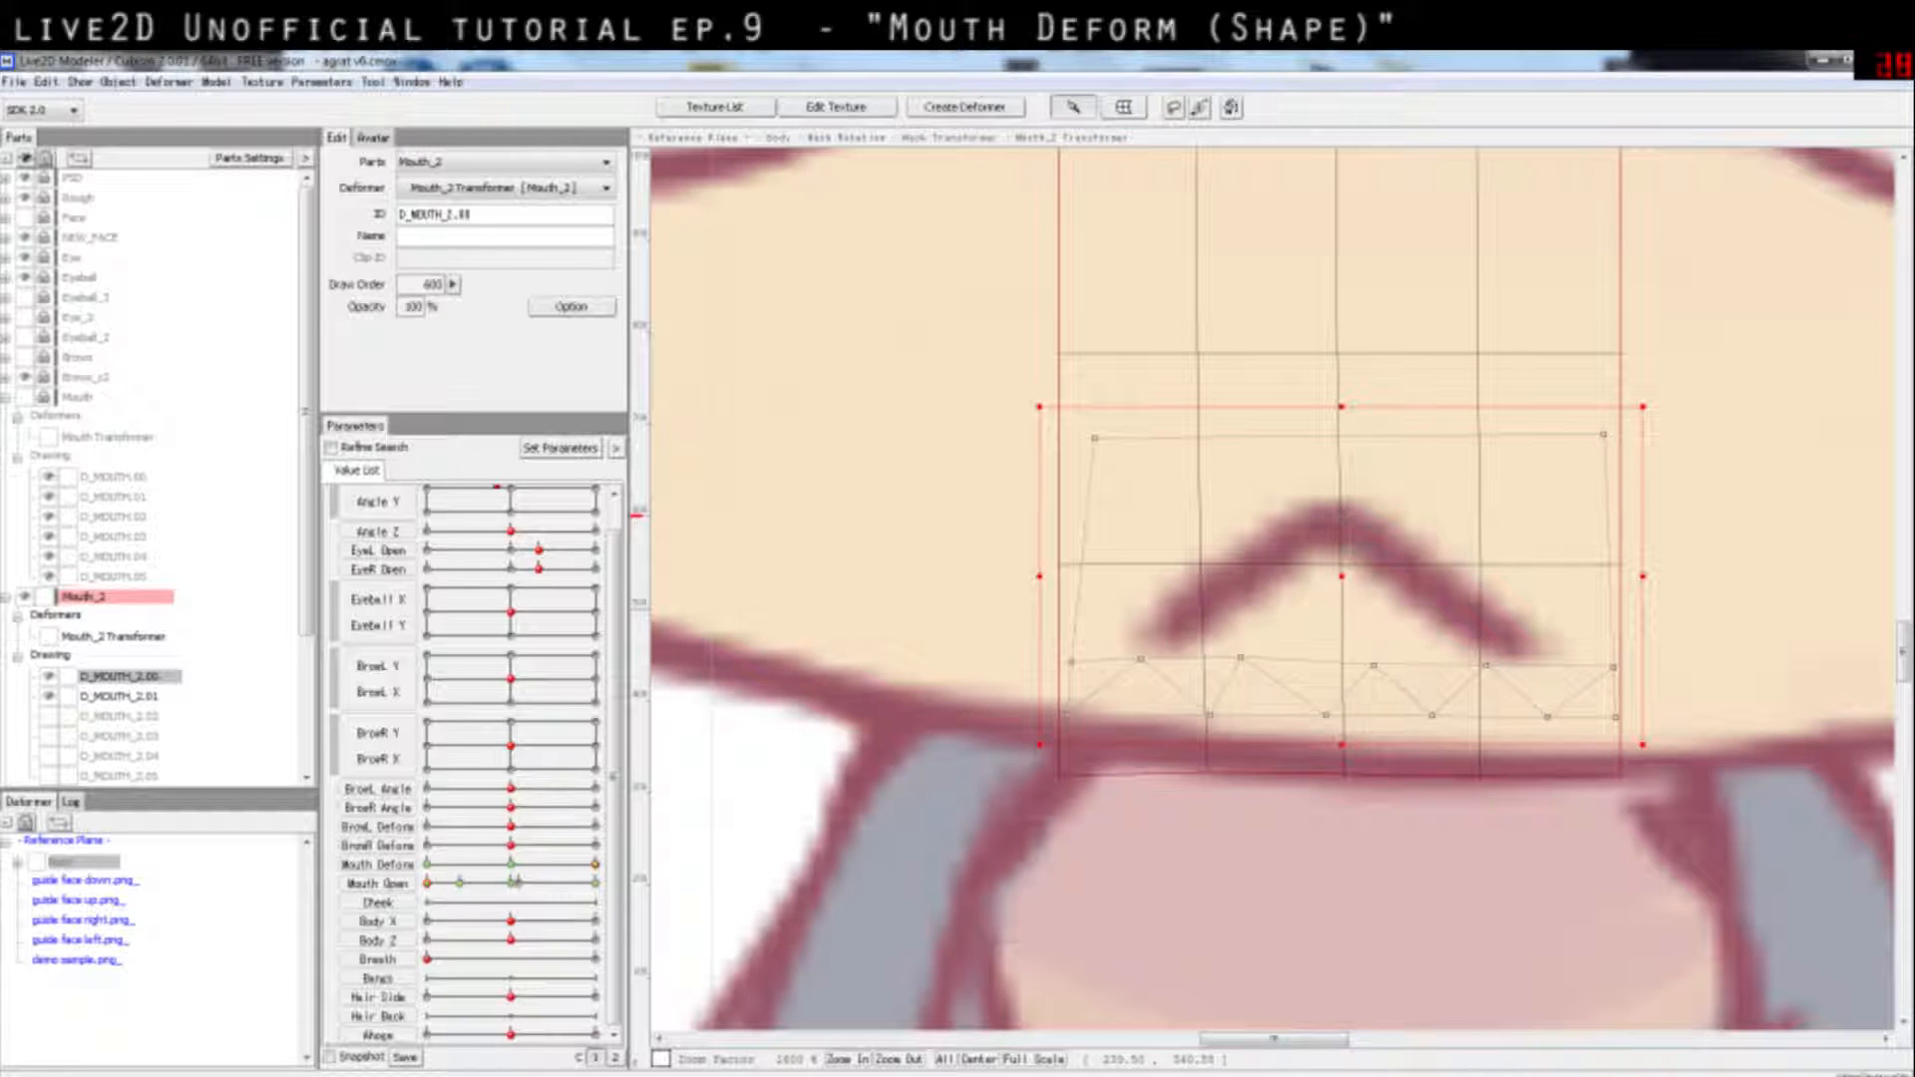
scroll(1290, 548, down, 4)
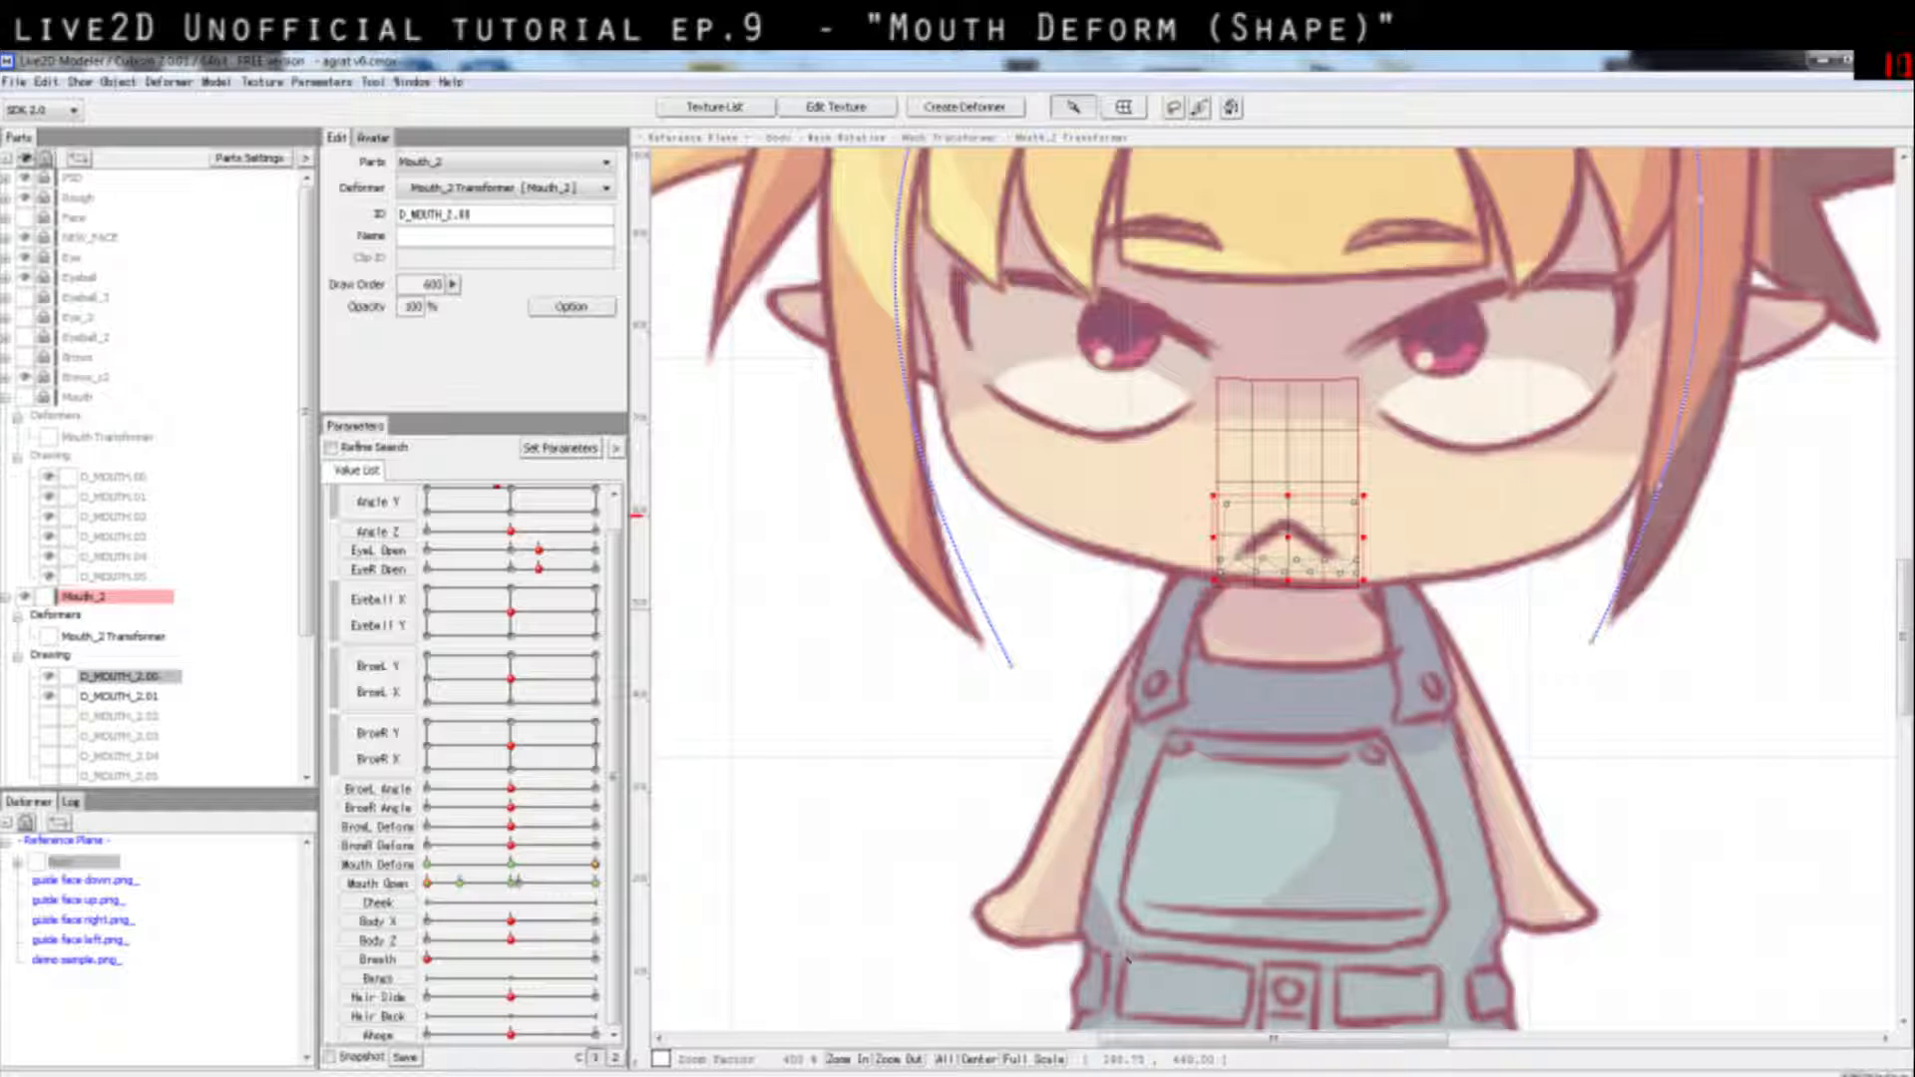
Step: Compare the mouth shape across Mouth Deform values and return the parameter to 1.00 with D_MOUTH_2.00 selected
click(510, 864)
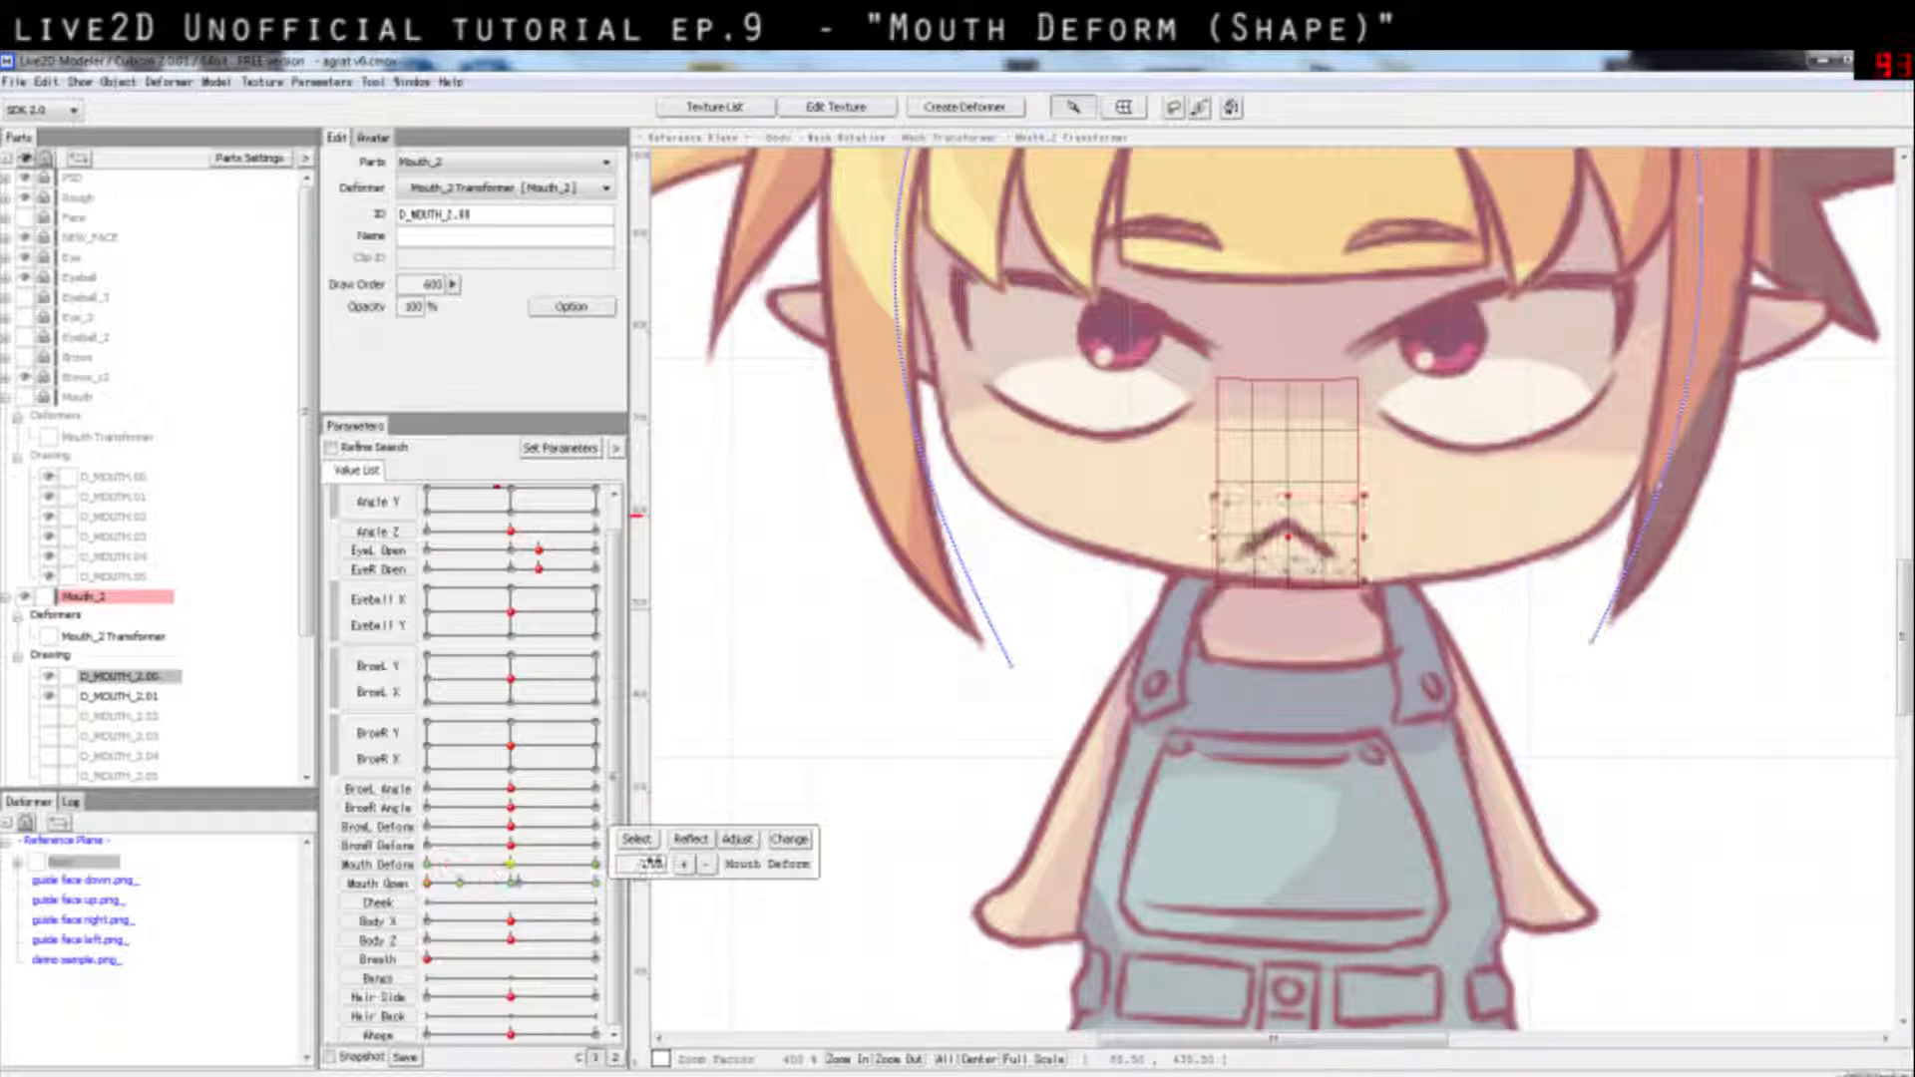
scroll(976, 760, down, 1)
click(978, 762)
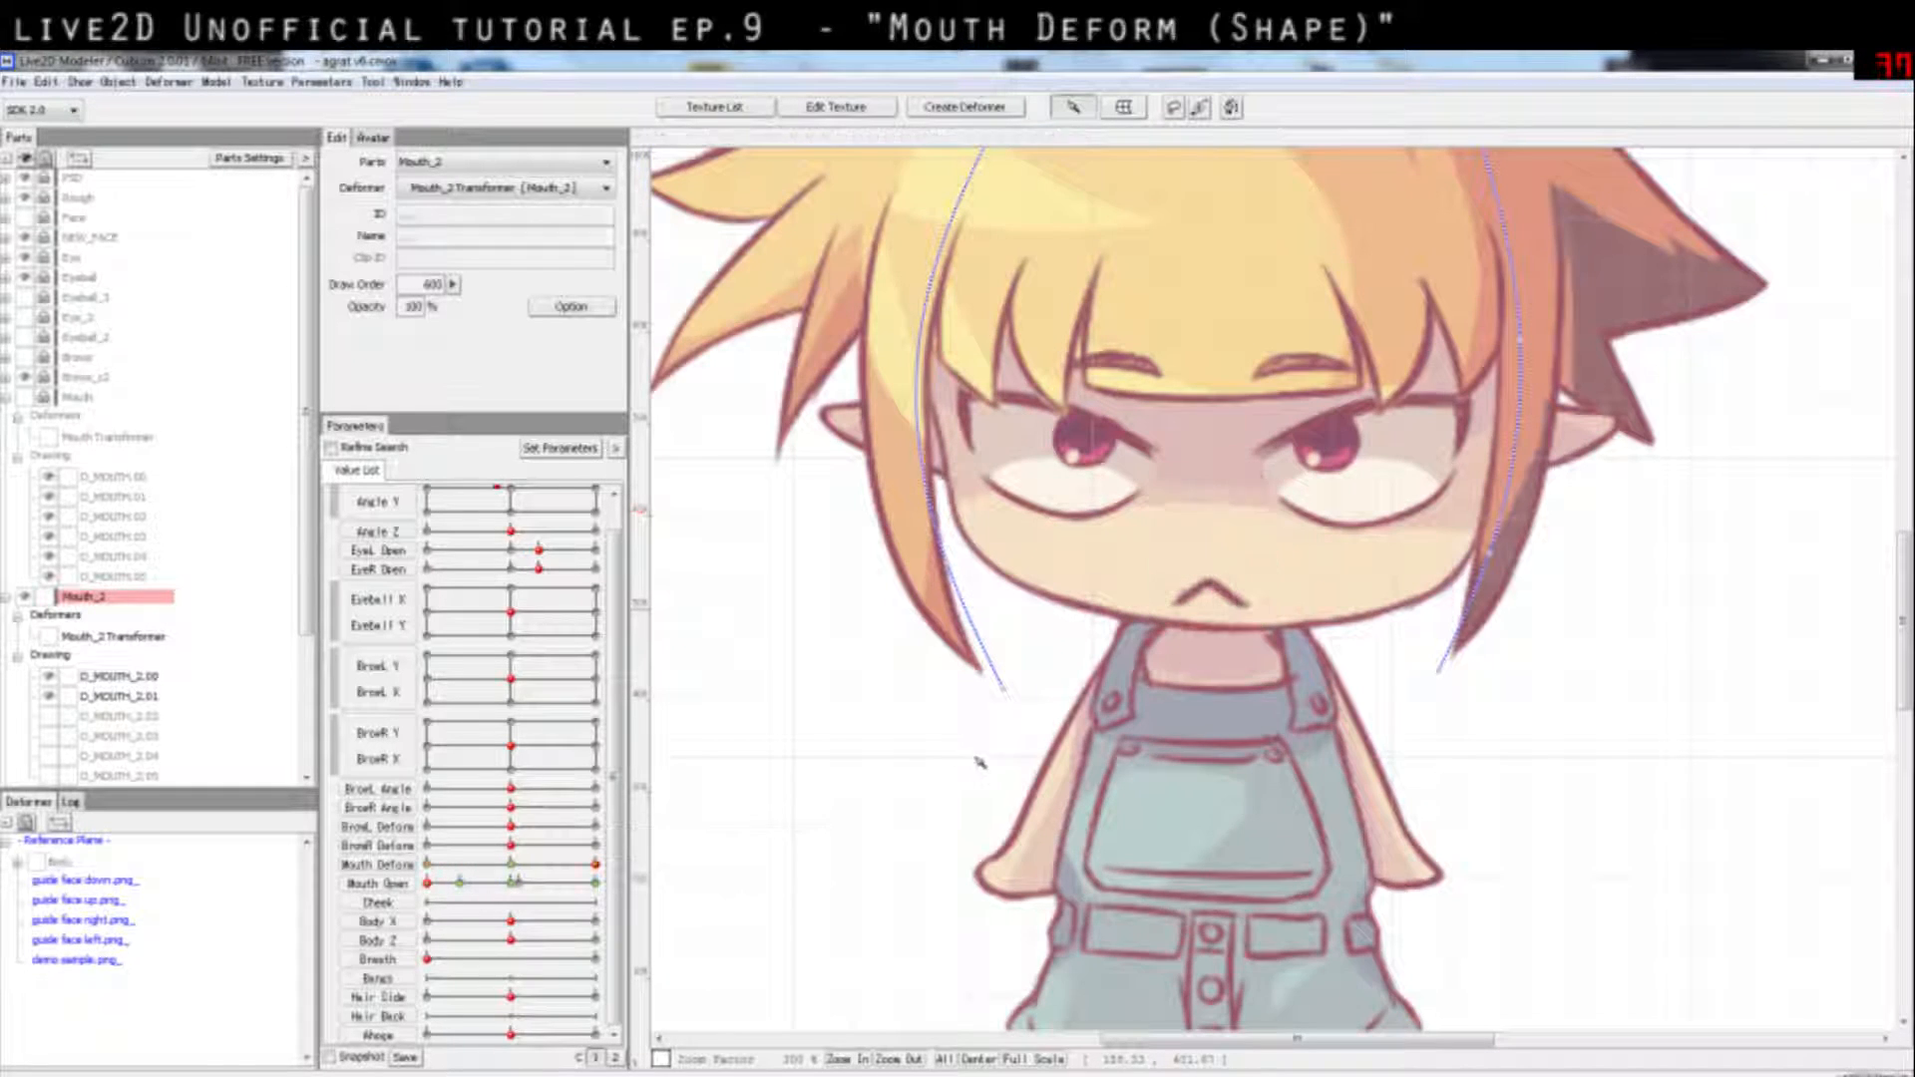
click(1237, 595)
mouse_move(596, 864)
mouse_down()
mouse_move(429, 880)
mouse_move(598, 880)
mouse_up()
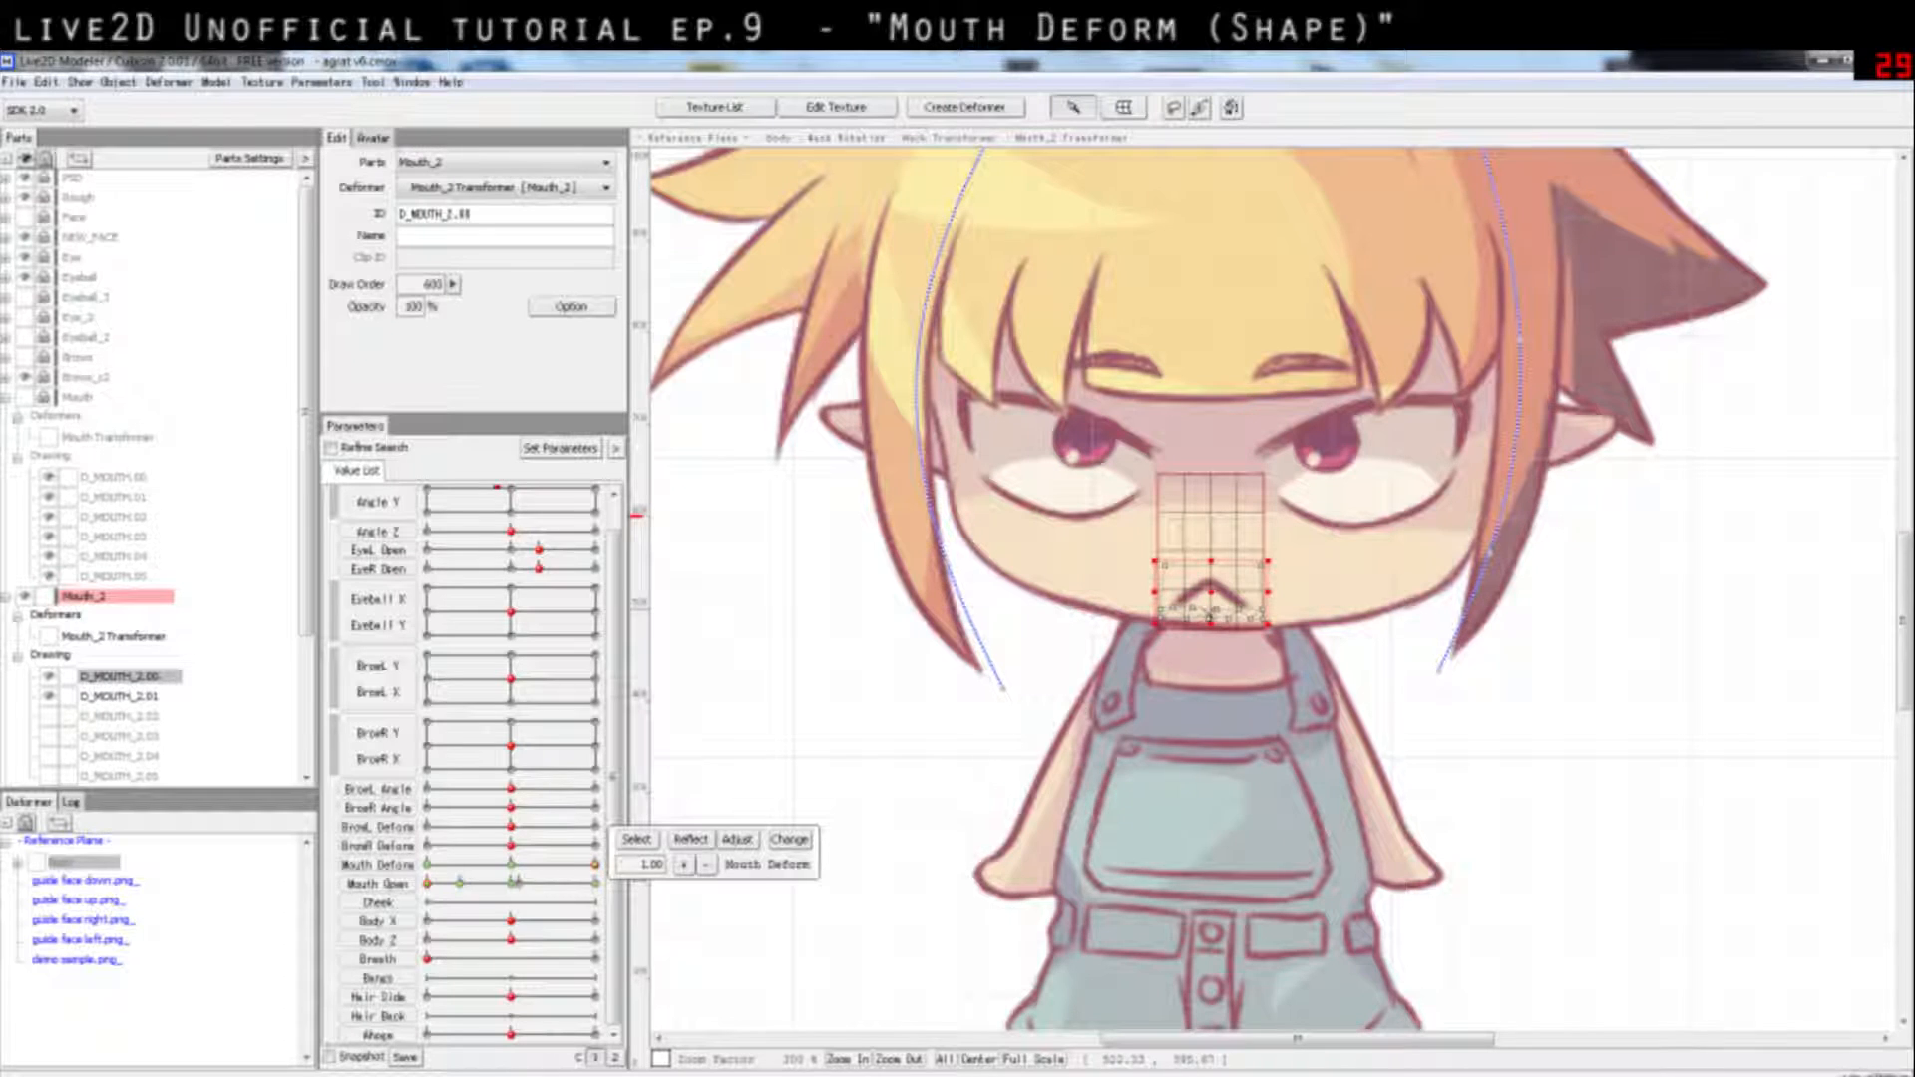
scroll(1221, 615, up, 3)
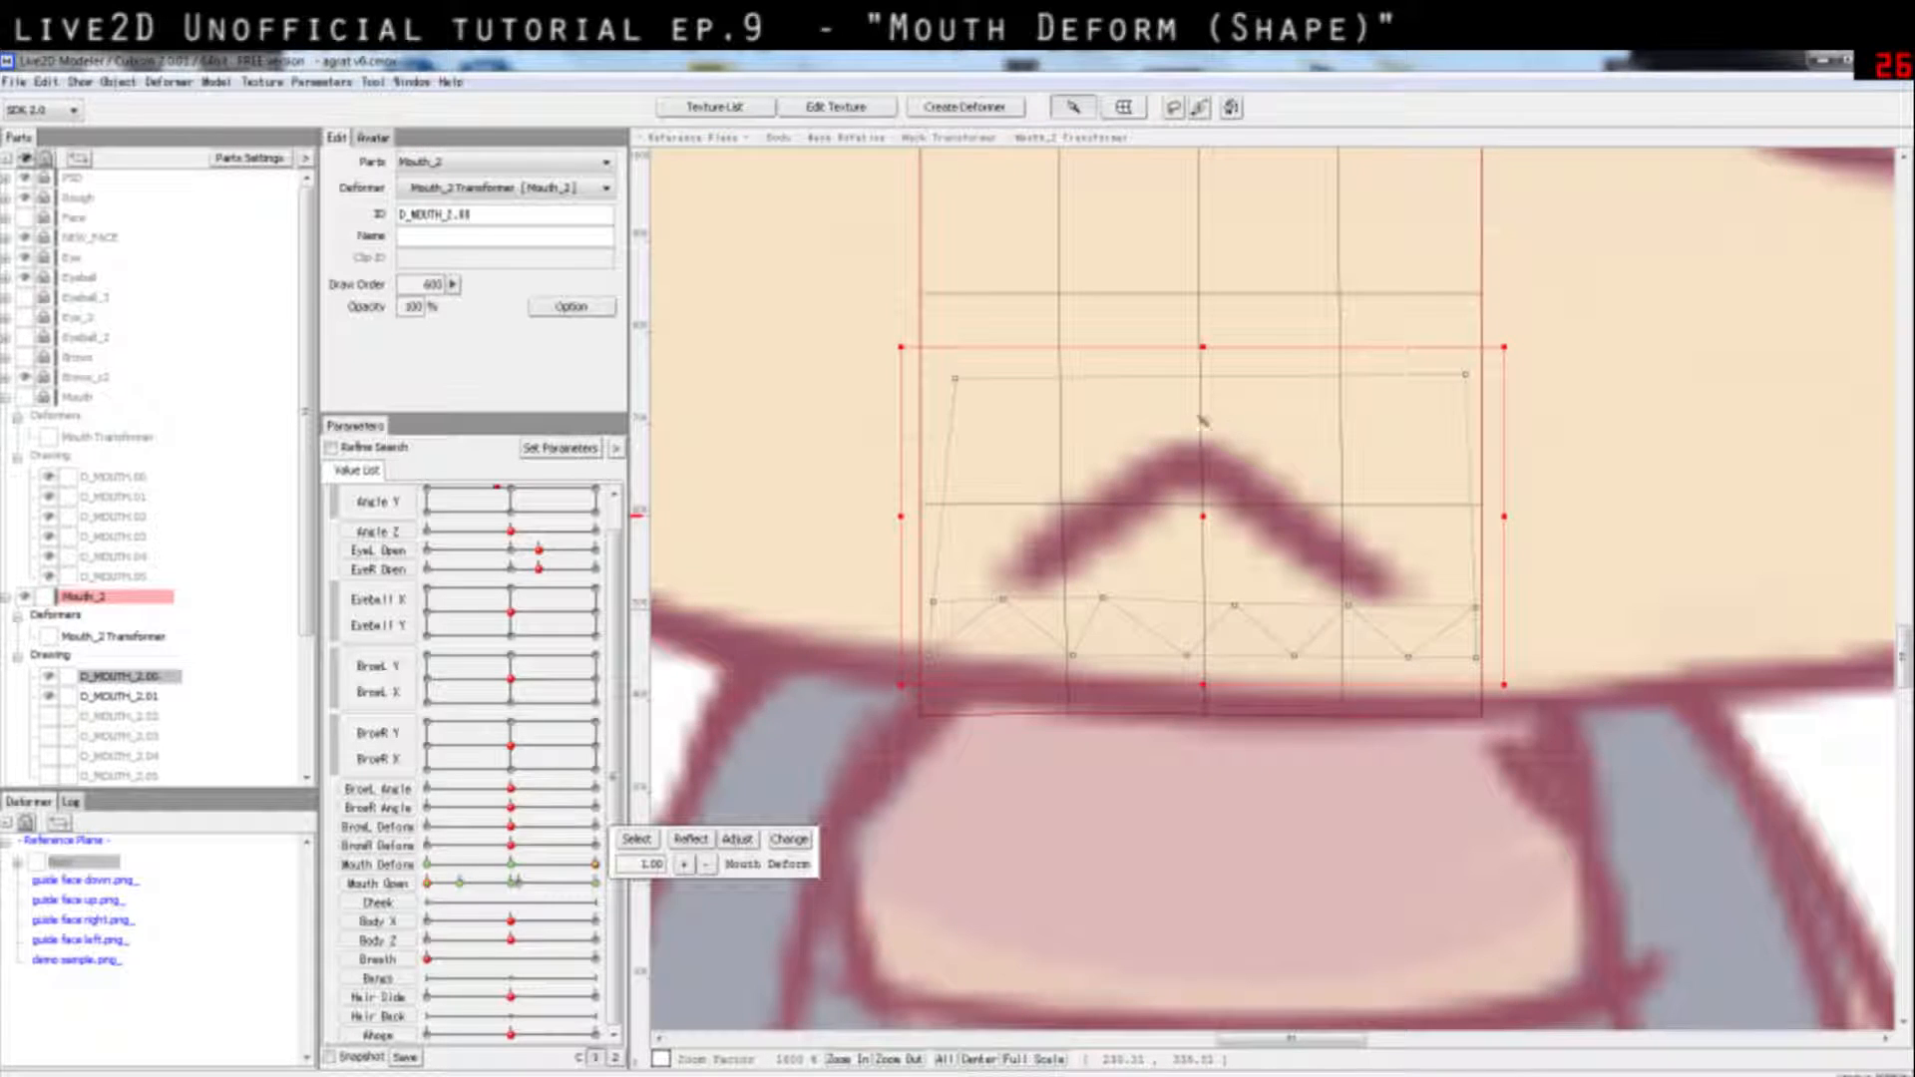
Step: Open the polygon mesh of D_MOUTH_2.00 for editing and add connected points along the centre of the mouth stroke
click(1242, 604)
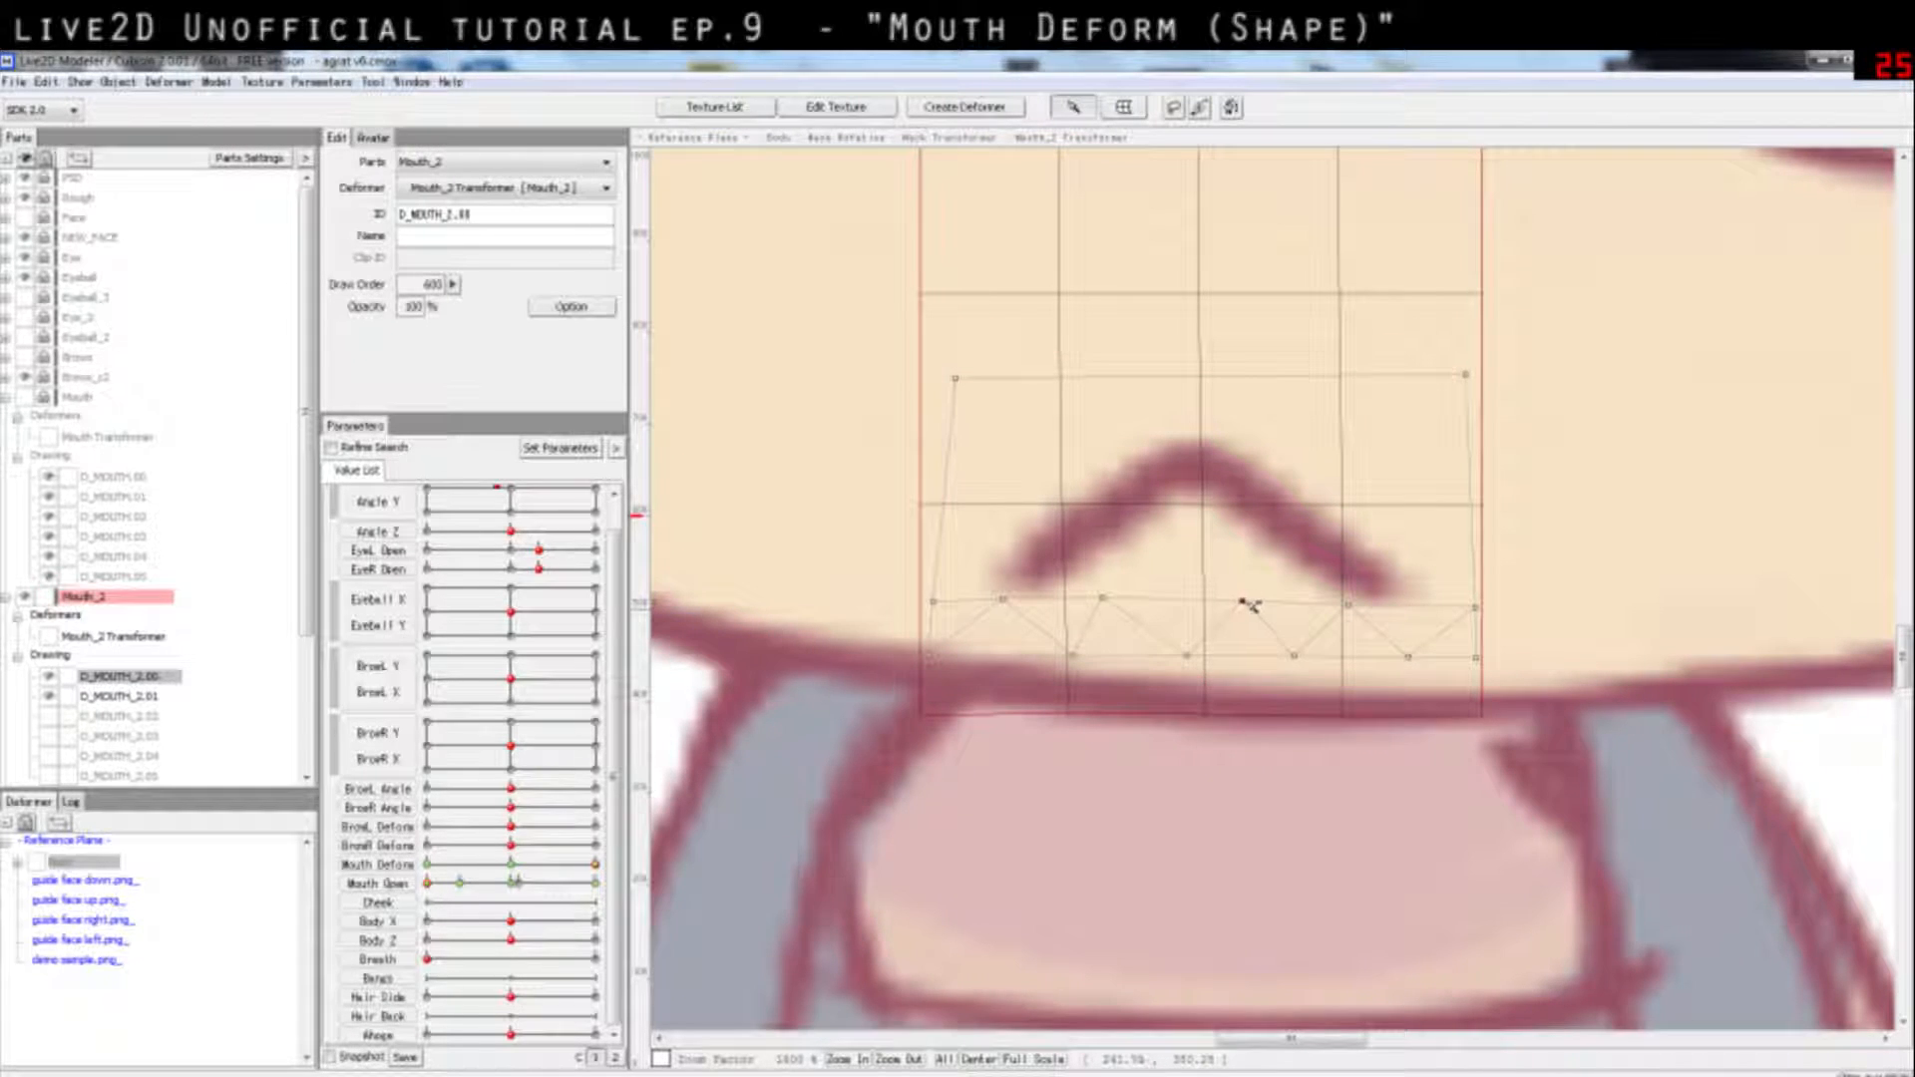
double_click(1198, 507)
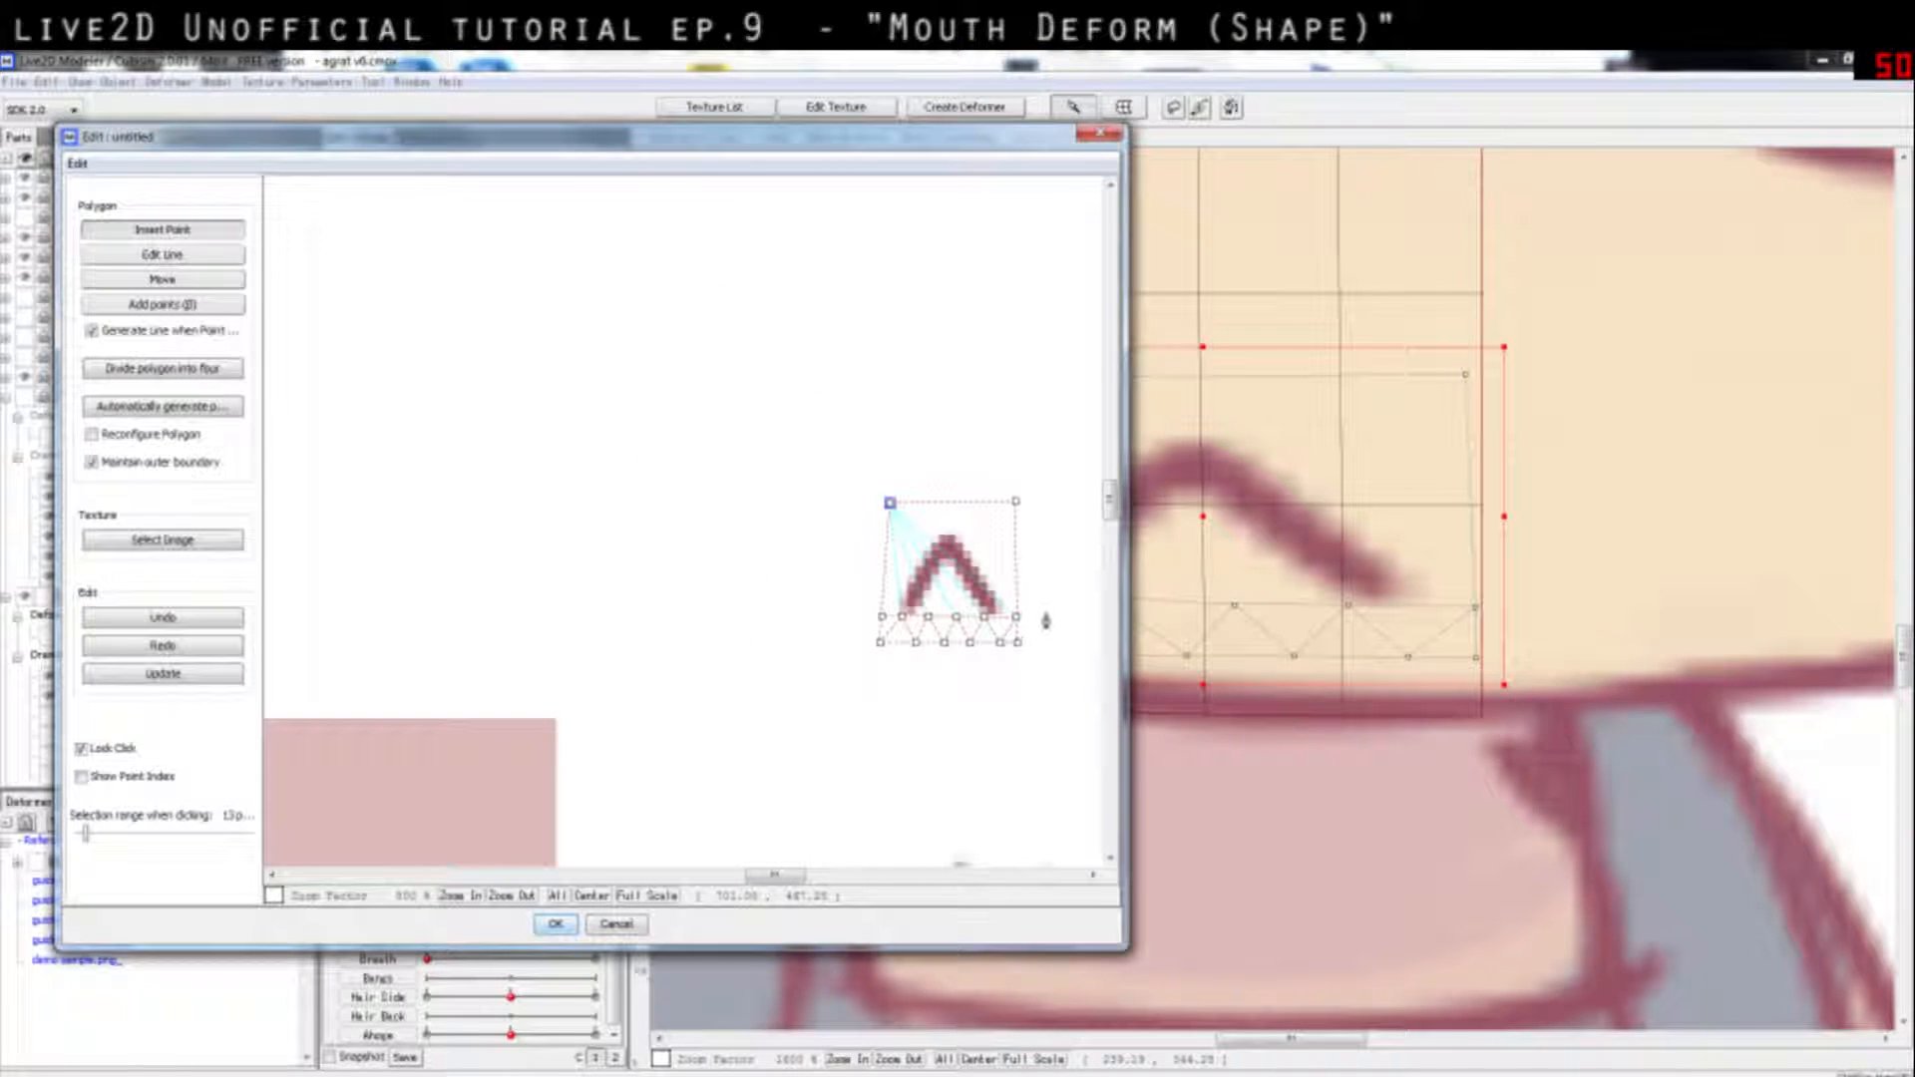
scroll(1028, 608, up, 1)
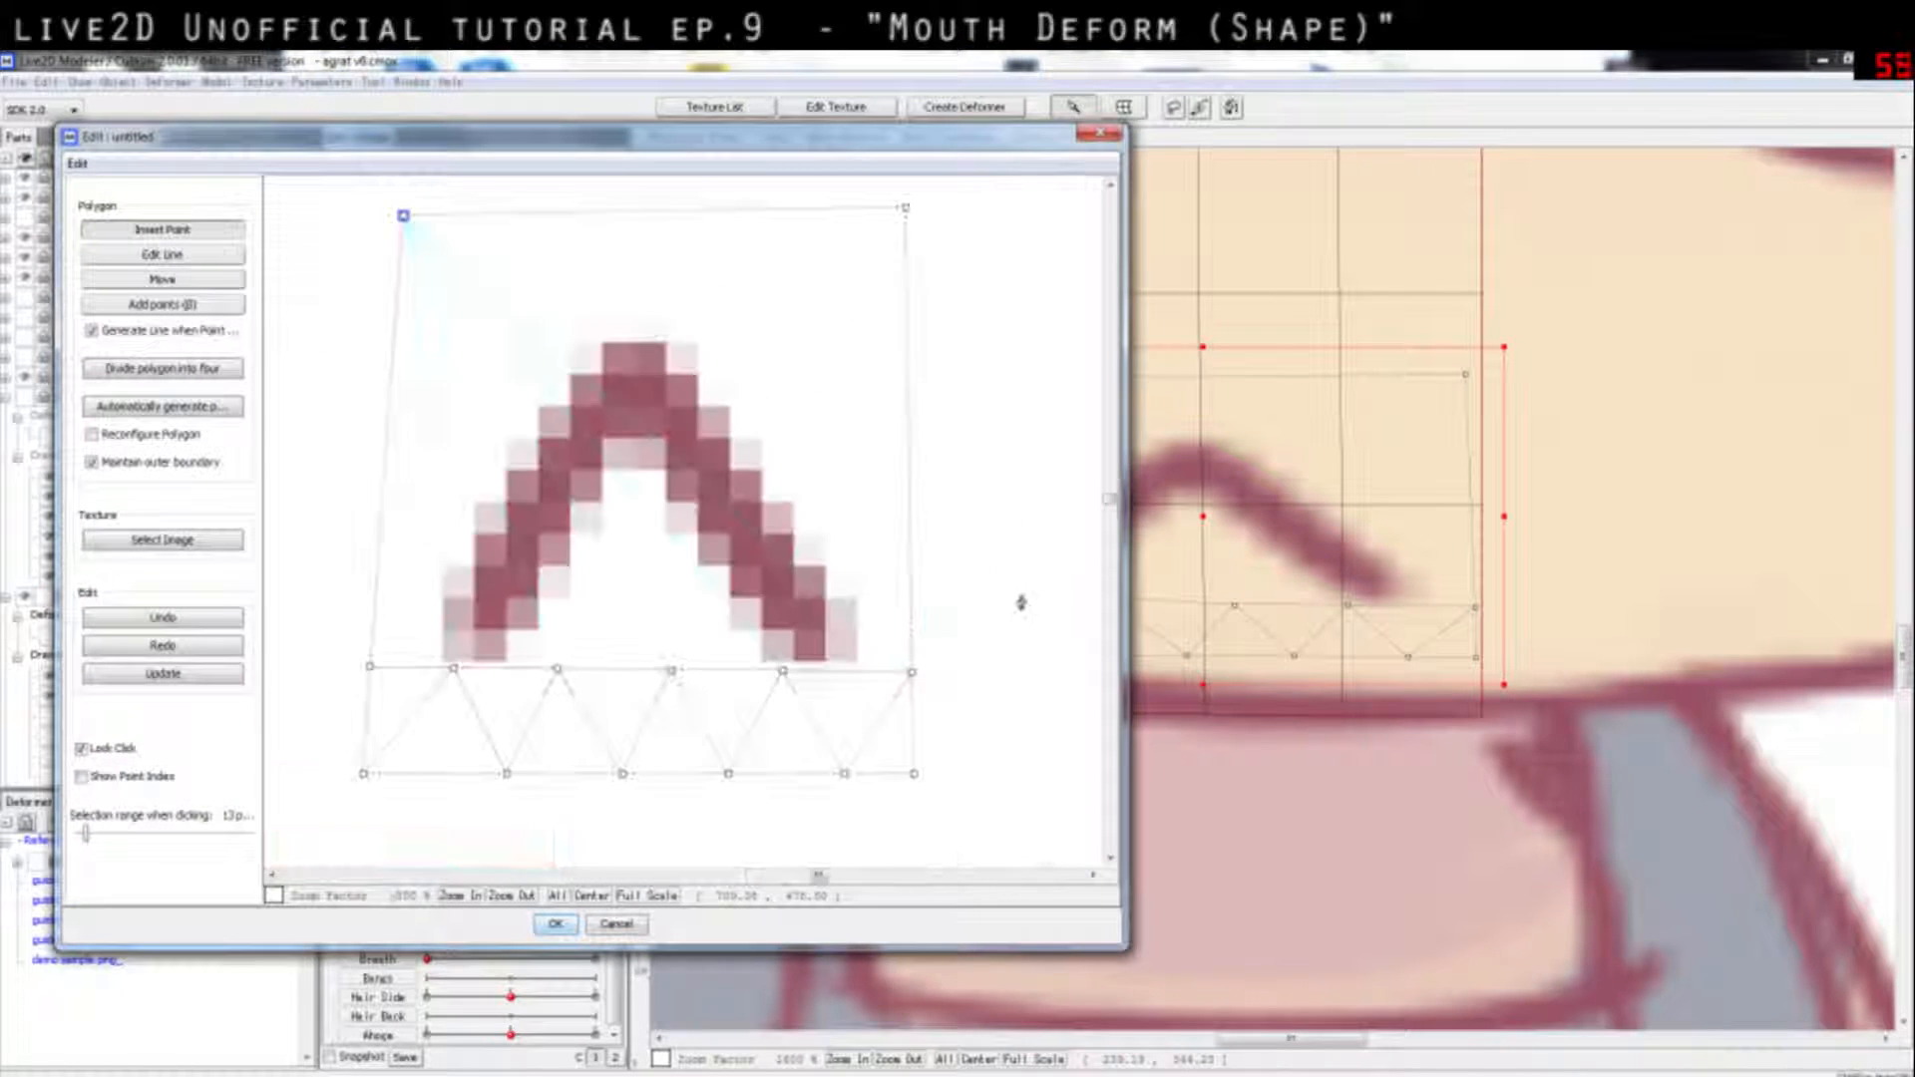
click(454, 669)
click(635, 405)
click(740, 529)
click(828, 671)
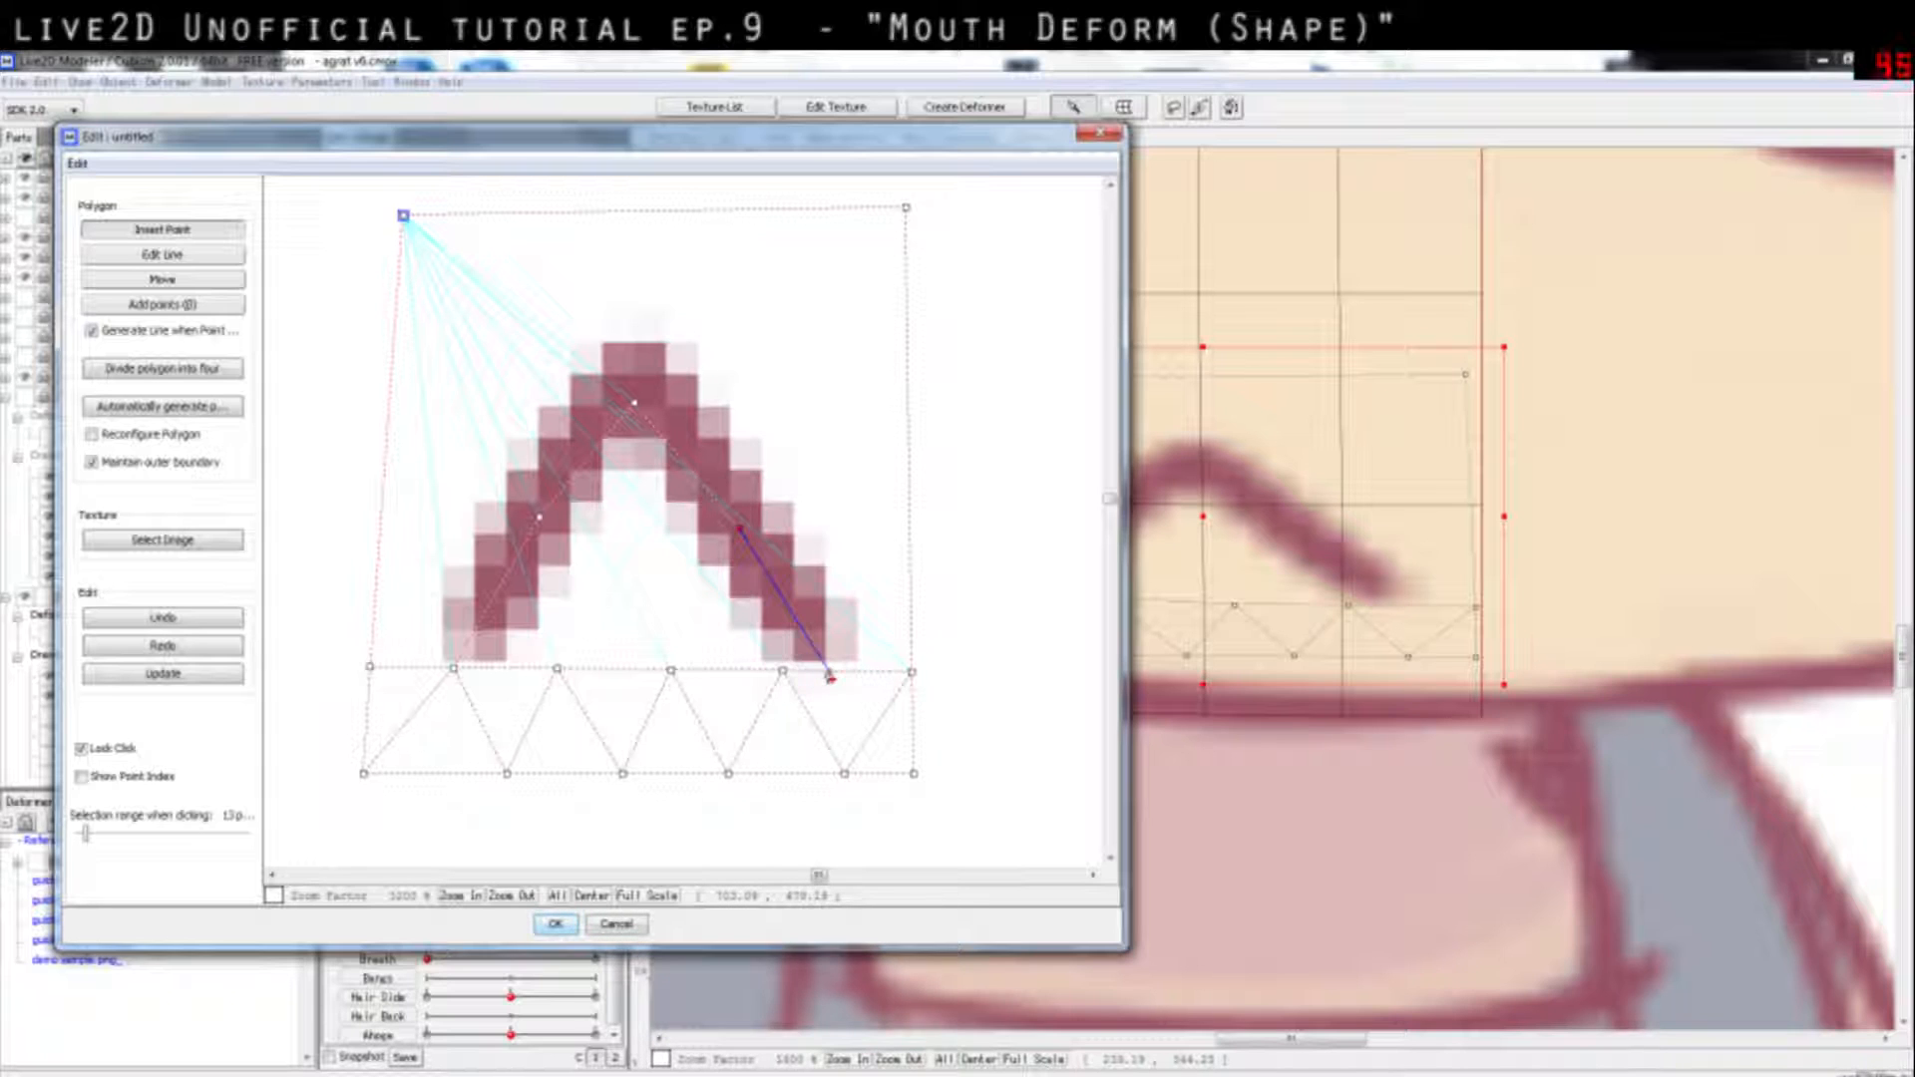
click(845, 773)
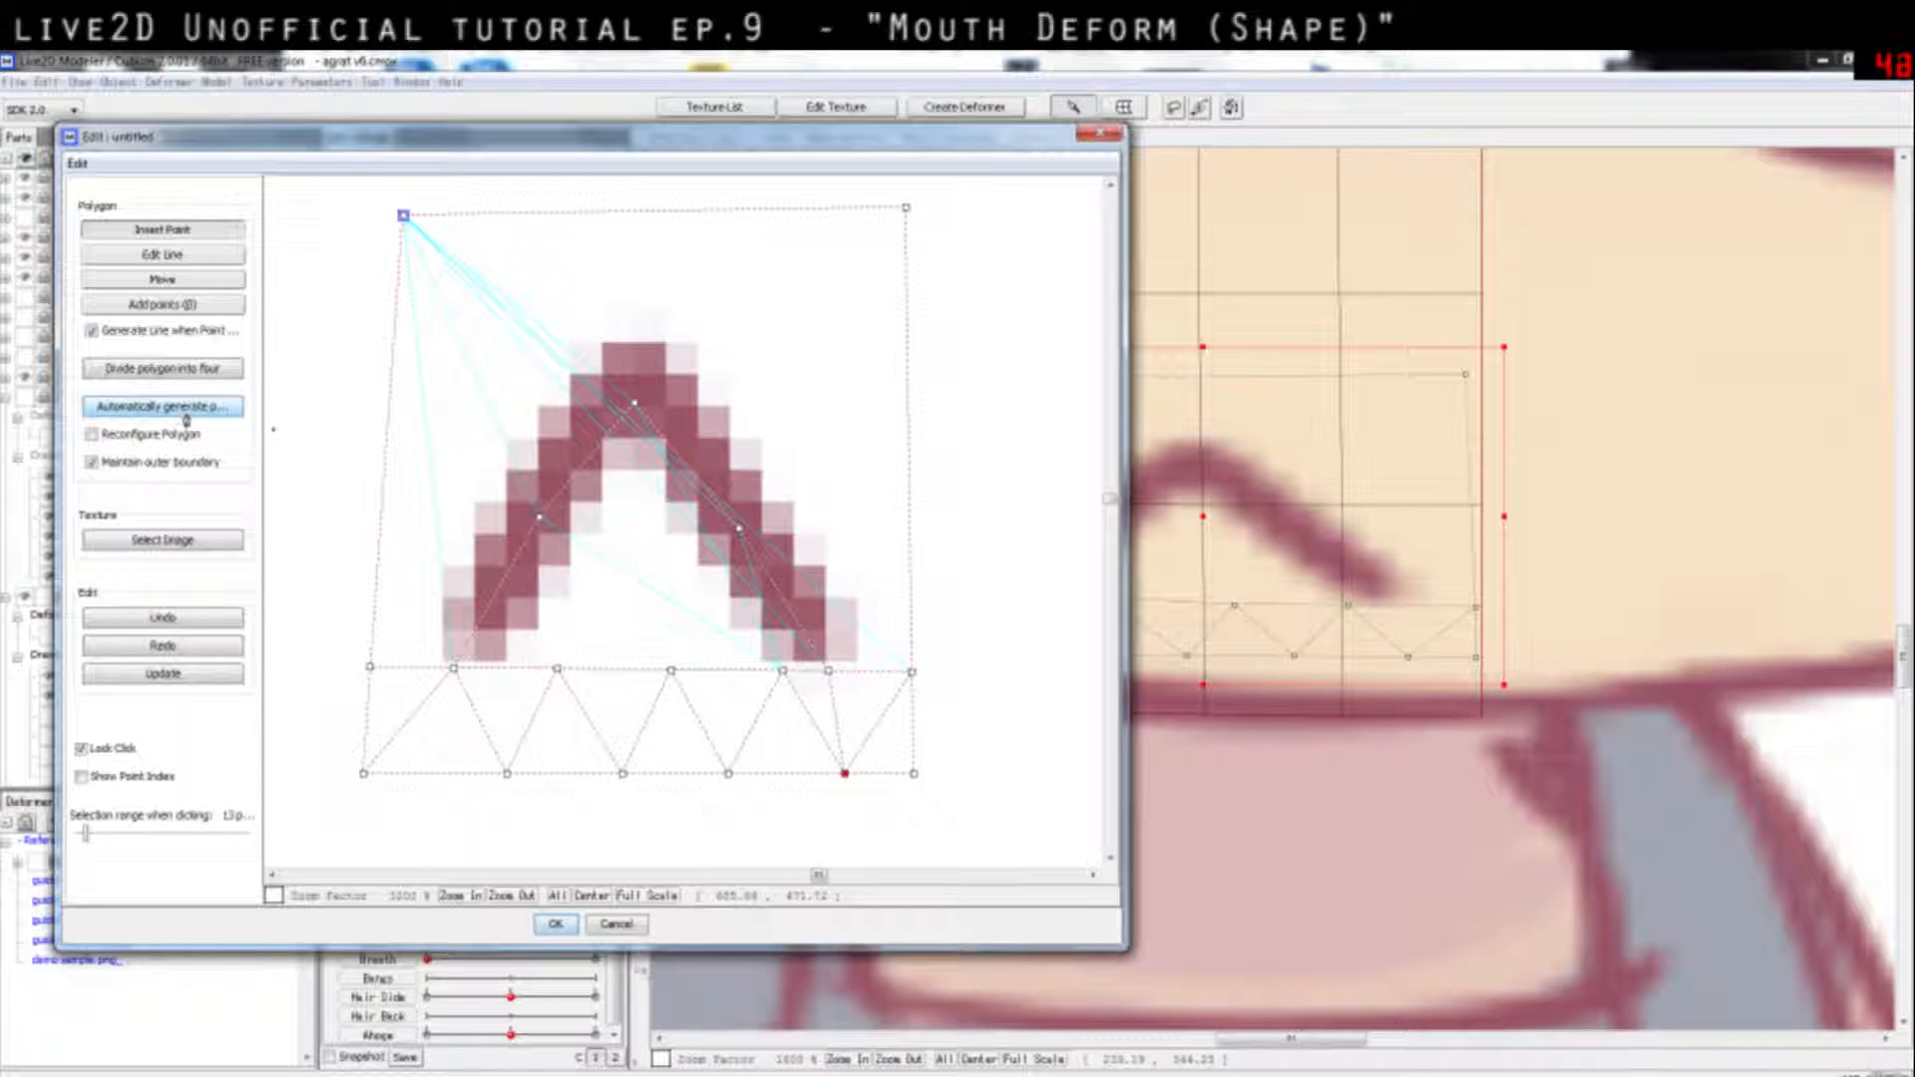
Step: Add an arch of connected mesh points around the outside of the mouth stroke, joining the existing side points
click(426, 570)
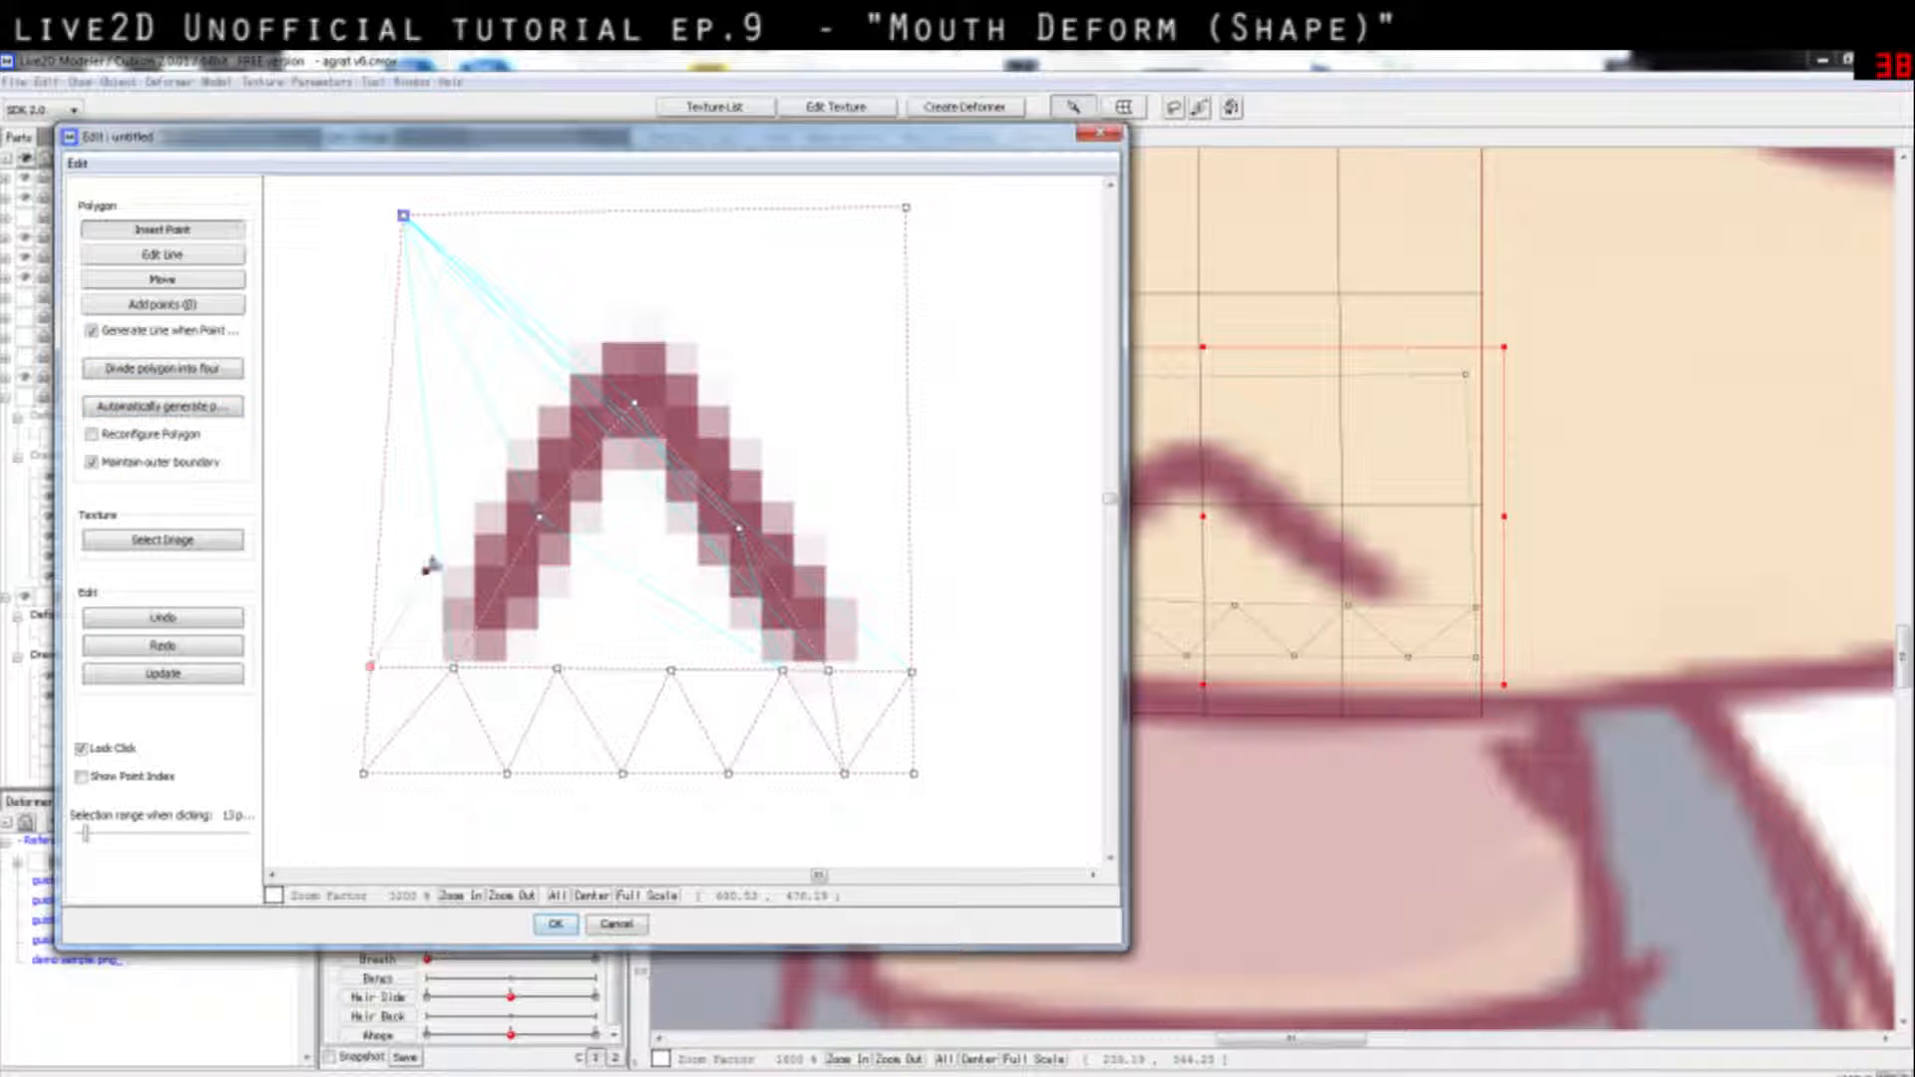
click(509, 402)
click(855, 542)
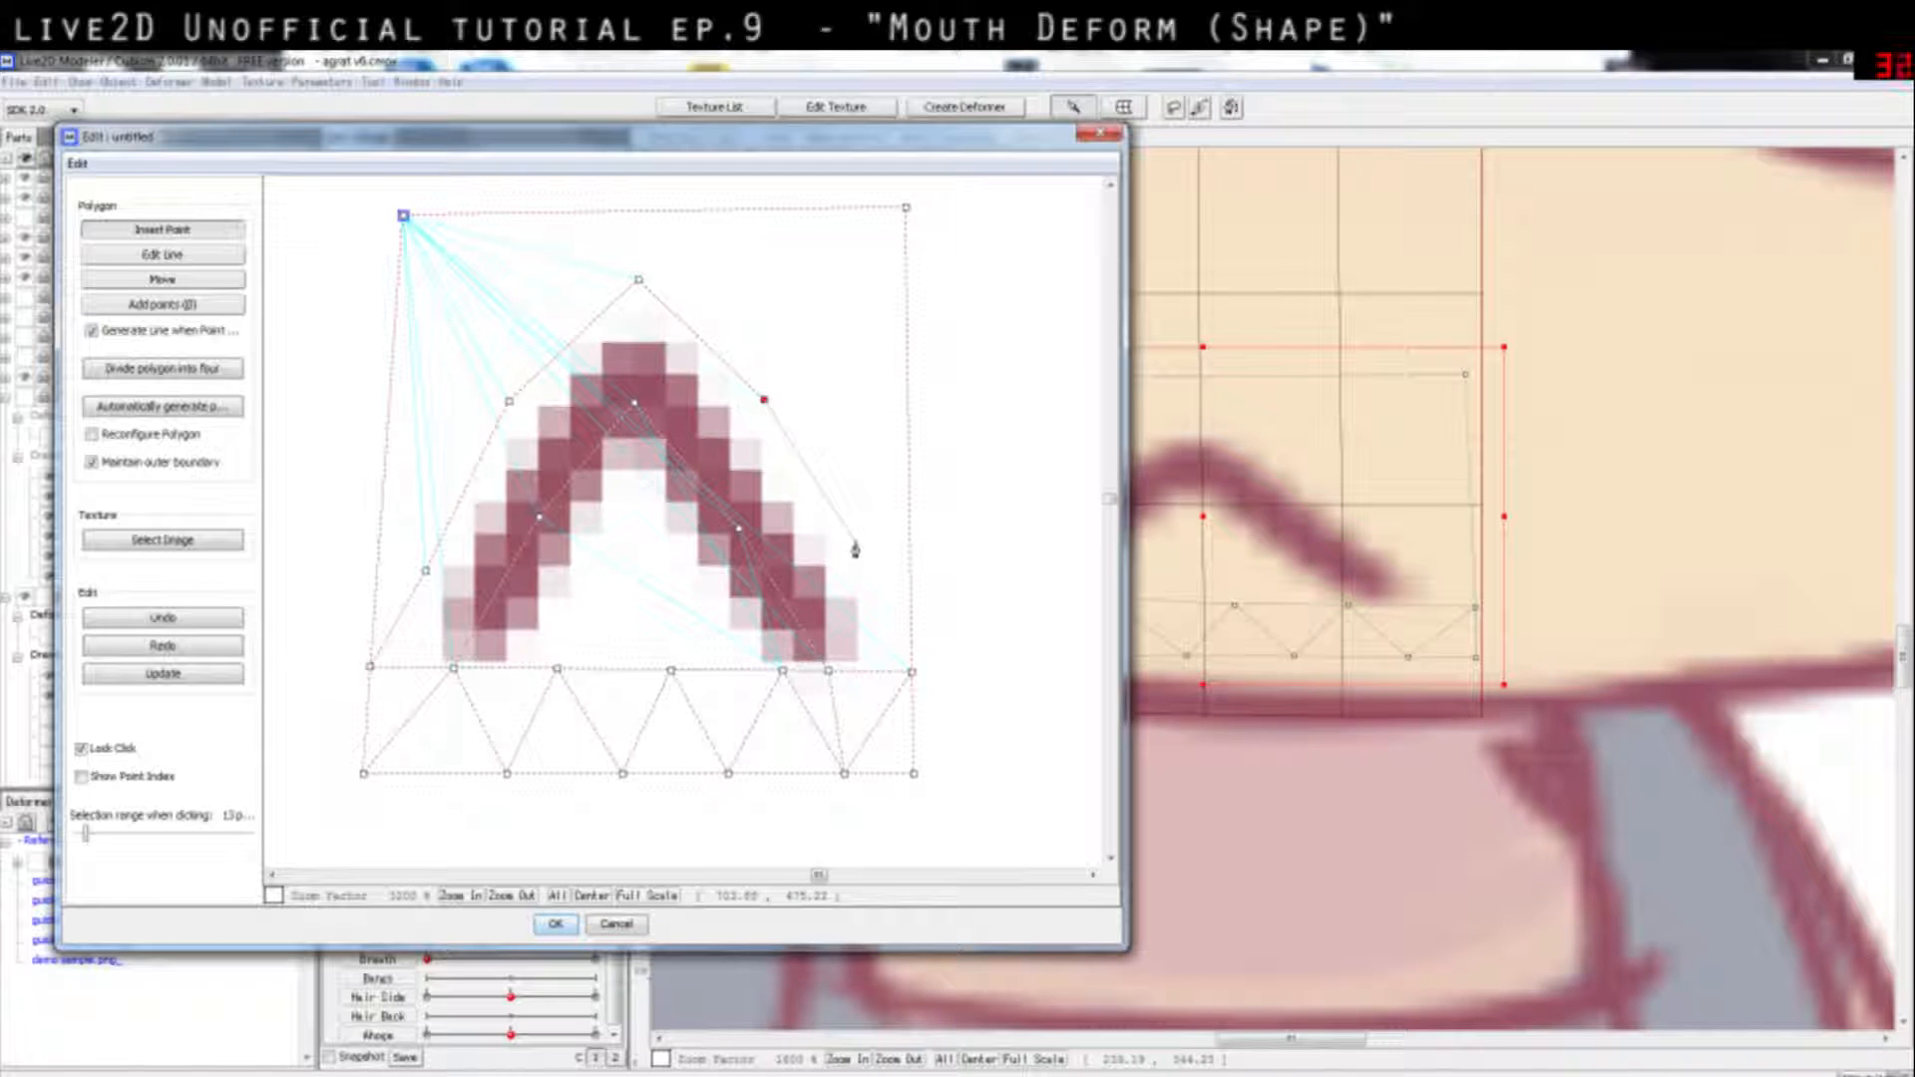
click(910, 671)
Step: Add connected mesh points along the inside of the mouth stroke and apply the mesh with automatically generated polygons
click(782, 671)
click(636, 520)
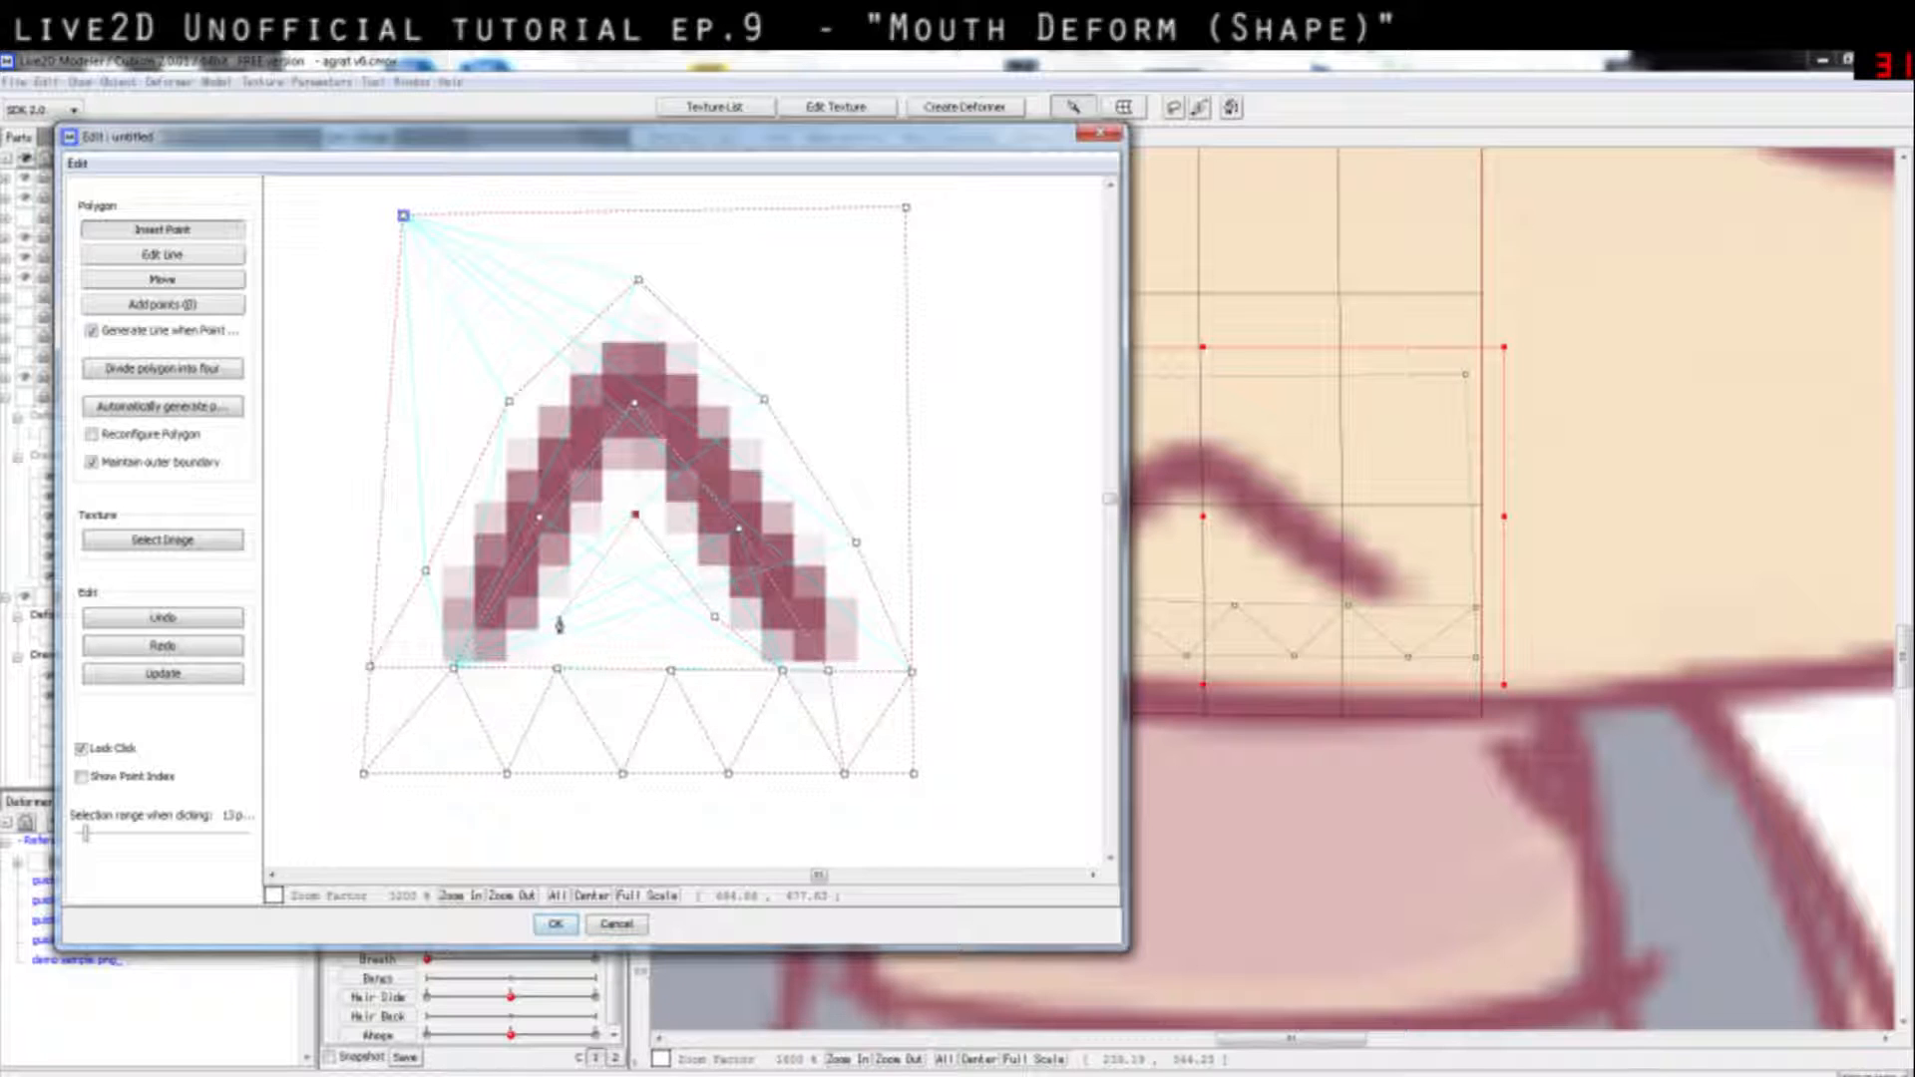
click(558, 670)
click(564, 609)
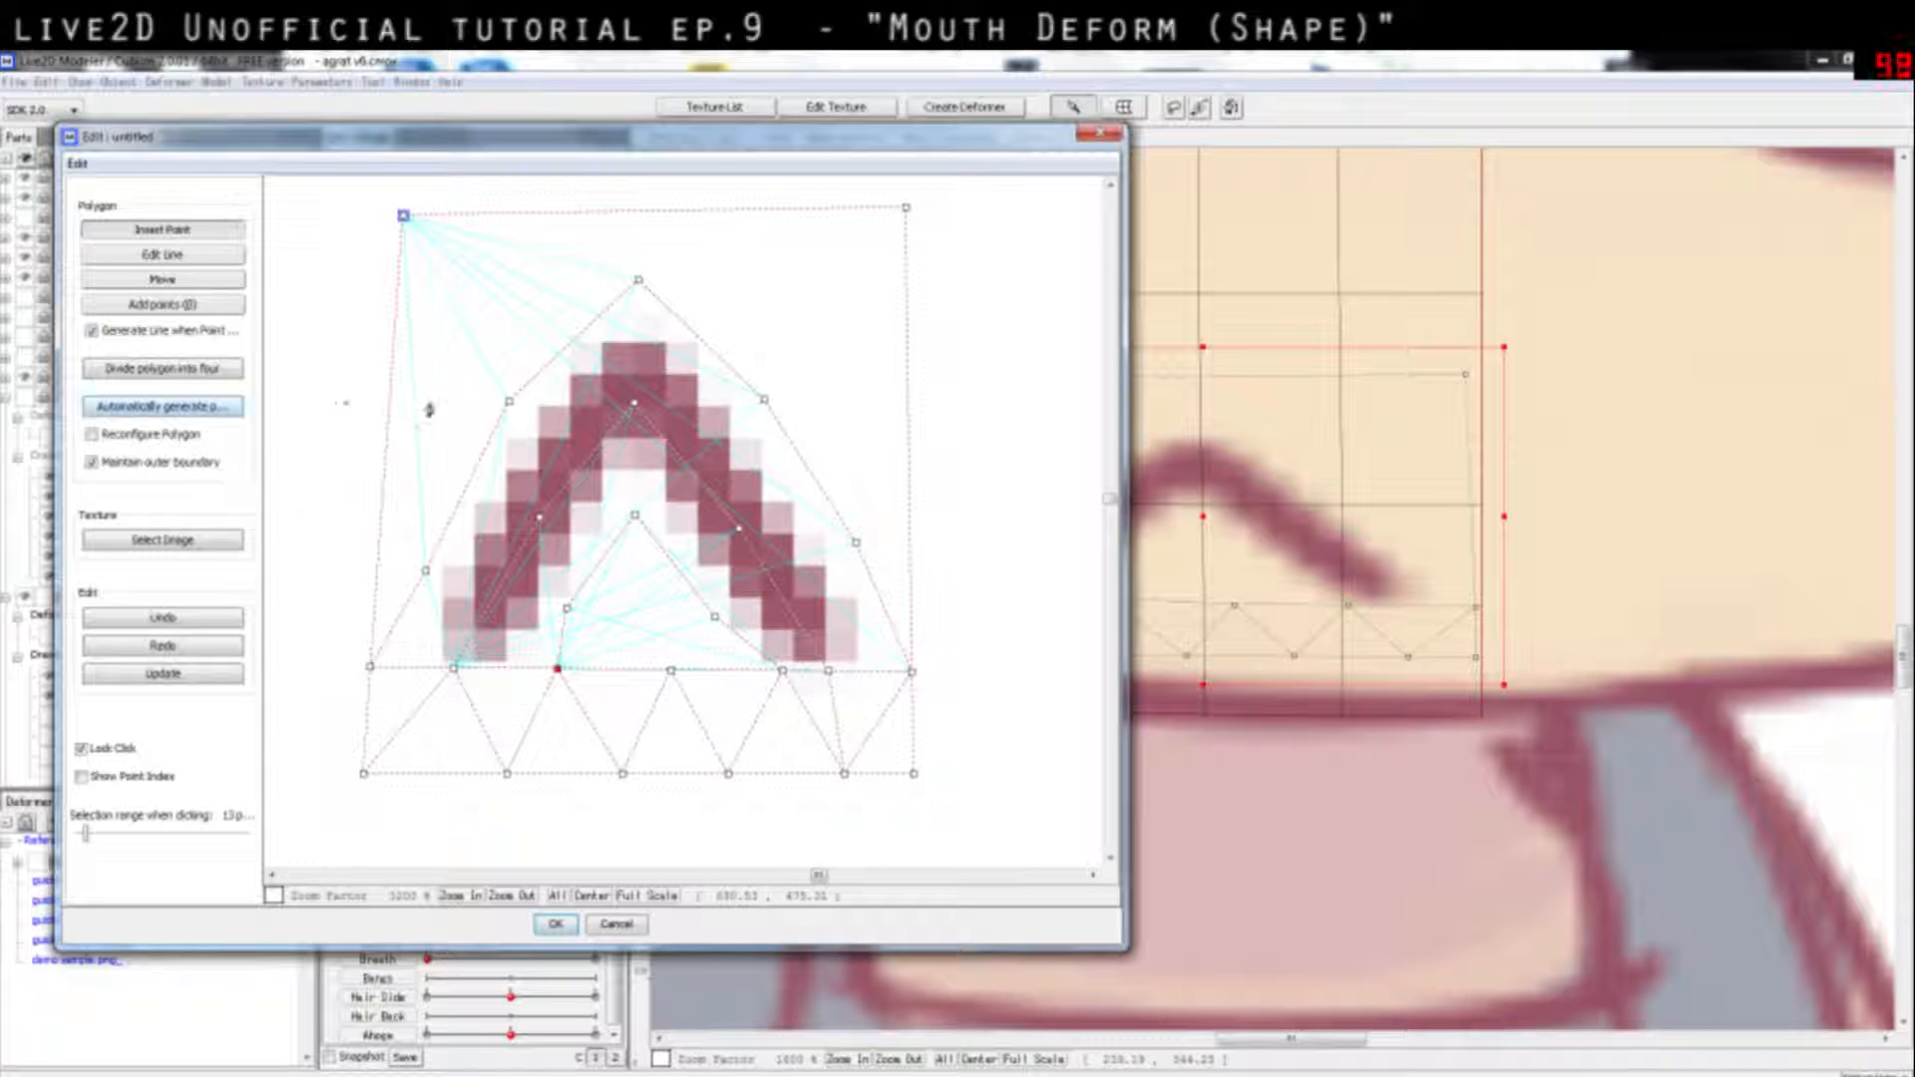
click(155, 411)
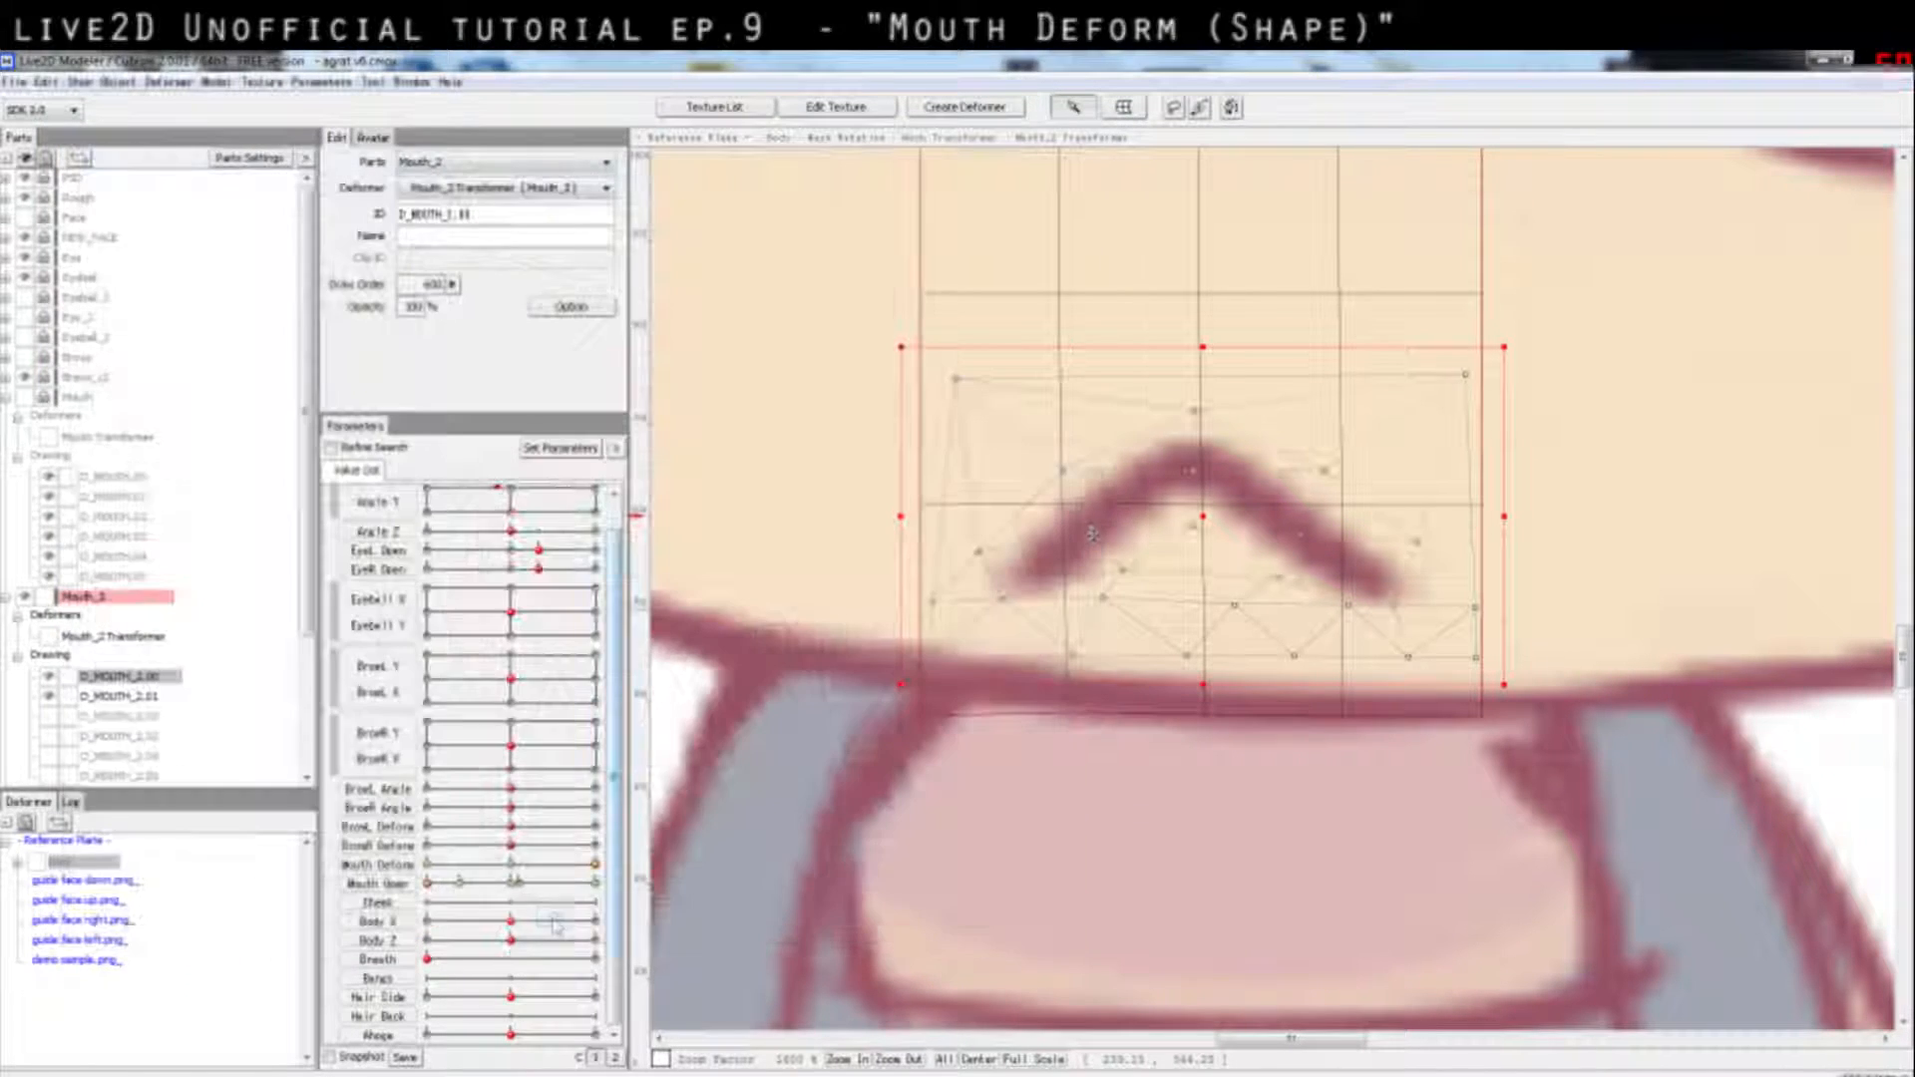
click(556, 924)
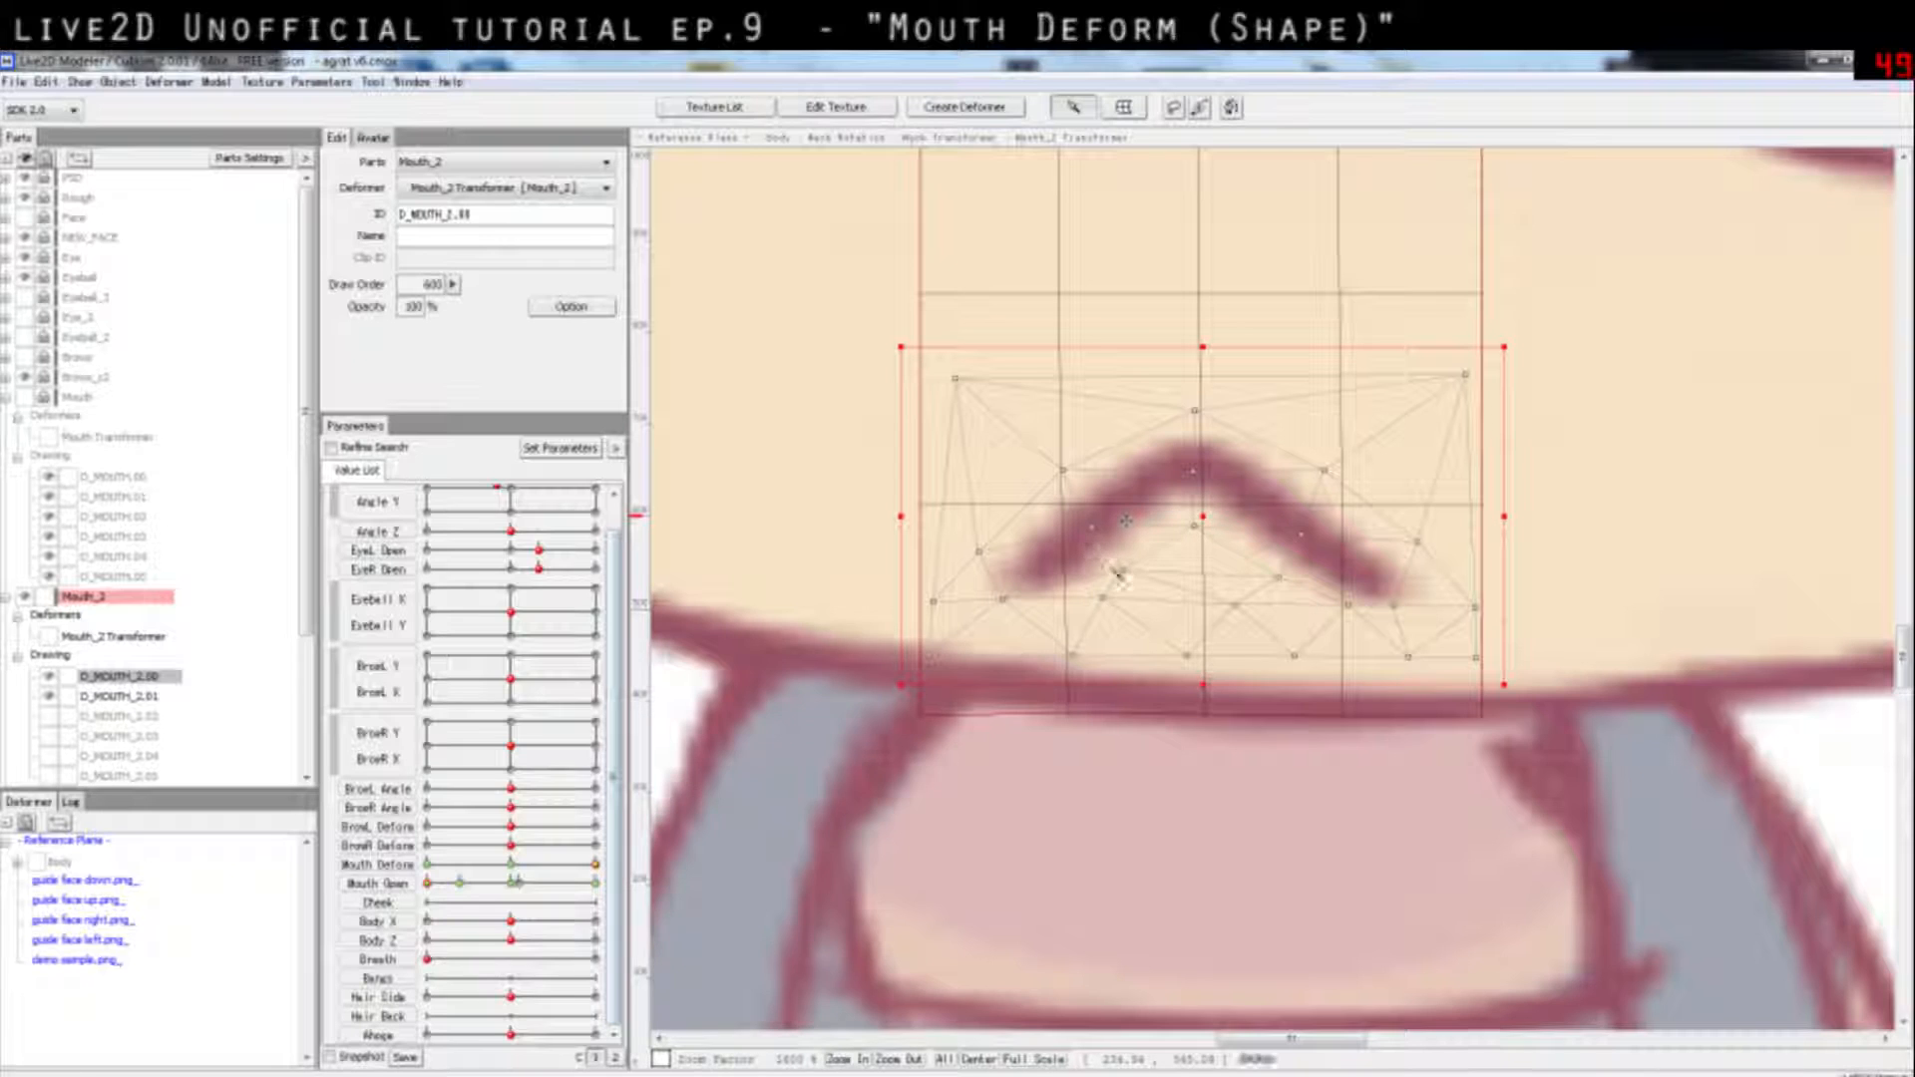
Step: Move the inner mesh points and the right outer points of D_MOUTH_2.00 closer to the stroke to thin its right arm
drag(1117, 575, 1195, 513)
drag(1279, 578, 1298, 566)
drag(1324, 470, 1311, 487)
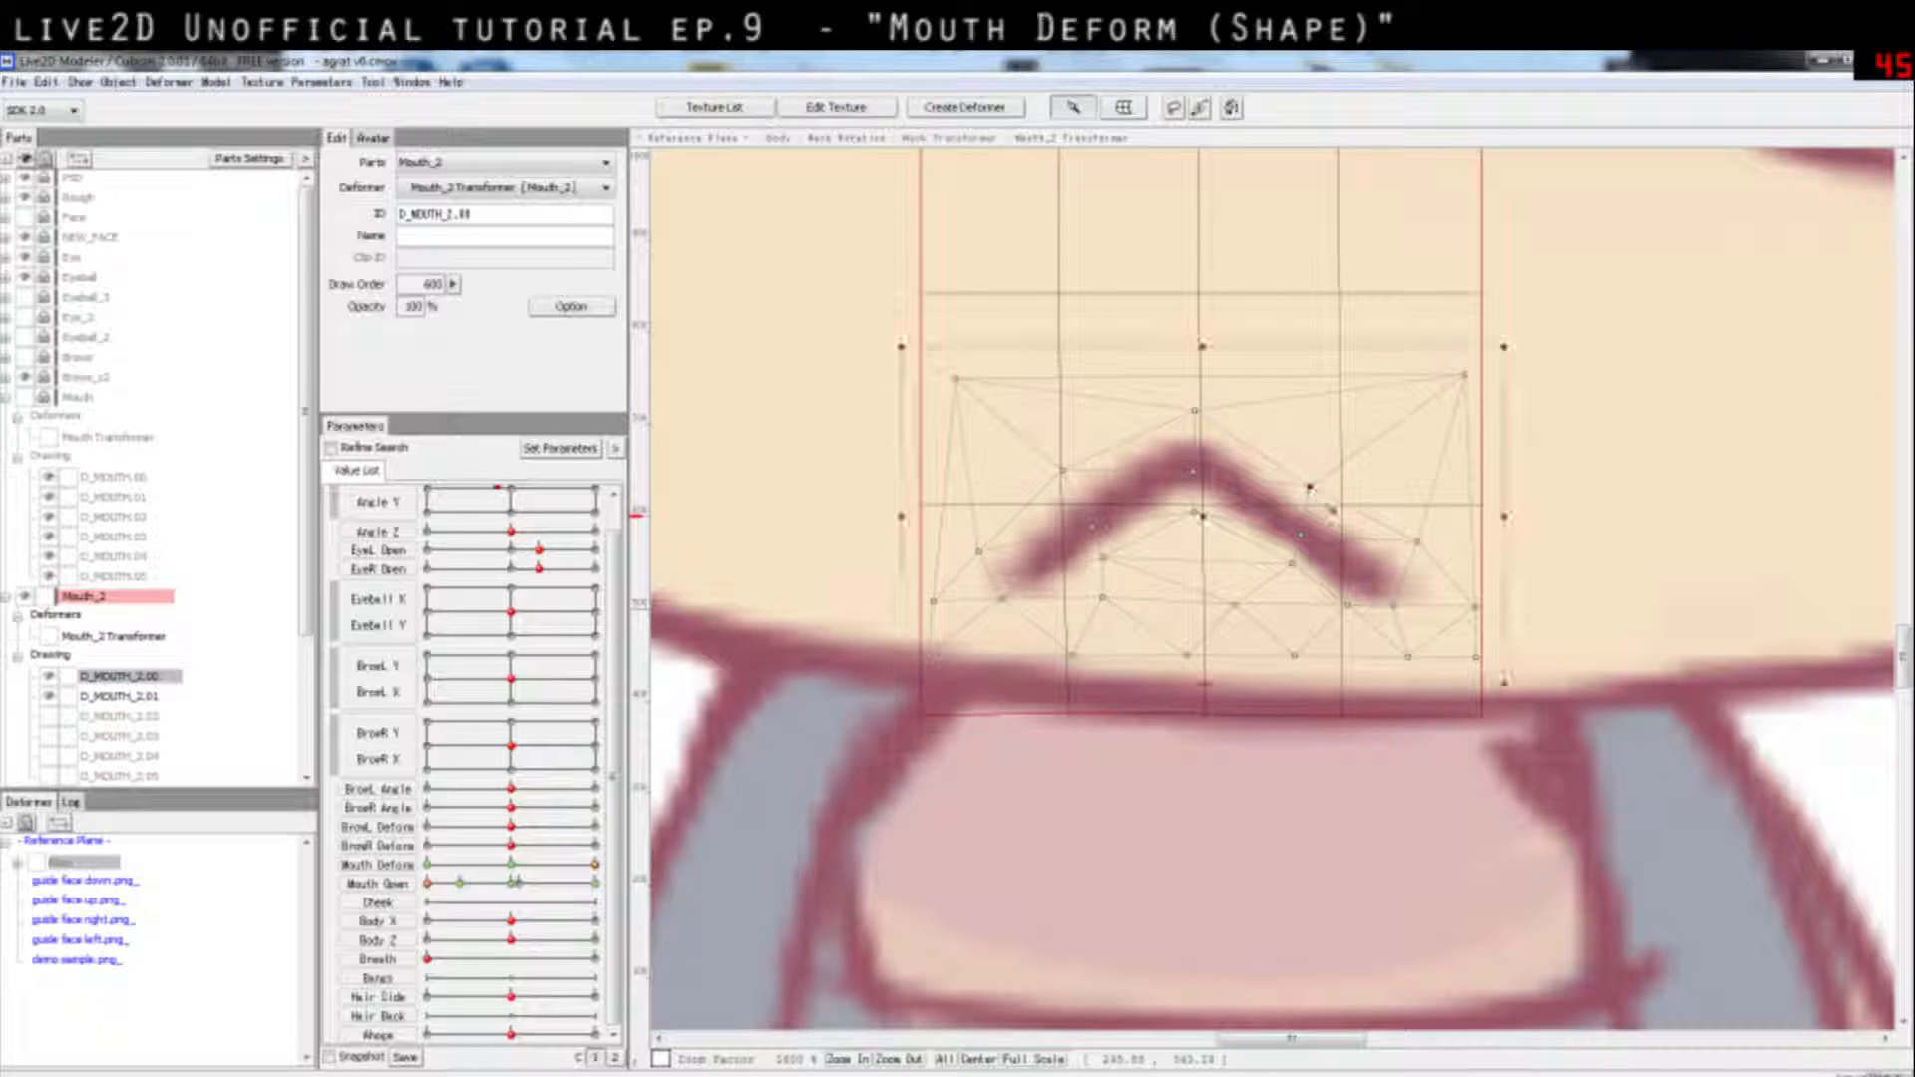
drag(1418, 543, 1404, 564)
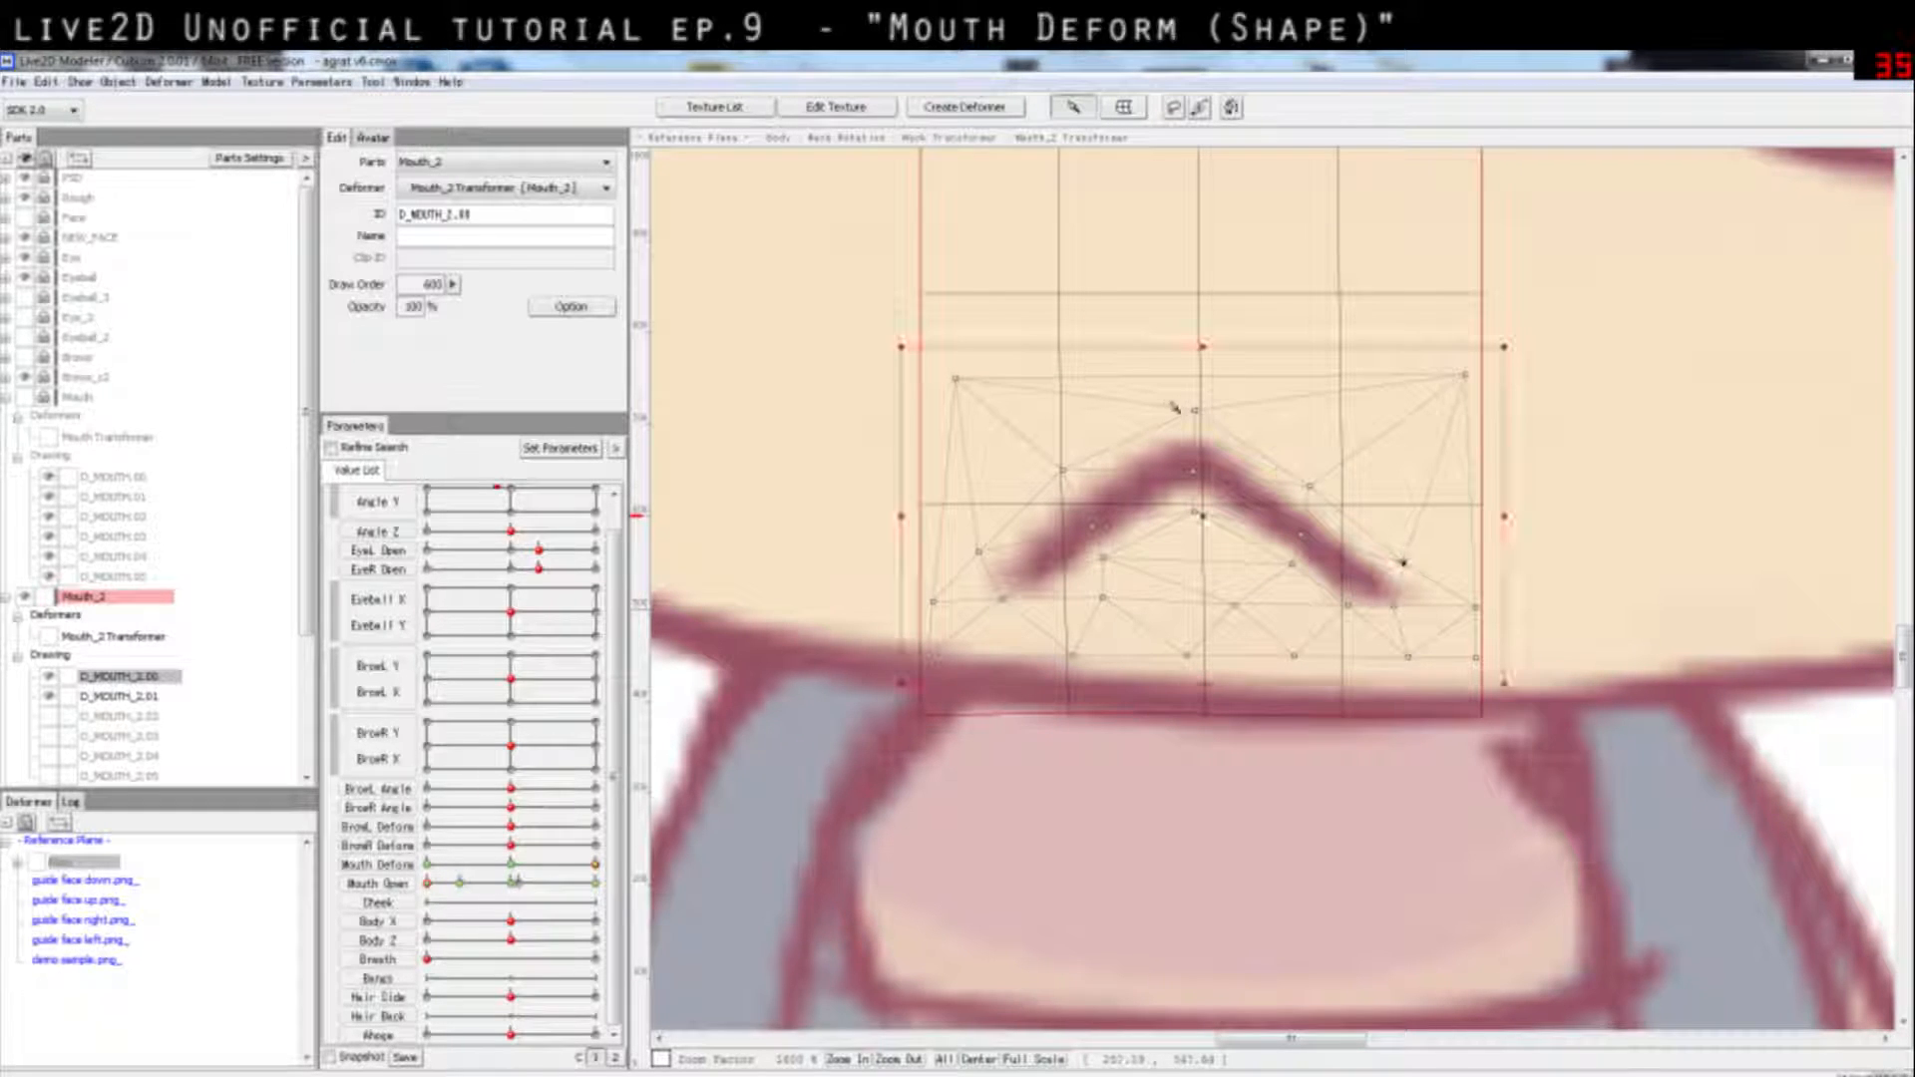
Step: Pull the left outer and peak mesh points of D_MOUTH_2.00 toward the stroke to thin it, and check the mouth unselected
drag(1066, 472, 1076, 488)
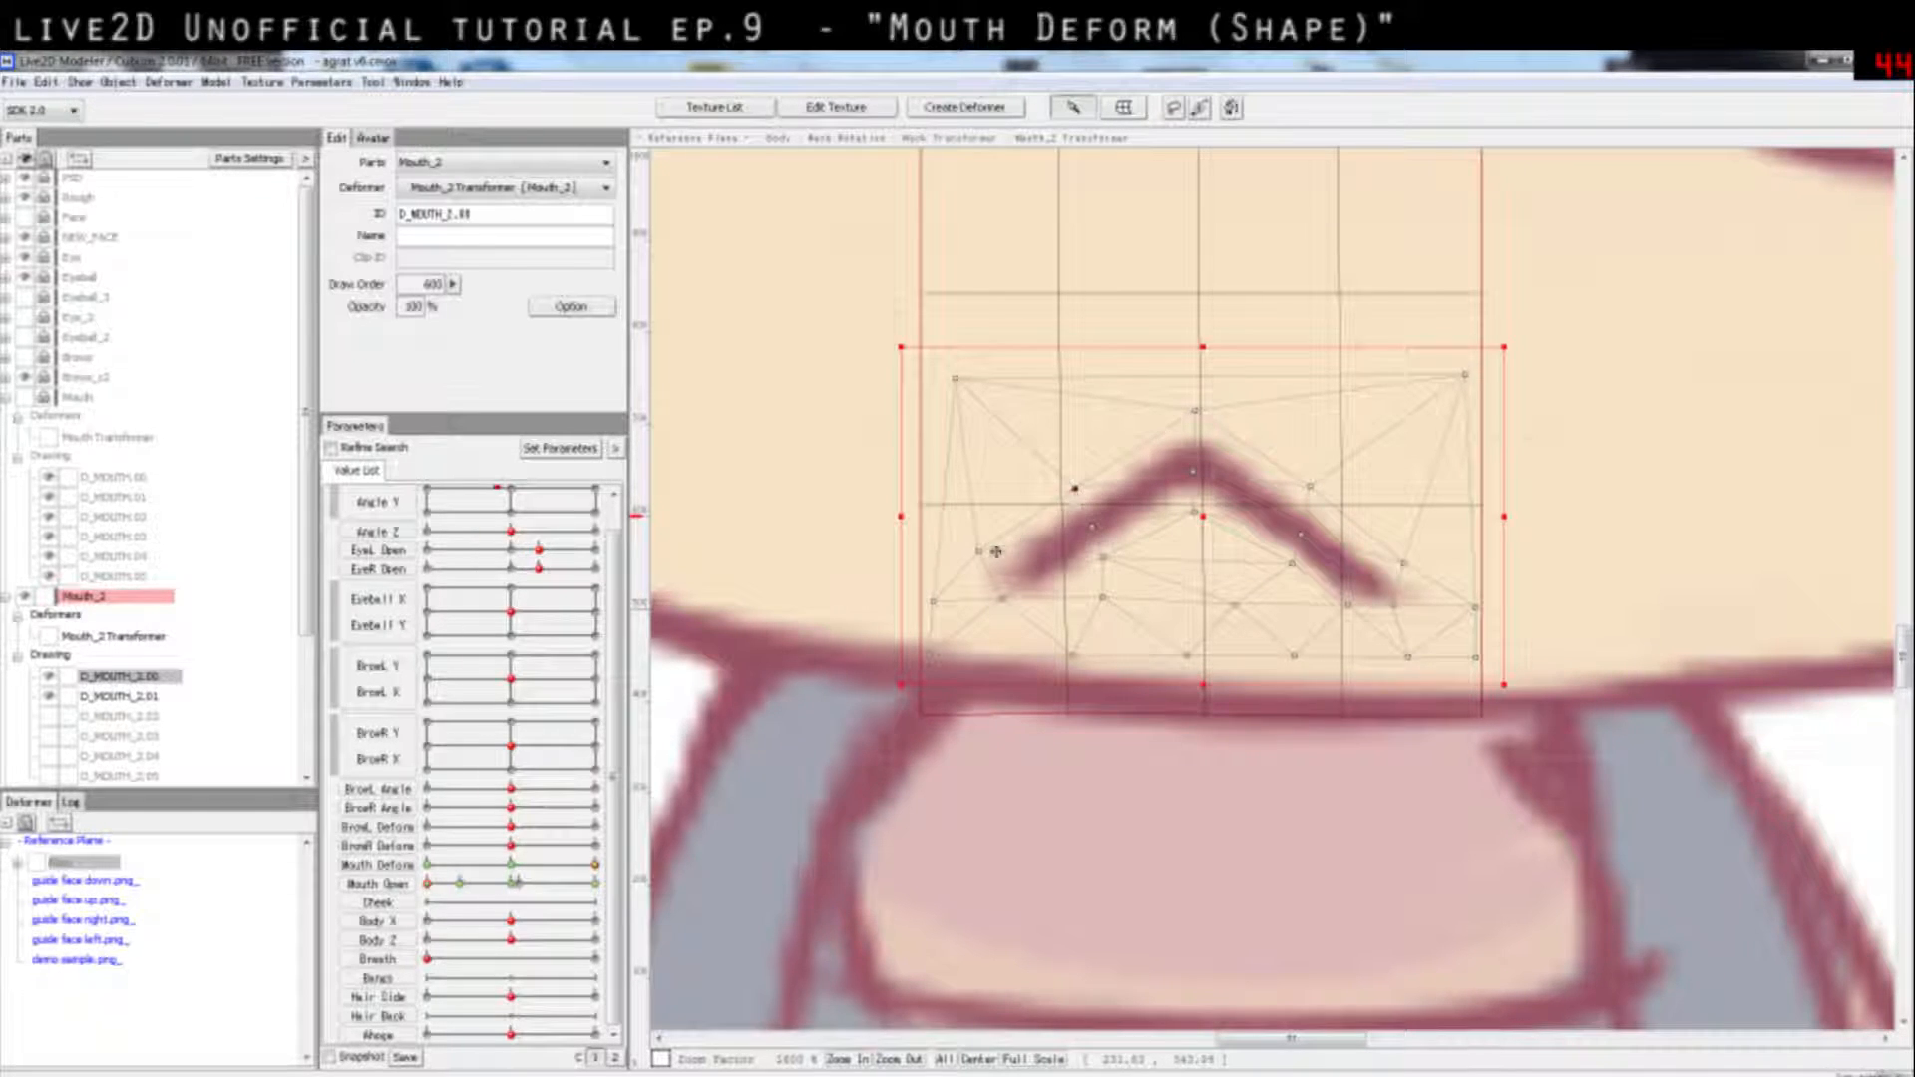
drag(979, 552, 990, 564)
drag(1075, 488, 1081, 493)
drag(1202, 409, 1200, 426)
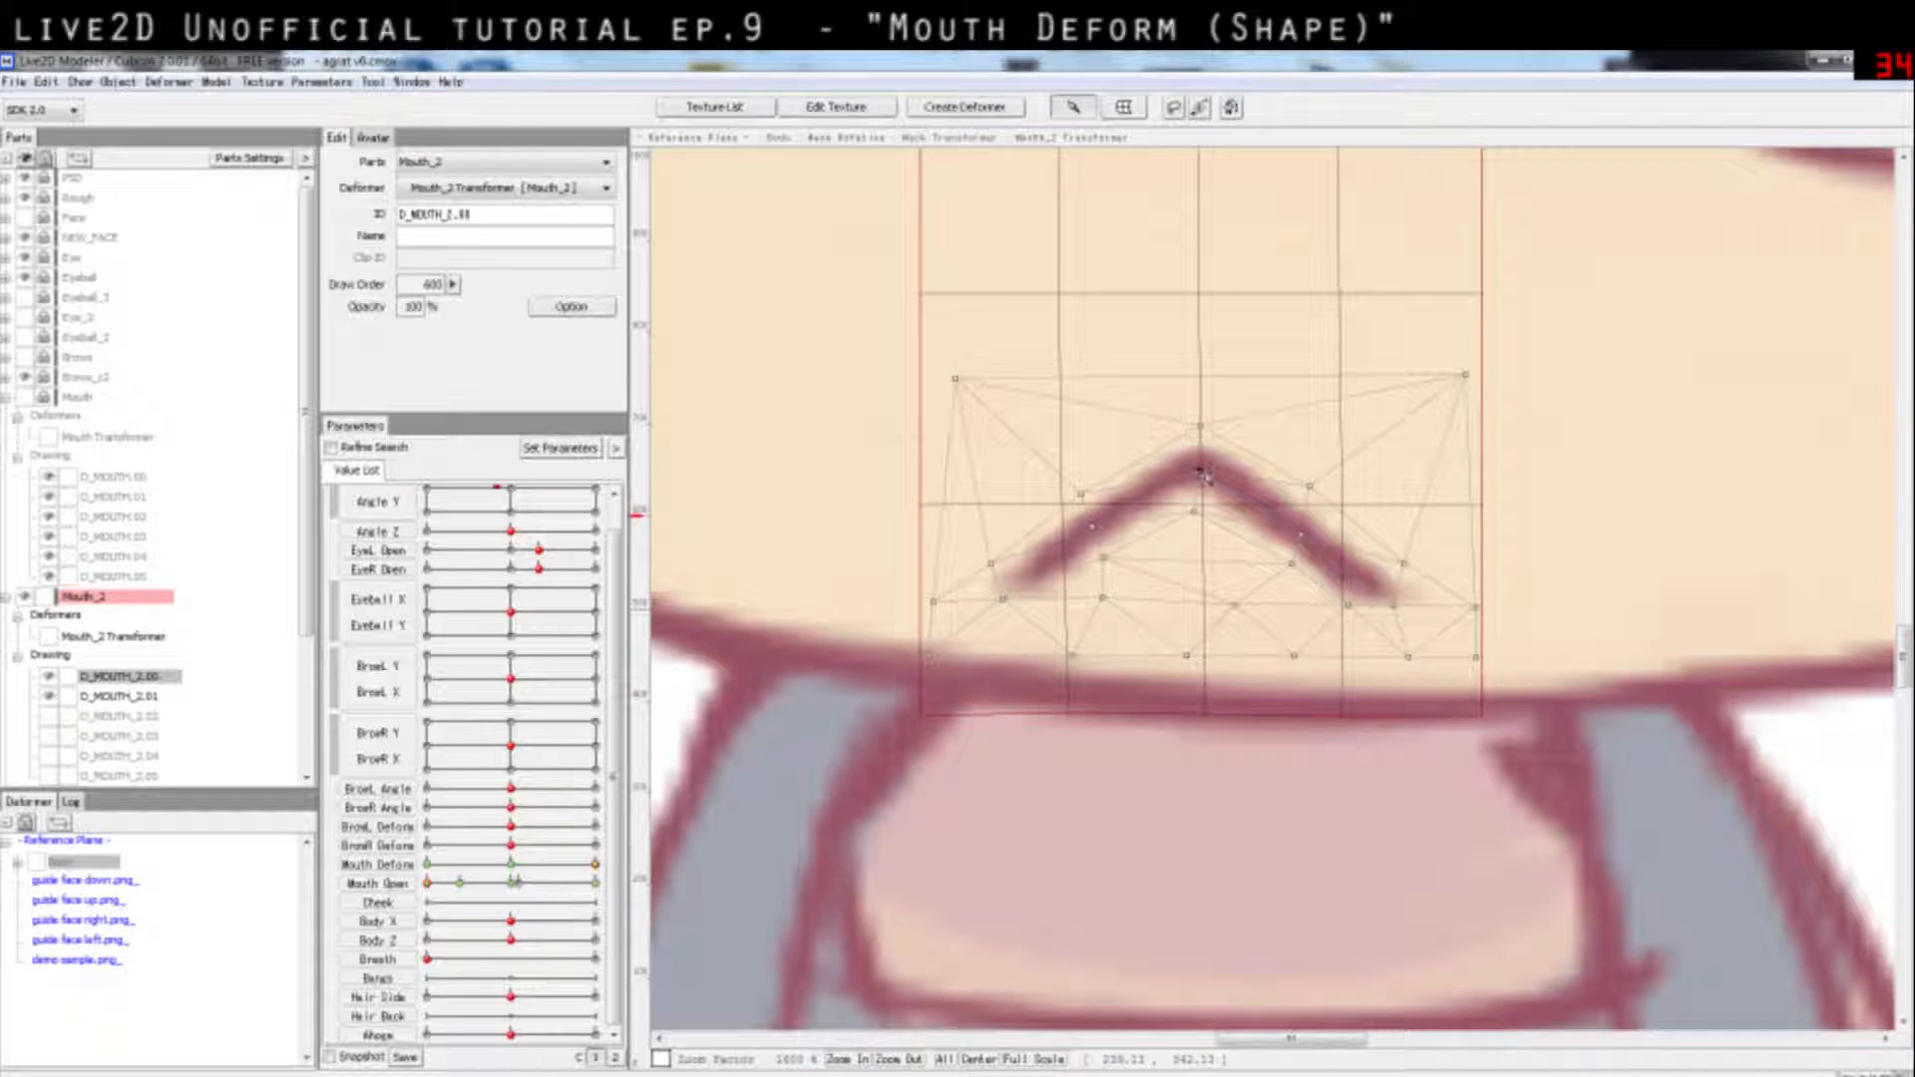
click(1574, 516)
scroll(1387, 531, down, 2)
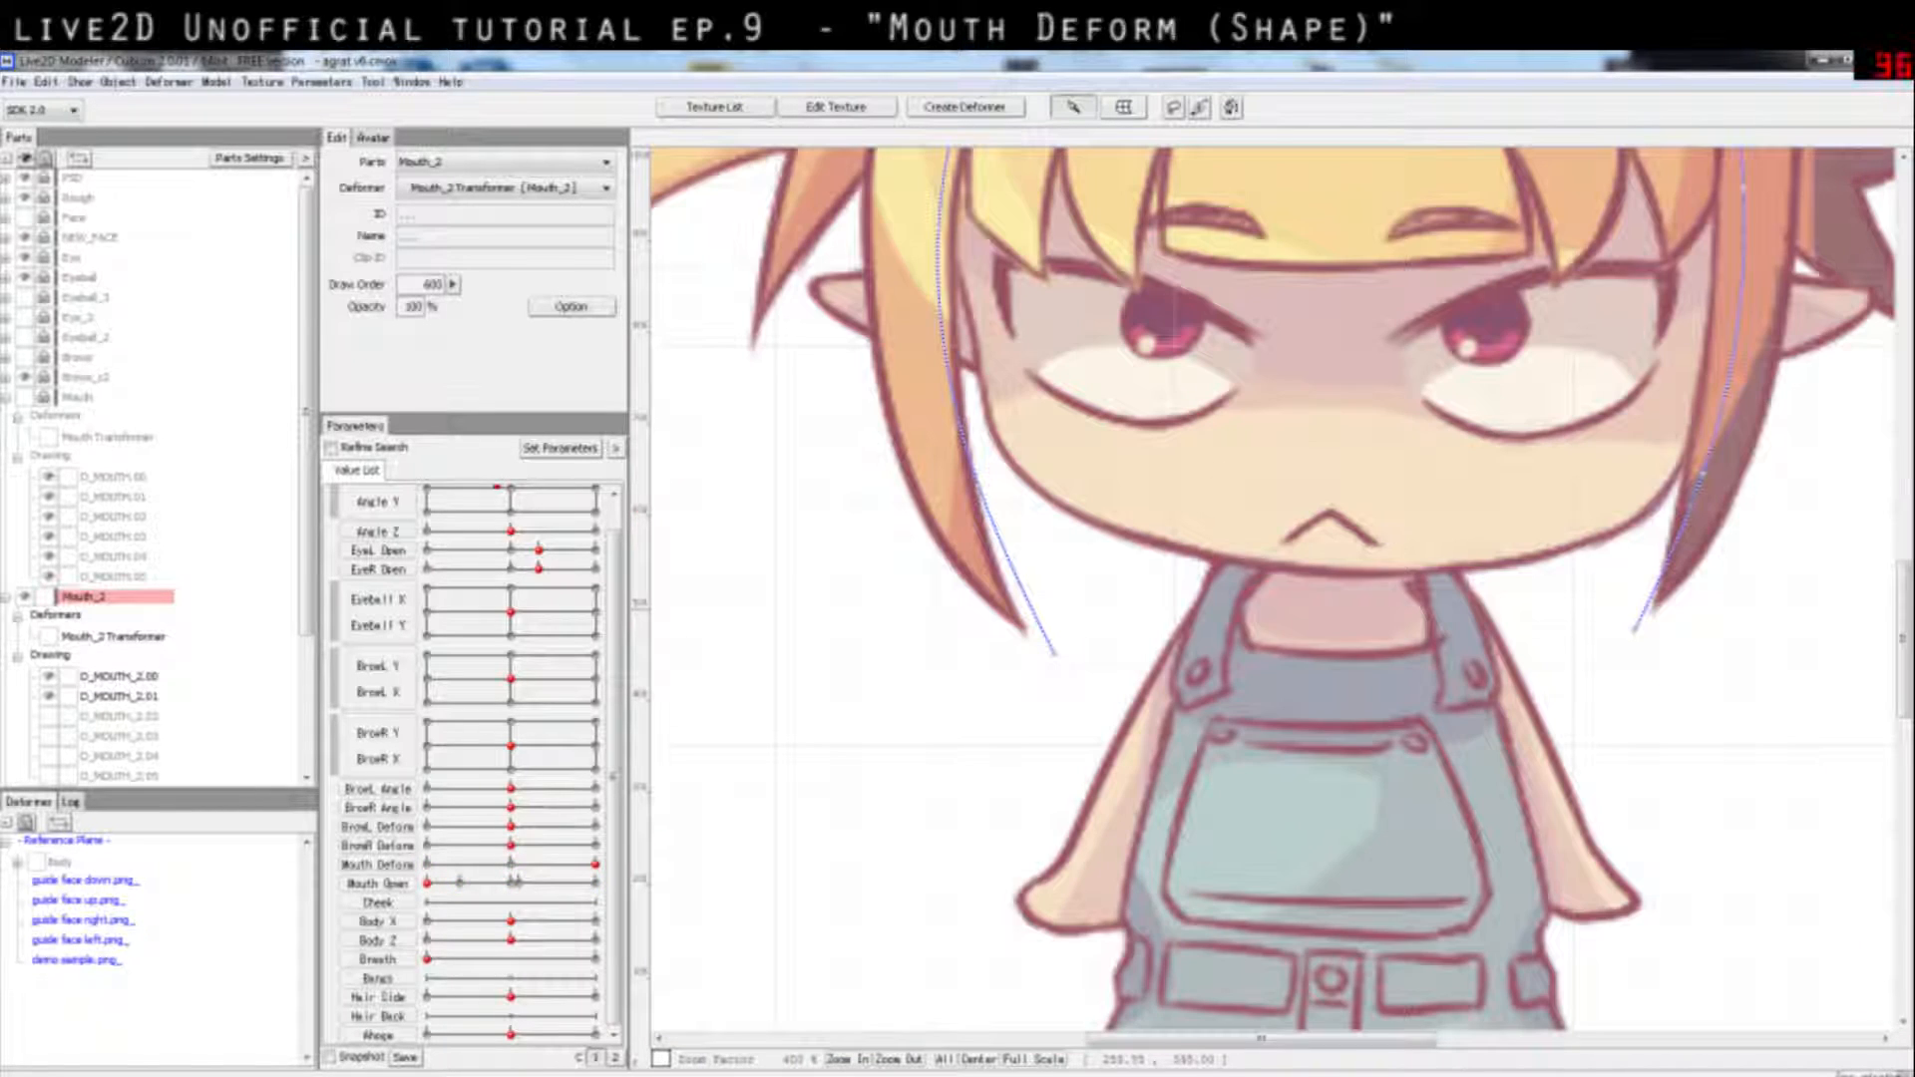
Step: Fine-tune the peak and left outer mesh points of D_MOUTH_2.00 with slight leftward shifts, and check the result unselected
click(1344, 519)
scroll(1339, 514, up, 2)
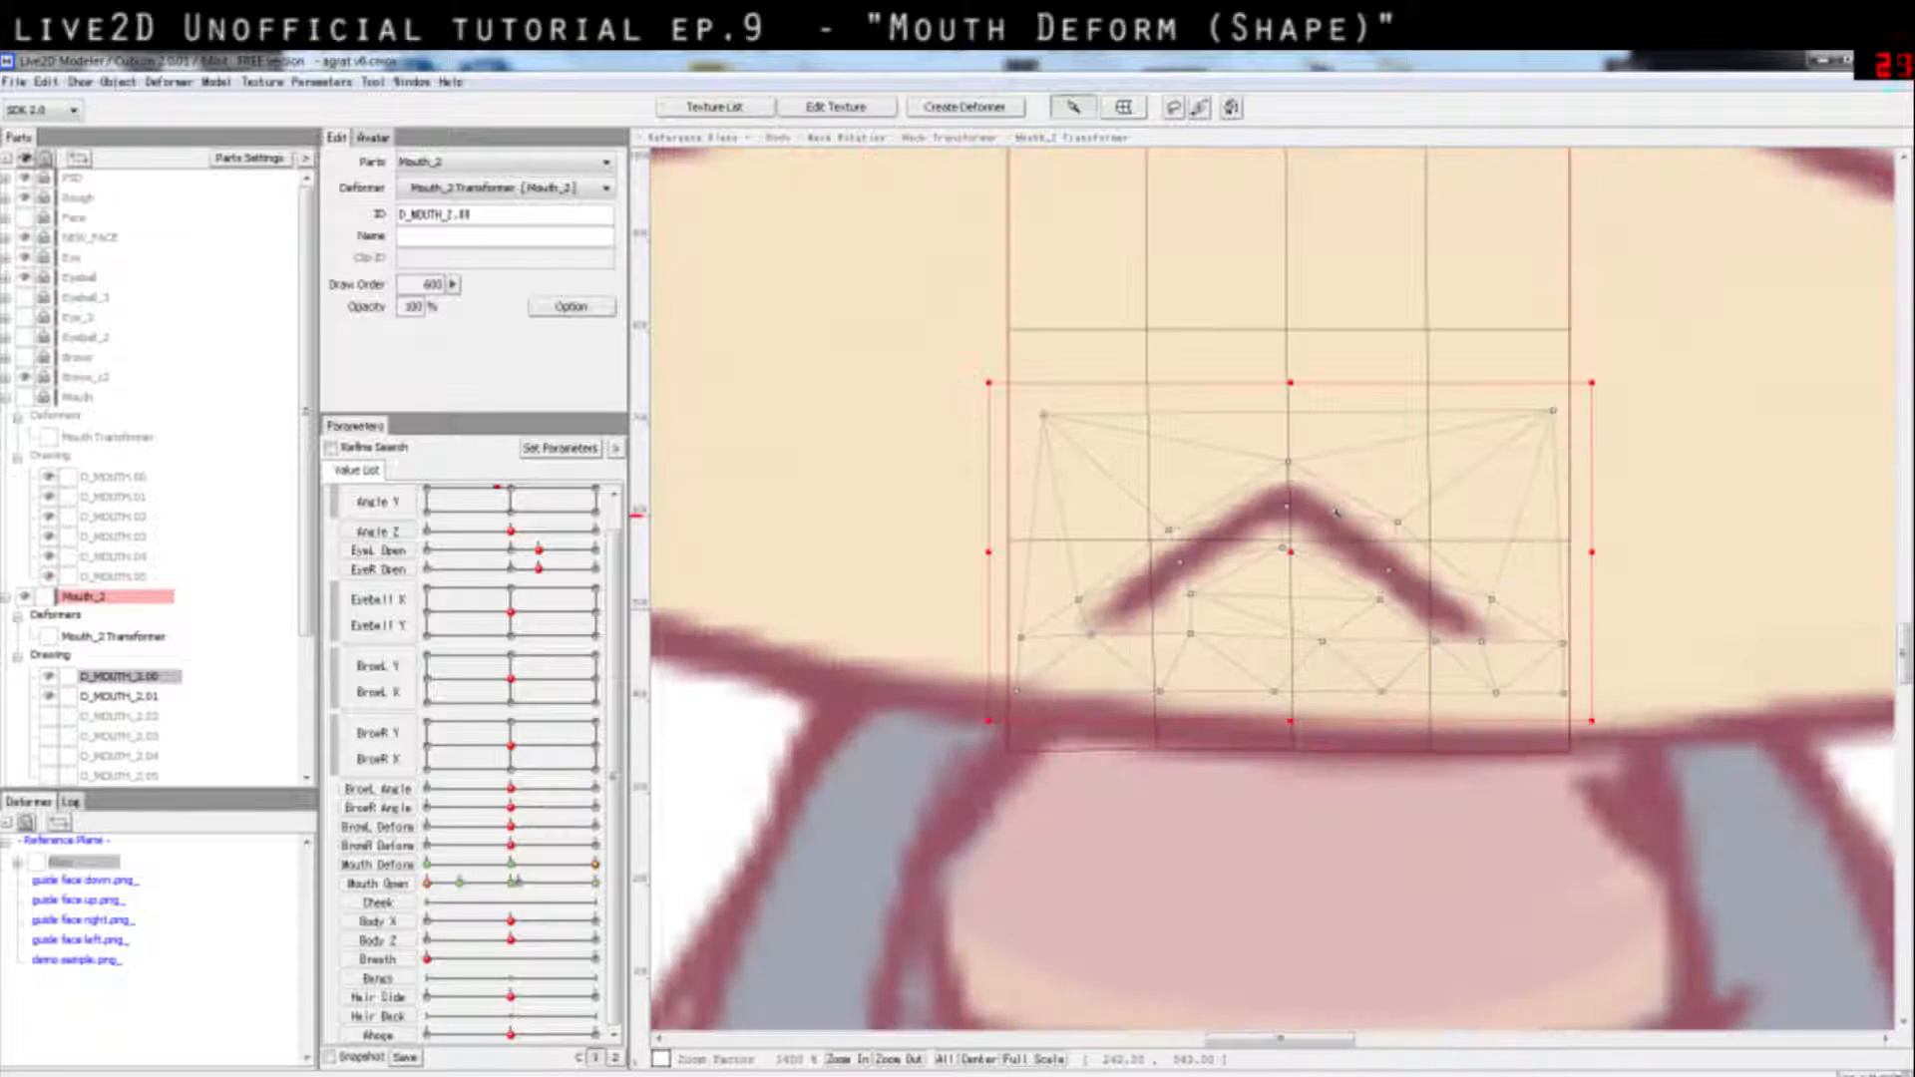
click(1287, 461)
click(1170, 533)
drag(1082, 600, 1082, 632)
click(1701, 539)
scroll(1708, 537, down, 1)
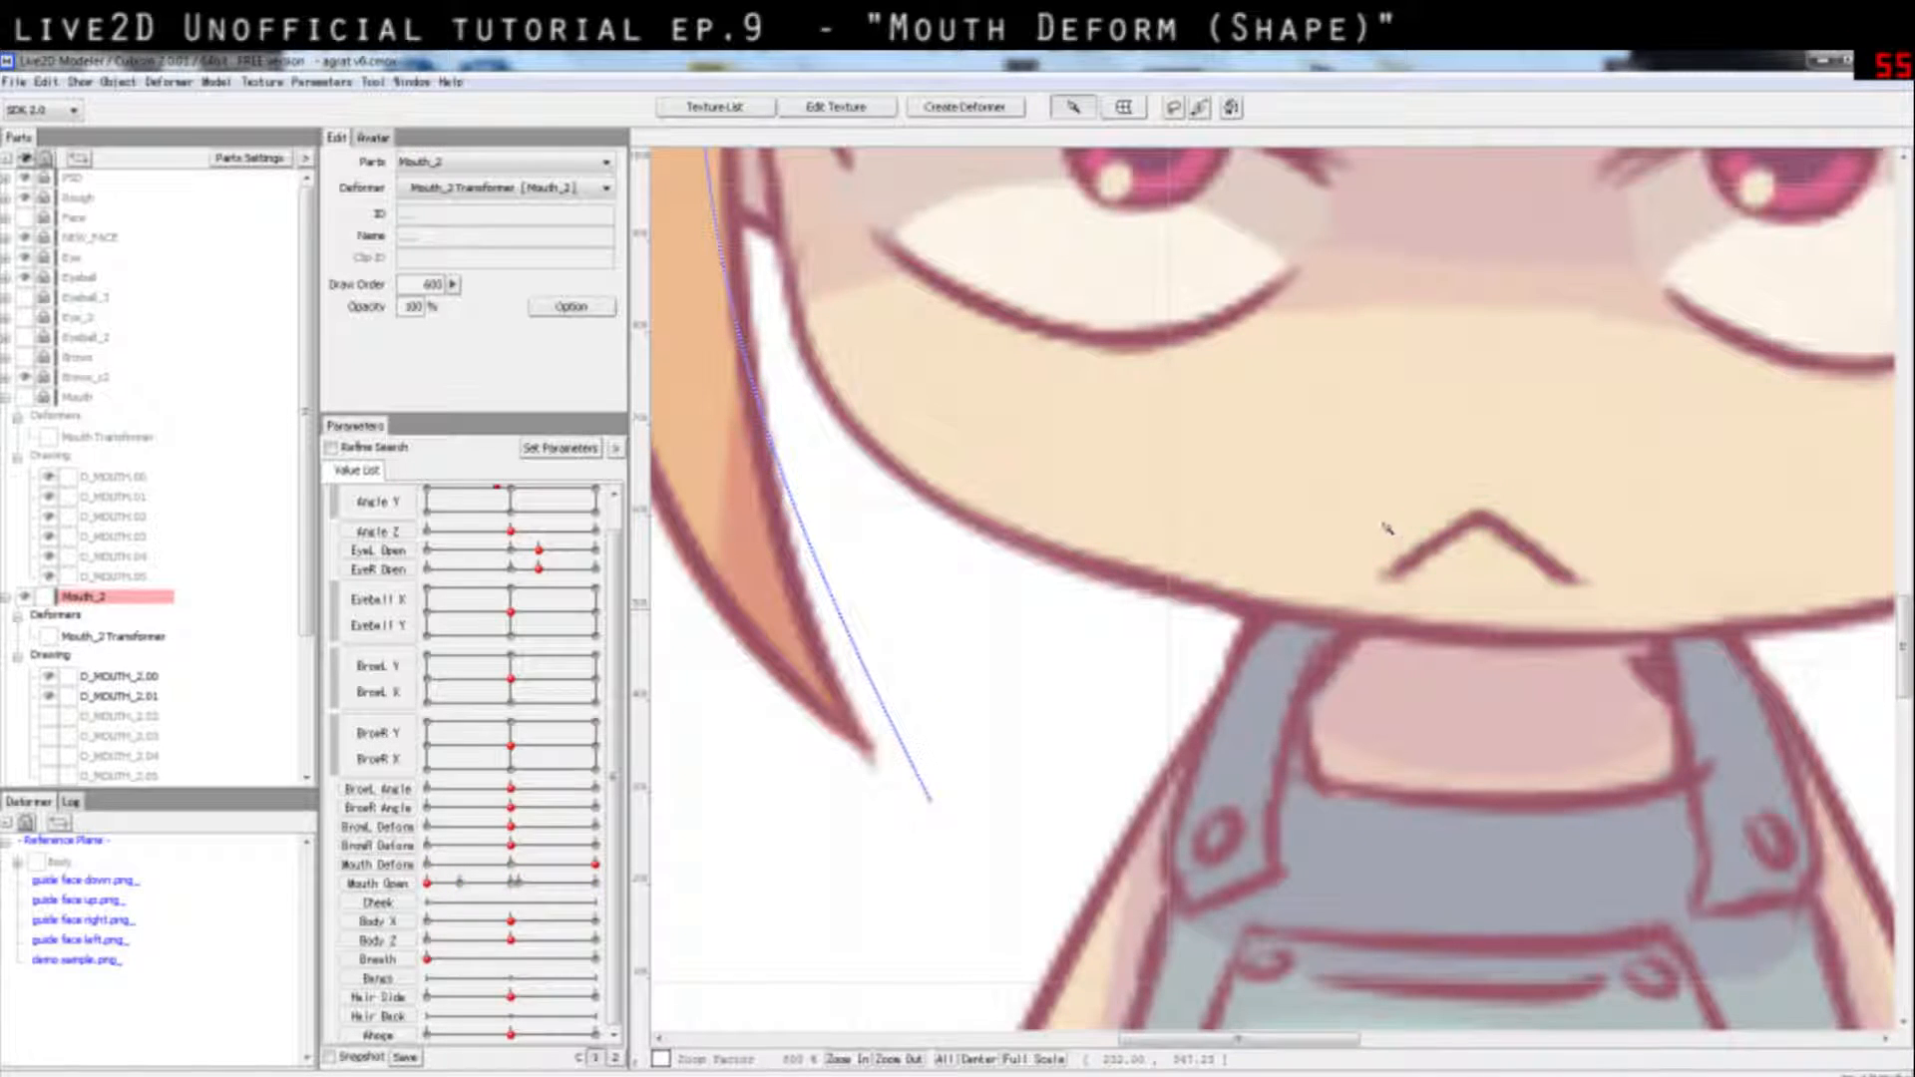
Step: Nudge the mesh point at the left tip of D_MOUTH_2.00 slightly up and inward, and check the whole face
scroll(1429, 568, up, 1)
click(1432, 558)
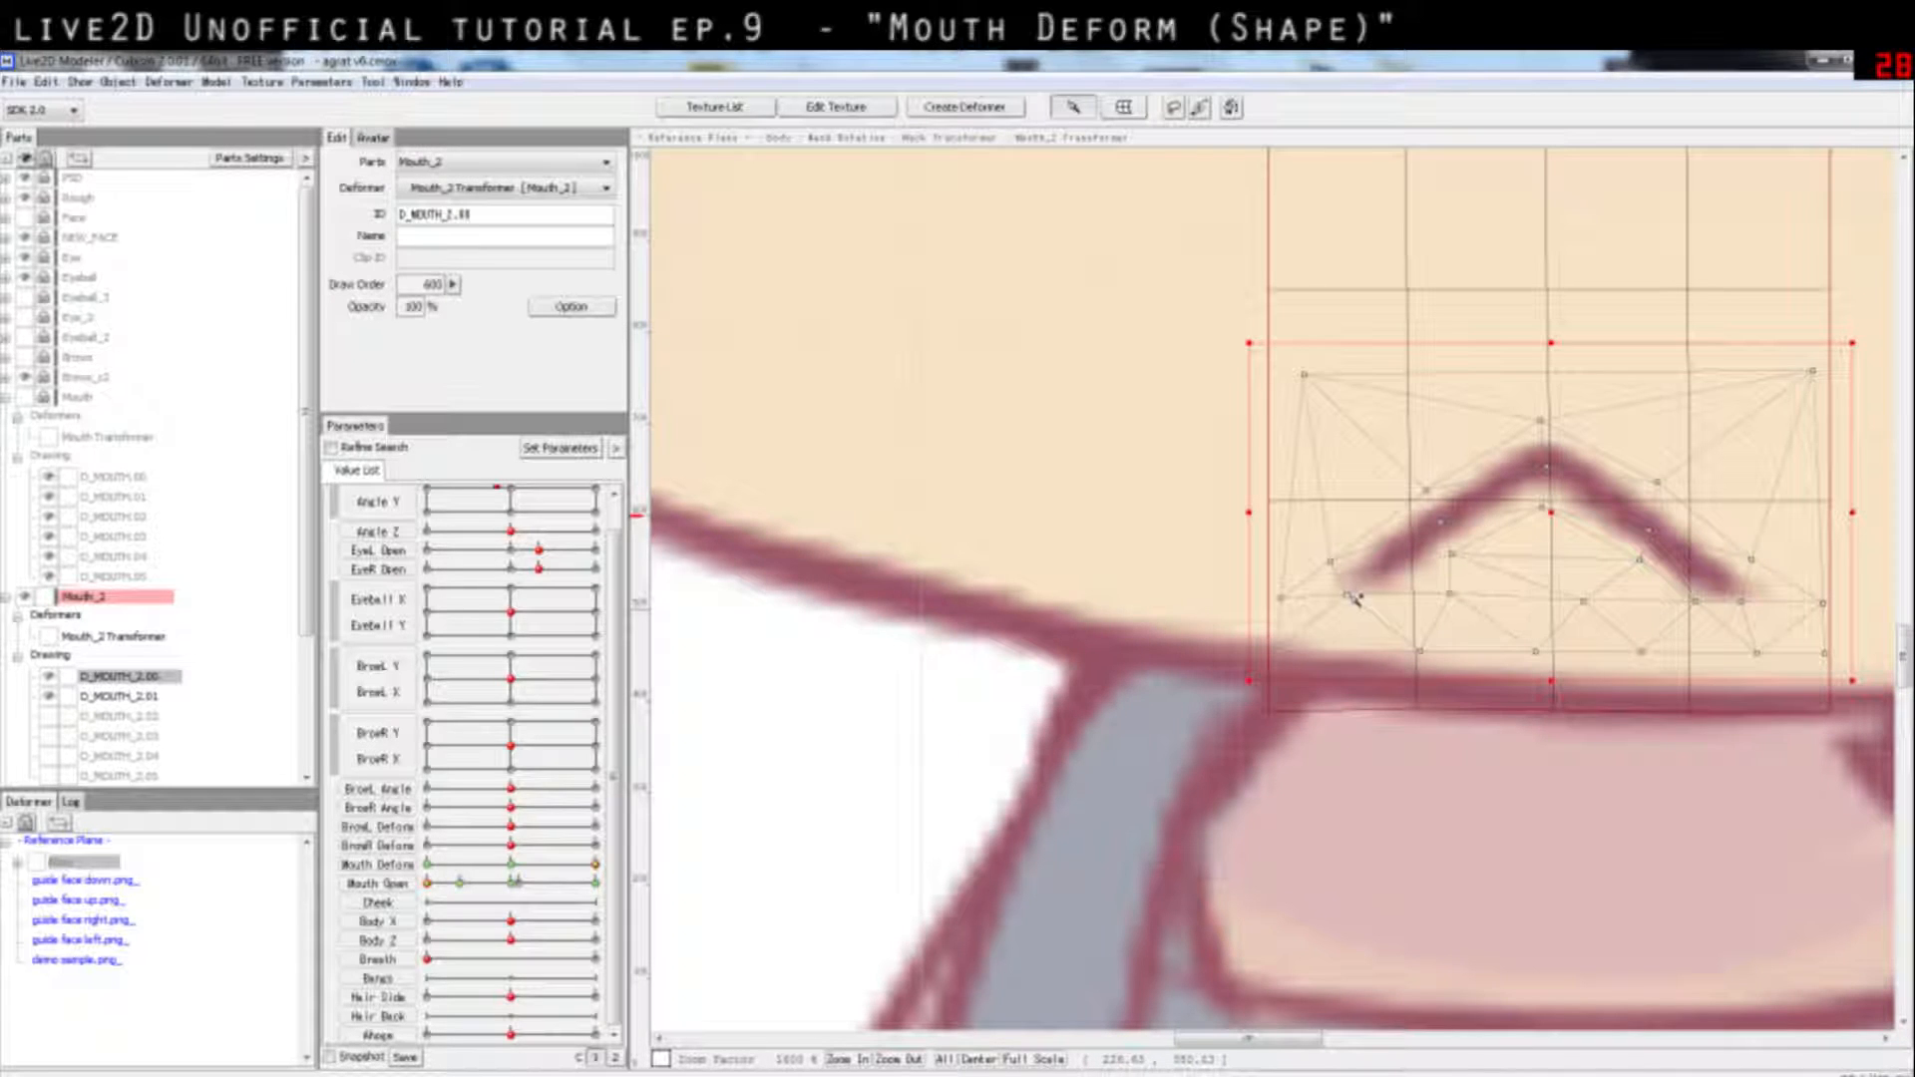
drag(1350, 597, 1359, 590)
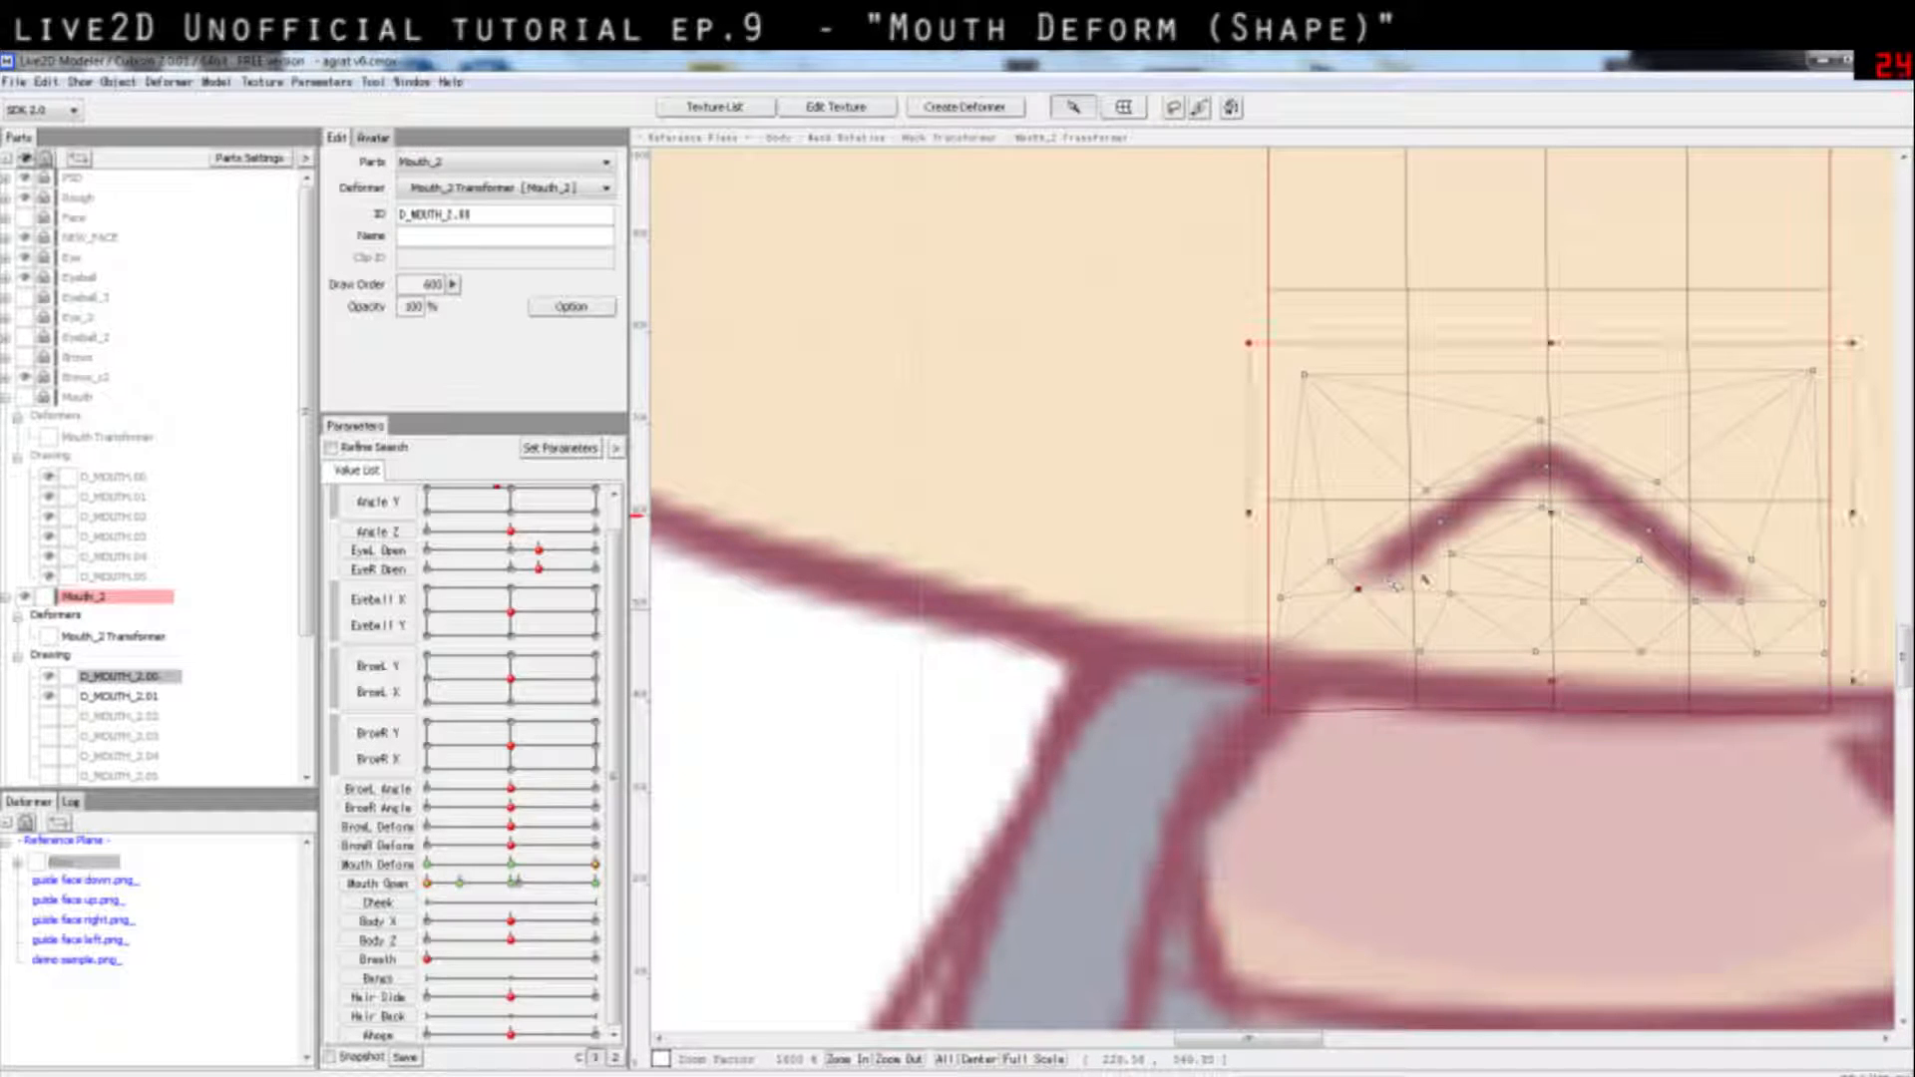
click(983, 375)
scroll(1014, 469, down, 2)
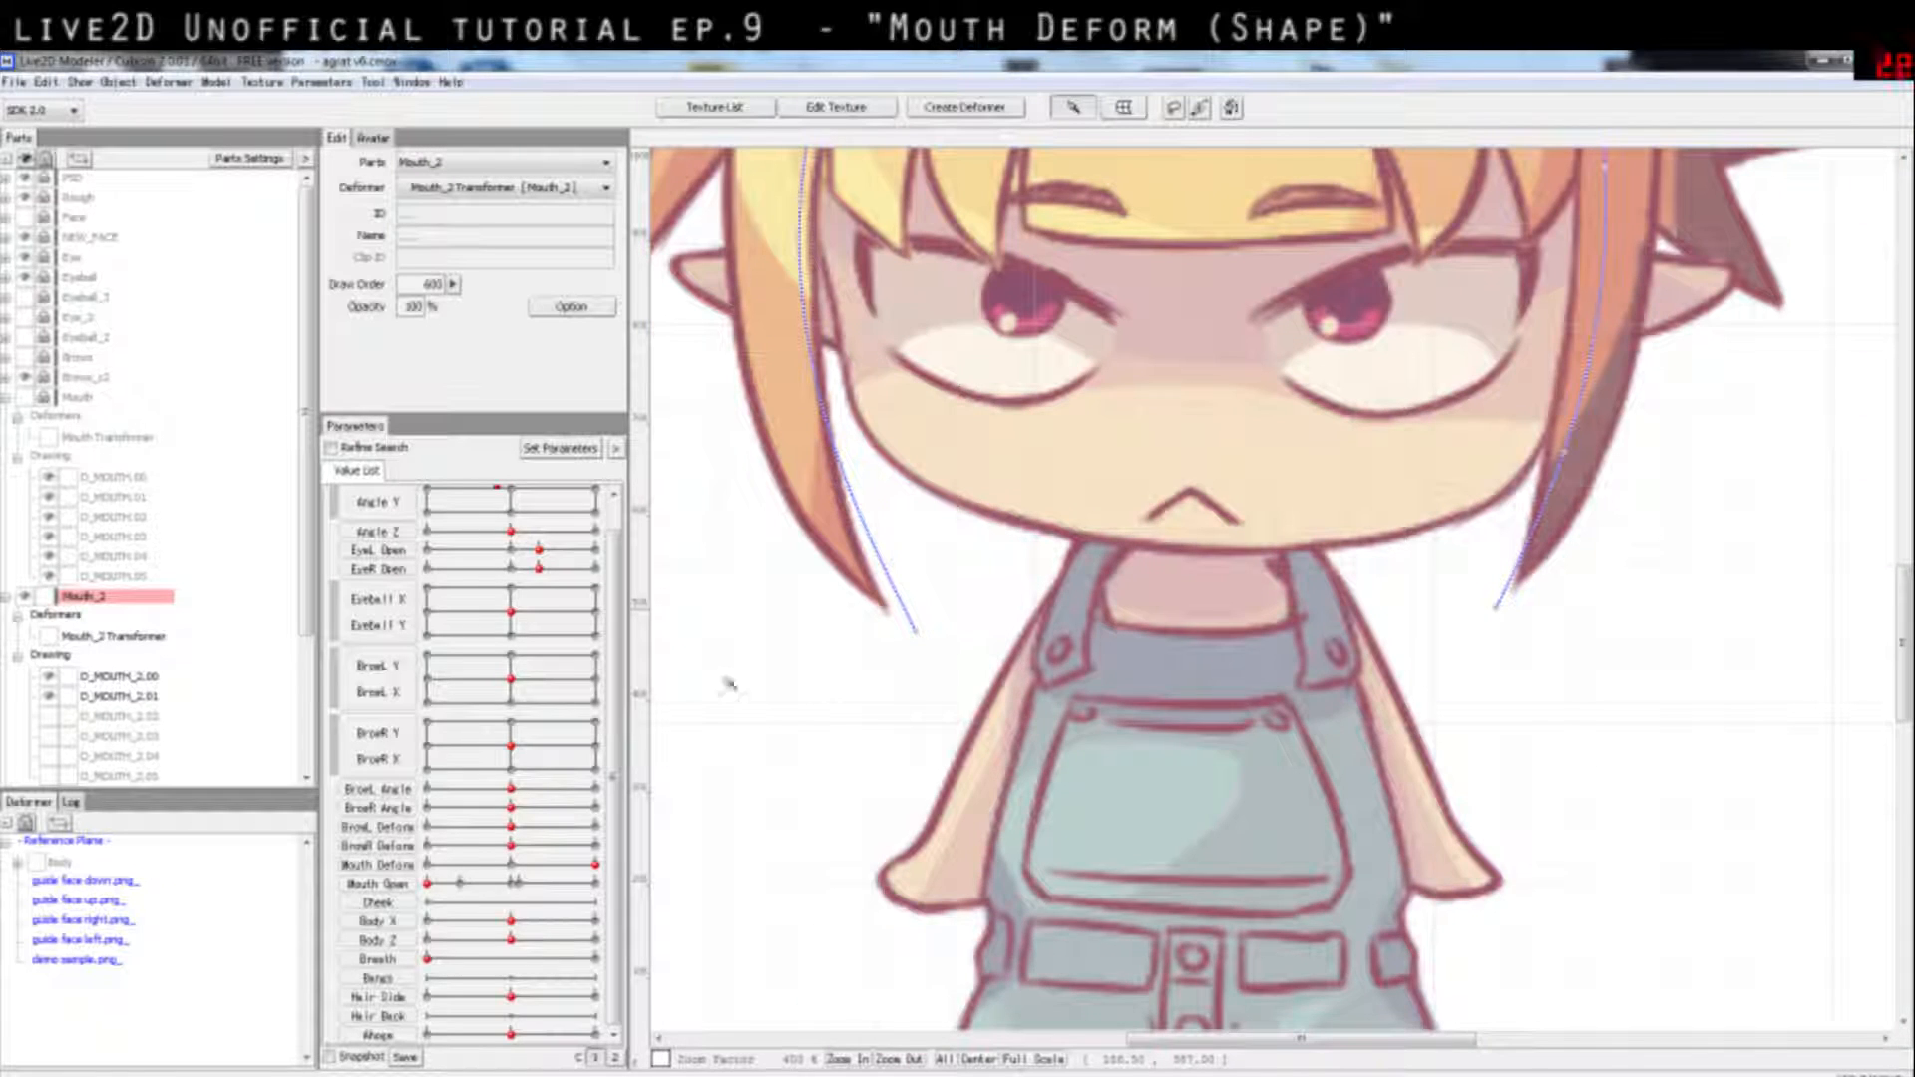
Step: Preview D_MOUTH_2.00 at Mouth Deform 1.00 with Mouth Open at 0.20 and at about 0.49
drag(507, 864, 597, 864)
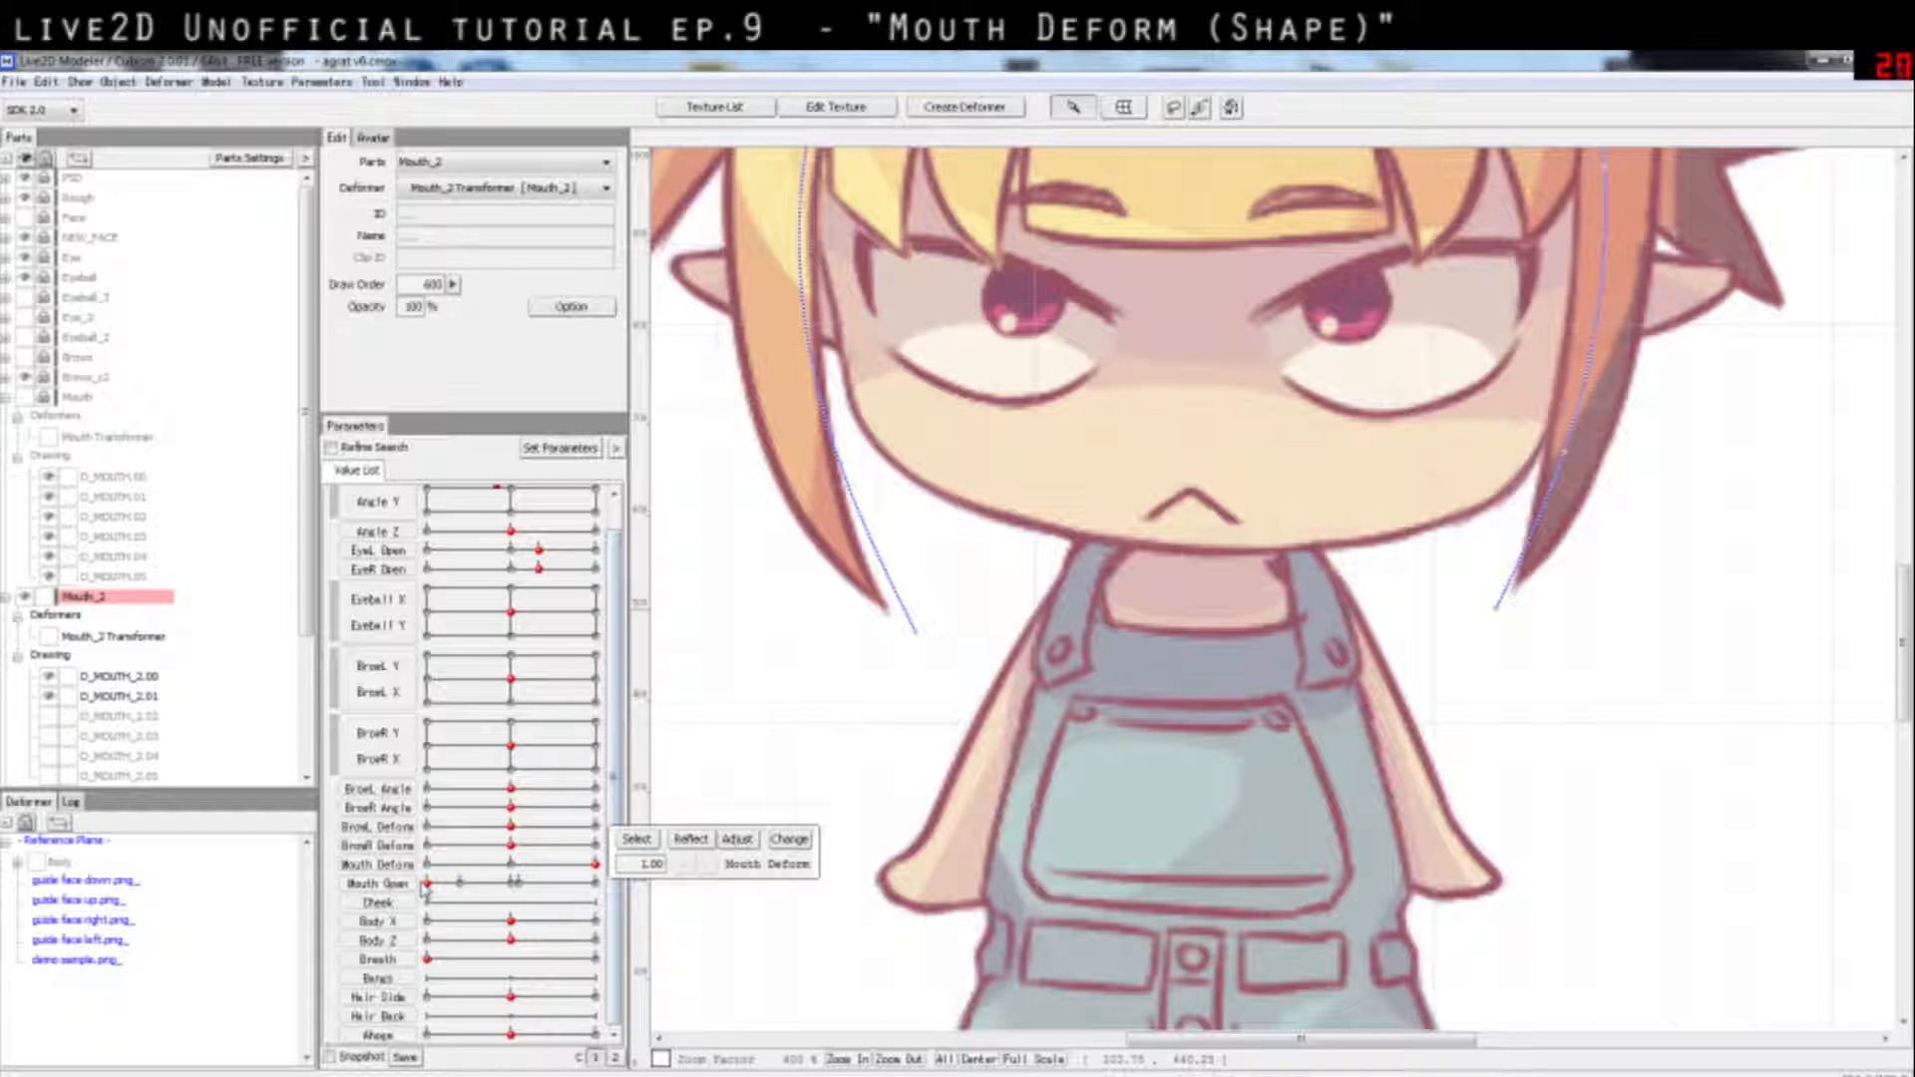
drag(427, 885, 459, 885)
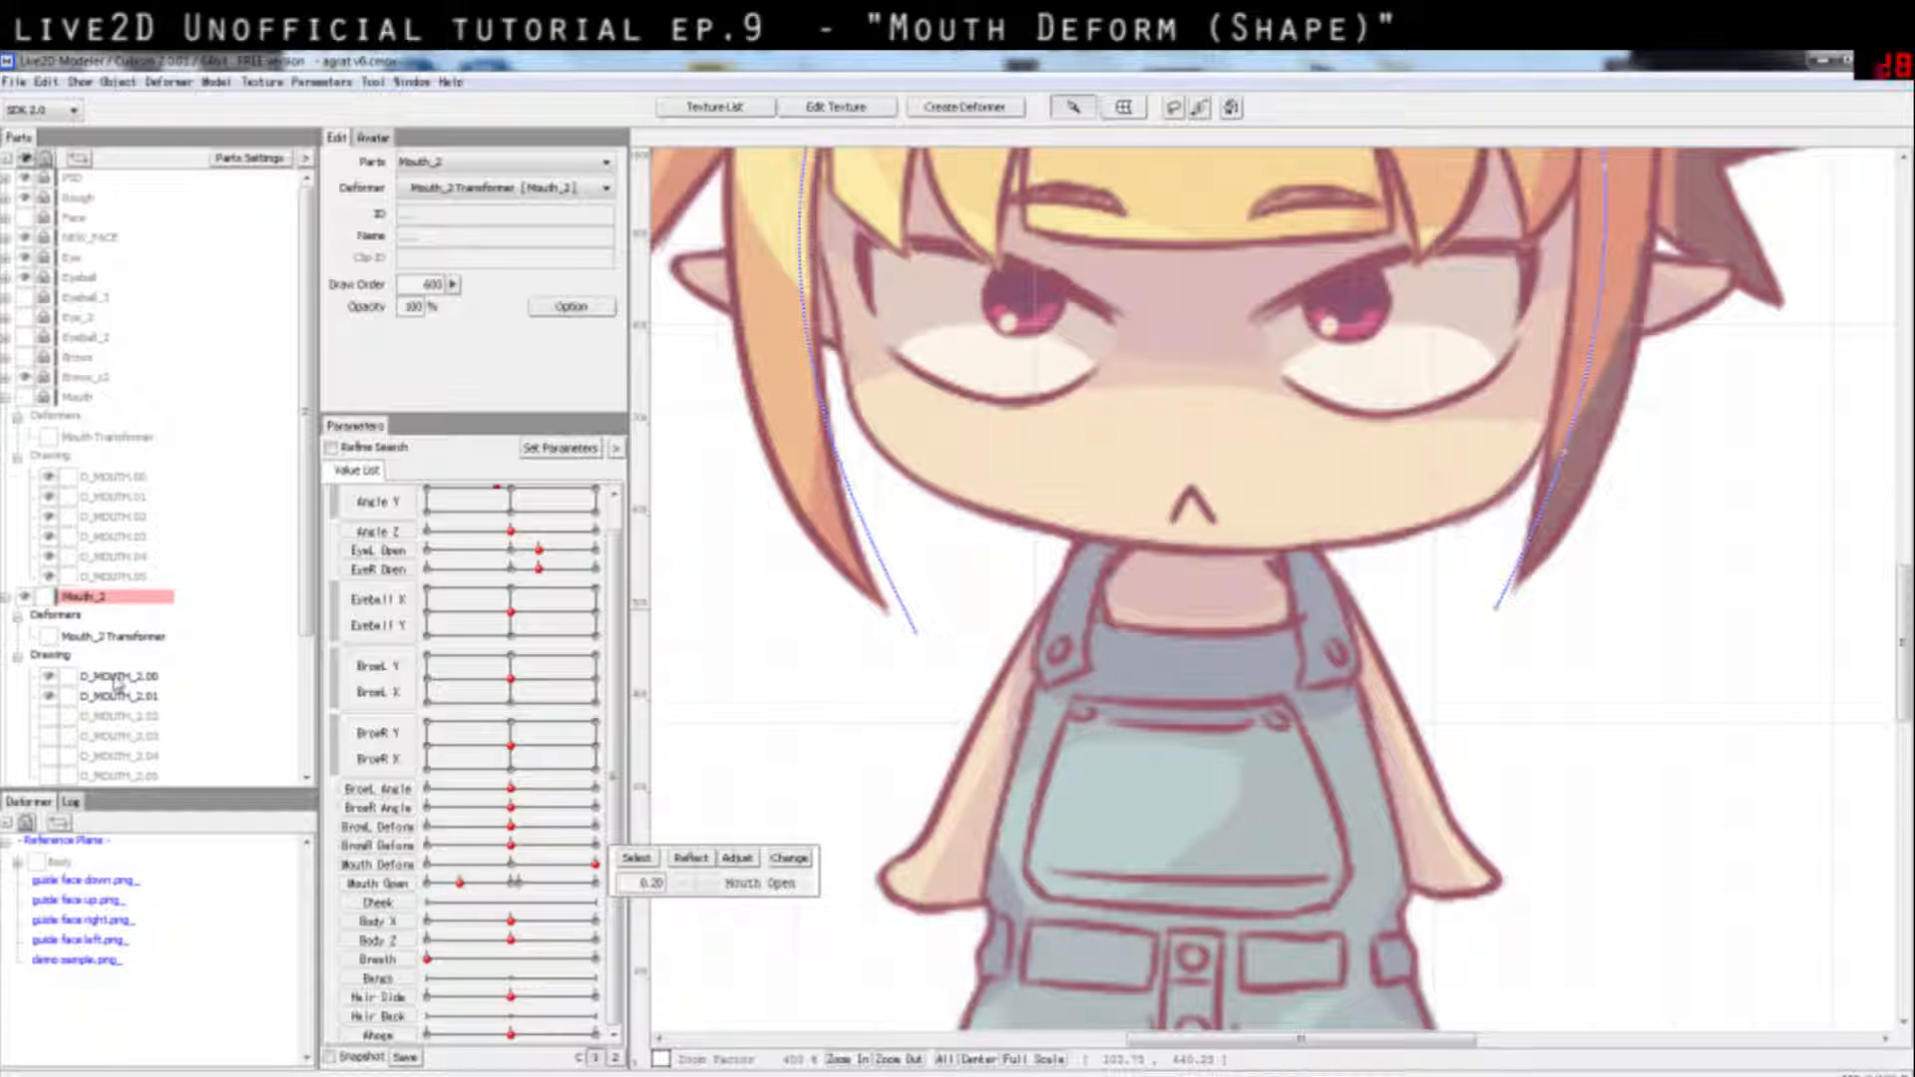
click(117, 681)
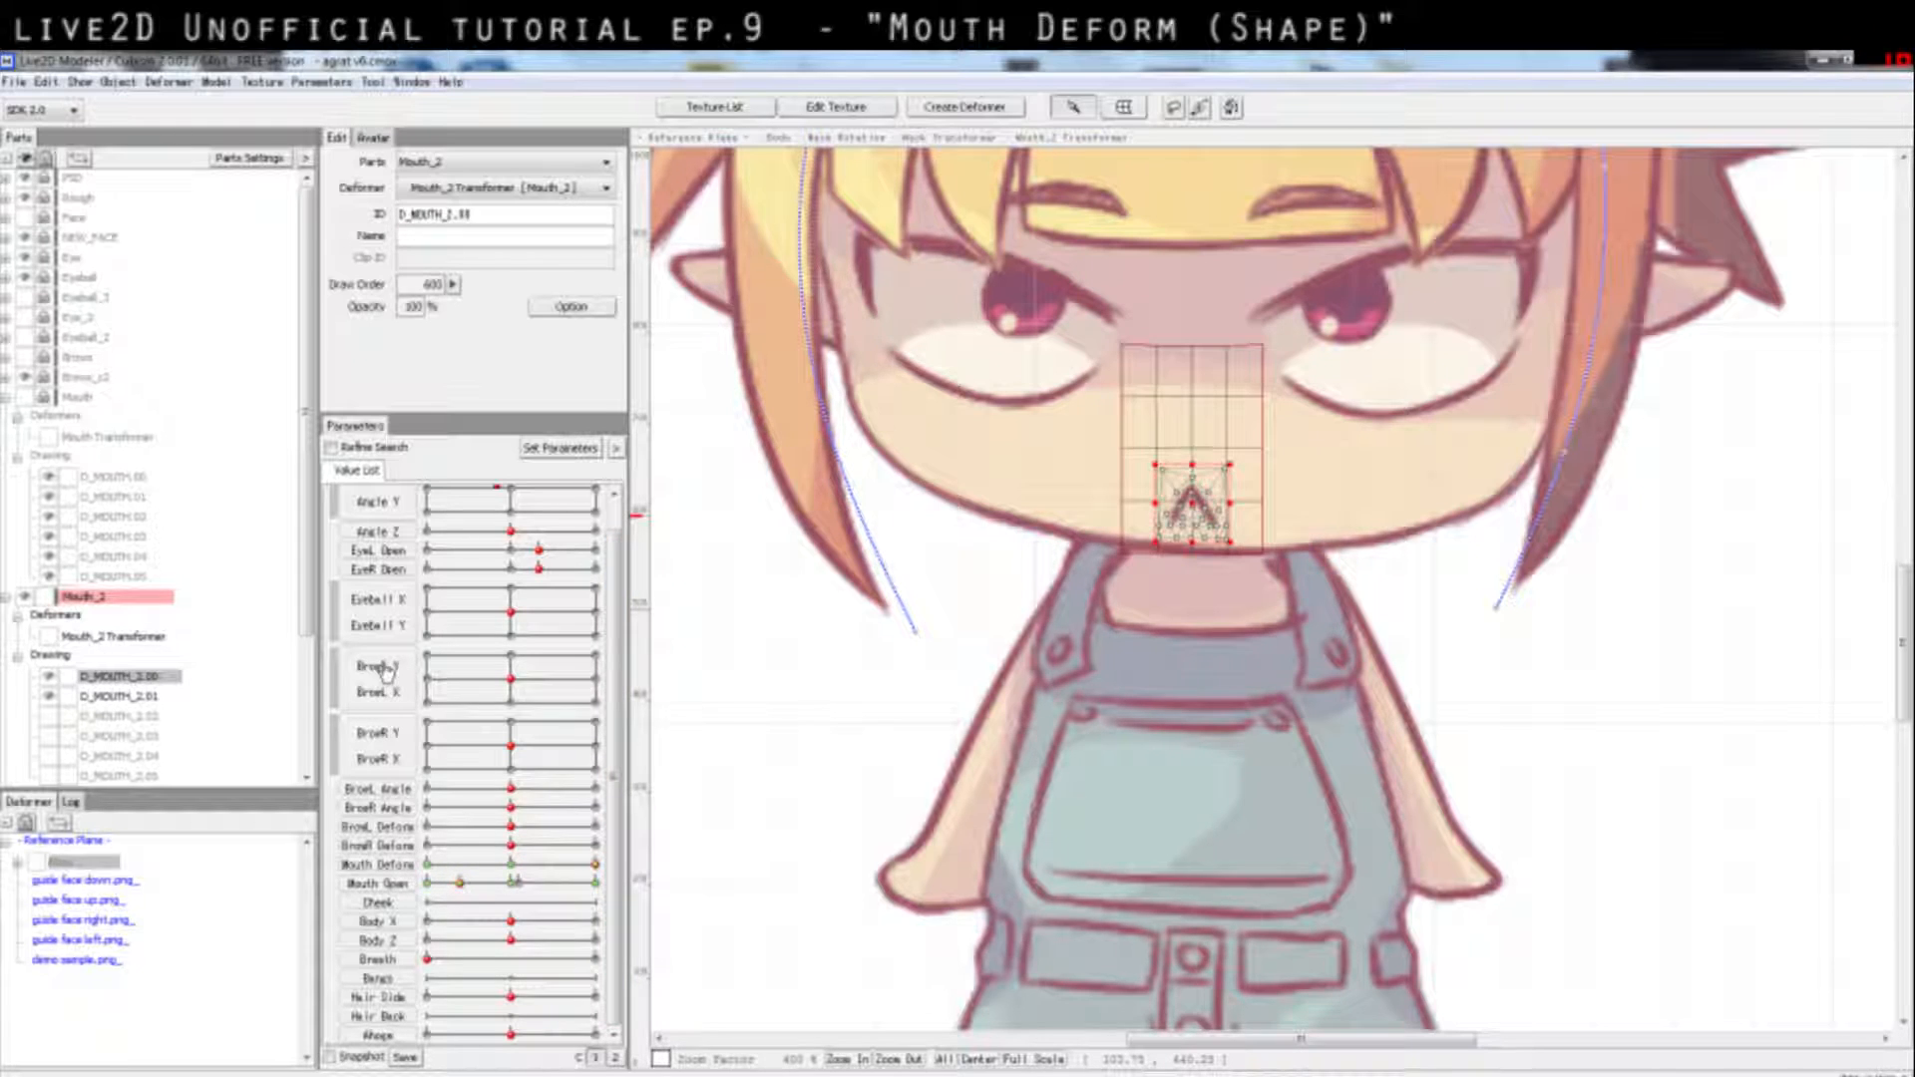
click(431, 886)
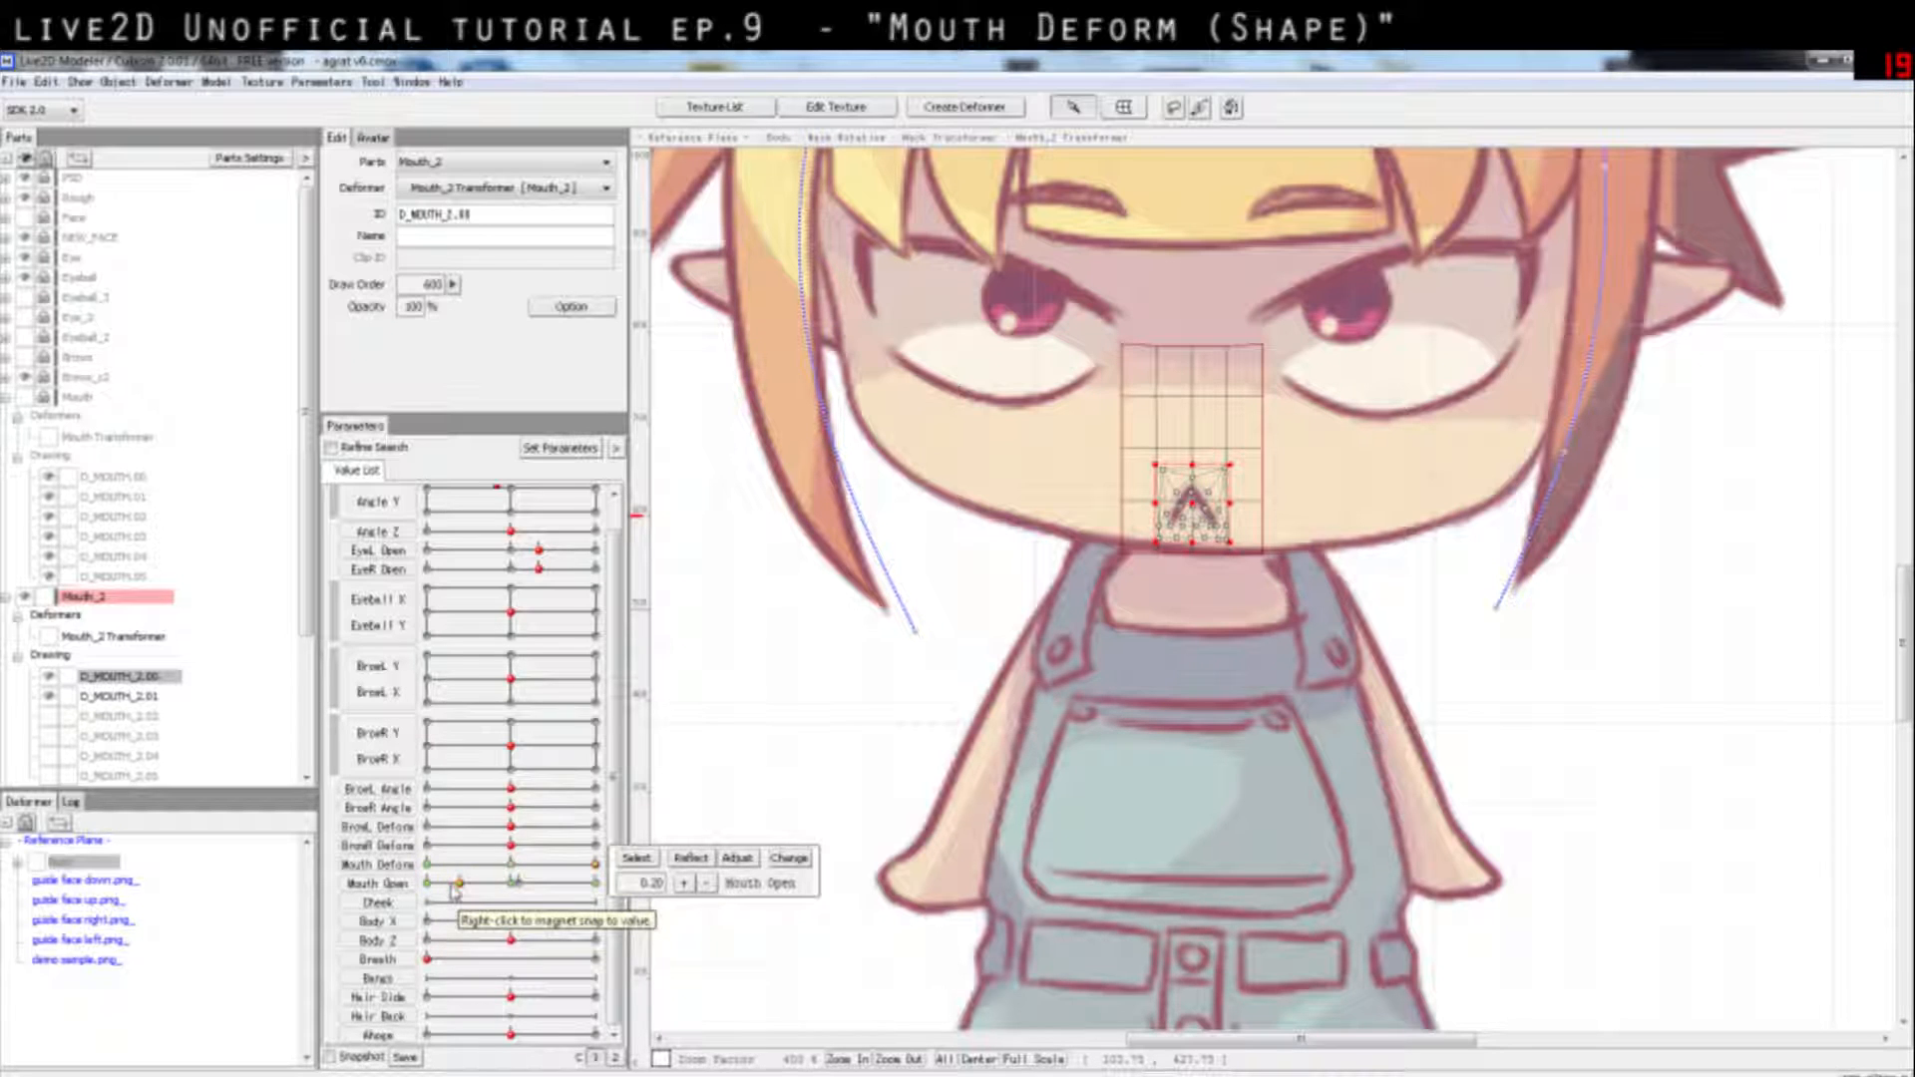
mouse_move(452, 887)
mouse_down()
mouse_move(413, 895)
mouse_move(465, 898)
mouse_up()
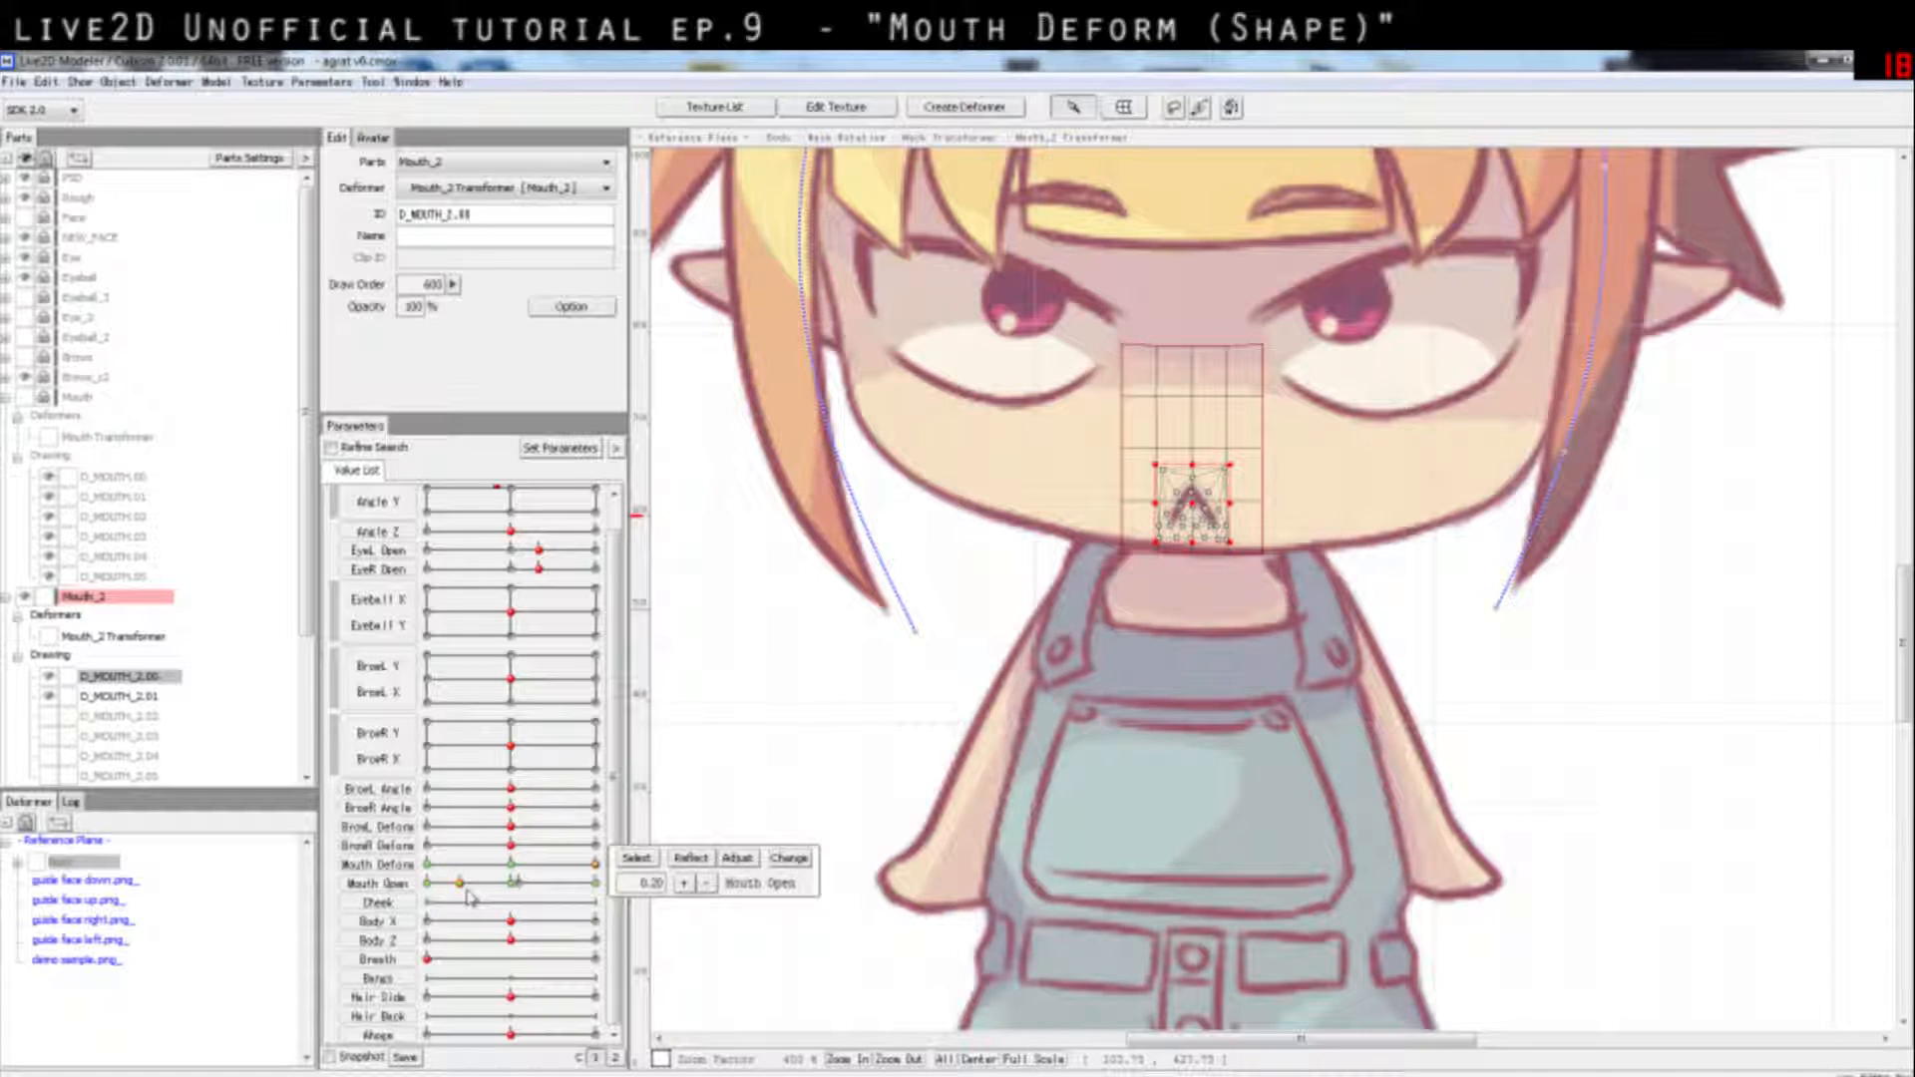
drag(468, 896, 512, 903)
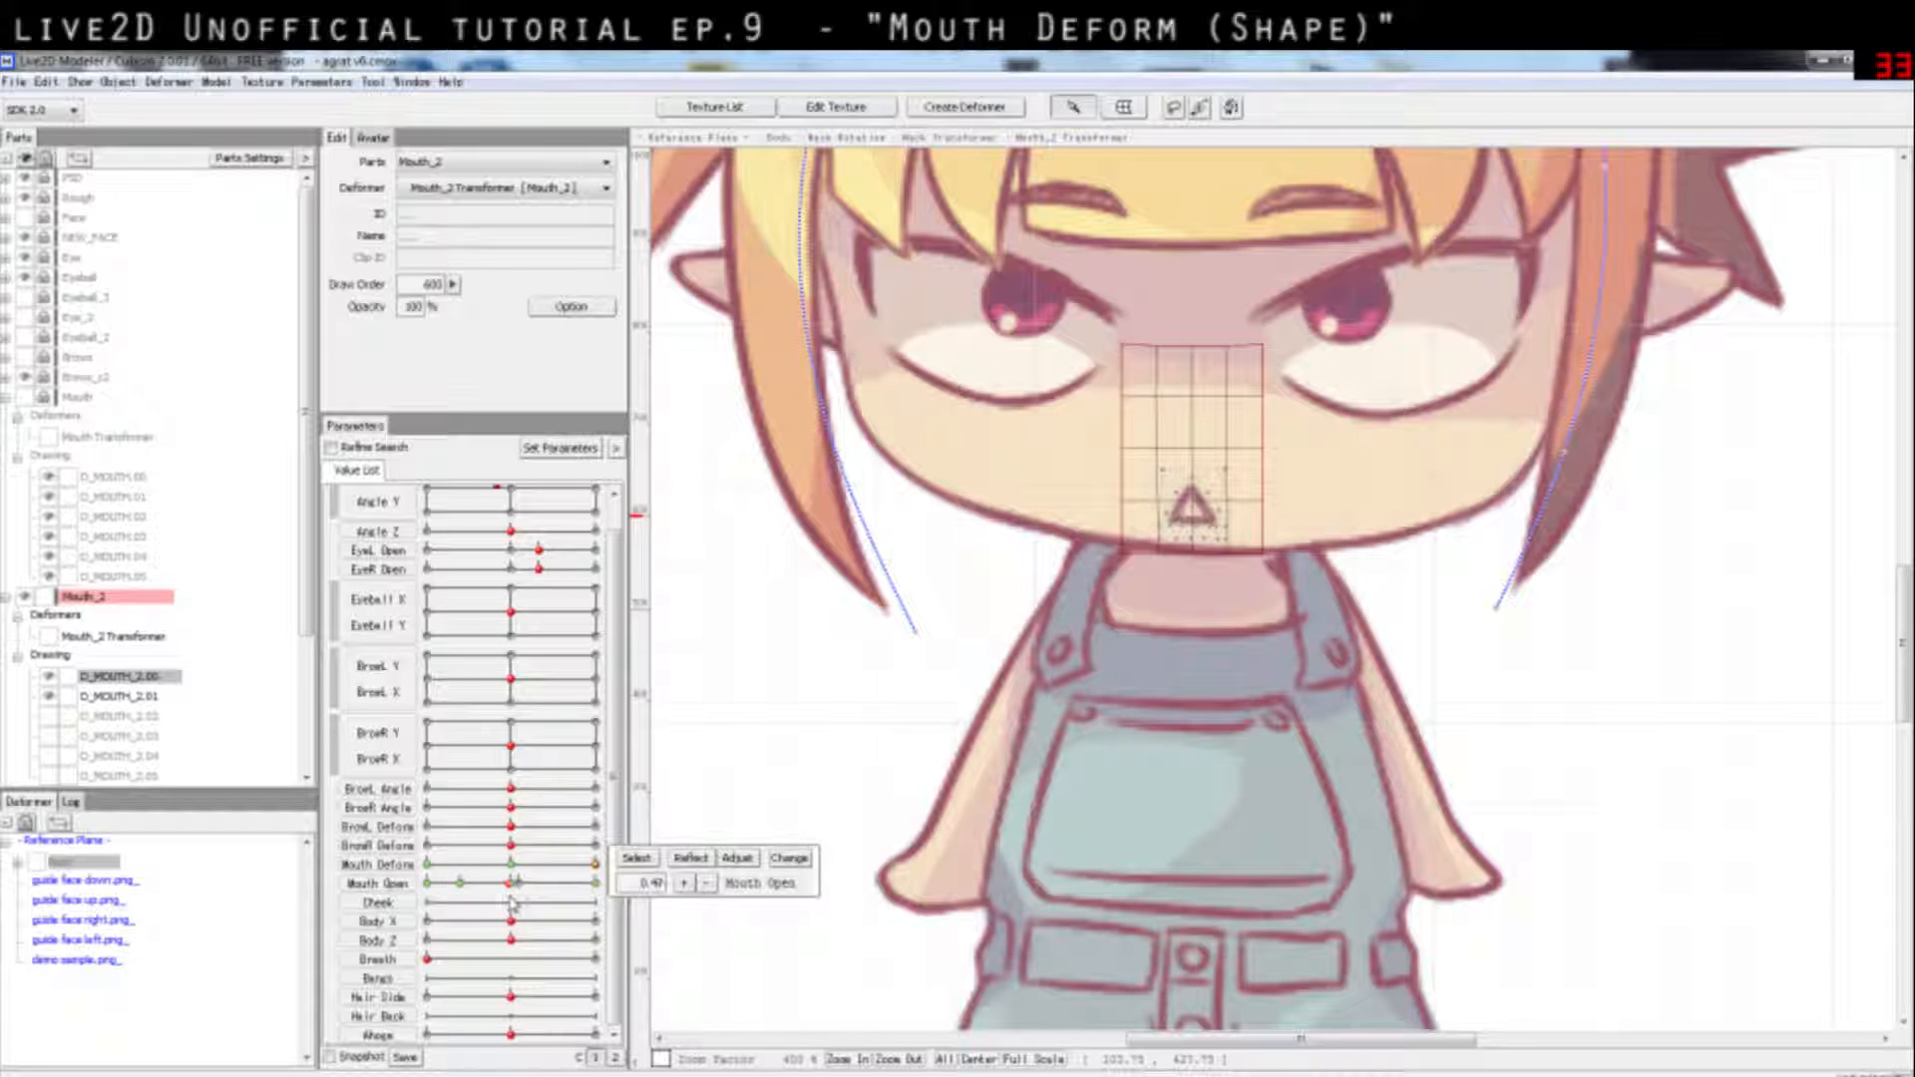
Step: Delete the 0.20 Mouth Open key of D_MOUTH_2.00, keeping the keys at 0.000, 0.500 and 1.000
click(512, 885)
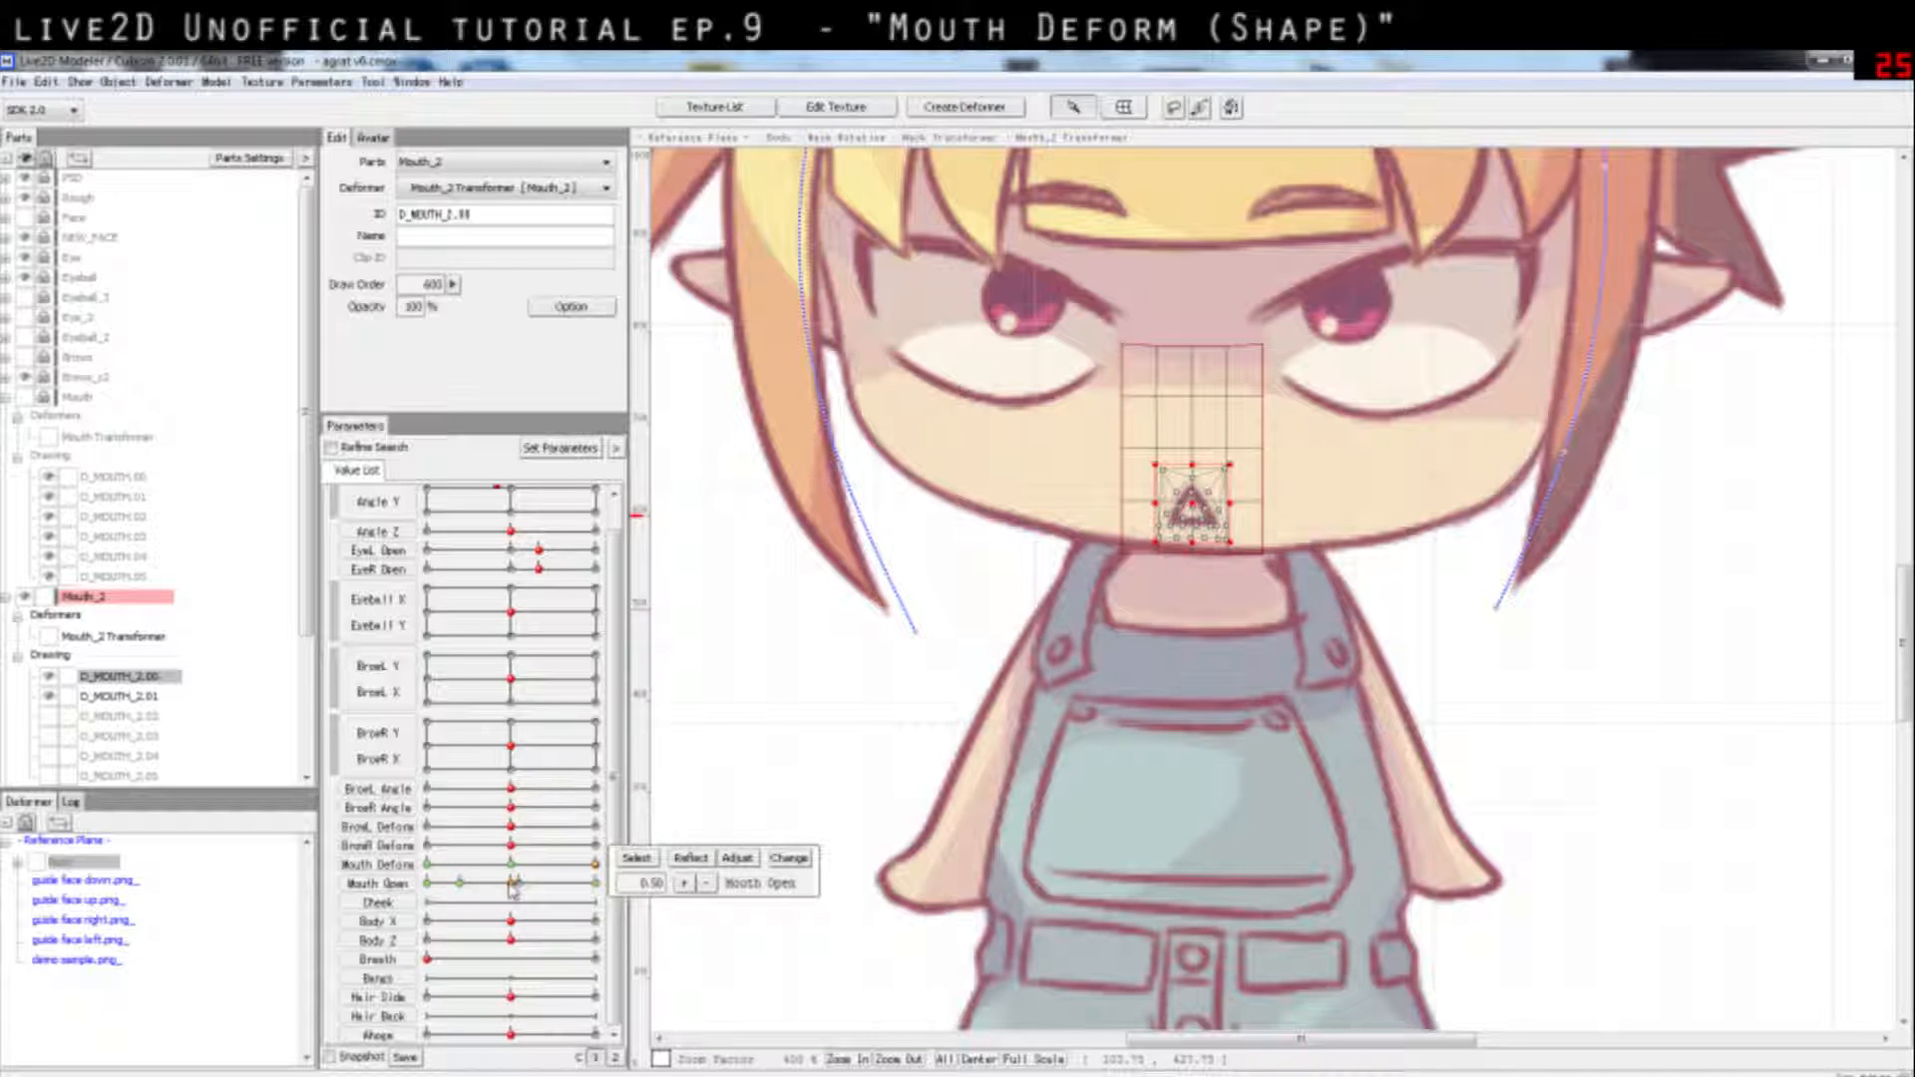
drag(513, 890, 462, 892)
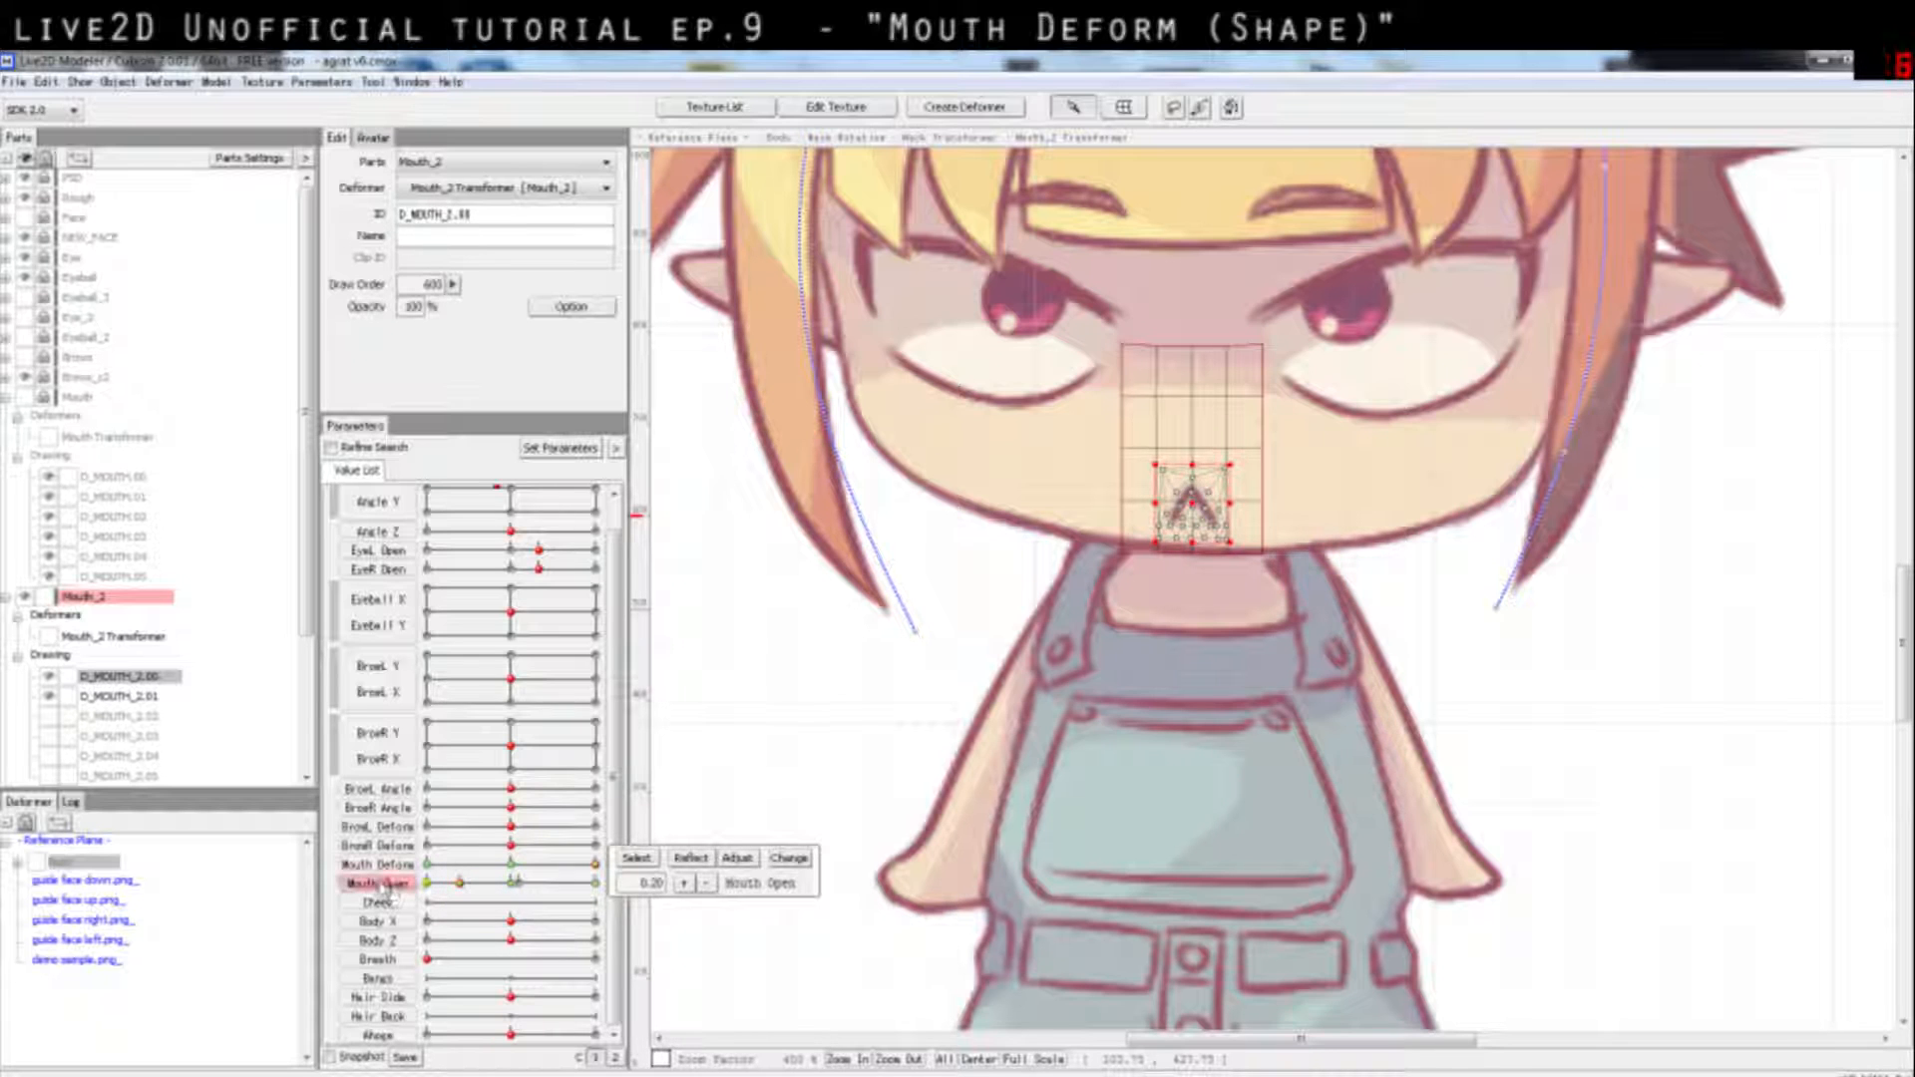
double_click(384, 885)
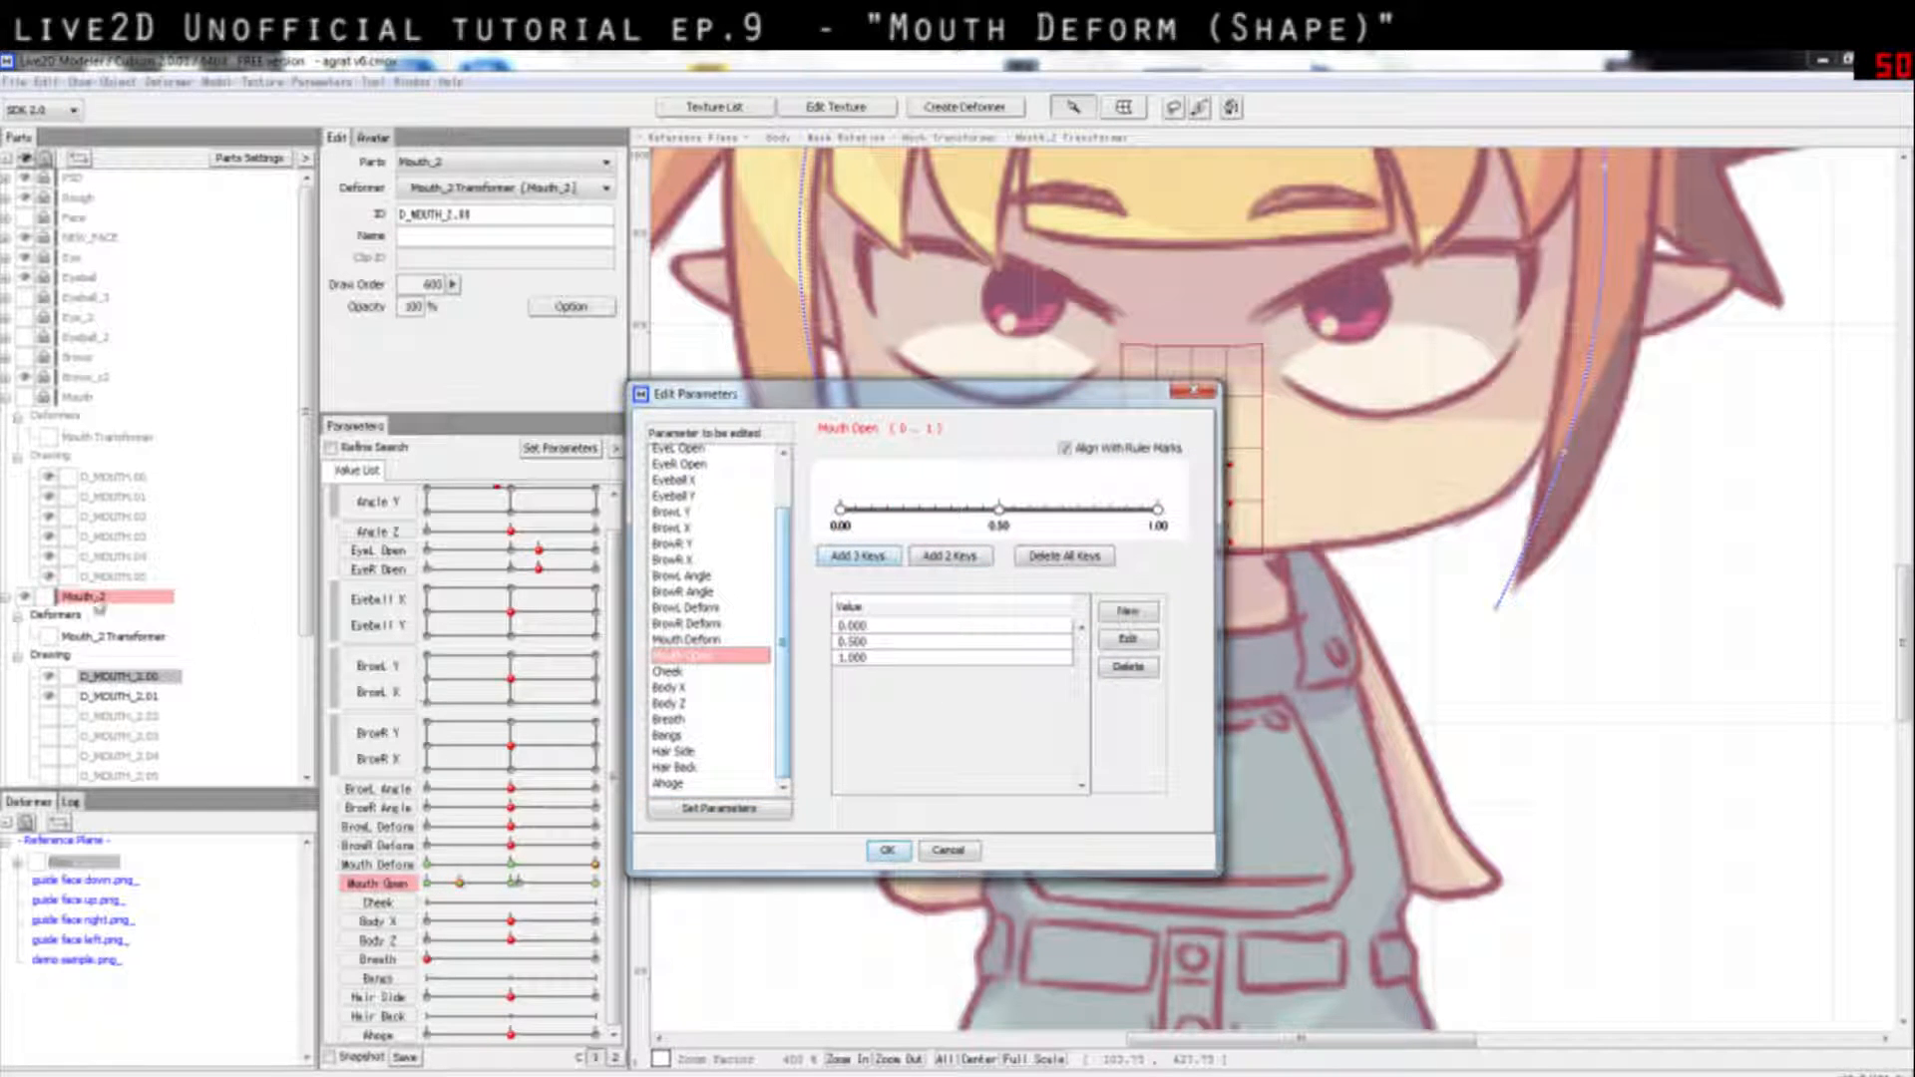
click(887, 849)
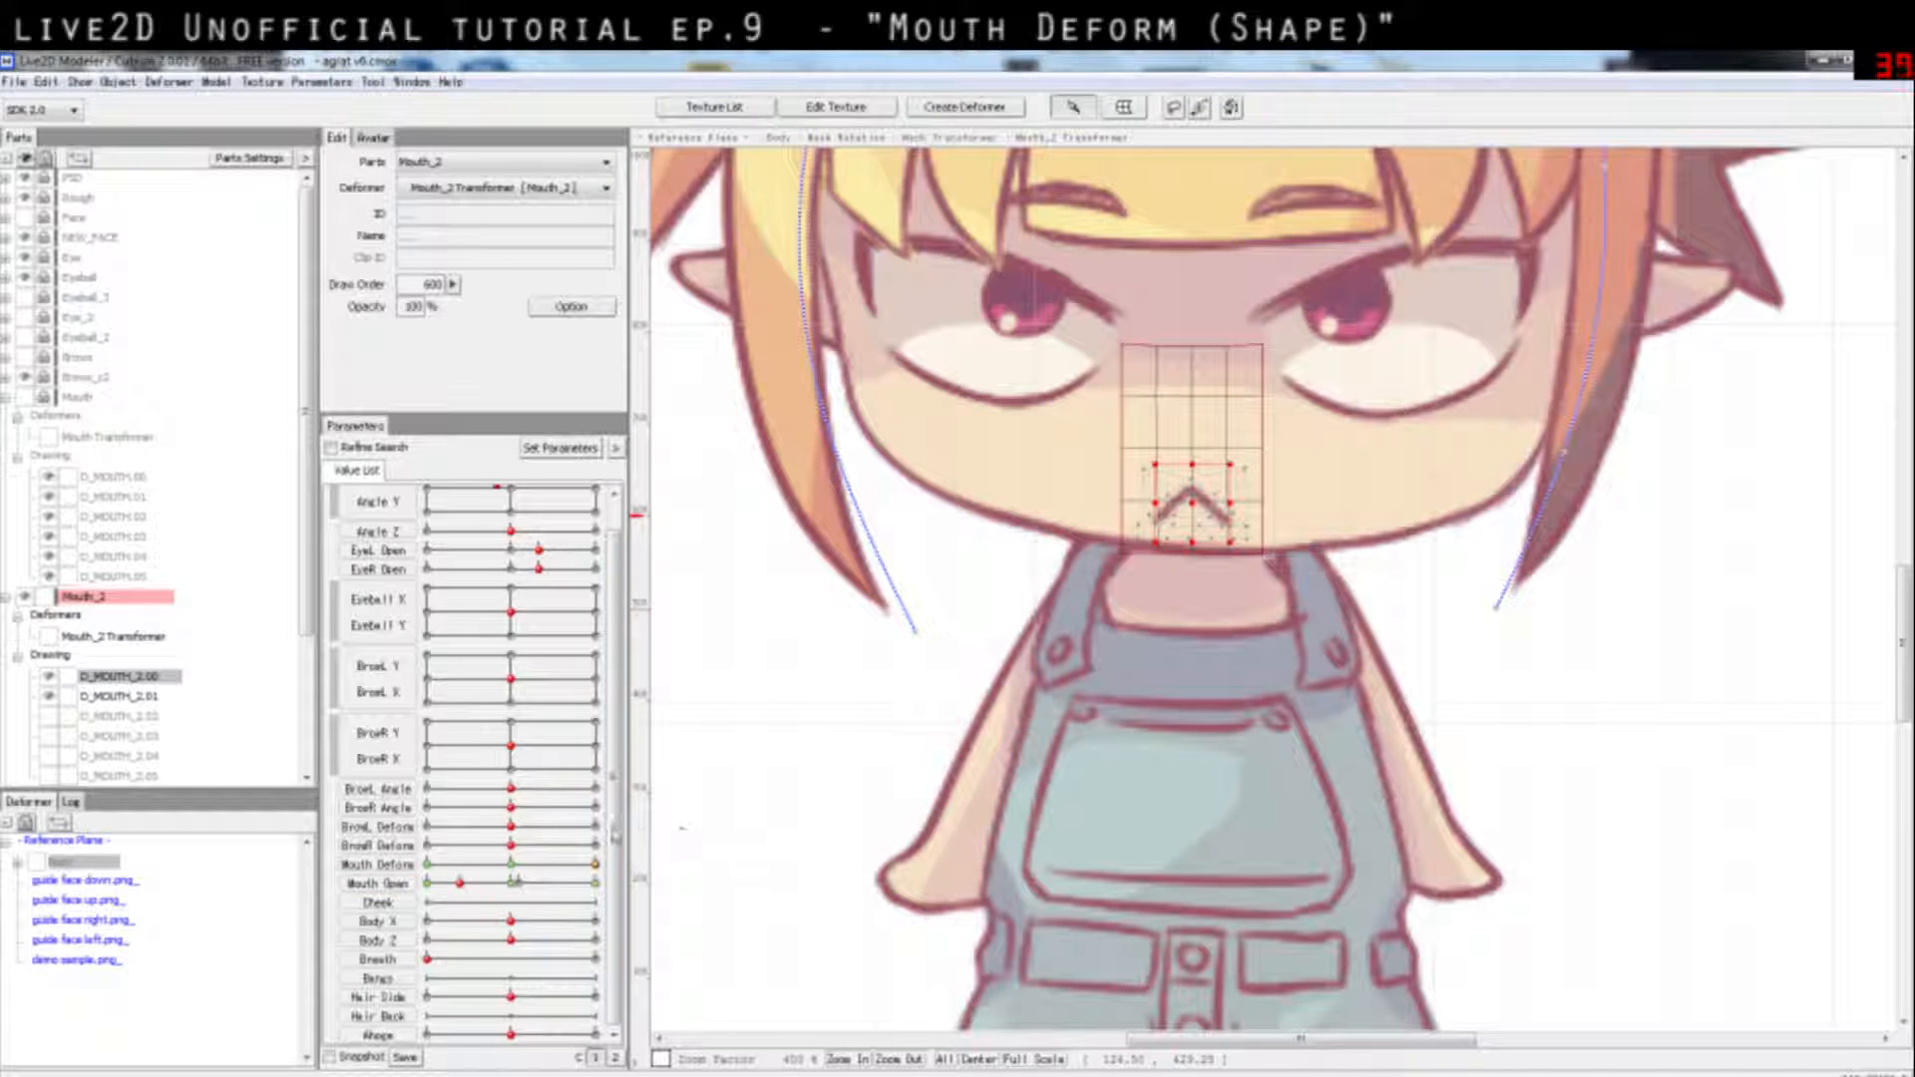
Step: At Mouth Open 0.50, stretch D_MOUTH_2.00 horizontally about its centre to slightly wider than the closed mouth, and compare both shapes
drag(464, 886, 512, 886)
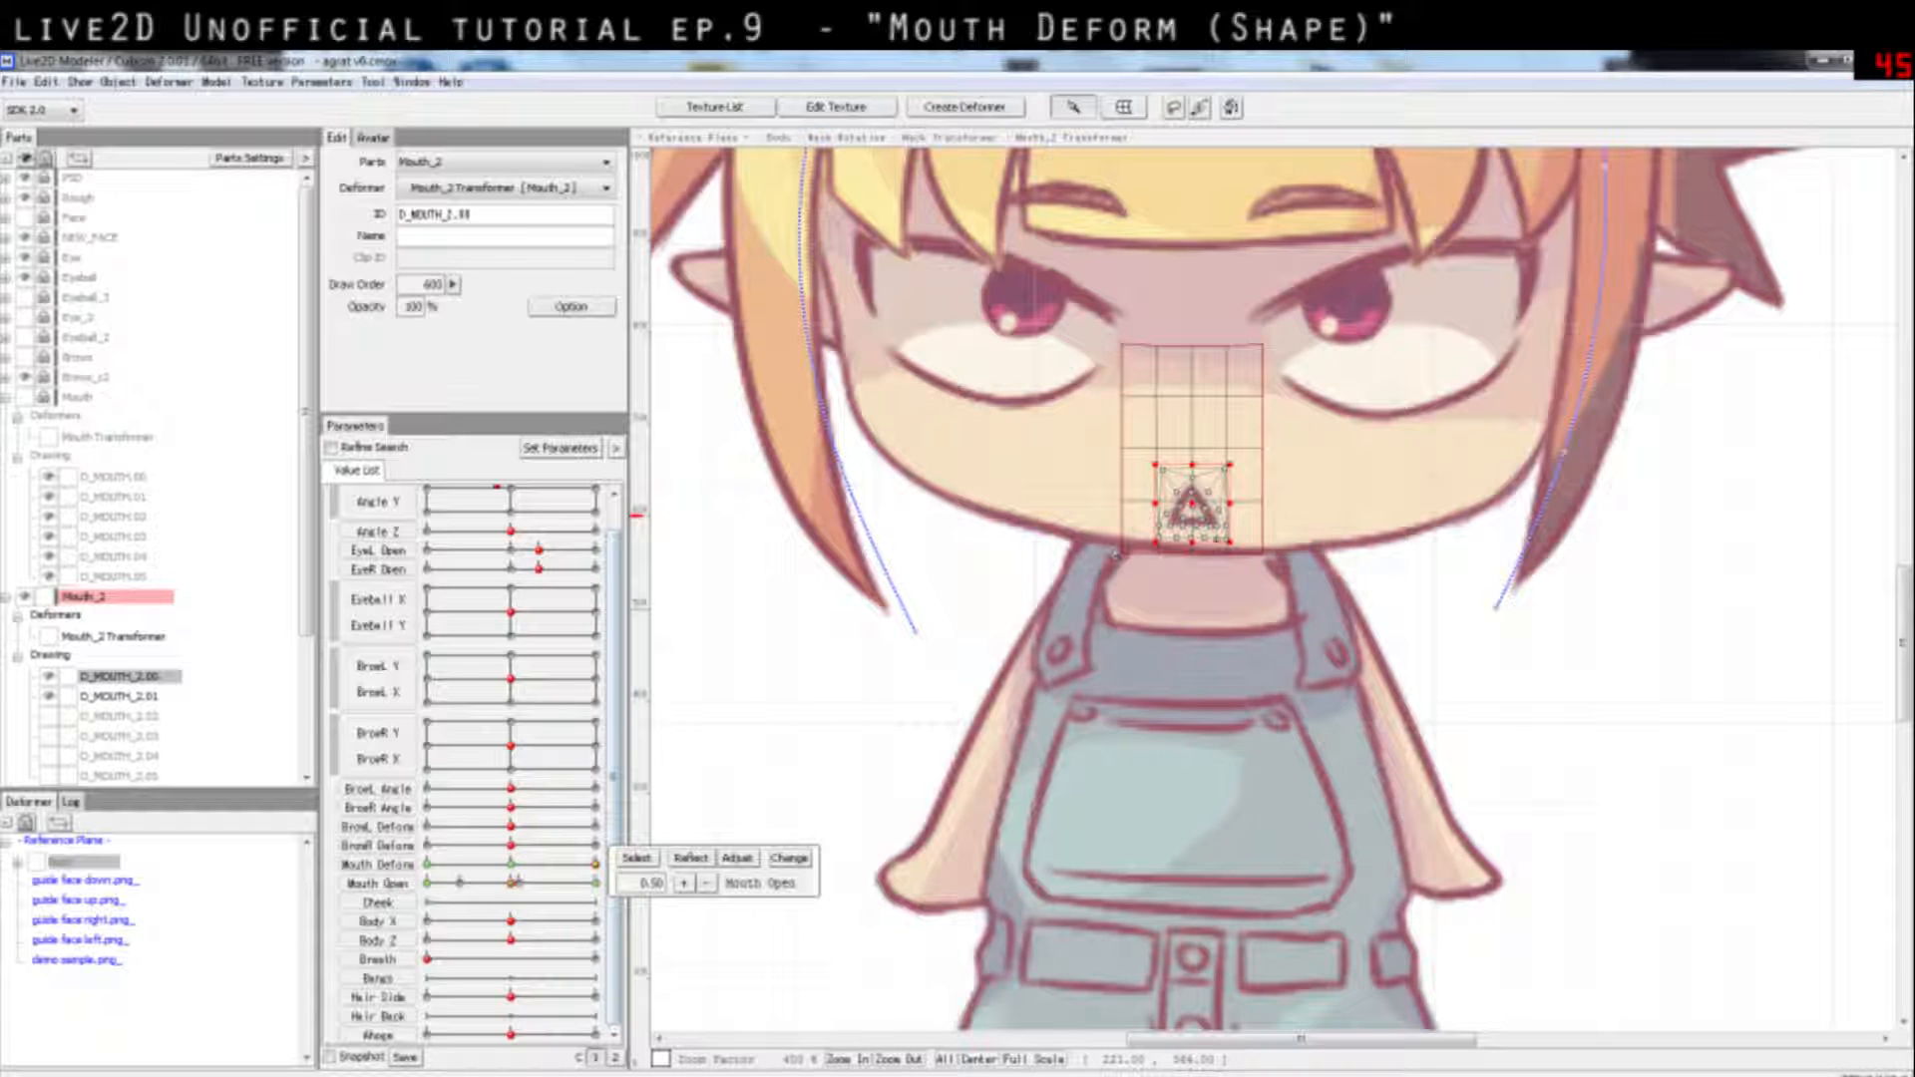
scroll(1205, 492, up, 2)
scroll(1269, 497, up, 3)
scroll(1259, 539, down, 3)
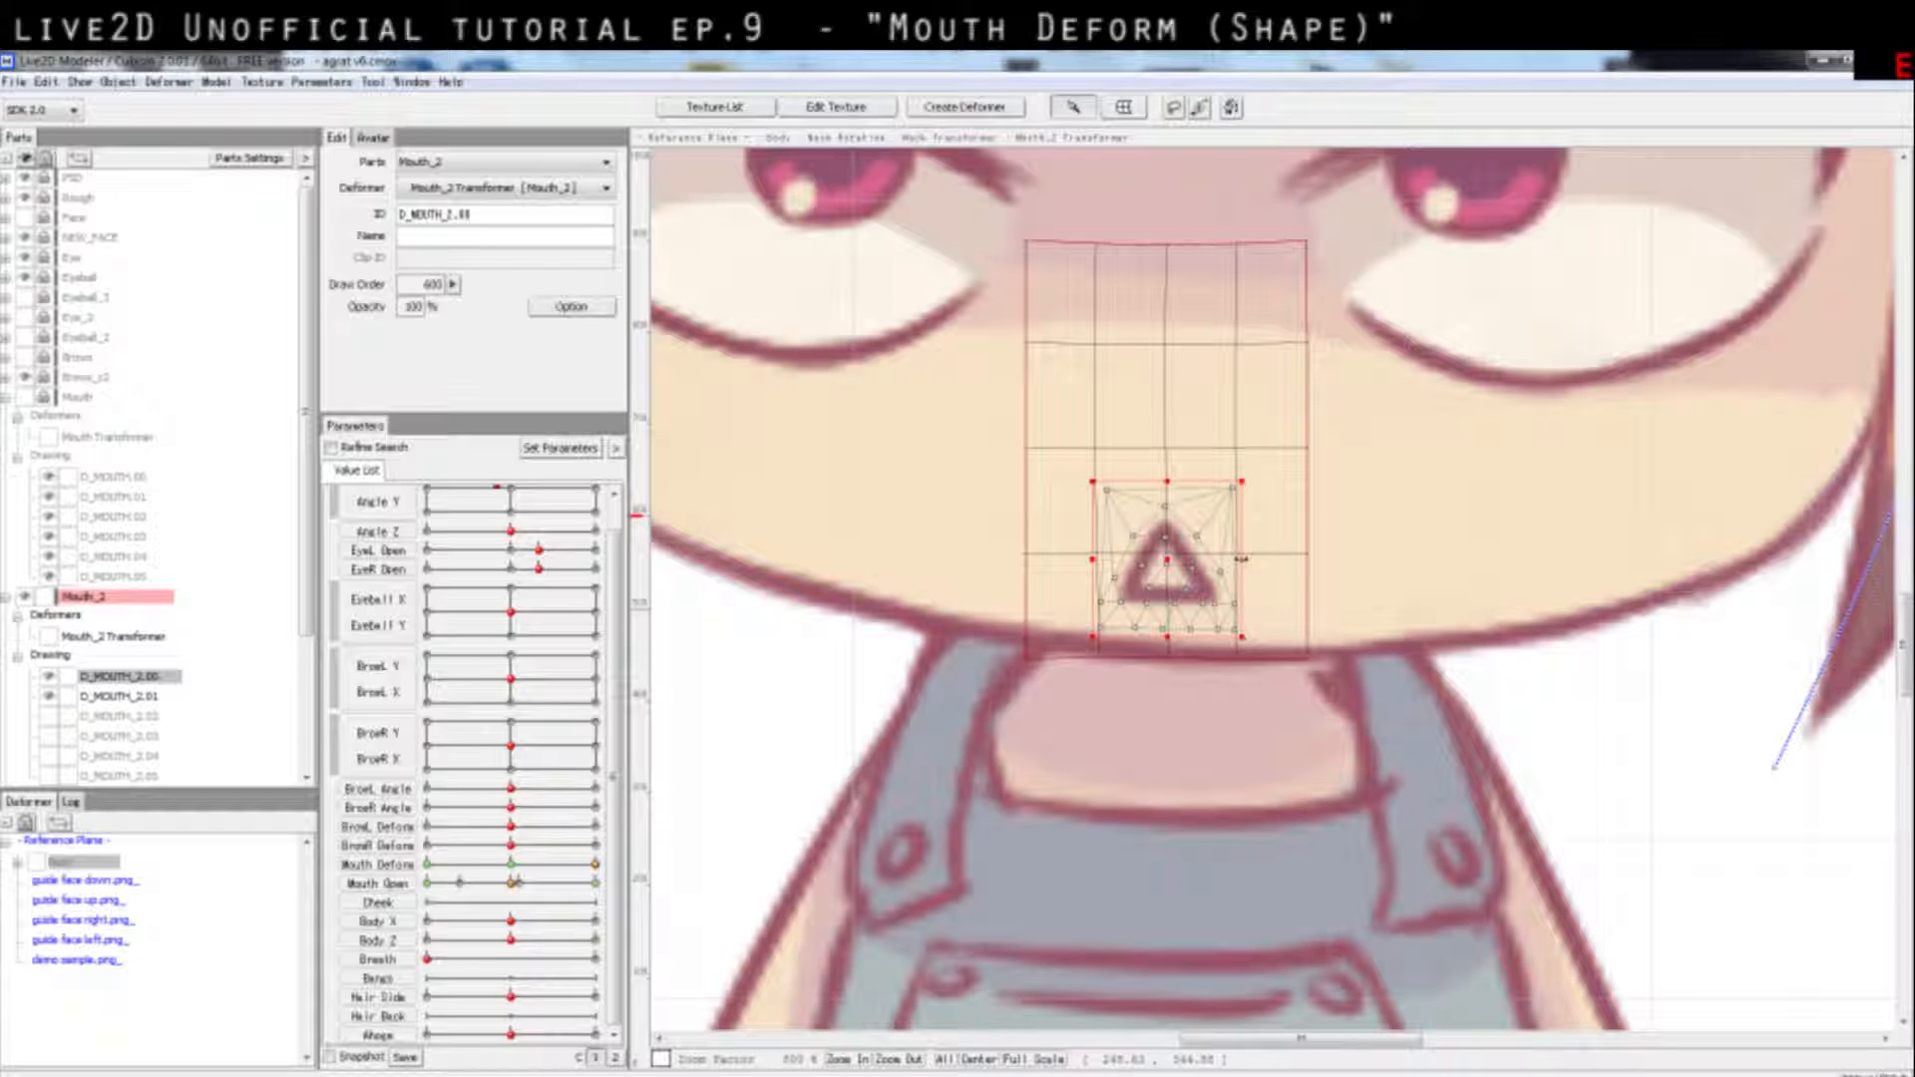
drag(1242, 559, 1358, 570)
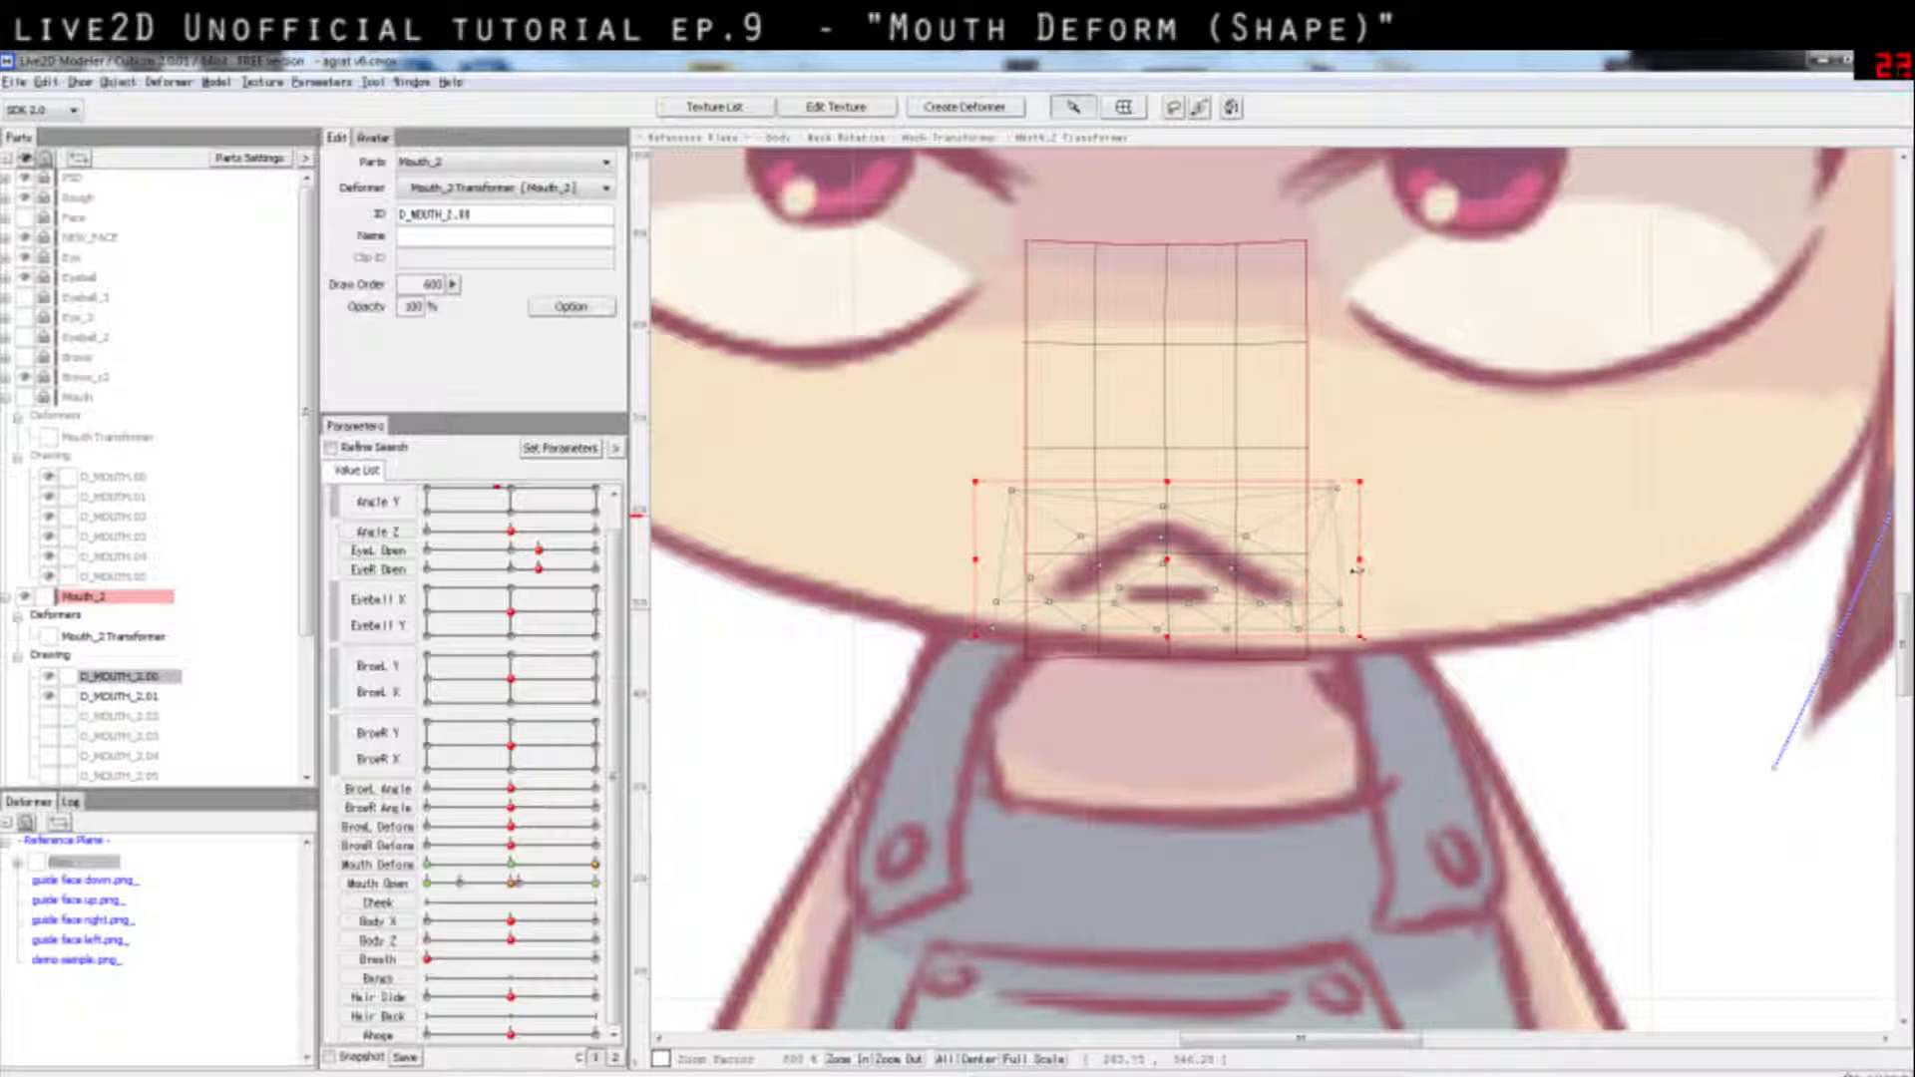
click(511, 883)
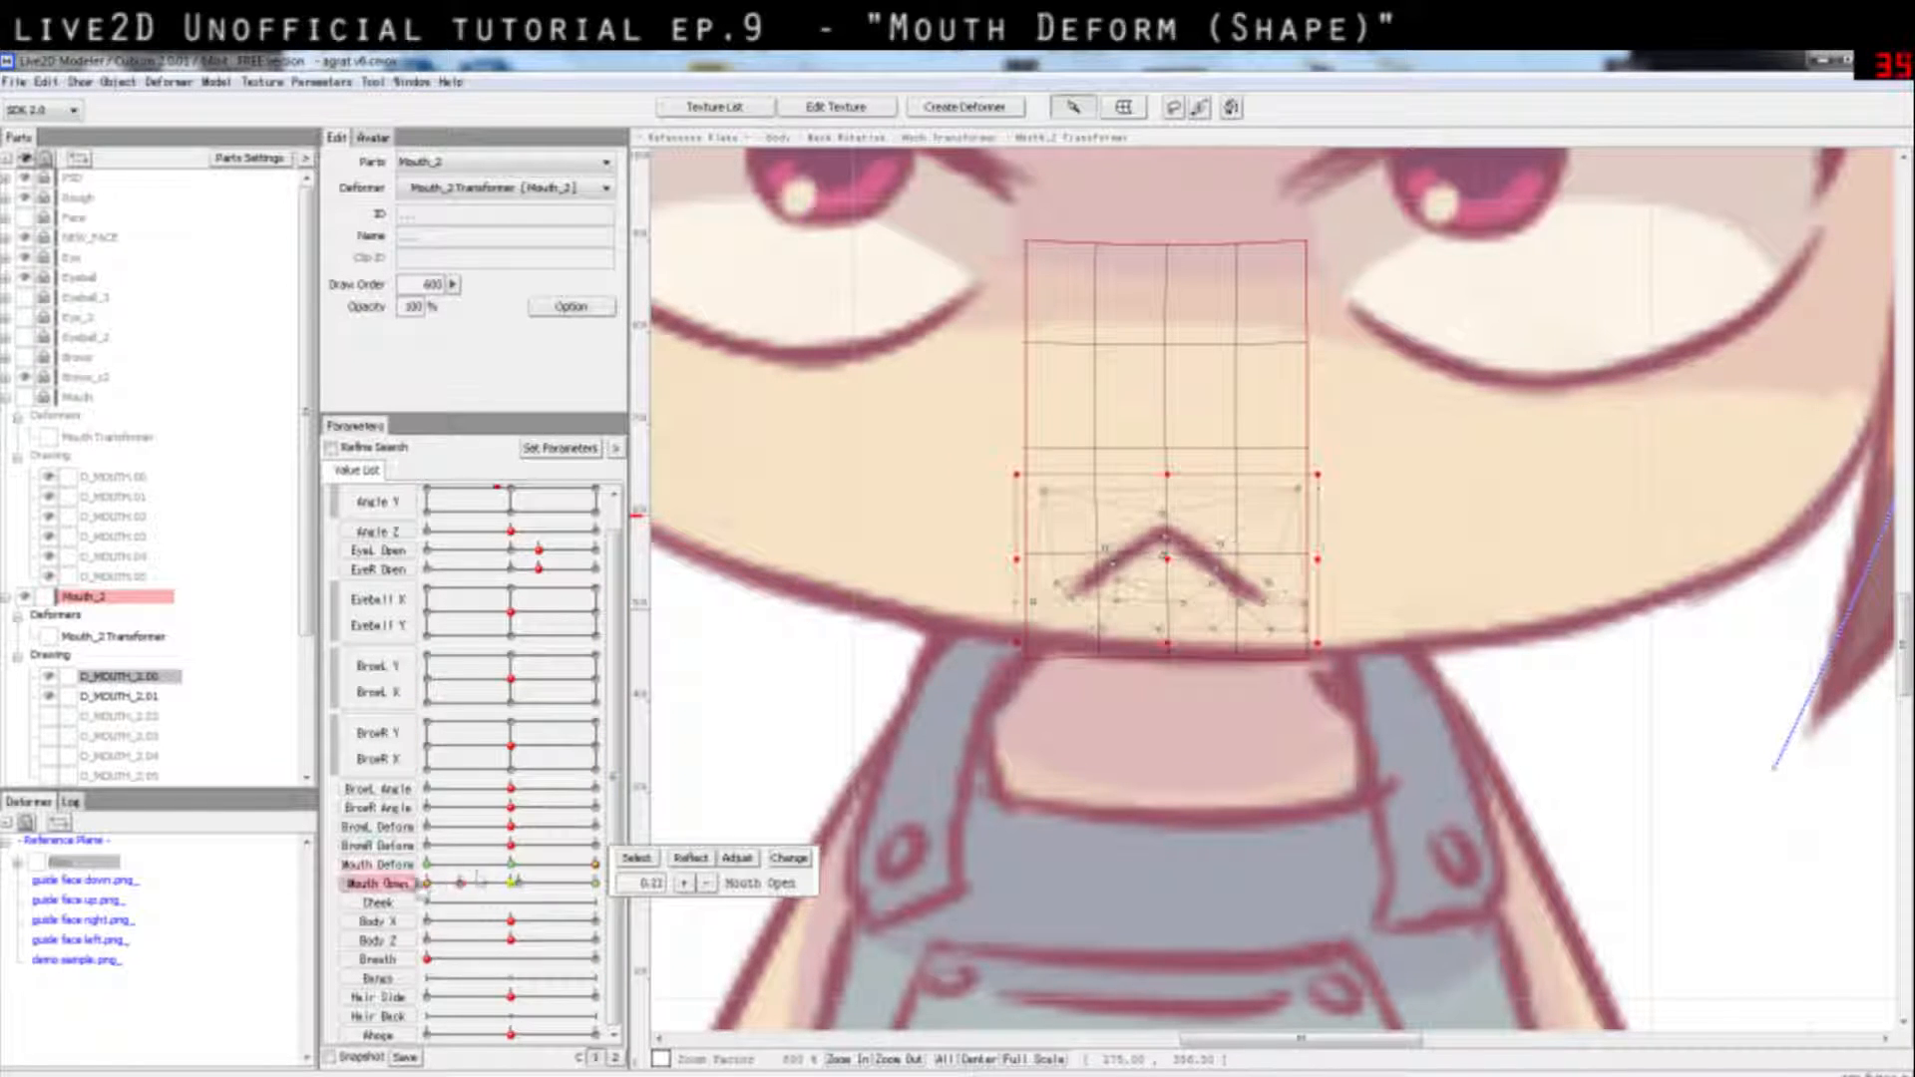
Step: Narrow D_MOUTH_2.00 slightly at Mouth Open 0.50 and scrub Mouth Open to compare the width
mouse_move(514, 883)
mouse_down()
mouse_move(419, 891)
mouse_move(512, 890)
mouse_up()
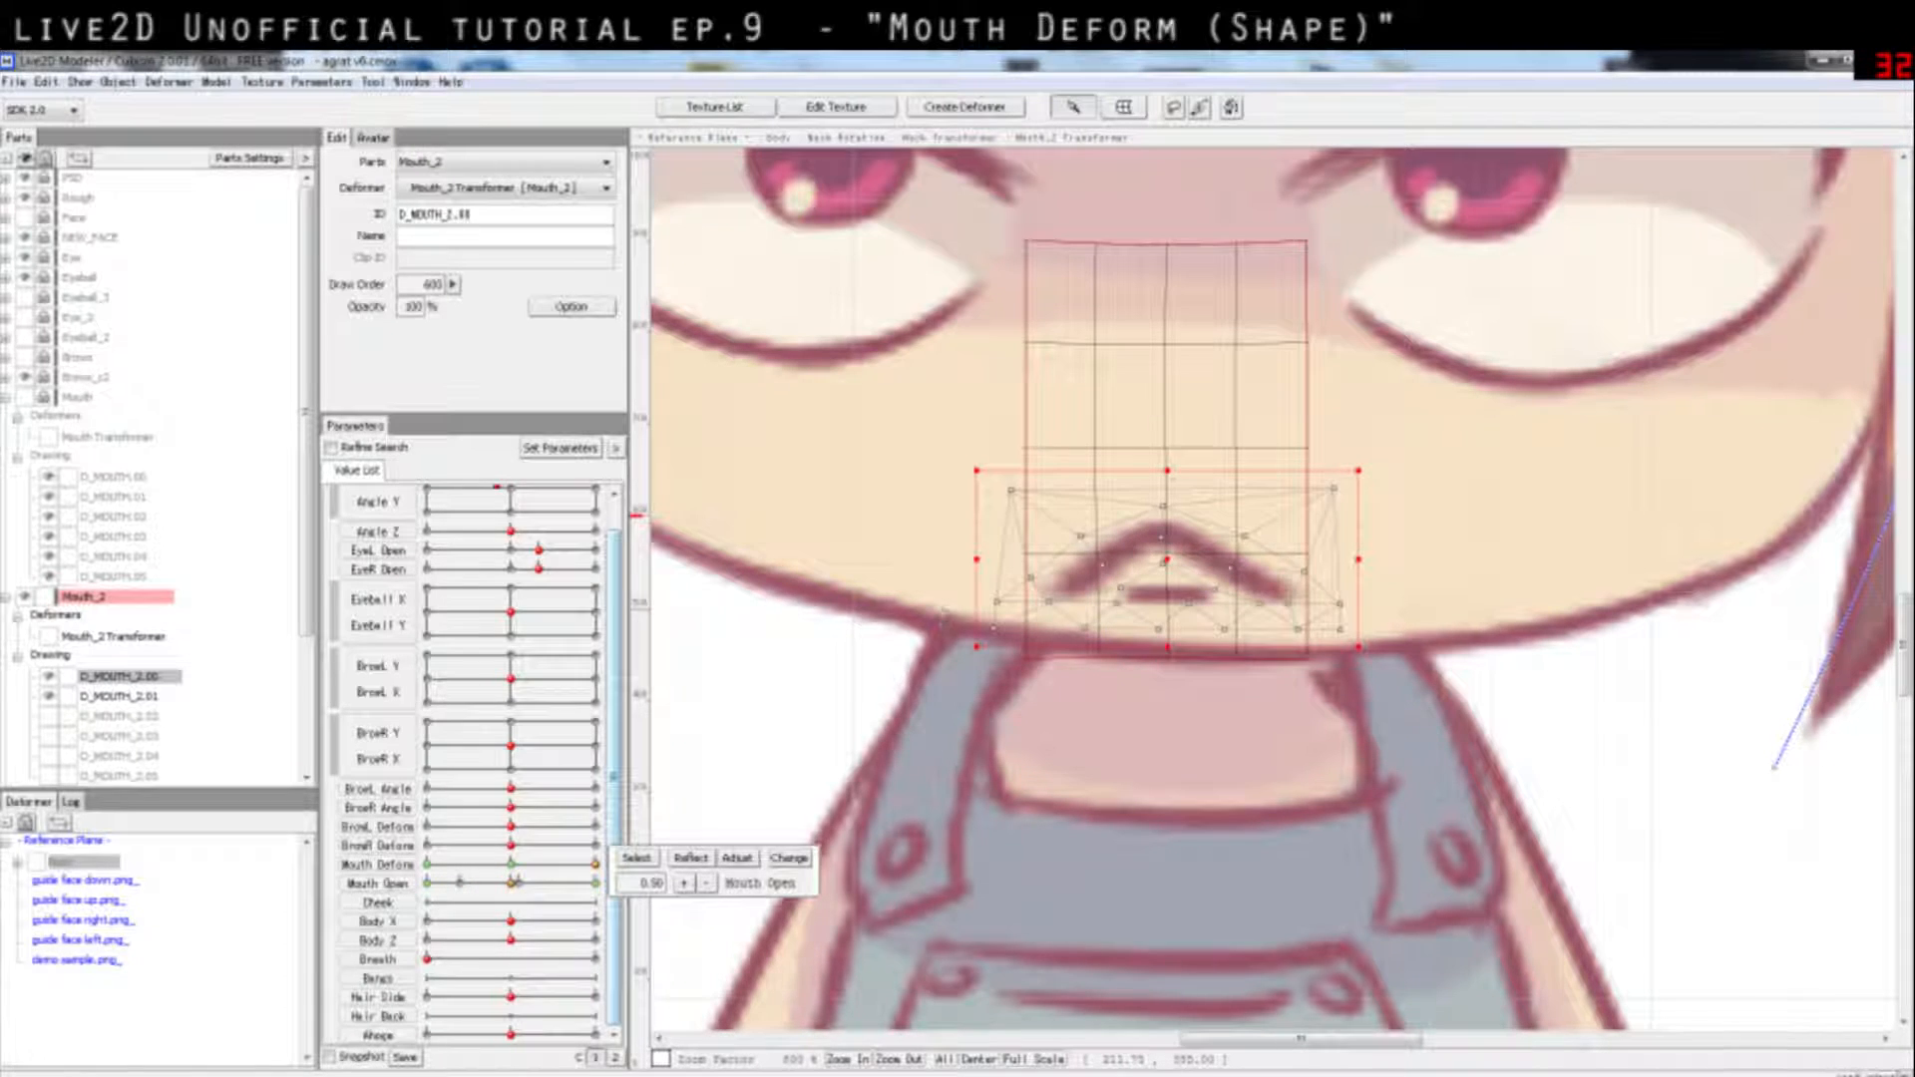
drag(976, 562, 988, 560)
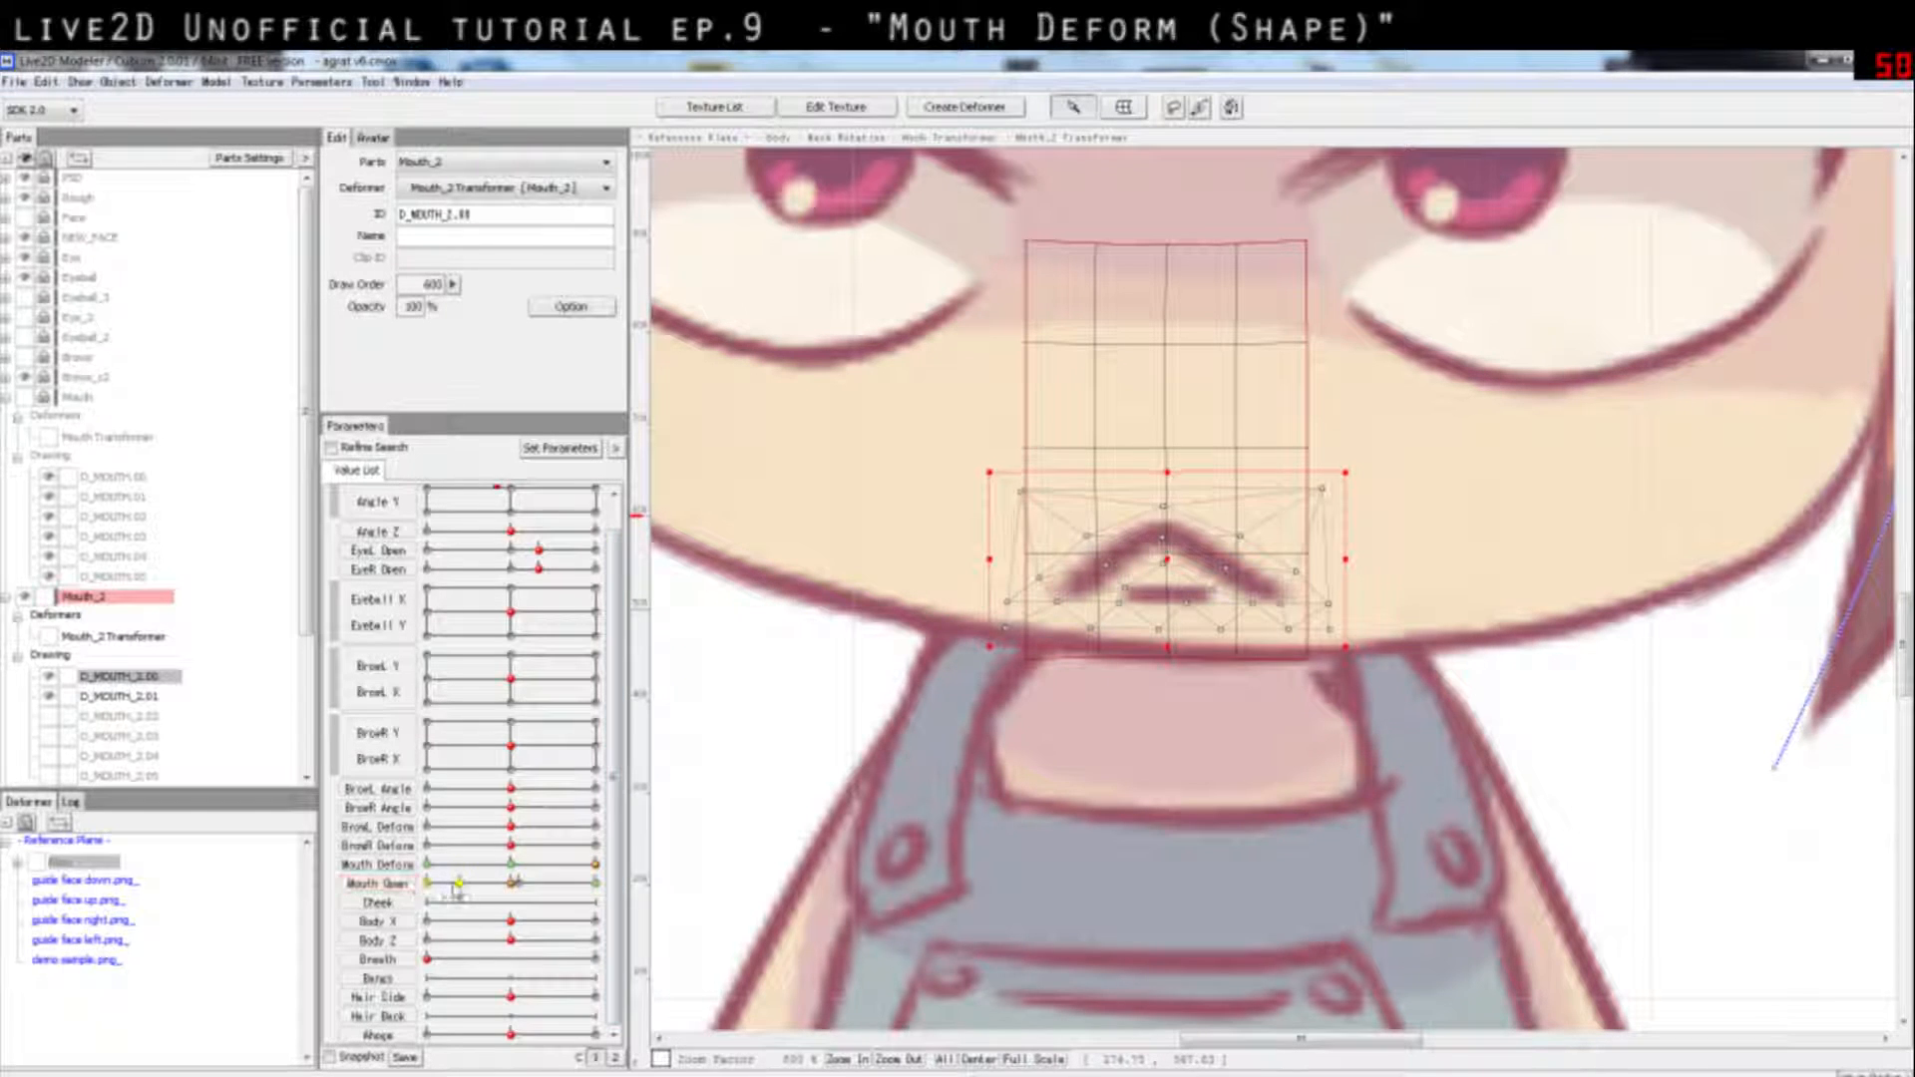
drag(457, 887, 514, 898)
Step: Adjust the side, peak and outer mesh points of D_MOUTH_2.00 at Mouth Open 0.50 to thin the stroke, and check it unselected
drag(991, 560, 1293, 584)
click(1230, 538)
drag(1100, 541, 1051, 588)
drag(1169, 507, 1180, 548)
click(1217, 583)
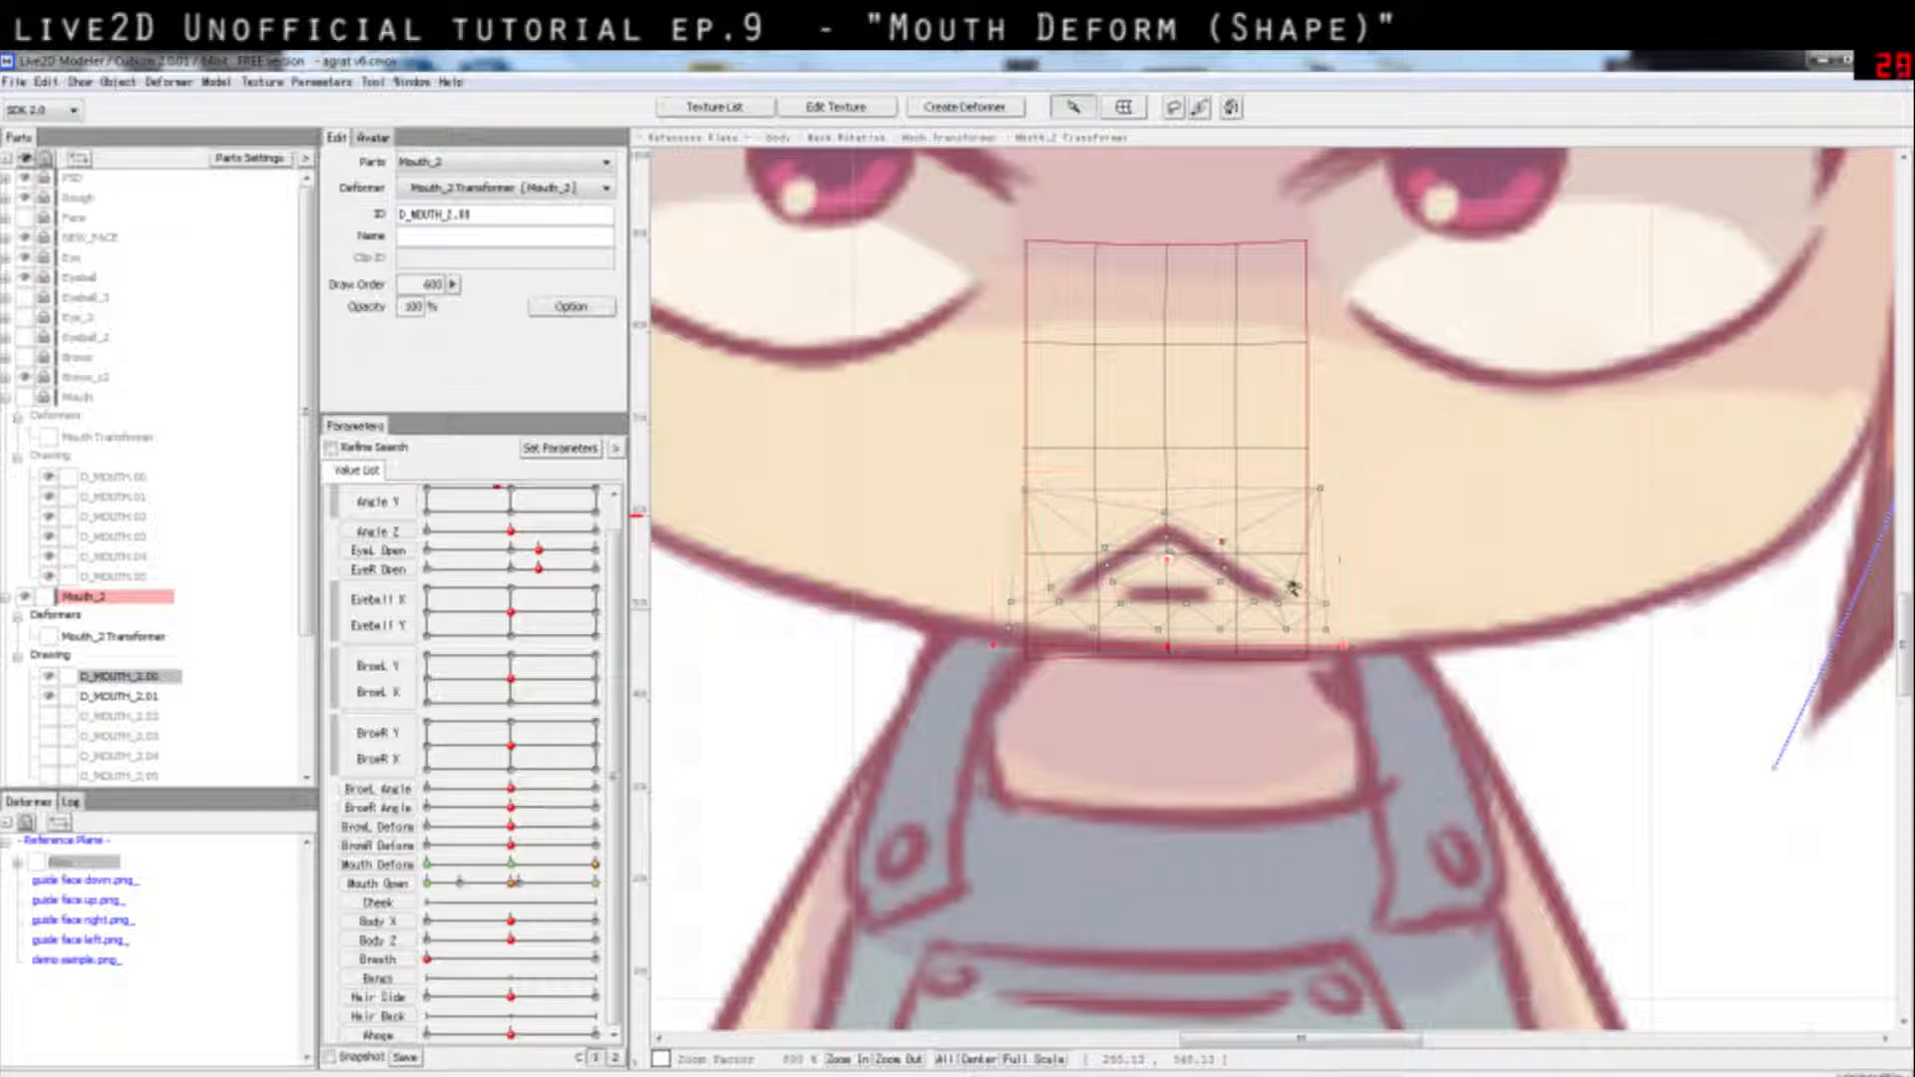
click(1184, 716)
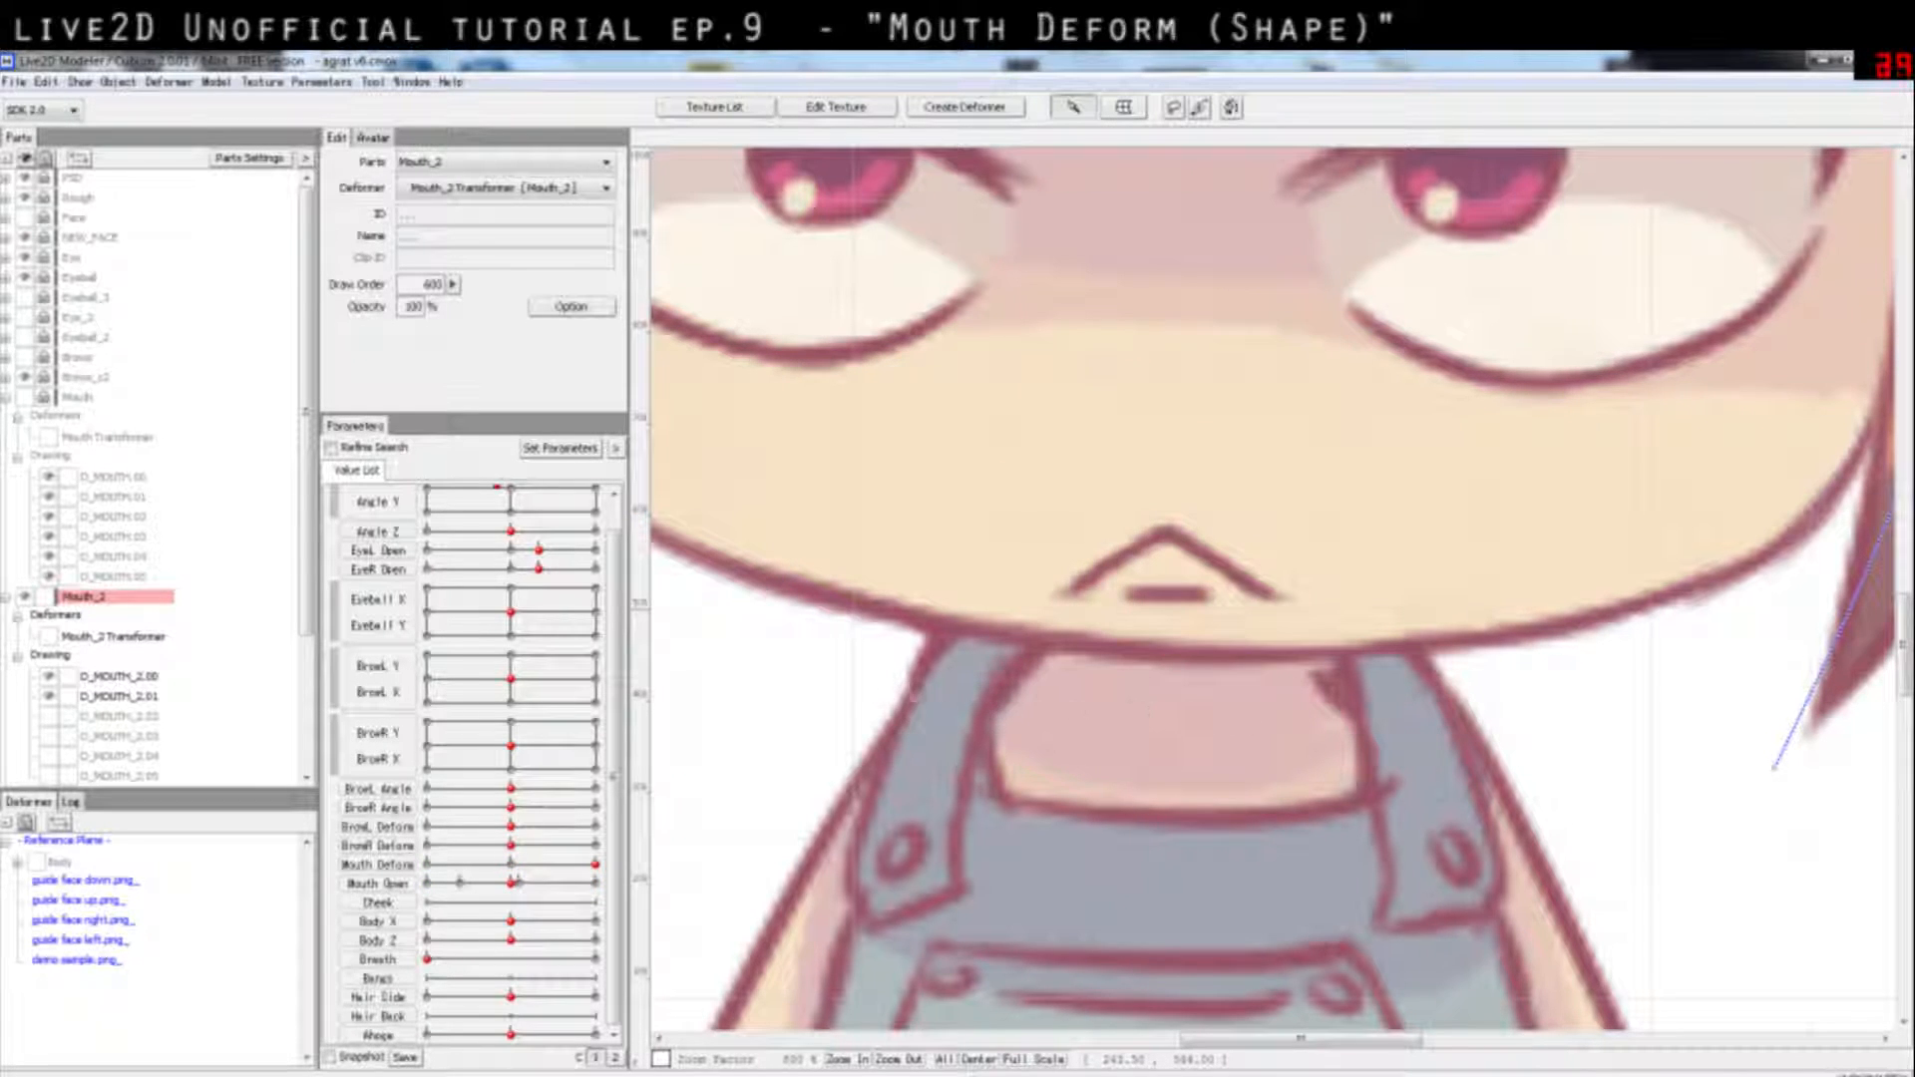
Step: Scrub Mouth Open near 0.50, narrow D_MOUTH_2.00 by a tiny amount at 0.50, and compare it with lower values
click(510, 883)
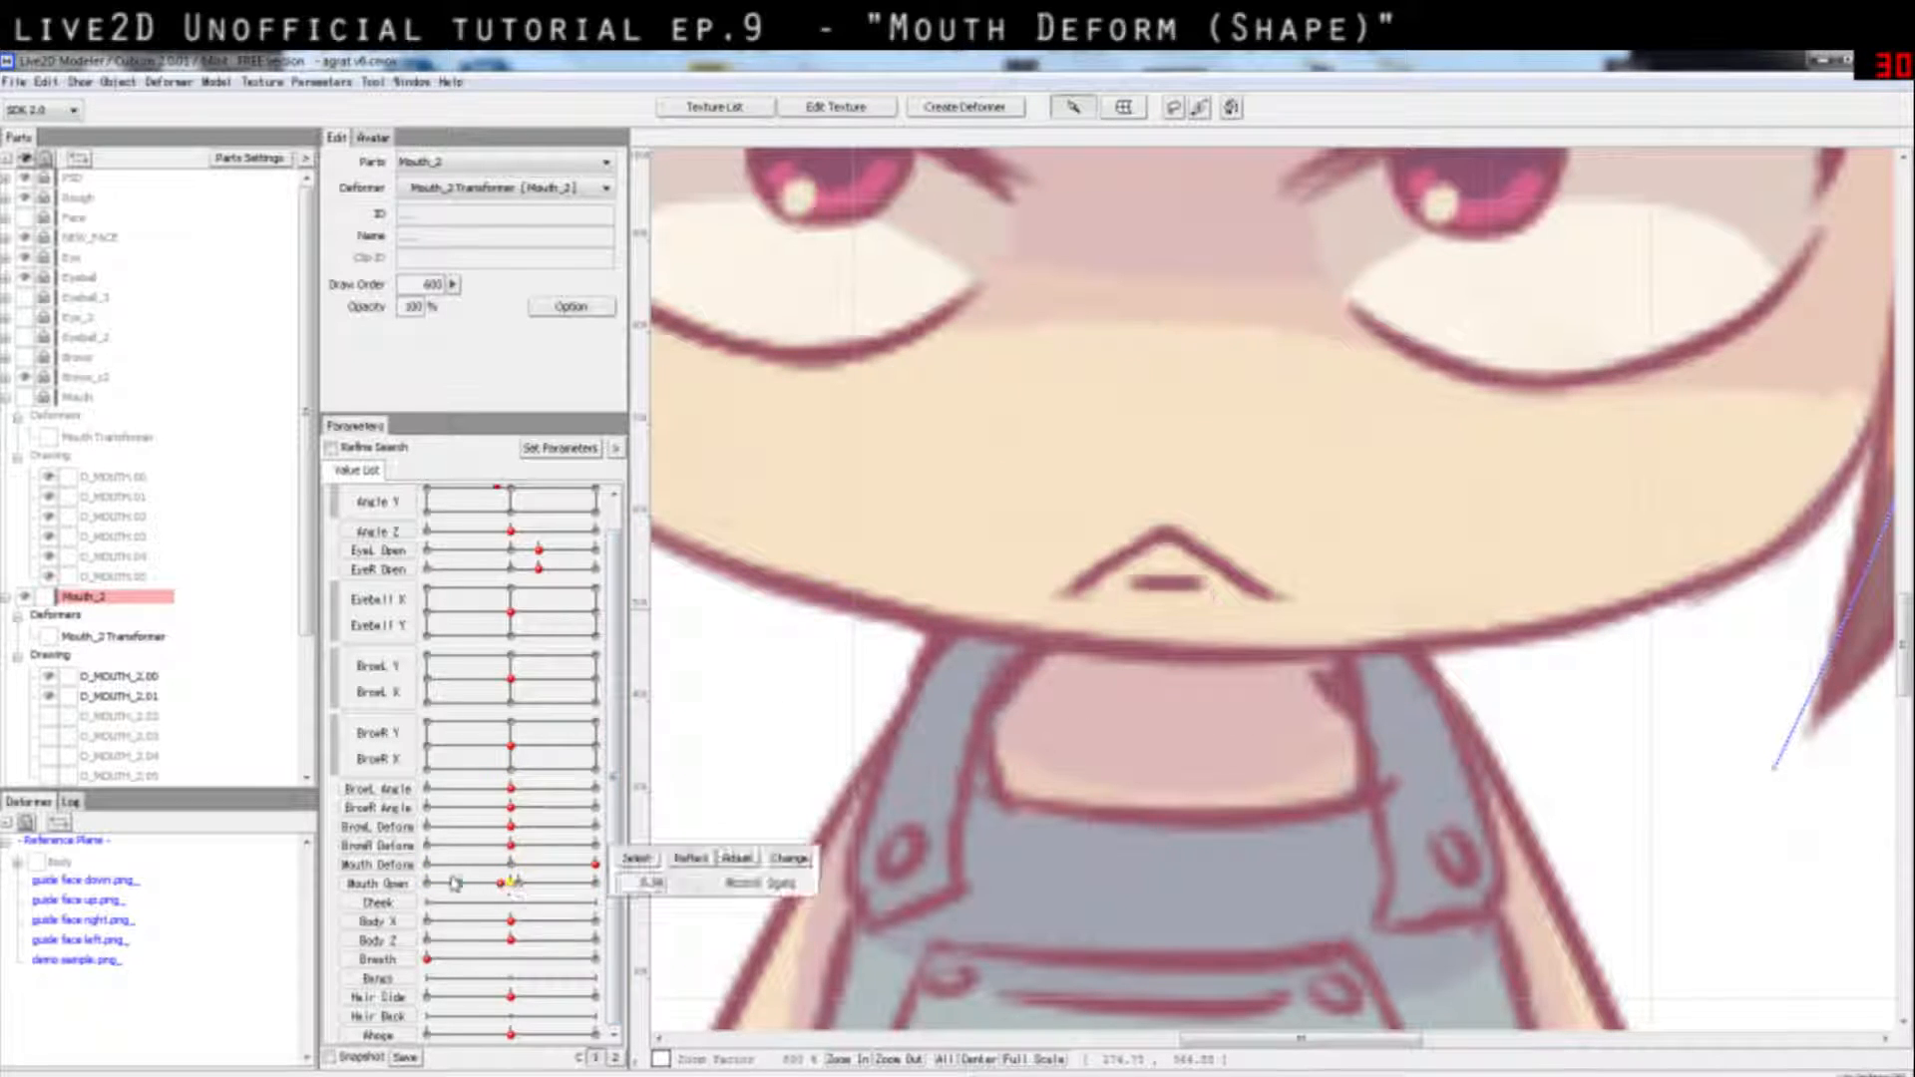
mouse_move(491, 898)
mouse_down()
mouse_move(513, 891)
mouse_move(409, 890)
mouse_move(498, 890)
mouse_move(455, 891)
mouse_move(513, 902)
mouse_move(438, 899)
mouse_move(510, 915)
mouse_up()
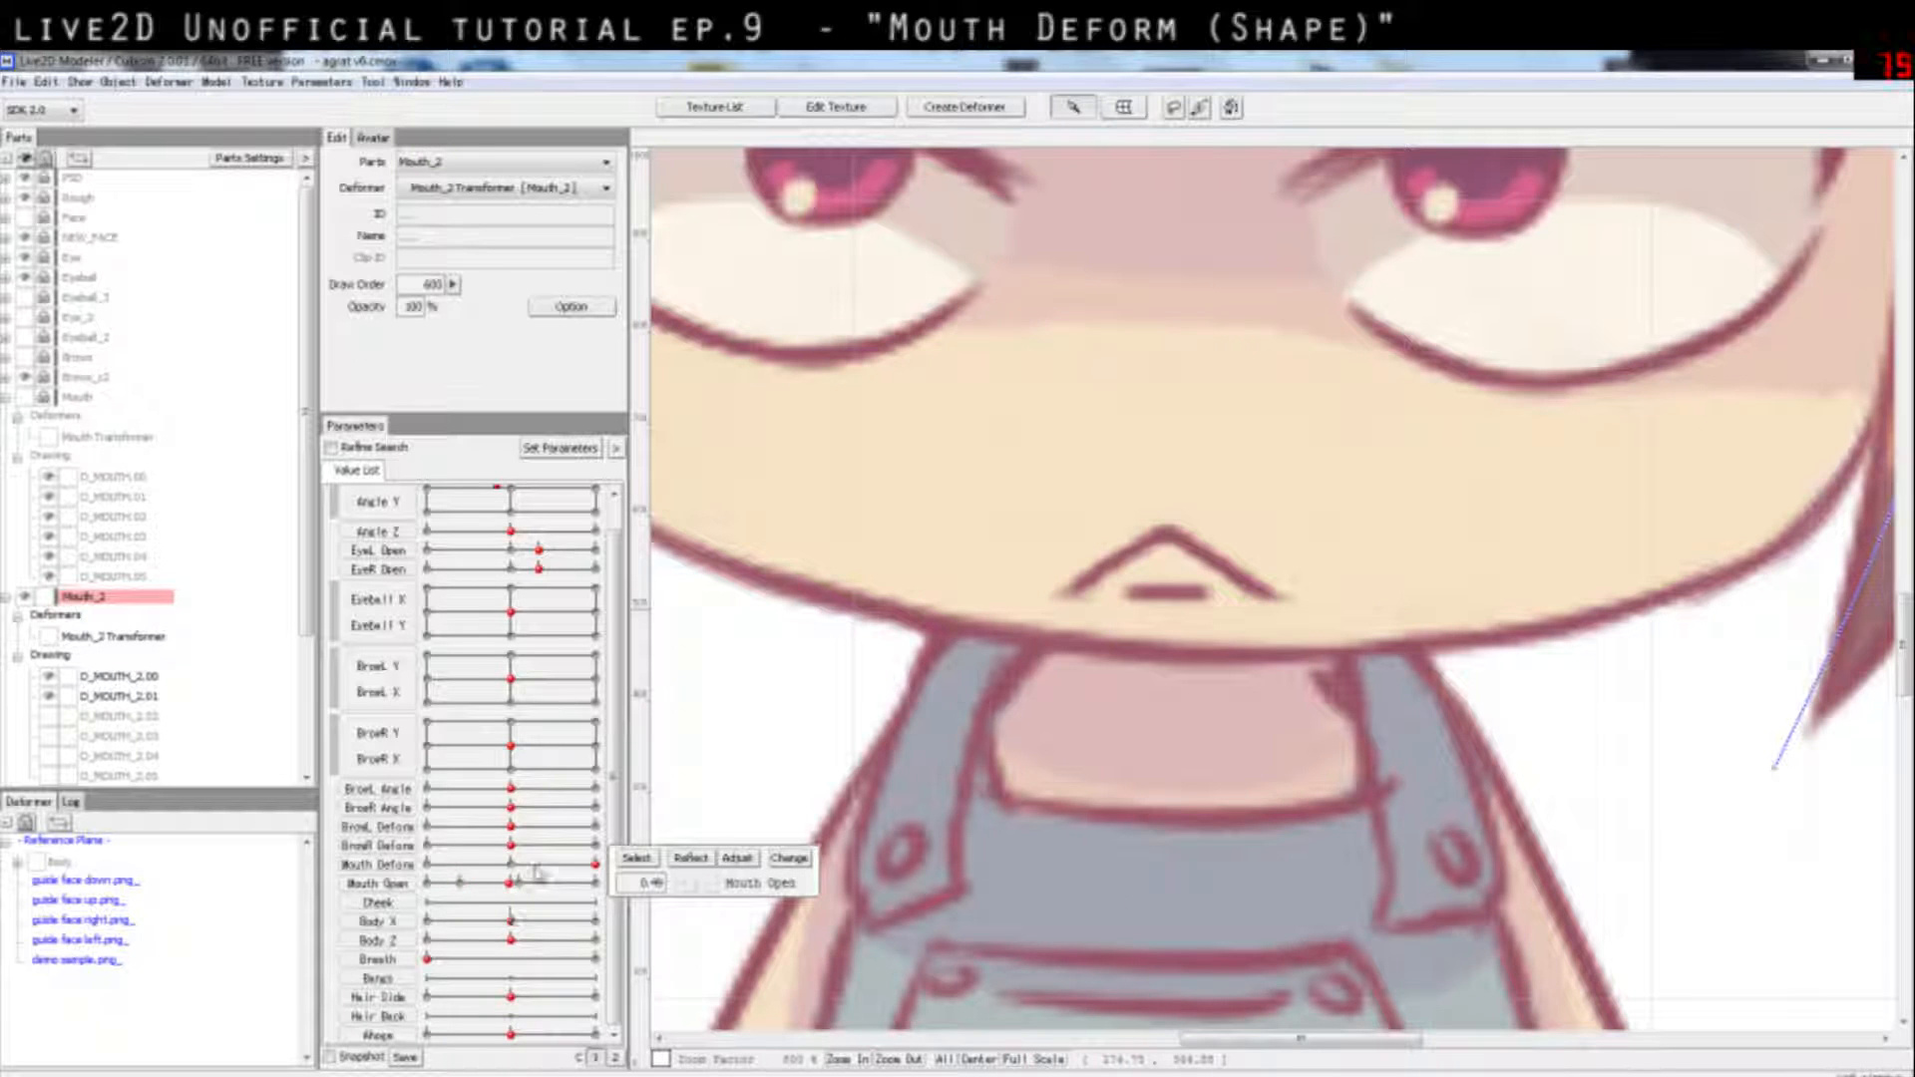
click(510, 884)
click(1167, 544)
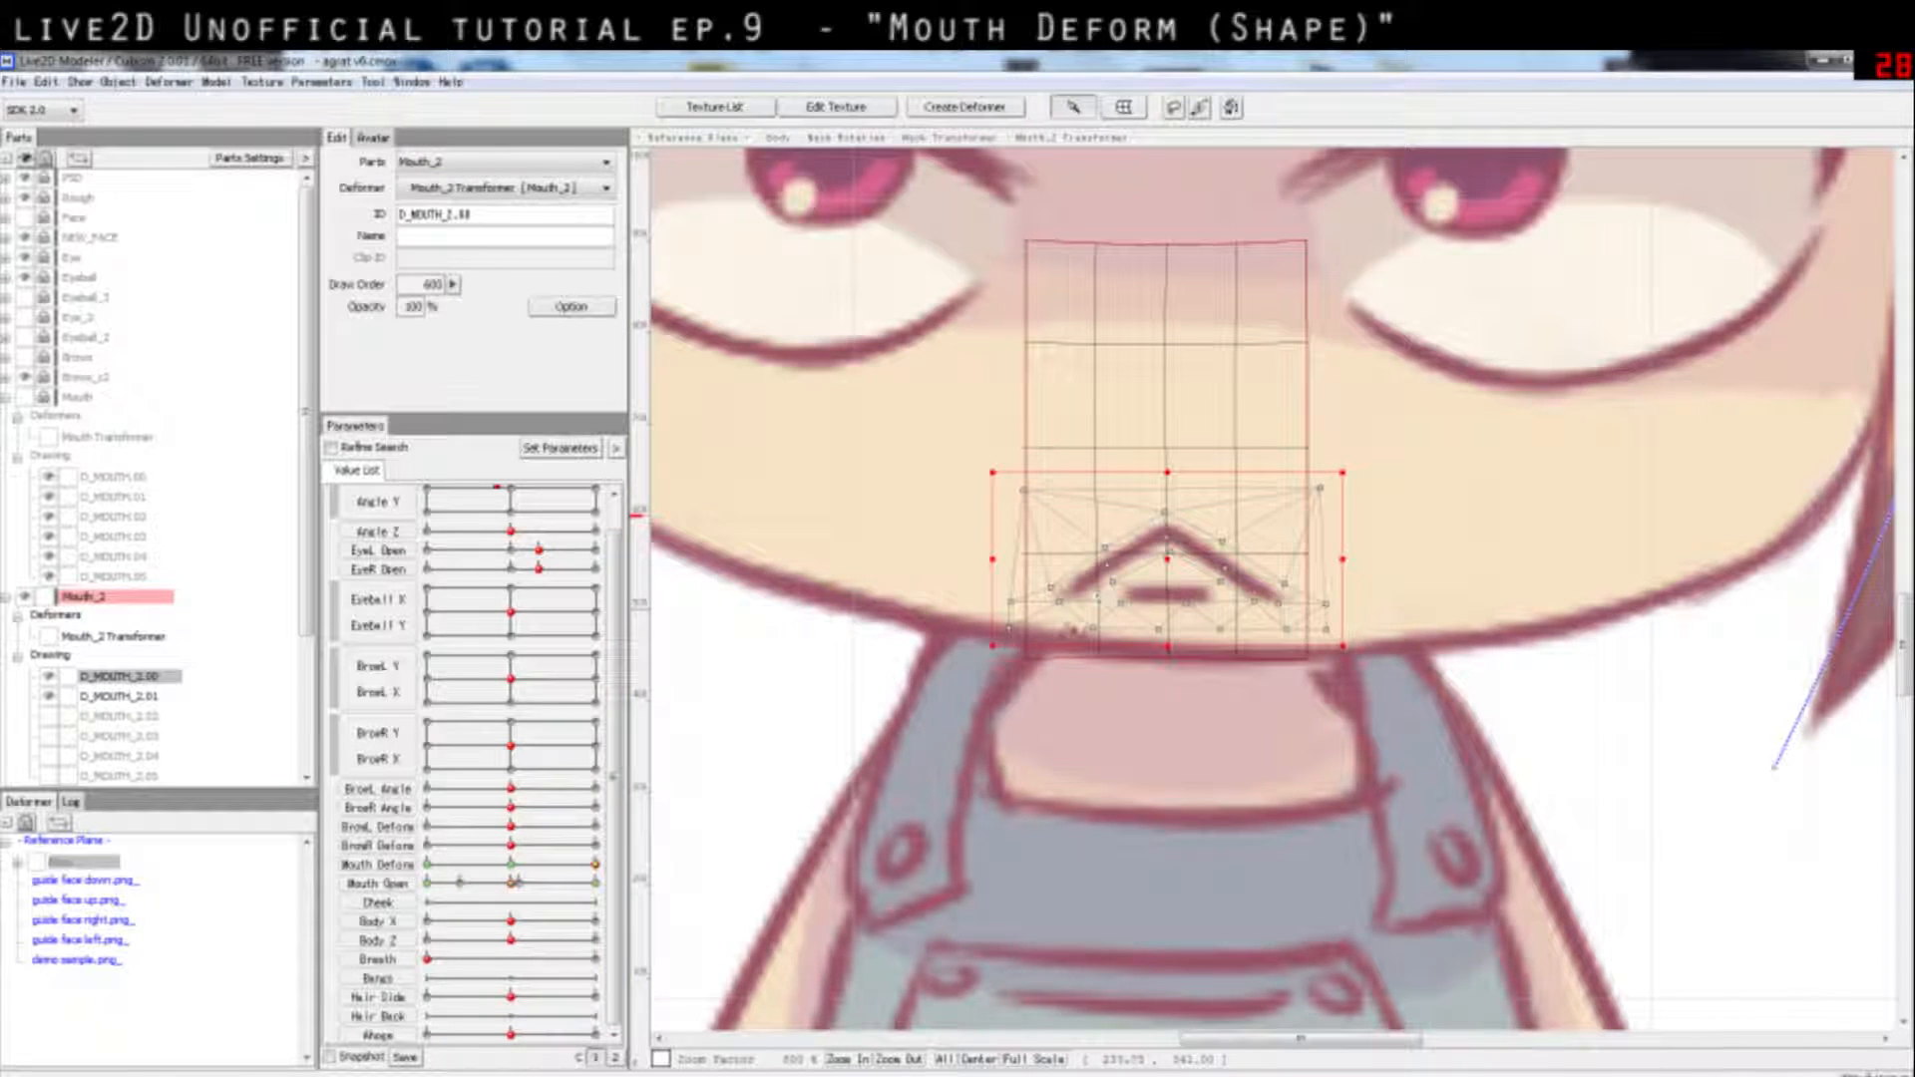
drag(993, 559, 997, 560)
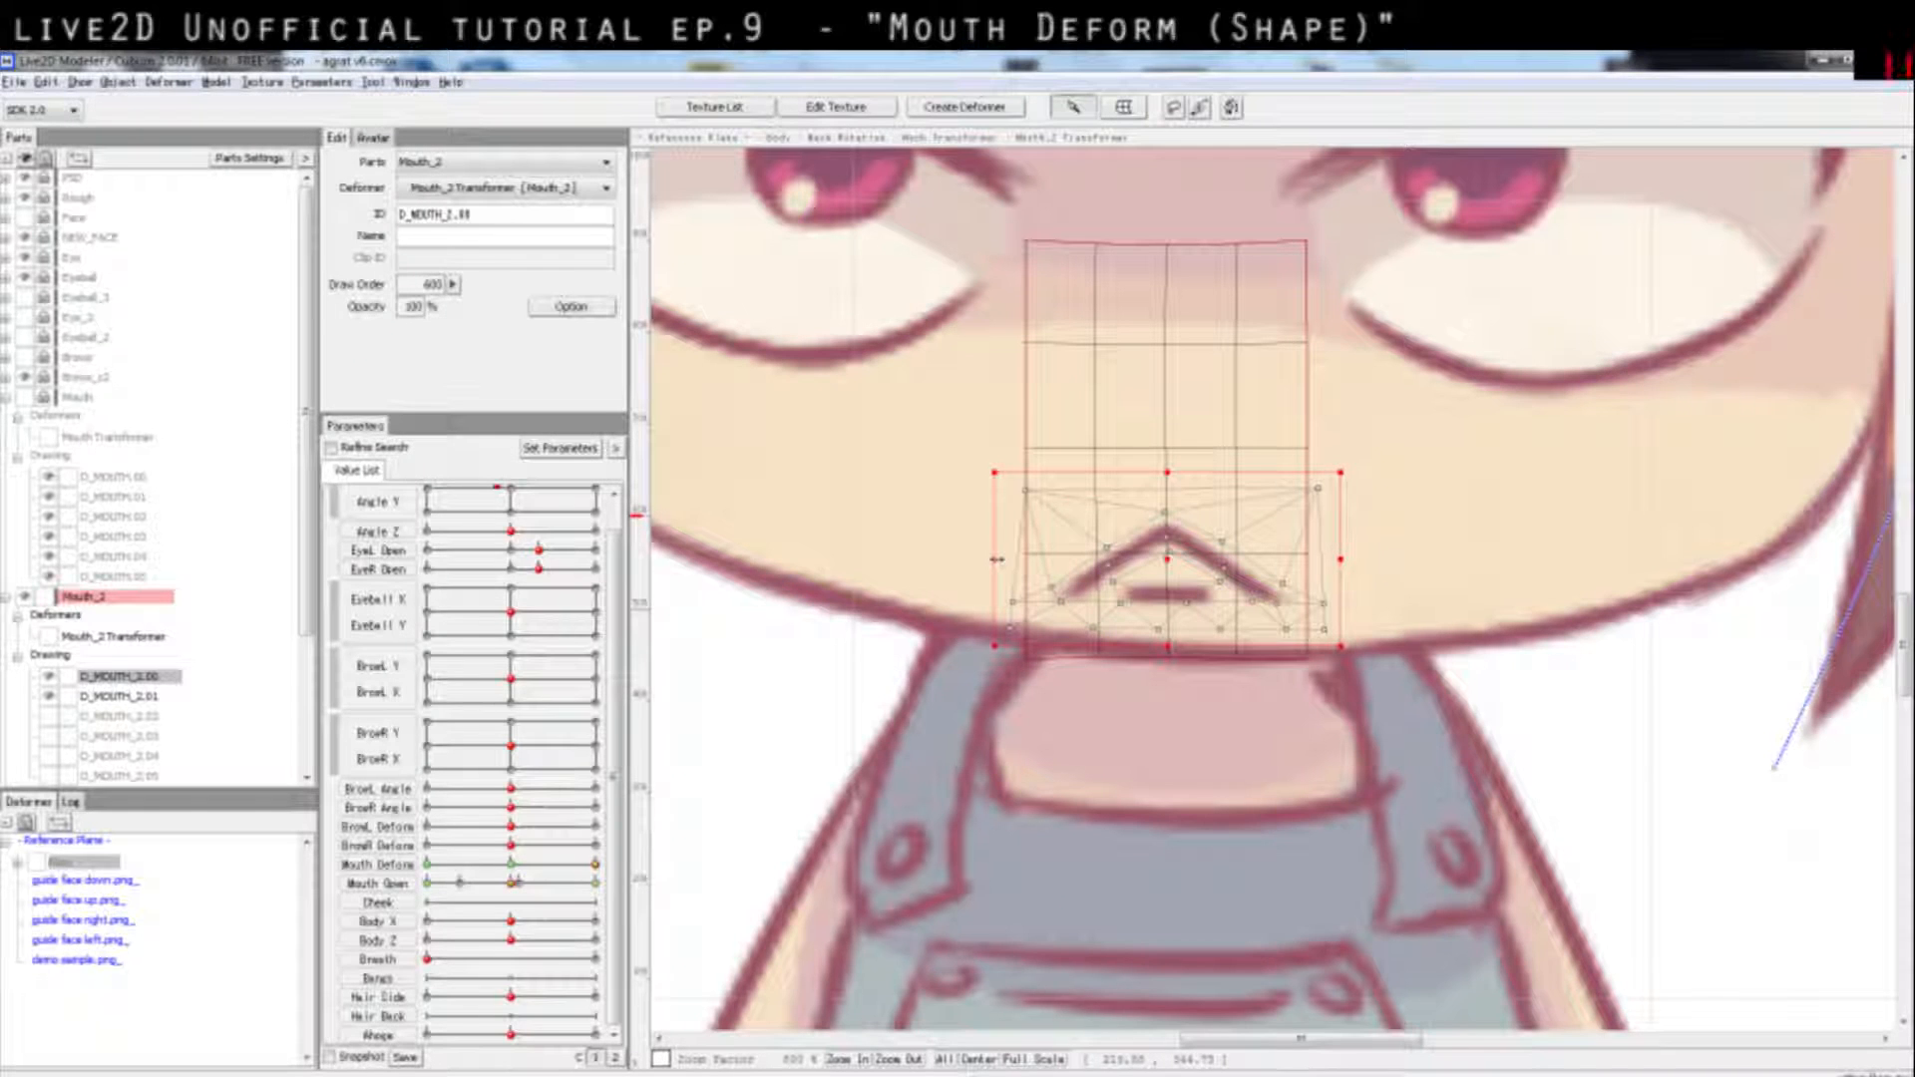
key(alt)
click(439, 883)
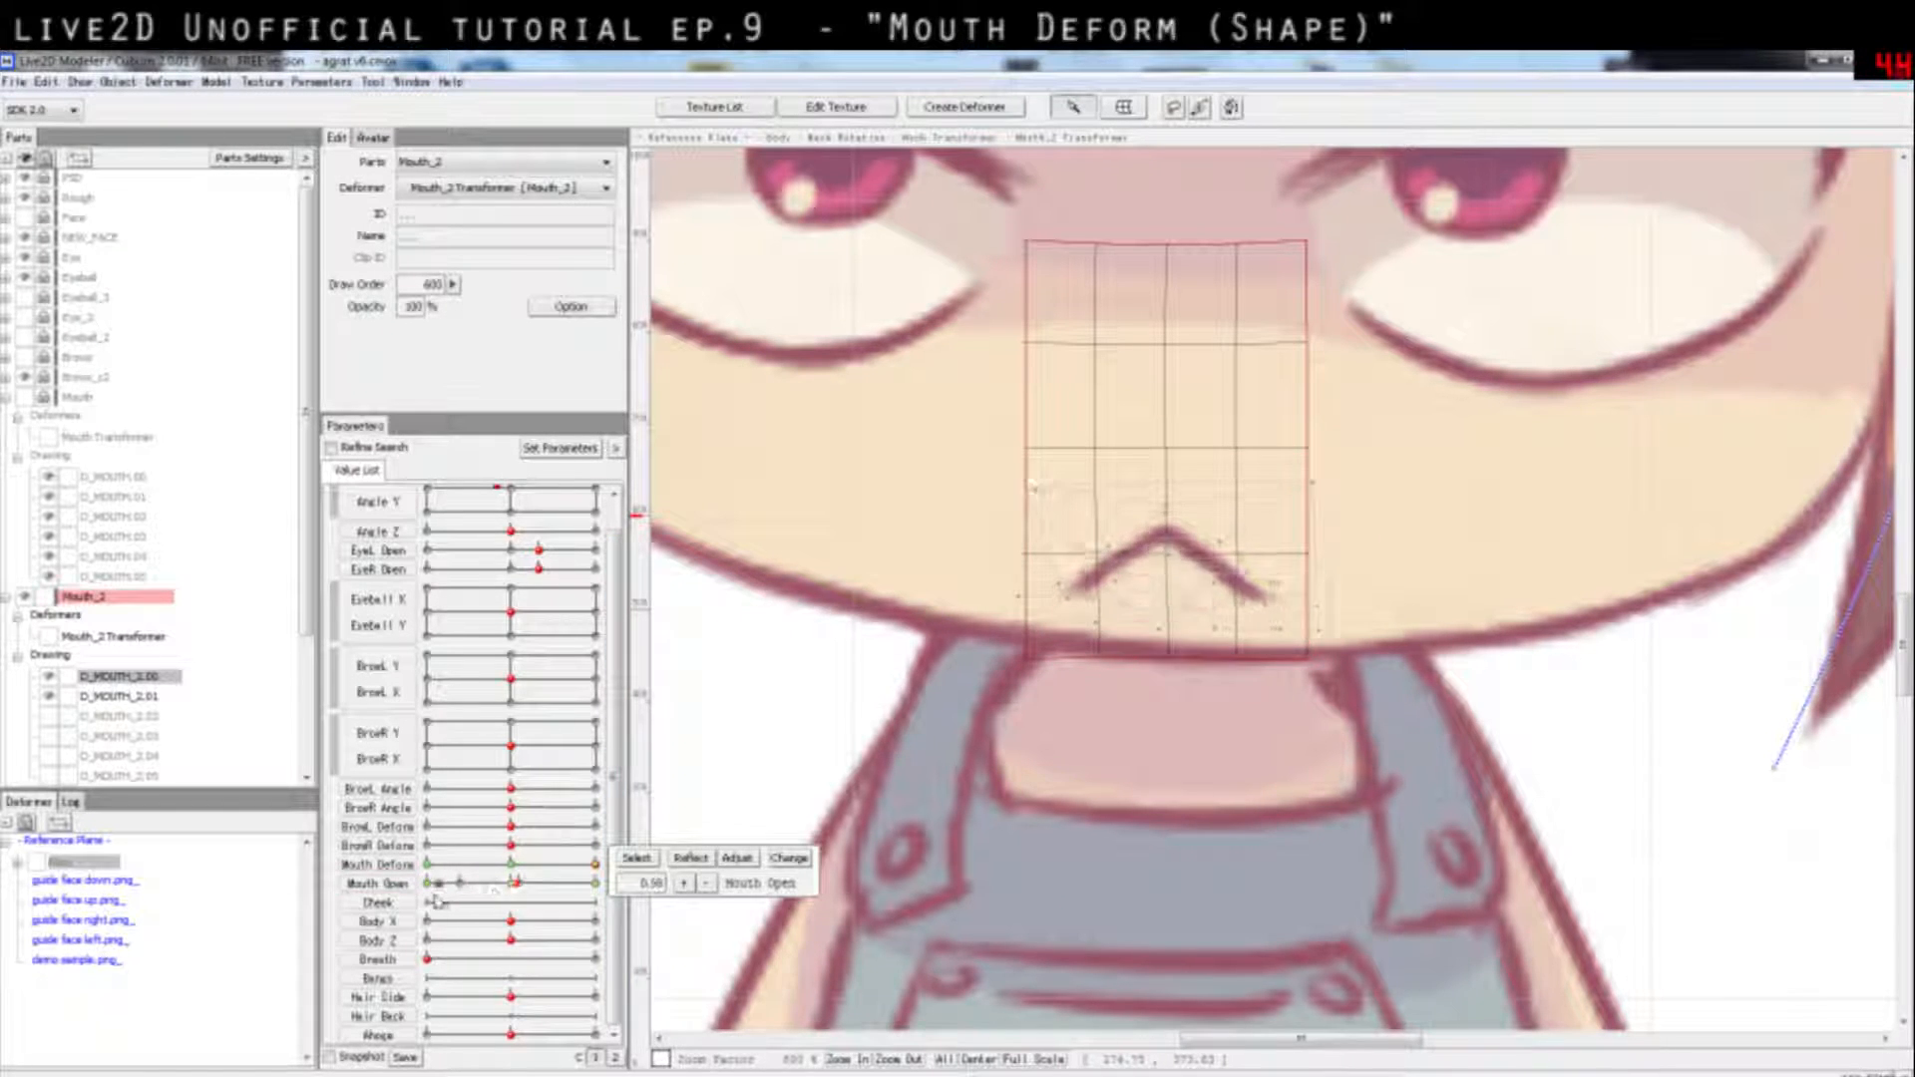
drag(436, 898, 514, 885)
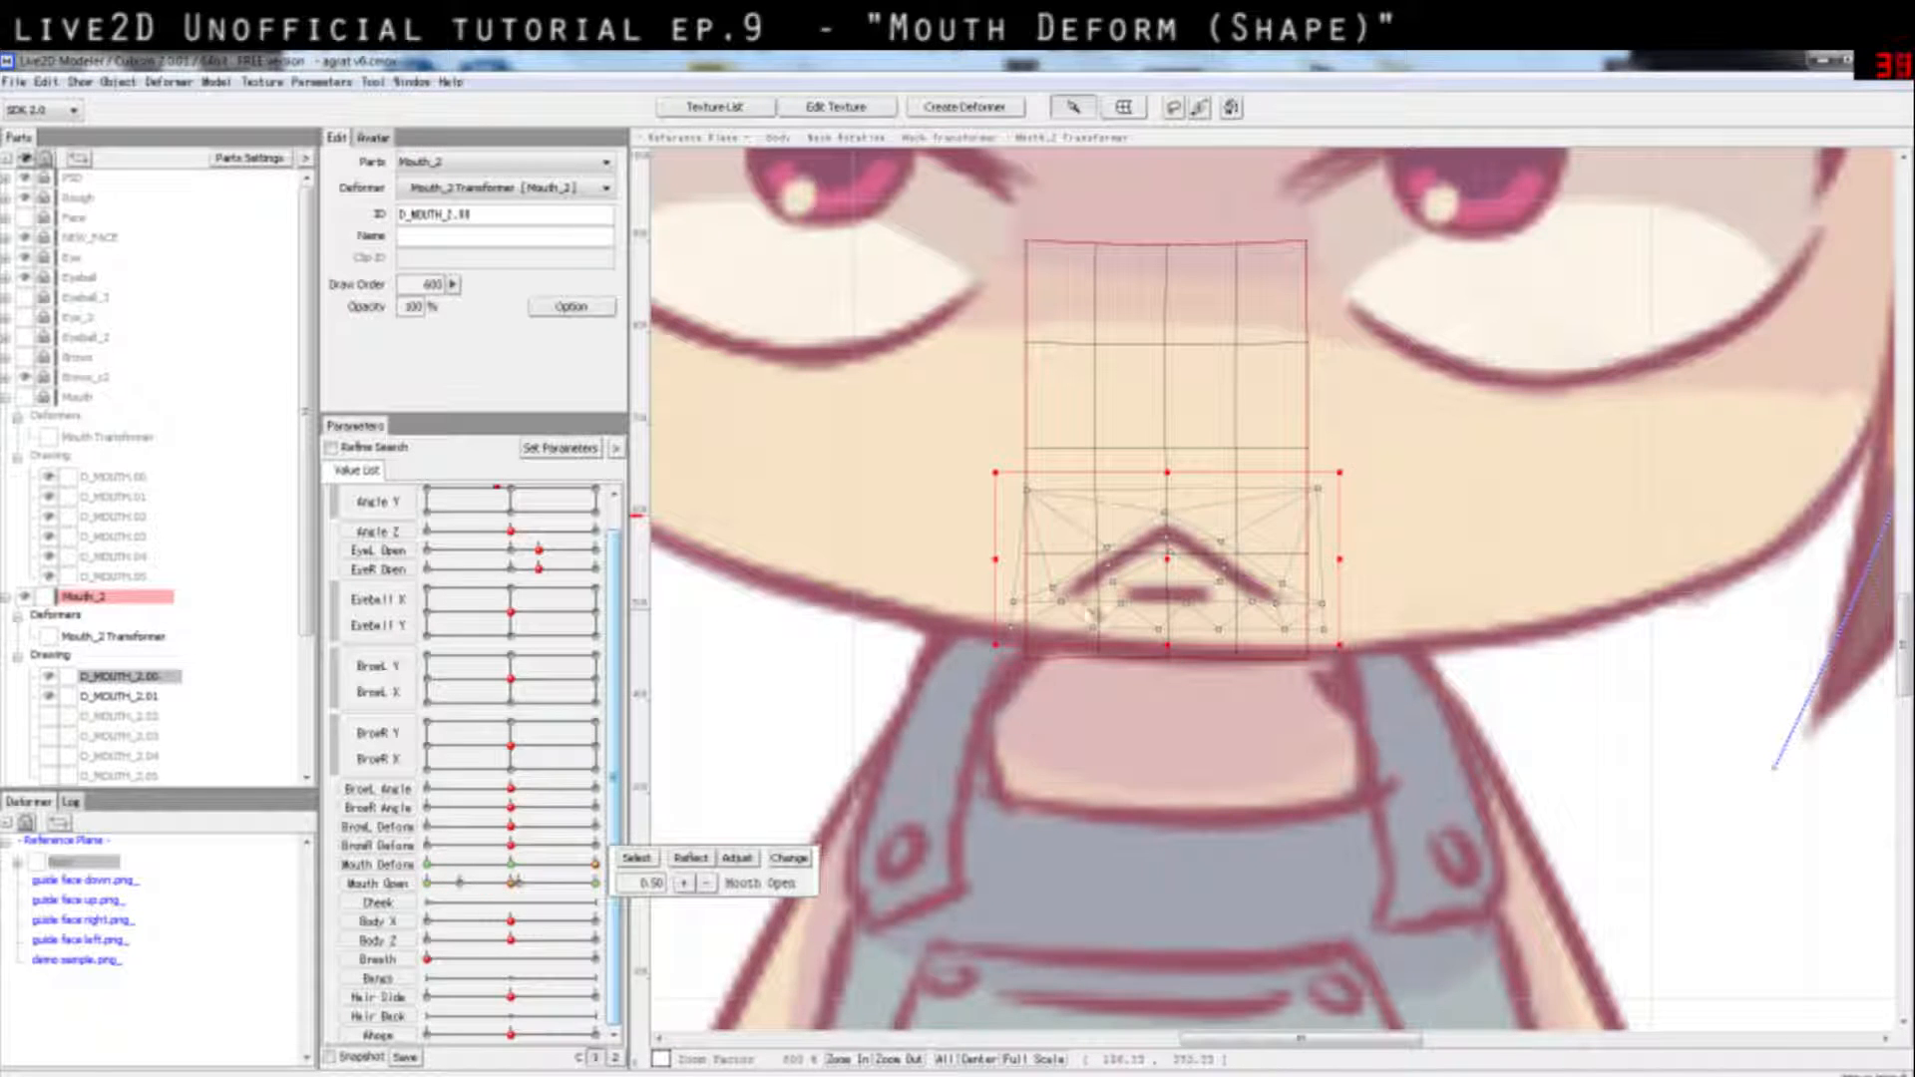
Step: Nudge the mesh points at both tips of D_MOUTH_2.00 at Mouth Open 0.50, and check the closed mouth at 0.00 unselected
click(1068, 604)
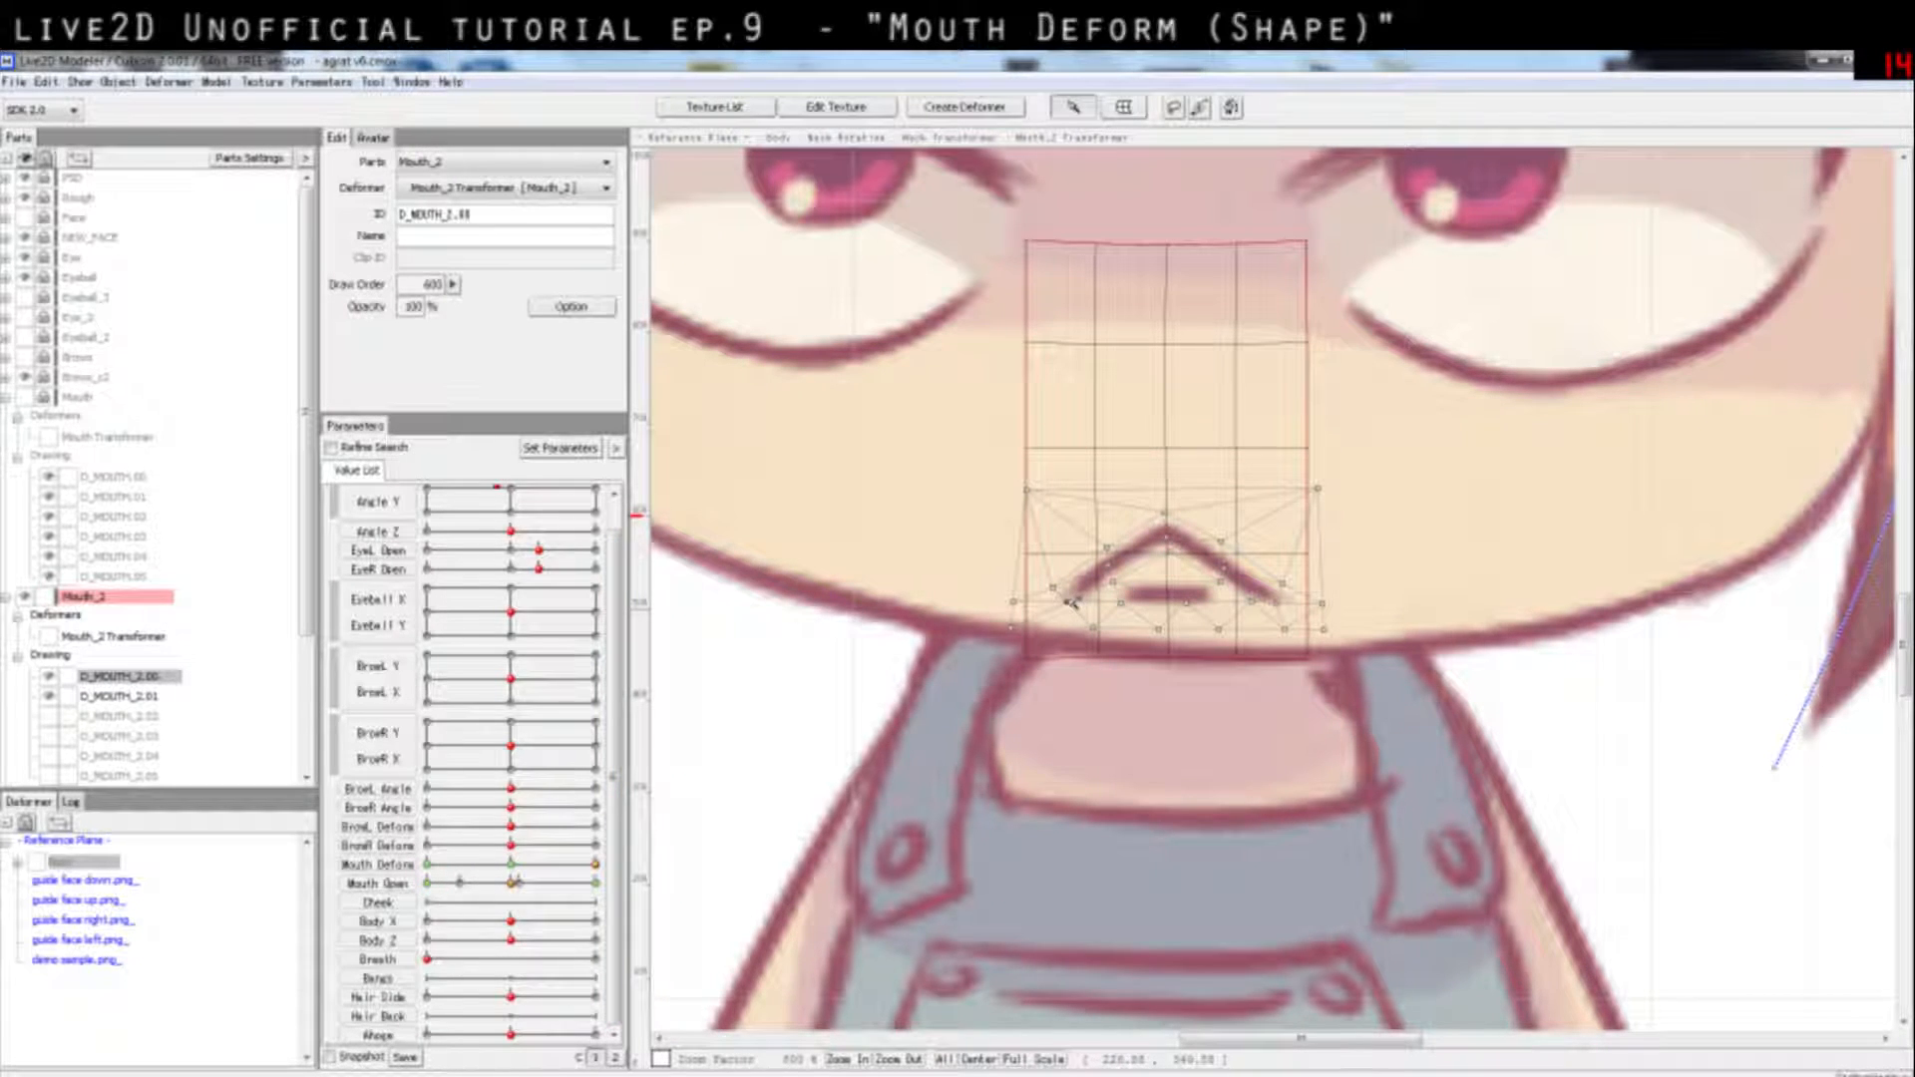
click(1069, 602)
click(1056, 587)
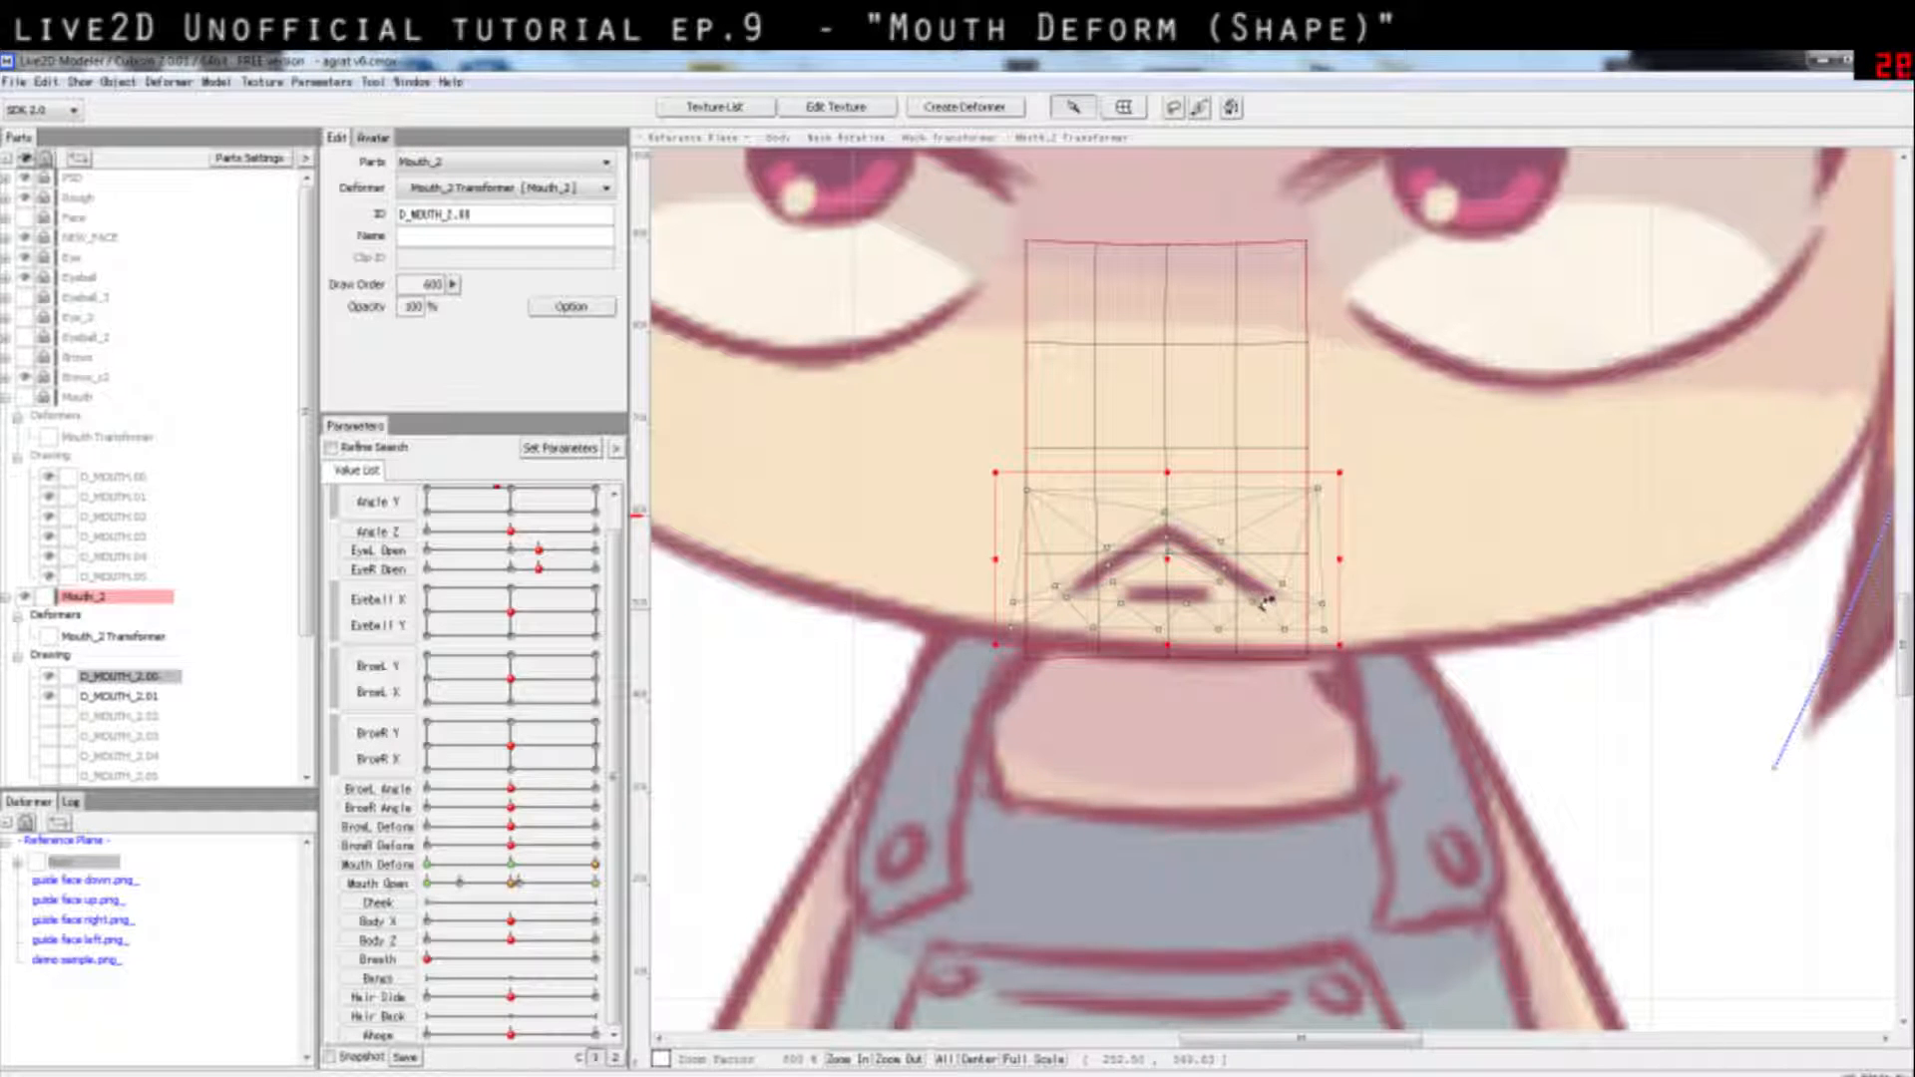
drag(1251, 601, 1248, 600)
click(1284, 586)
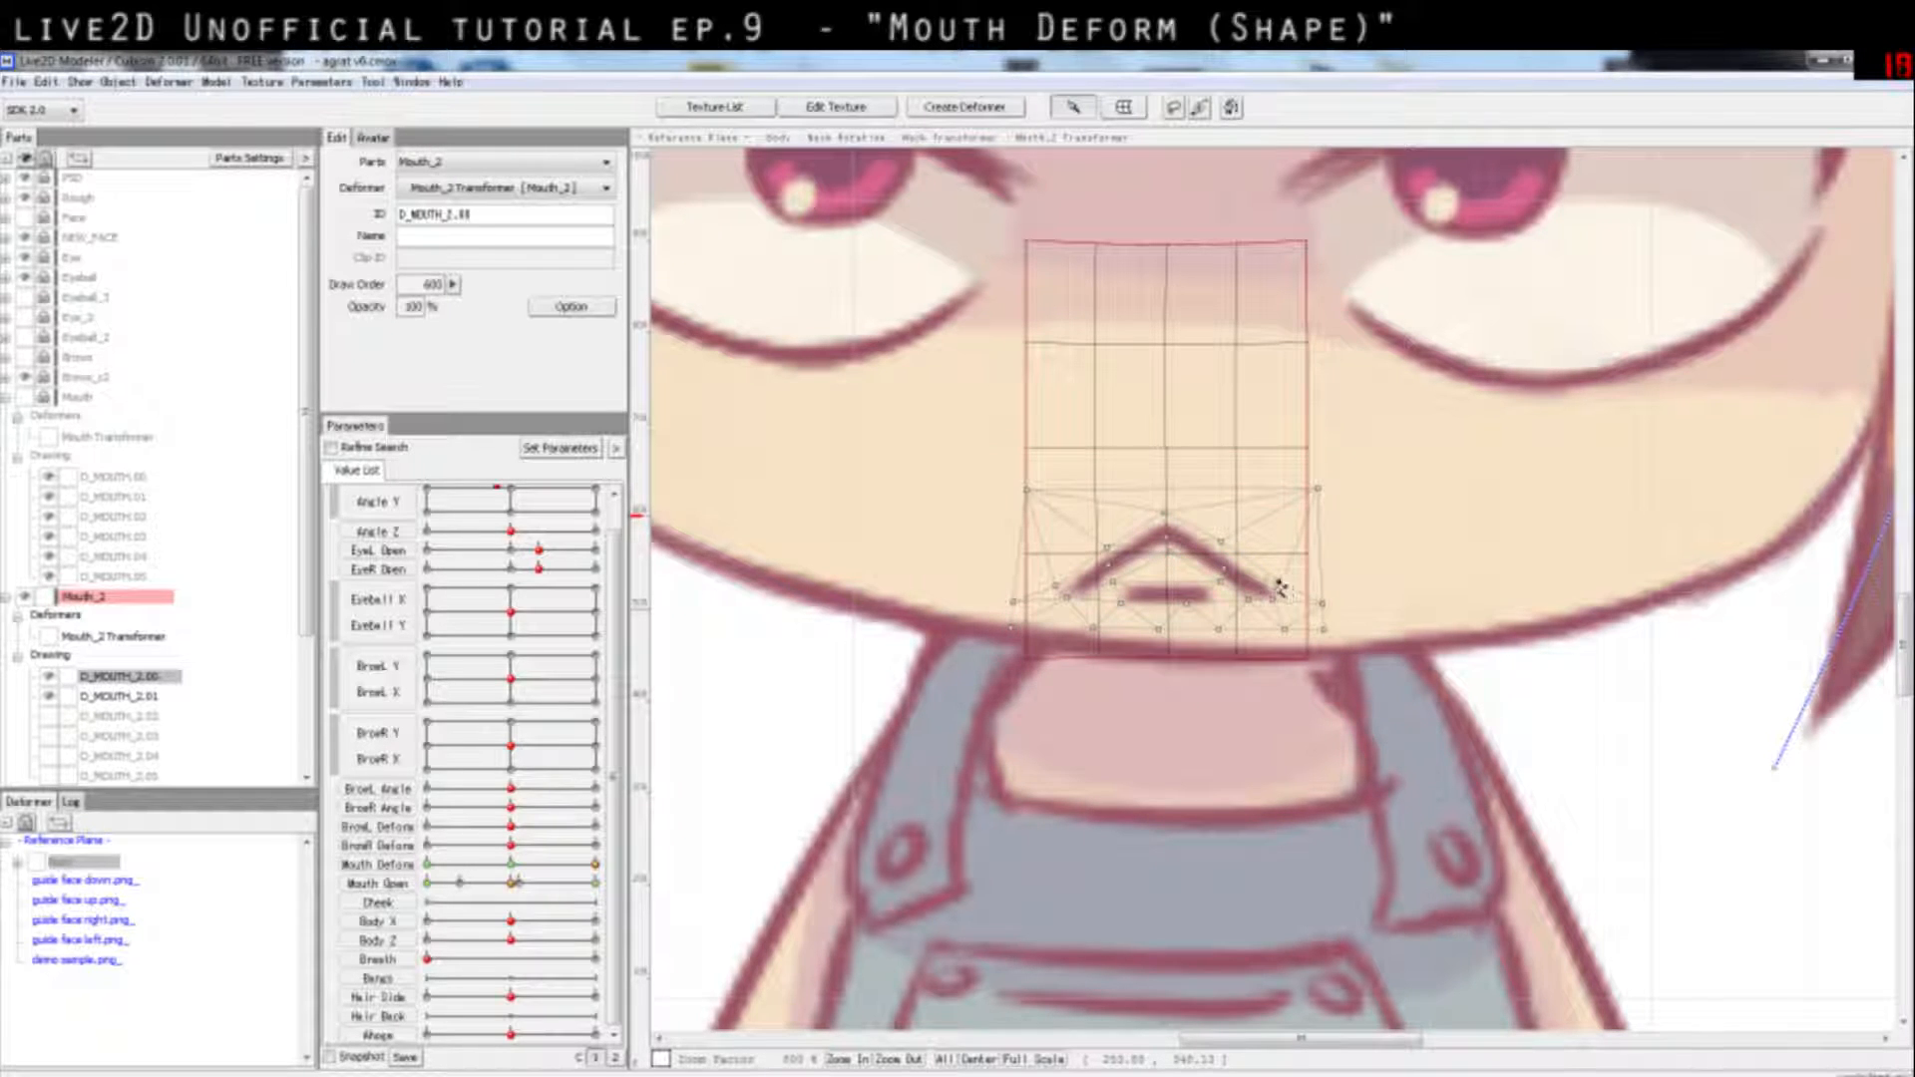
click(1279, 586)
drag(513, 884, 344, 923)
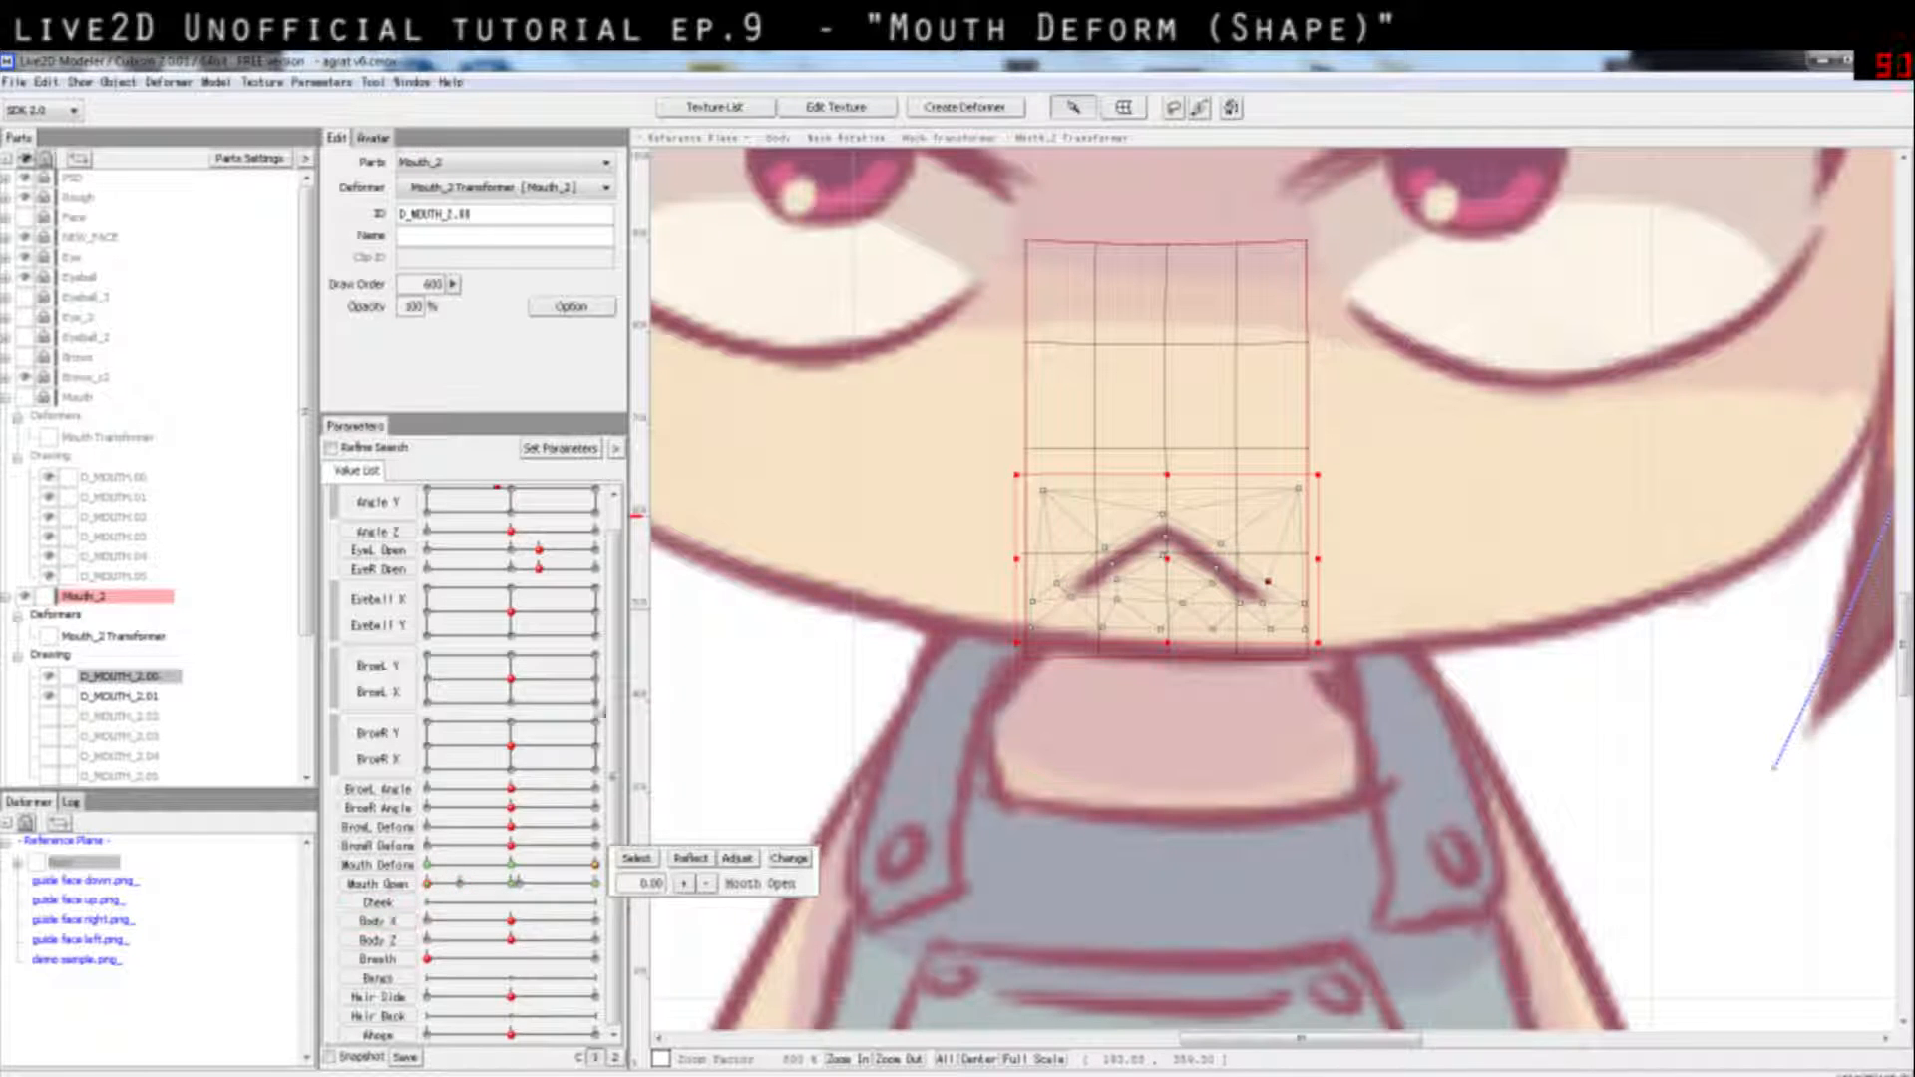
click(1043, 436)
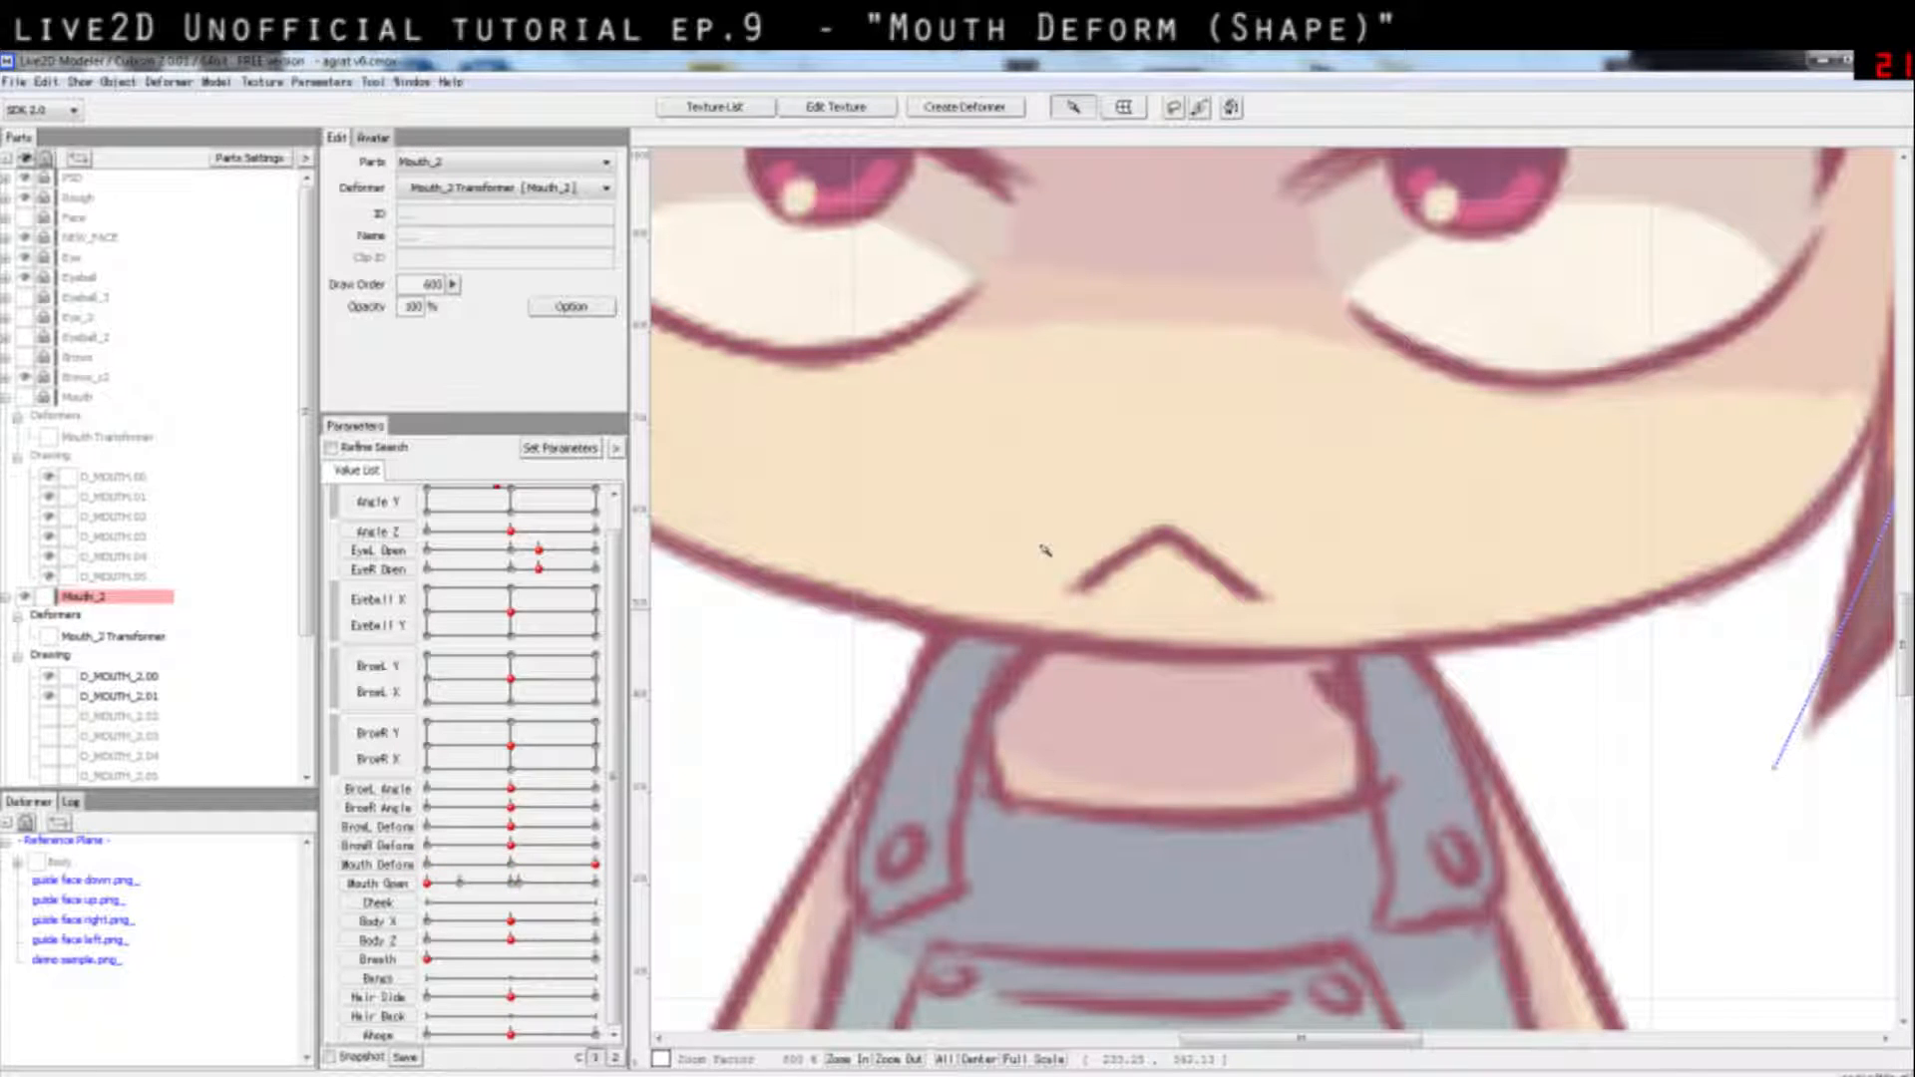
Step: Select D_MOUTH_2.00 and preview its shape between Mouth Open 0.00 and 0.50 with Mouth Deform at 1.00
click(377, 887)
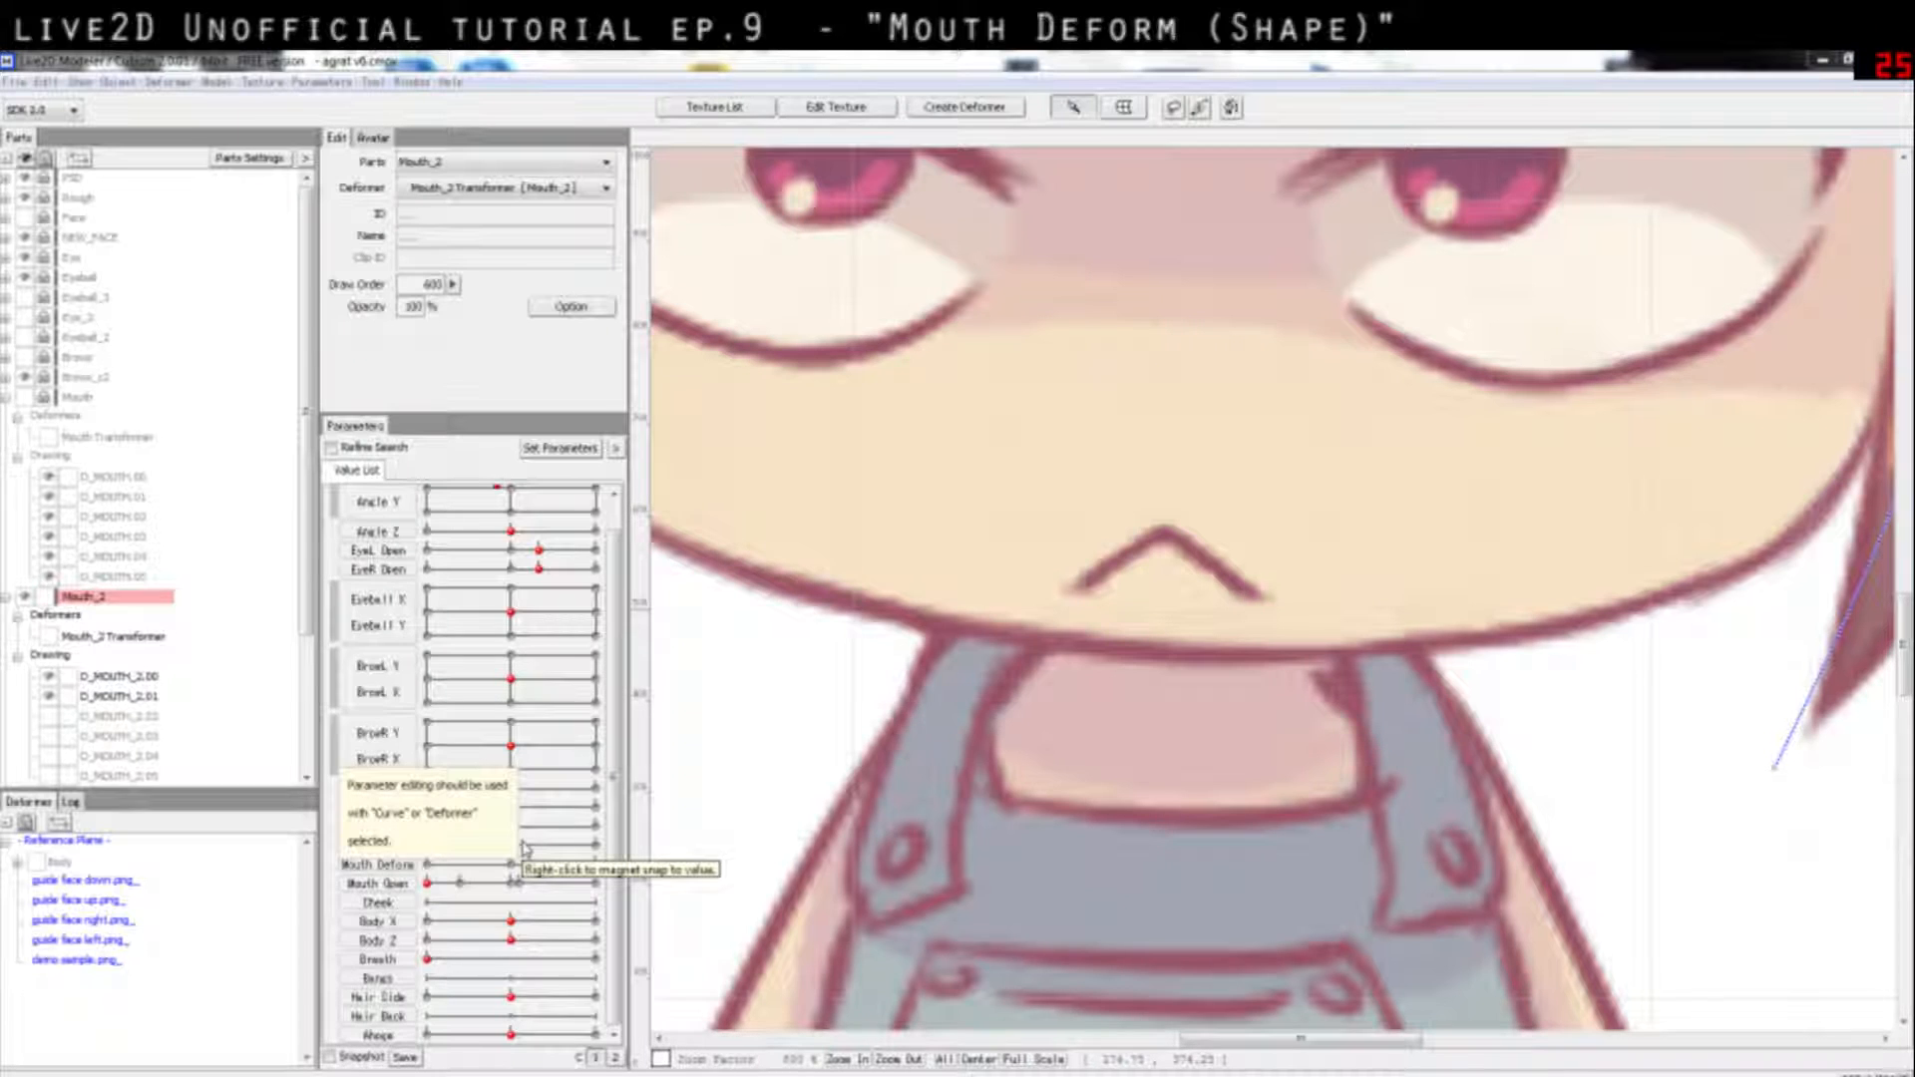
click(1155, 522)
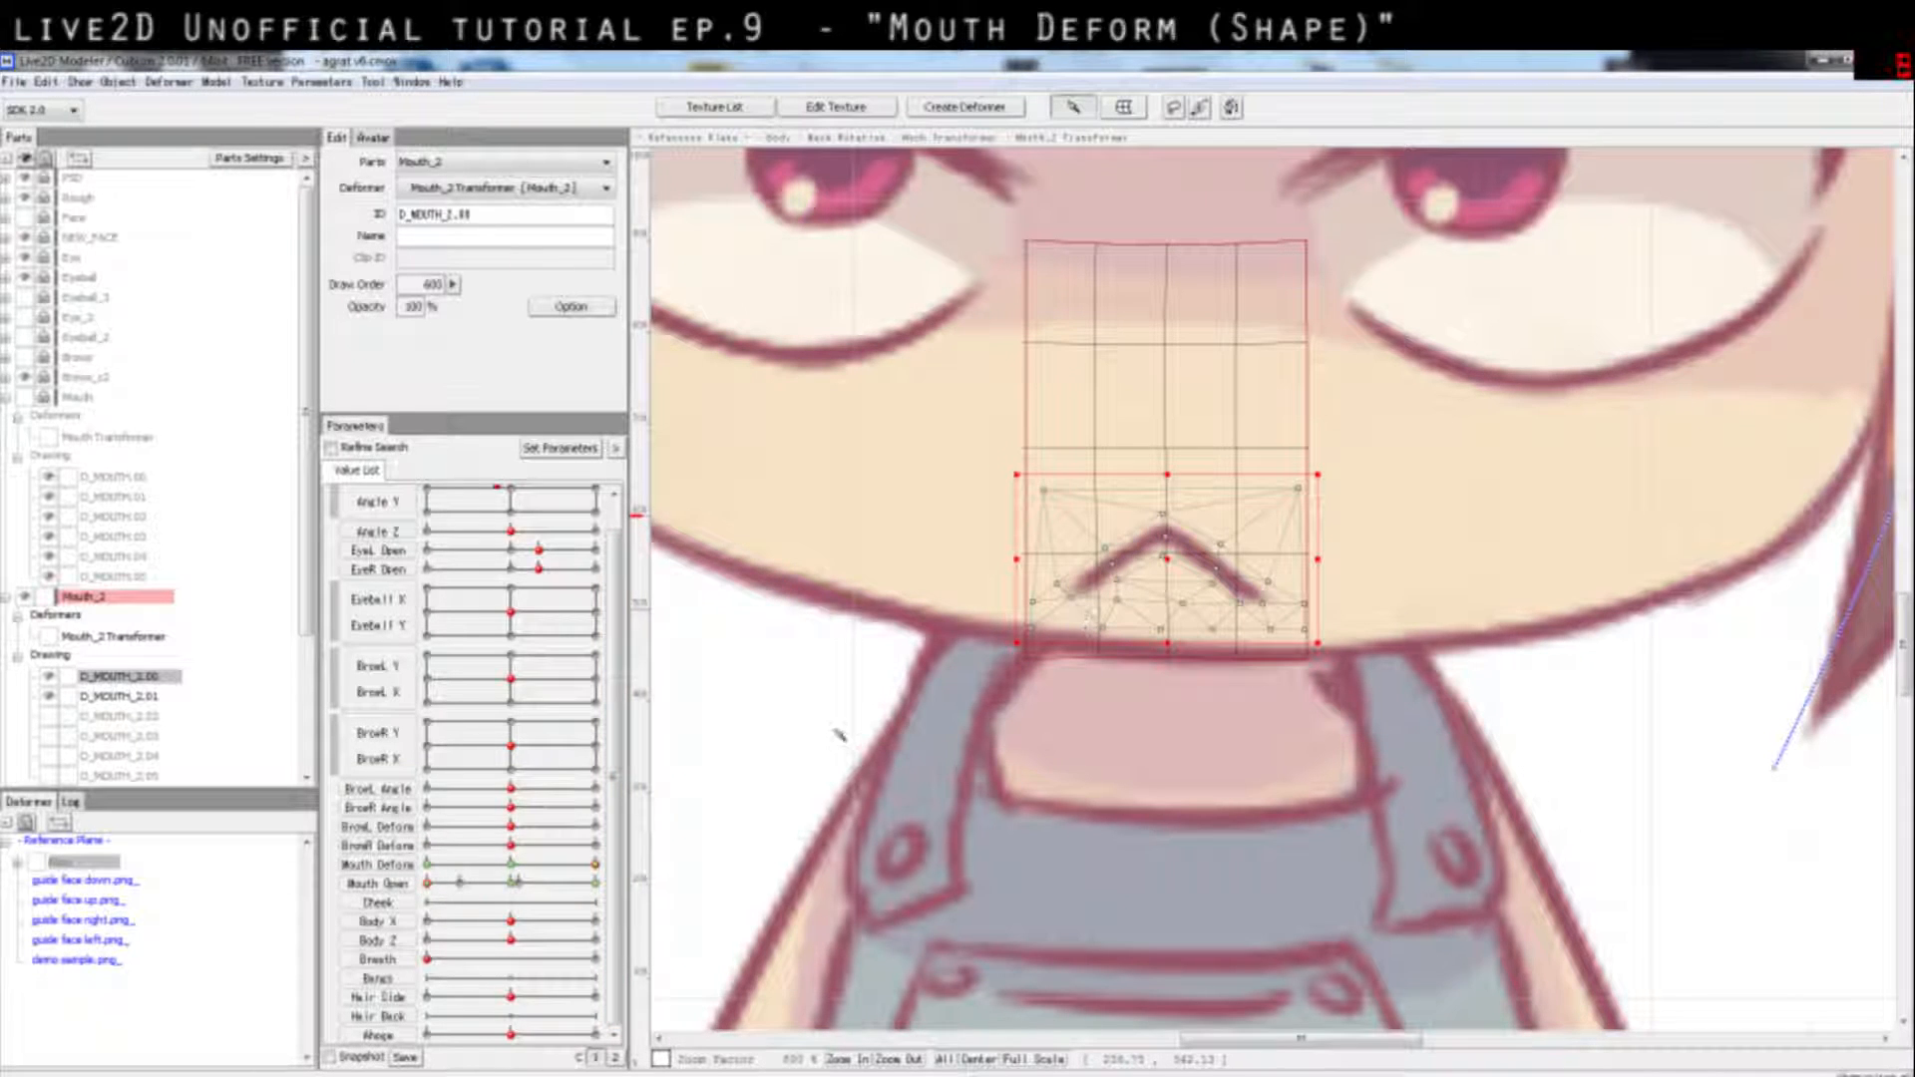
click(513, 884)
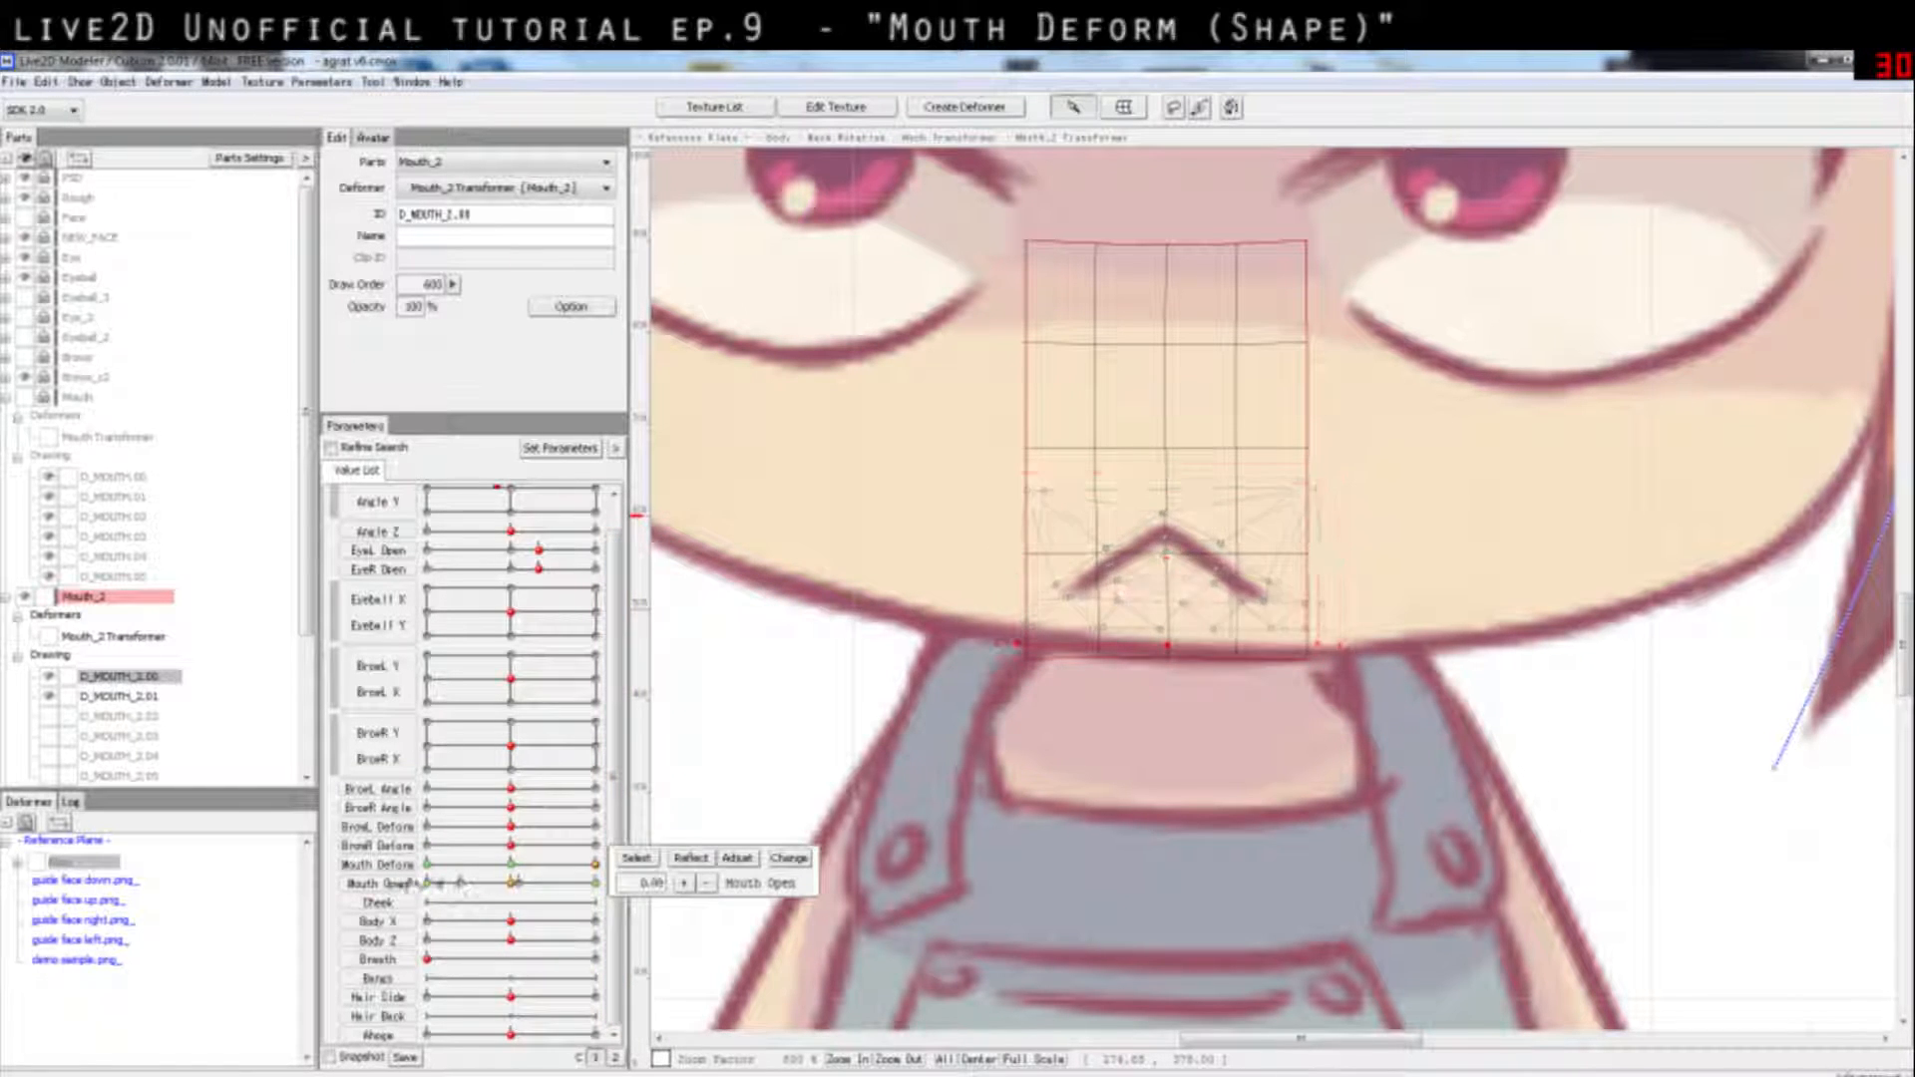
mouse_move(514, 896)
mouse_down()
mouse_move(407, 888)
mouse_move(517, 888)
mouse_move(412, 913)
mouse_up()
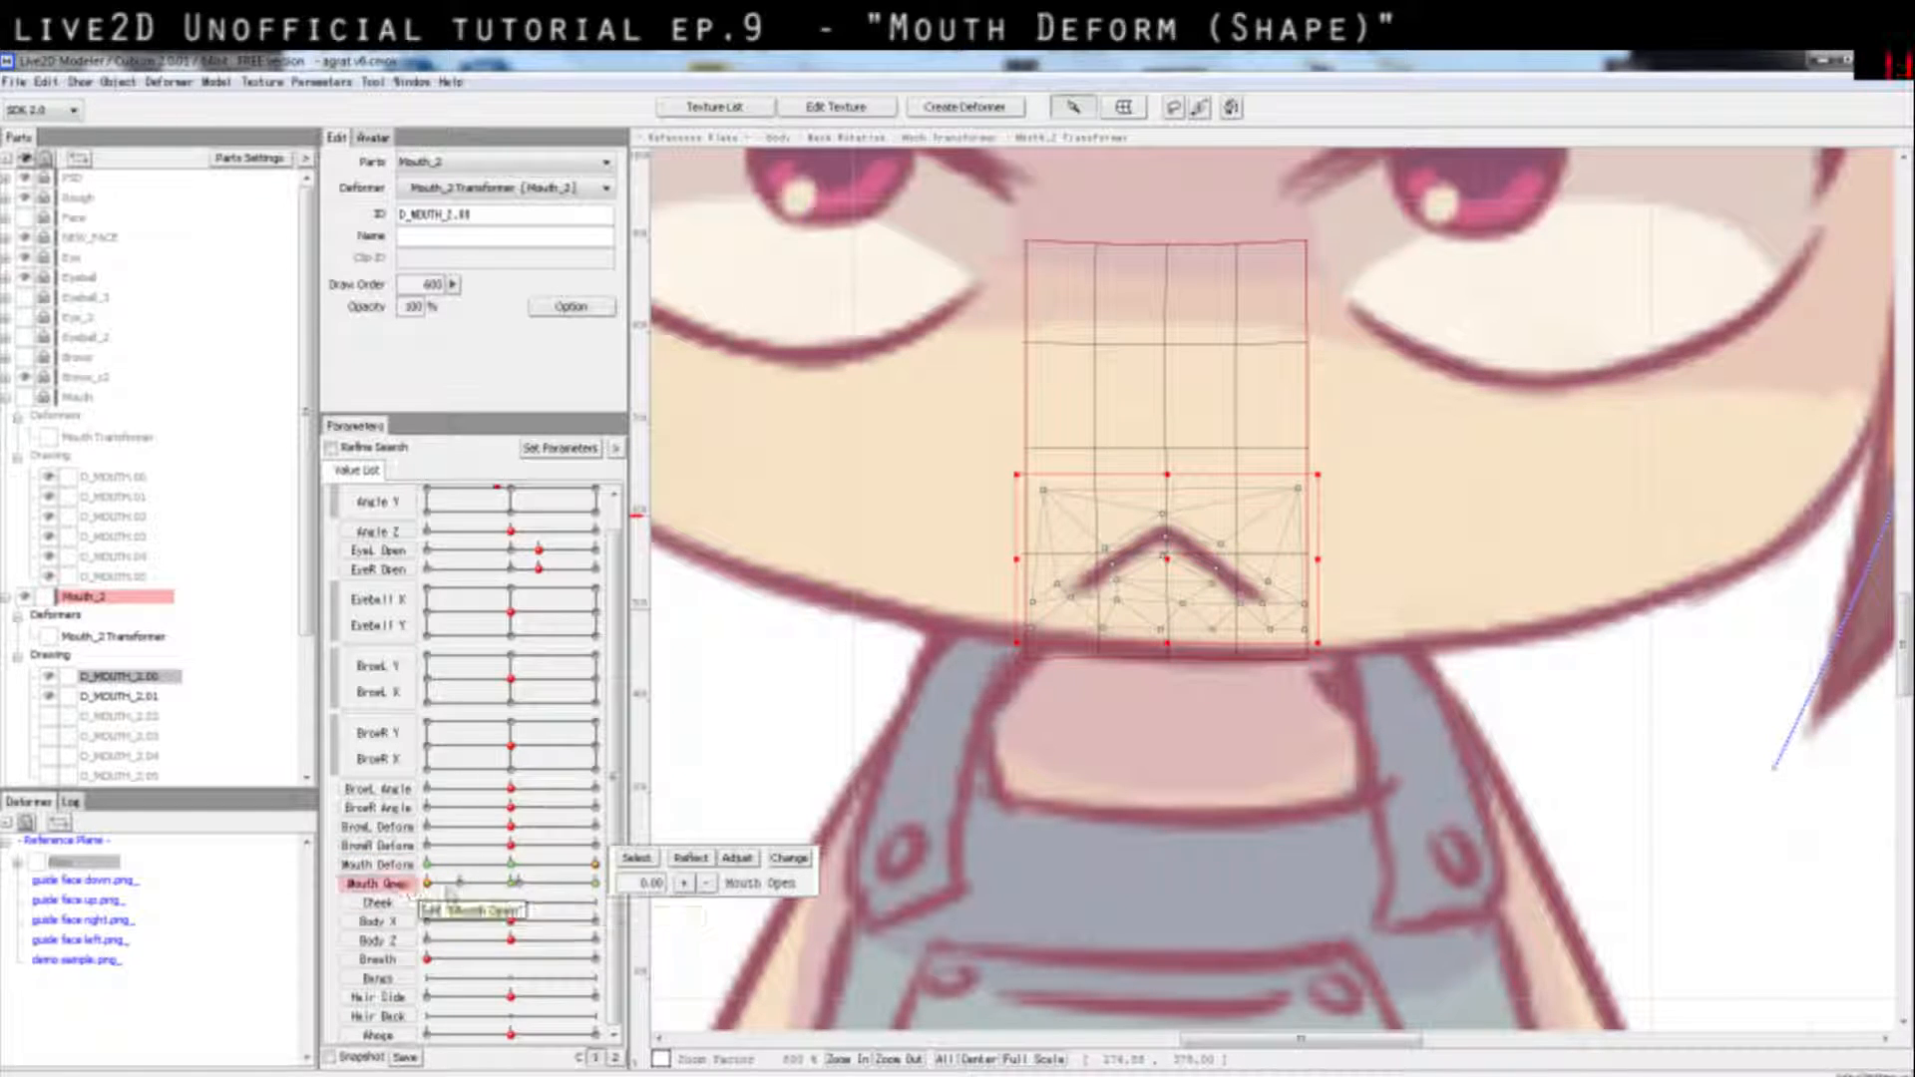
click(512, 886)
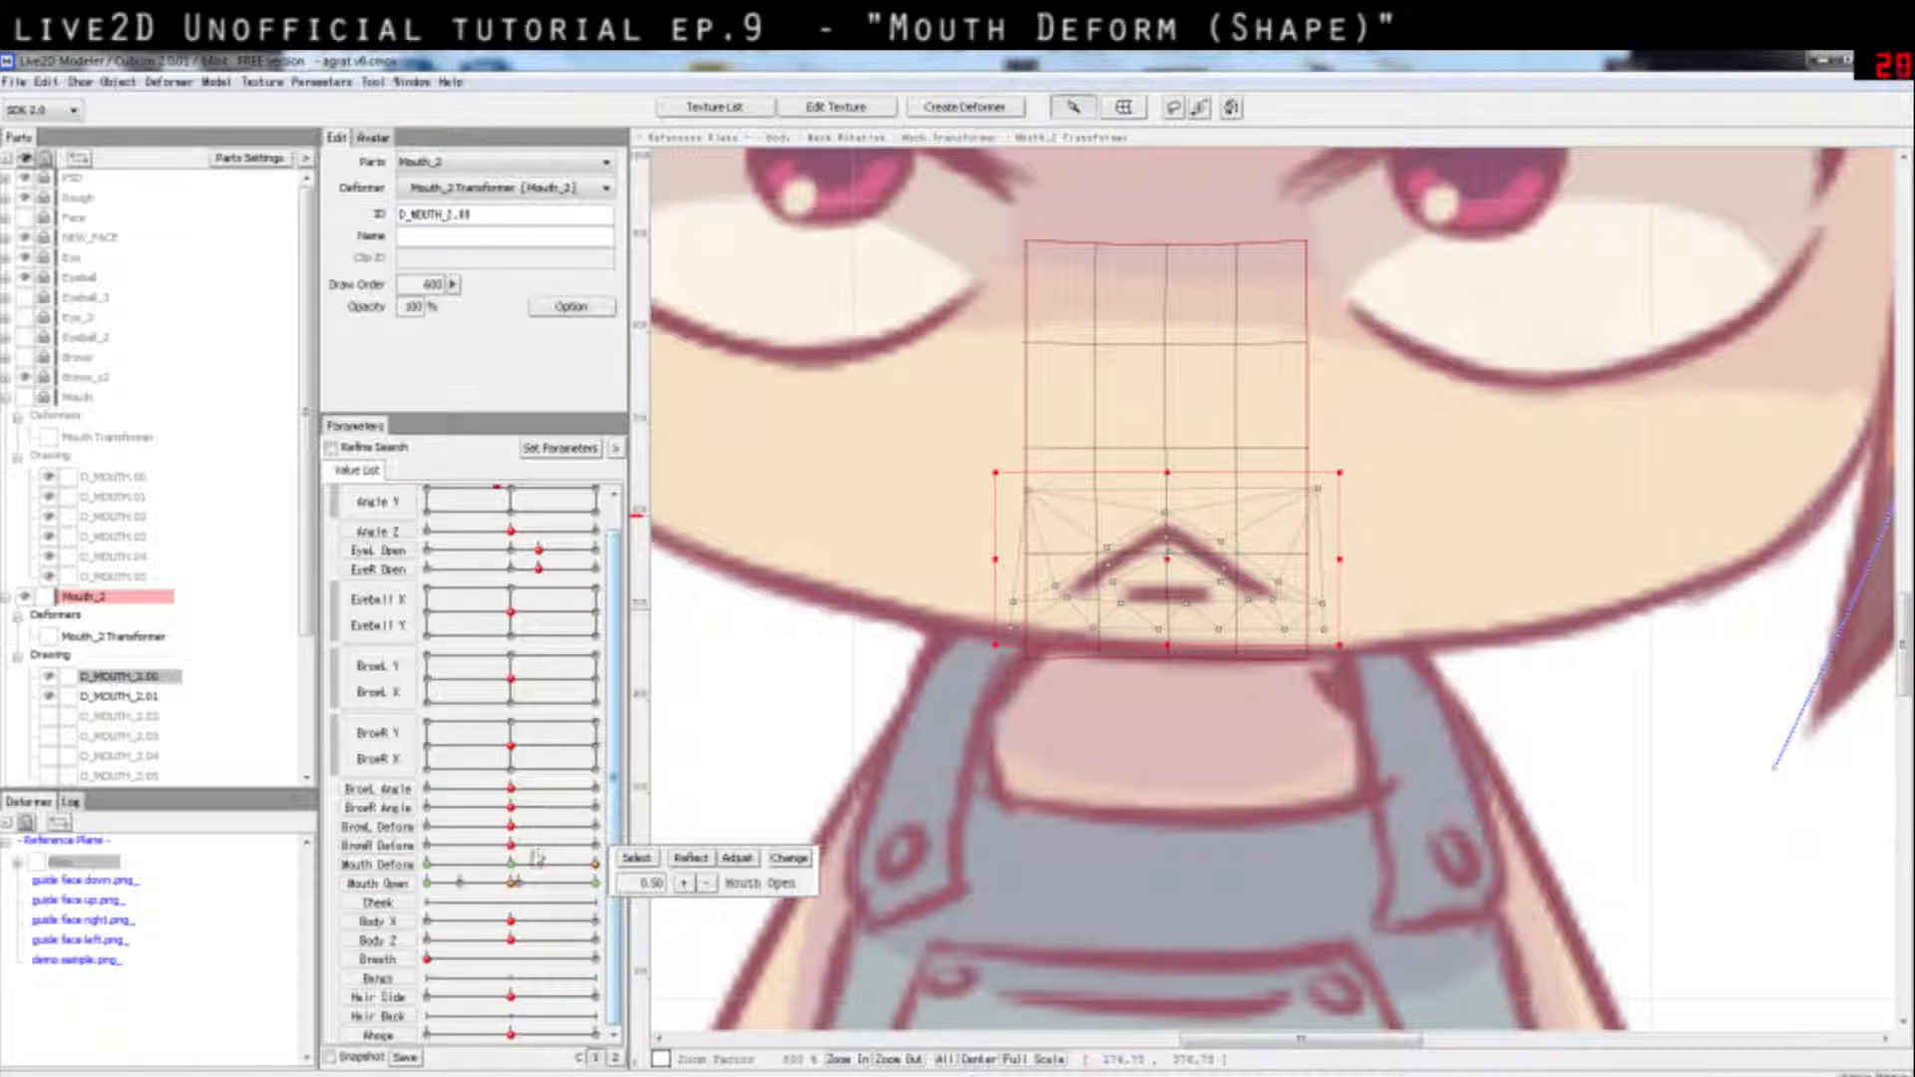
mouse_move(509, 887)
mouse_down()
mouse_move(410, 888)
mouse_move(504, 913)
mouse_move(514, 885)
mouse_up()
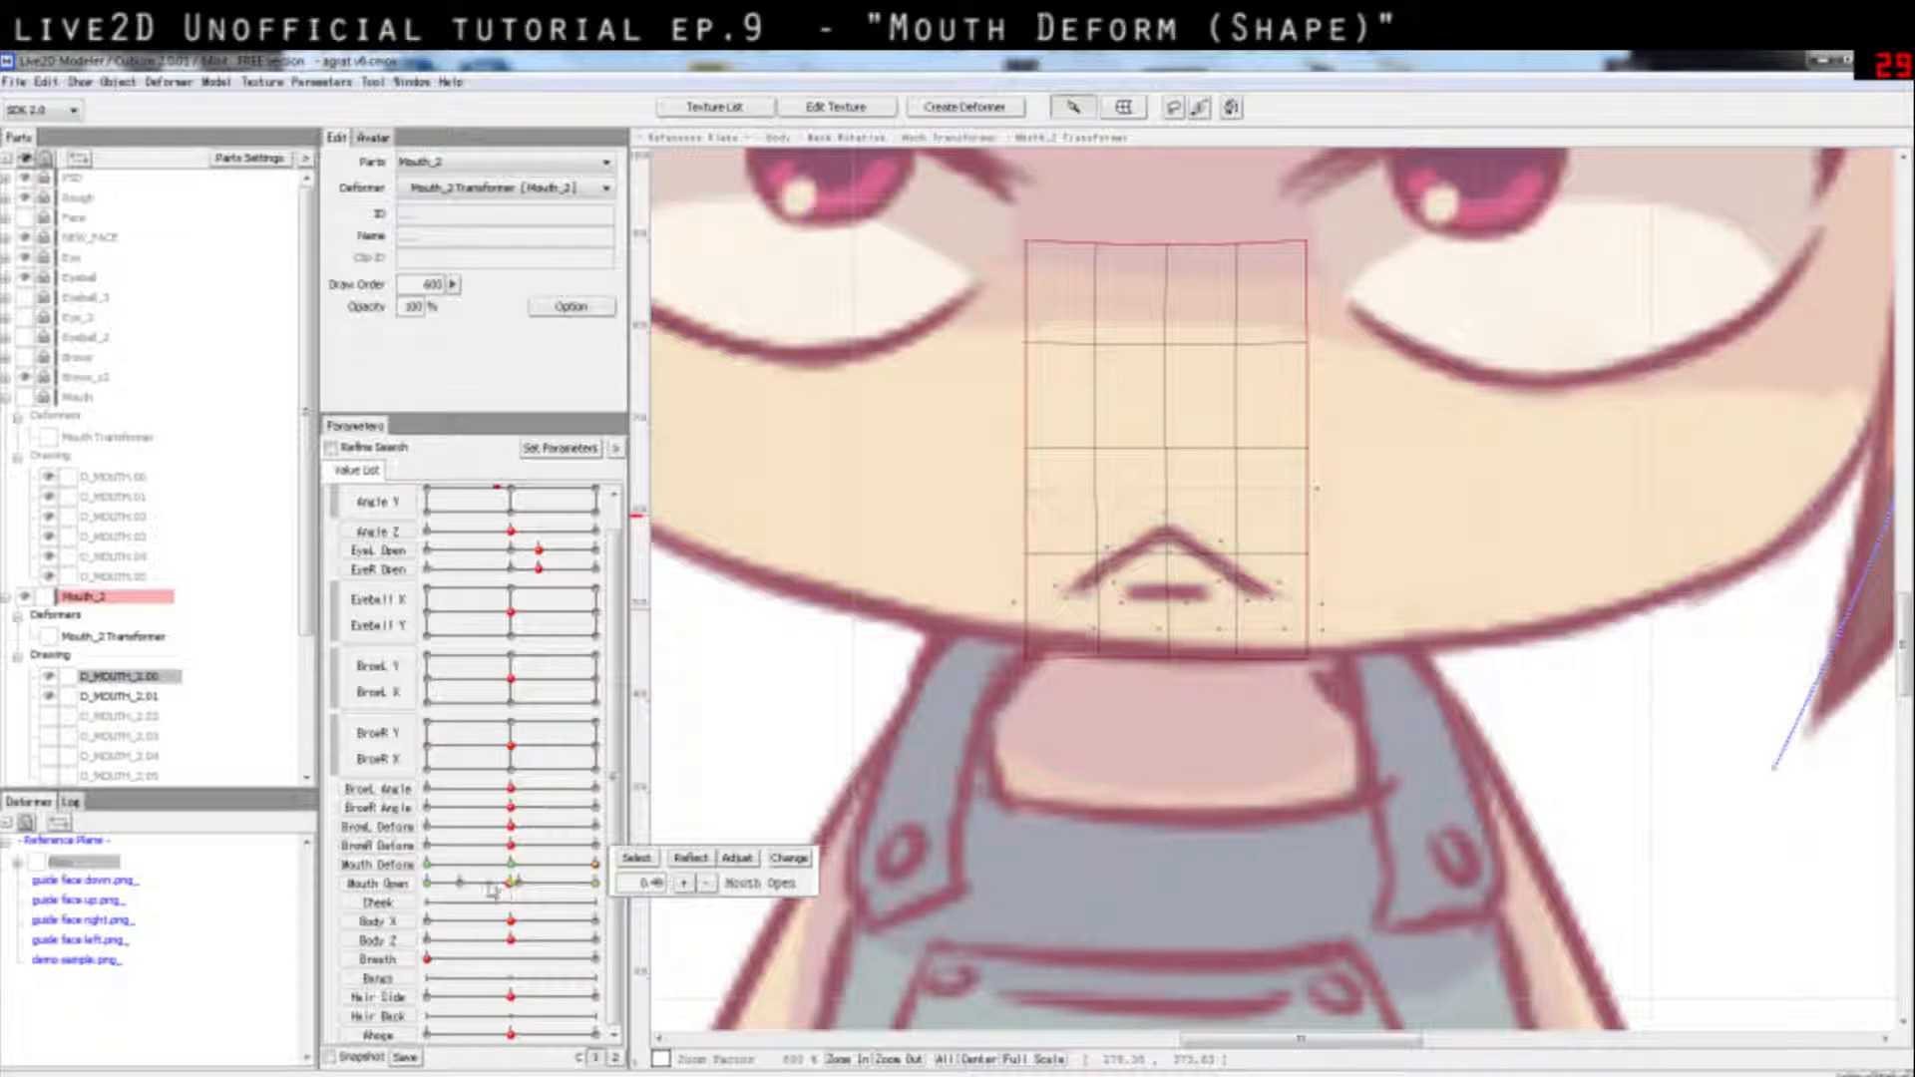
drag(493, 891, 398, 894)
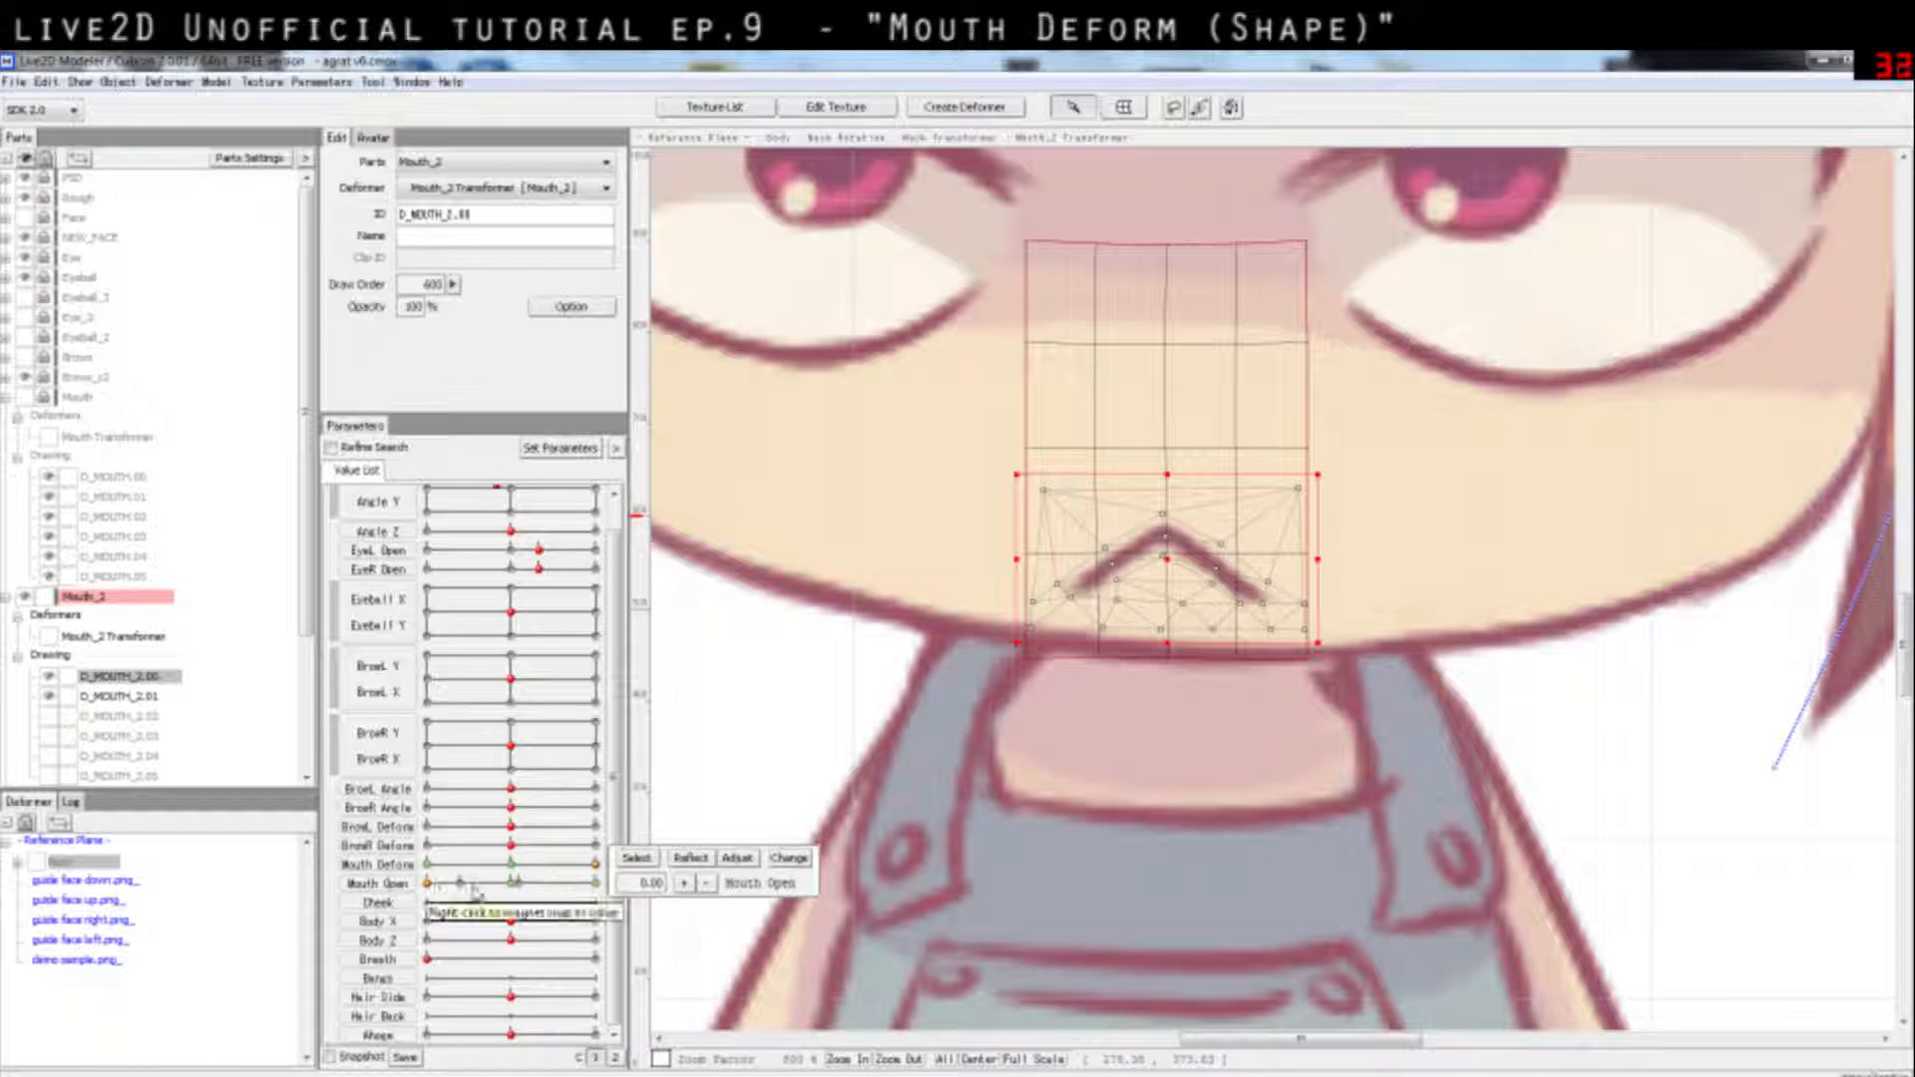
drag(516, 868, 595, 870)
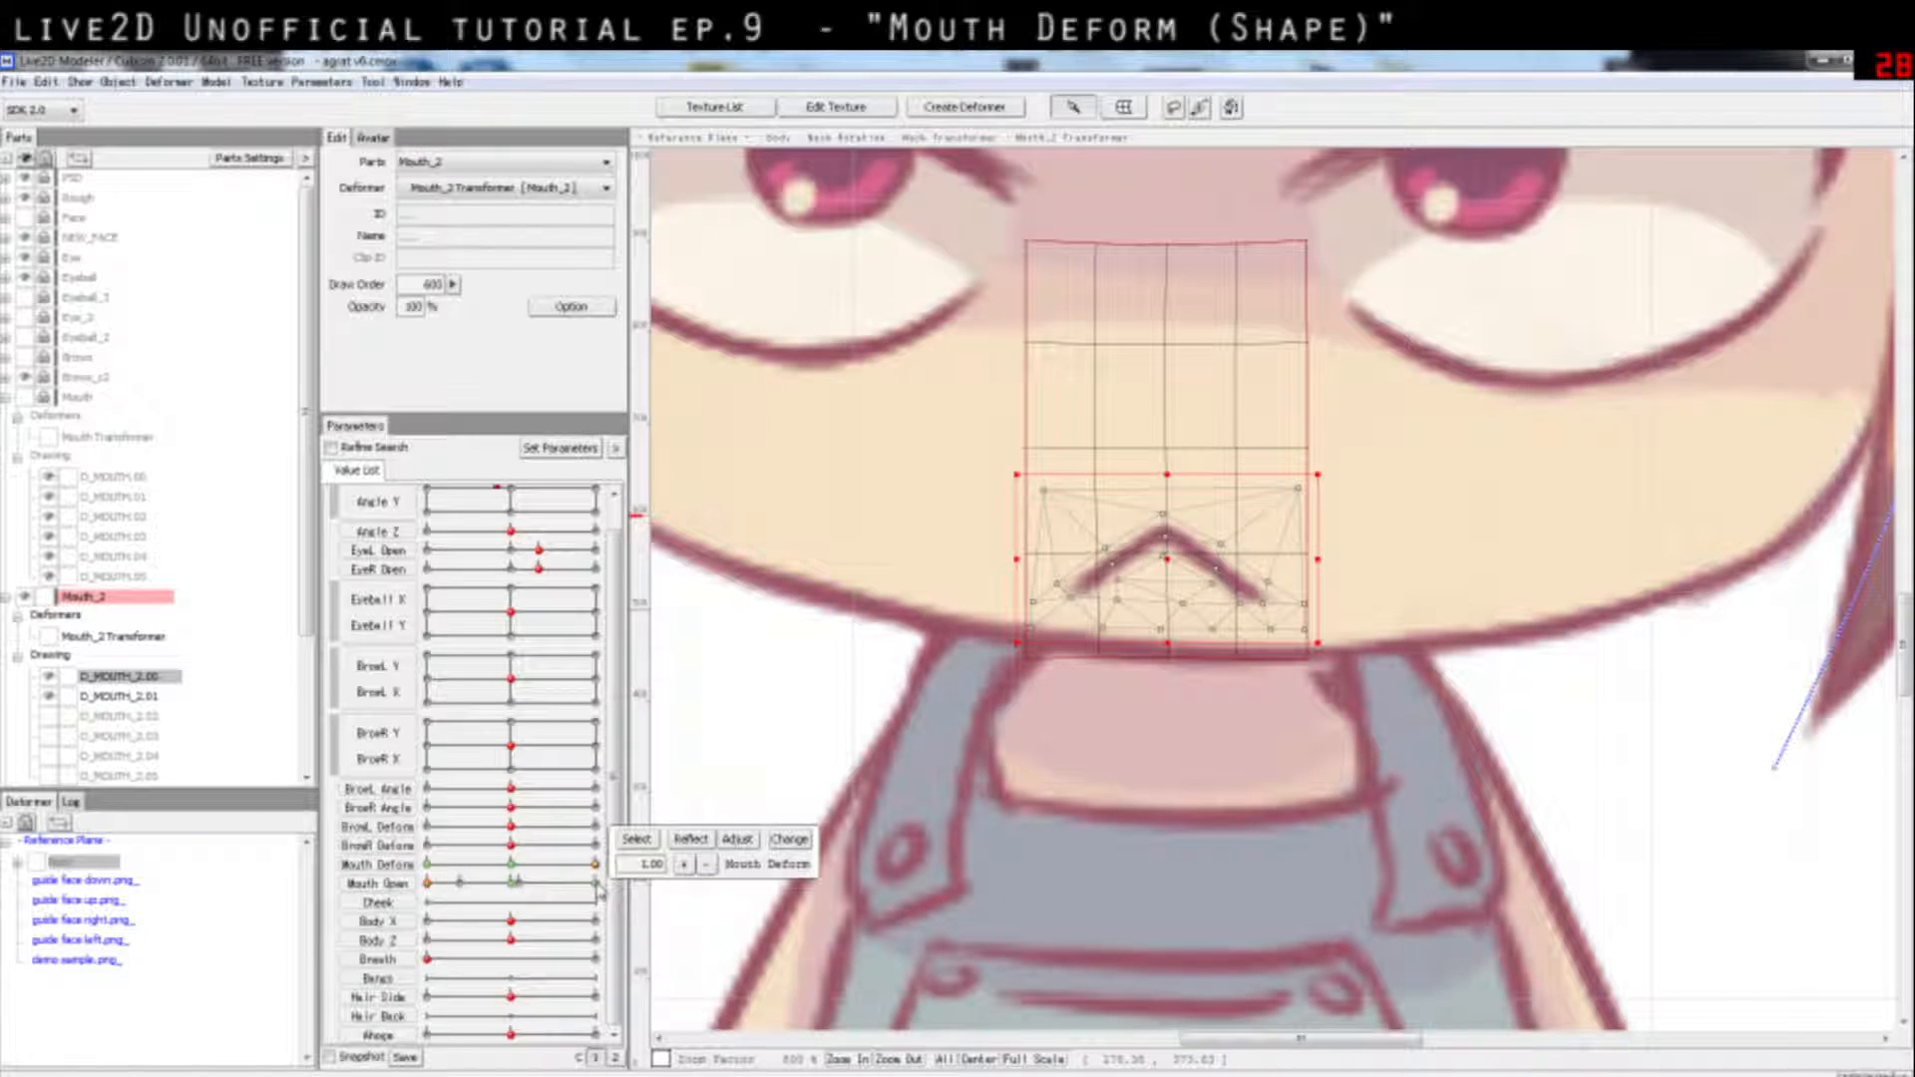
Step: Edit the Mouth Open keys of D_MOUTH_2.00 and preview the in-between shapes up to Mouth Open 1.00
click(377, 885)
double_click(377, 885)
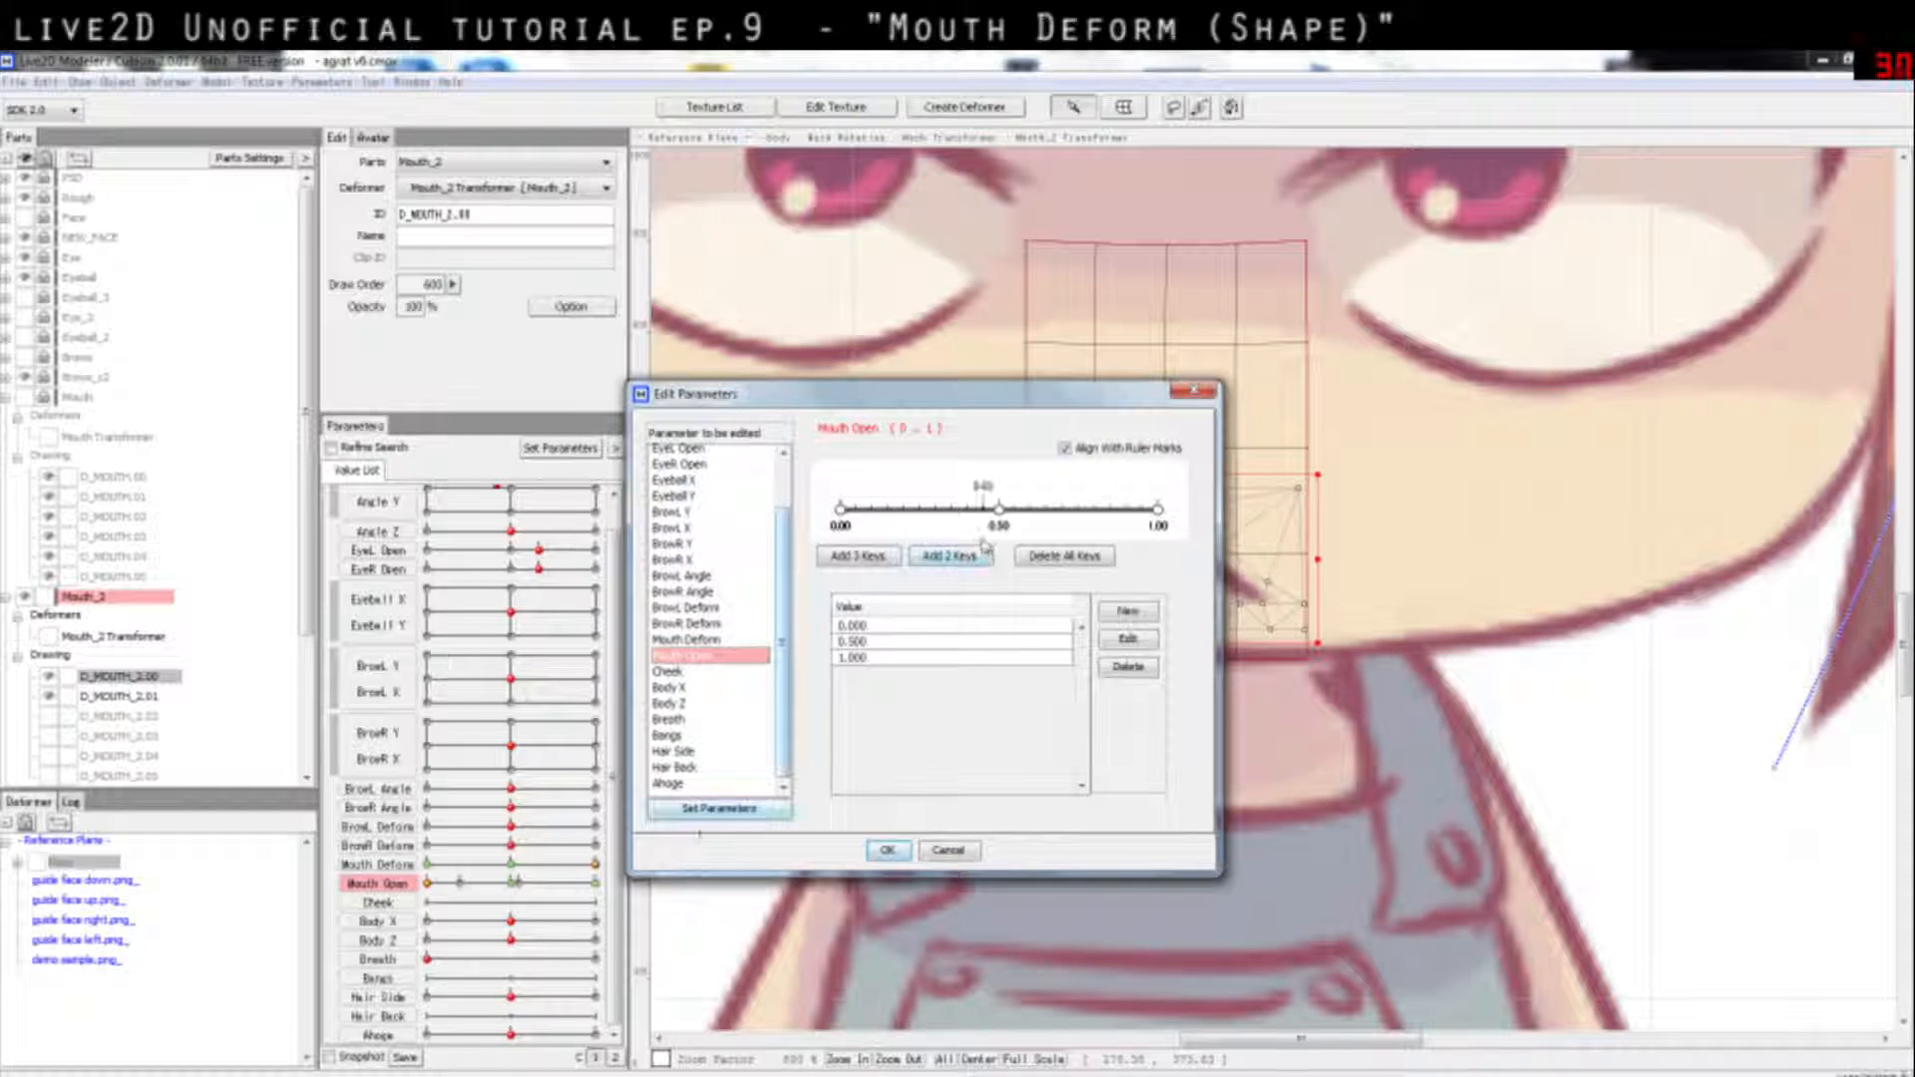
click(887, 851)
click(457, 883)
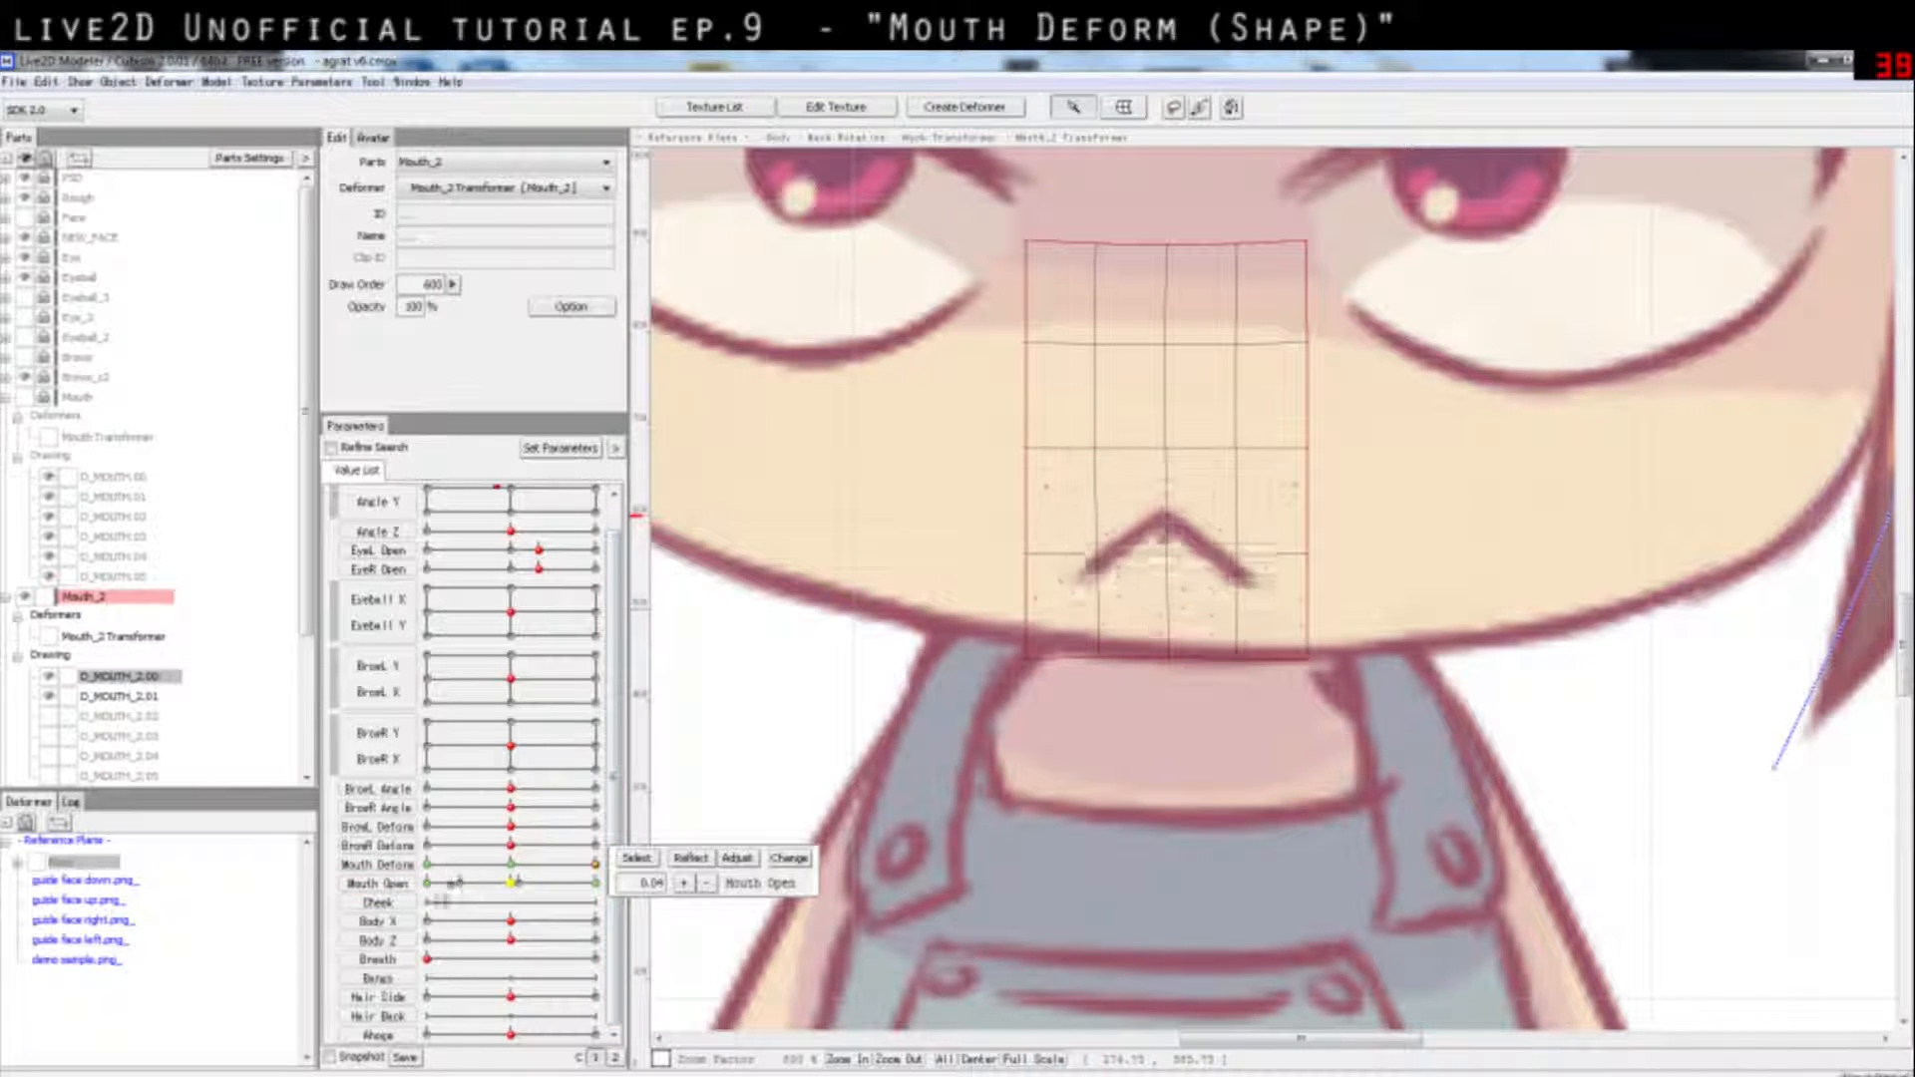
drag(457, 882, 627, 907)
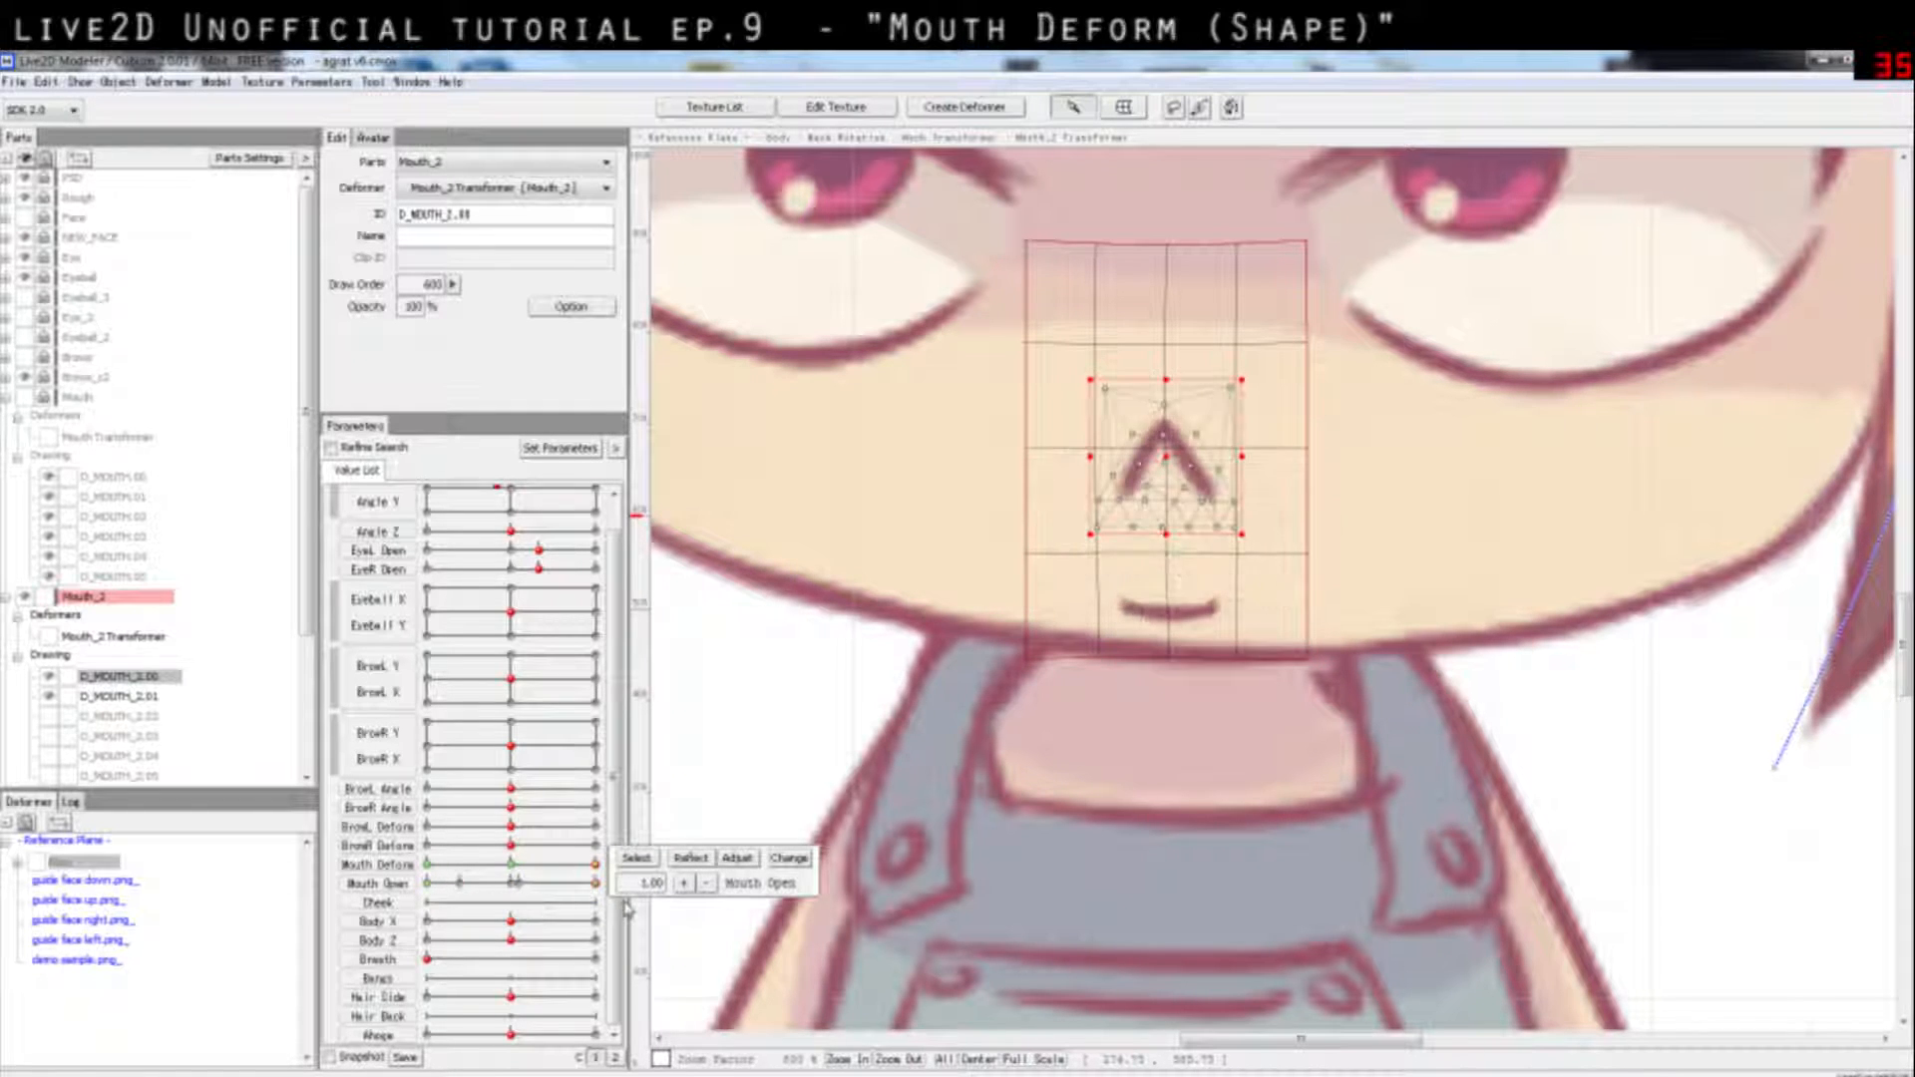
click(516, 884)
mouse_move(448, 885)
mouse_down()
mouse_move(428, 885)
mouse_move(557, 905)
mouse_move(433, 904)
mouse_move(606, 894)
mouse_move(436, 910)
mouse_up()
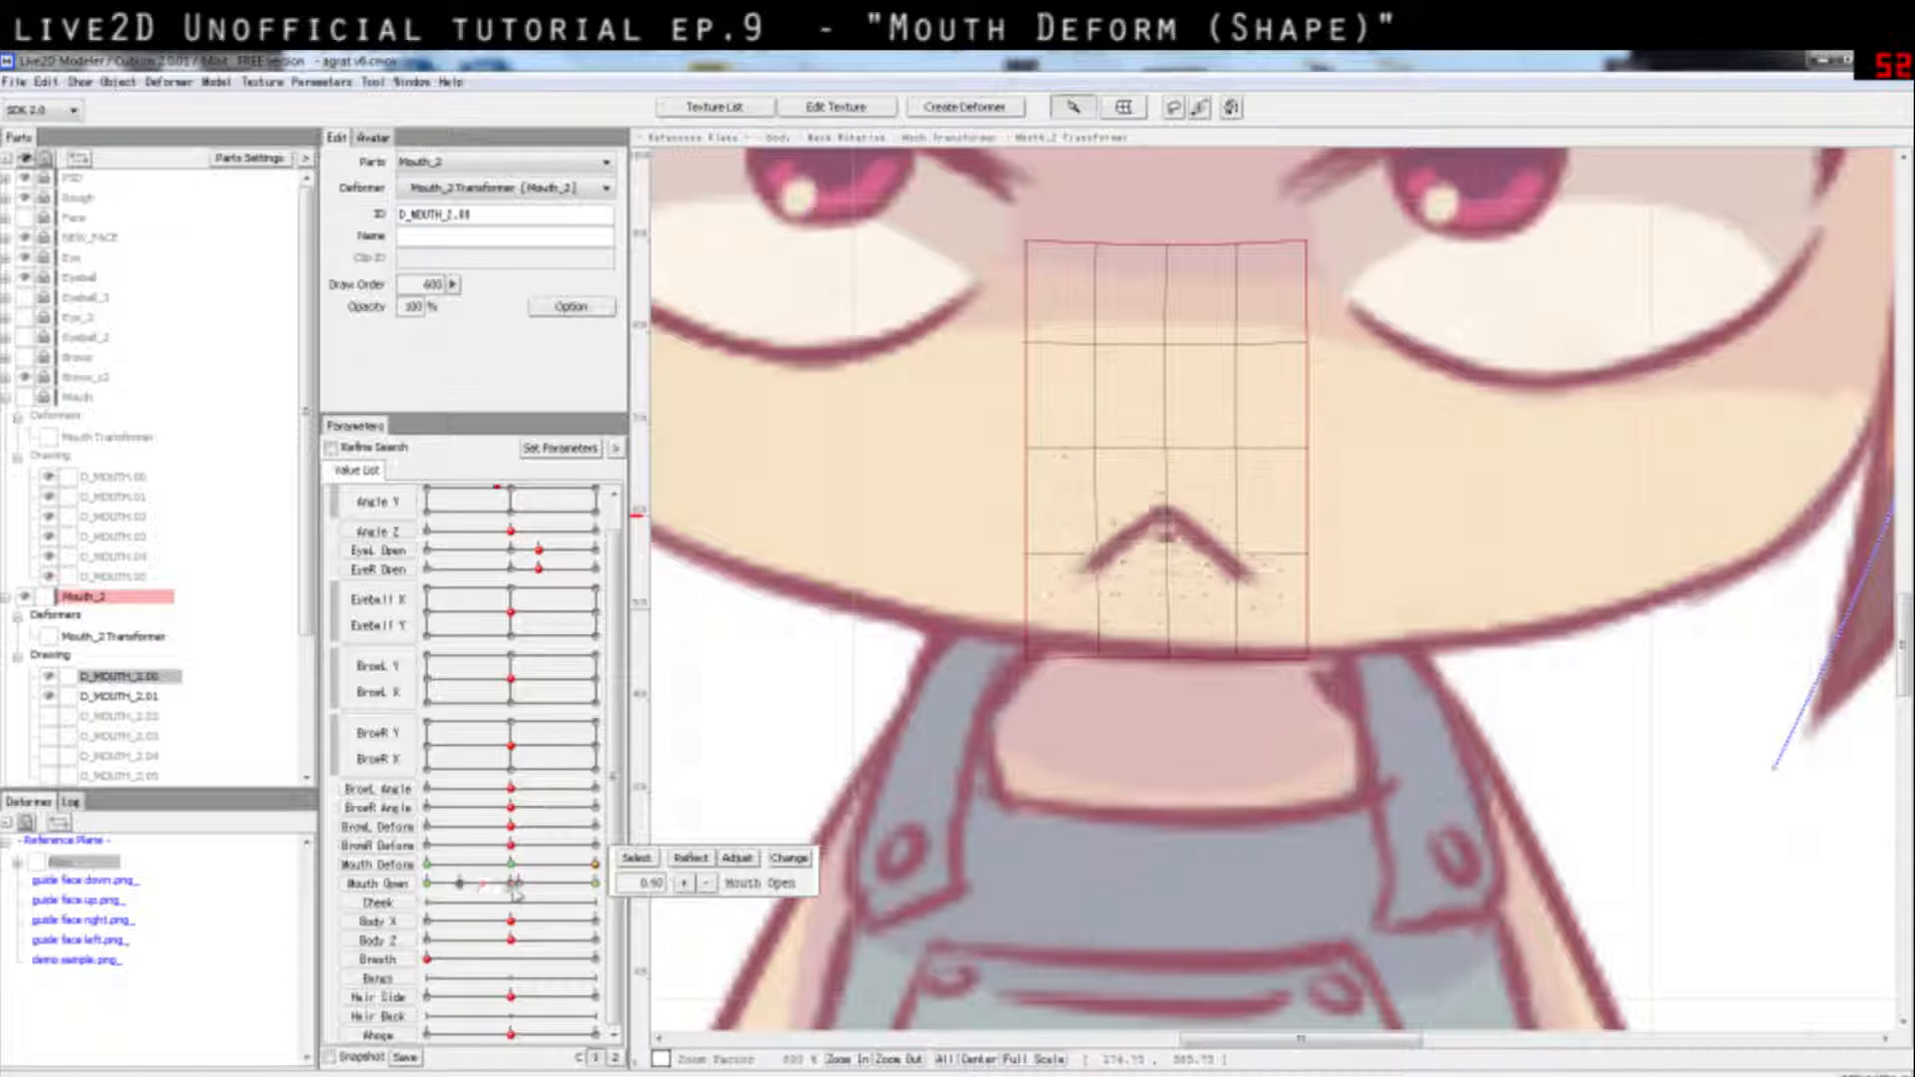
Step: Adjust the Mouth Open key values of D_MOUTH_2.00 so the key at 0.0 moves to 0.5
drag(538, 891, 439, 897)
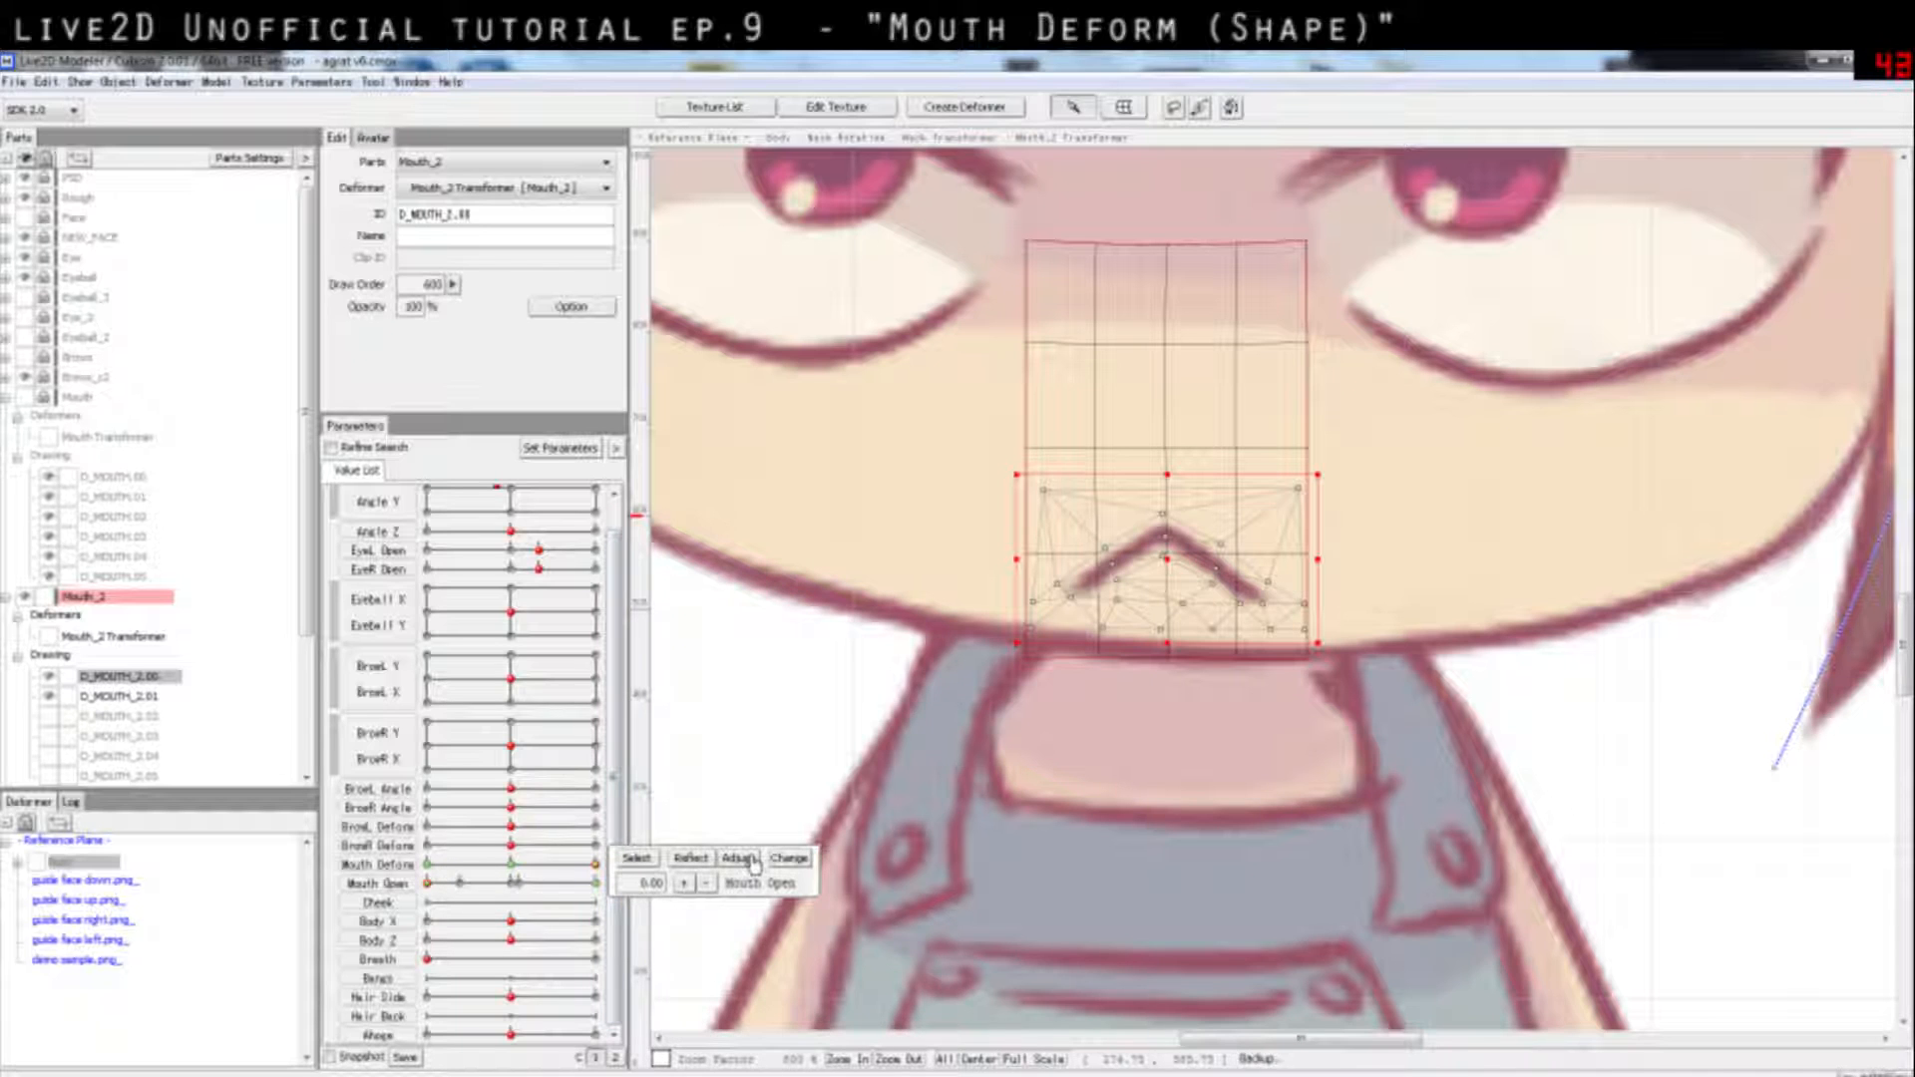
click(456, 885)
click(427, 885)
click(339, 869)
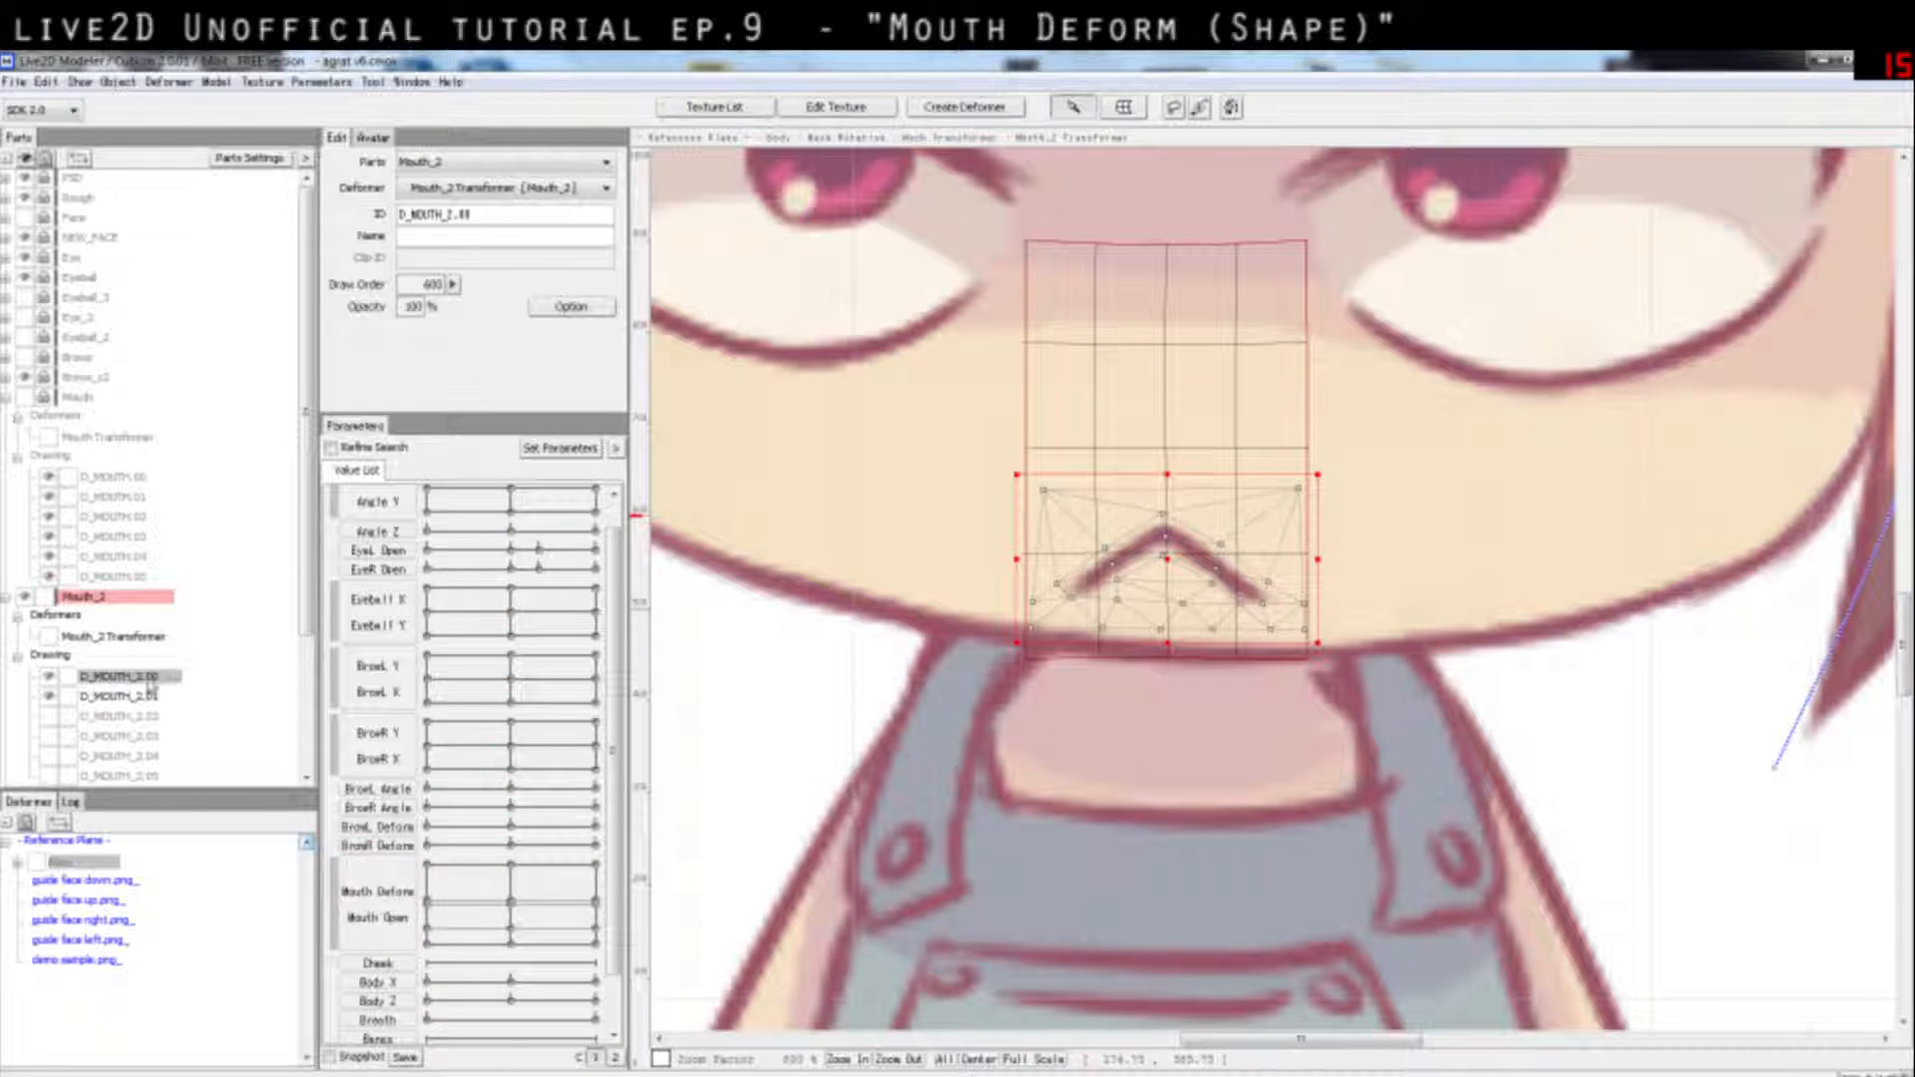
click(337, 873)
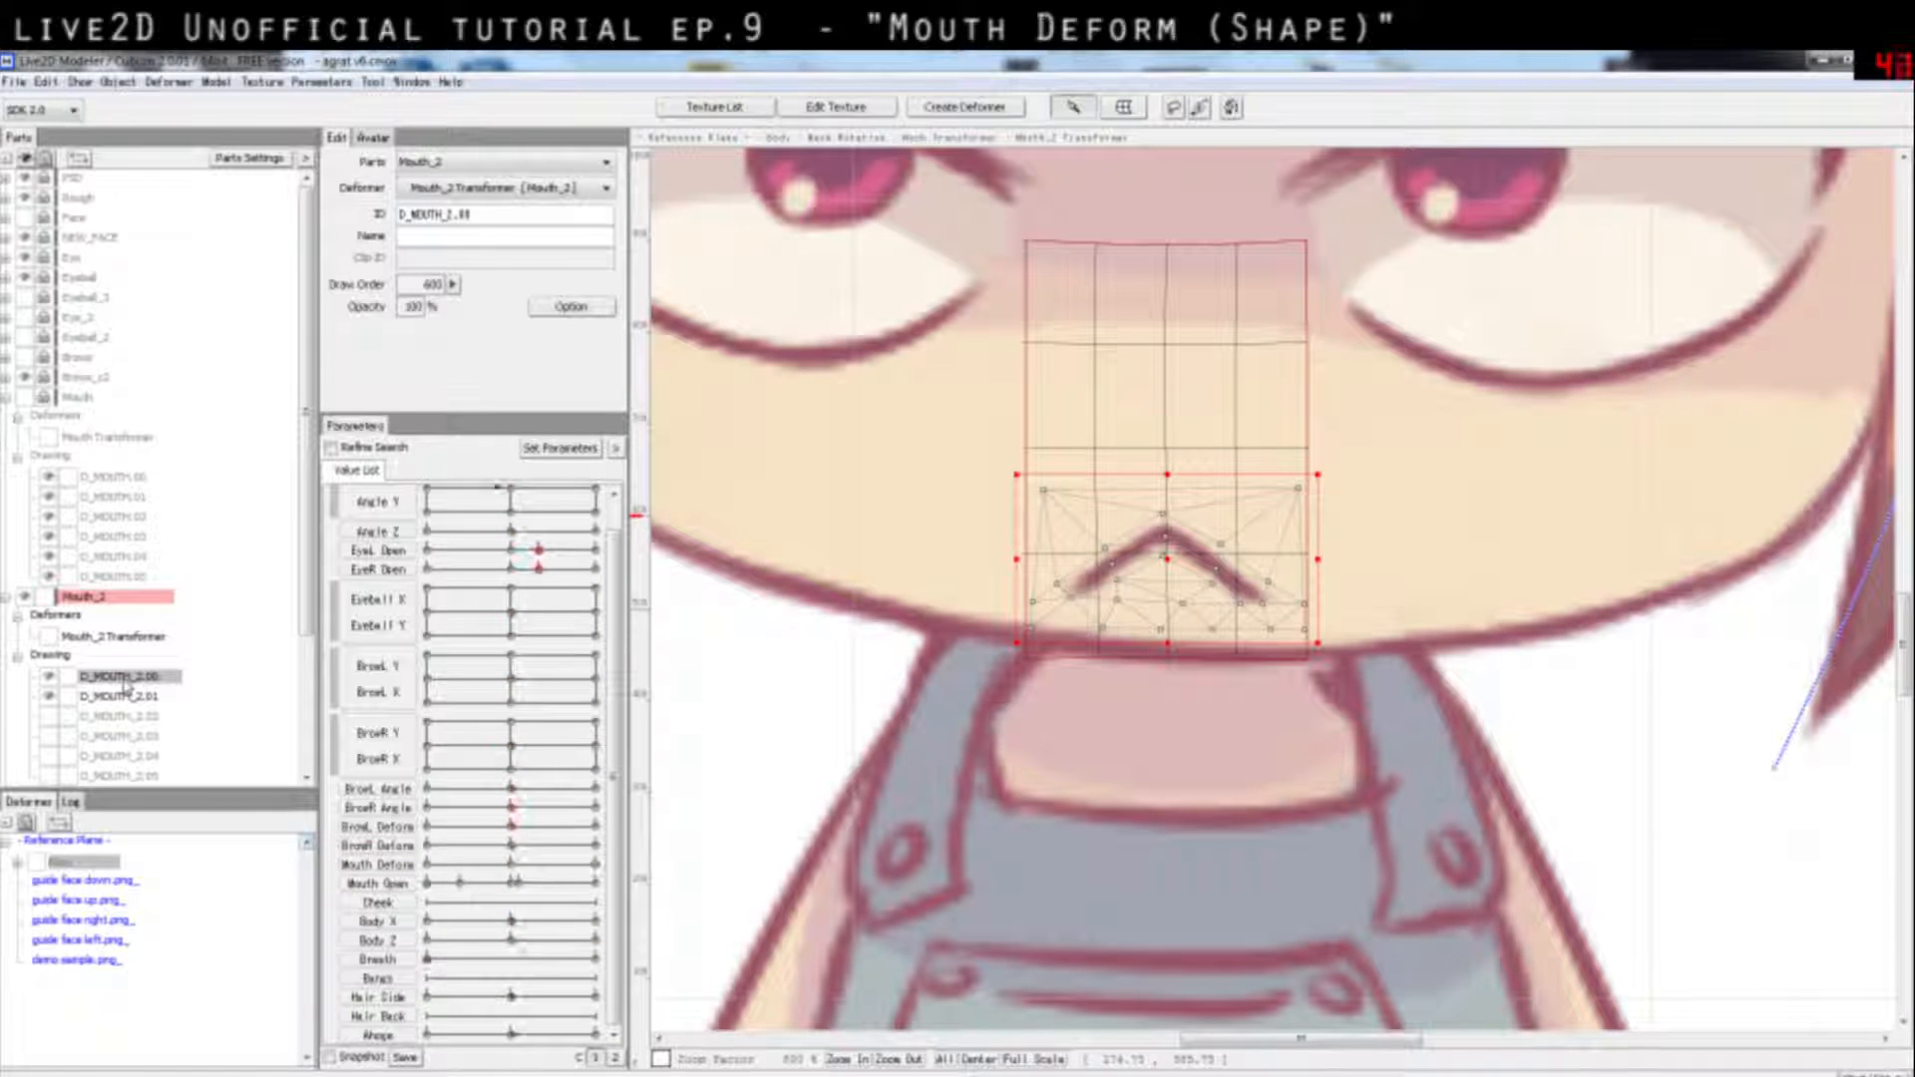
click(427, 883)
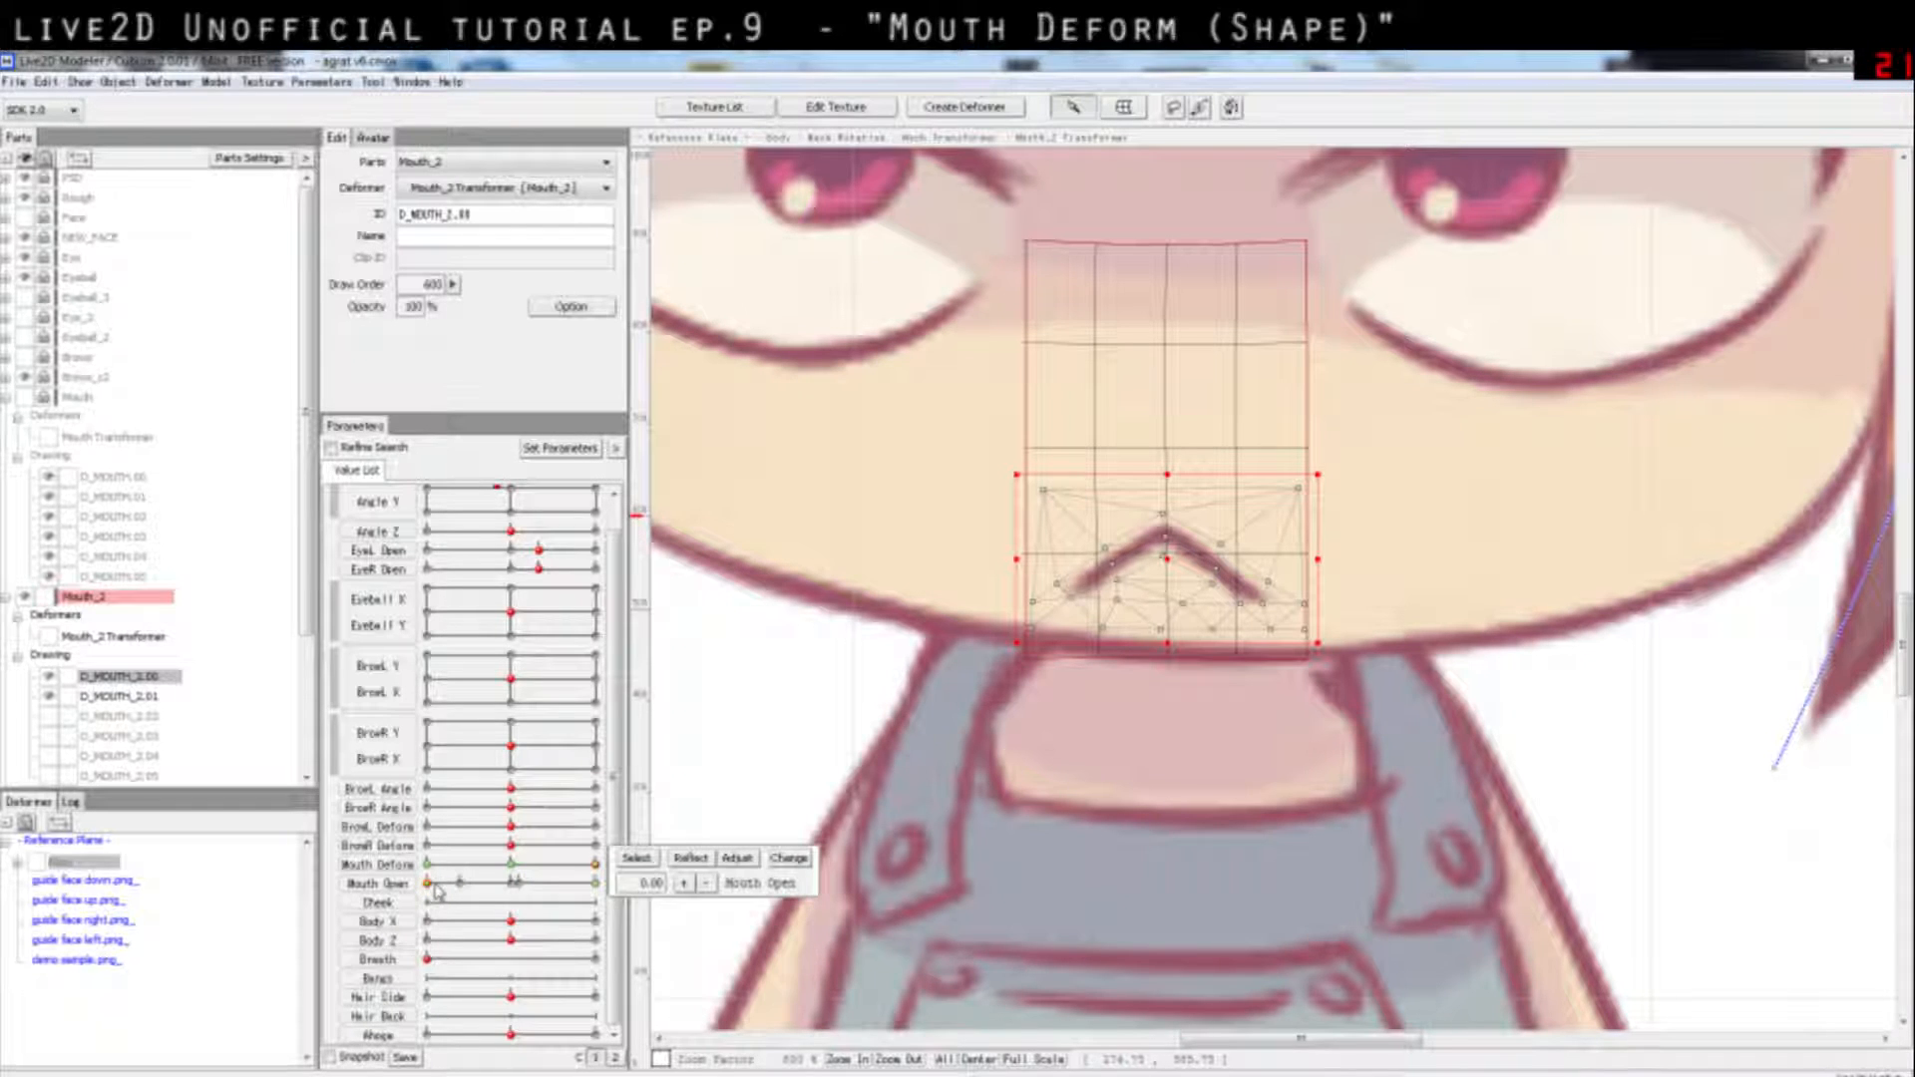
click(735, 860)
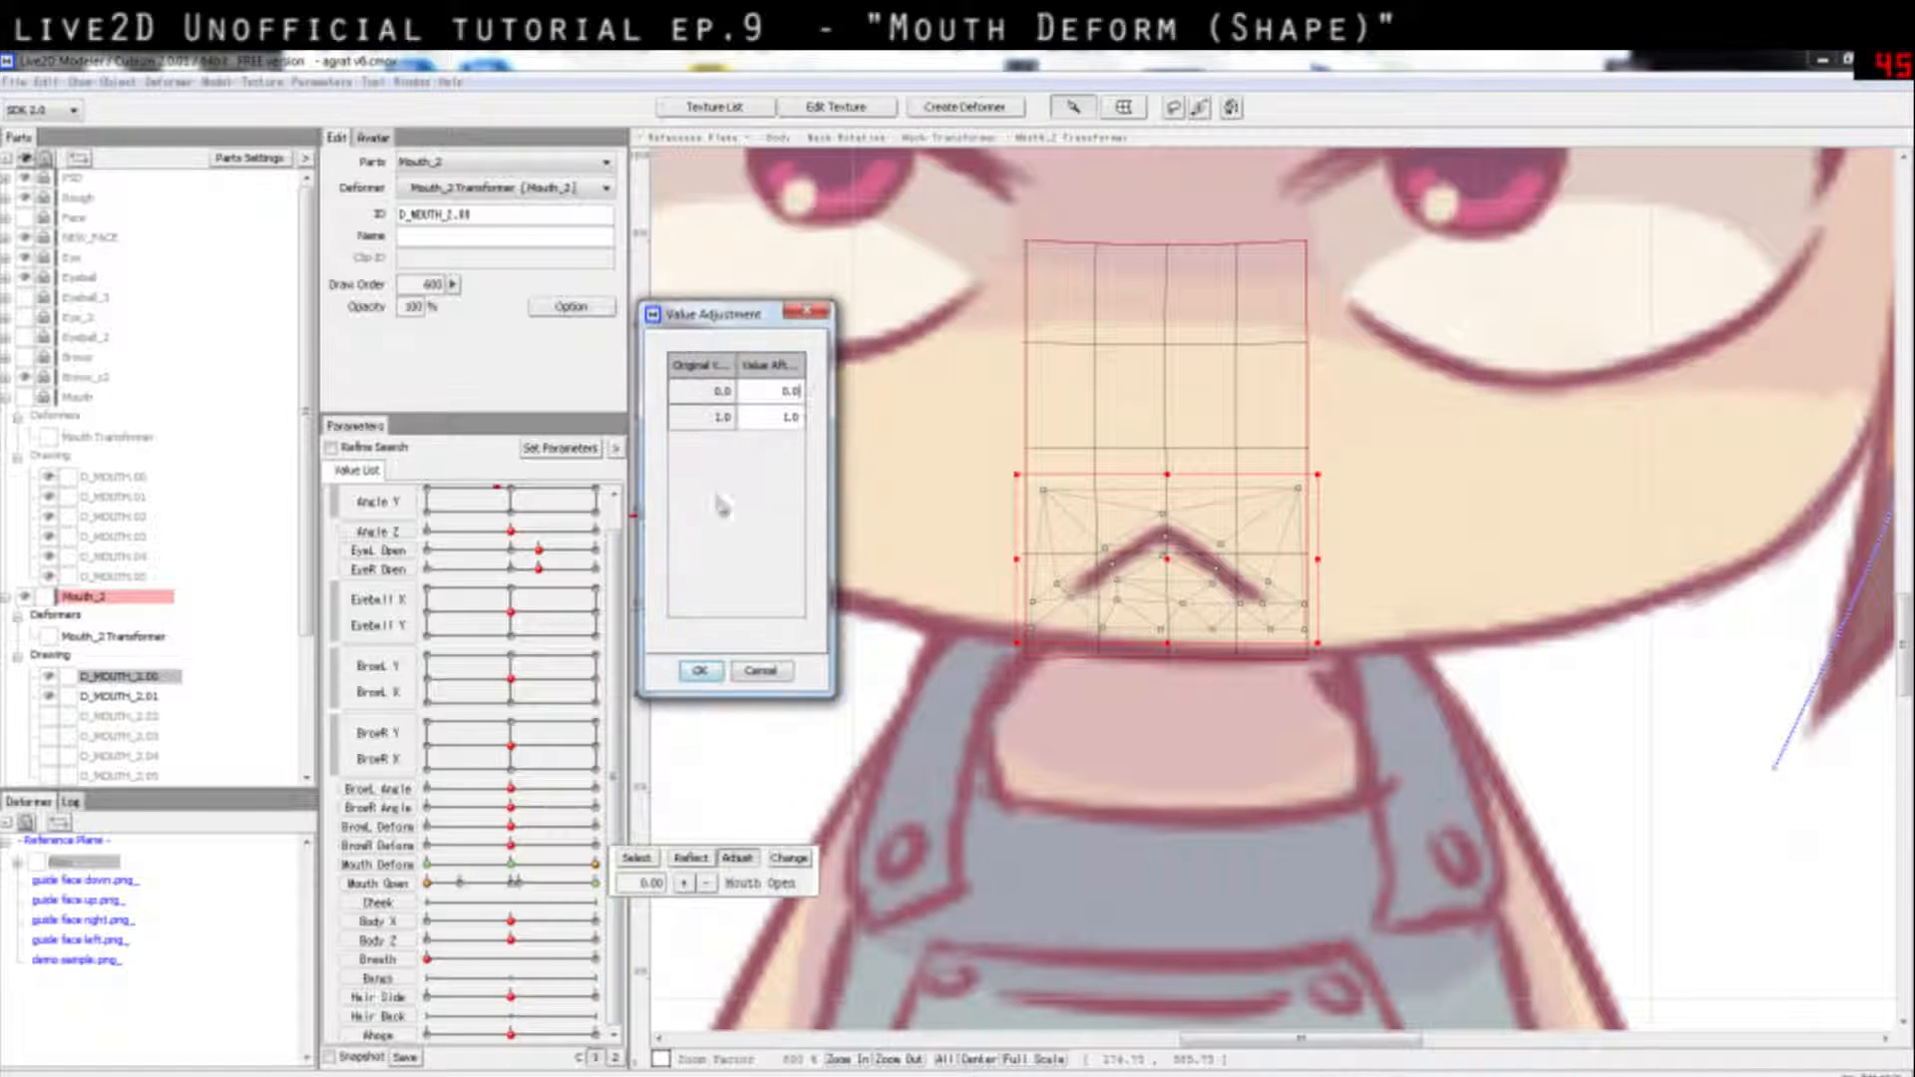
click(786, 396)
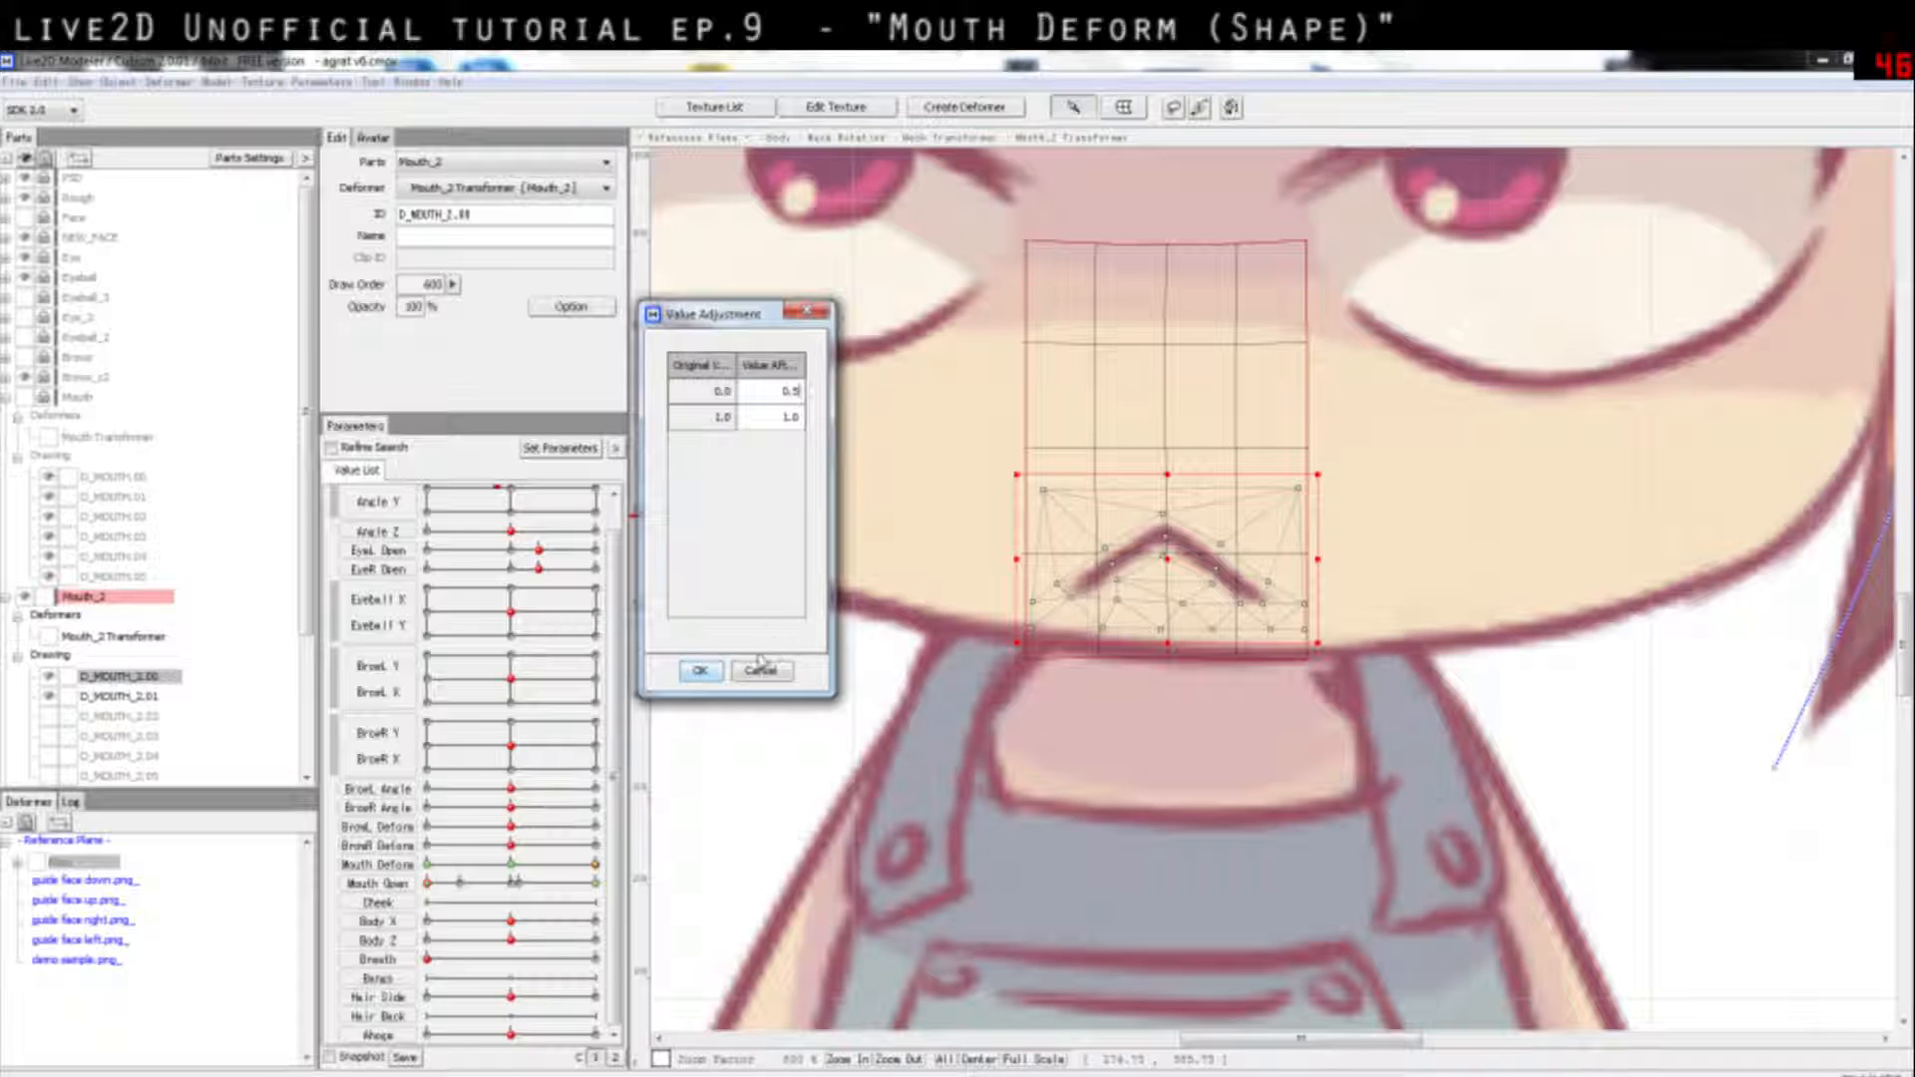
click(700, 672)
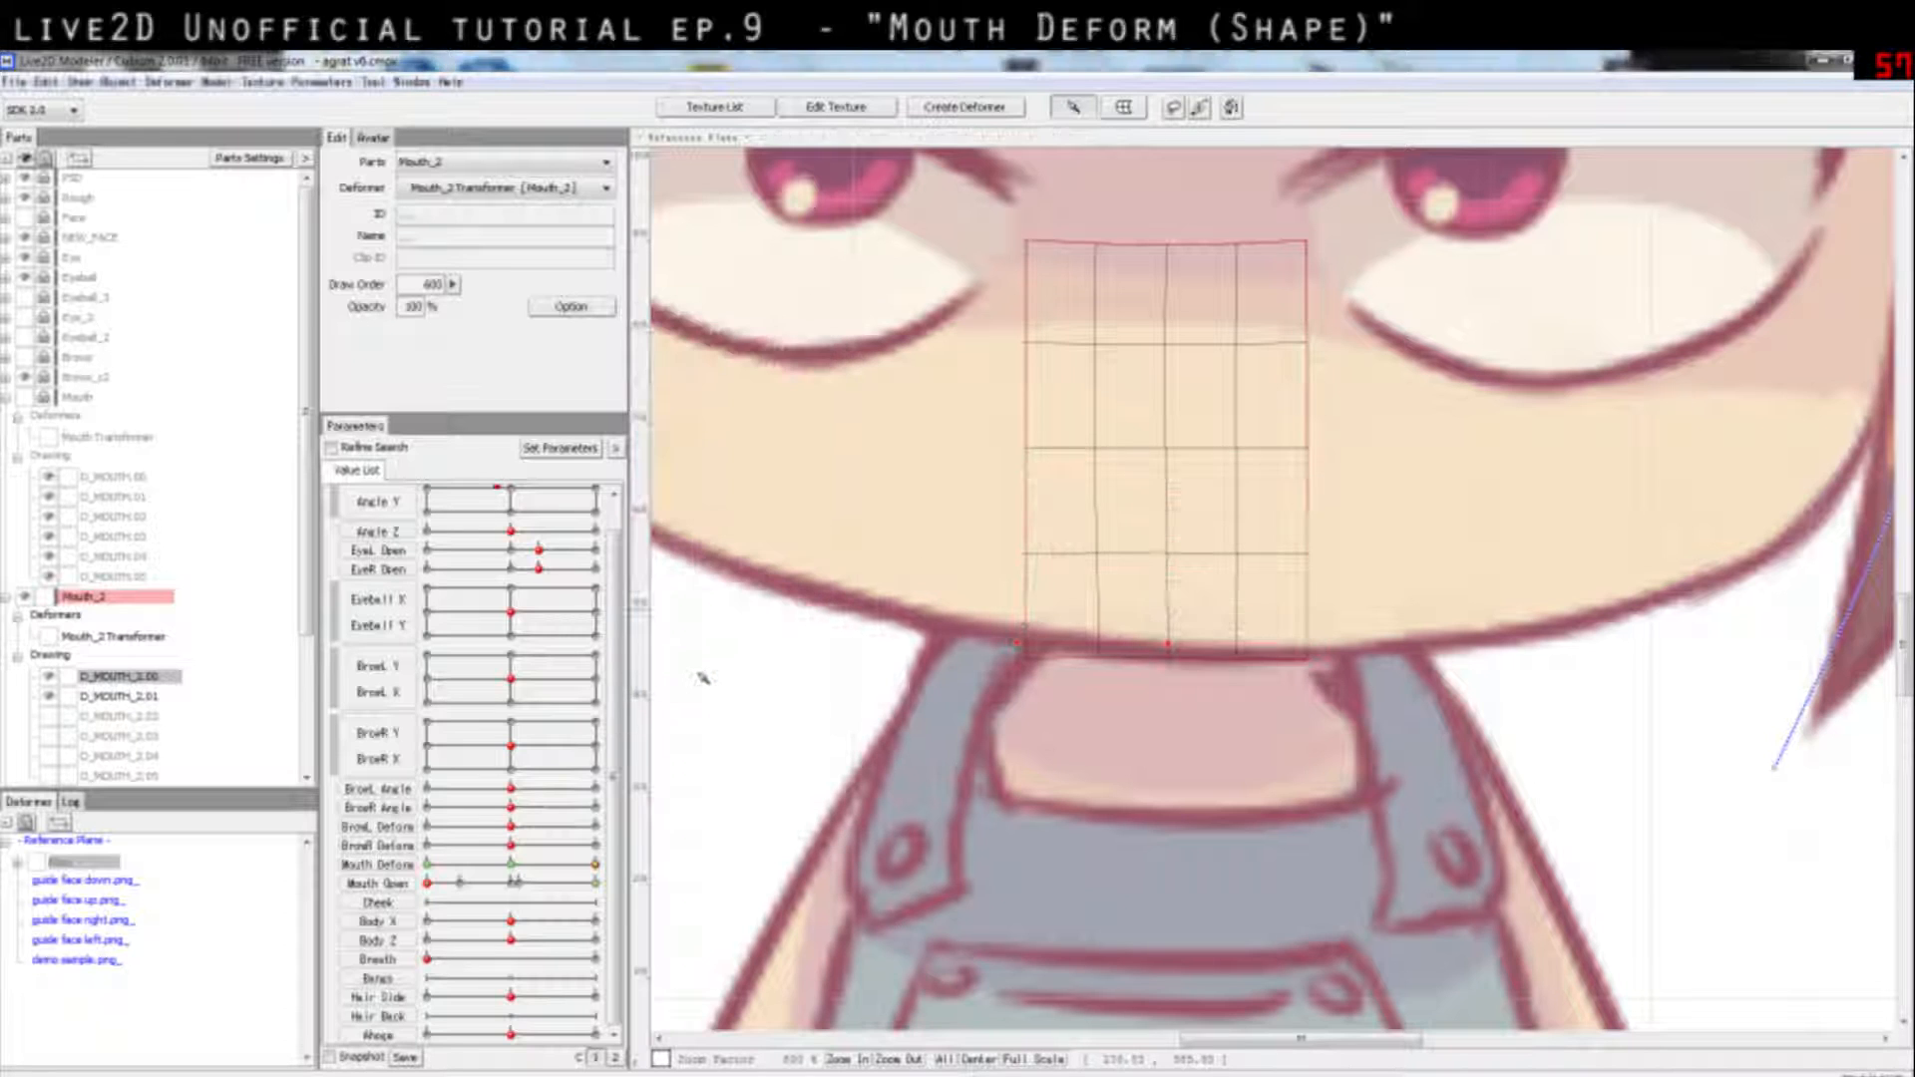
Step: Scrub Mouth Open between 0.50 and 0.00 to check how D_MOUTH_2.00 displays at the lower values
click(511, 884)
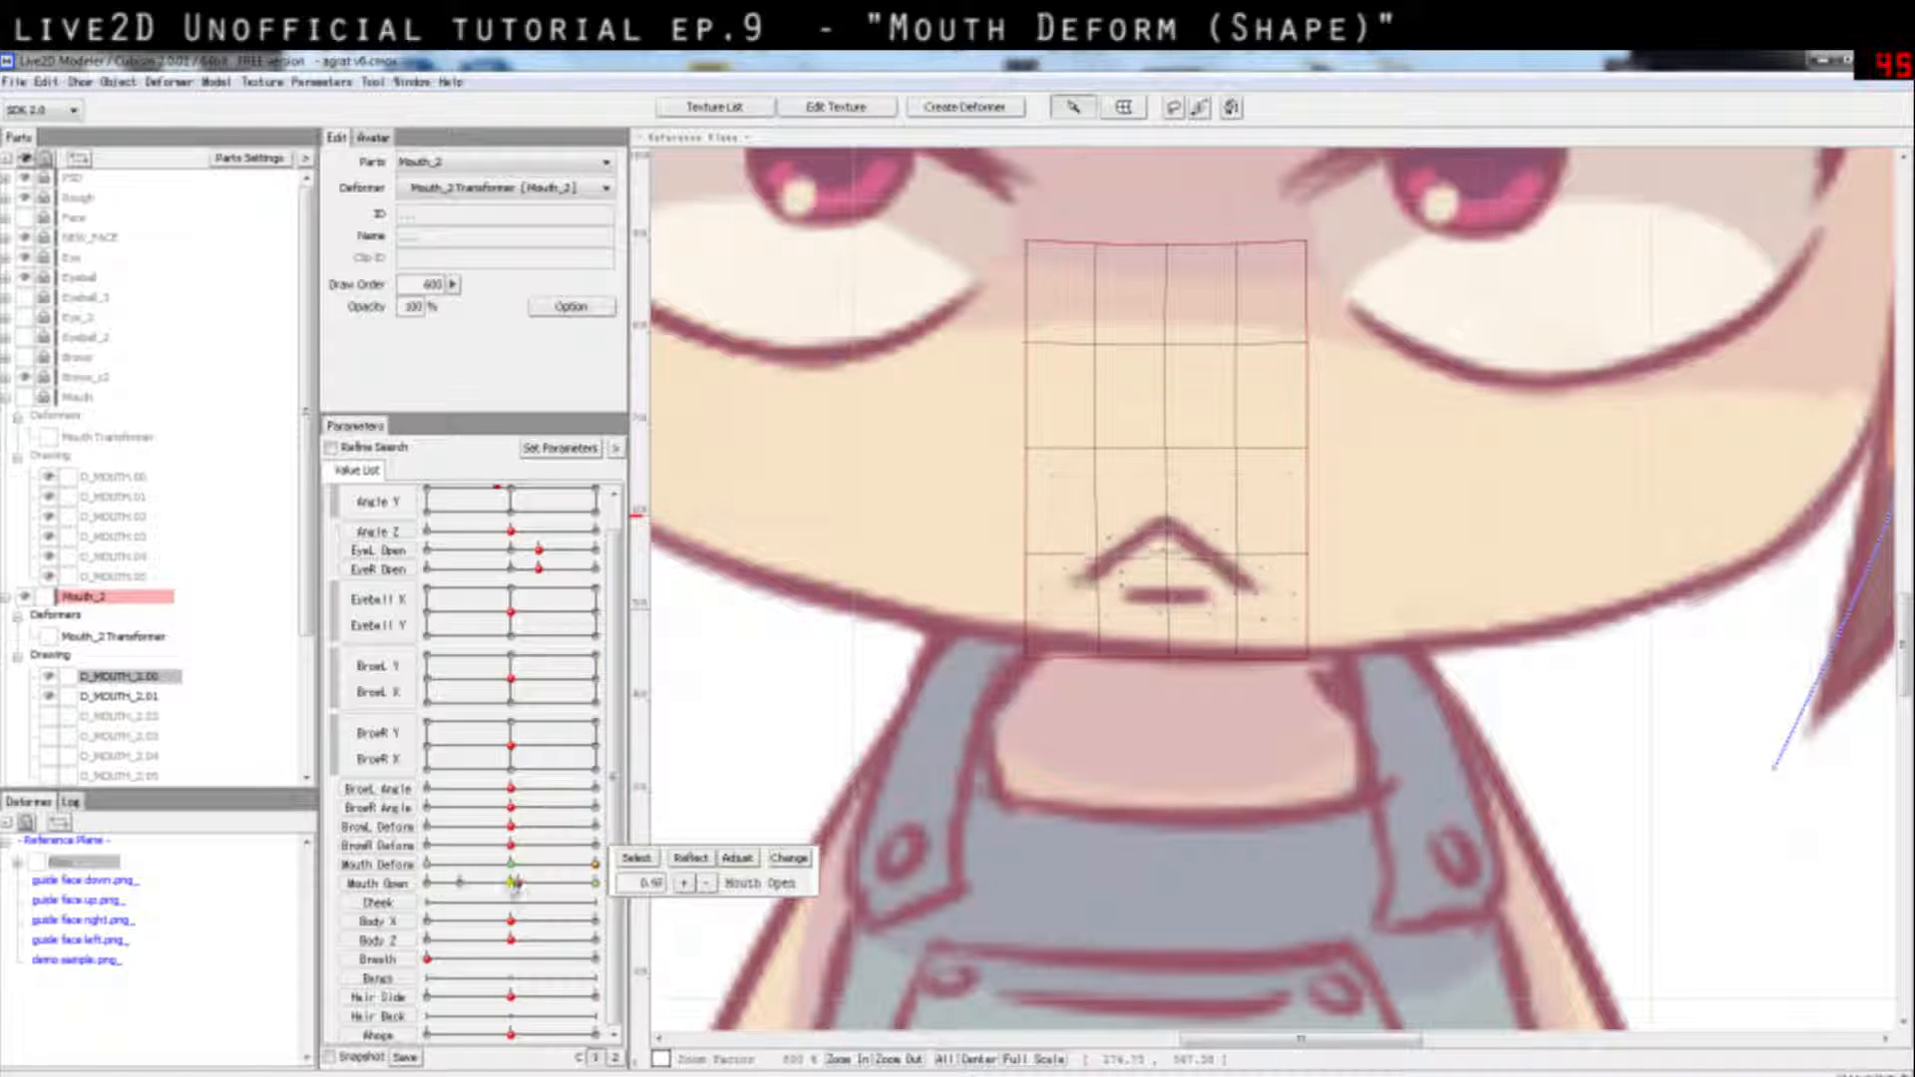
drag(513, 886, 436, 891)
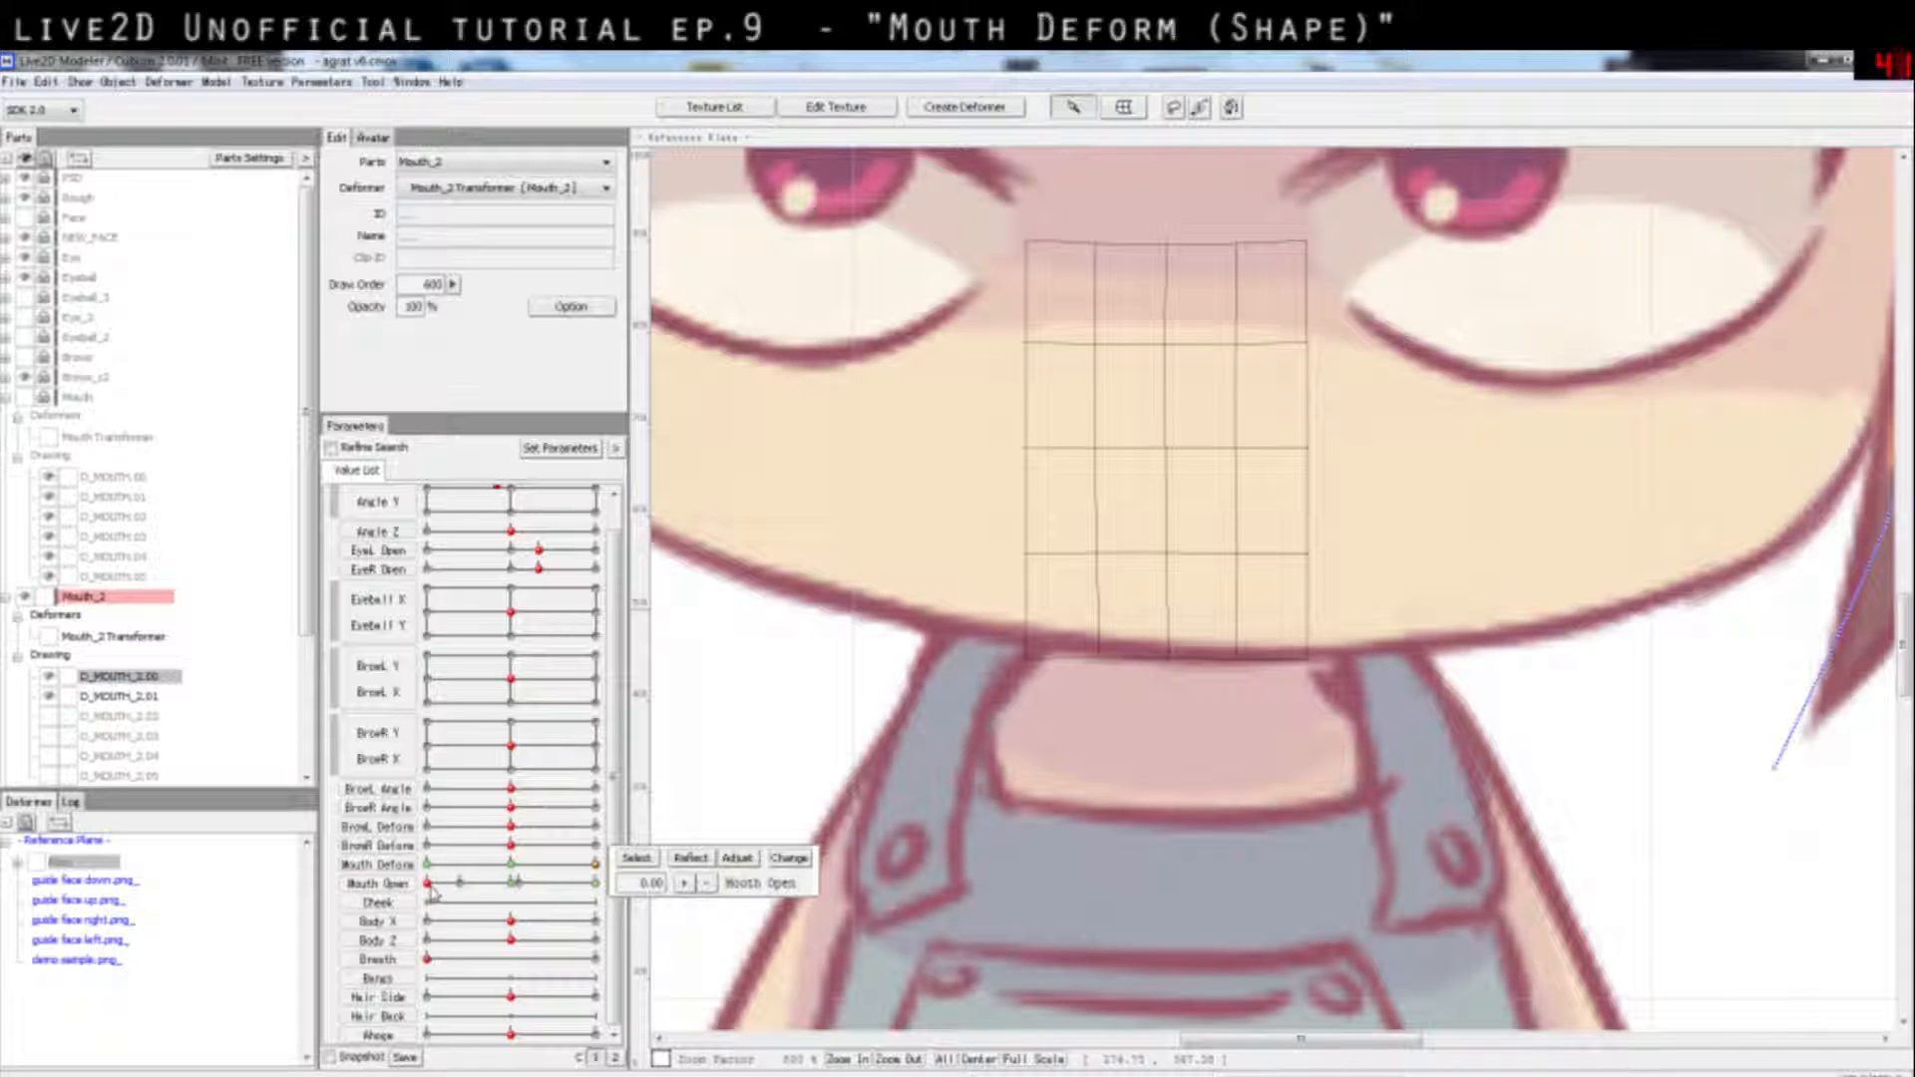
mouse_move(431, 887)
mouse_down()
mouse_move(504, 888)
mouse_move(432, 888)
mouse_up()
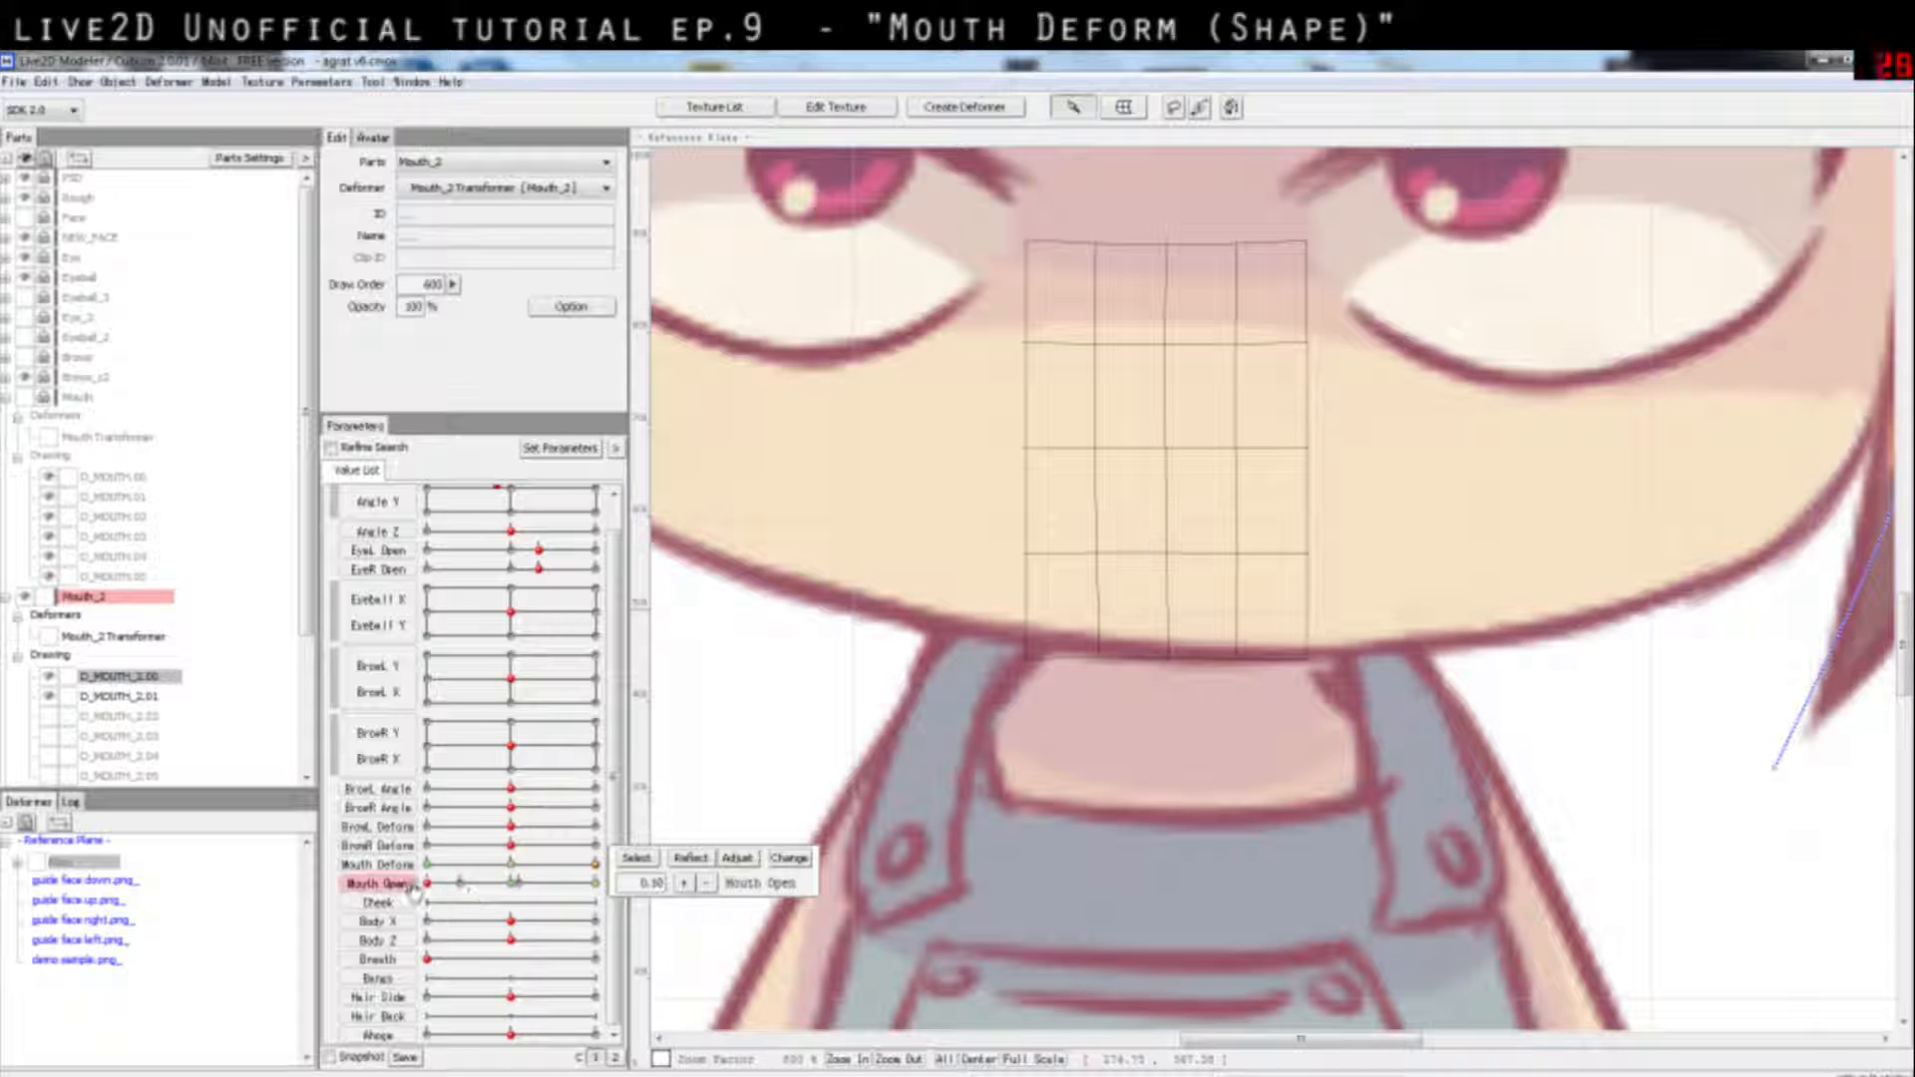
mouse_move(465, 899)
mouse_down()
mouse_move(521, 895)
mouse_move(456, 891)
mouse_up()
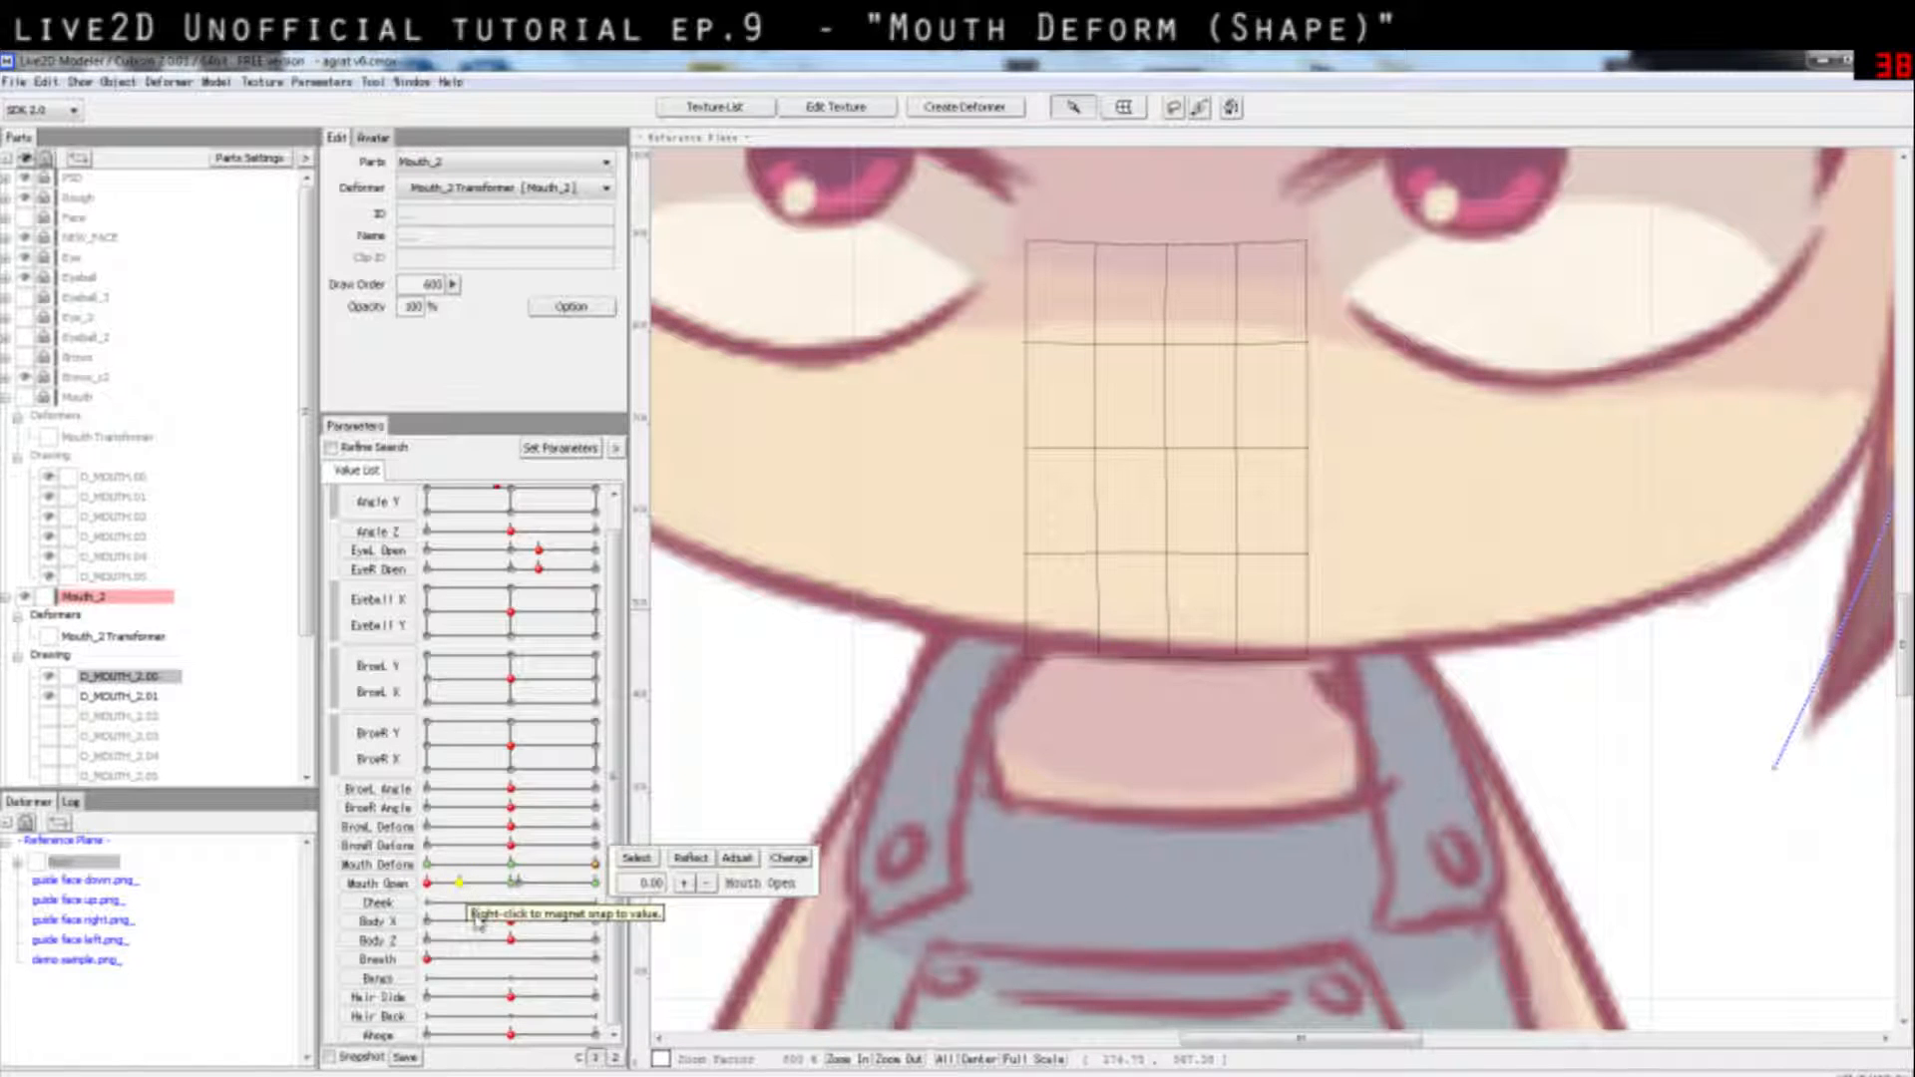
Step: Give D_MOUTH_2.00 three Mouth Open keys at 0, 0.5 and 1
double_click(379, 884)
click(862, 557)
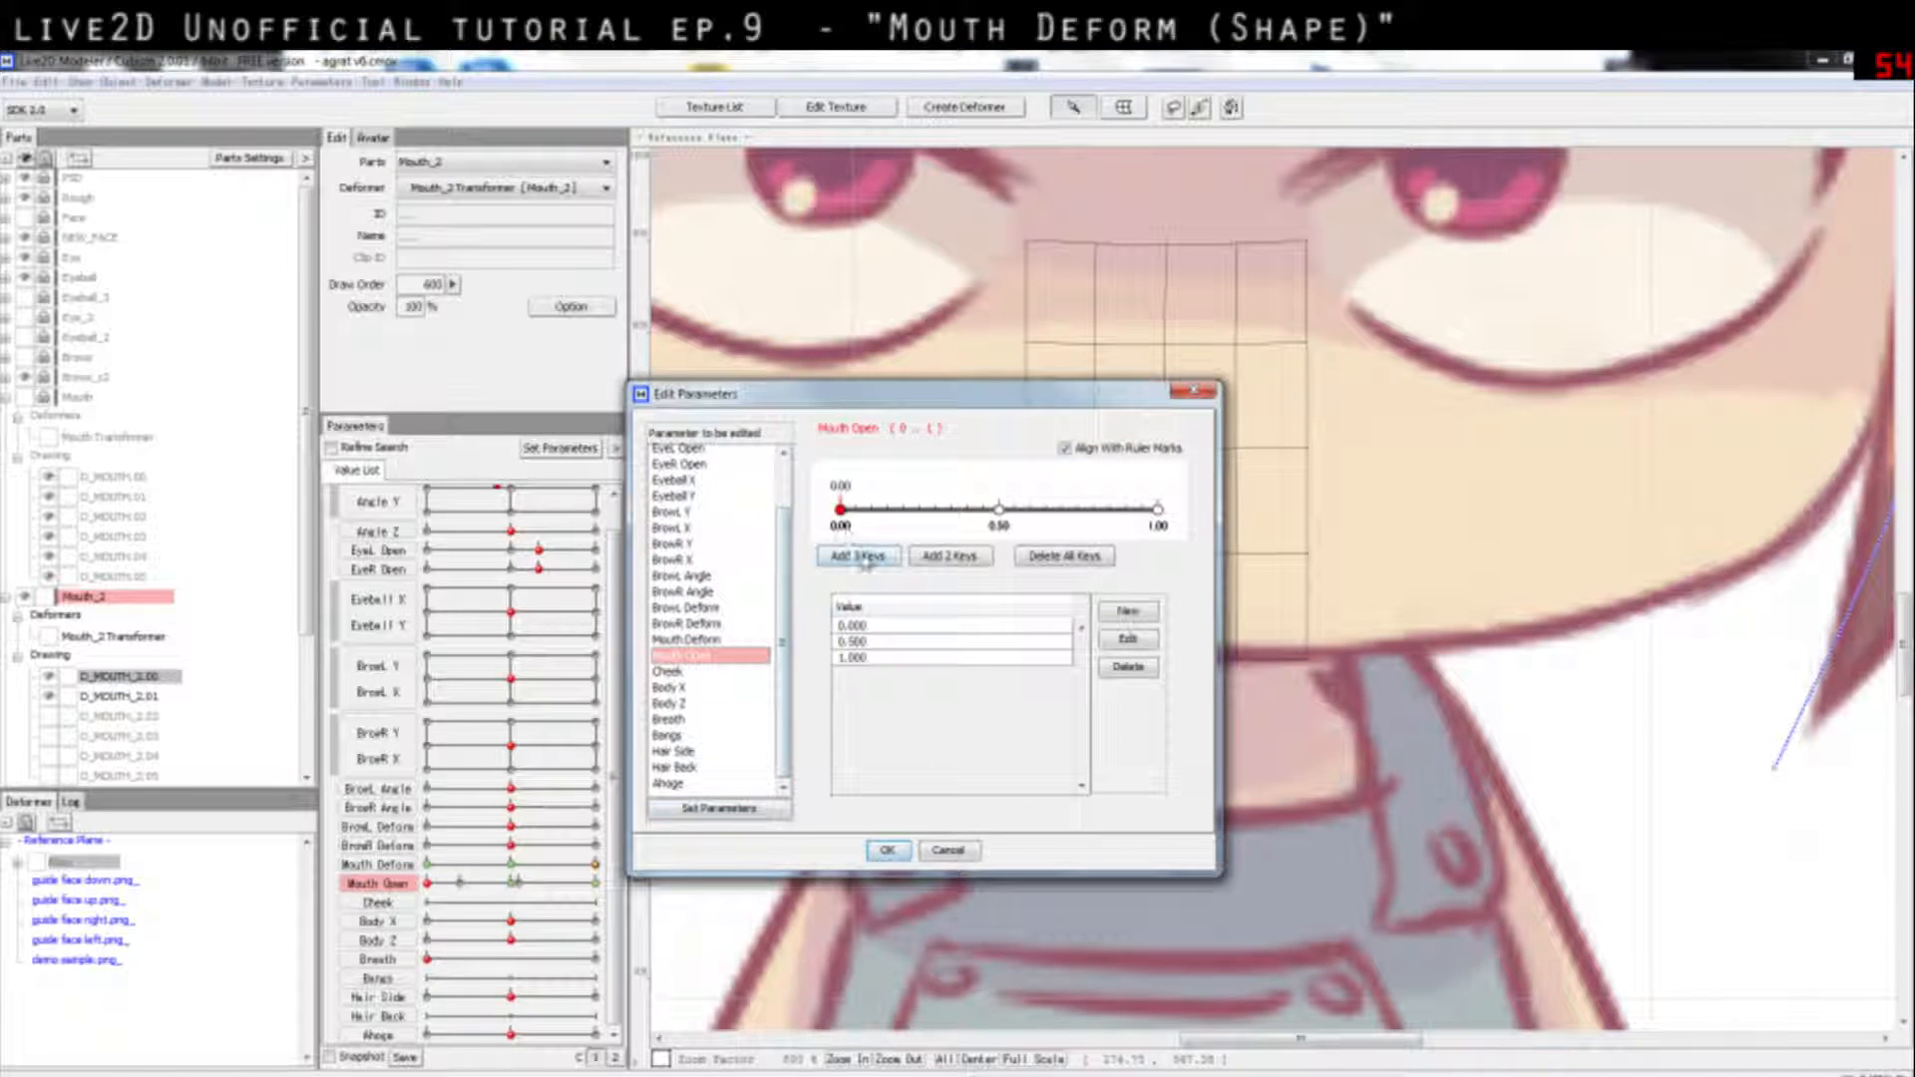
click(887, 850)
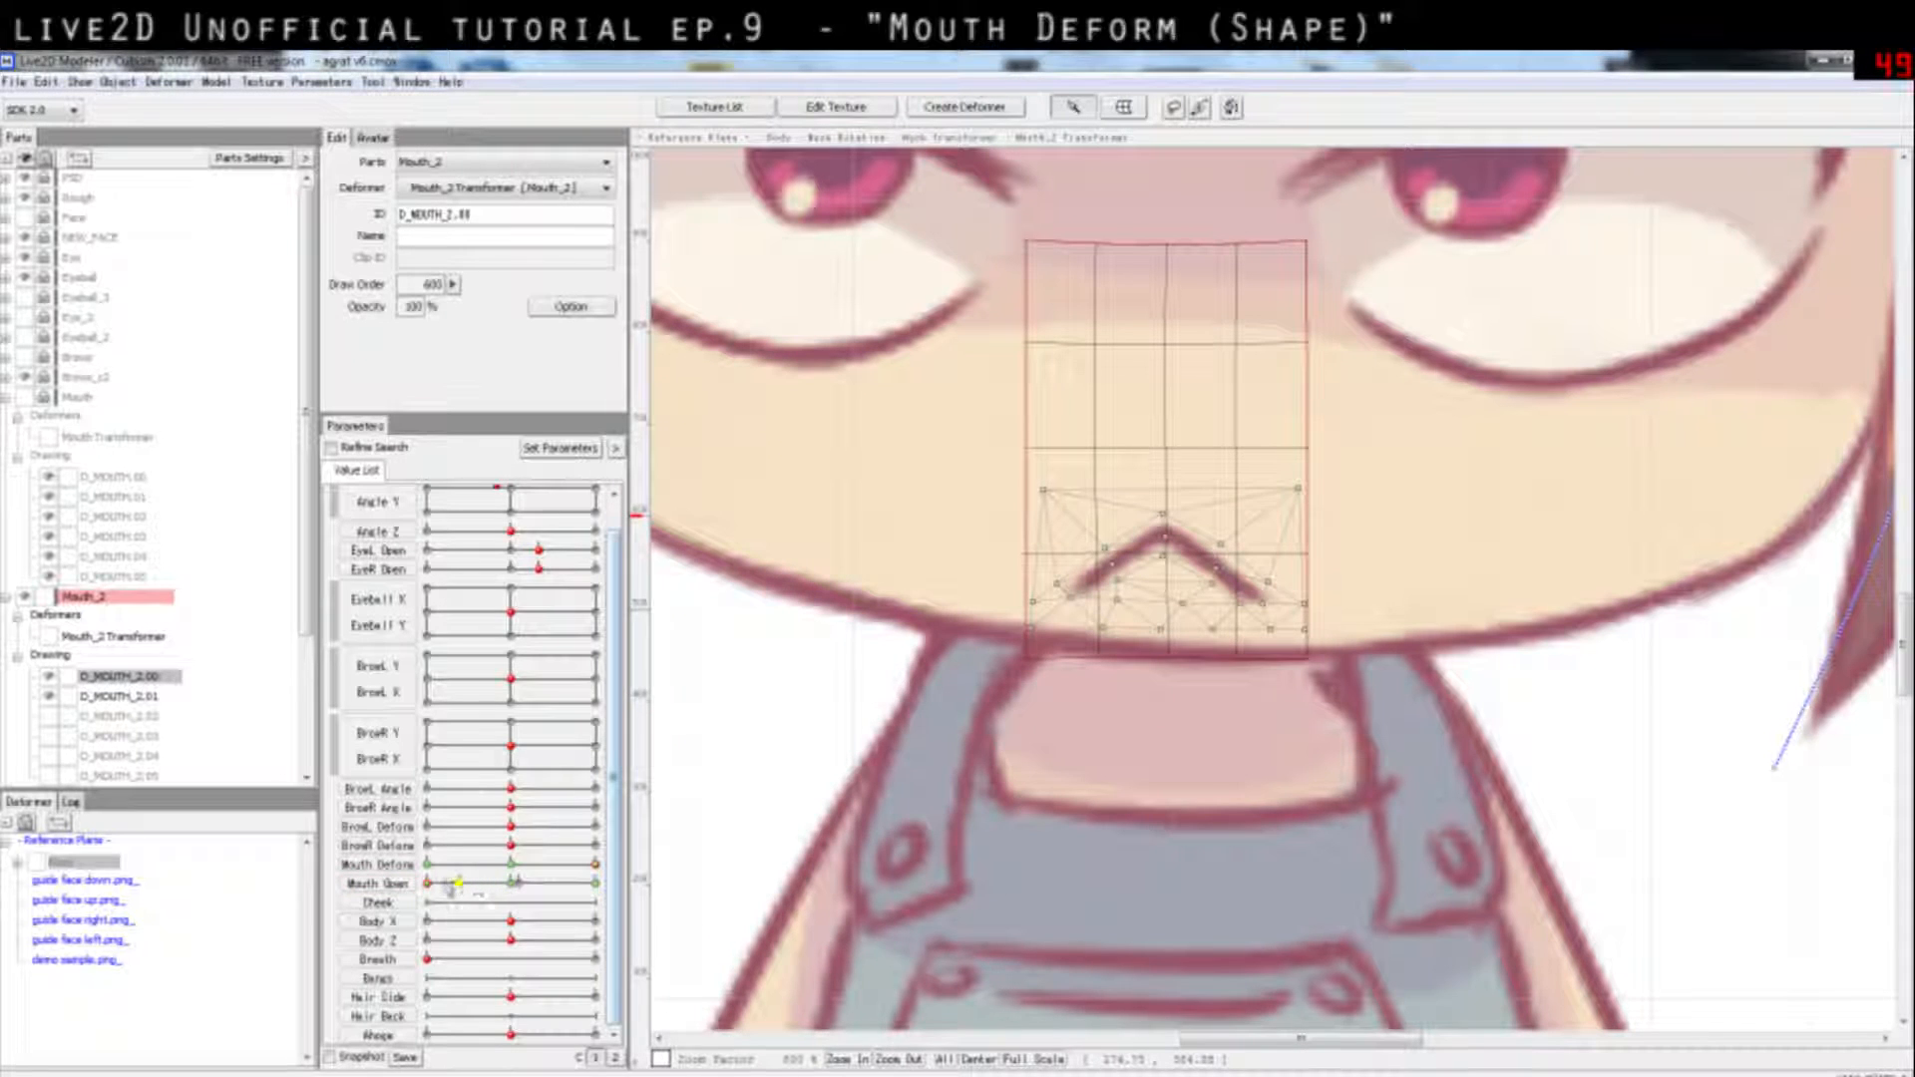
Step: Preview D_MOUTH_2.00 across Mouth Open from 0.00 through 0.50 to about 0.75 and back near 0.00
mouse_move(429, 883)
mouse_down()
mouse_move(518, 896)
mouse_move(425, 886)
mouse_up()
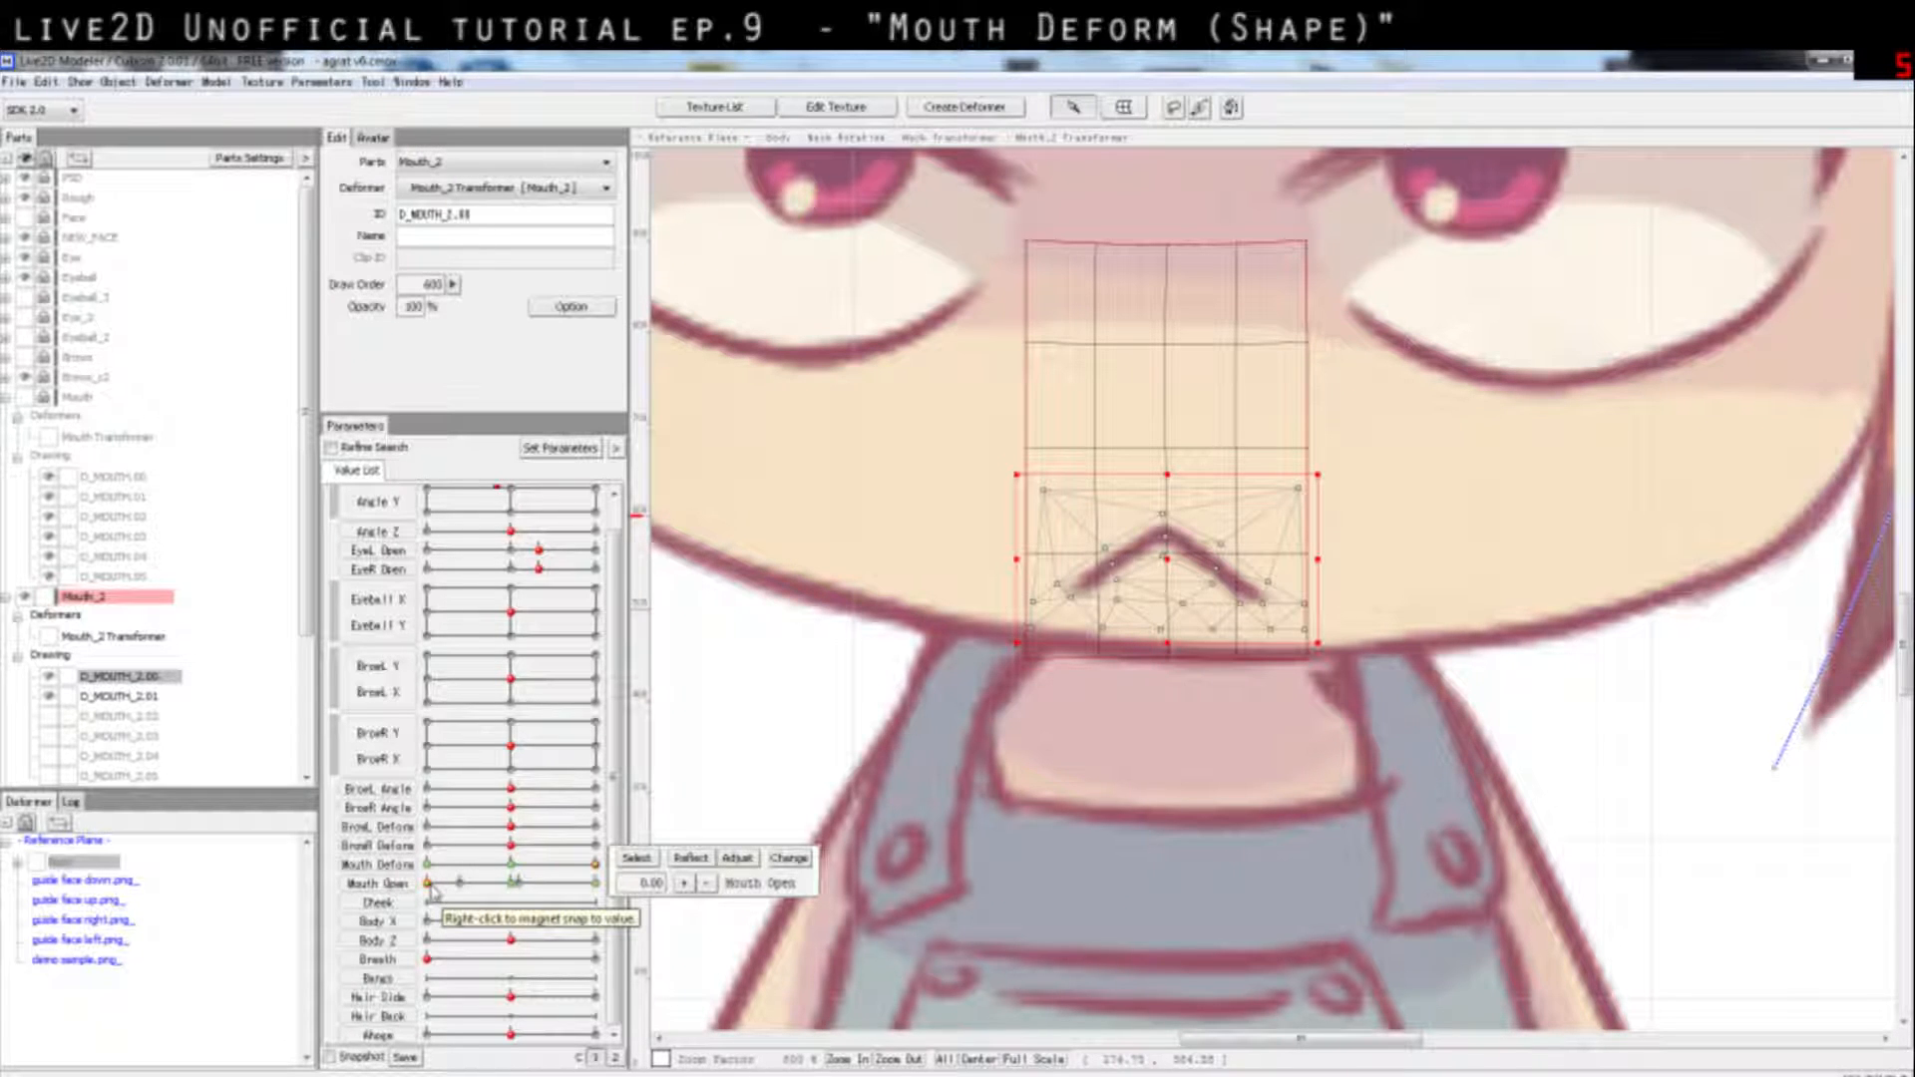
drag(436, 891, 515, 894)
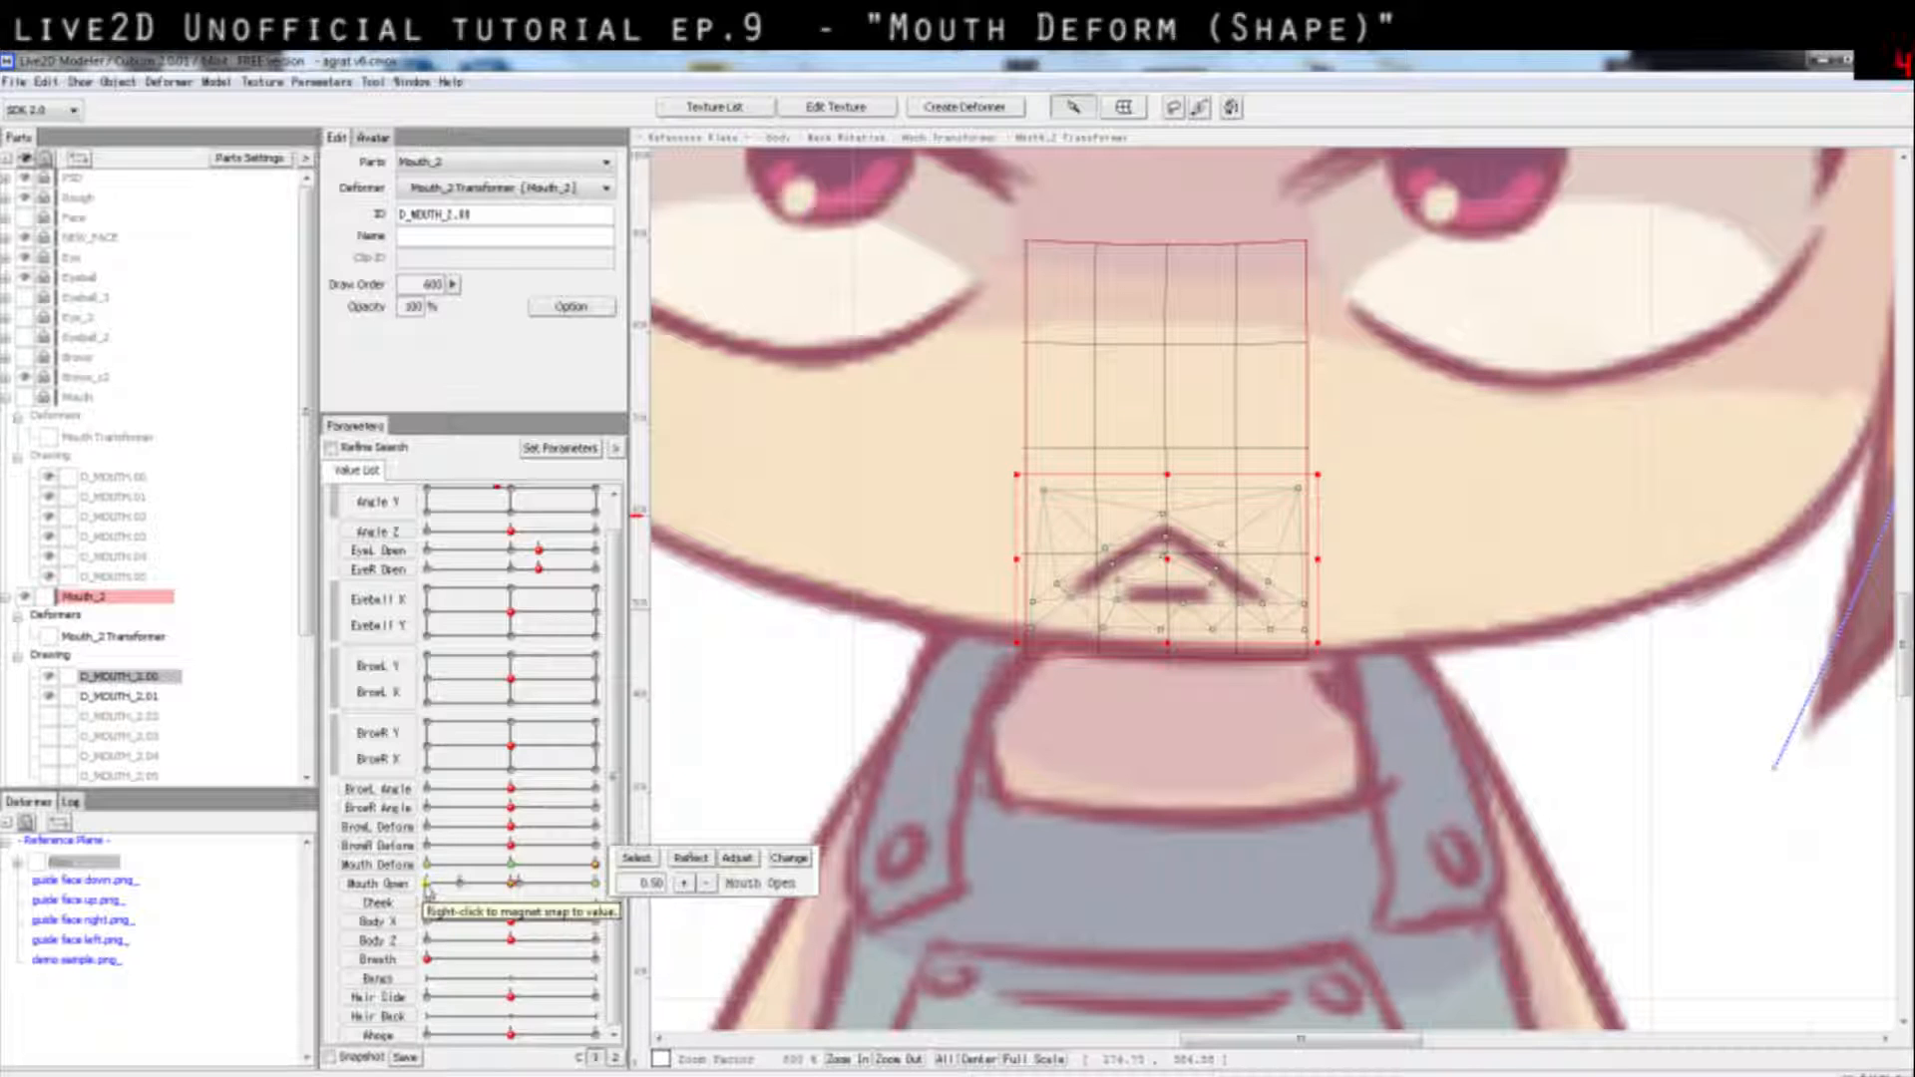
click(560, 886)
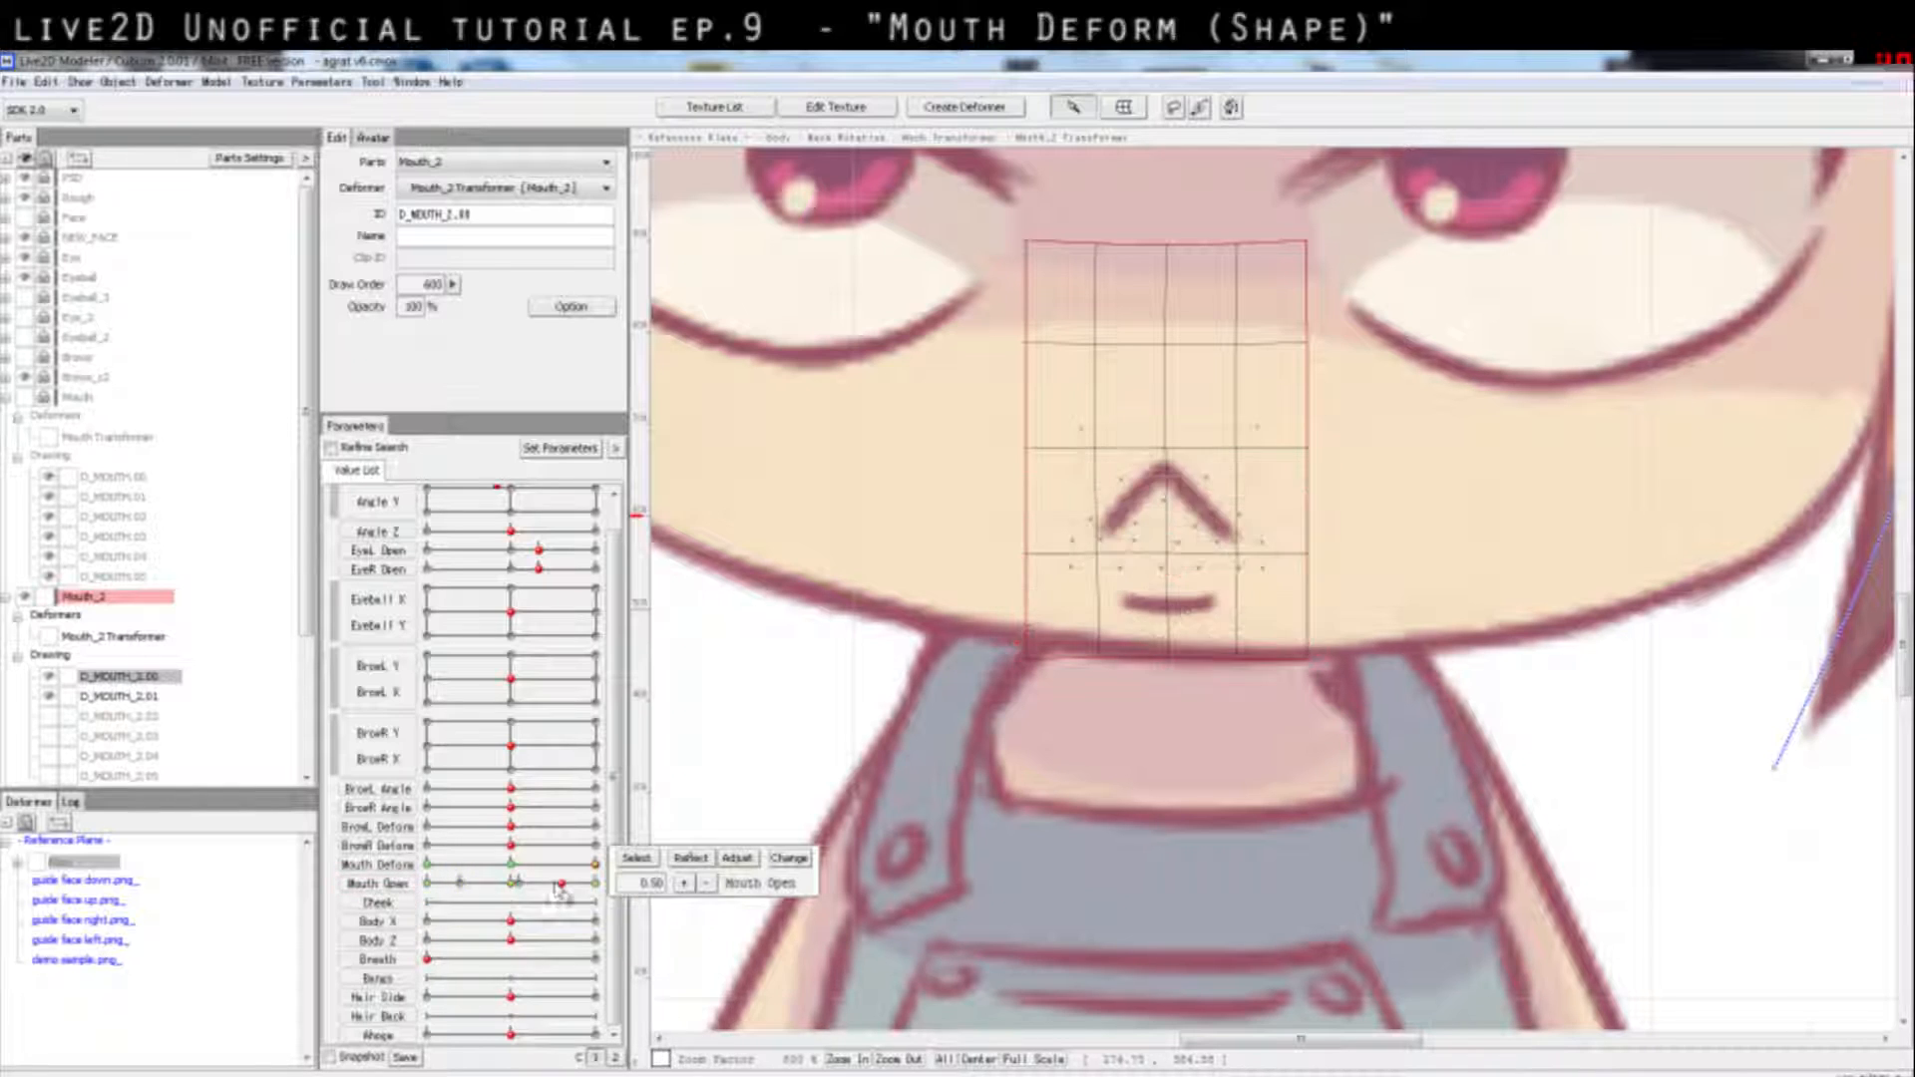
mouse_move(560, 890)
mouse_down()
mouse_move(516, 895)
mouse_move(611, 902)
mouse_move(558, 891)
mouse_up()
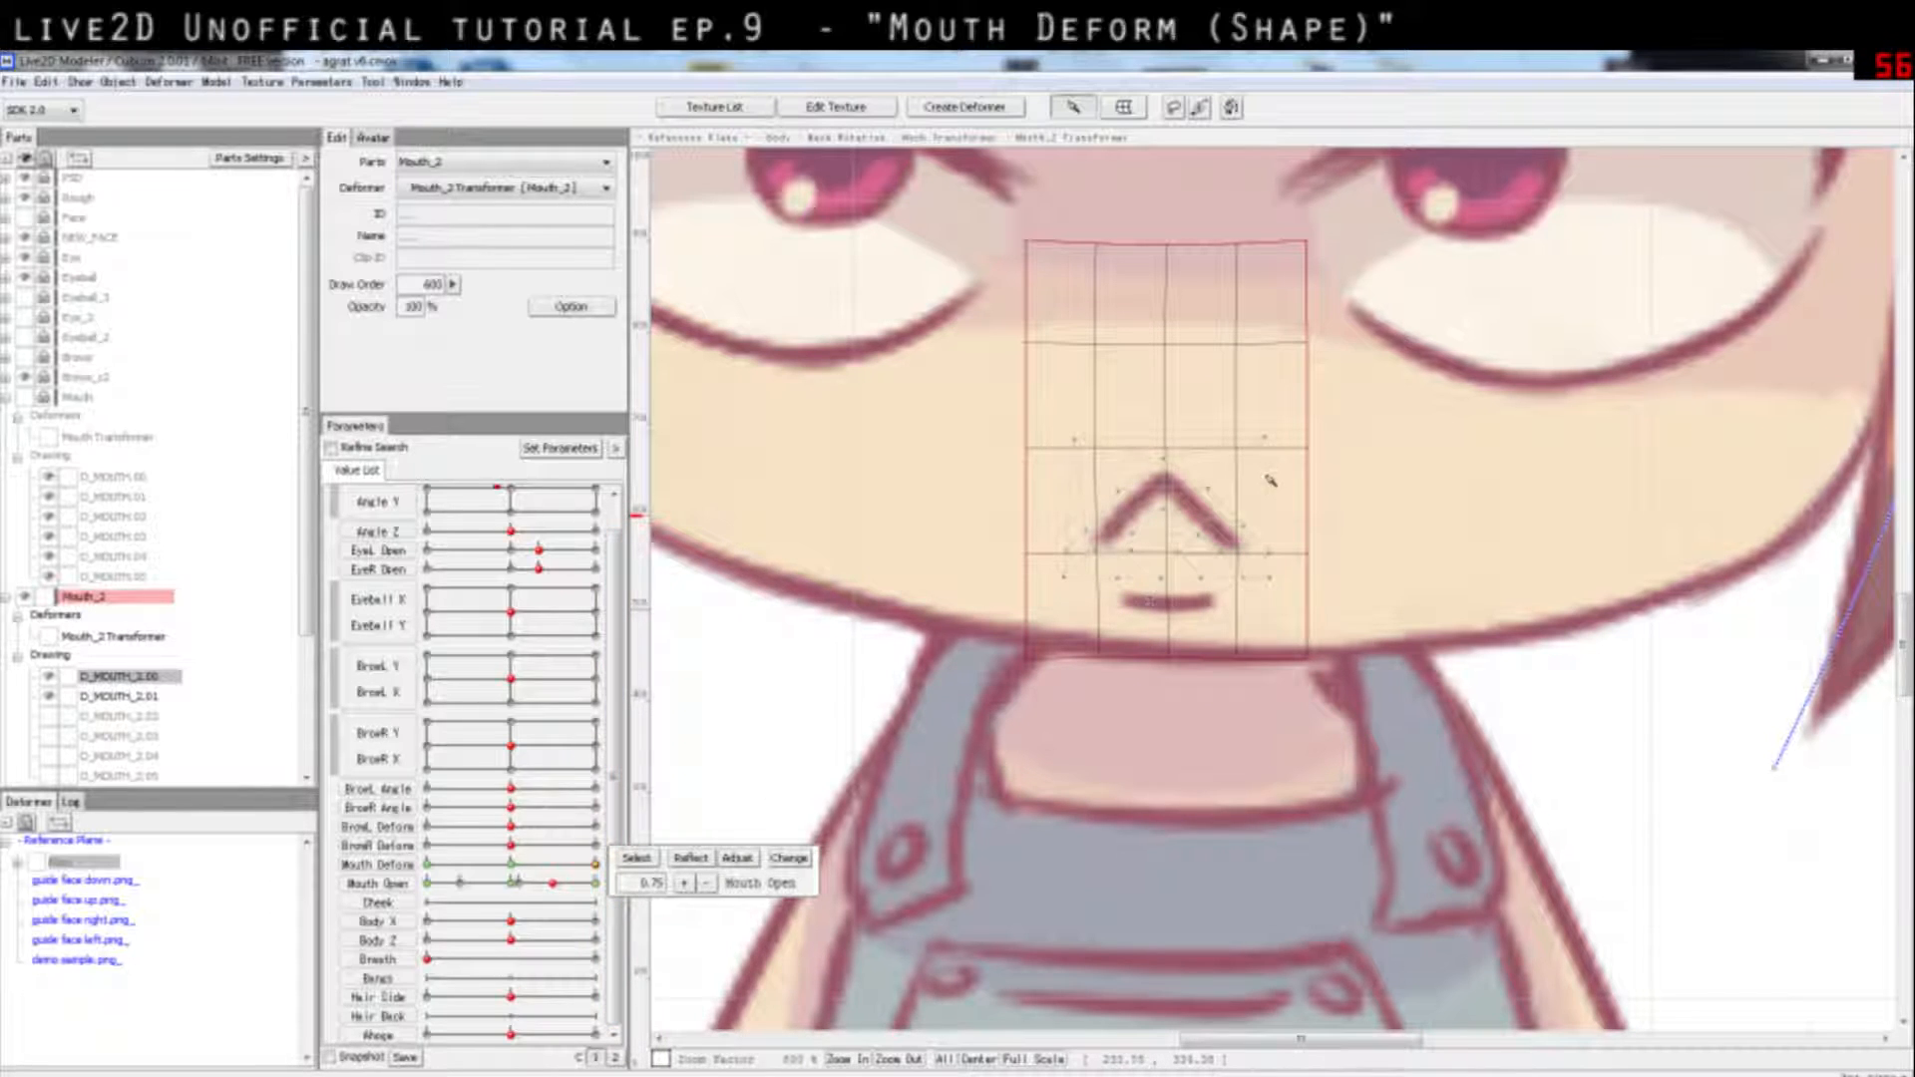
drag(556, 891, 441, 883)
Step: Compare the mouth at the lowest and middle Mouth Deform keys while varying Mouth Open between 0.00 and 0.50
click(427, 866)
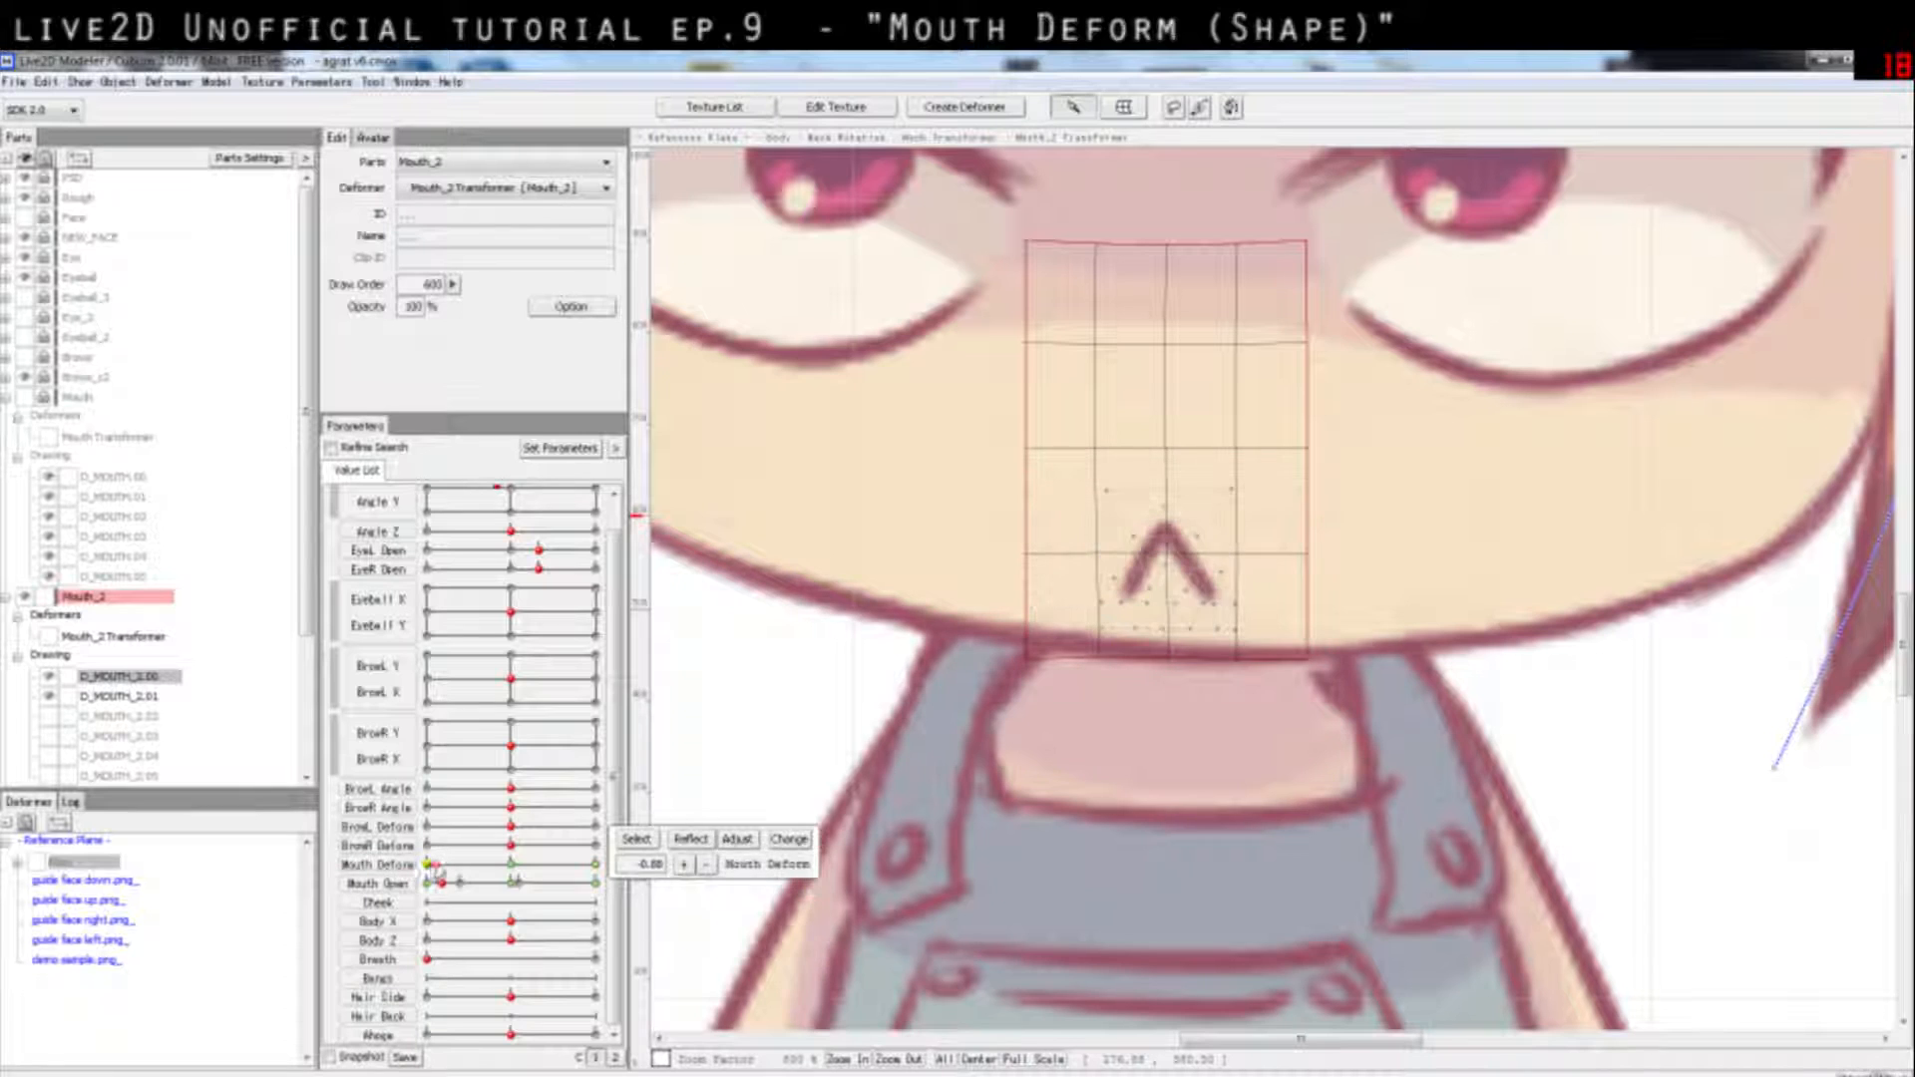
click(427, 884)
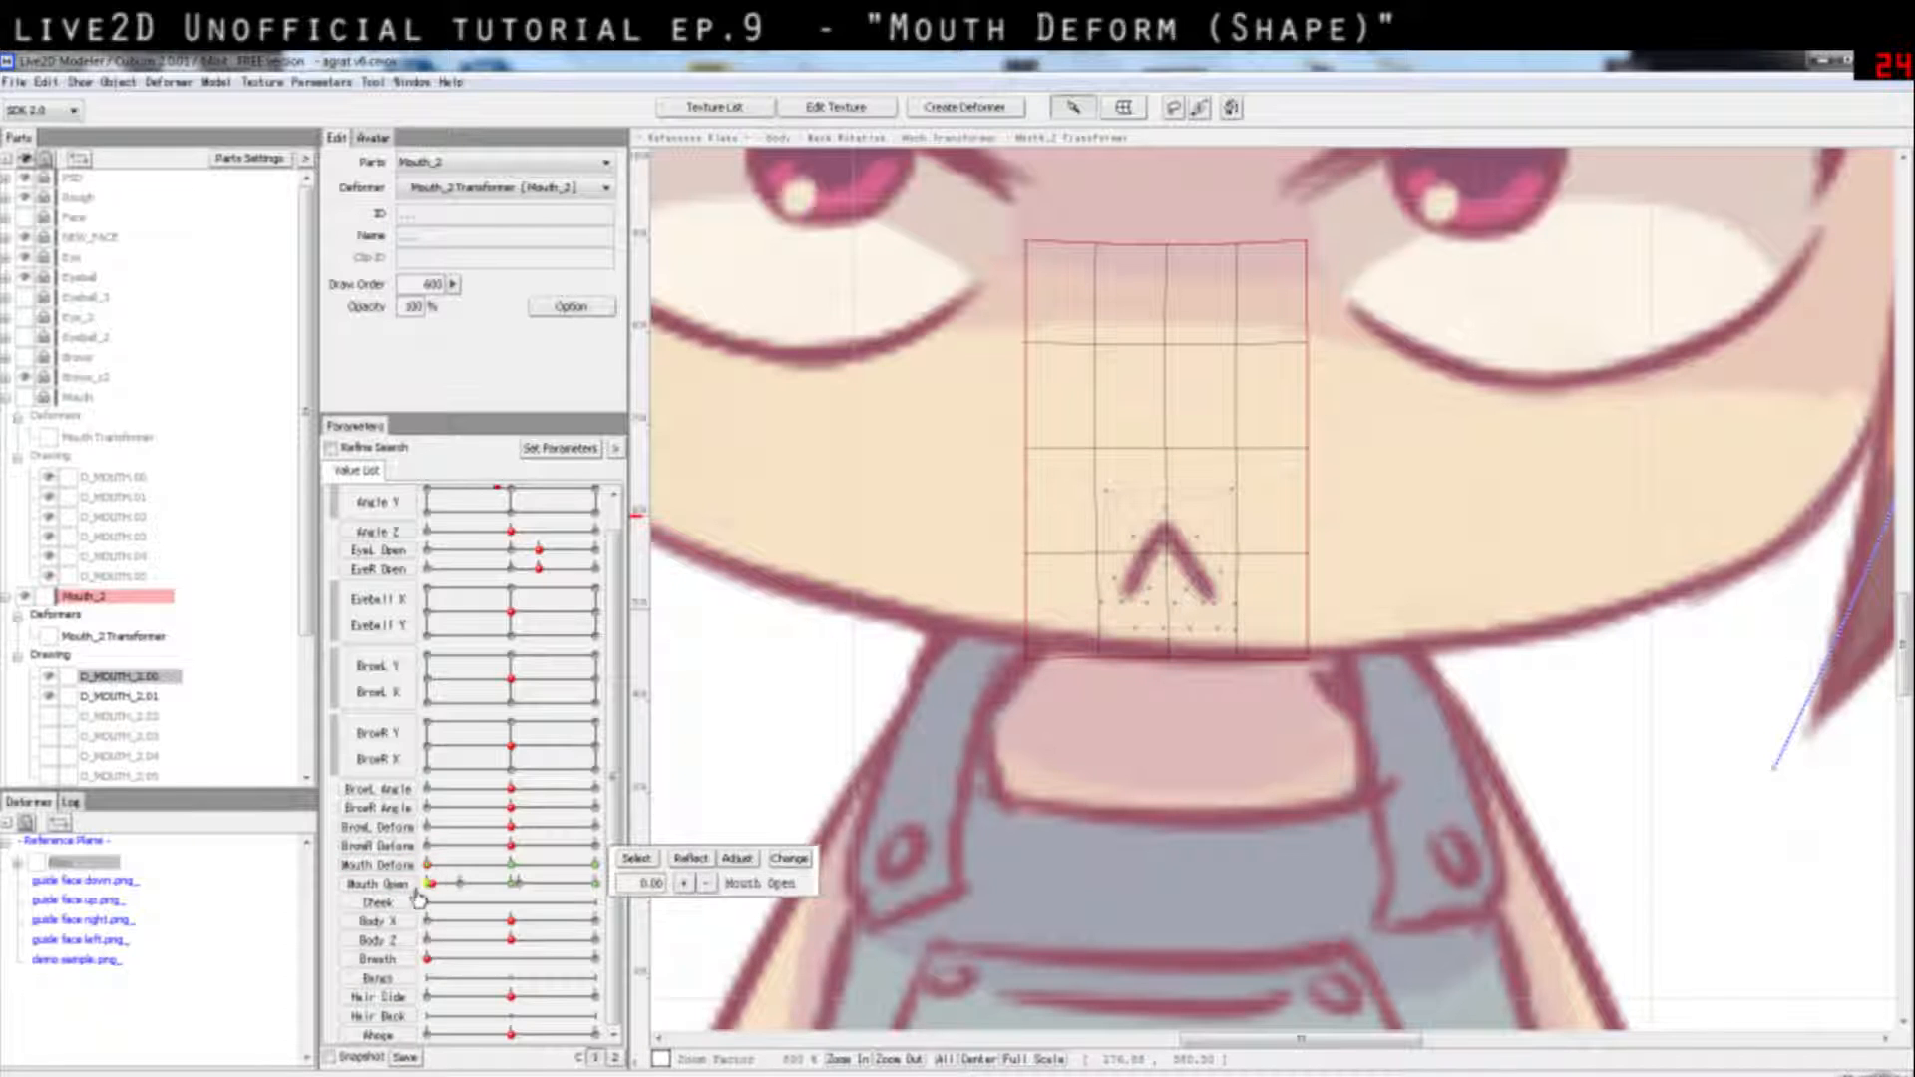
click(508, 867)
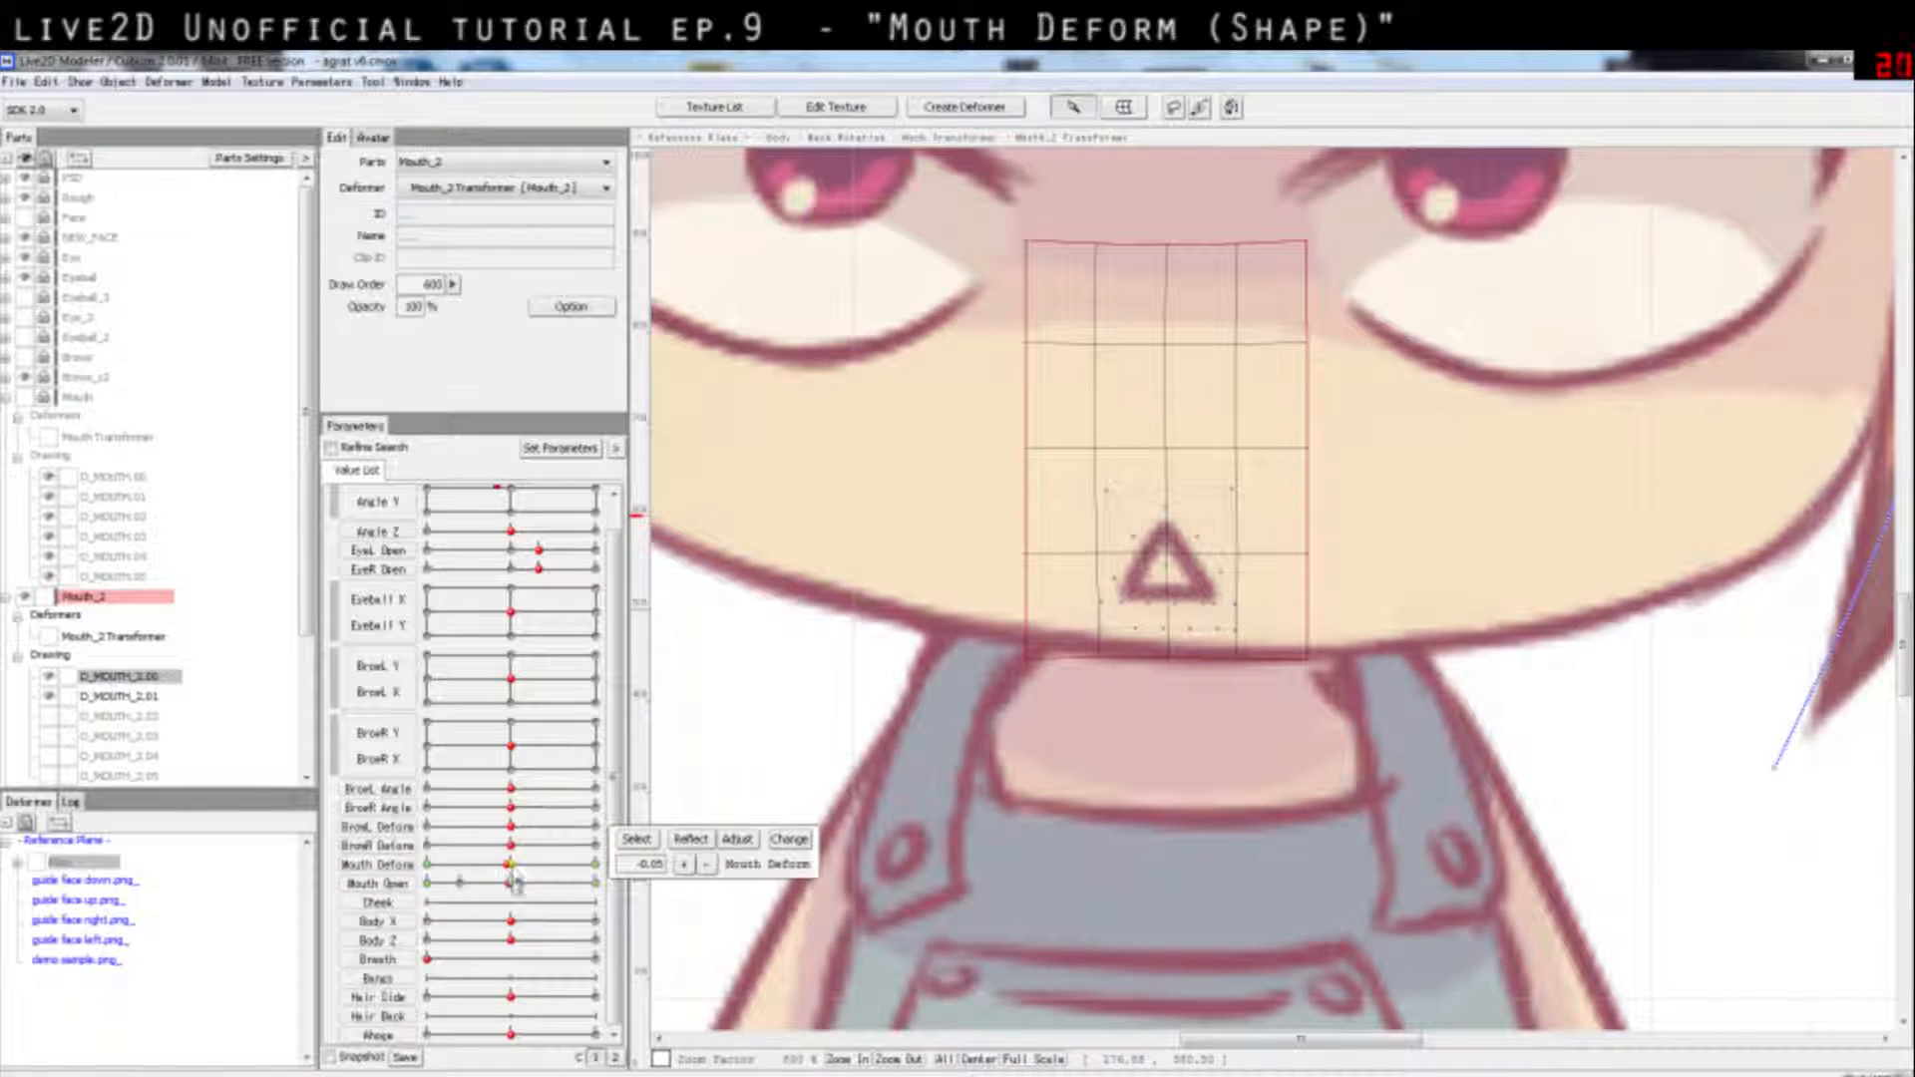
click(459, 884)
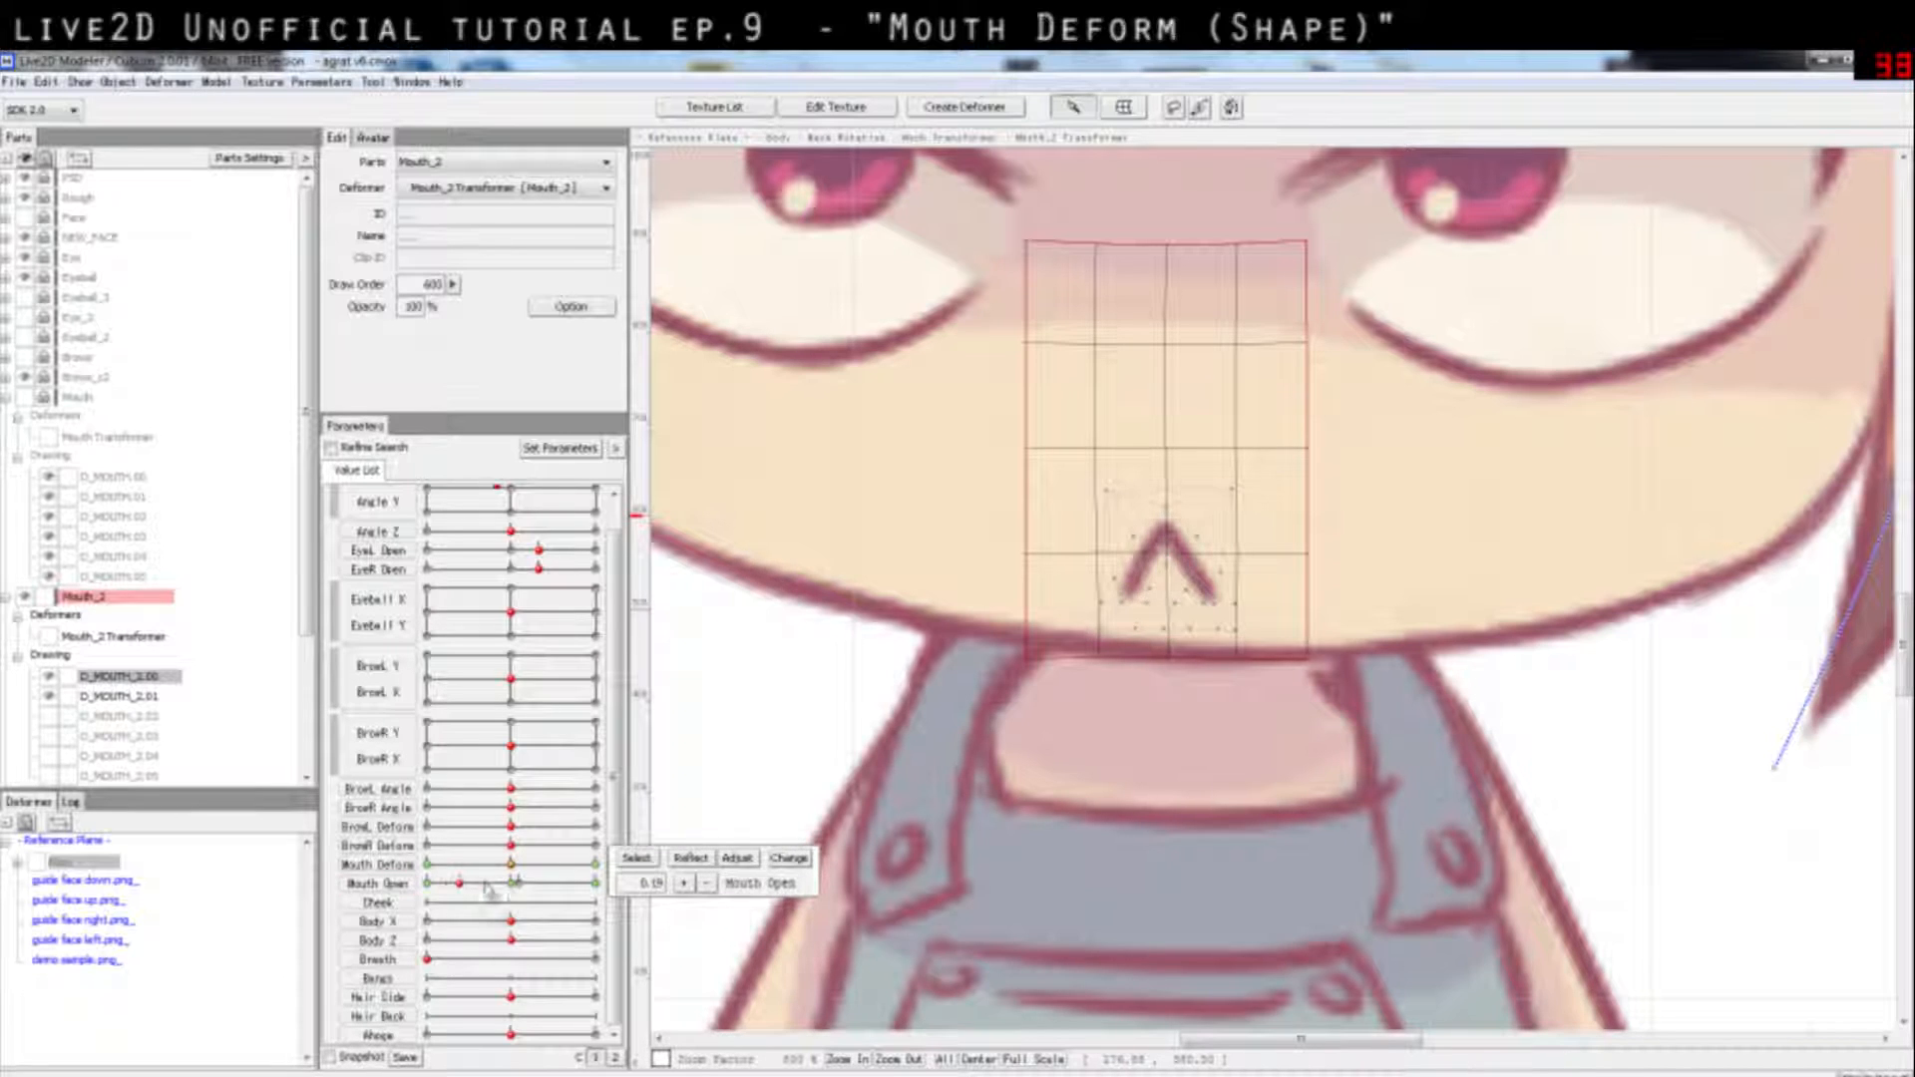
drag(505, 900, 427, 900)
Step: Set both Mouth Open and Mouth Deform to 1.00 for editing the fully open shape
click(595, 883)
click(596, 865)
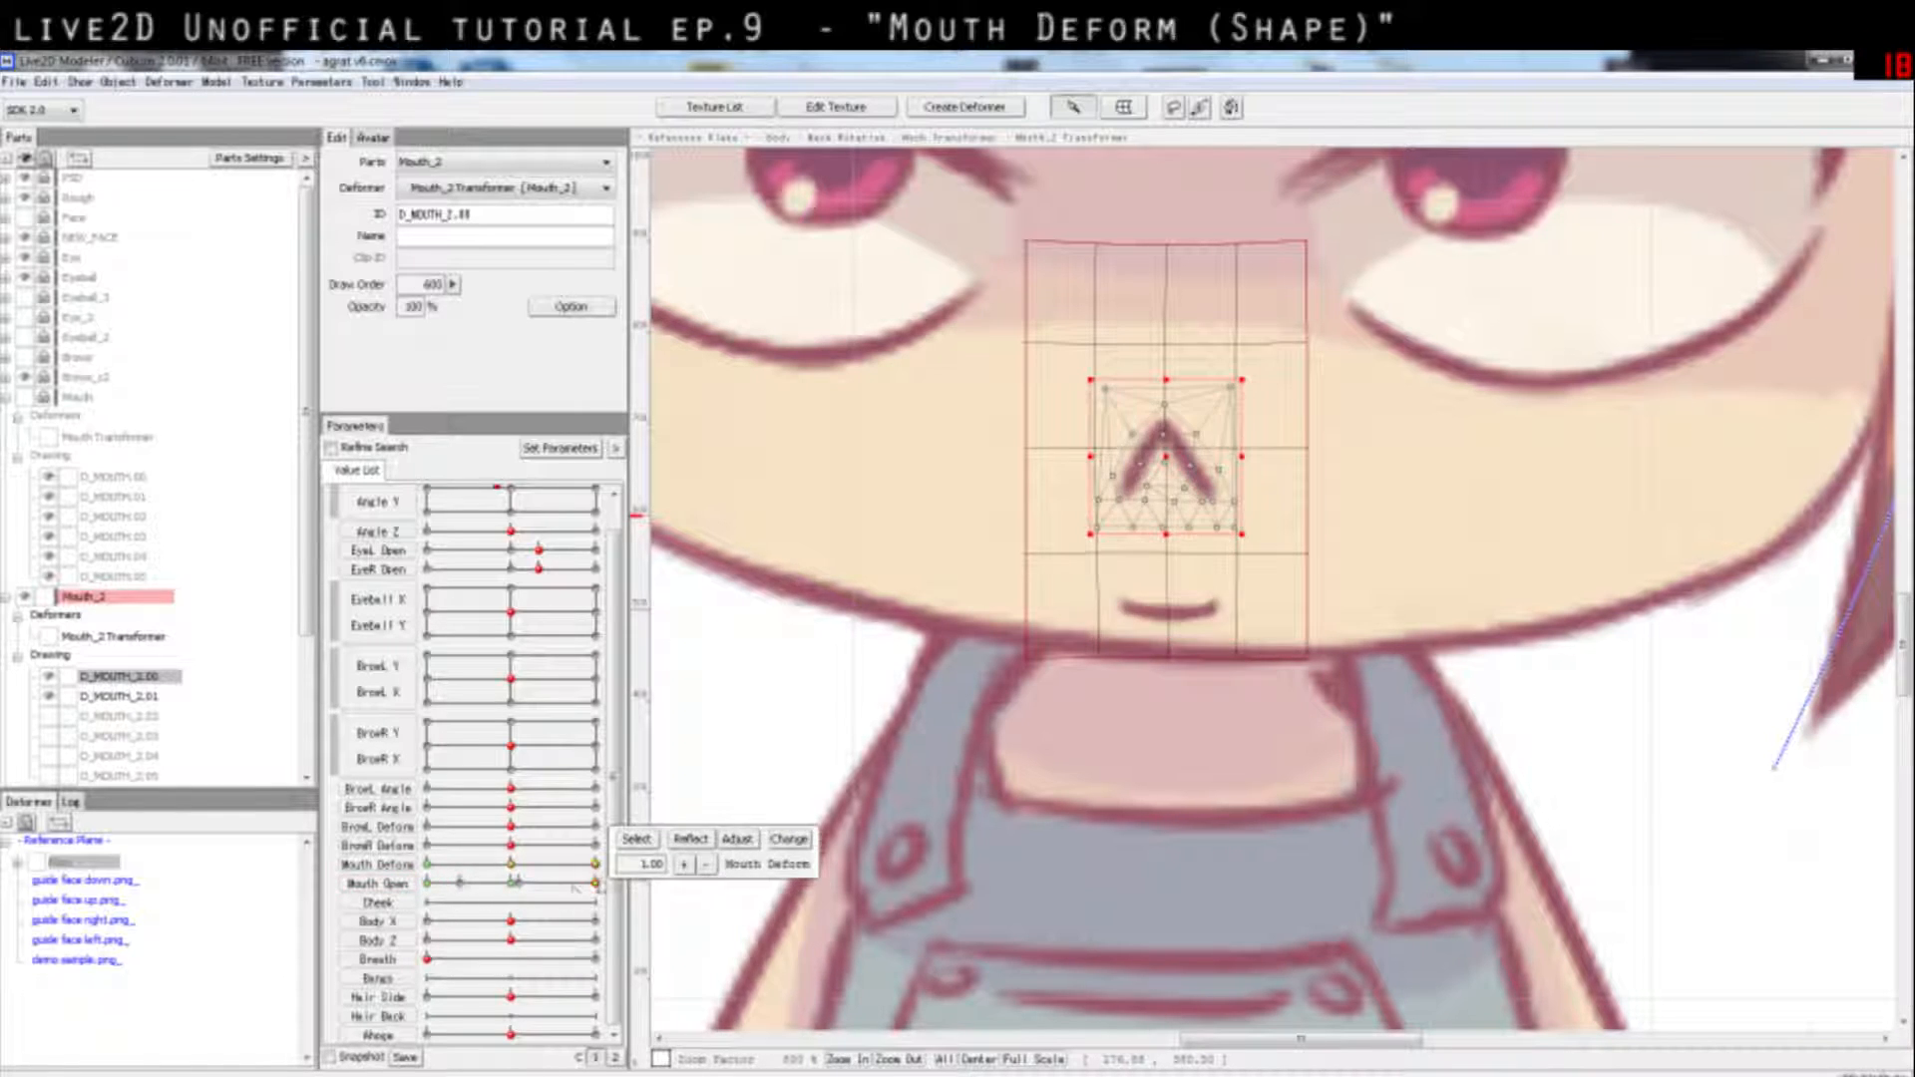
mouse_move(596, 884)
mouse_down()
mouse_move(427, 884)
mouse_move(441, 905)
mouse_move(598, 893)
mouse_up()
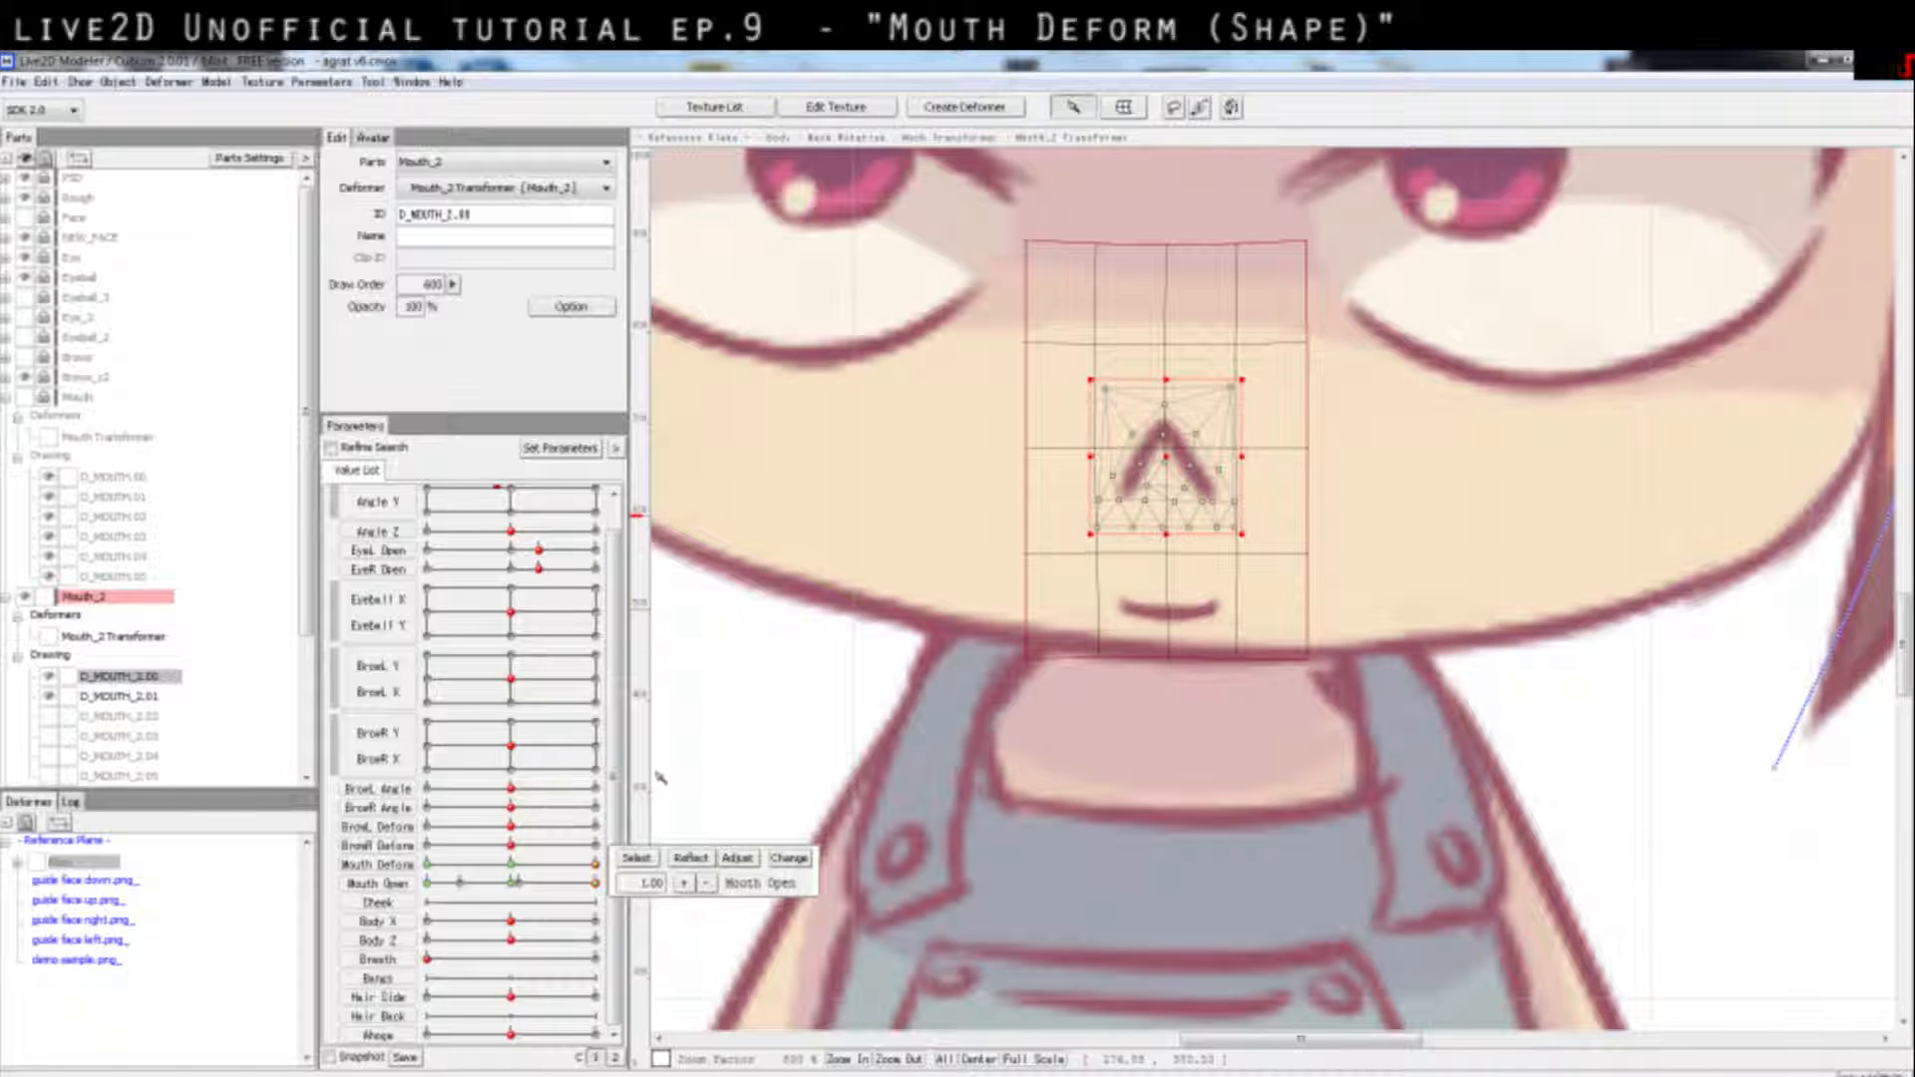
drag(515, 892, 598, 893)
Step: Temporarily show D_MOUTH_2.02 to D_MOUTH_2.05 to inspect the complete open mouth, and hide them again
click(49, 716)
click(49, 736)
click(50, 756)
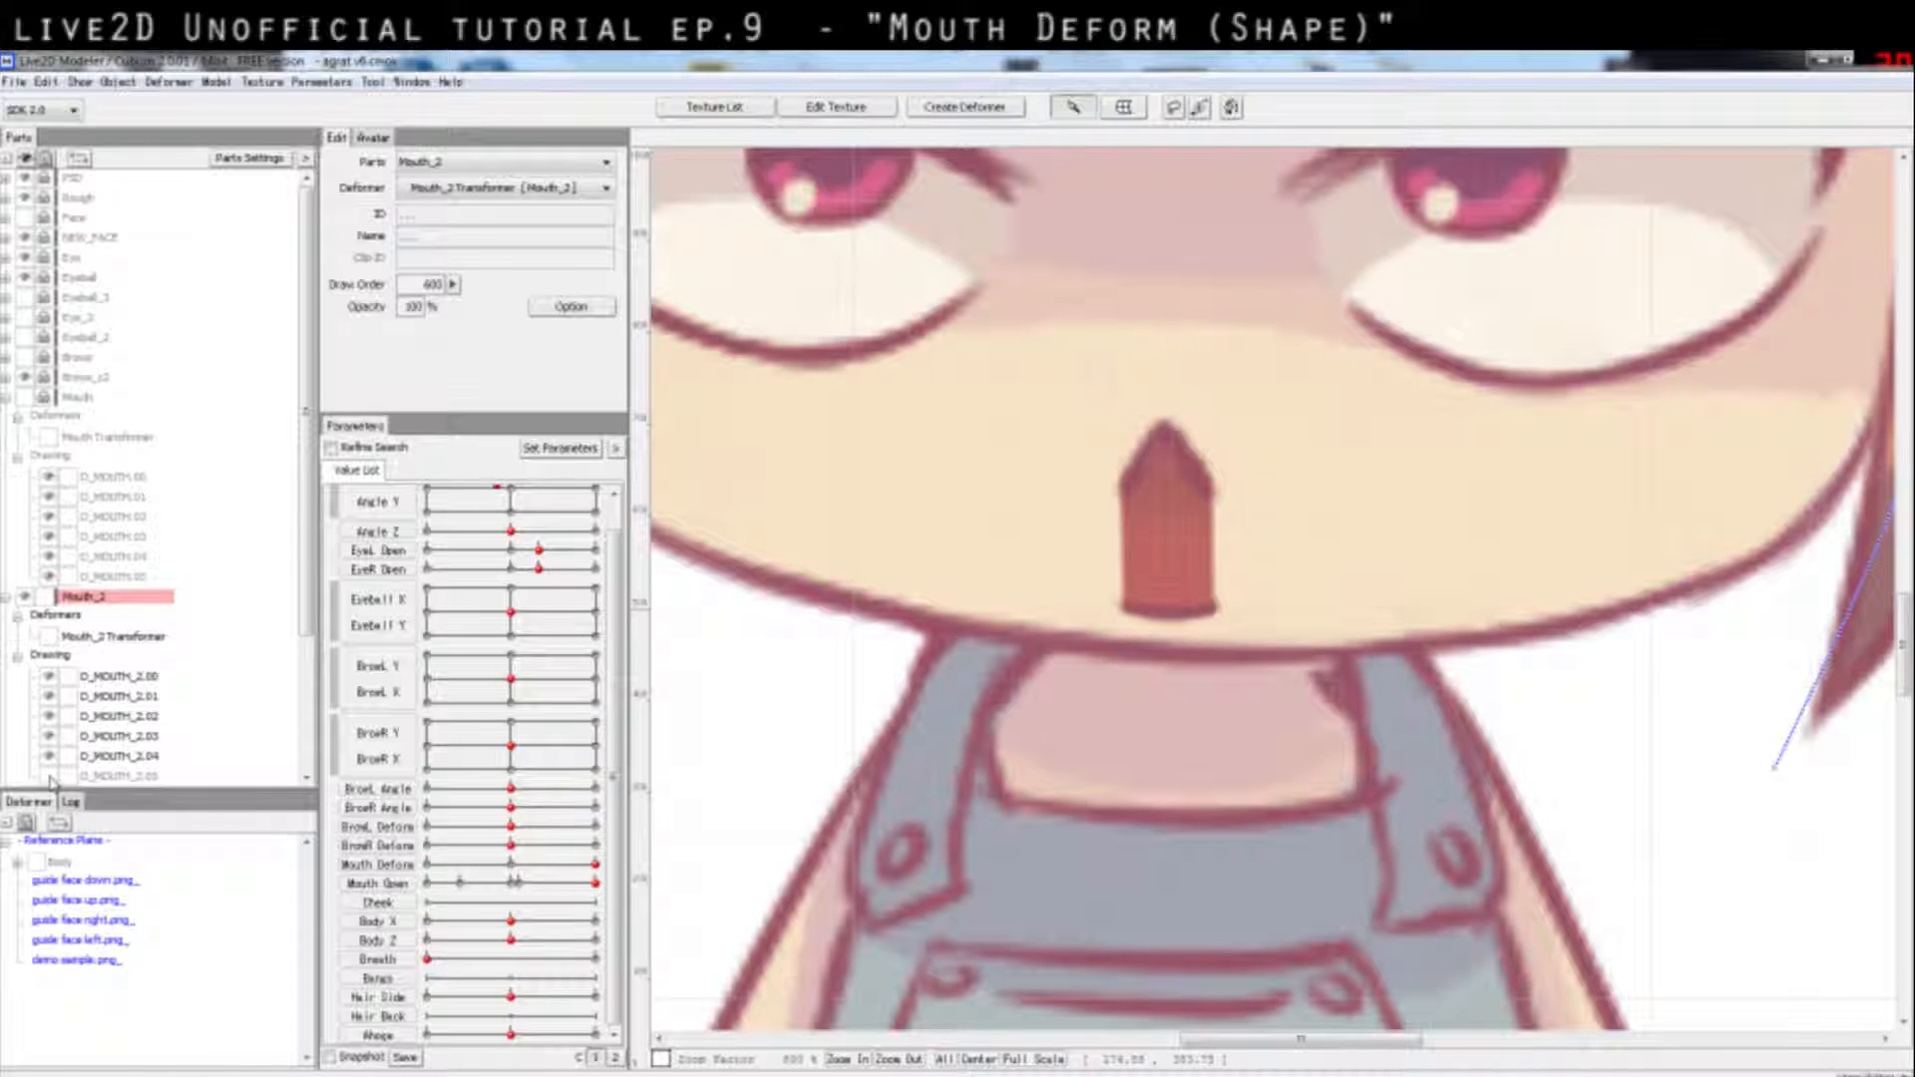
click(118, 676)
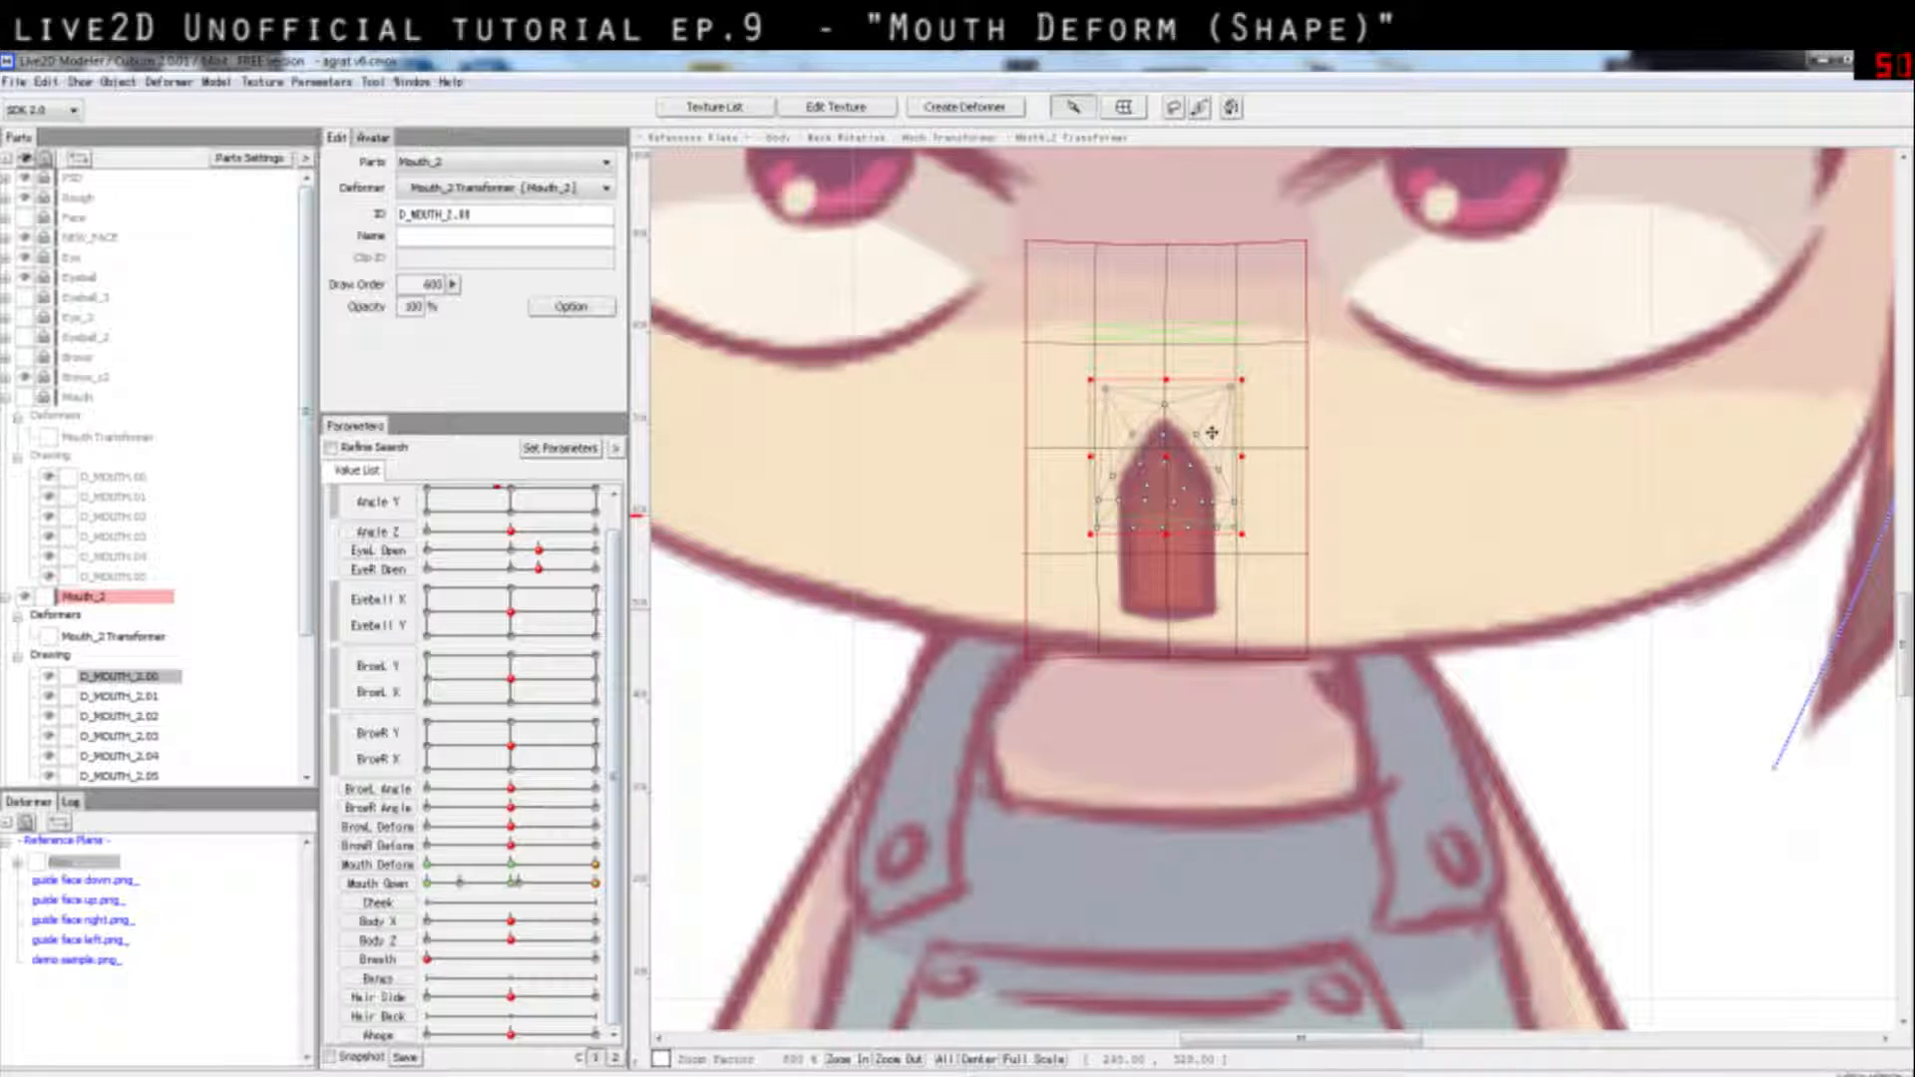
click(49, 719)
click(50, 757)
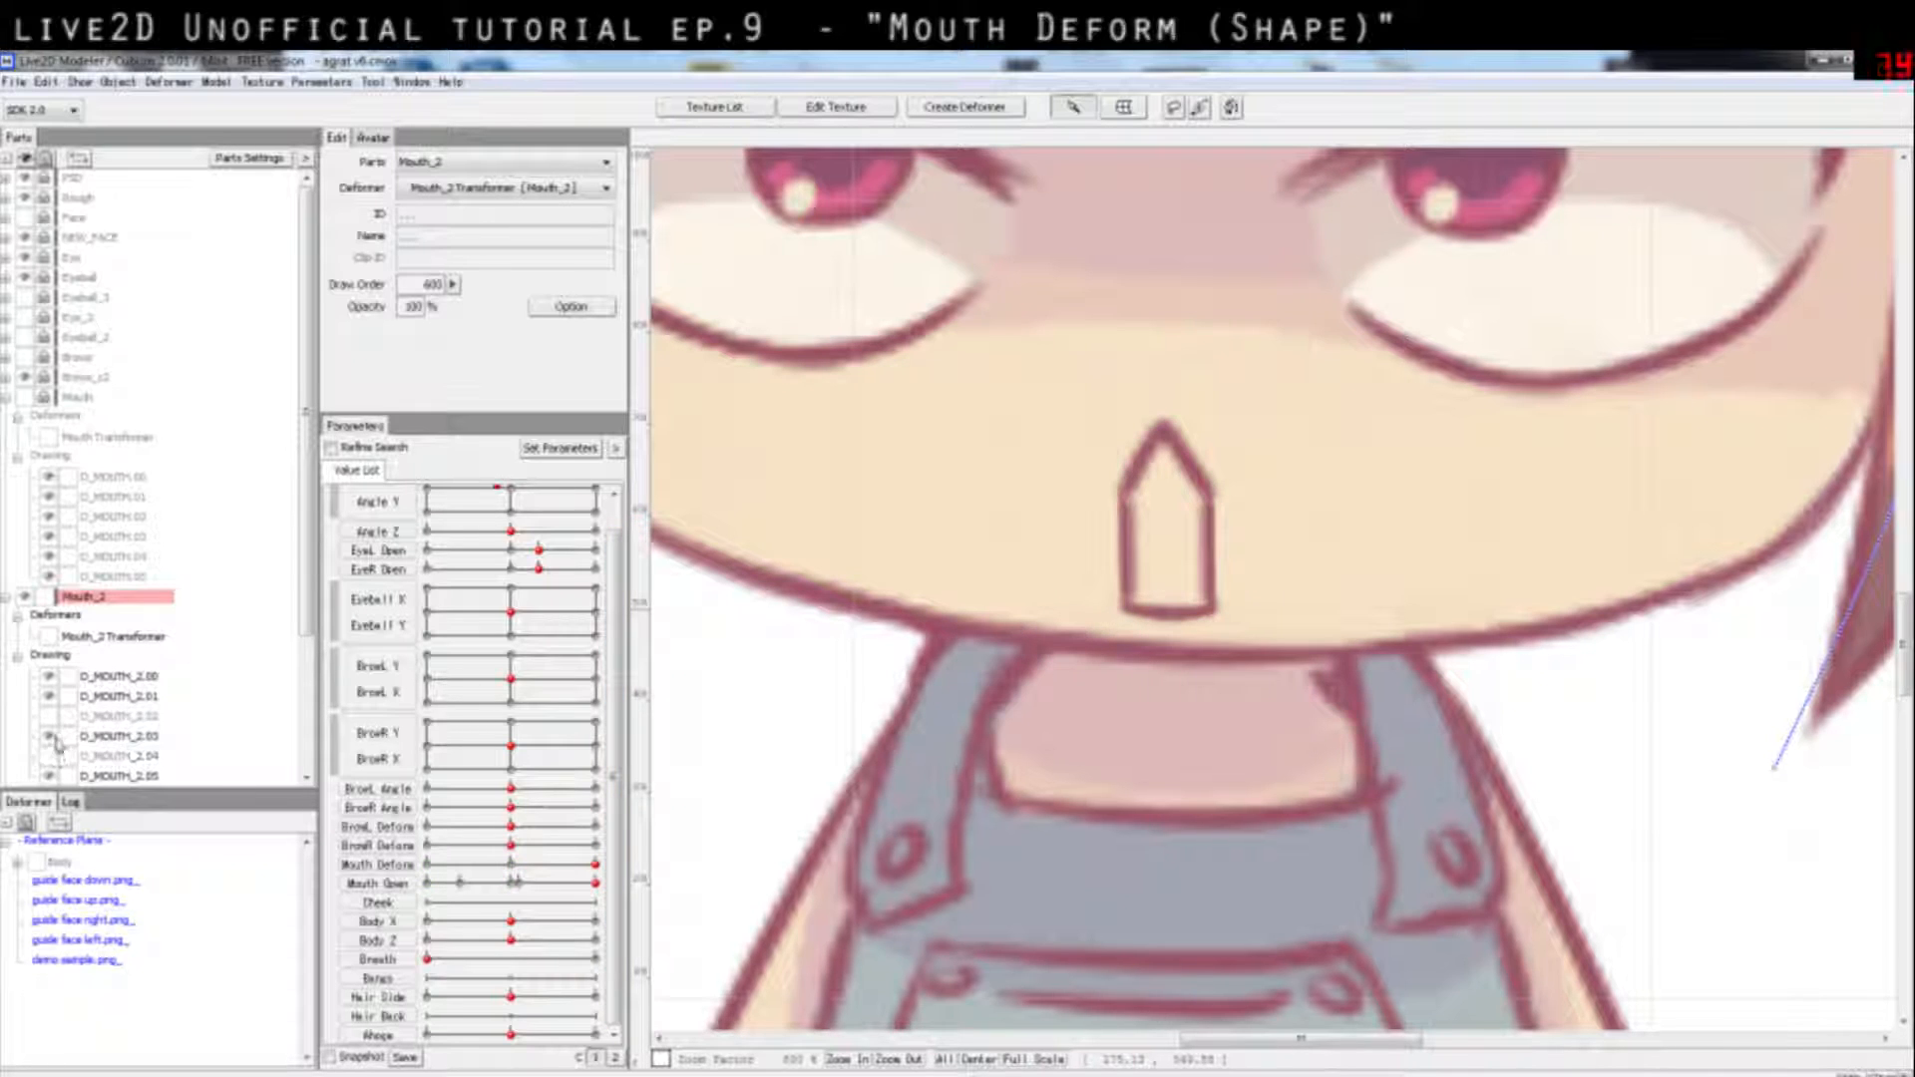
click(62, 736)
click(51, 737)
click(50, 777)
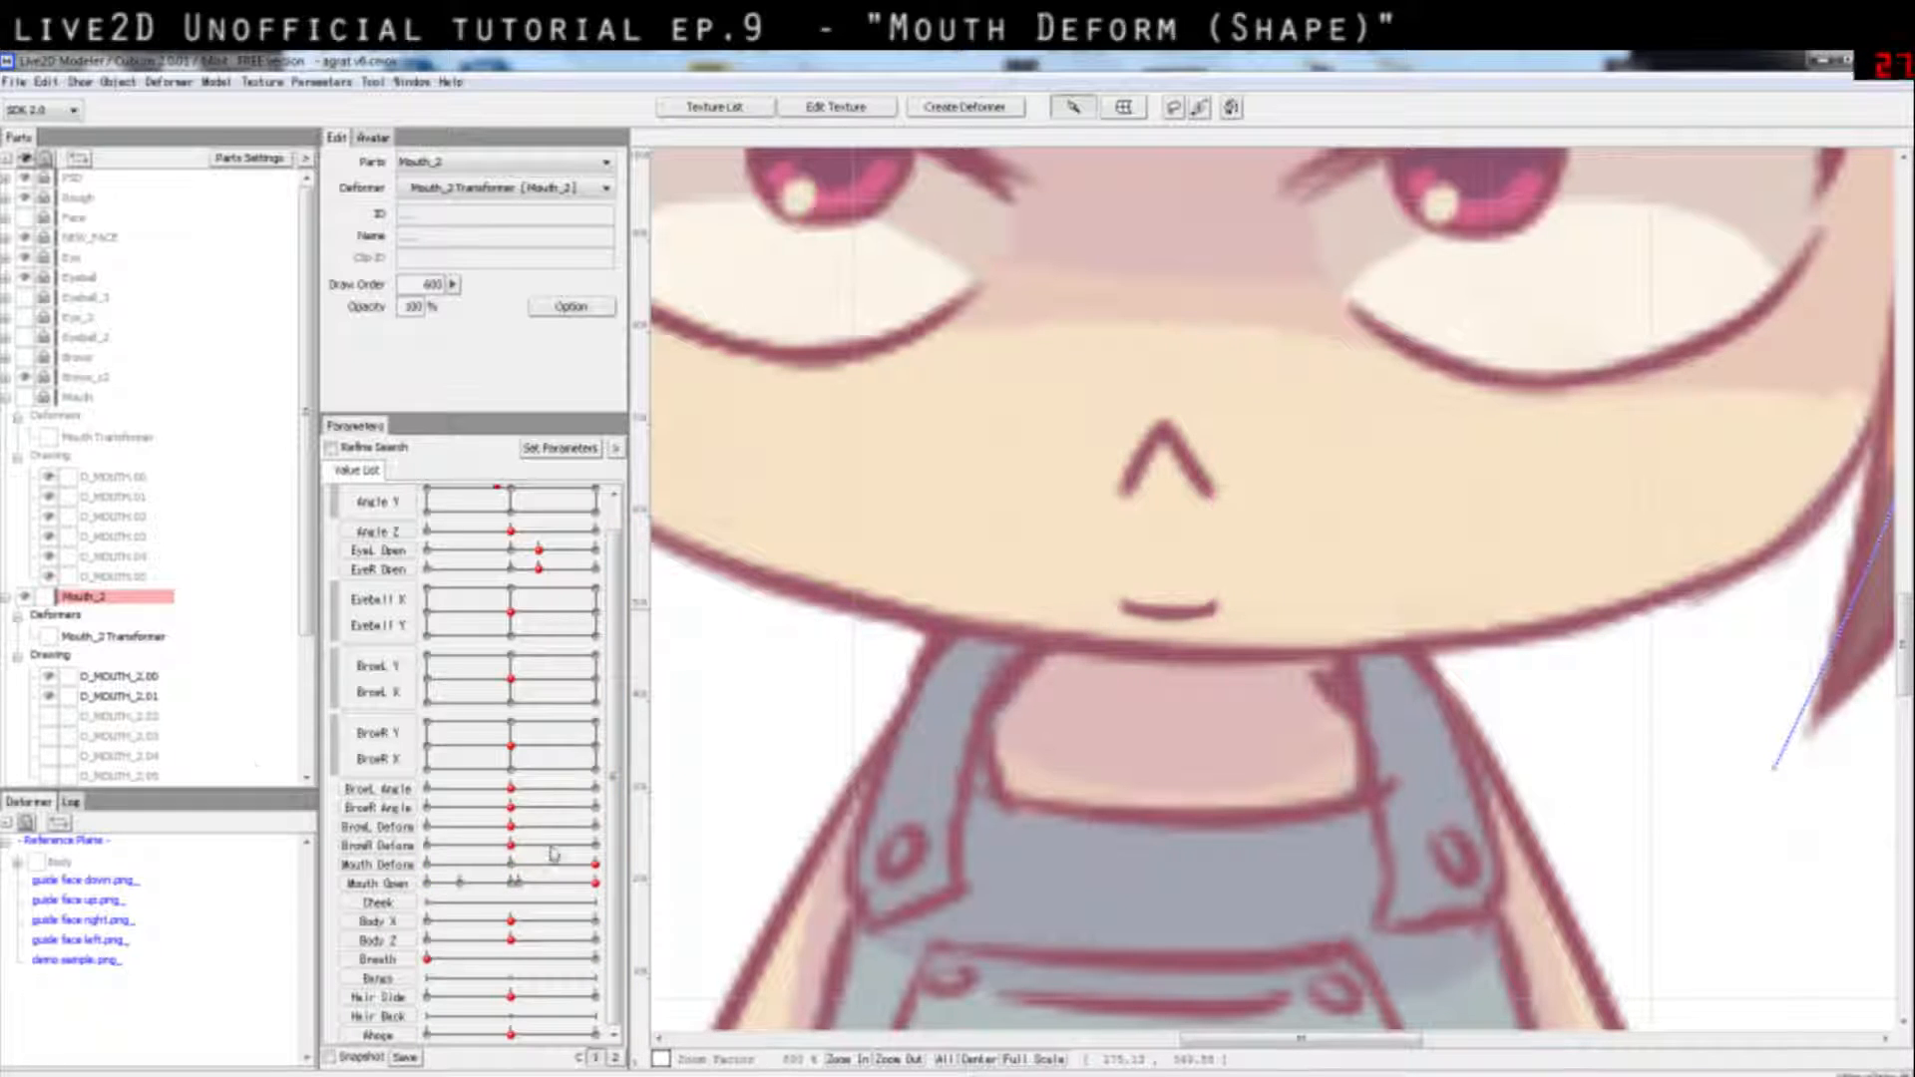
Step: Widen D_MOUTH_2.00 symmetrically to about the deformer's width at Mouth Deform 1.00 and Mouth Open 1.00
click(594, 864)
click(102, 675)
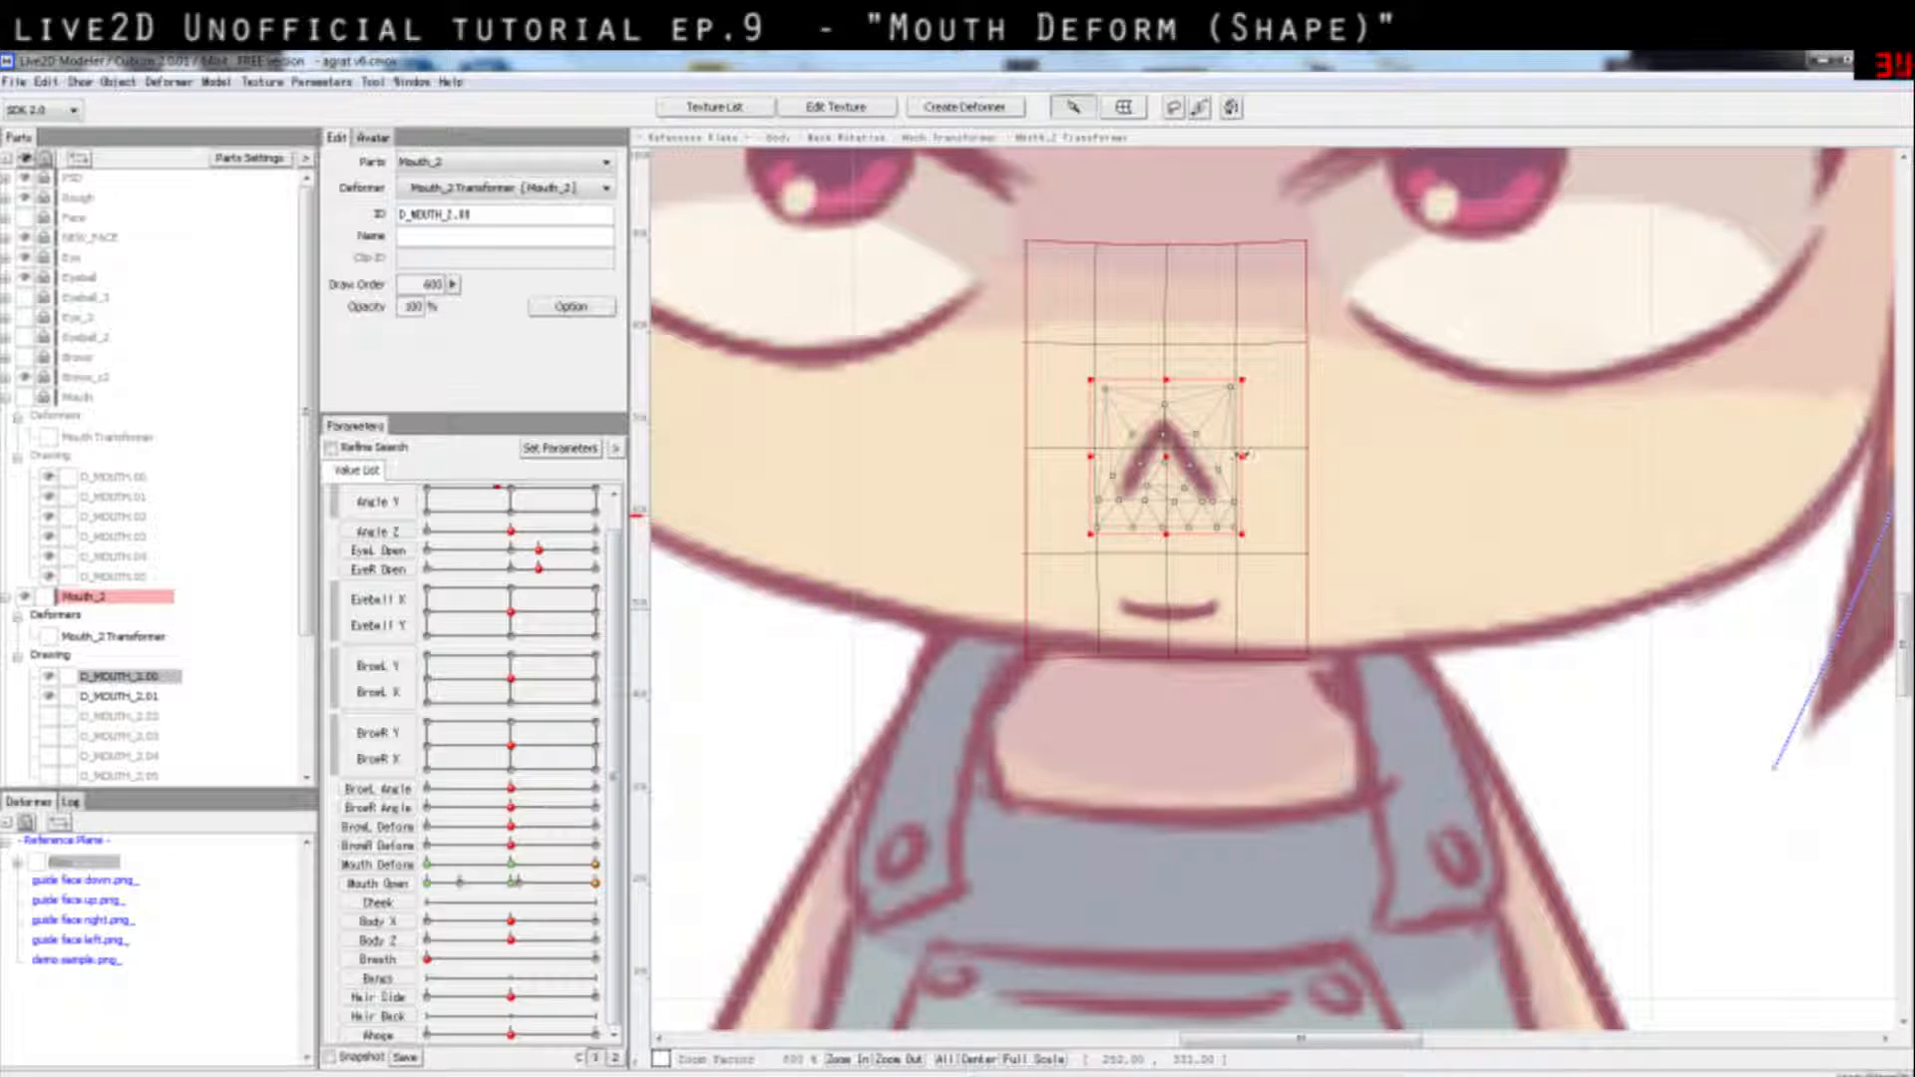
drag(1244, 455, 1328, 466)
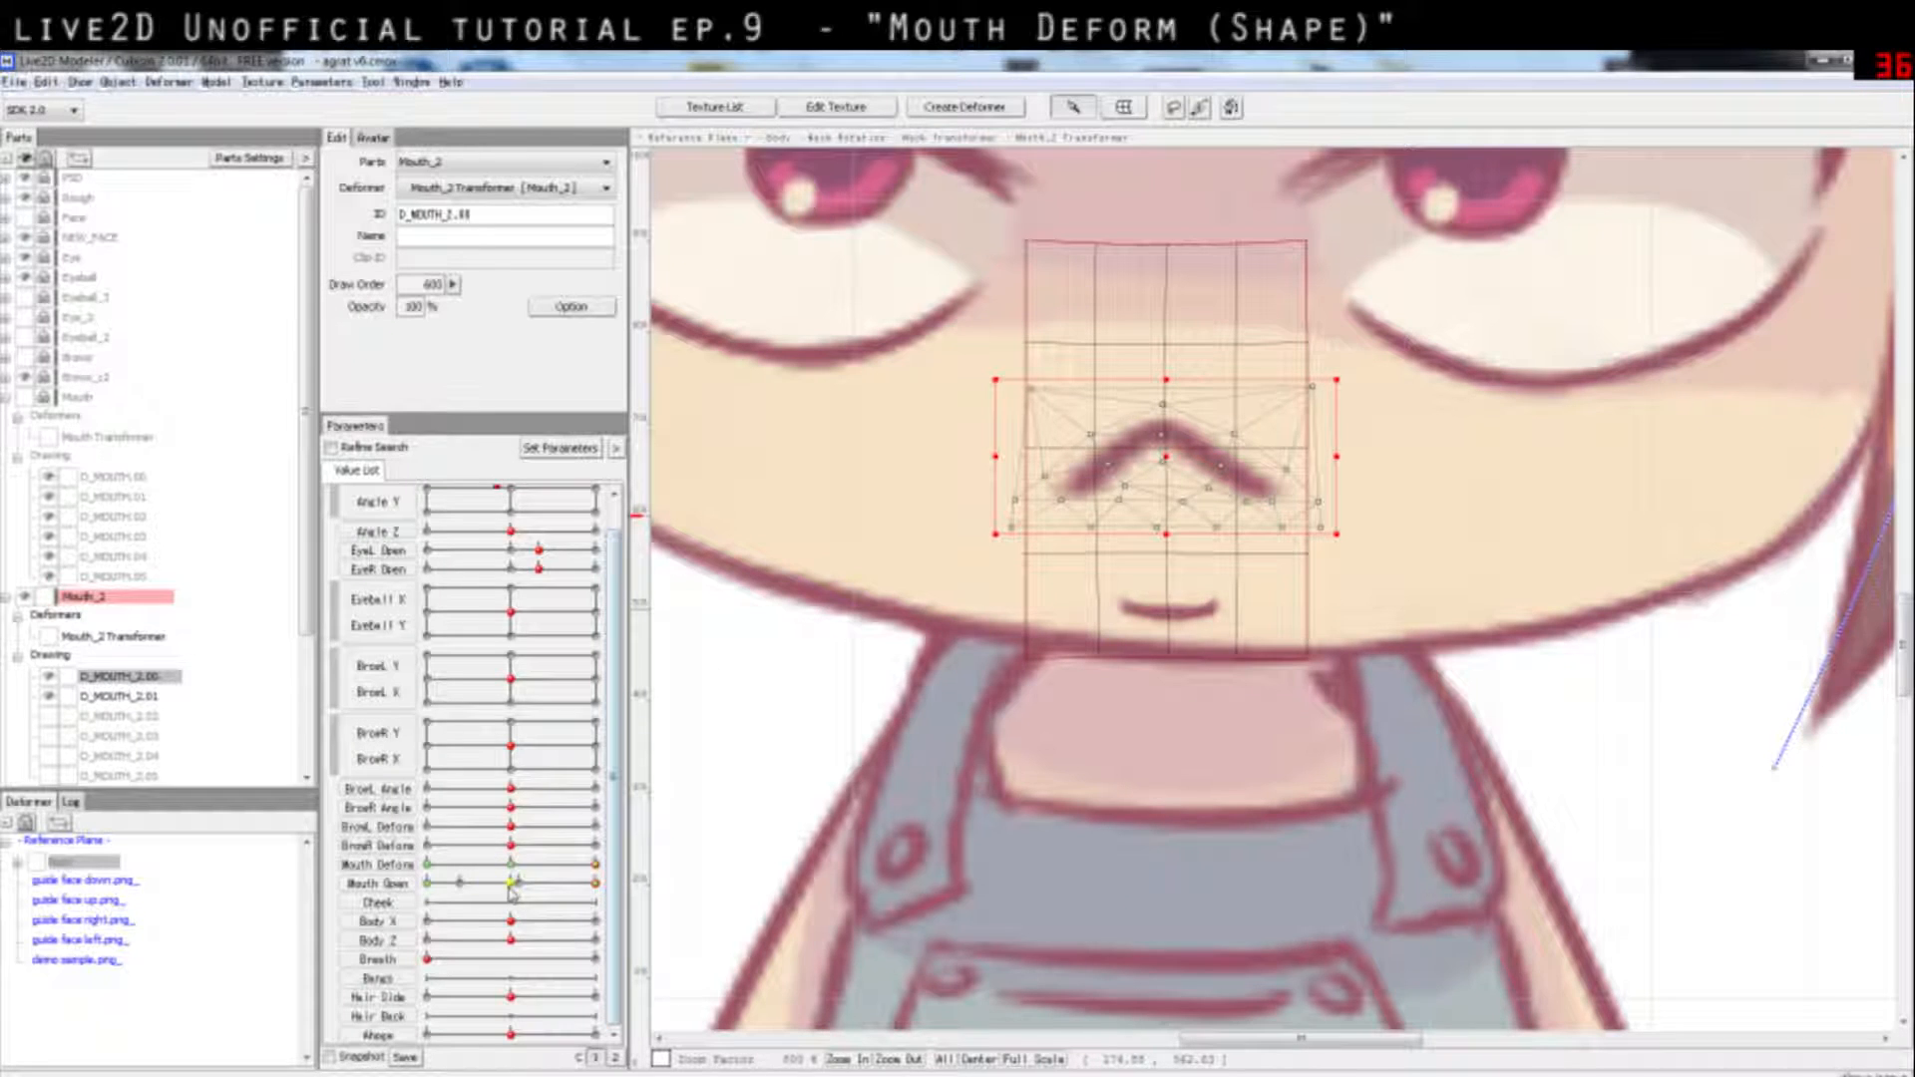
drag(512, 884, 606, 893)
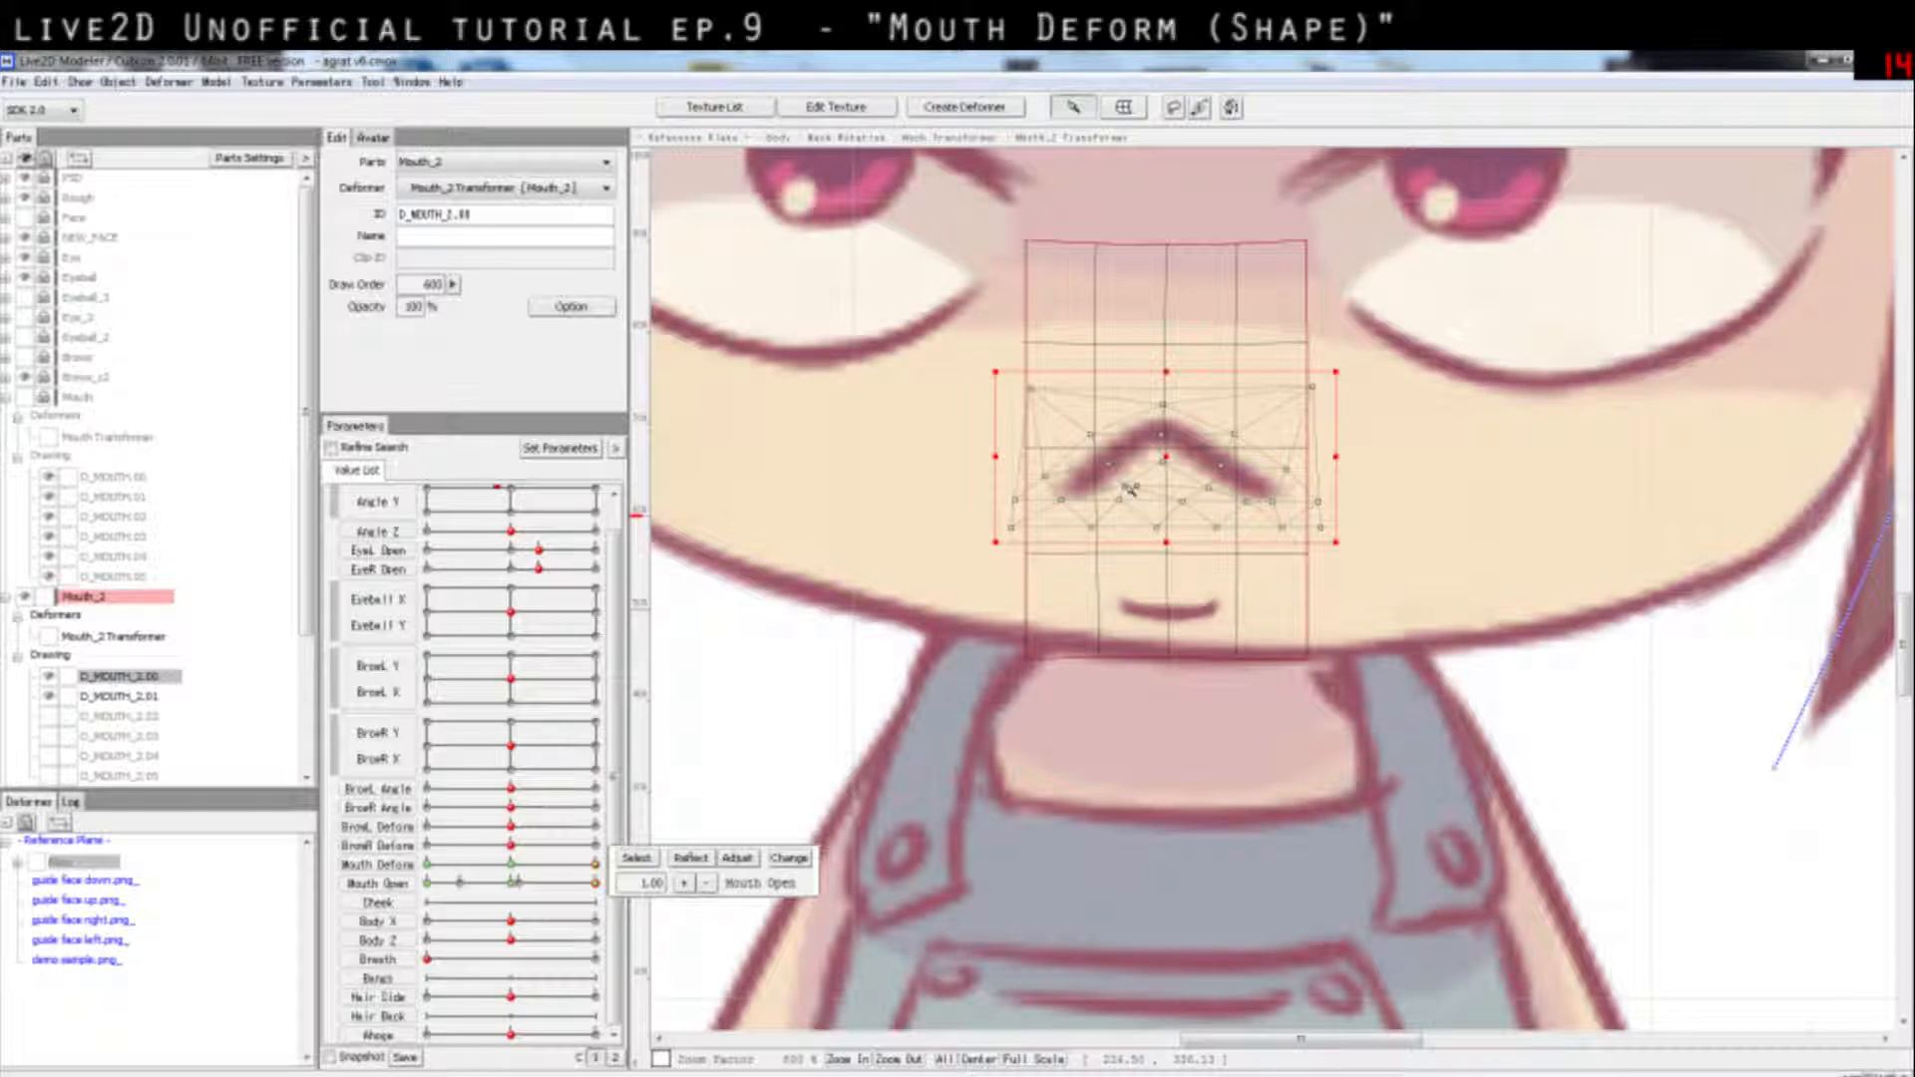
Step: Nudge the mesh points along the upper lip of D_MOUTH_2.00 to straighten its two slopes, and check the line unselected
drag(1125, 486, 1114, 477)
click(1160, 458)
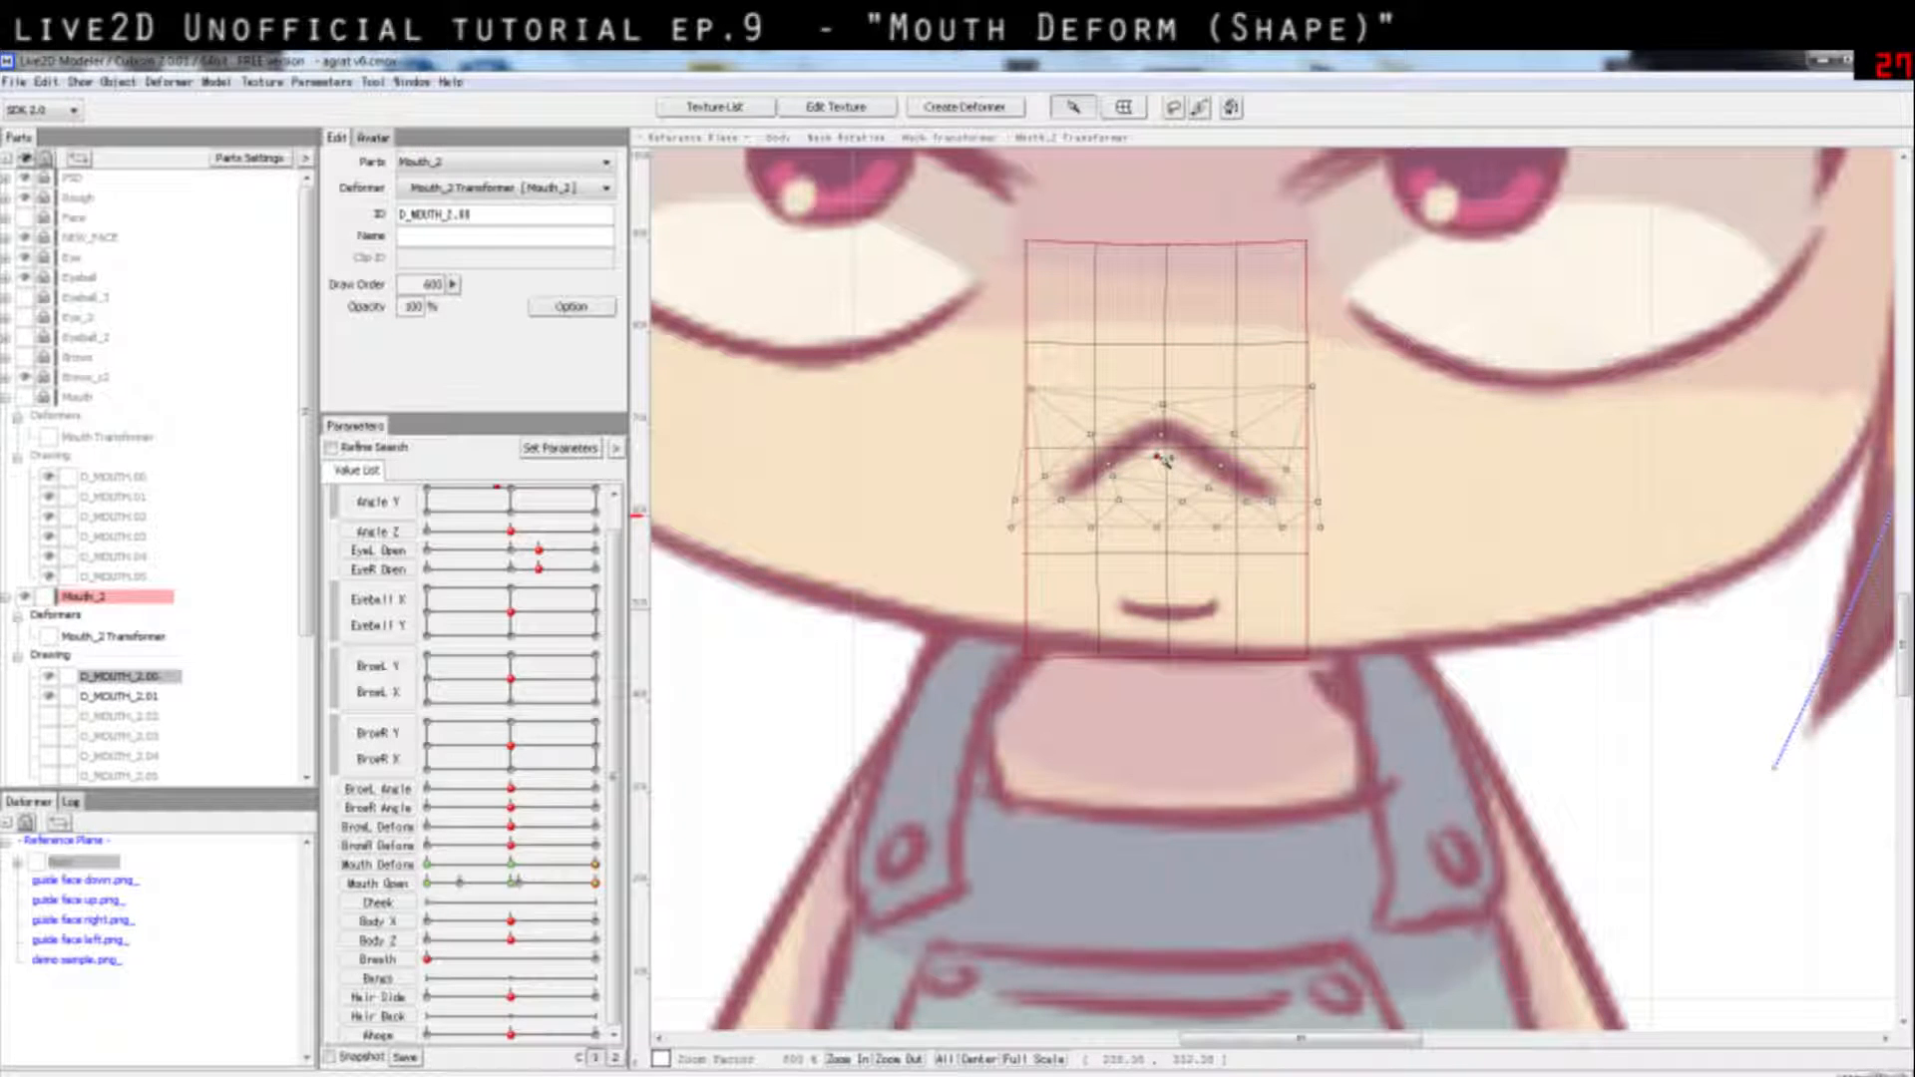
drag(1208, 488, 1255, 499)
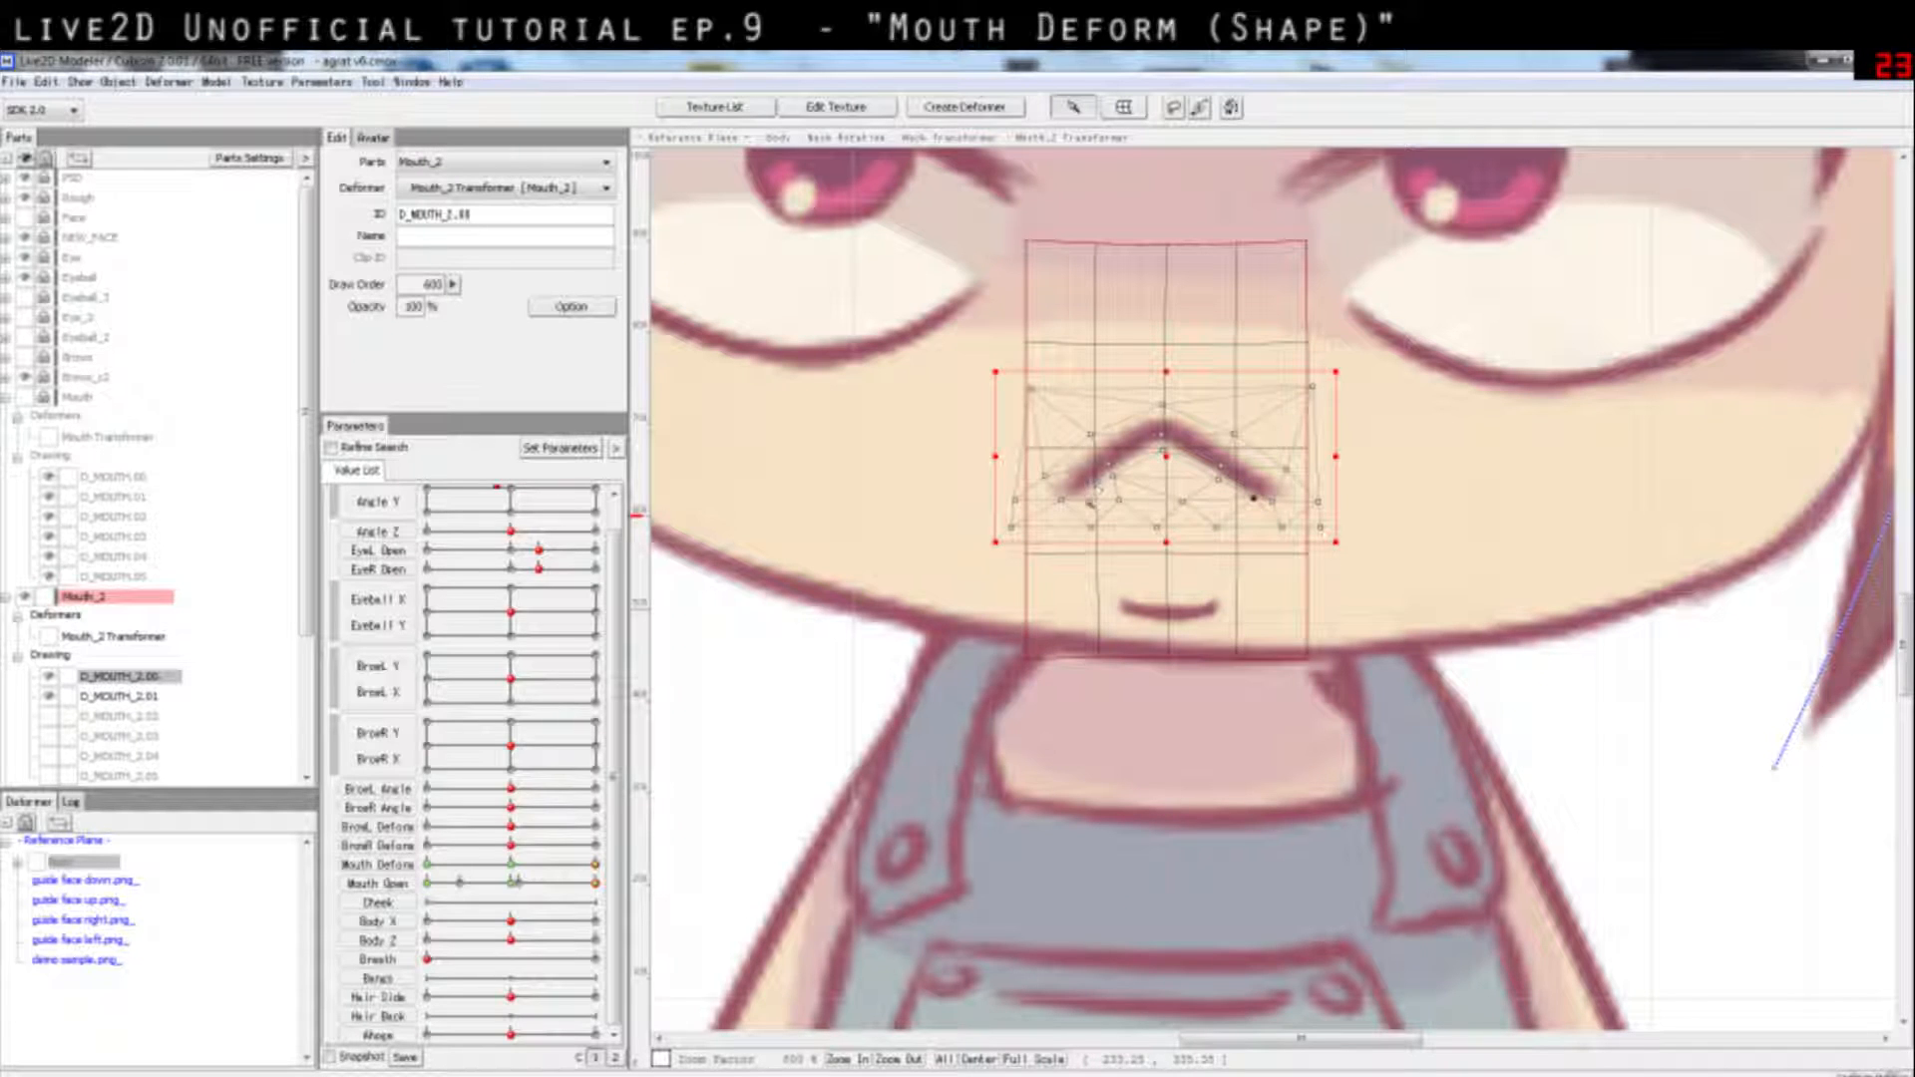
drag(1121, 503, 1100, 440)
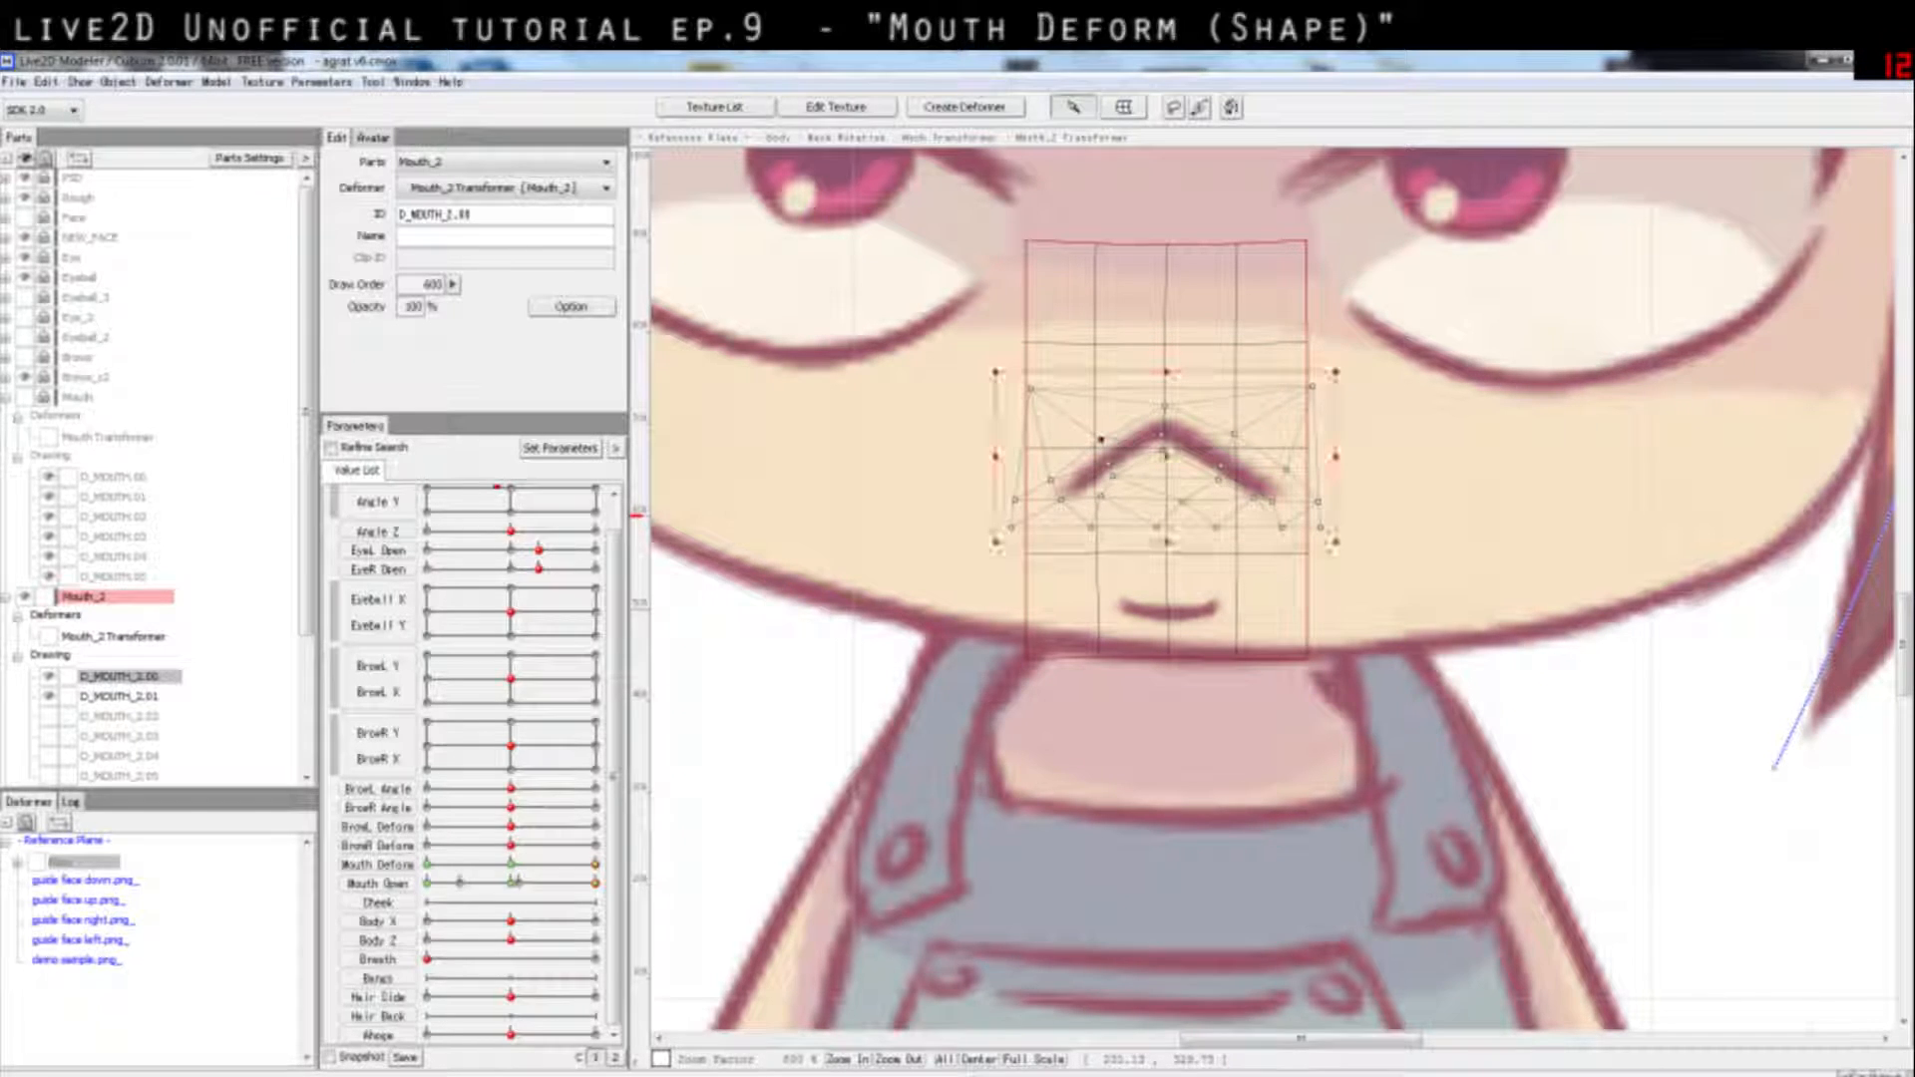
drag(1234, 435, 1169, 437)
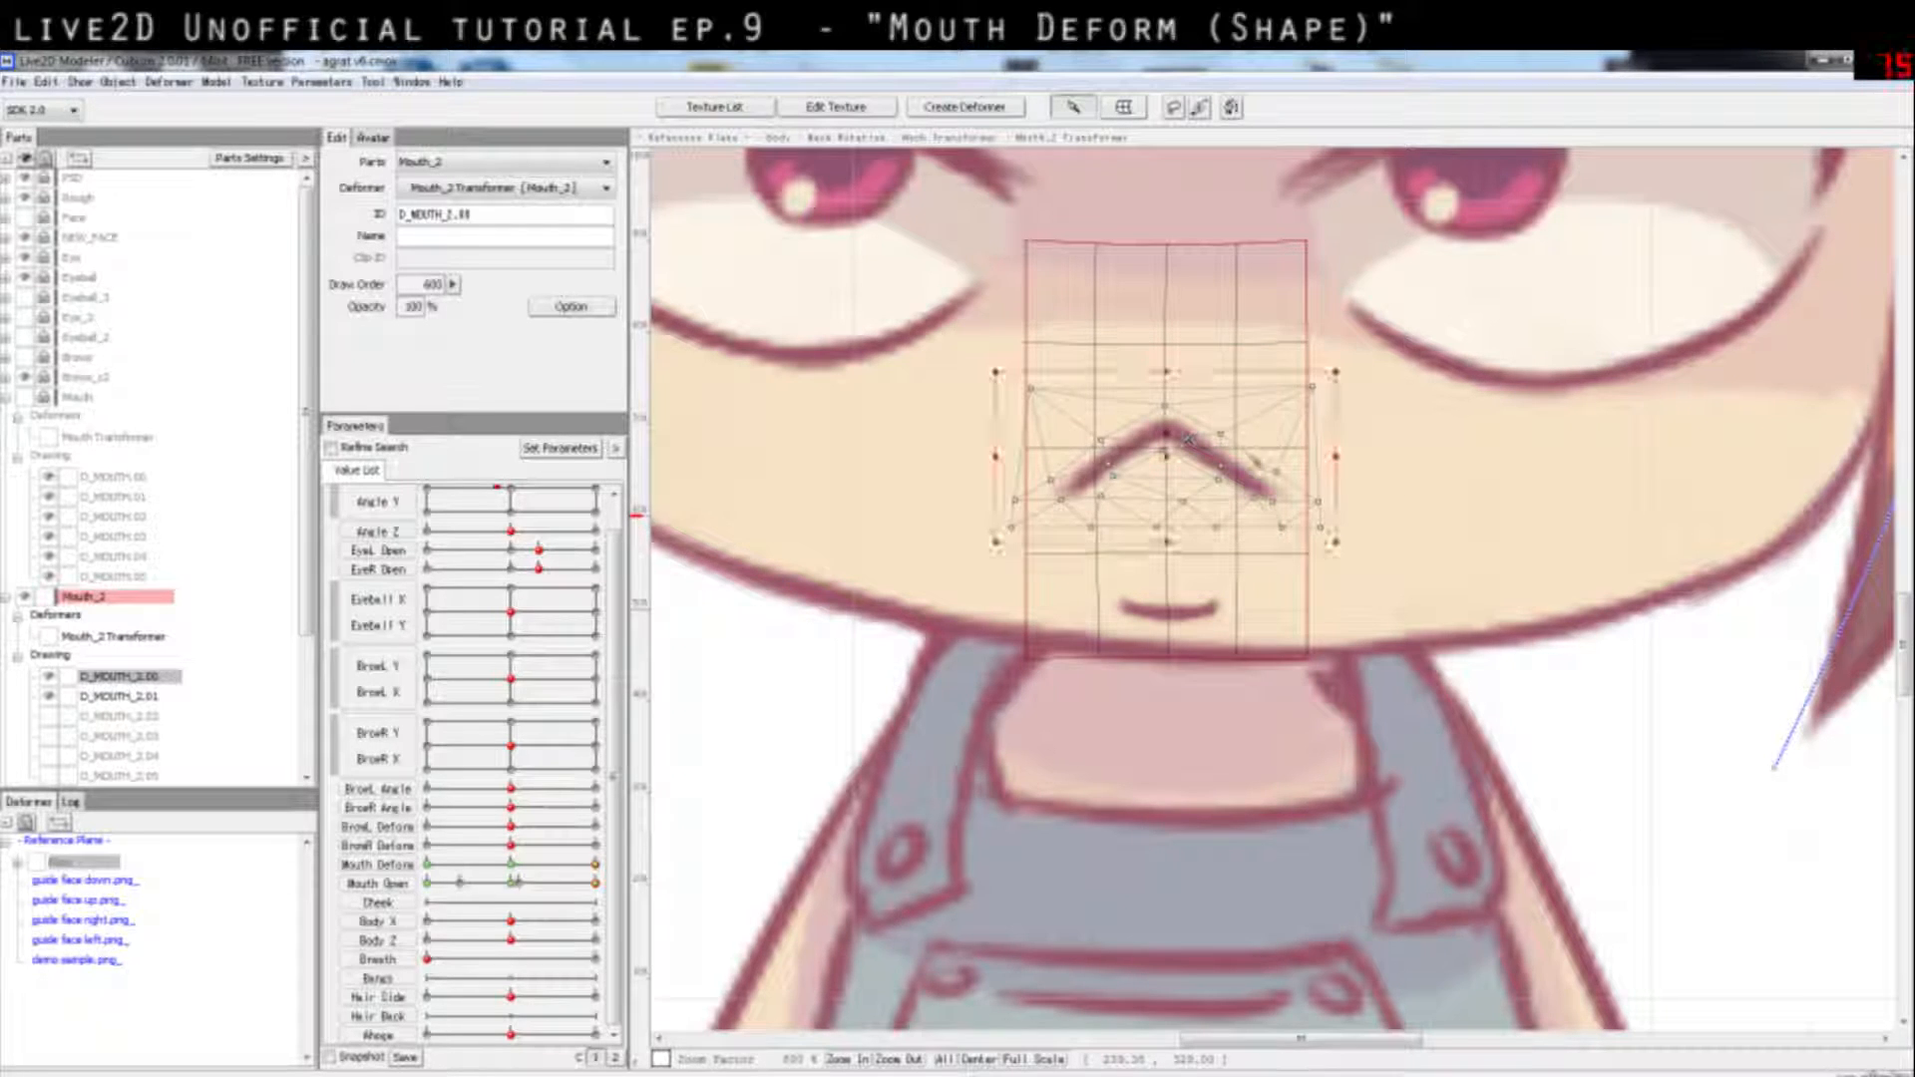
click(1428, 518)
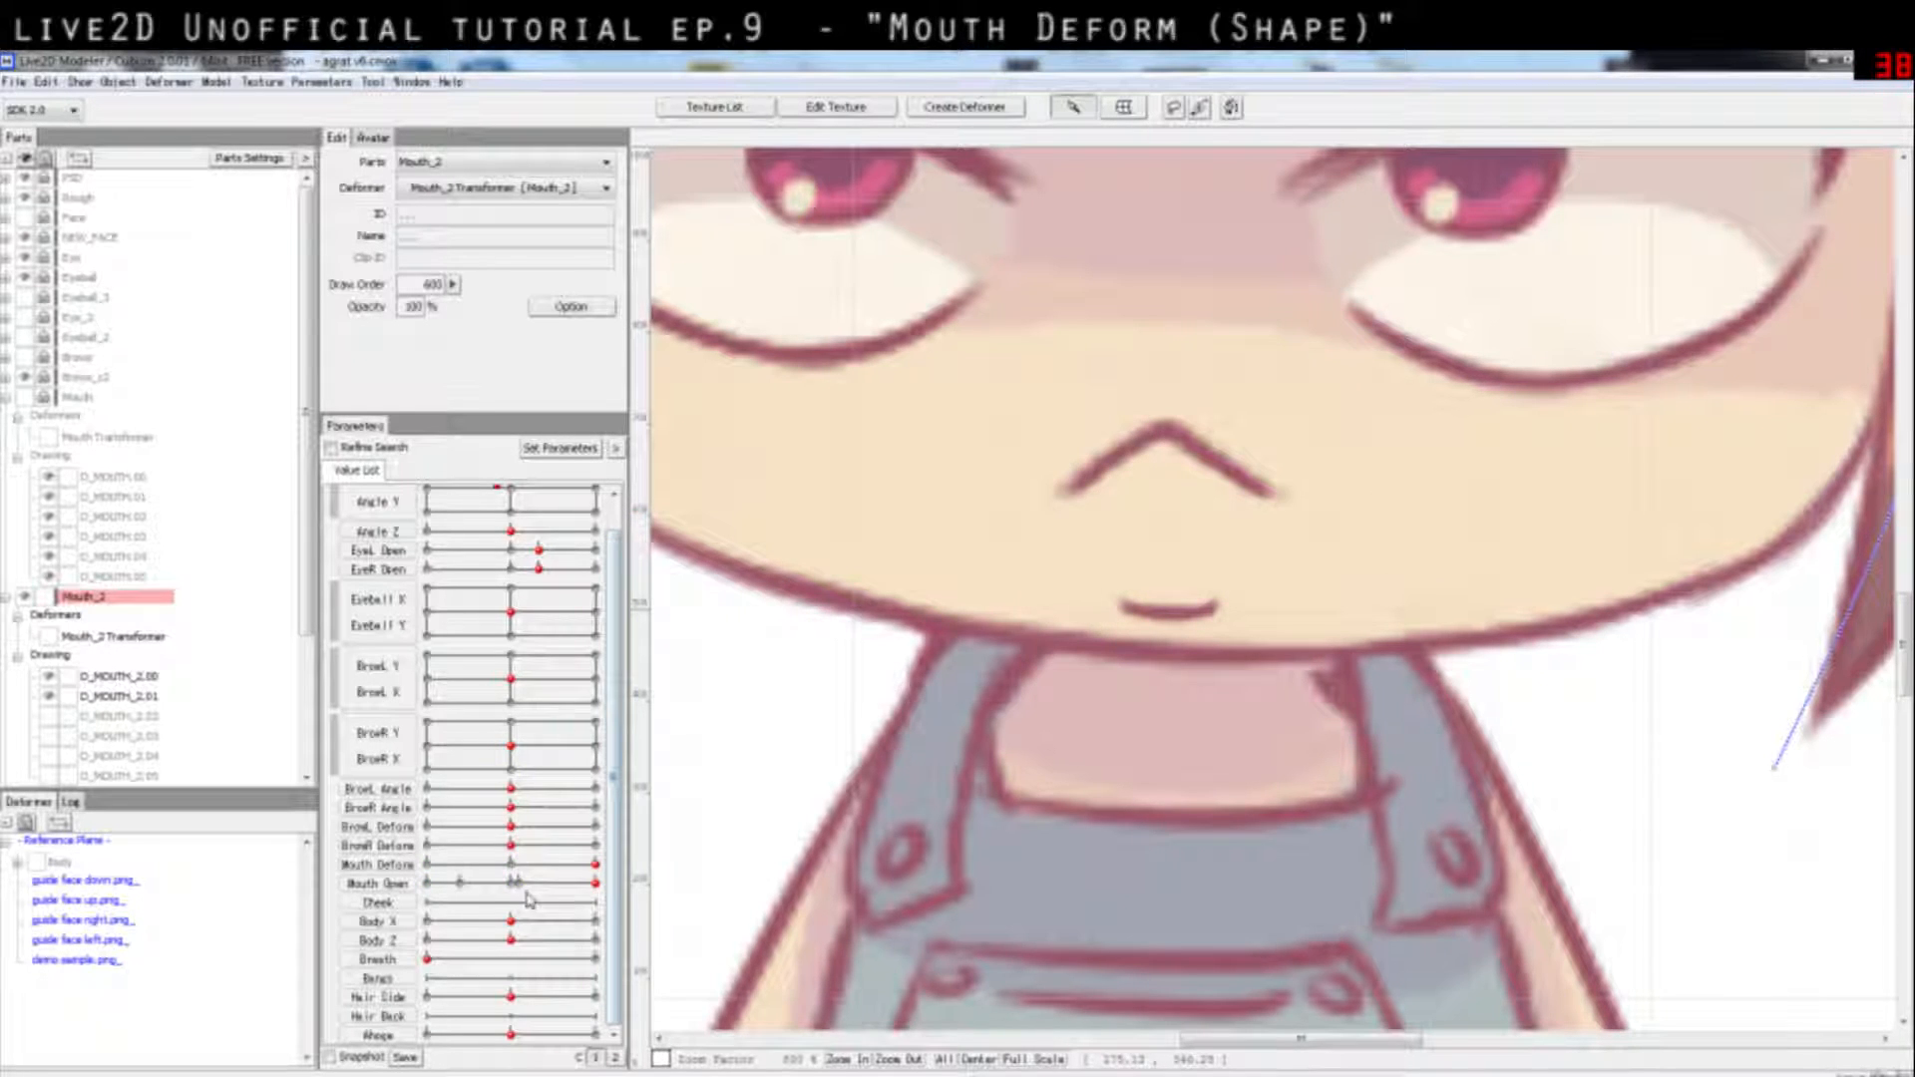
Step: Examine D_MOUTH_2.01 while sweeping Mouth Open between 1.00 and 0.00 at Mouth Deform 1.00, and deselect it at 0.00
scroll(940, 796, down, 3)
scroll(913, 800, up, 1)
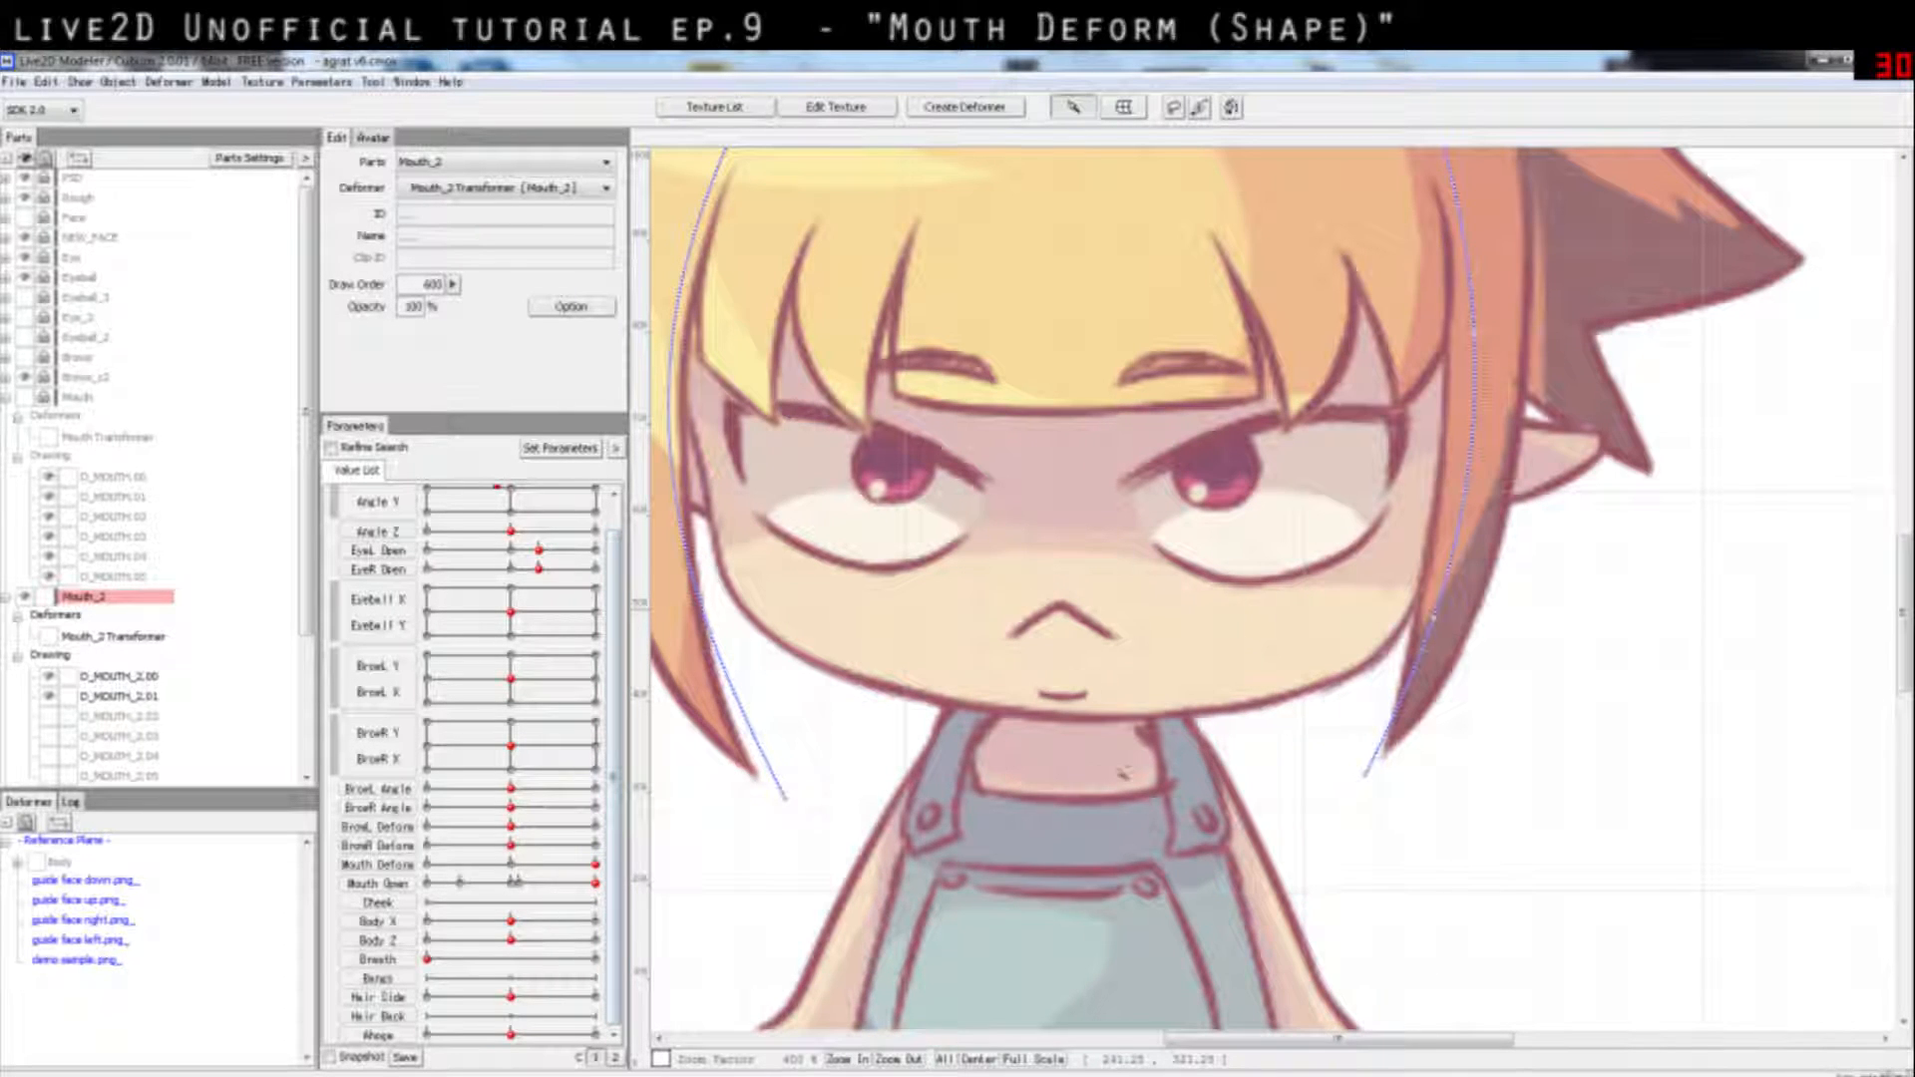
click(140, 696)
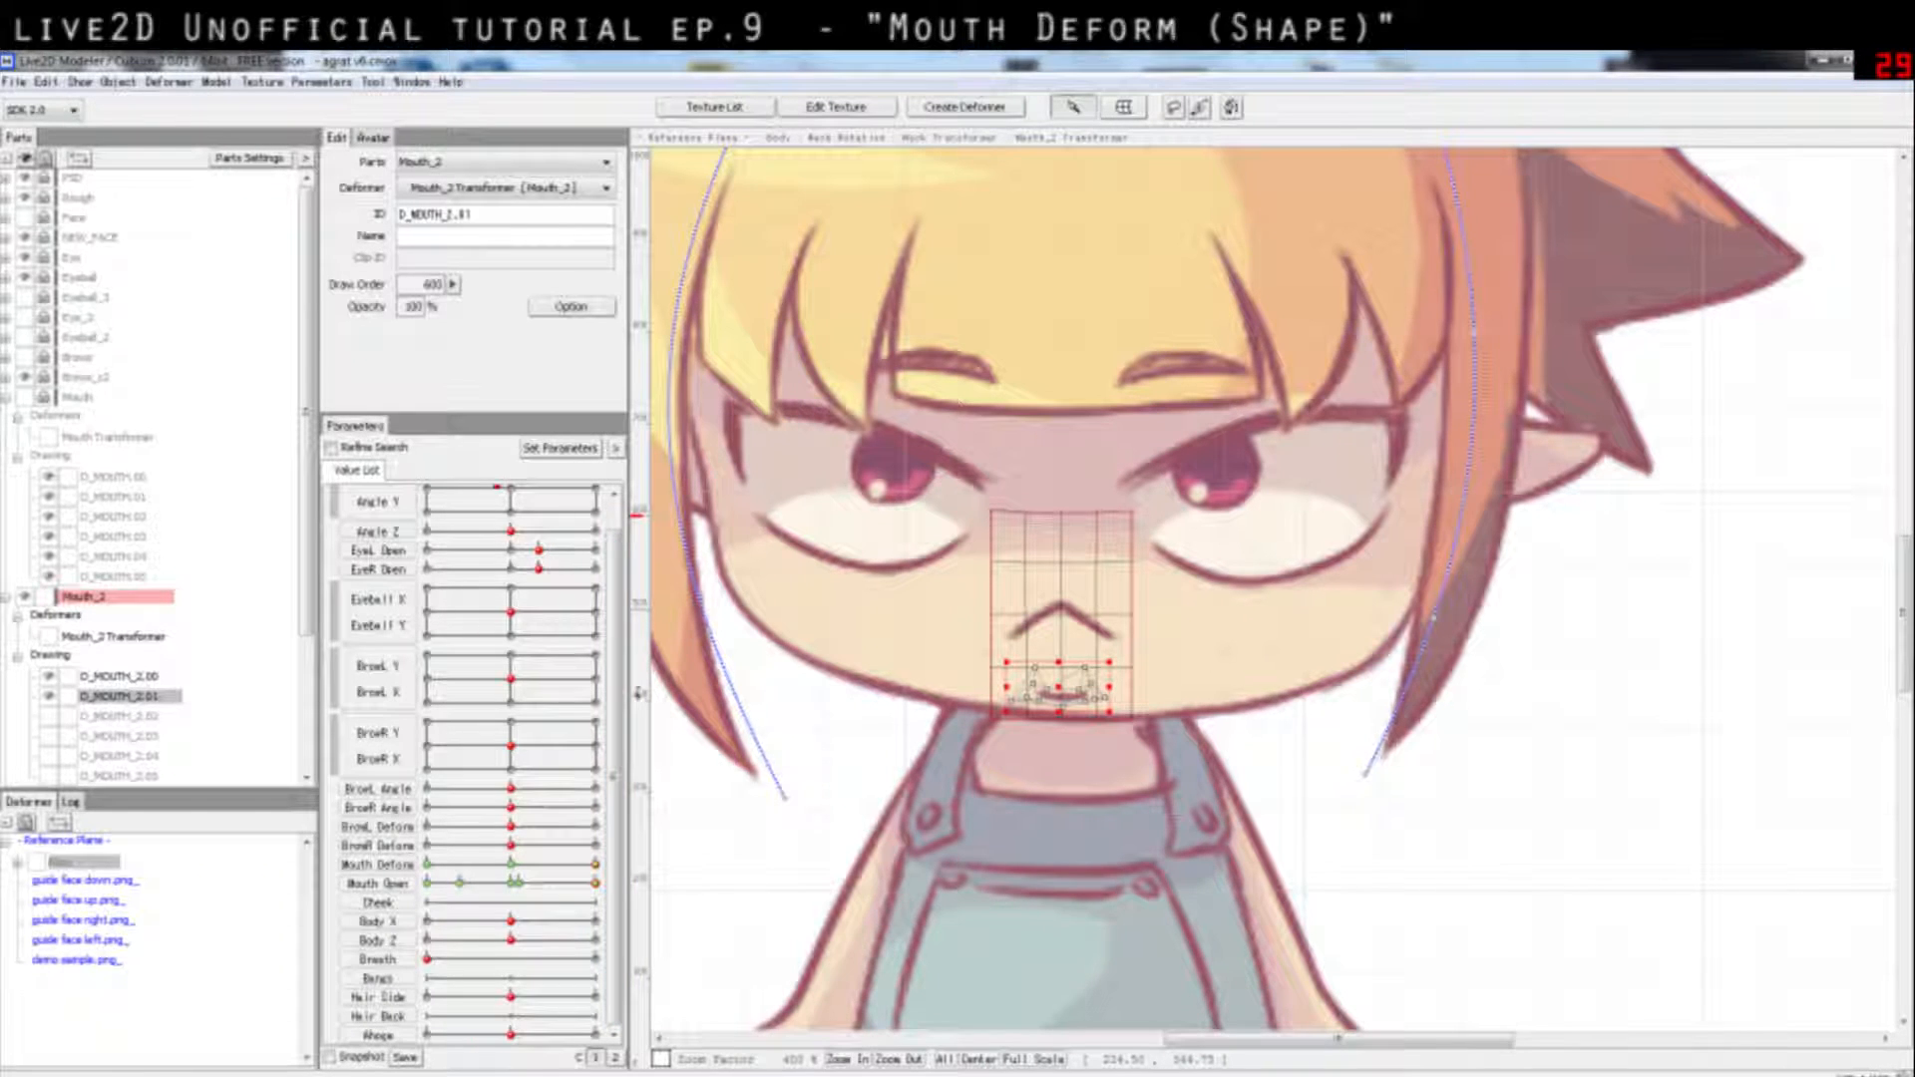
drag(509, 885, 429, 894)
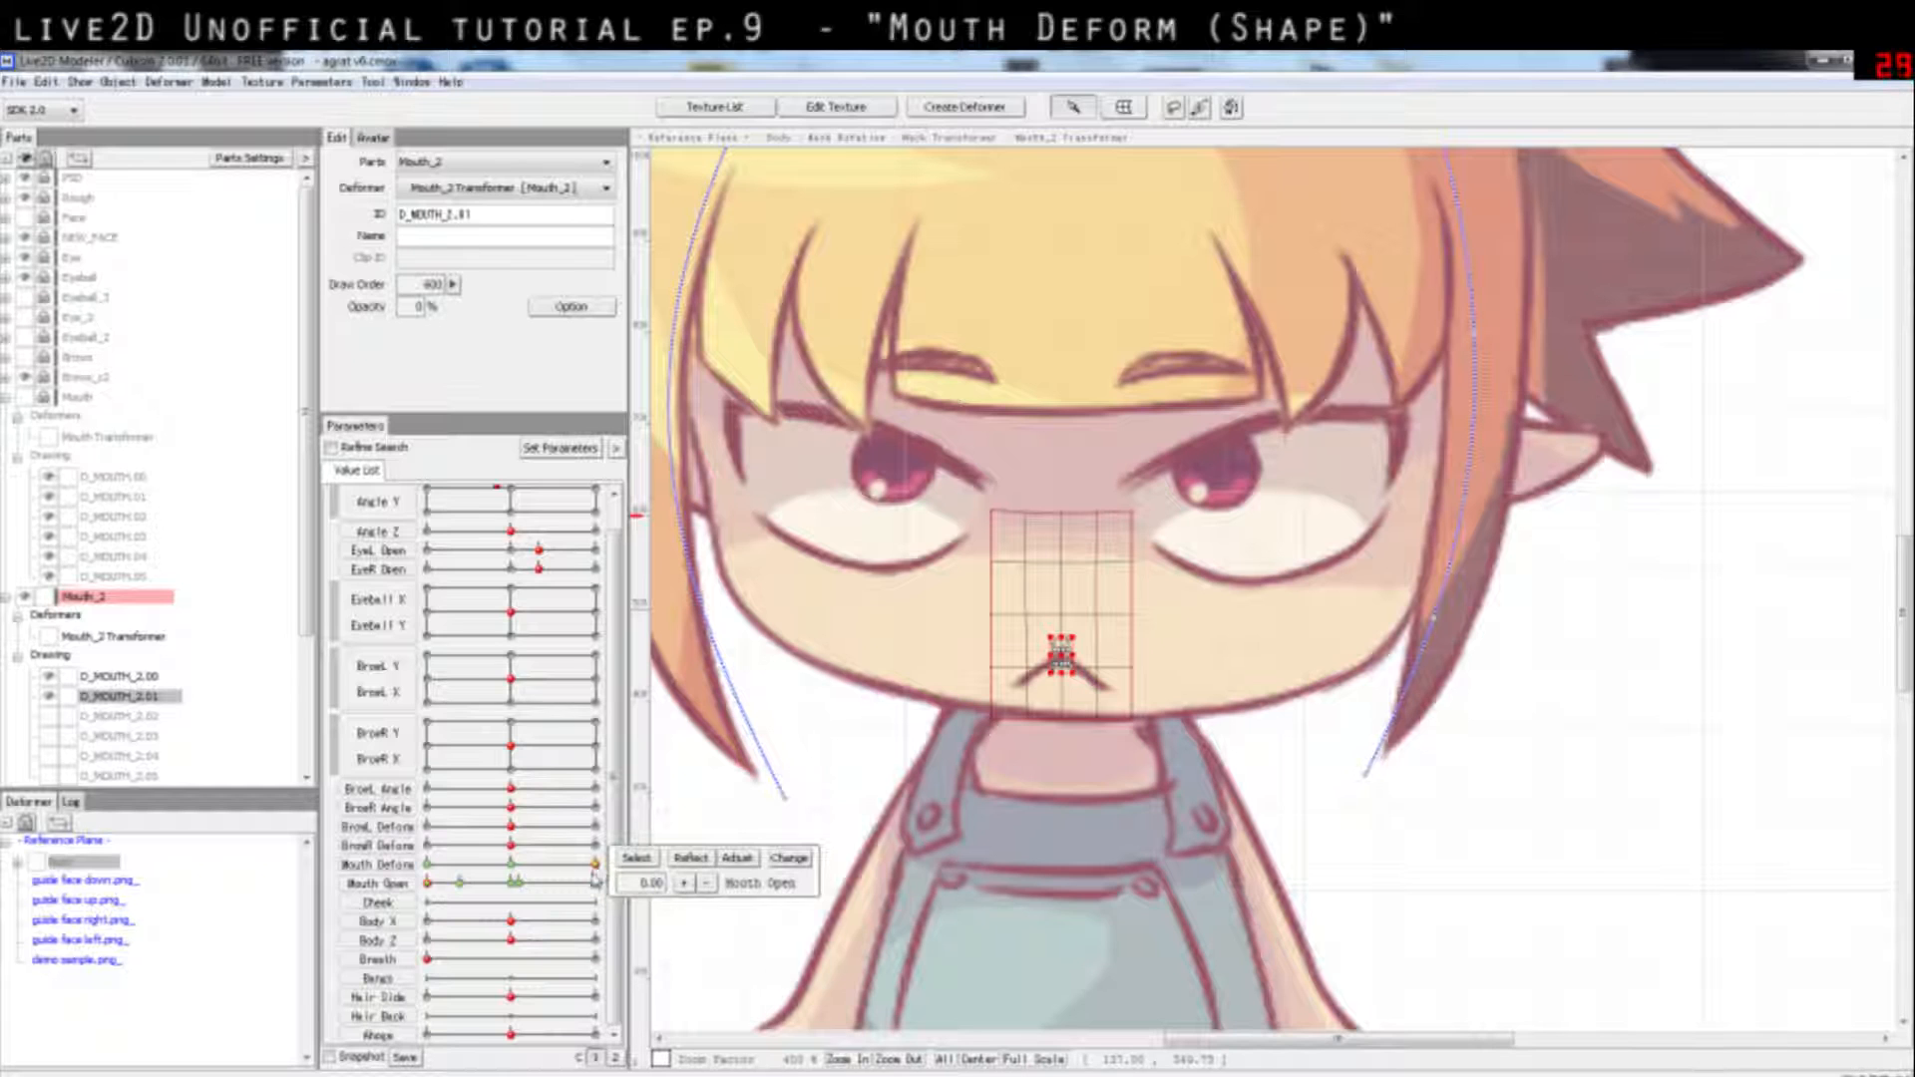
mouse_move(575, 891)
mouse_down()
mouse_move(473, 884)
mouse_move(595, 884)
mouse_up()
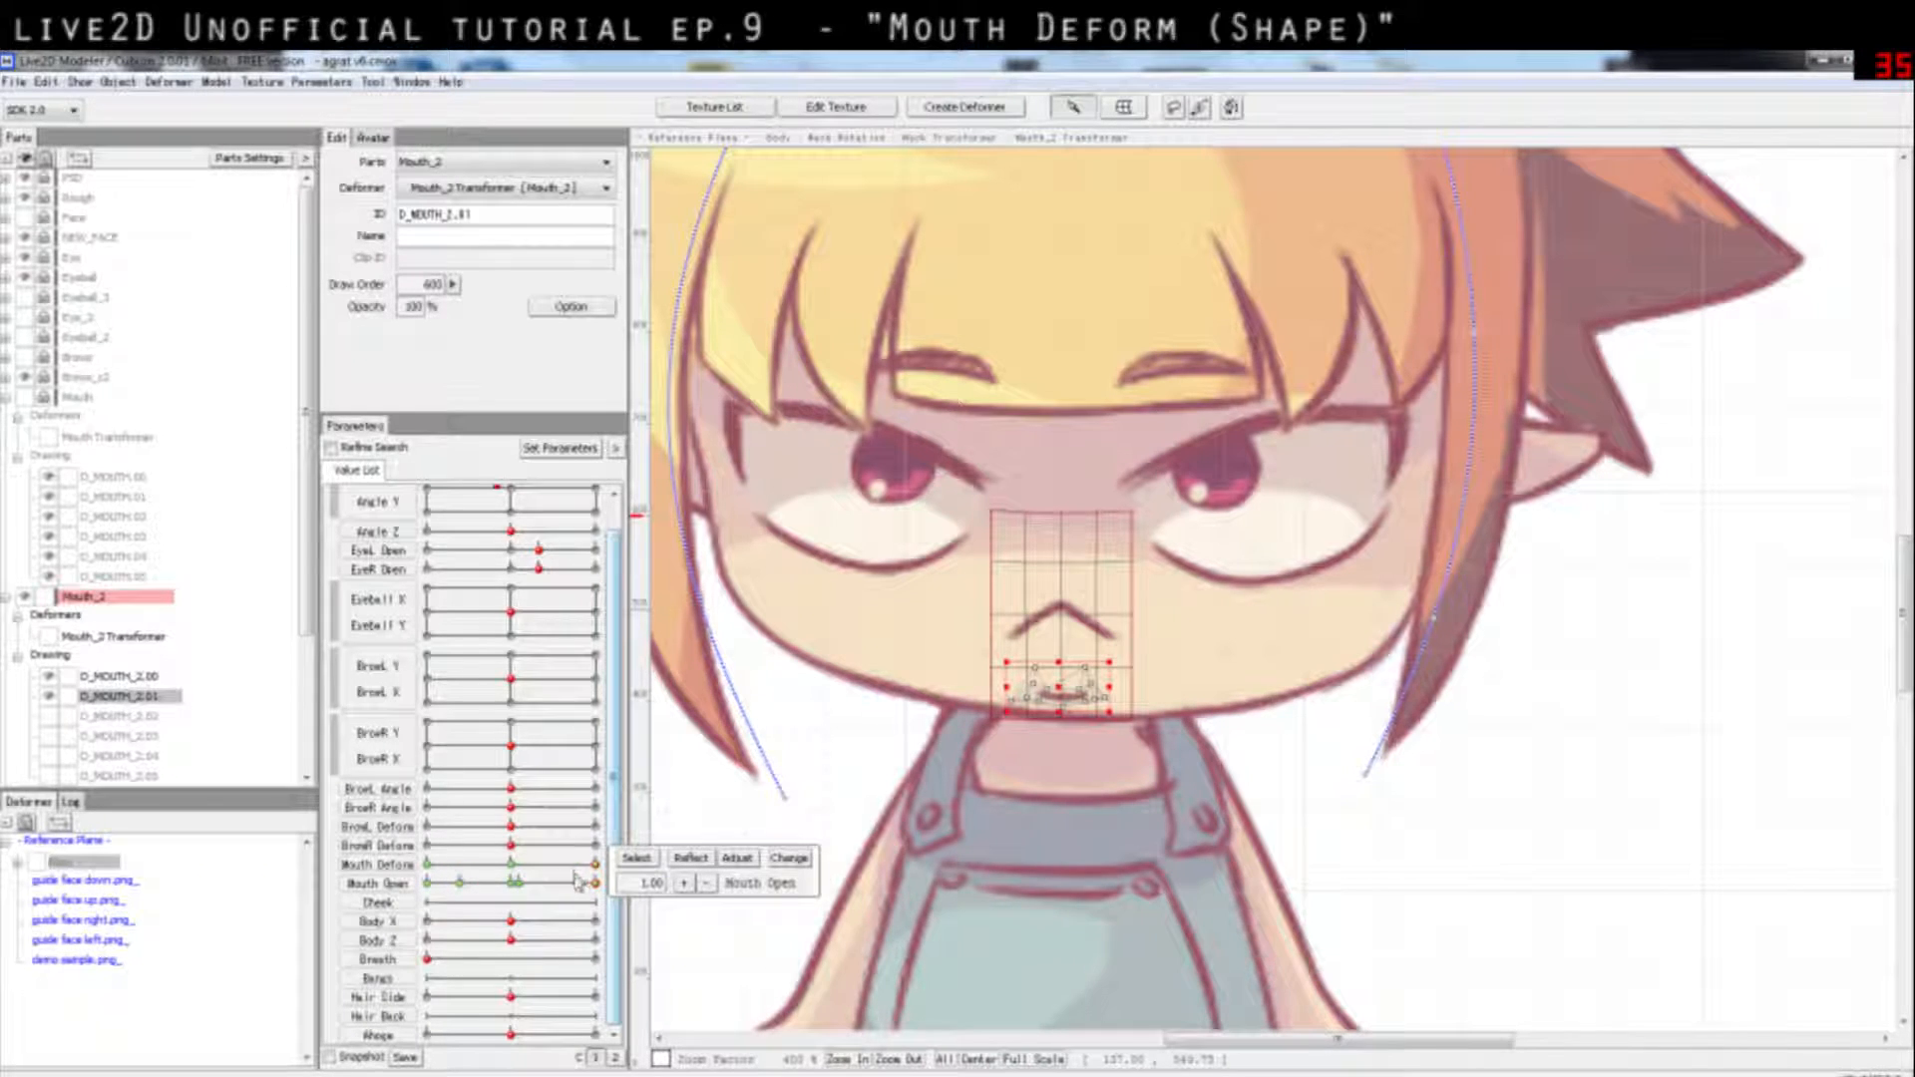
drag(596, 884, 407, 885)
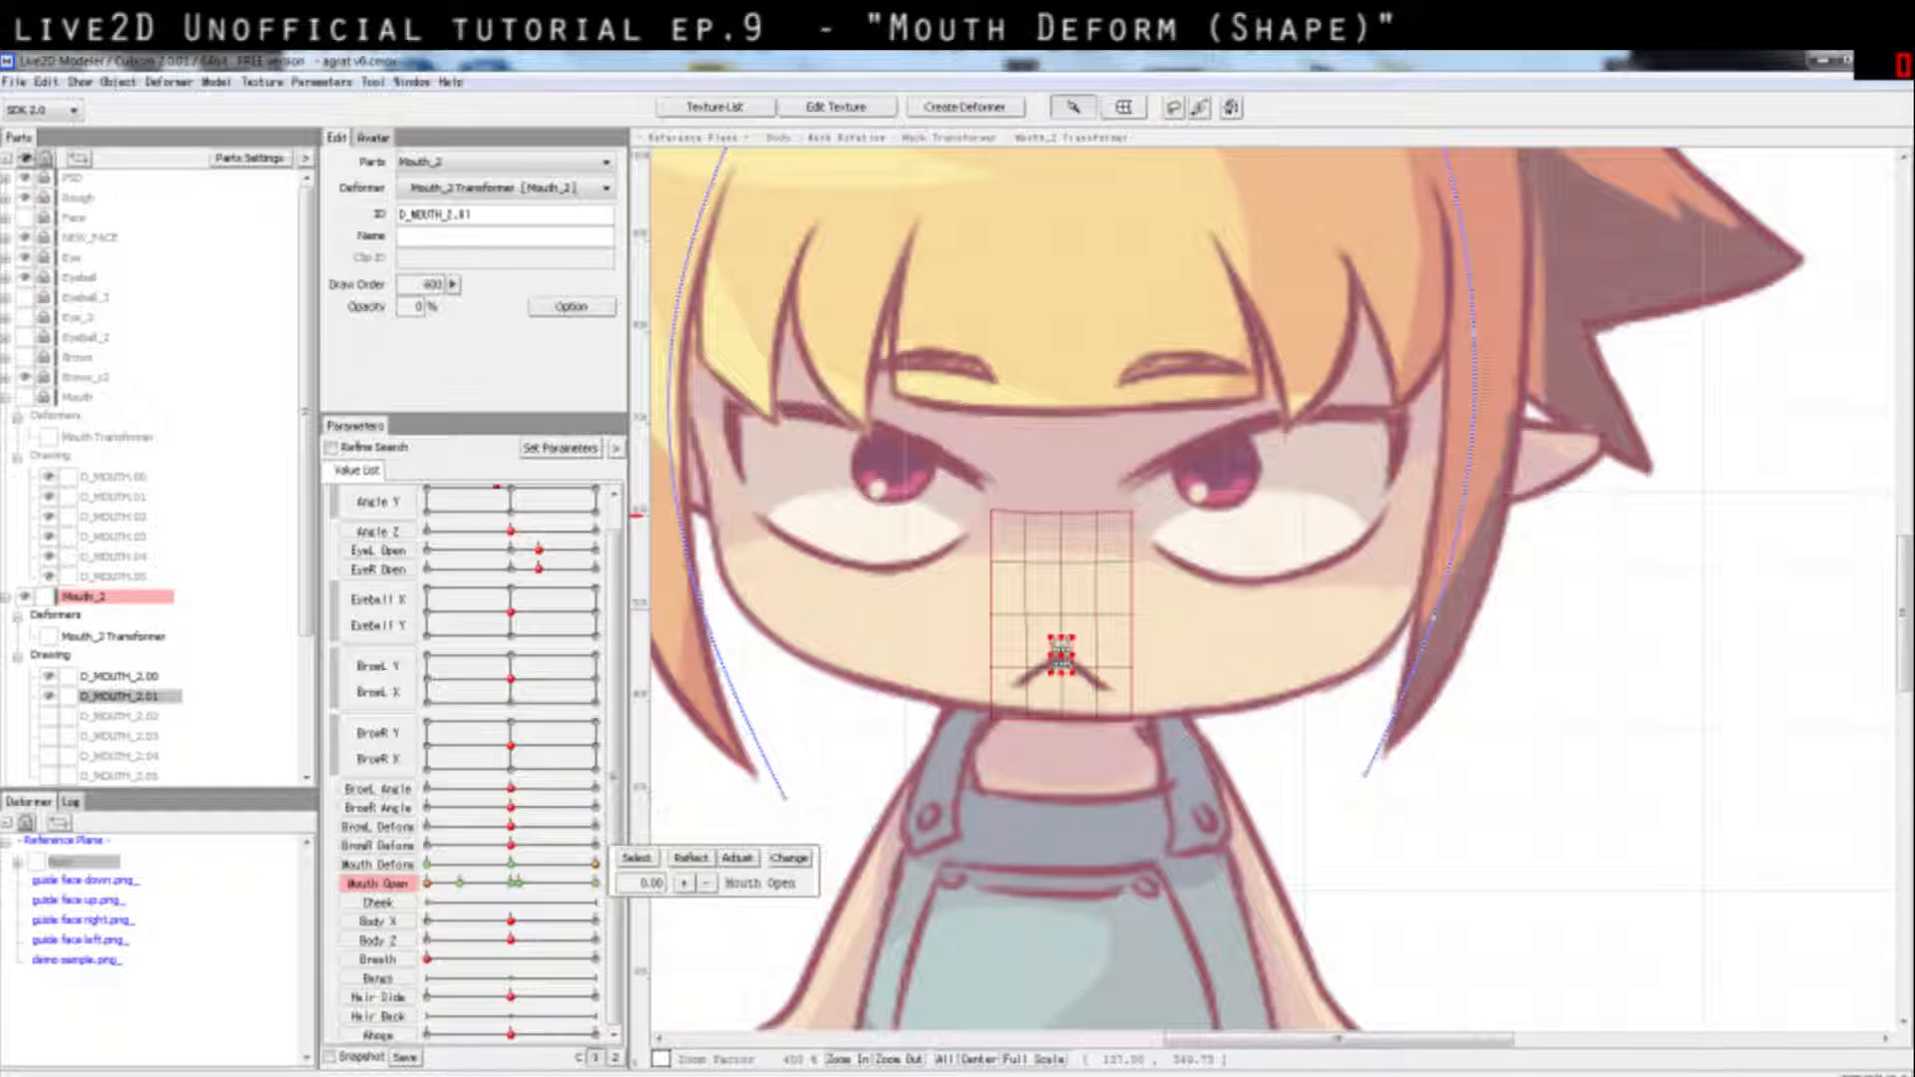
click(1788, 906)
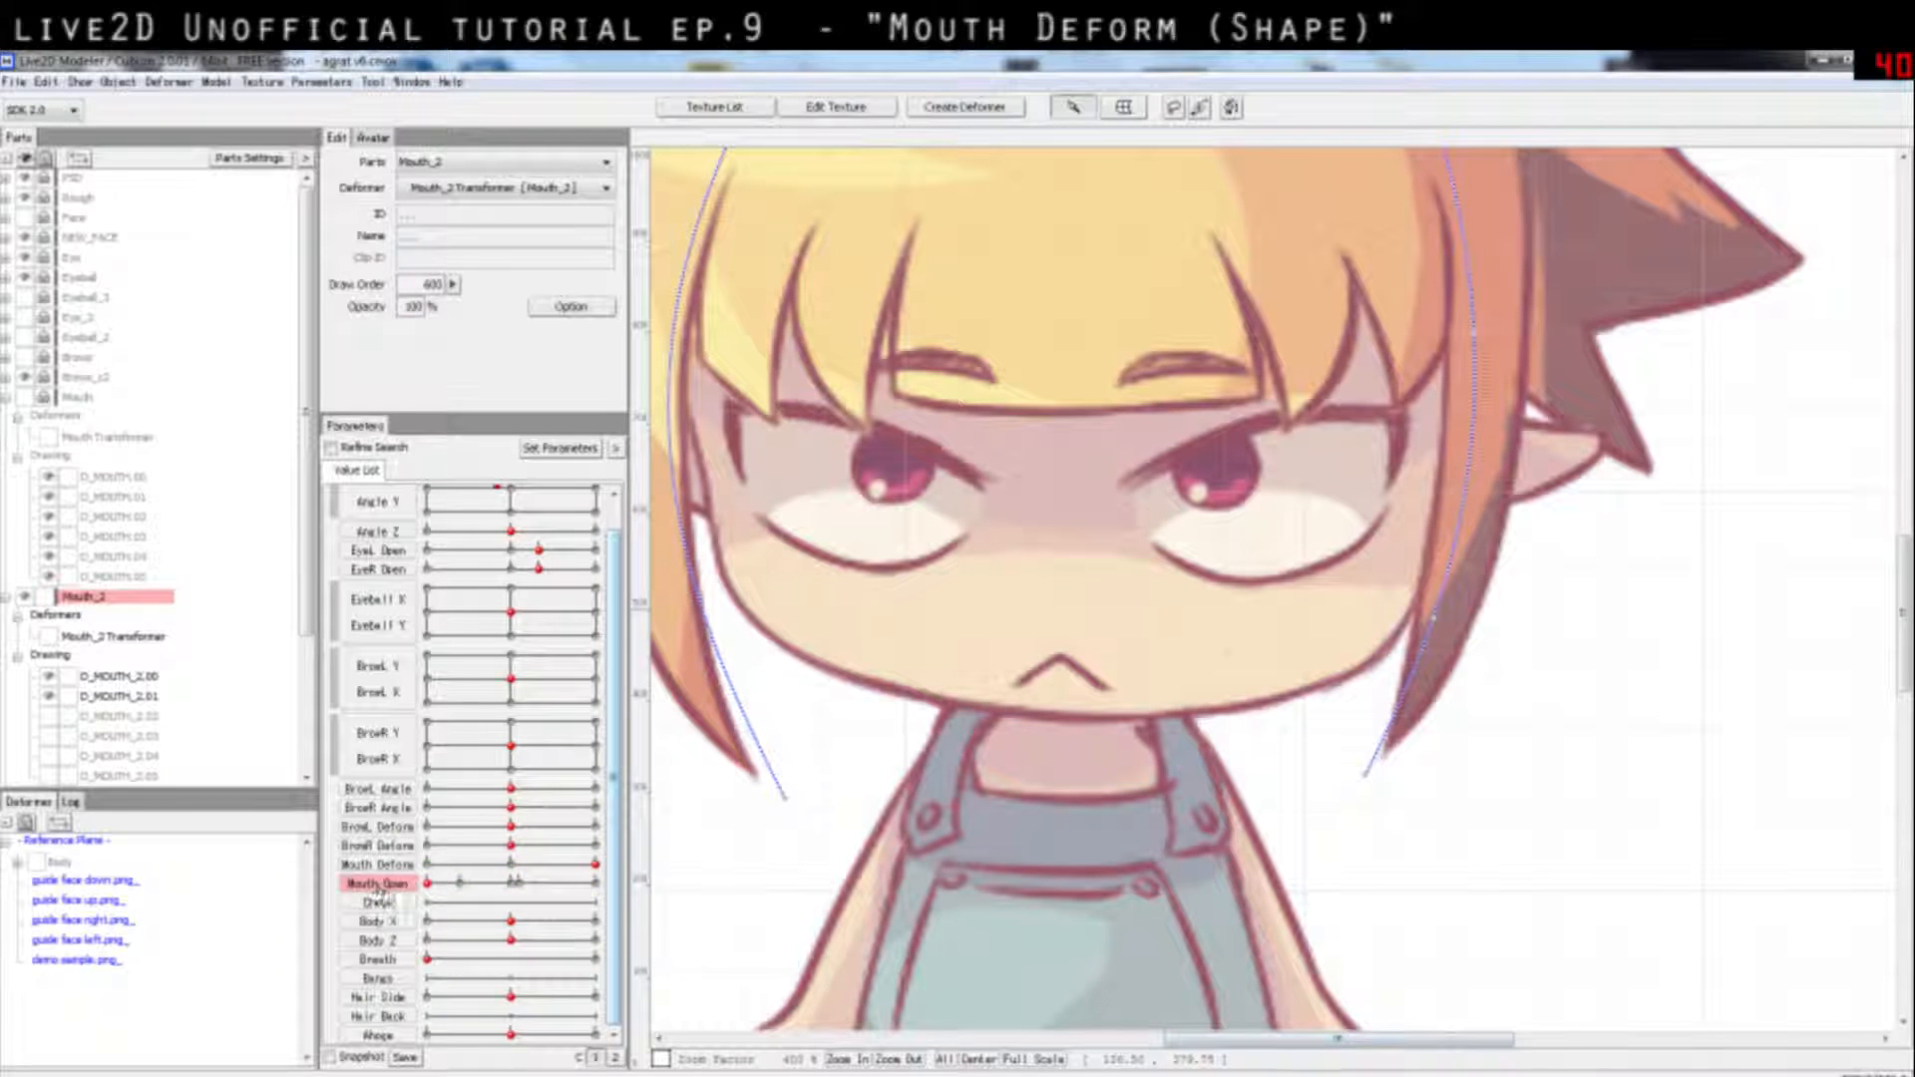
Step: Compare the mouth line at minimum, middle and maximum Mouth Deform while sweeping Mouth Open, ending with both at 1.00
click(428, 865)
drag(430, 884, 652, 913)
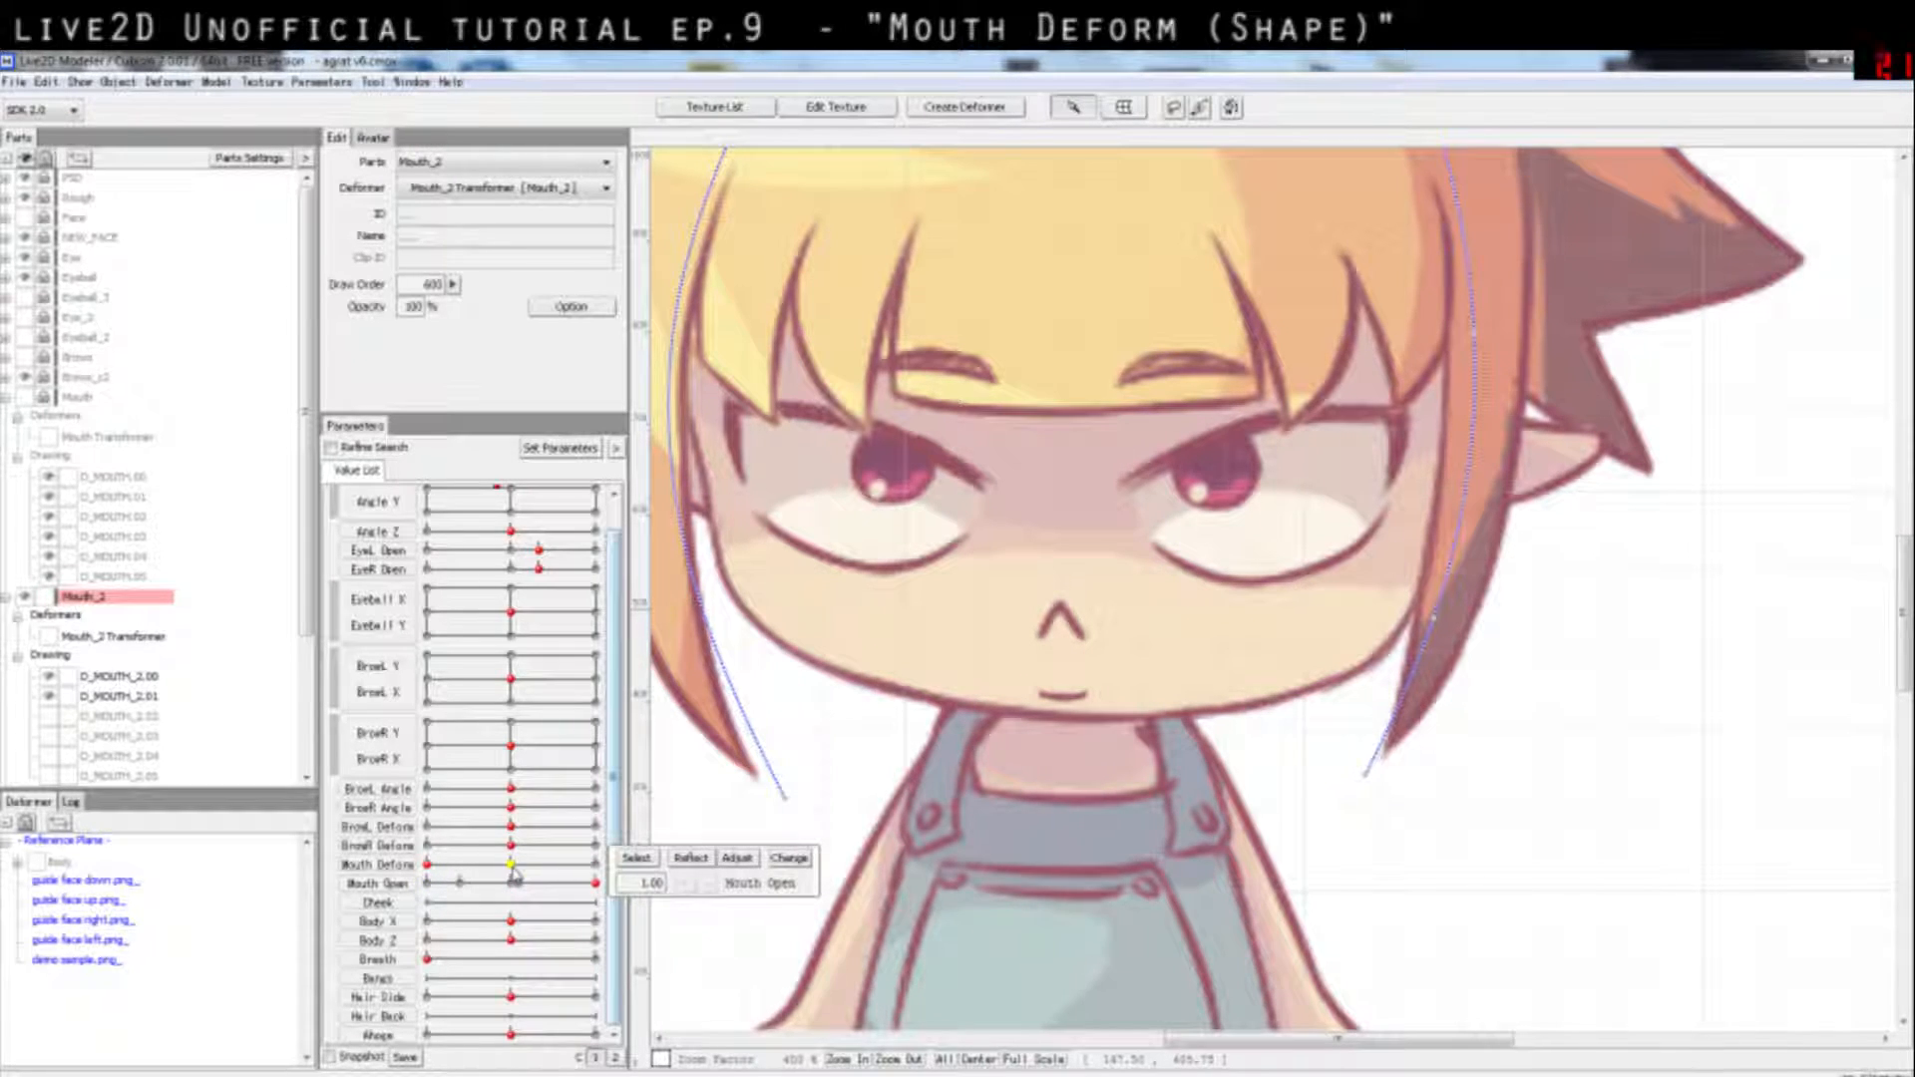
click(596, 864)
drag(596, 884, 657, 940)
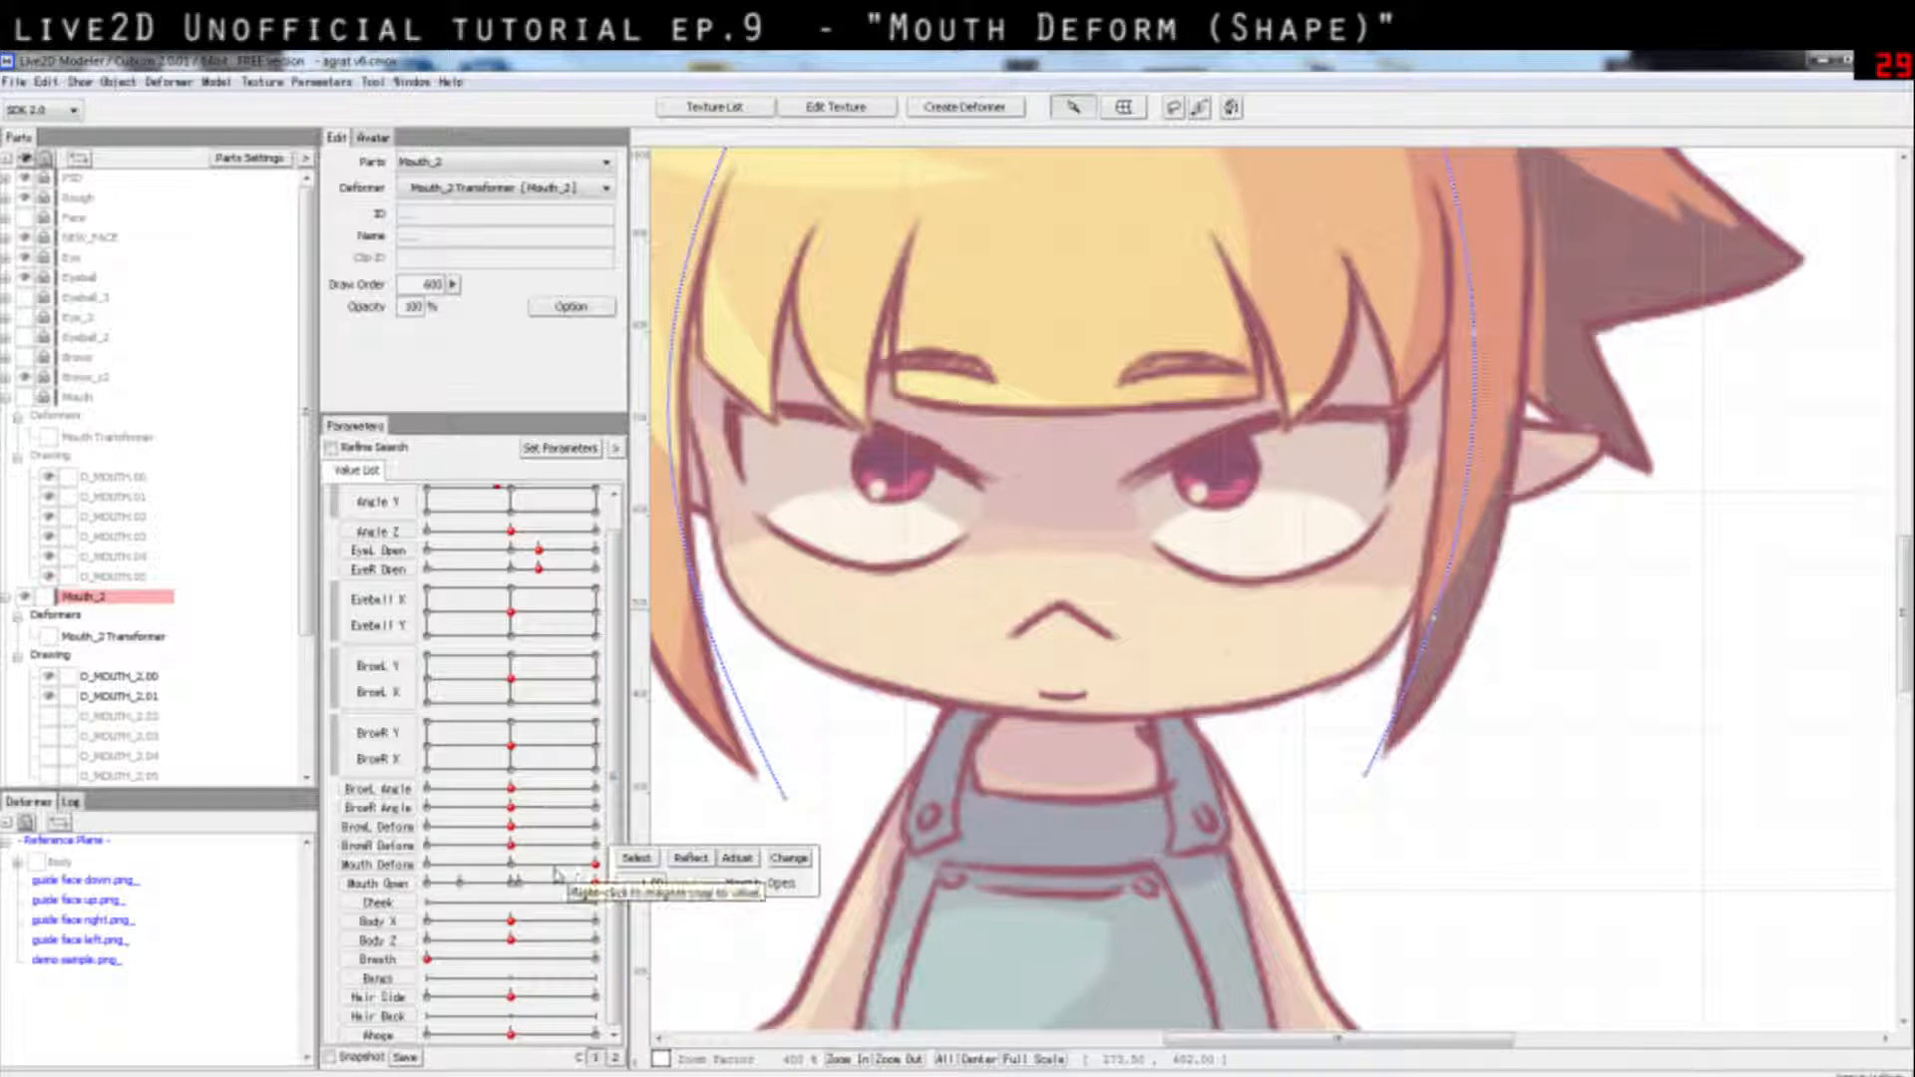
drag(556, 866, 516, 878)
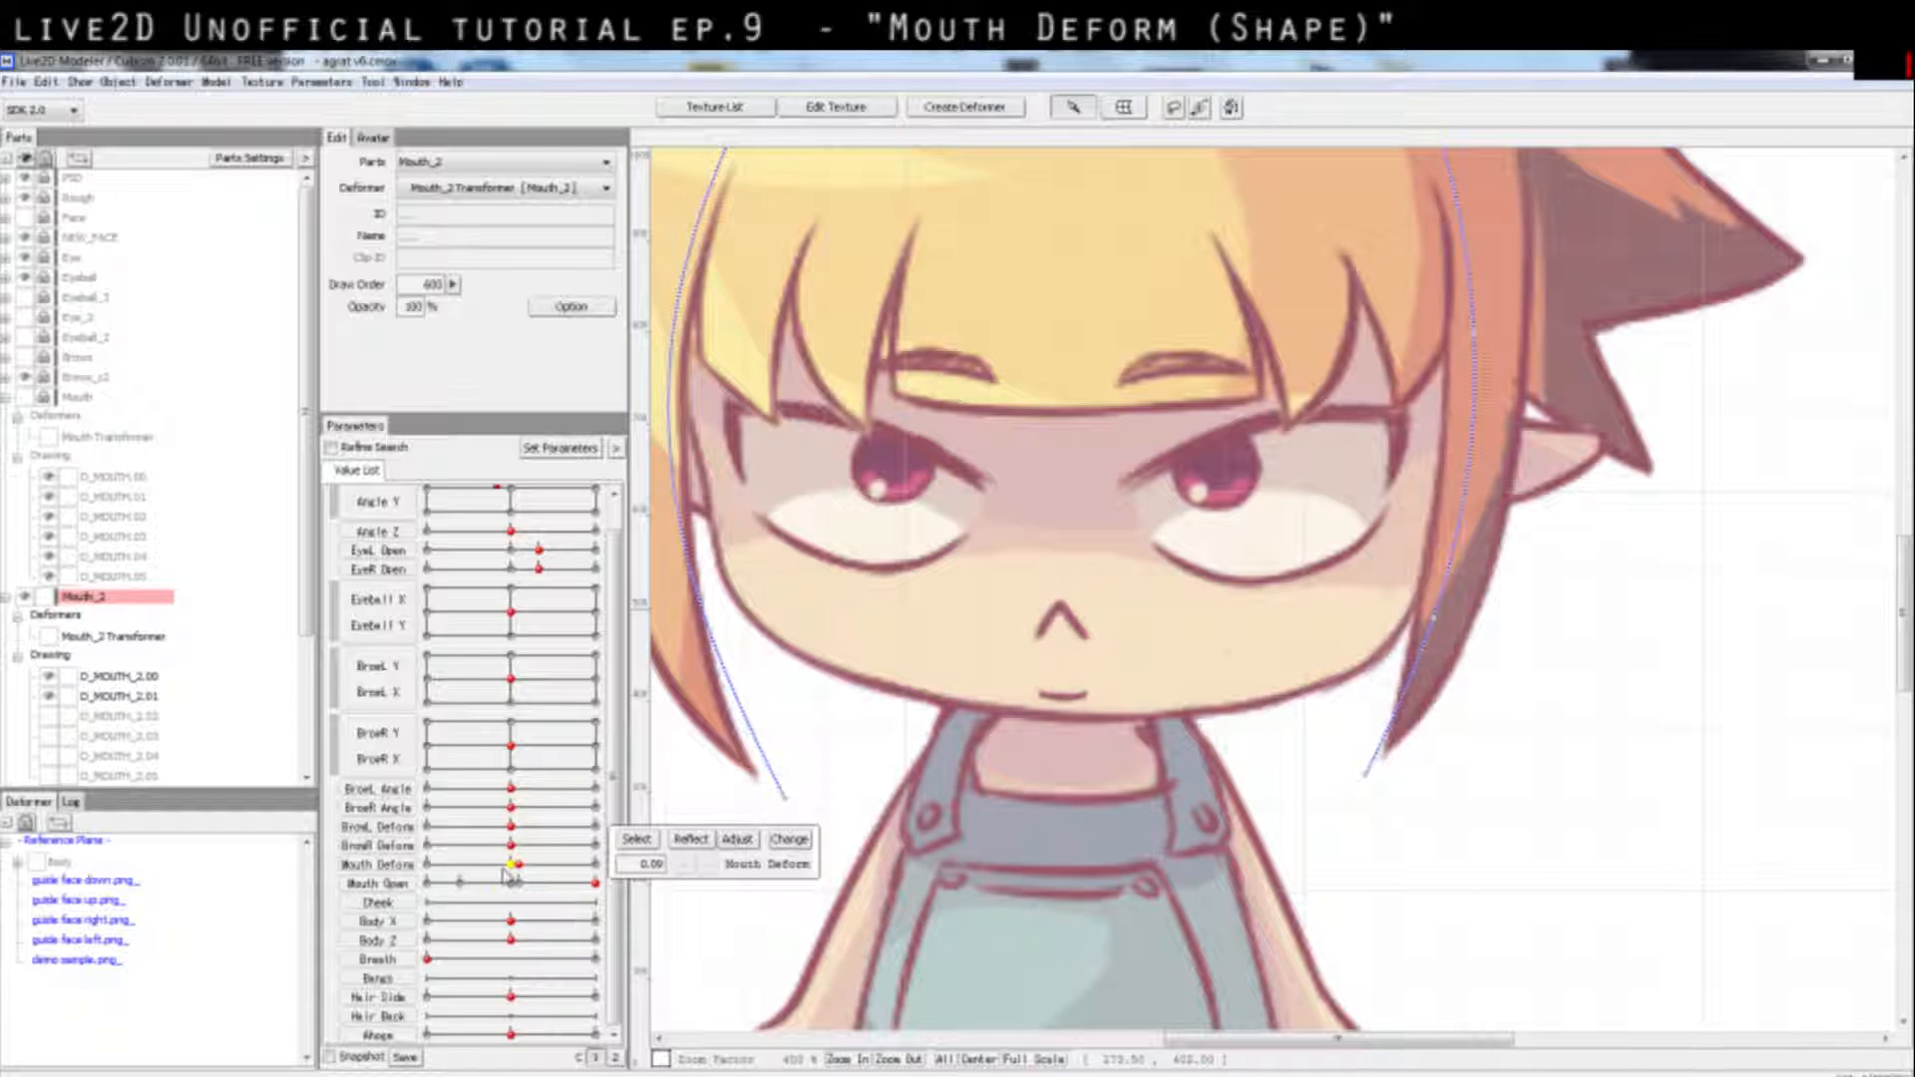
drag(512, 868, 617, 880)
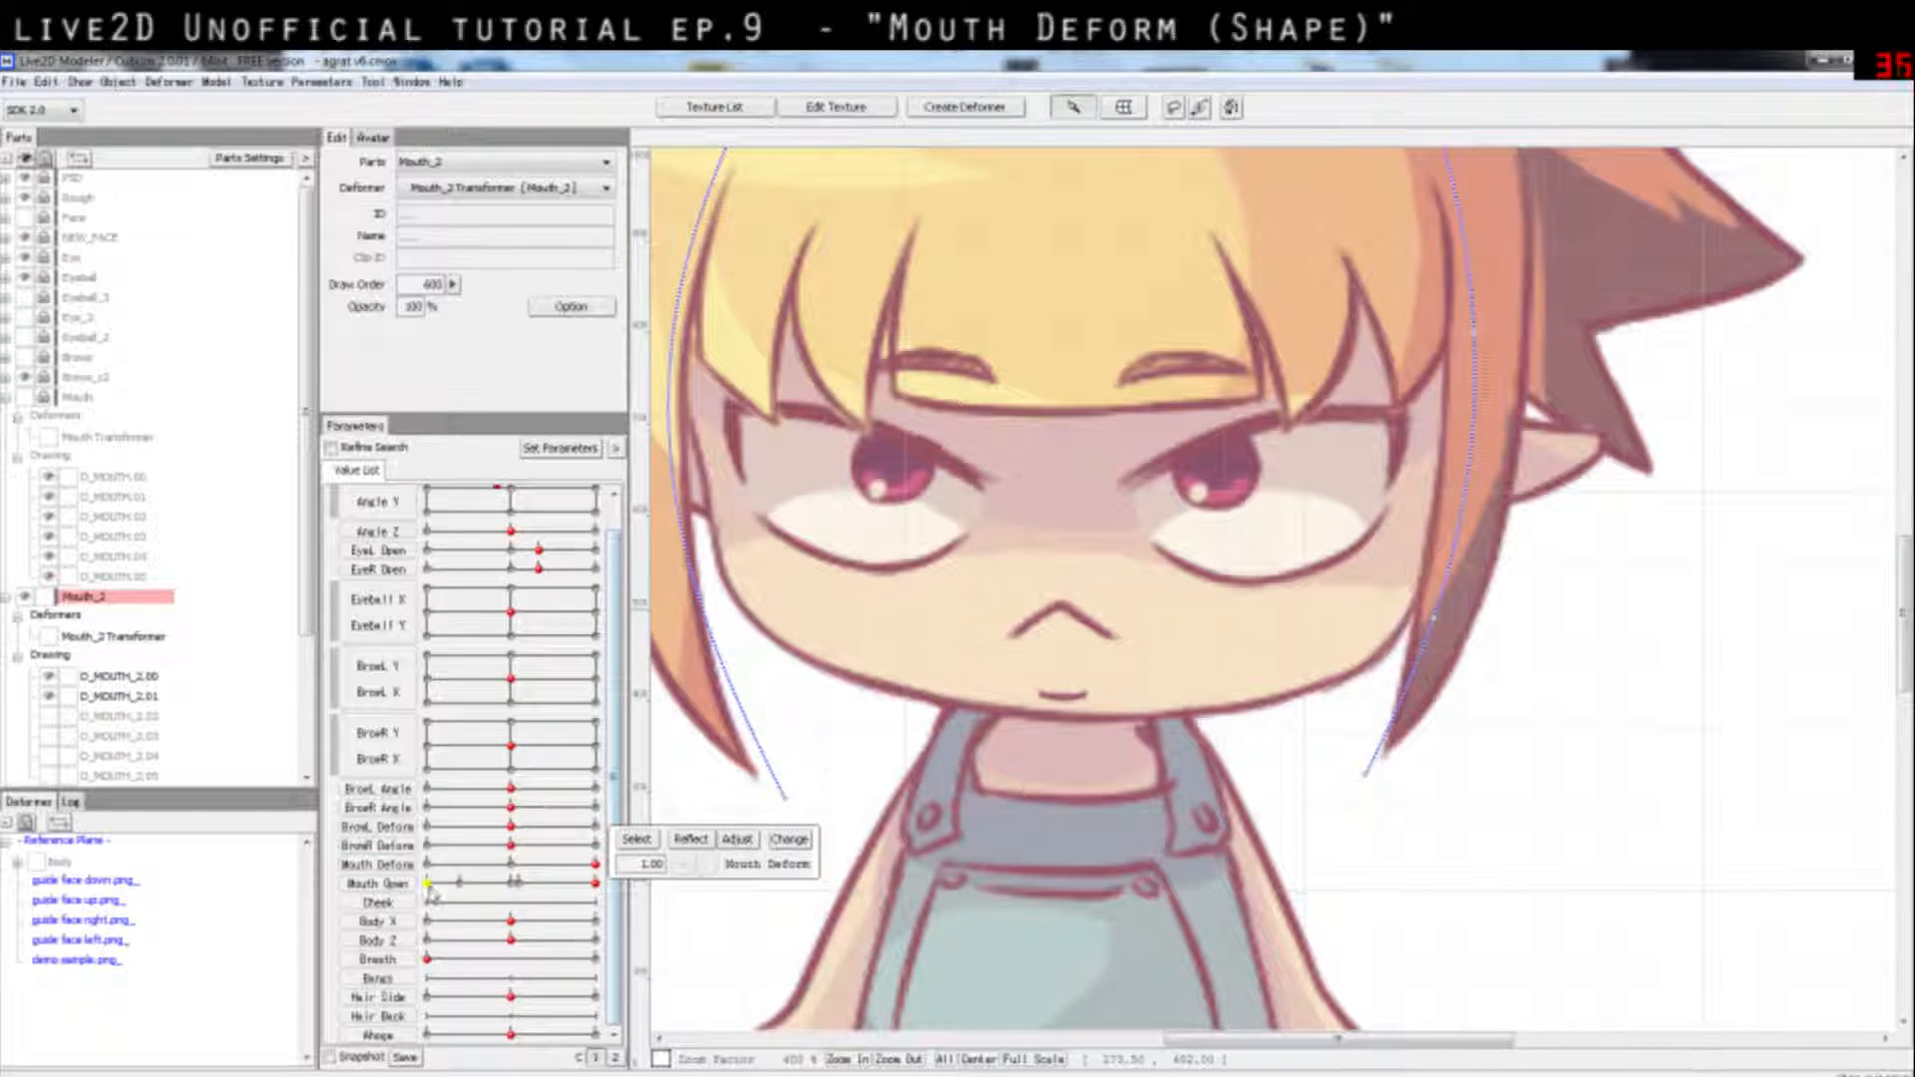
drag(429, 884, 589, 903)
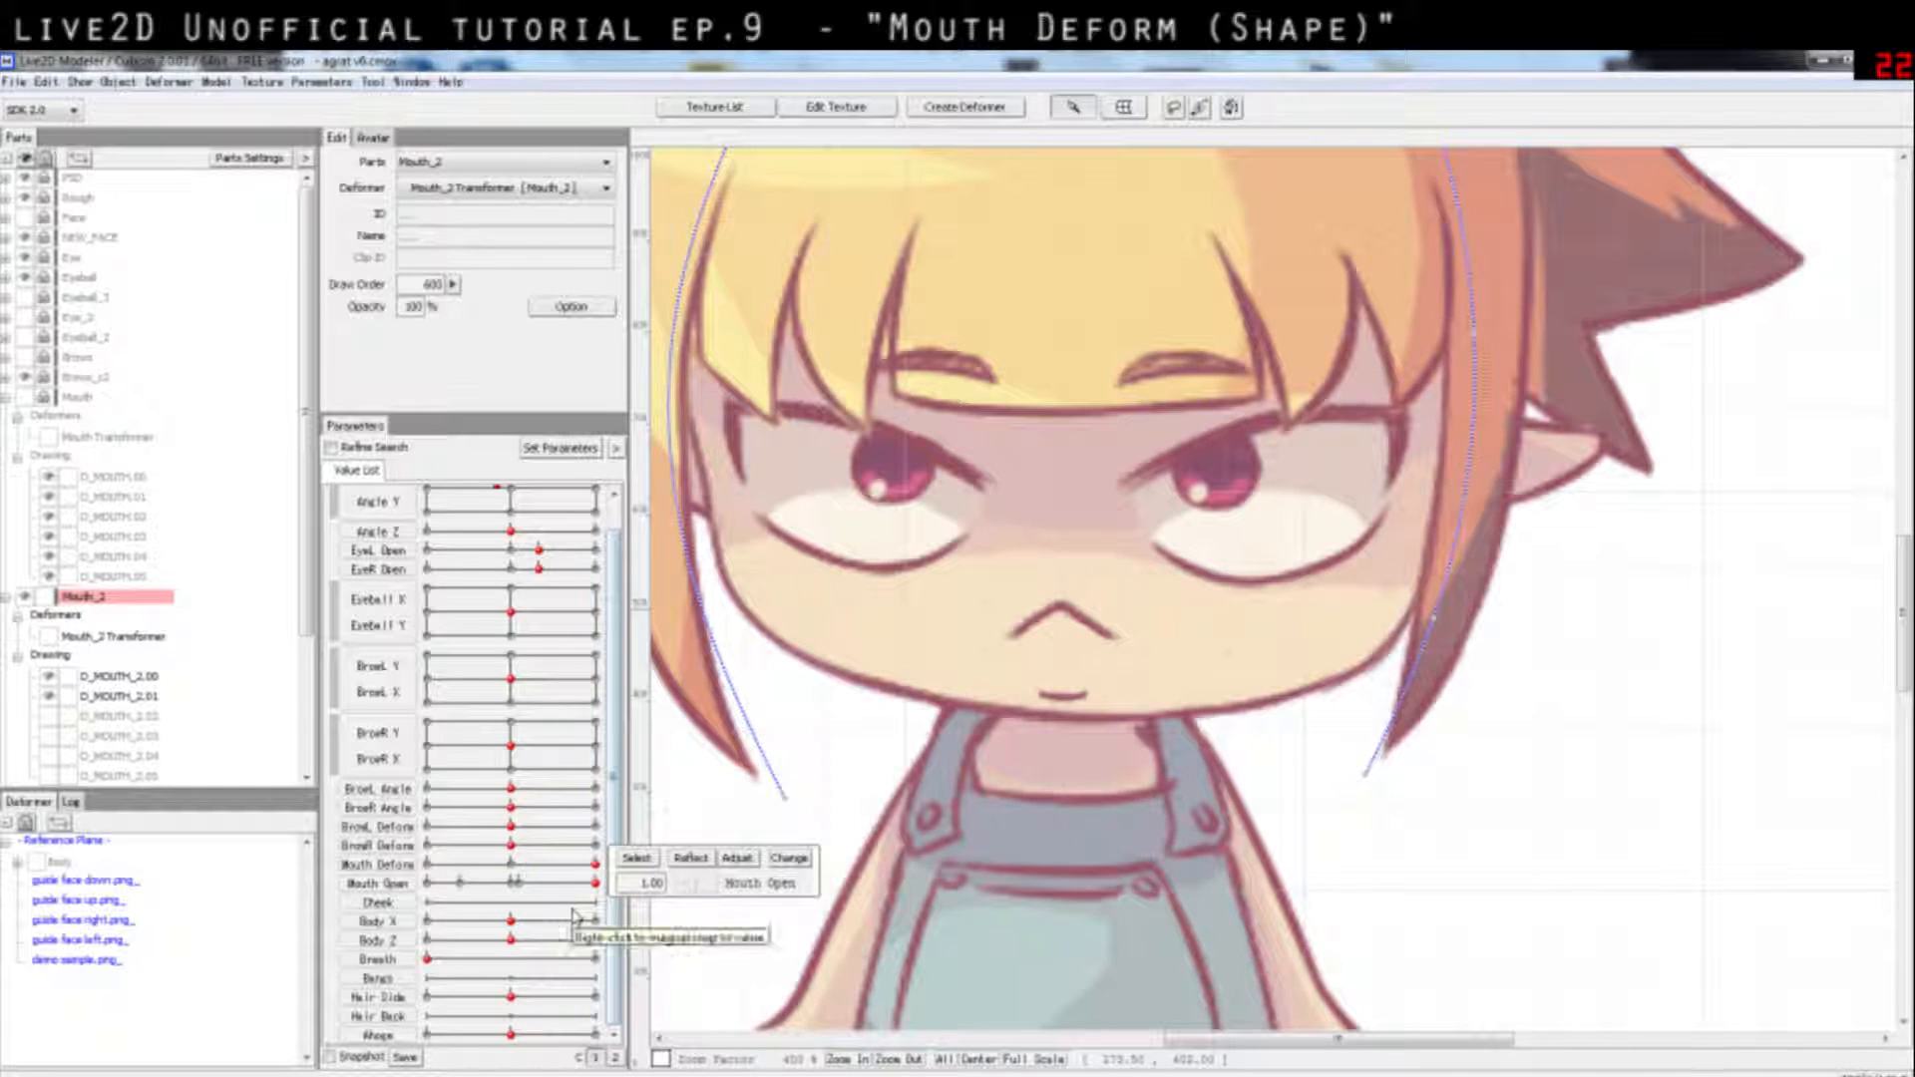
Step: Go through the Mouth_2 drawings from D_MOUTH_2.00 to D_MOUTH_2.05 to check which still need shaping at this key
click(143, 679)
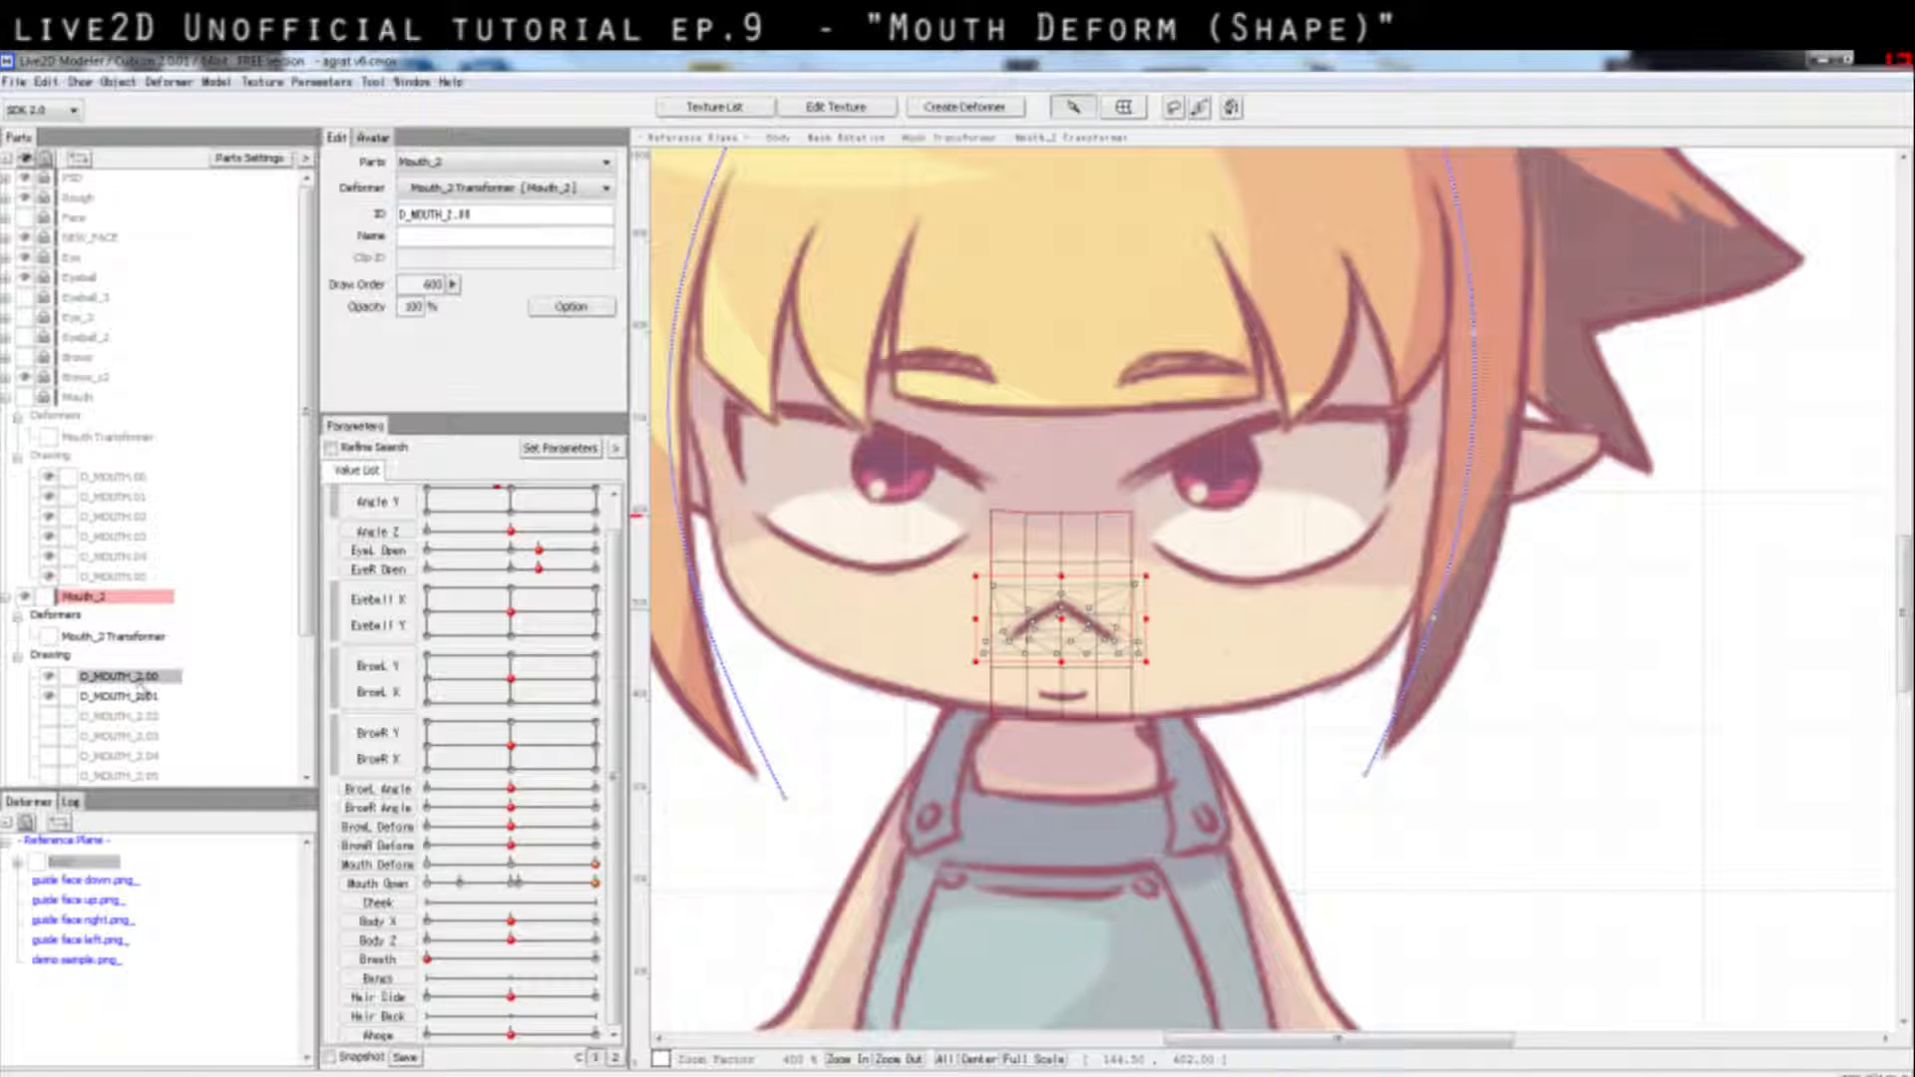
click(128, 737)
scroll(140, 736, down, 1)
click(143, 717)
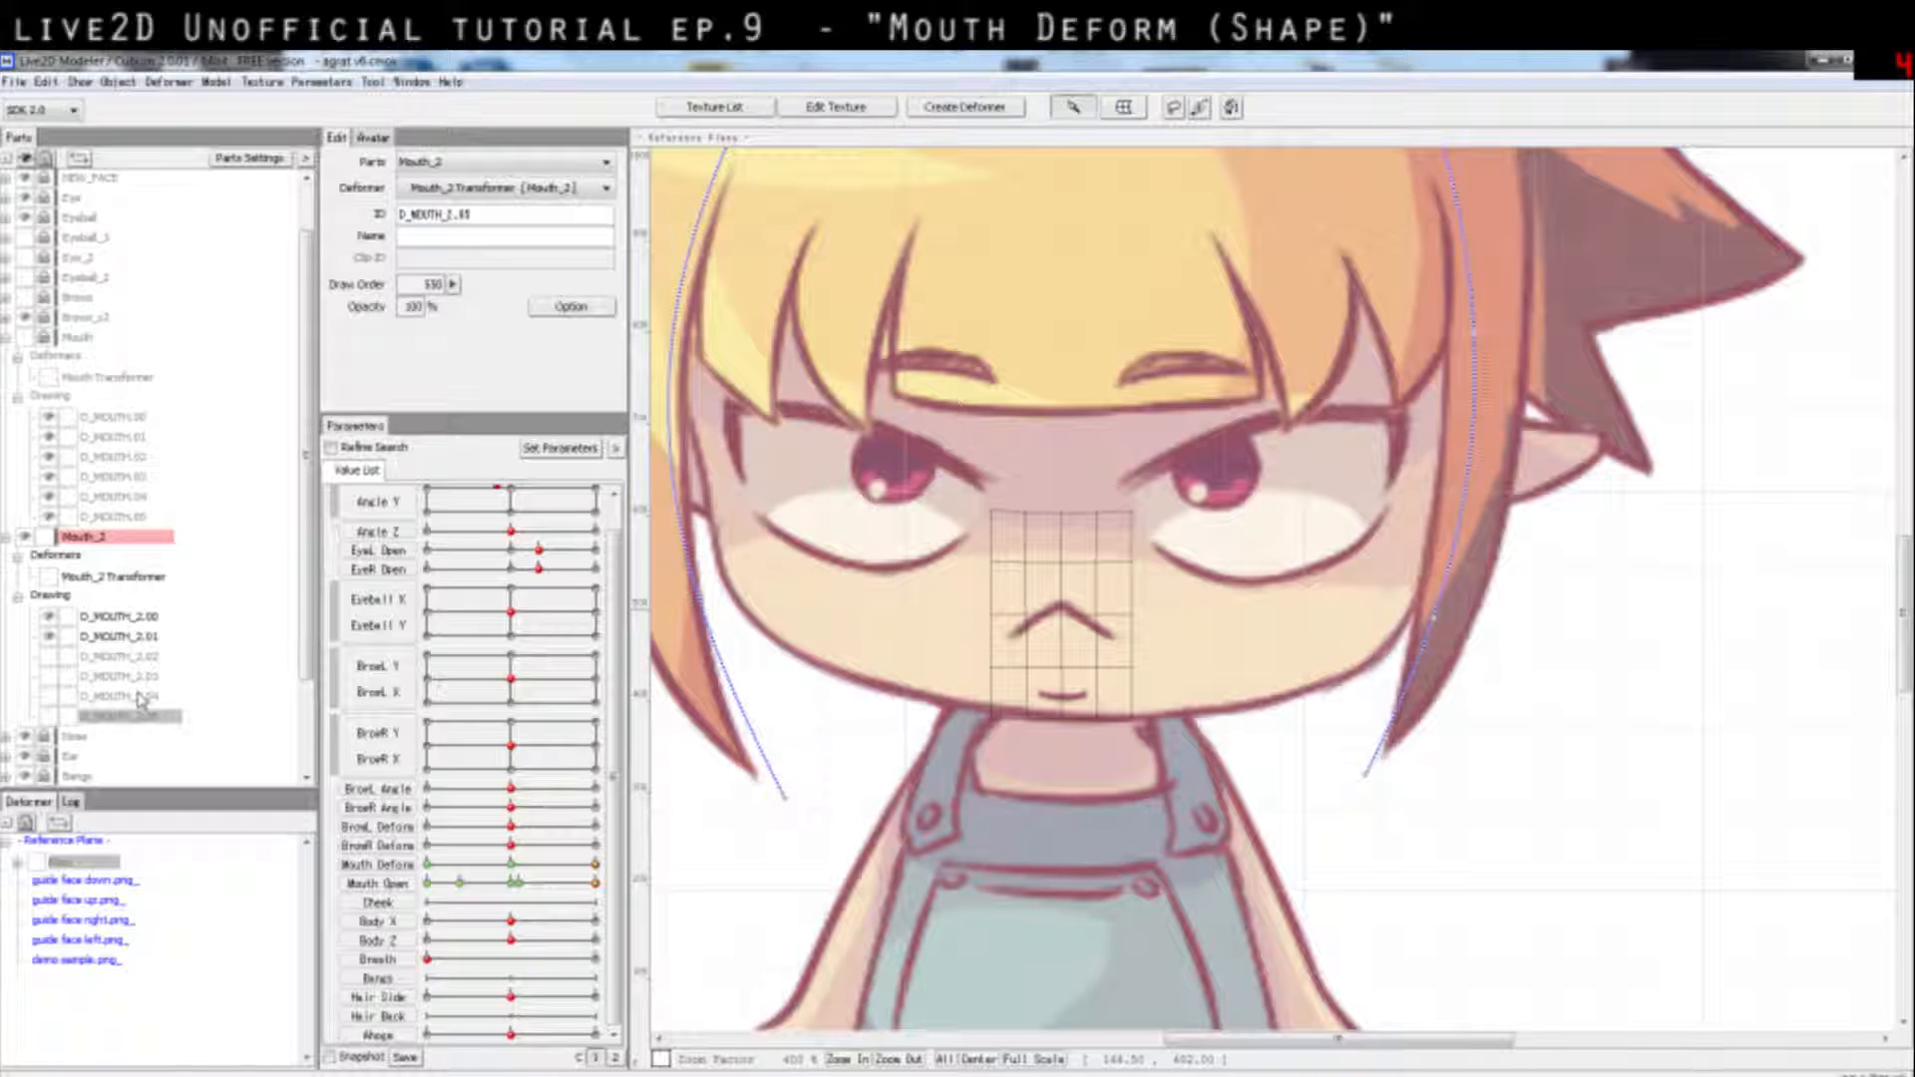
click(141, 678)
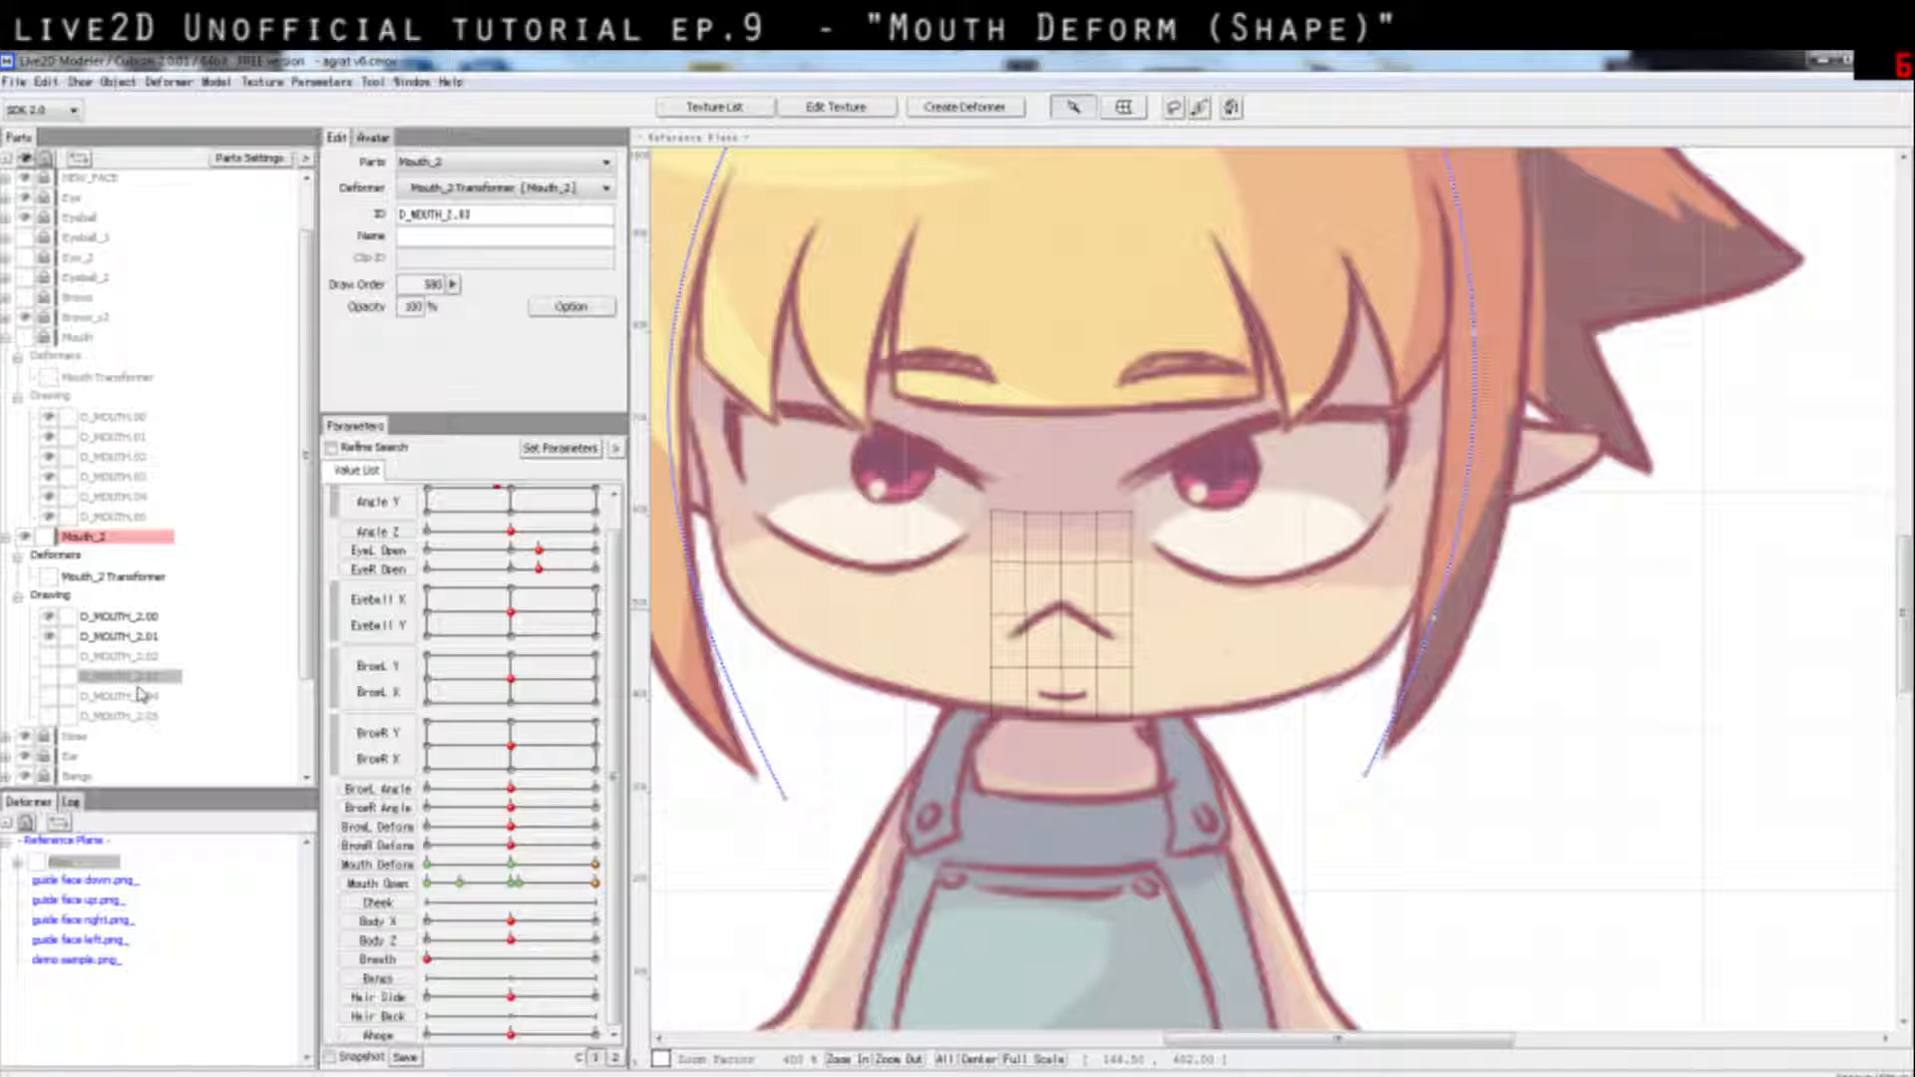
click(141, 695)
click(141, 659)
click(145, 679)
click(150, 636)
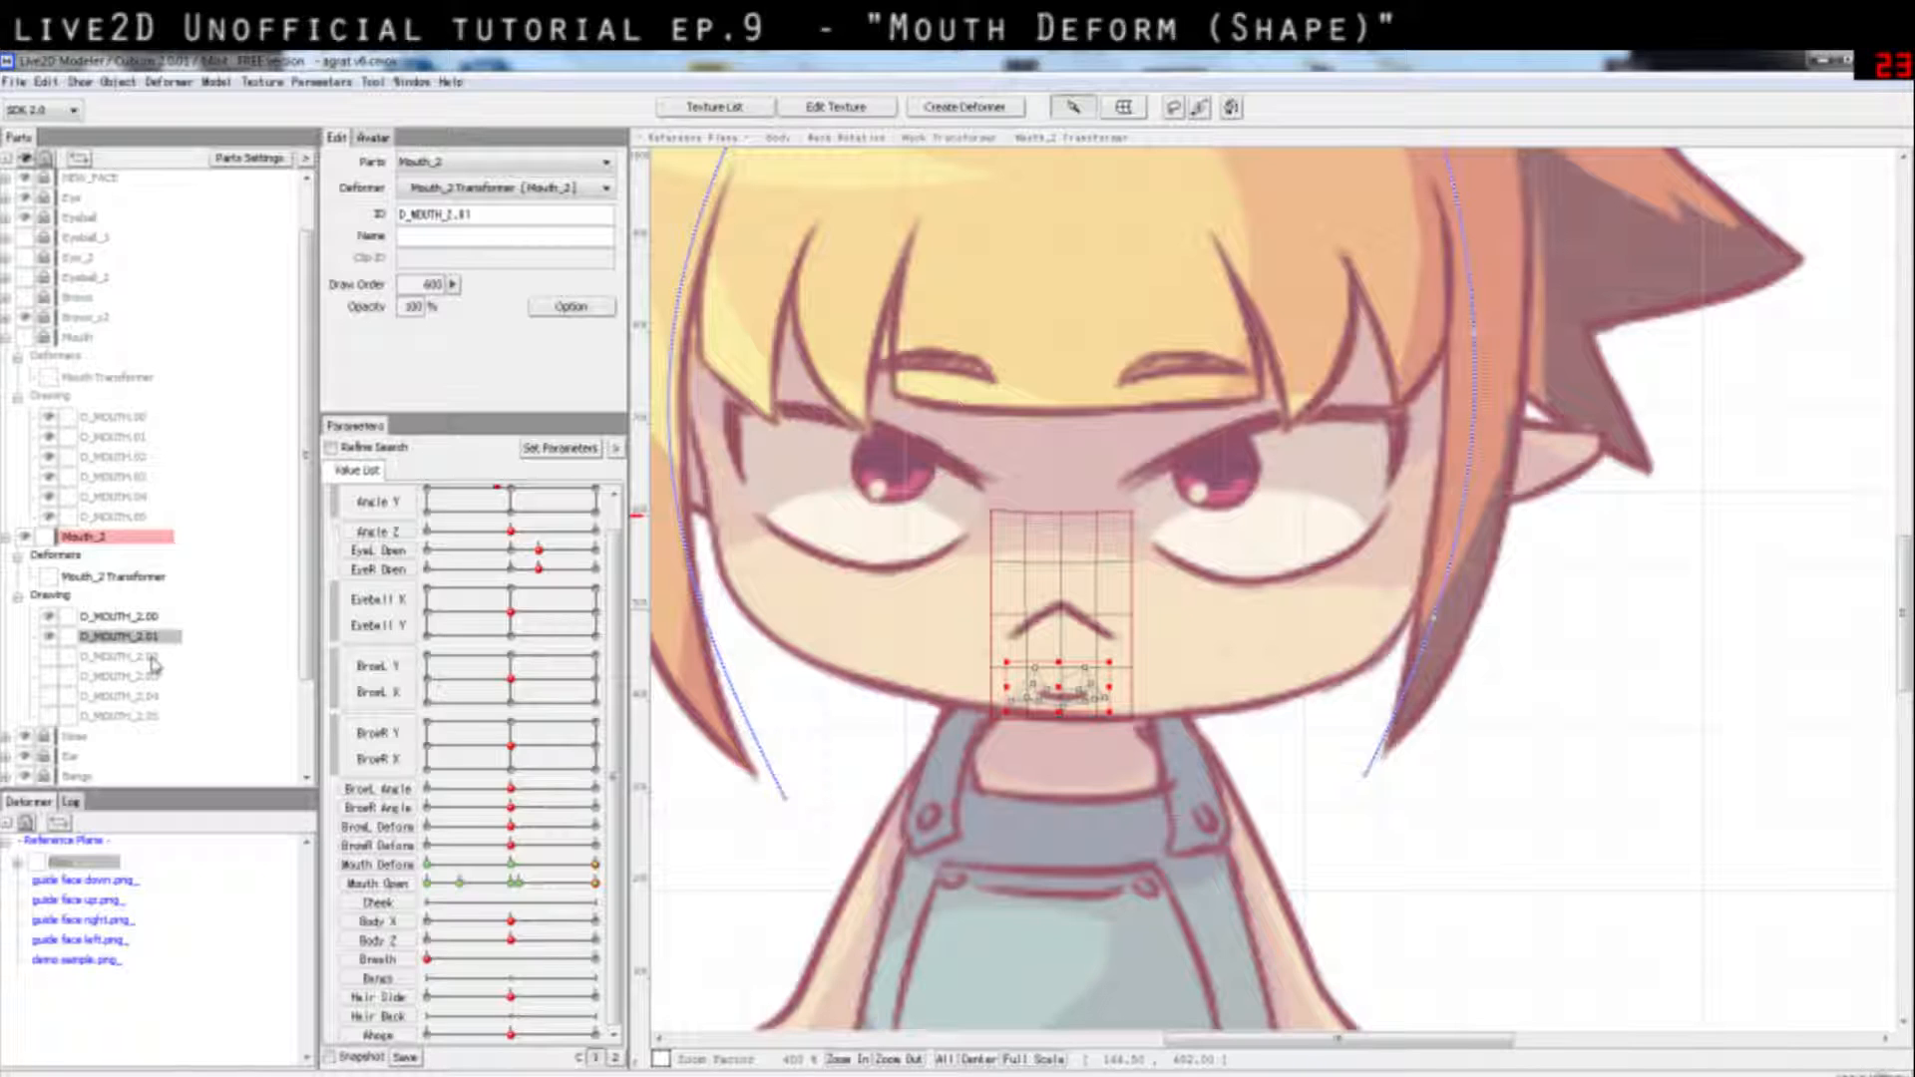
click(147, 656)
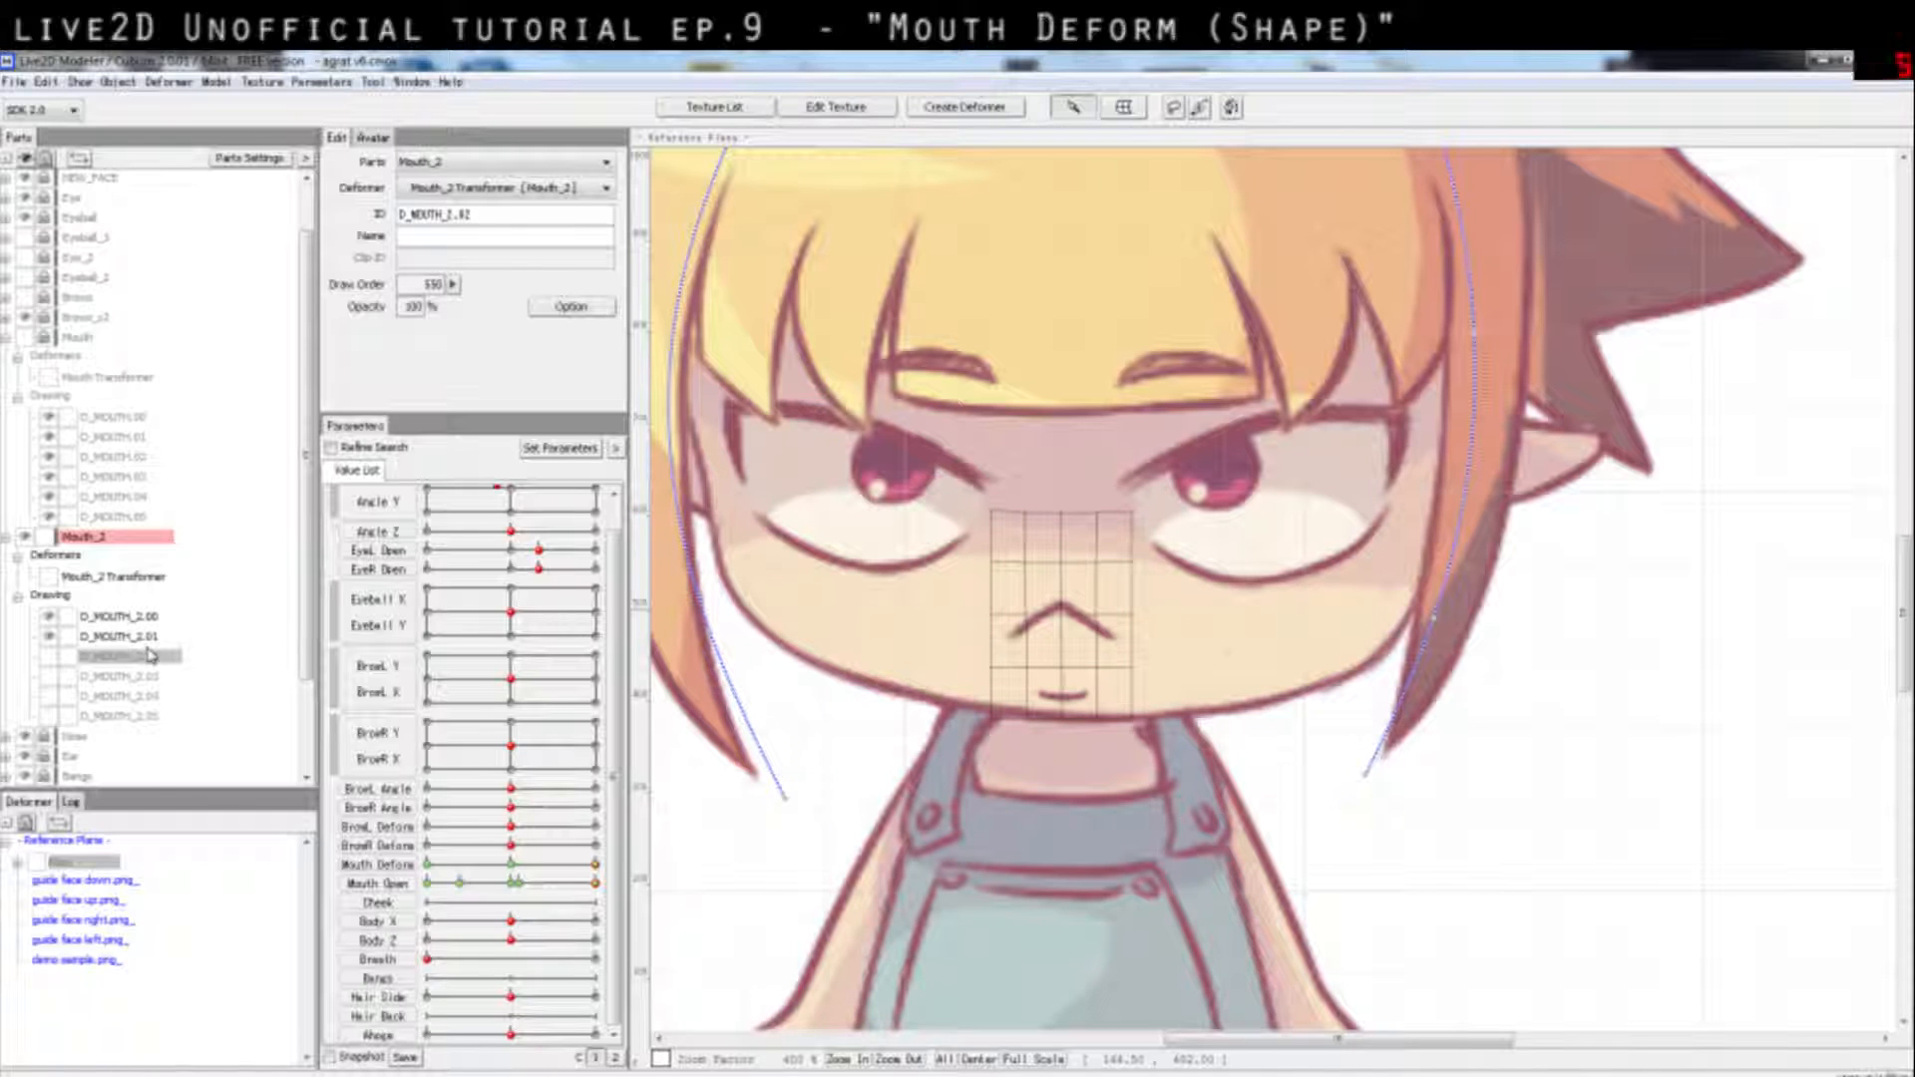
click(146, 638)
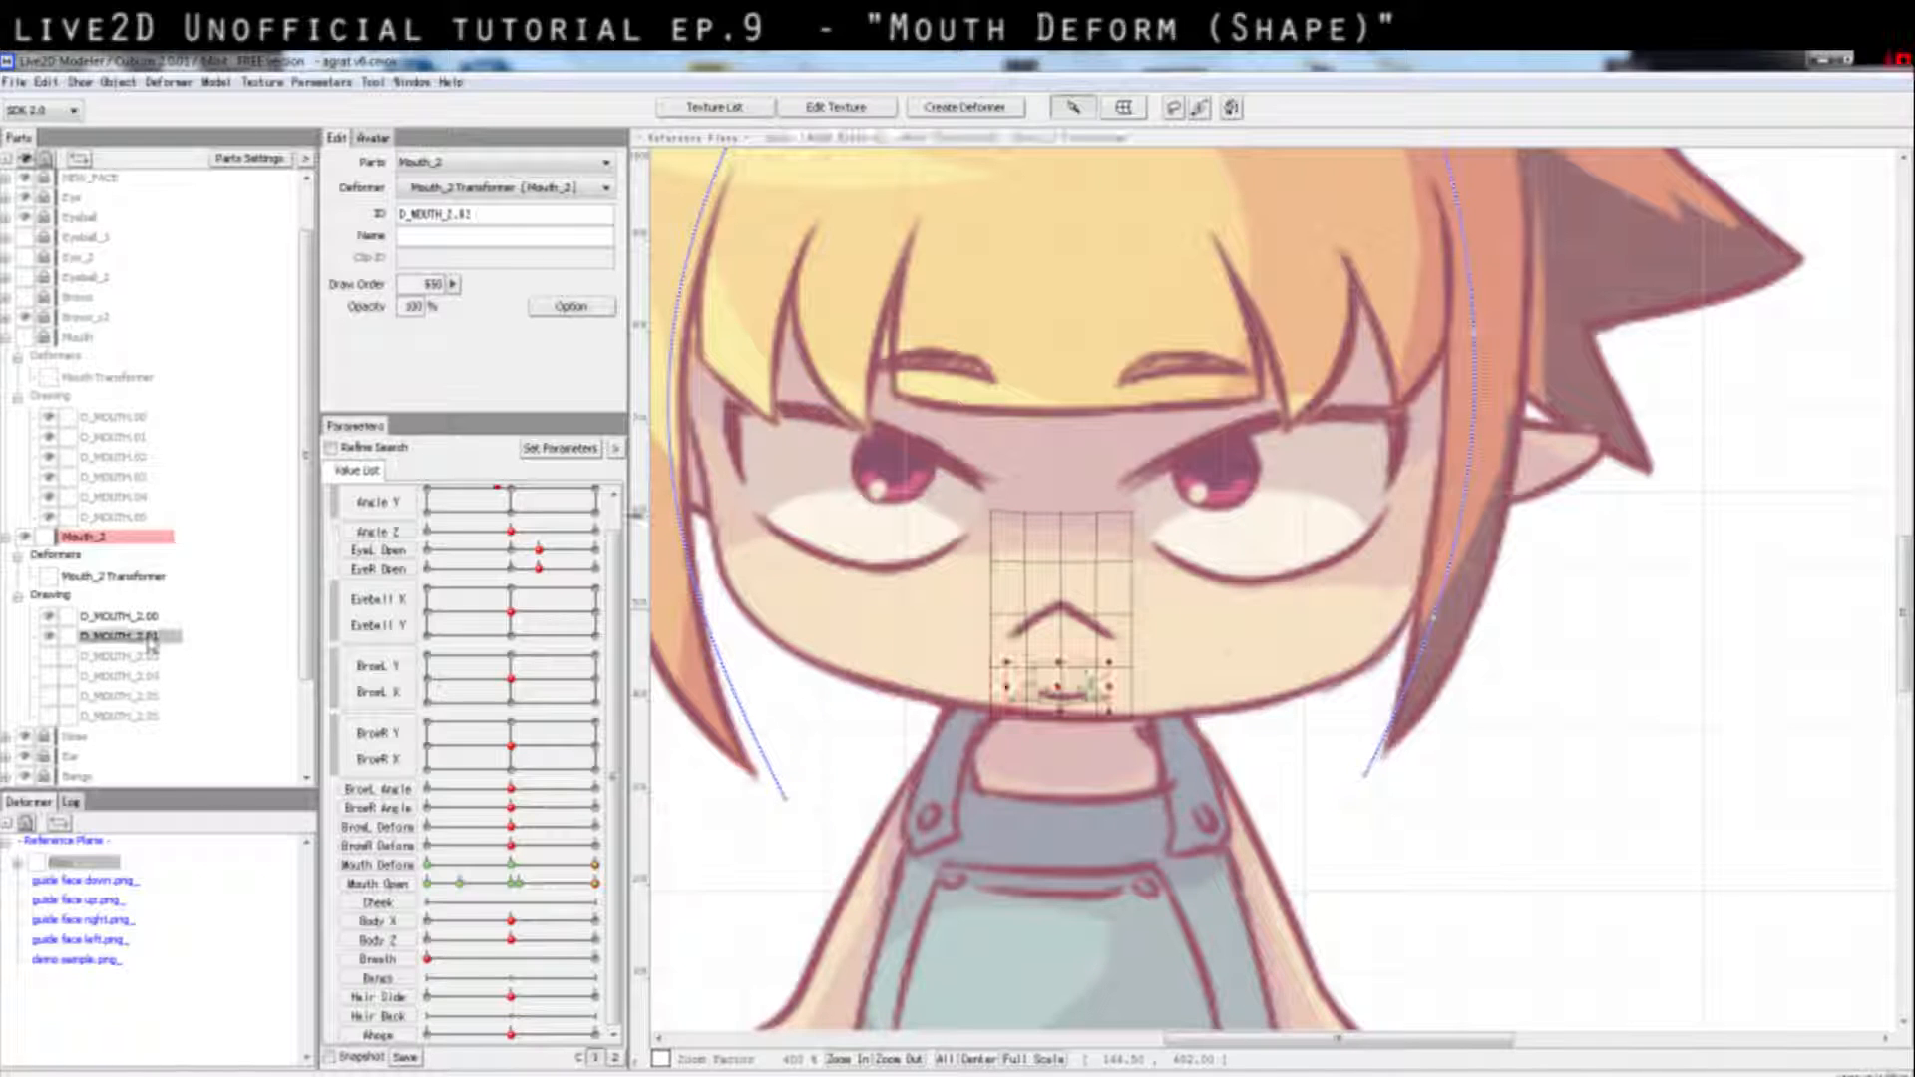
Step: Show the drawings D_MOUTH_2.02 and D_MOUTH_2.03 together with the two mouth lines
click(48, 662)
click(50, 663)
click(50, 675)
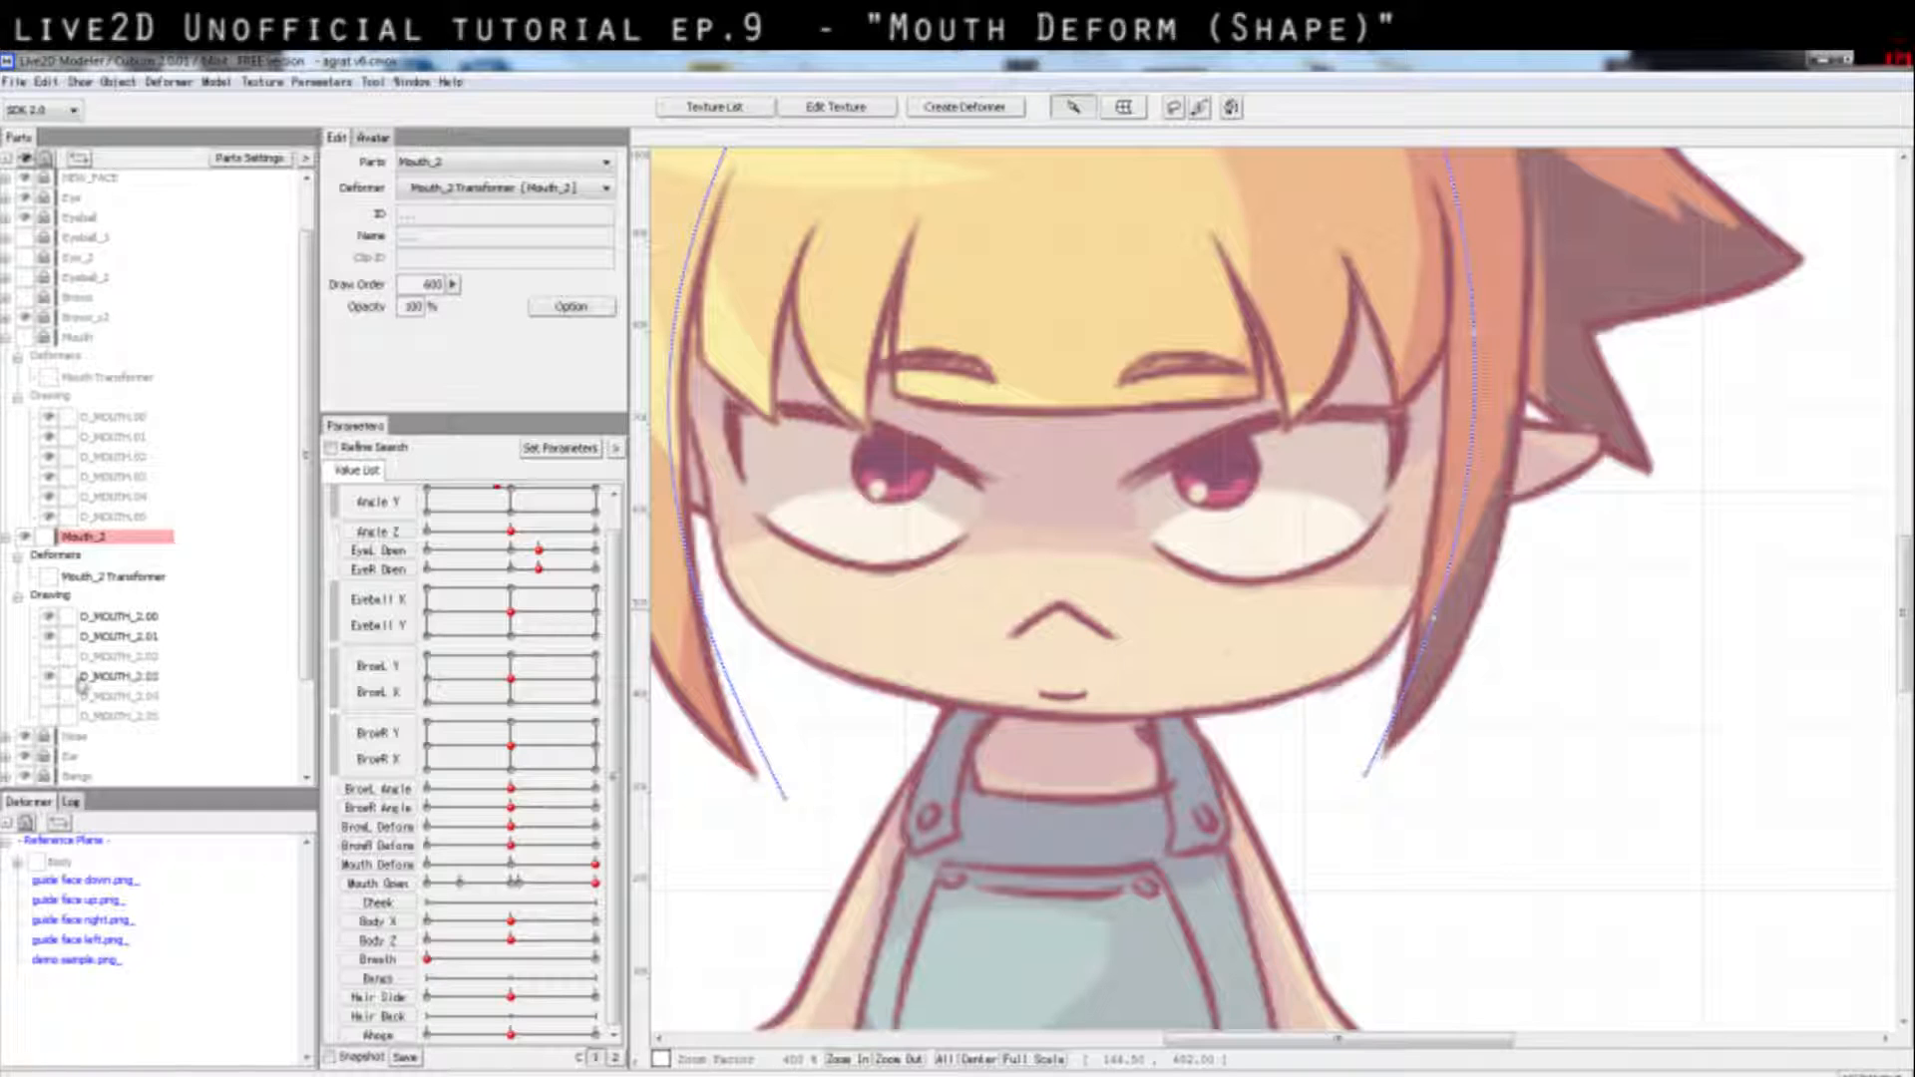
click(88, 678)
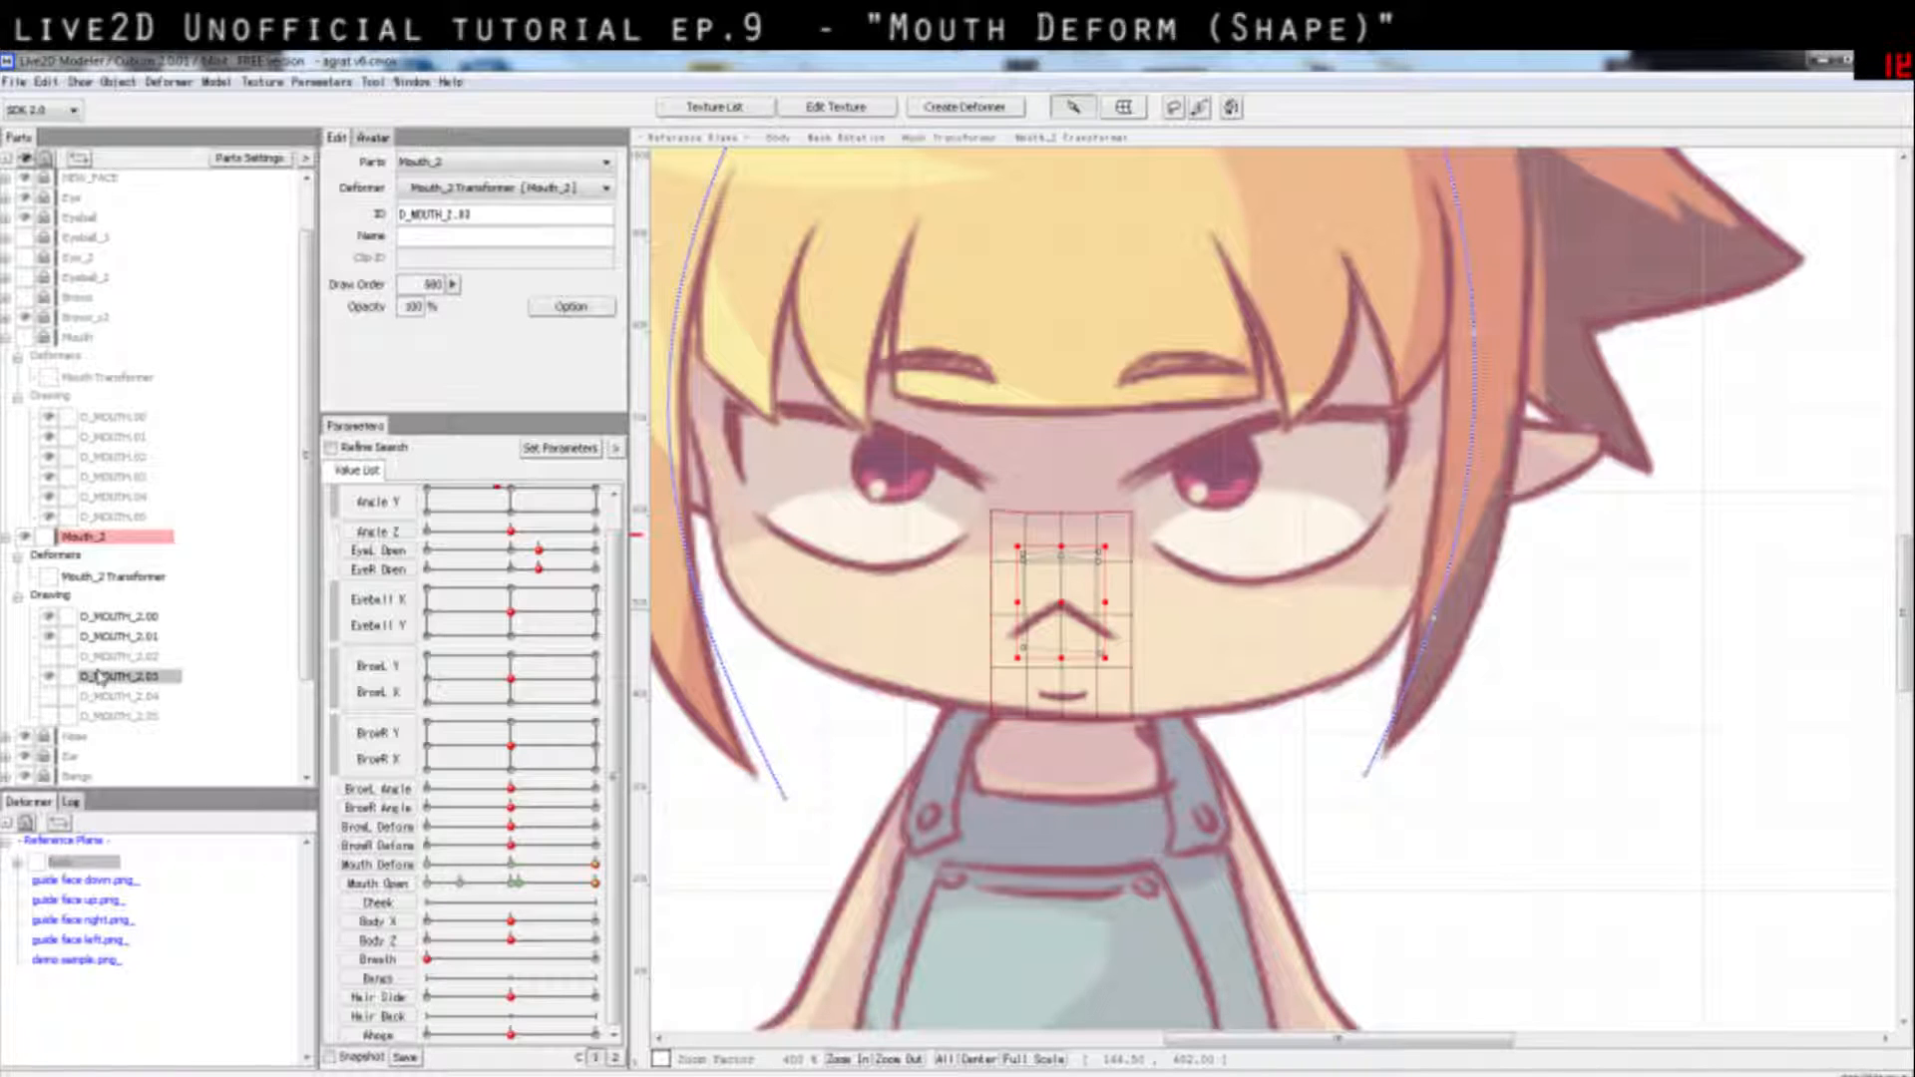
click(48, 656)
click(50, 675)
click(50, 675)
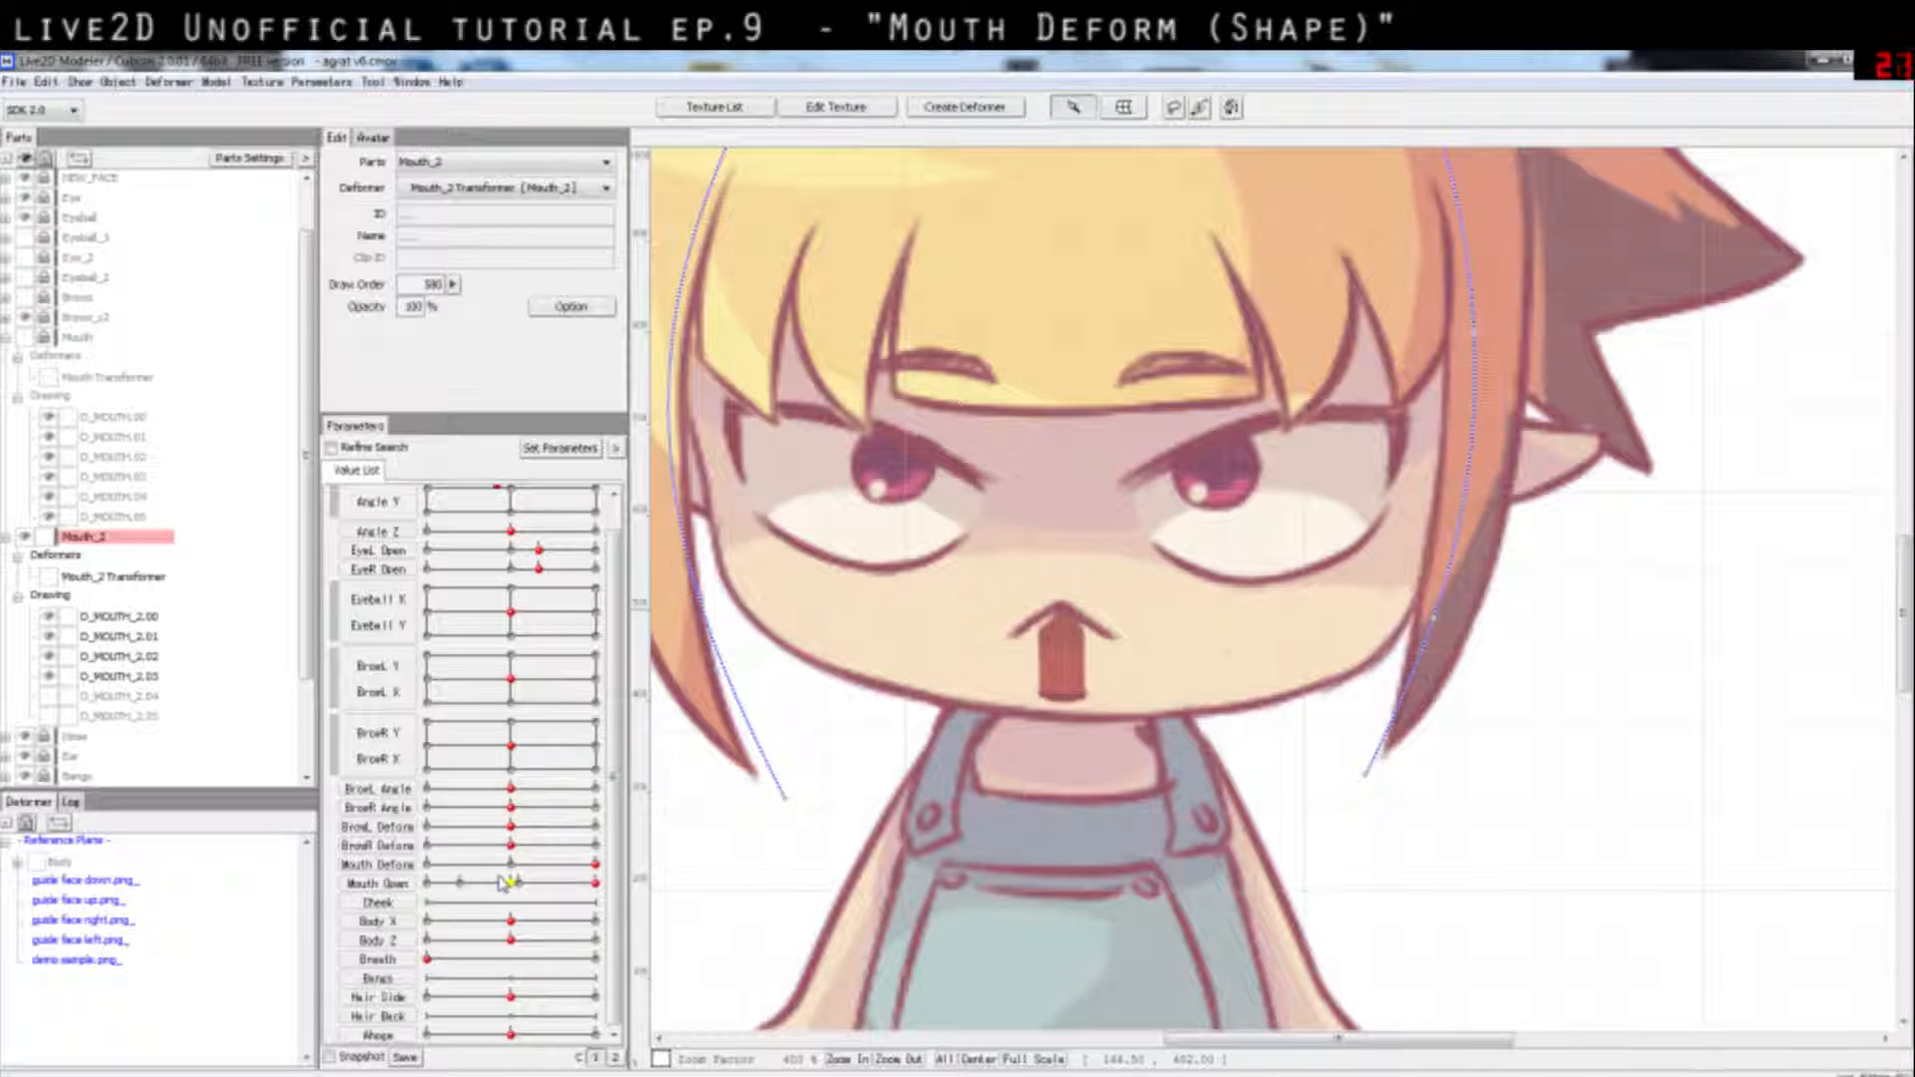
Step: Set Mouth Open to 0.00, toggle D_MOUTH_2.03 to compare how it covers the mouth interior, and leave it hidden
drag(497, 882, 670, 900)
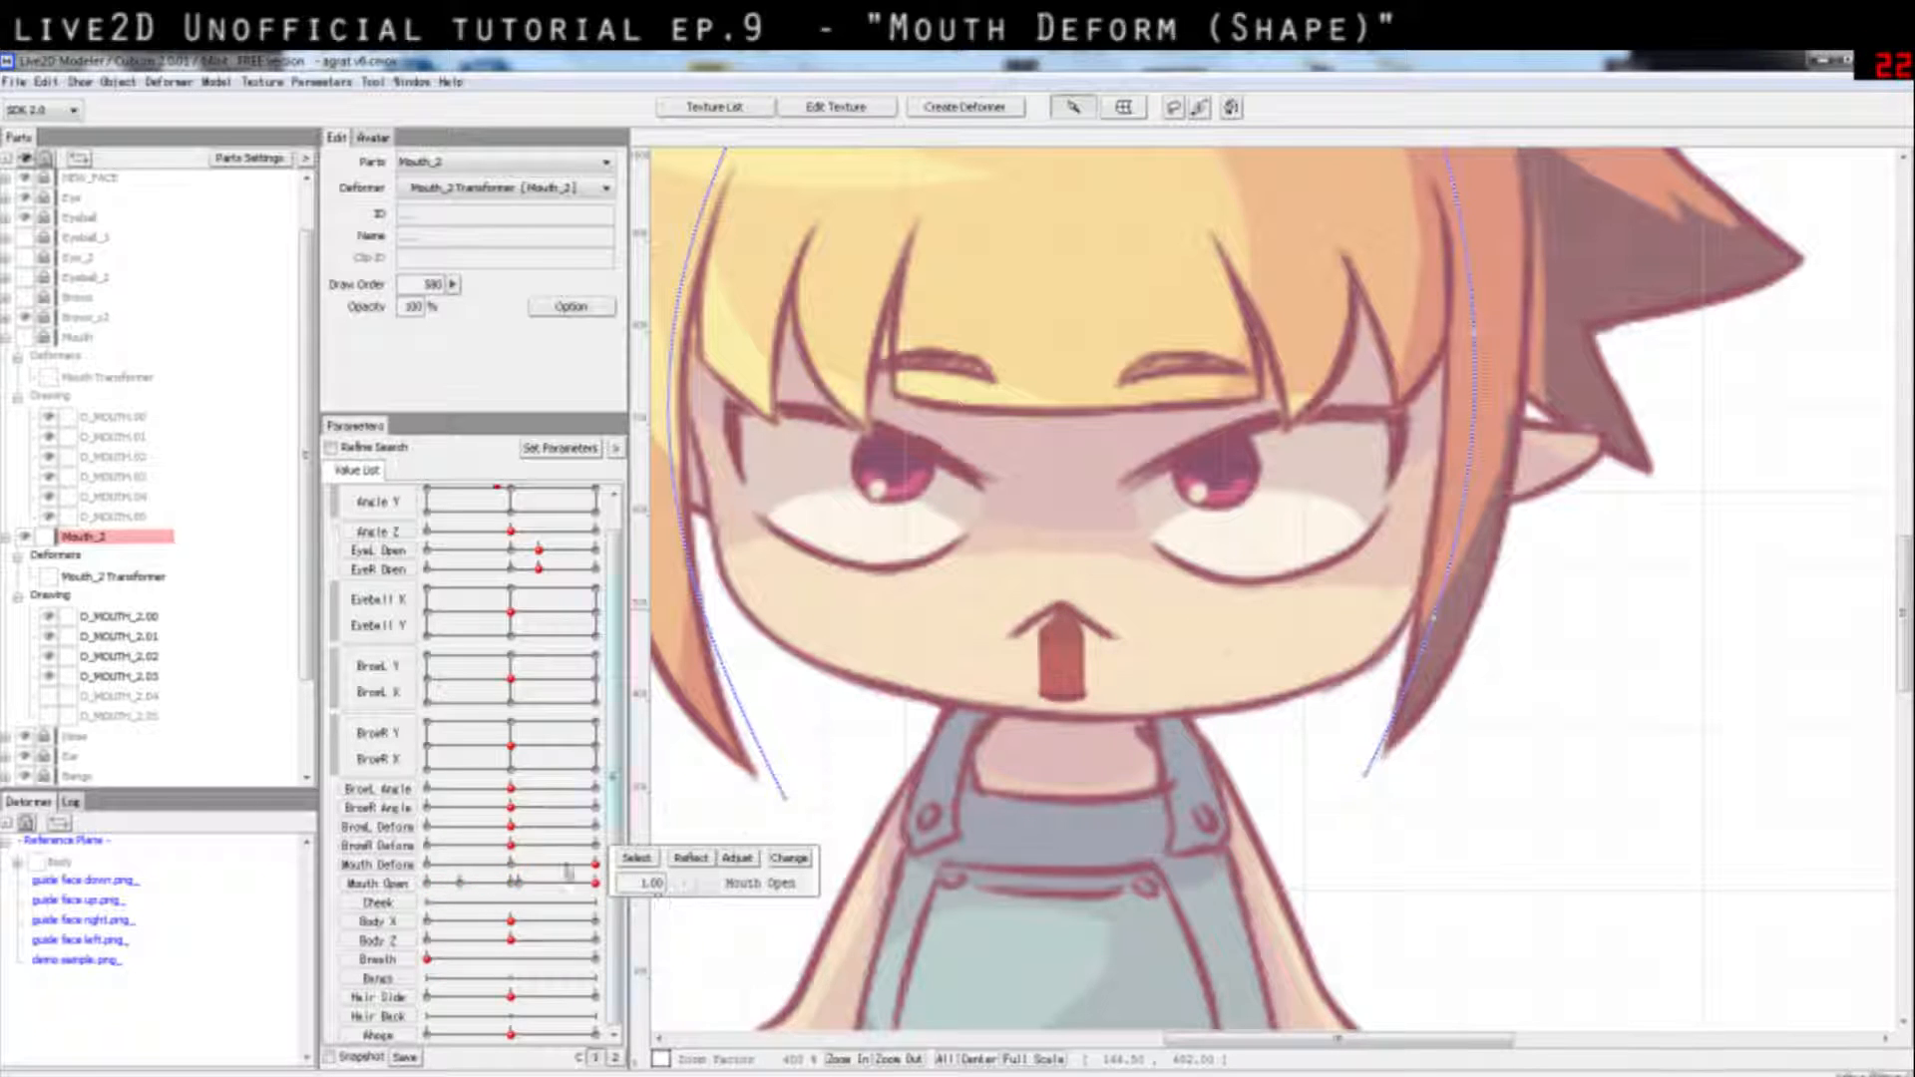
drag(511, 866, 424, 885)
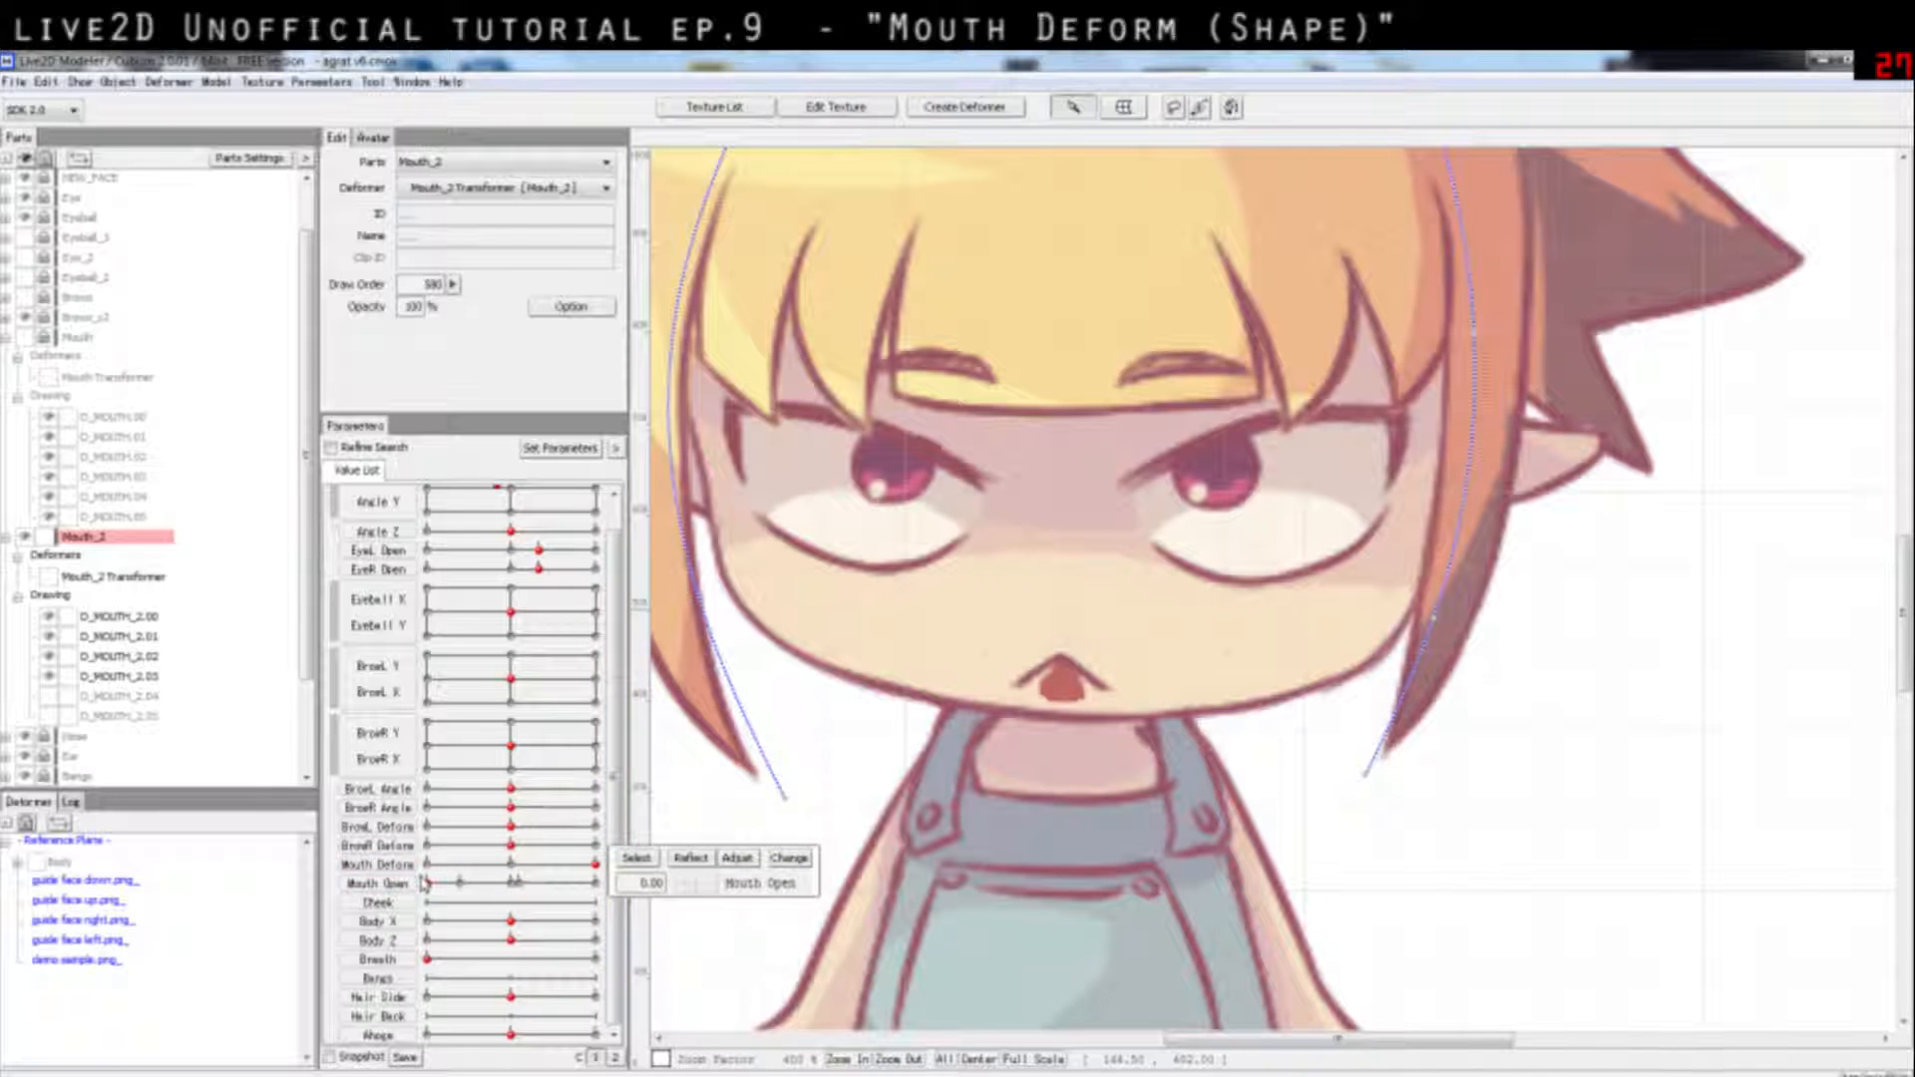
click(48, 677)
click(48, 677)
click(47, 677)
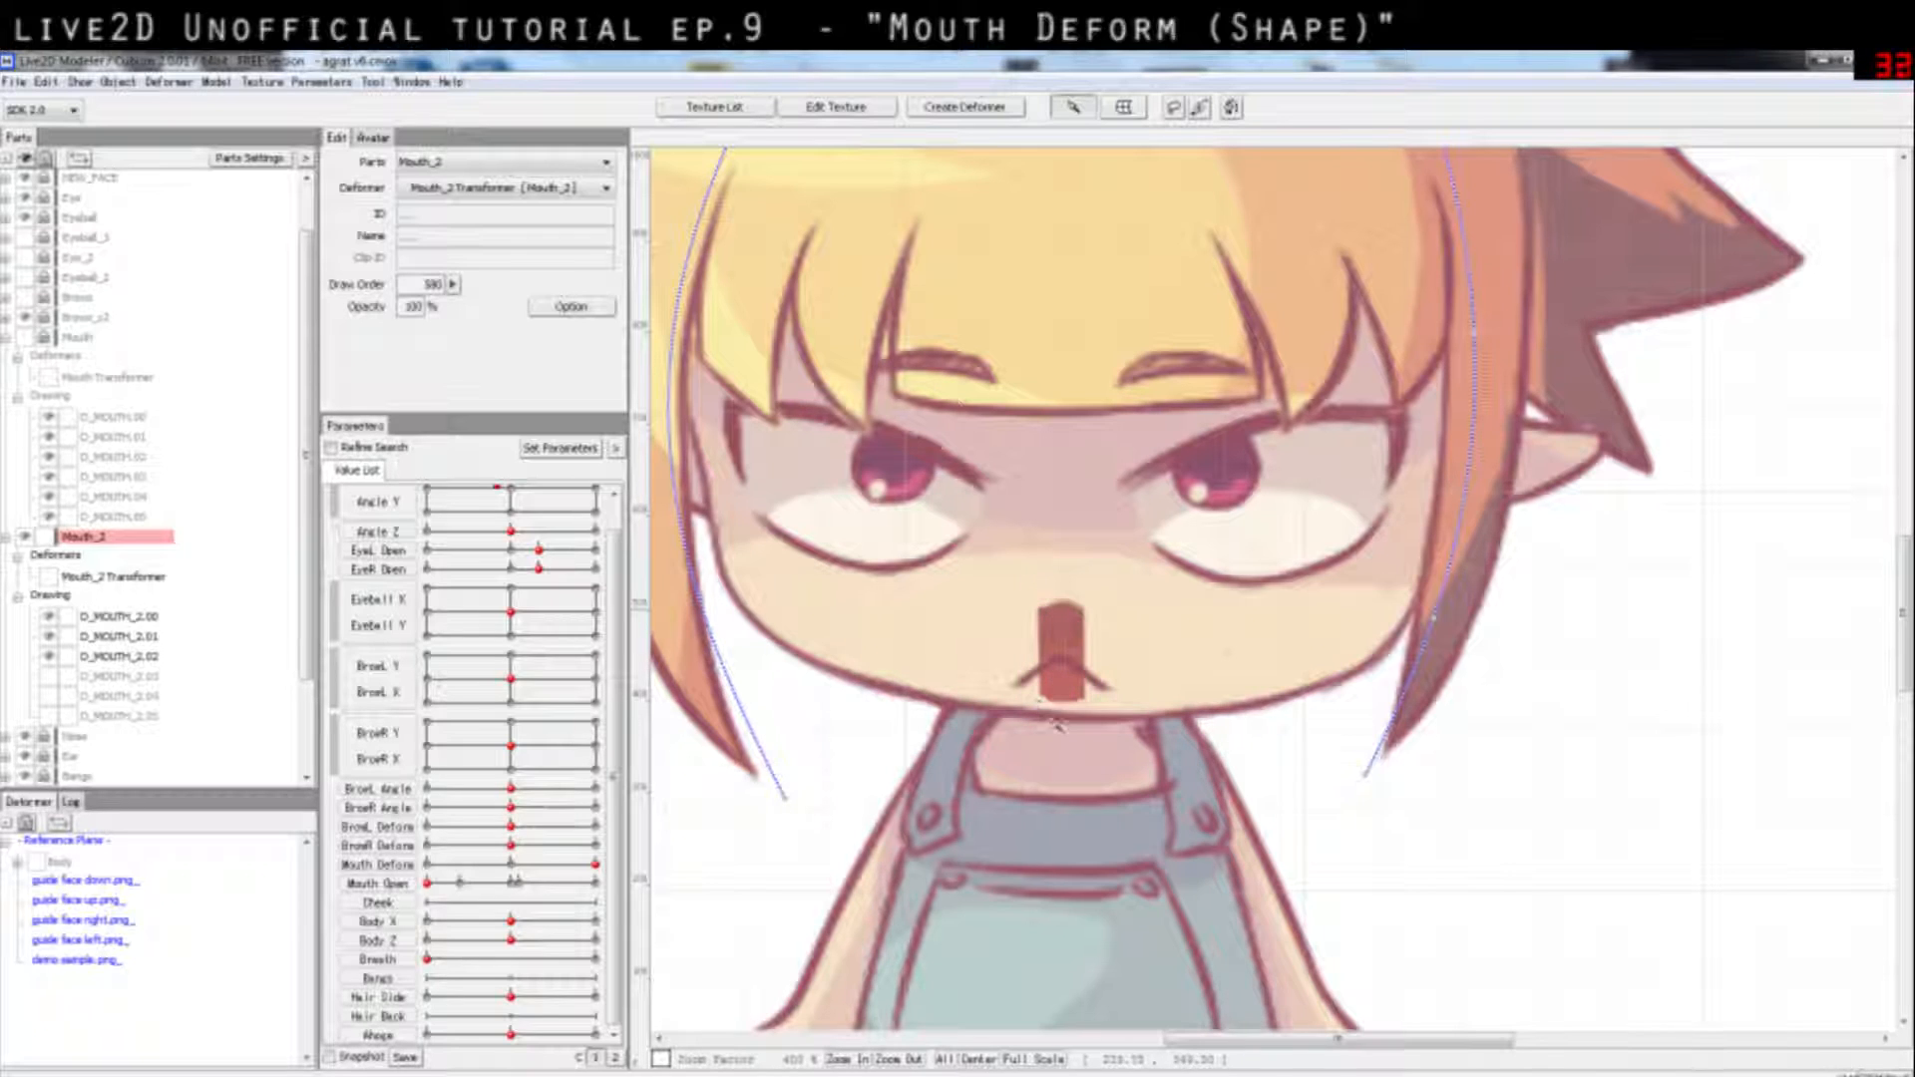
click(48, 677)
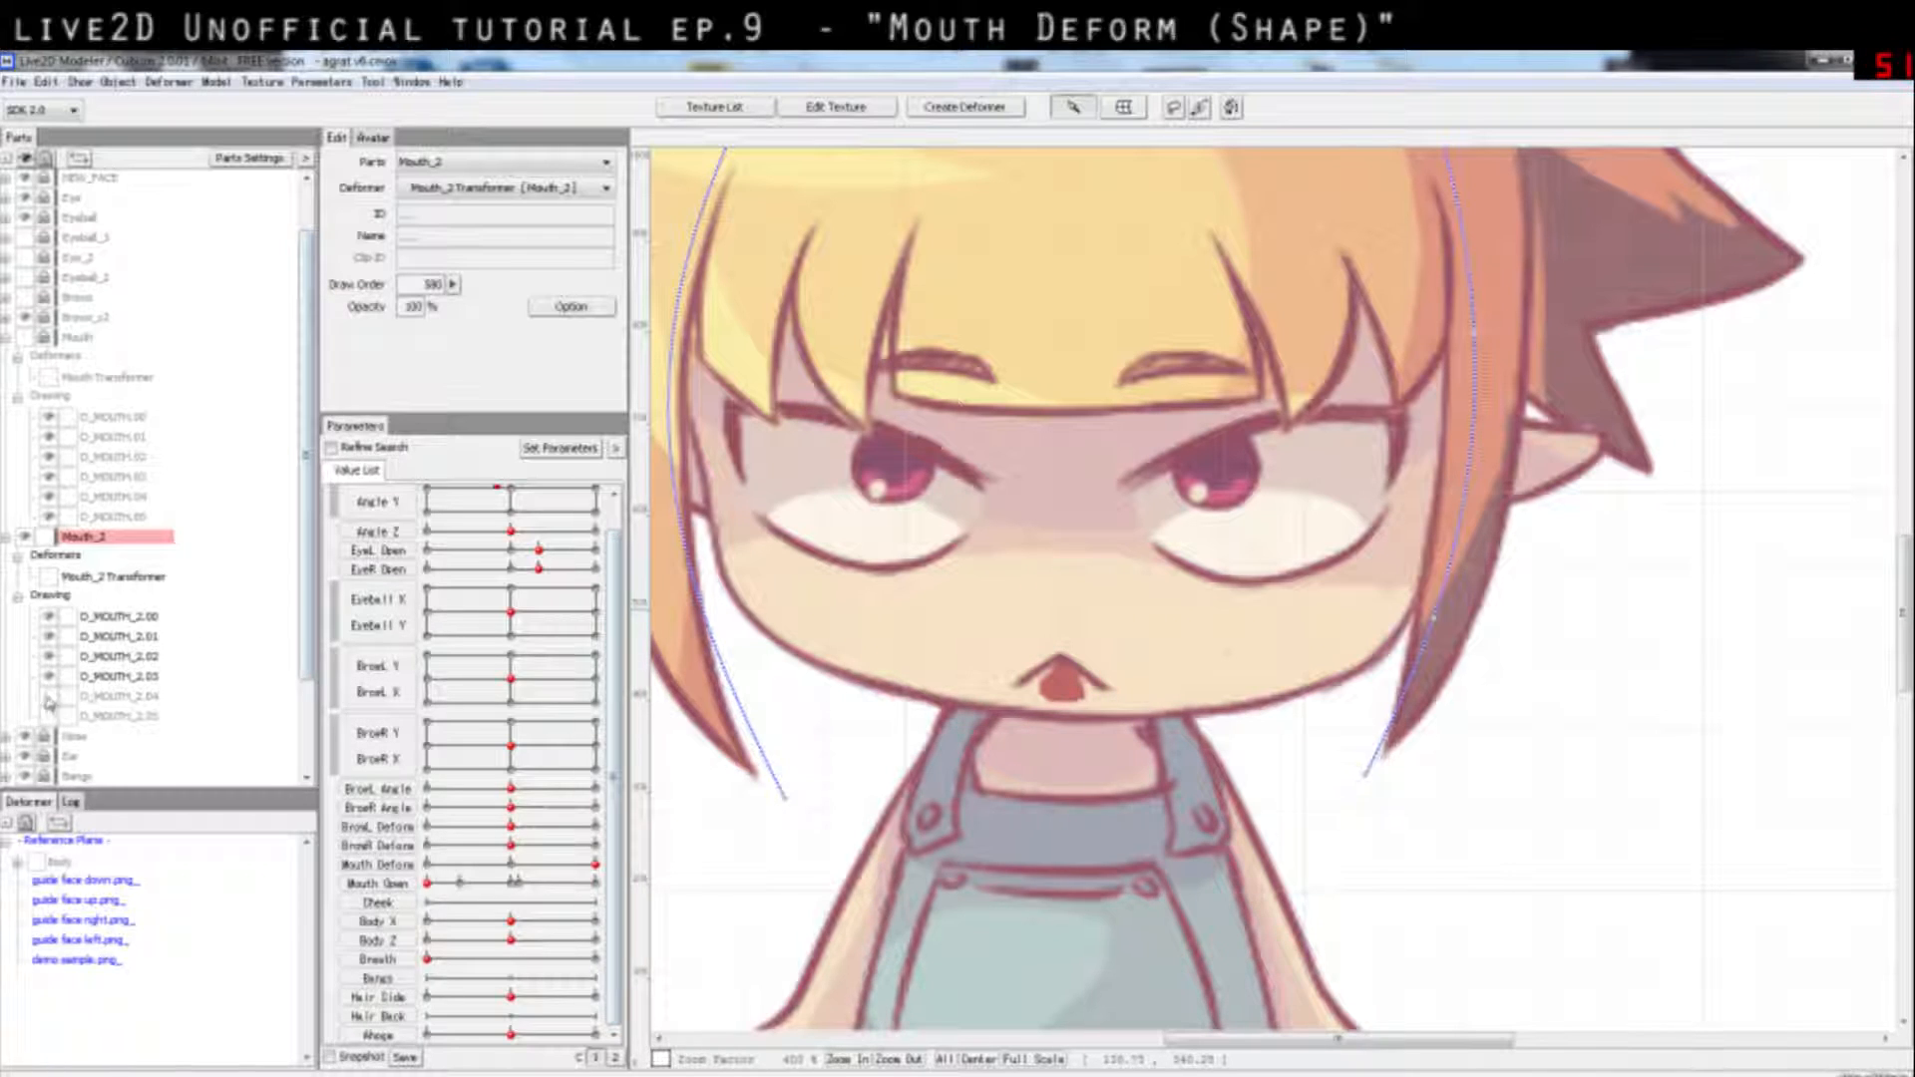
click(48, 678)
Step: Hide the NEW_FACE part so the mouth's covering pieces stand out from the face
scroll(55, 699, down, 2)
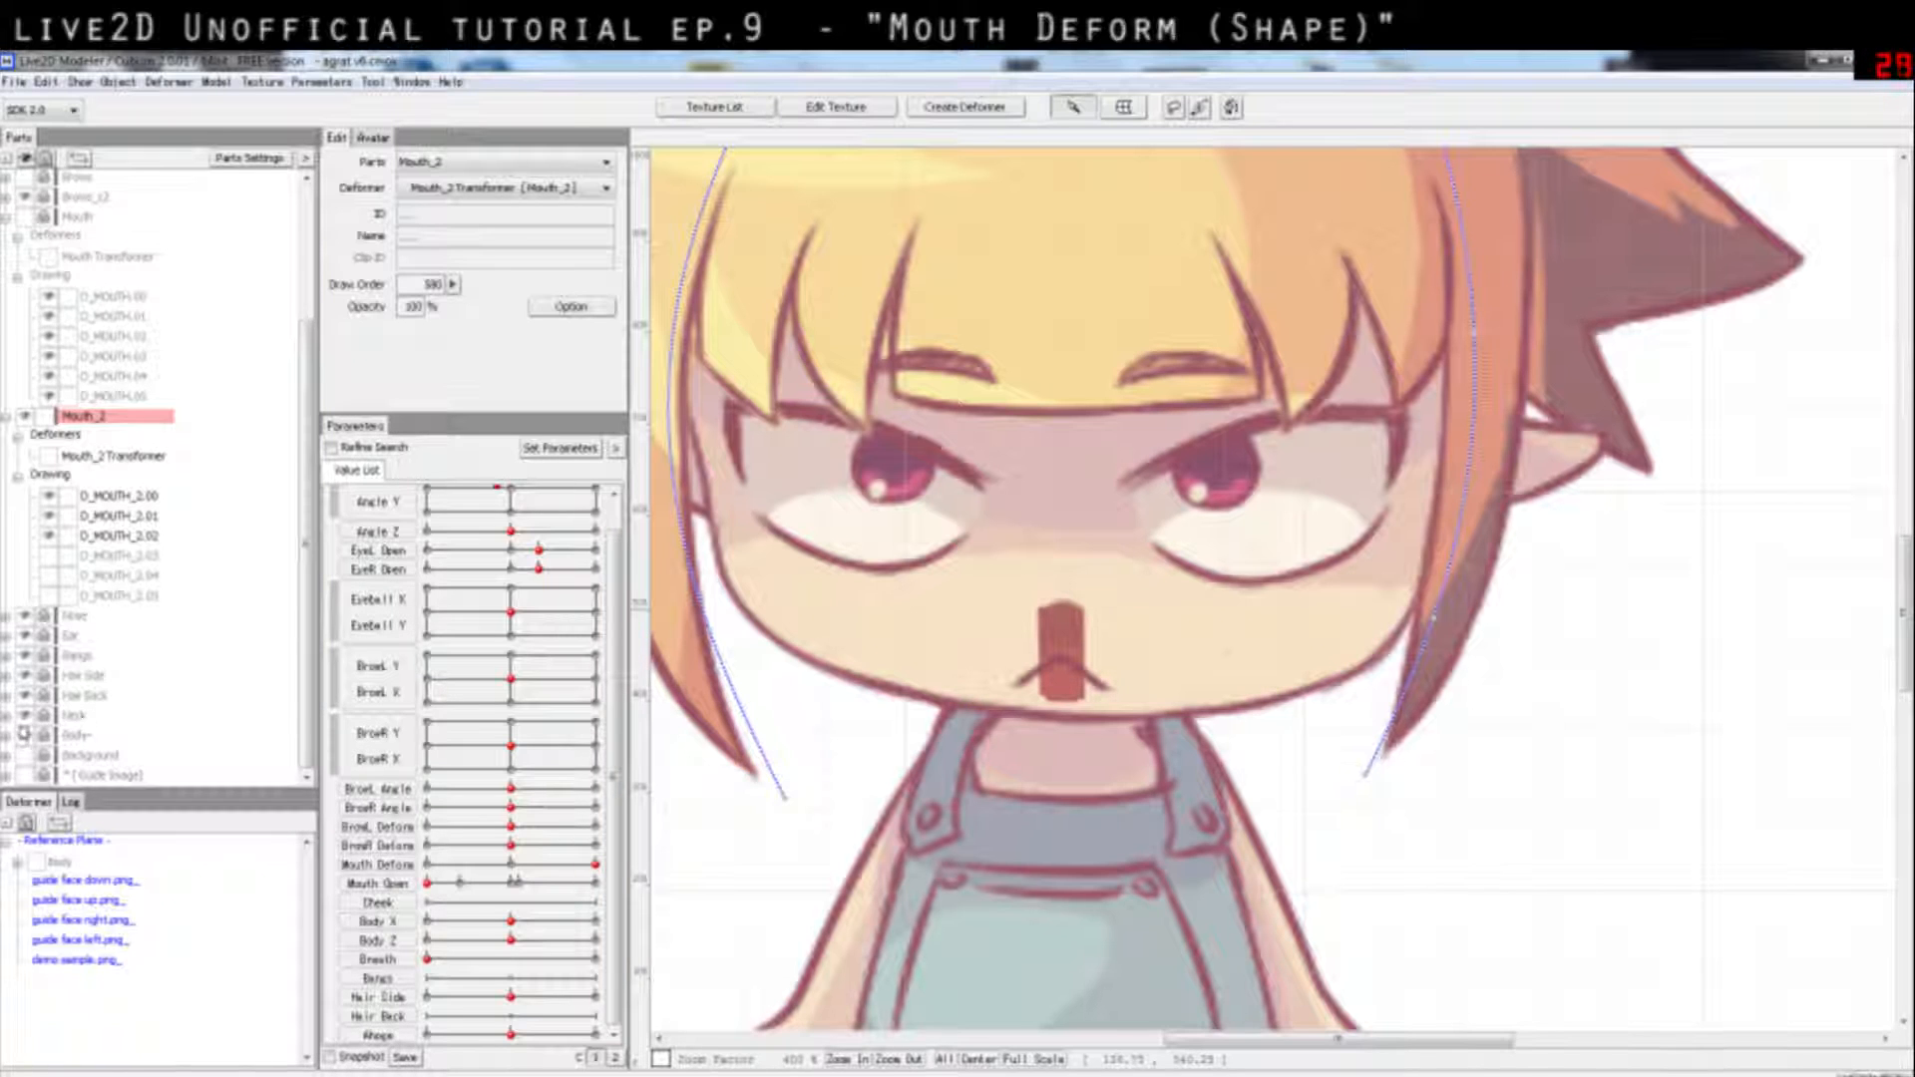
scroll(116, 635, up, 1)
scroll(30, 244, up, 2)
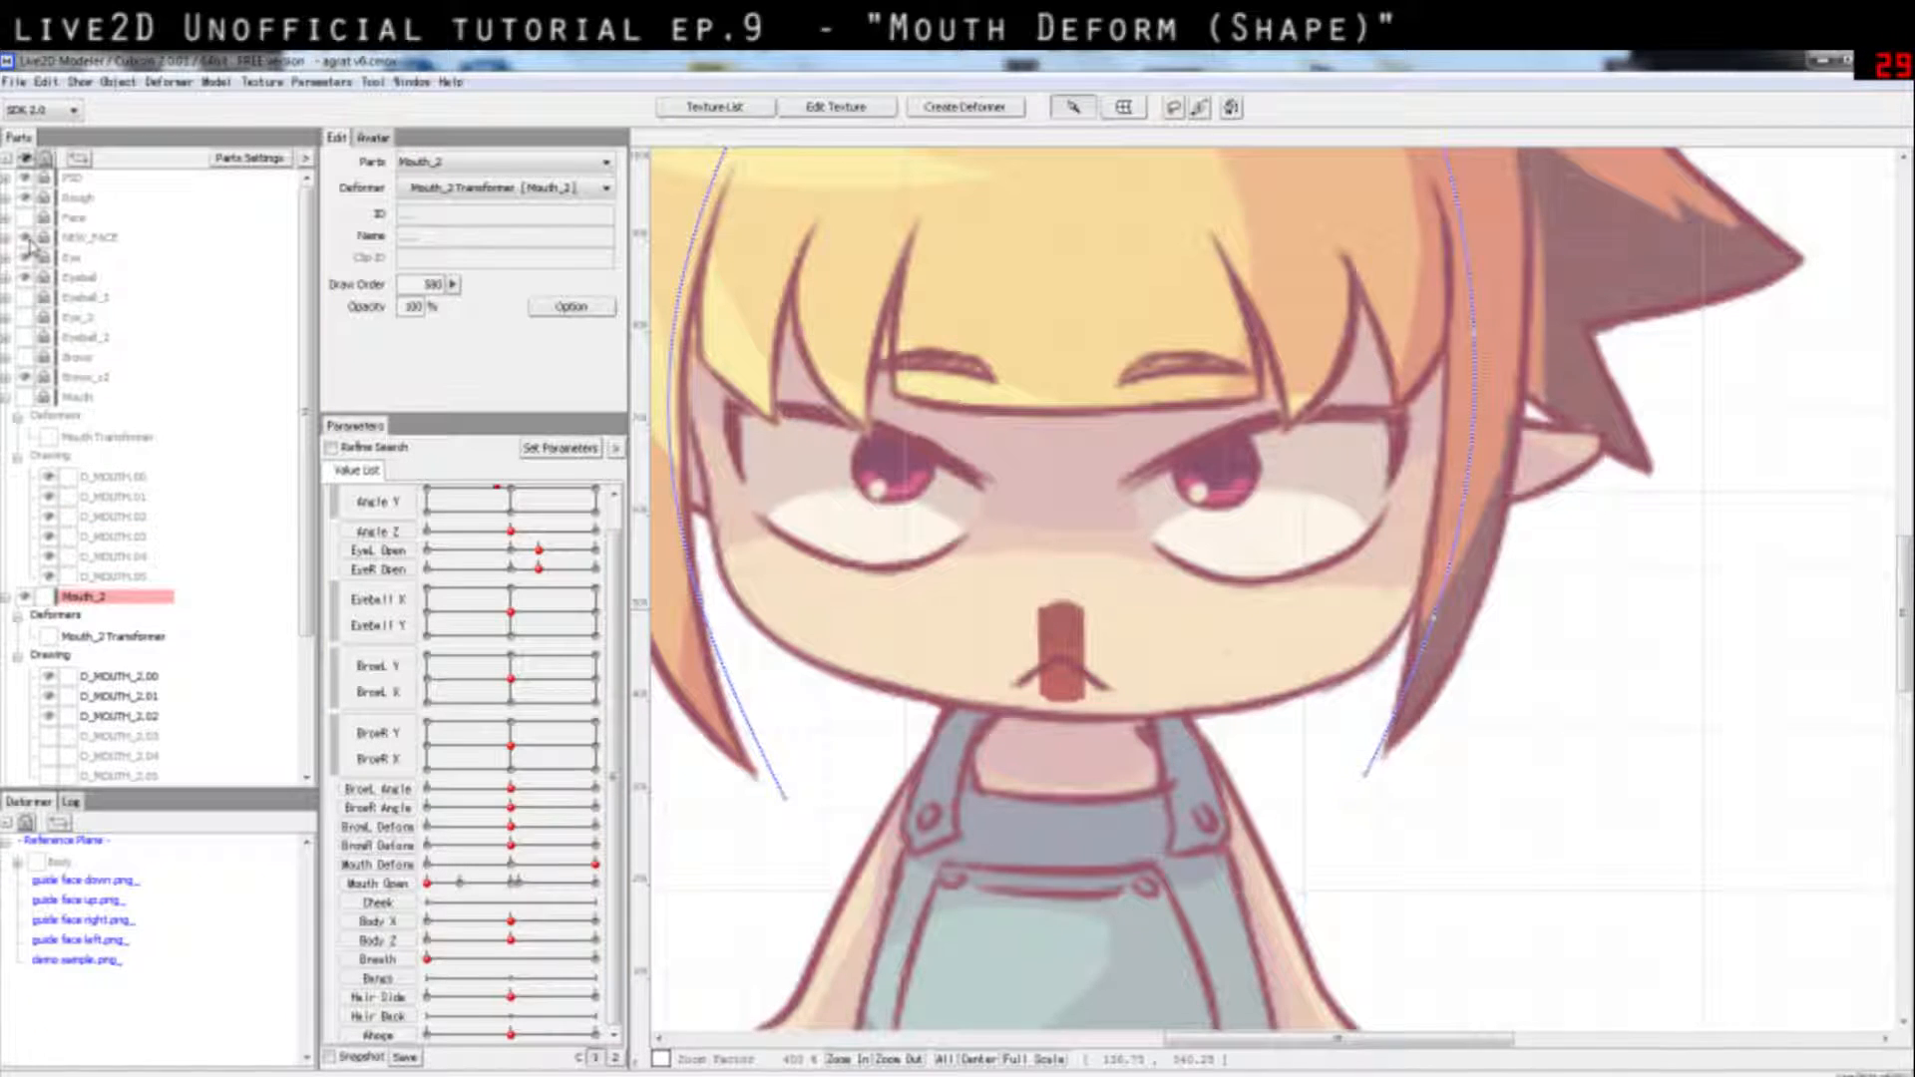
click(24, 239)
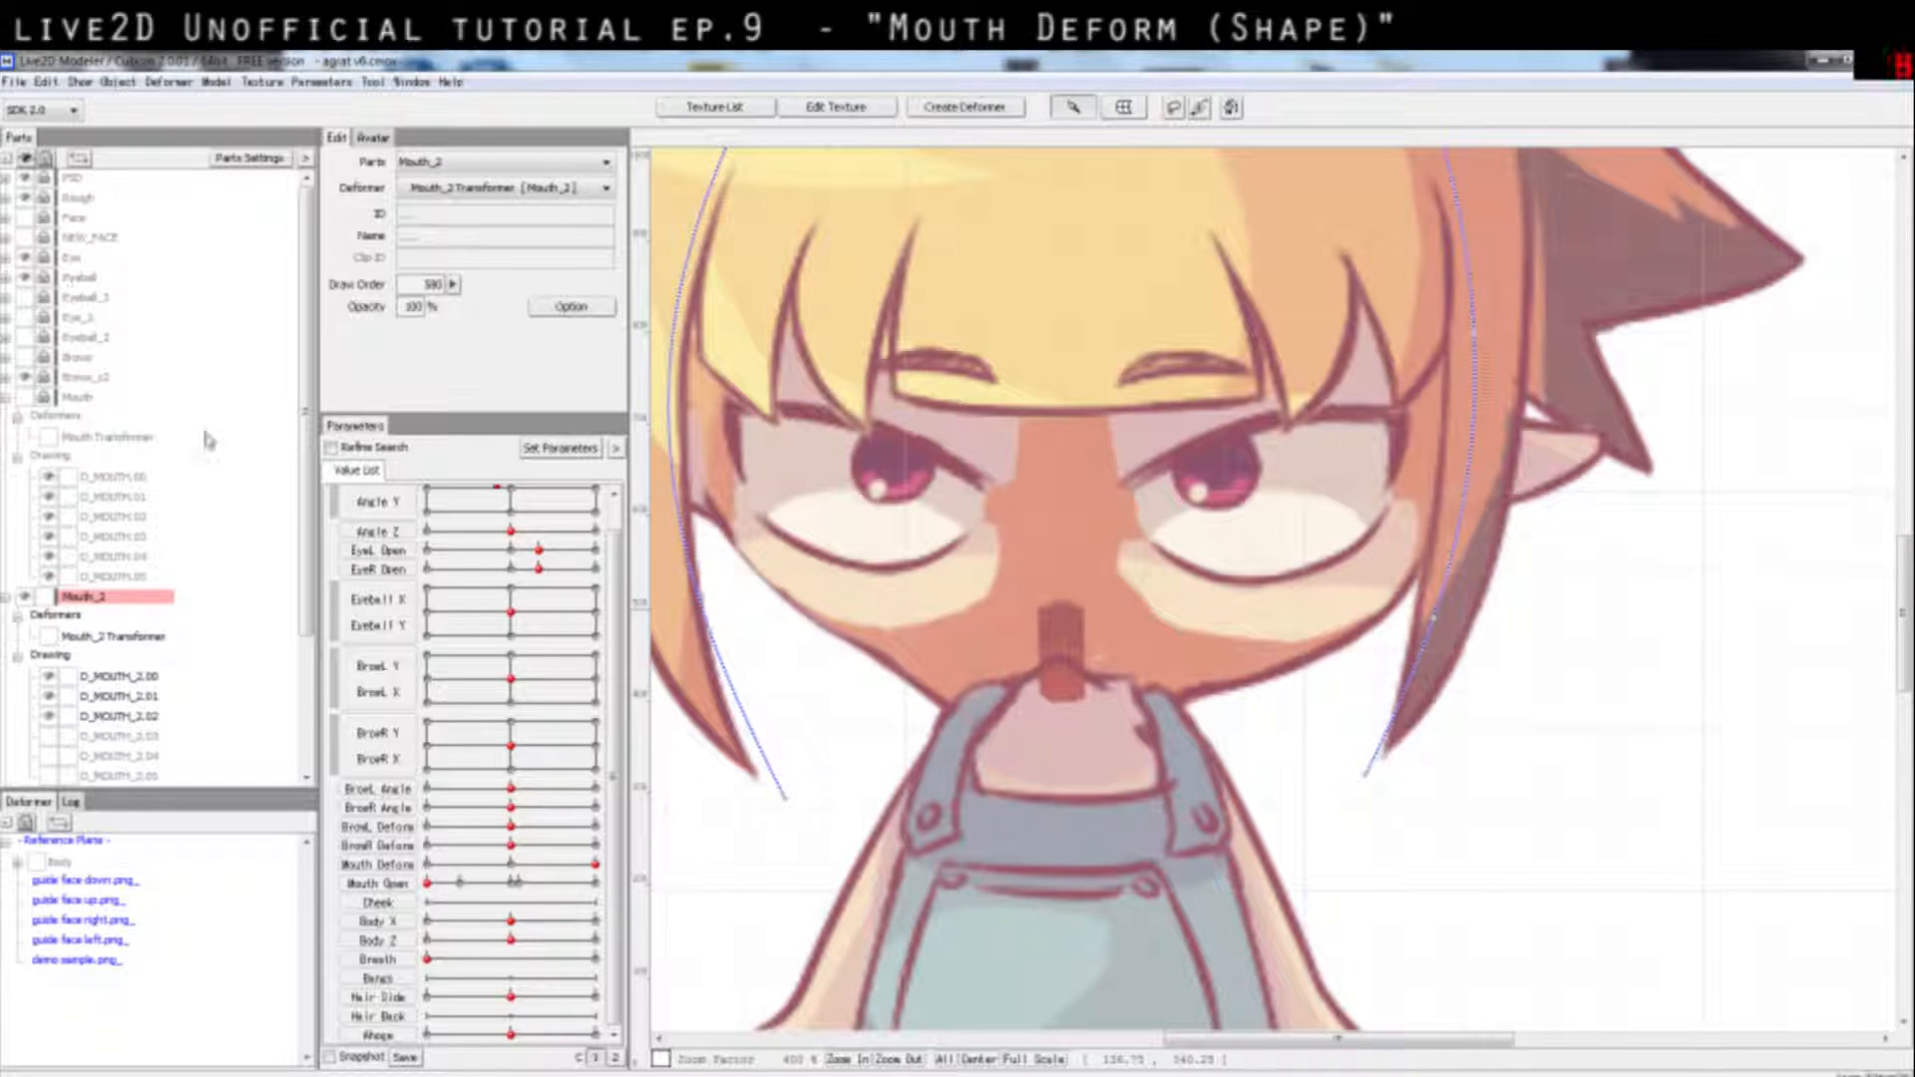
Step: Toggle D_MOUTH_2.03 repeatedly to examine how it masks the area above the upper lip, and leave it shown
click(54, 737)
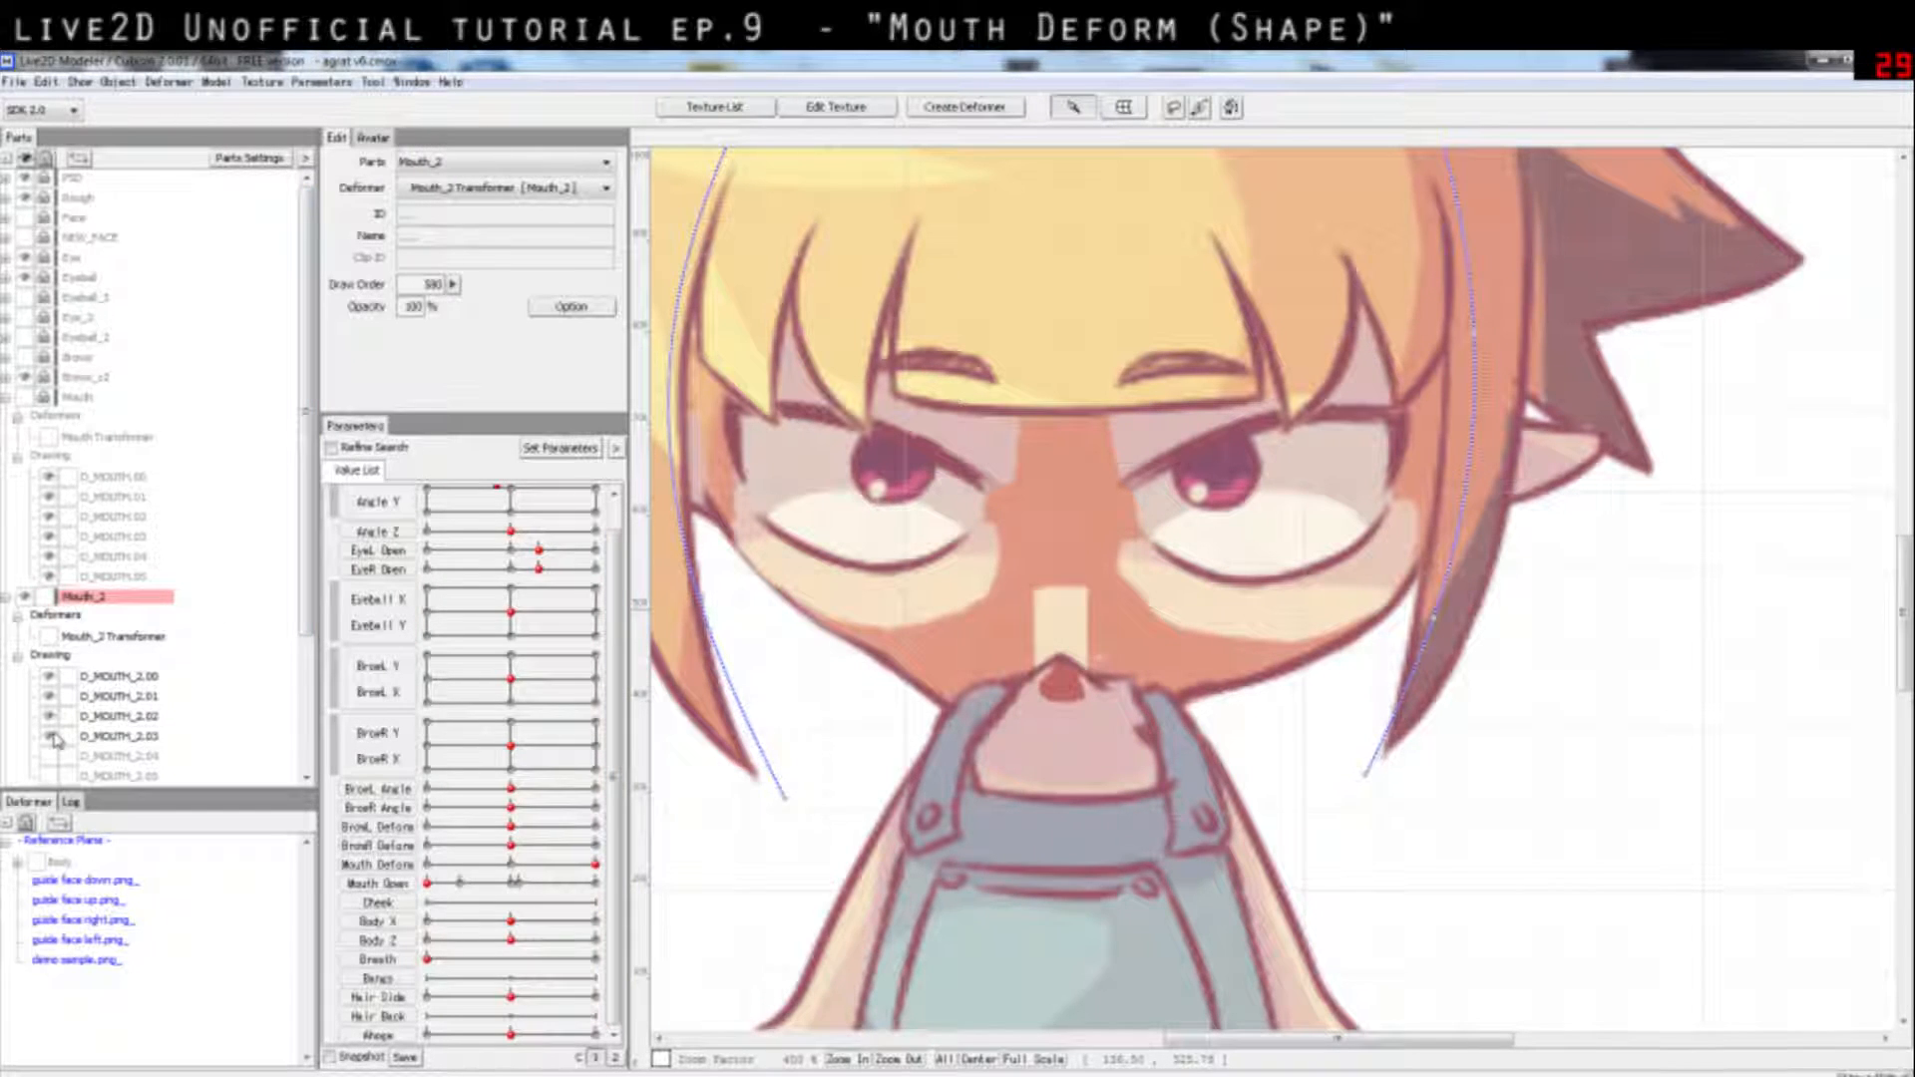
click(55, 737)
click(55, 737)
click(55, 737)
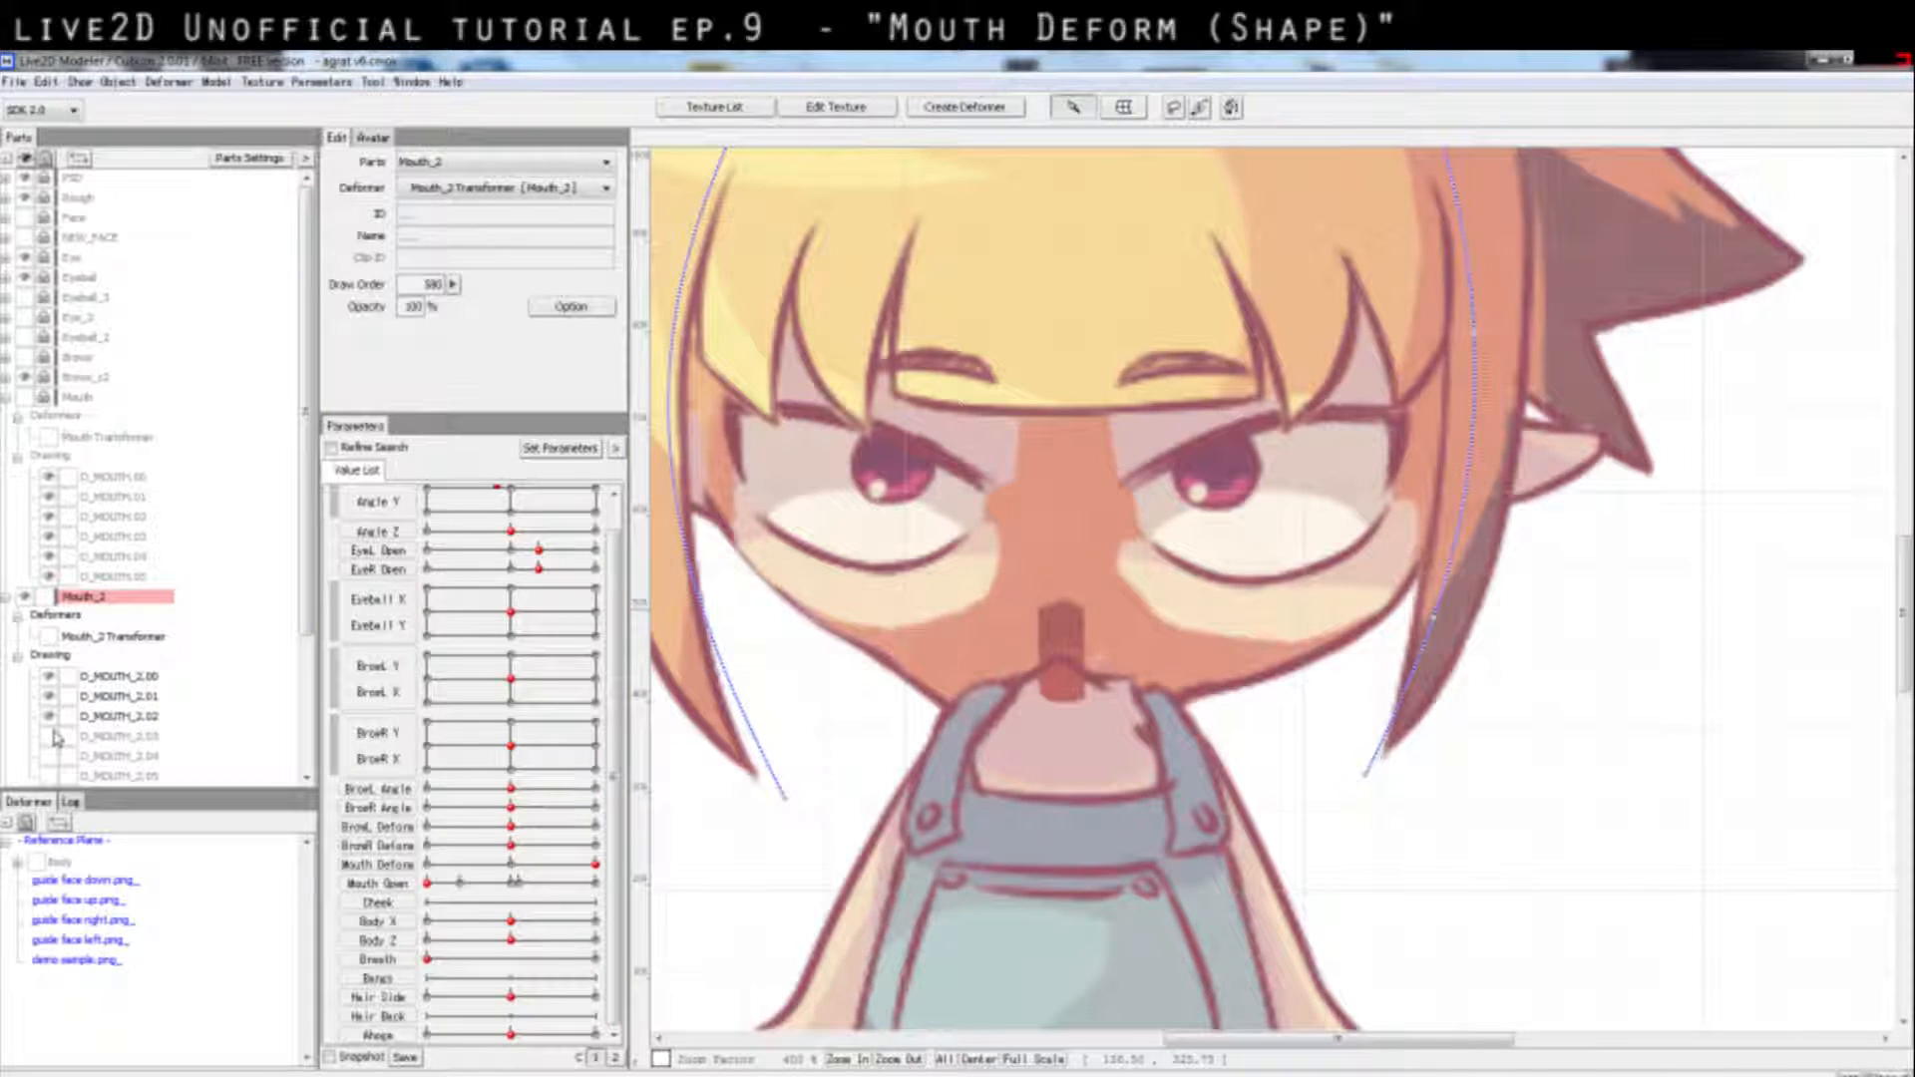
click(55, 737)
click(55, 737)
click(55, 737)
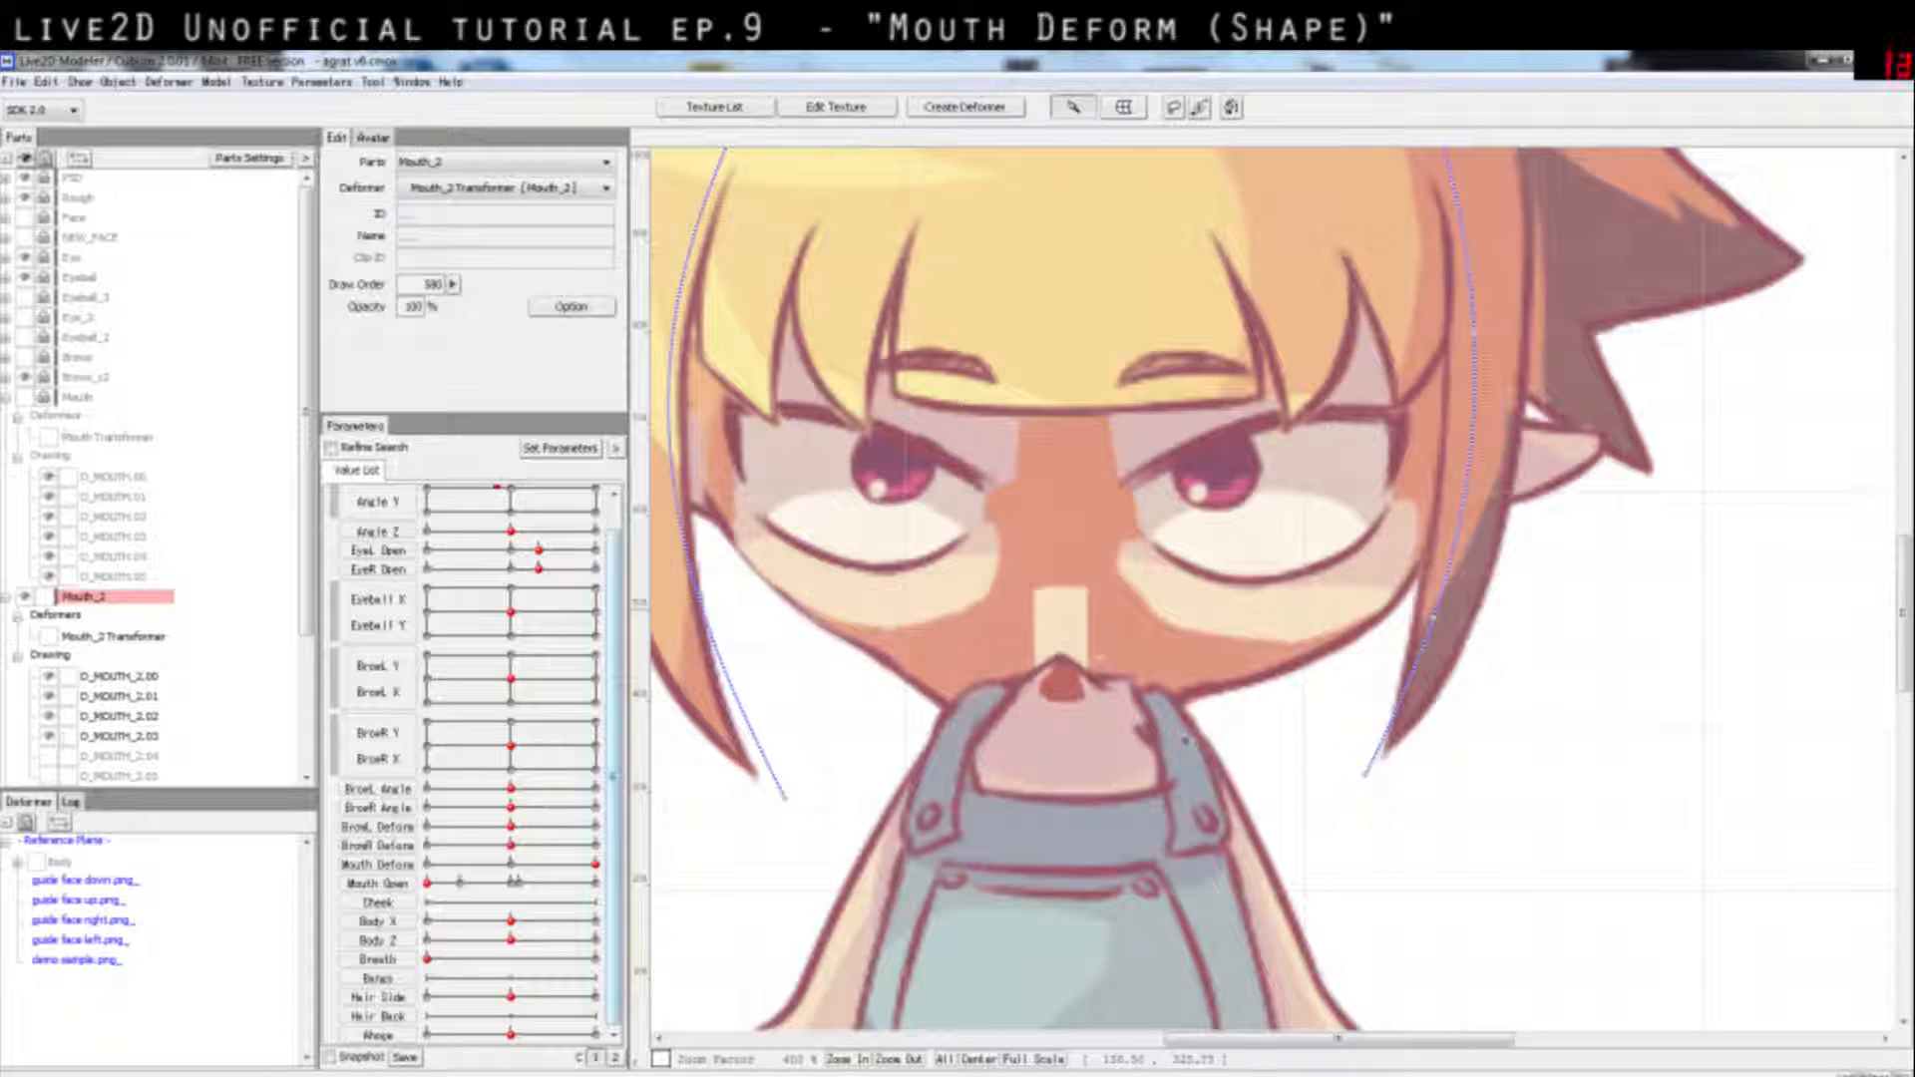
click(1072, 621)
click(1127, 649)
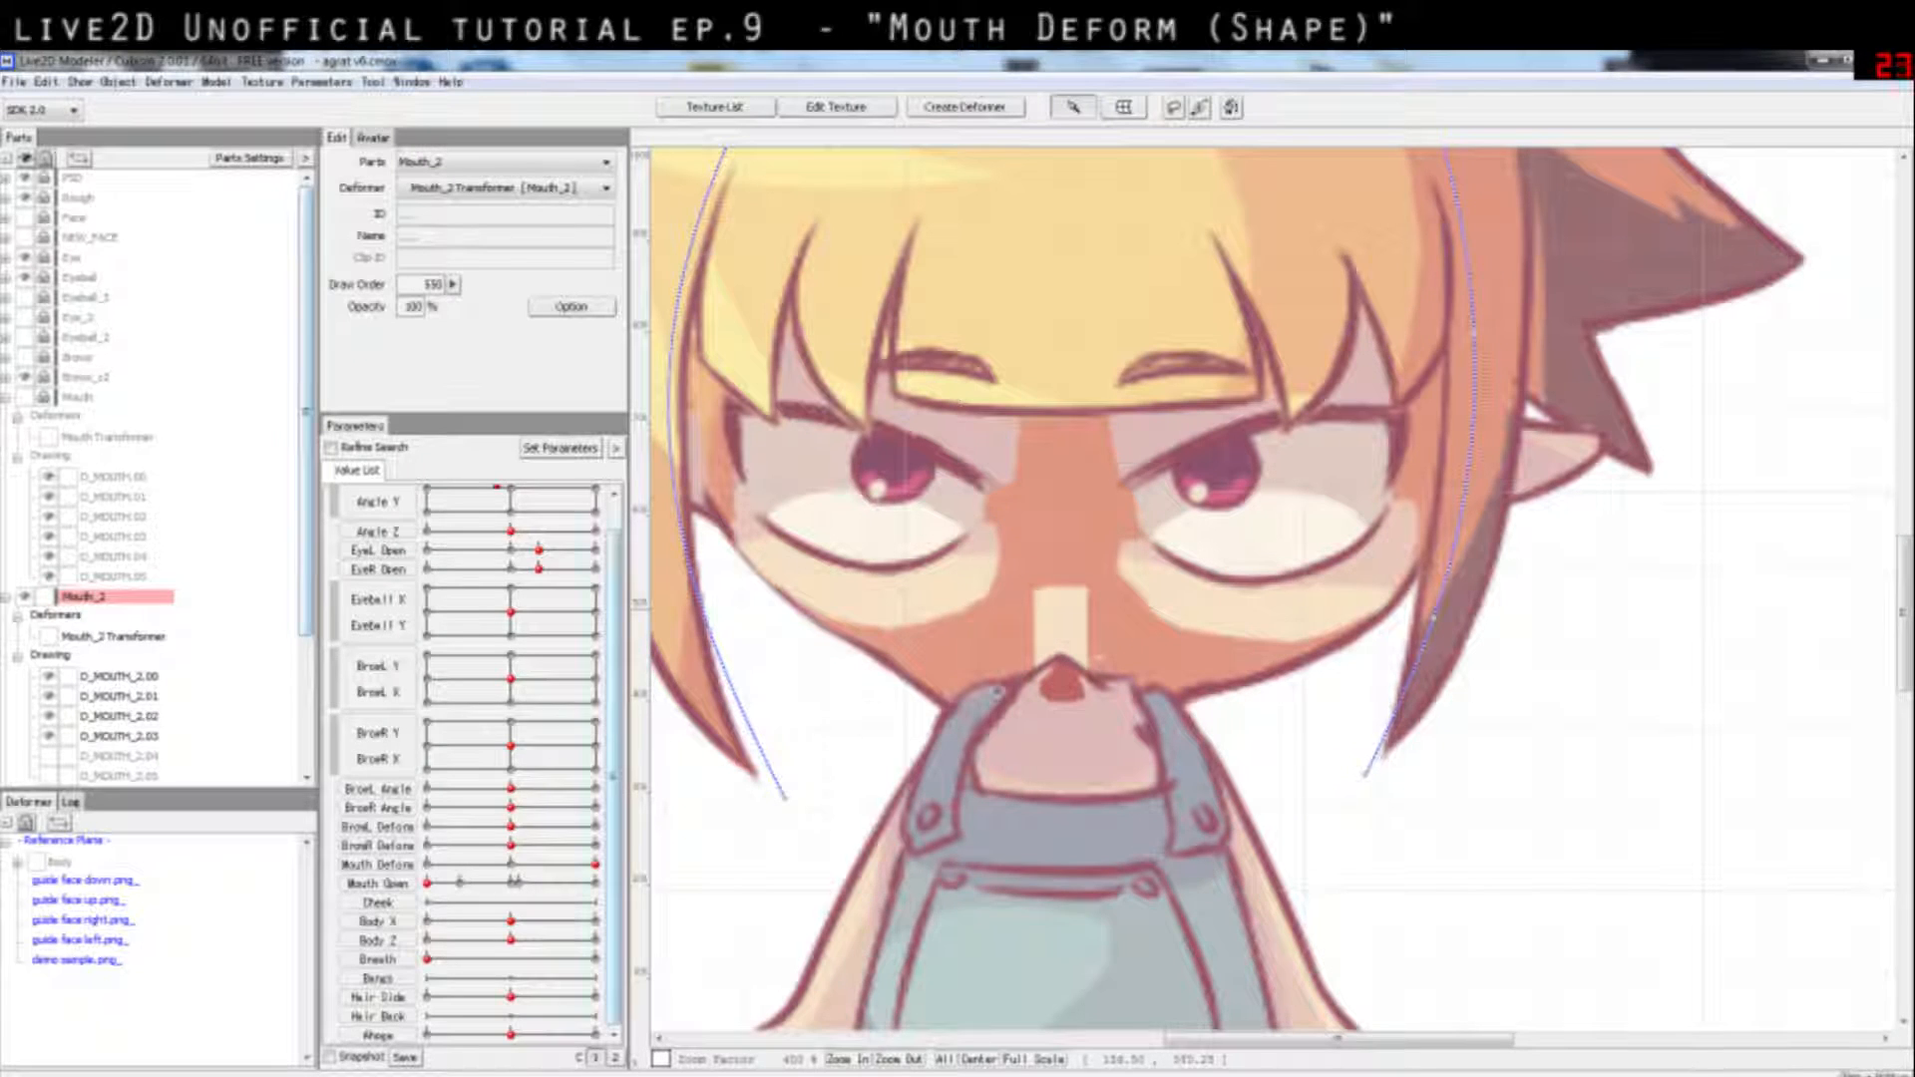
click(1076, 692)
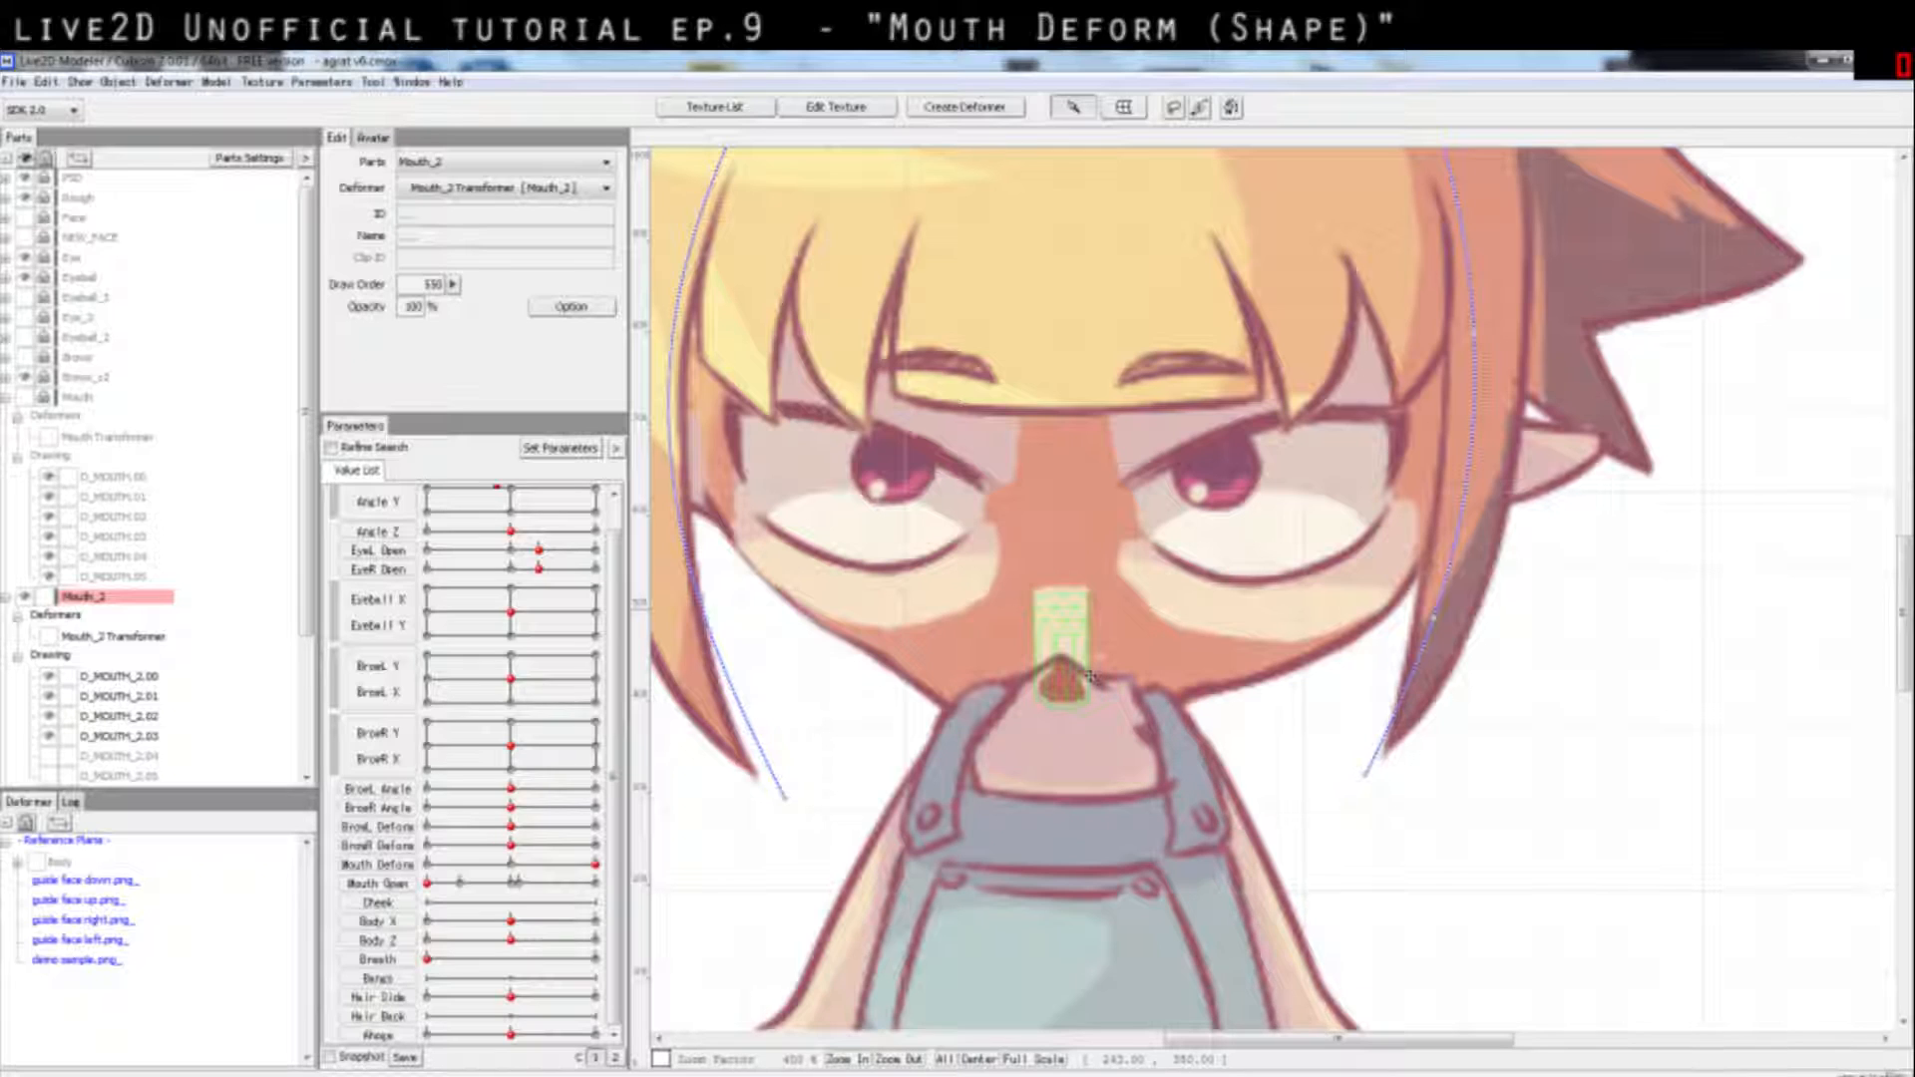
Step: Show the remaining Mouth_2 drawings D_MOUTH_2.04 and D_MOUTH_2.05
scroll(152, 659, down, 1)
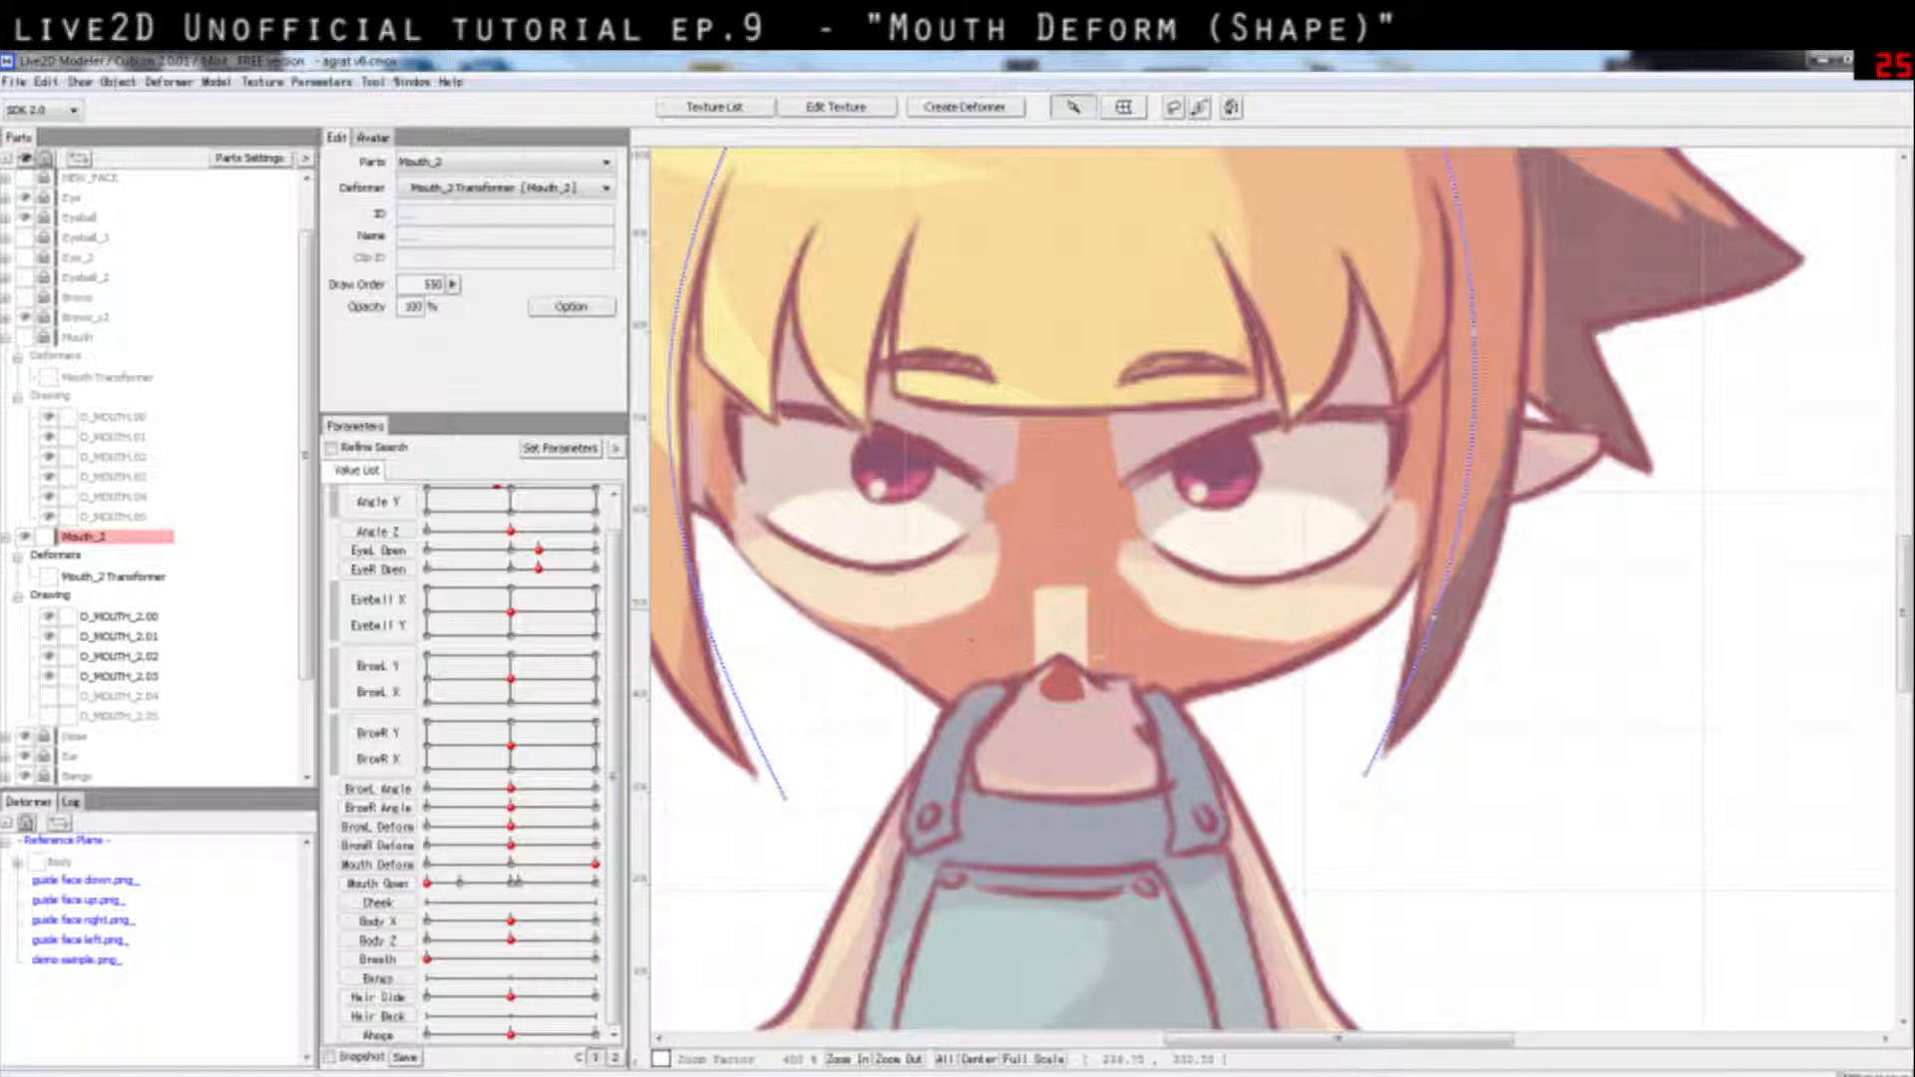
click(49, 696)
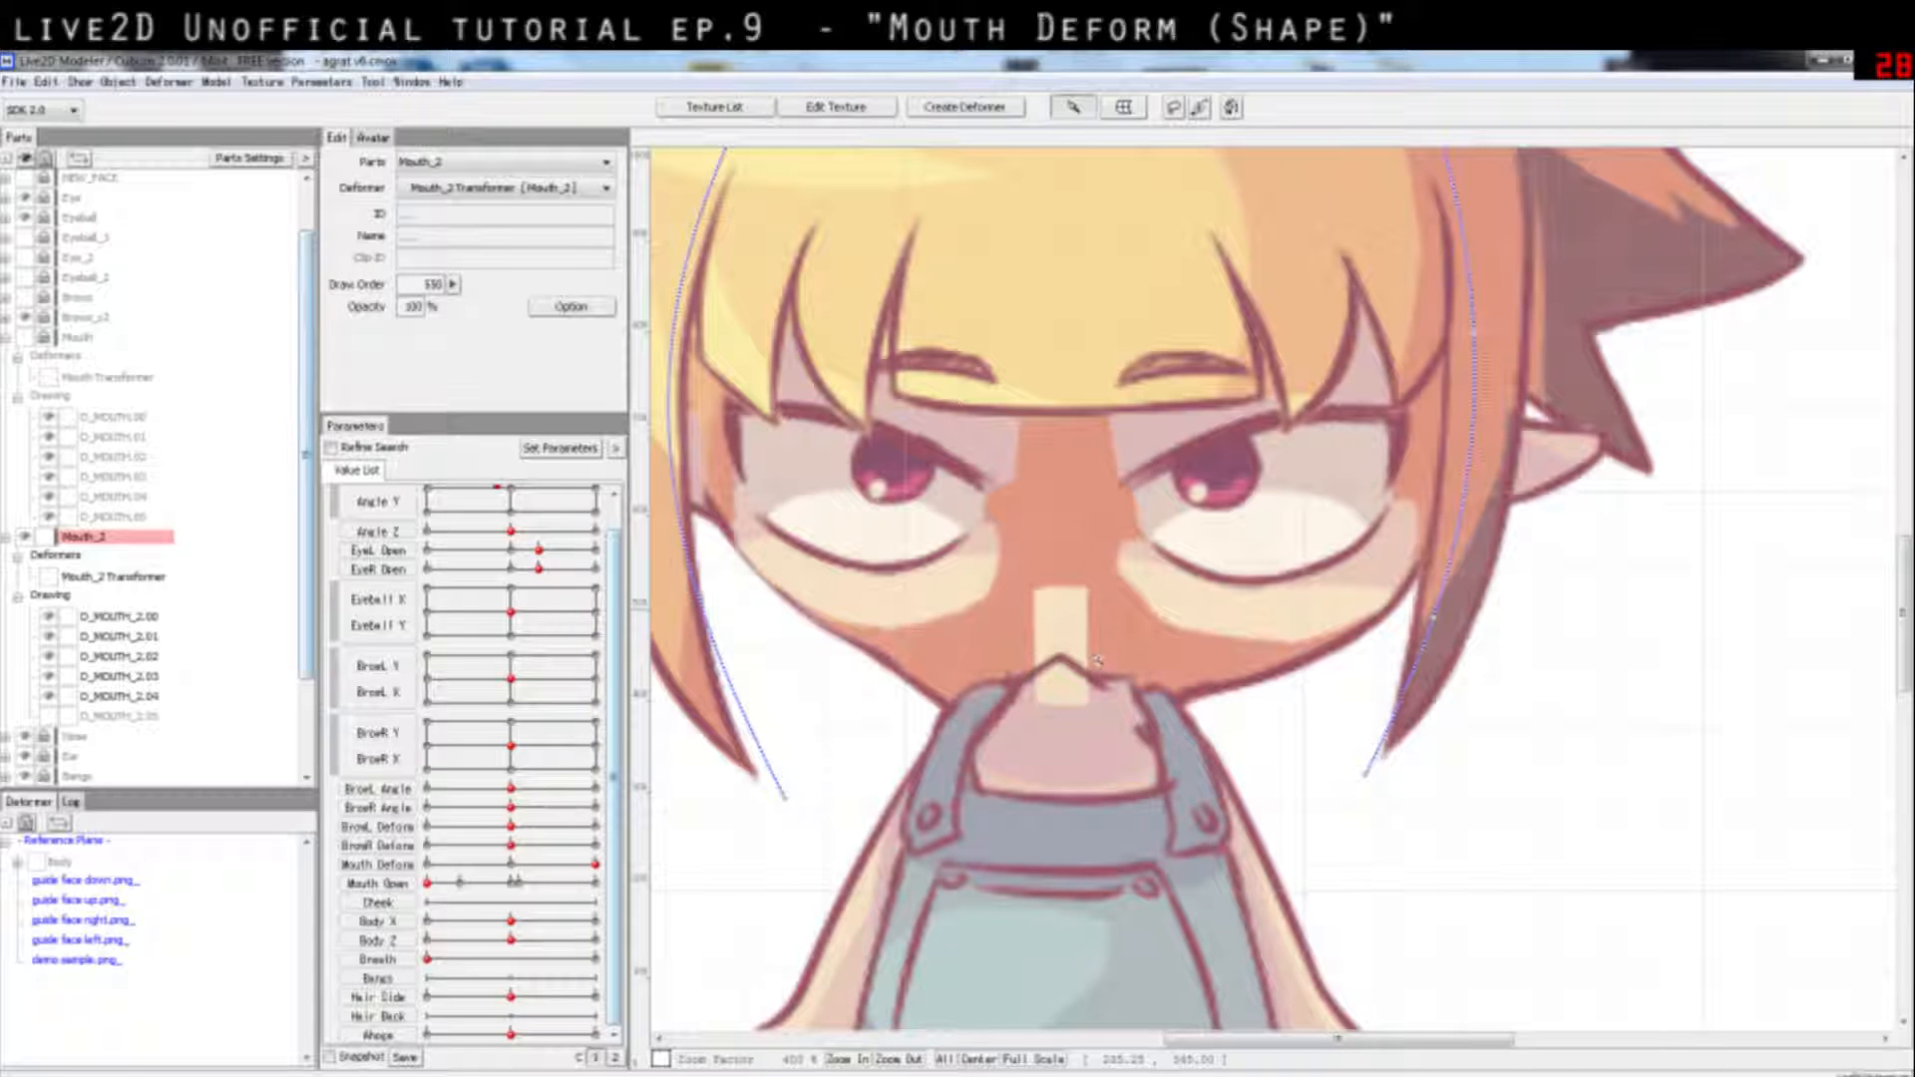
click(48, 716)
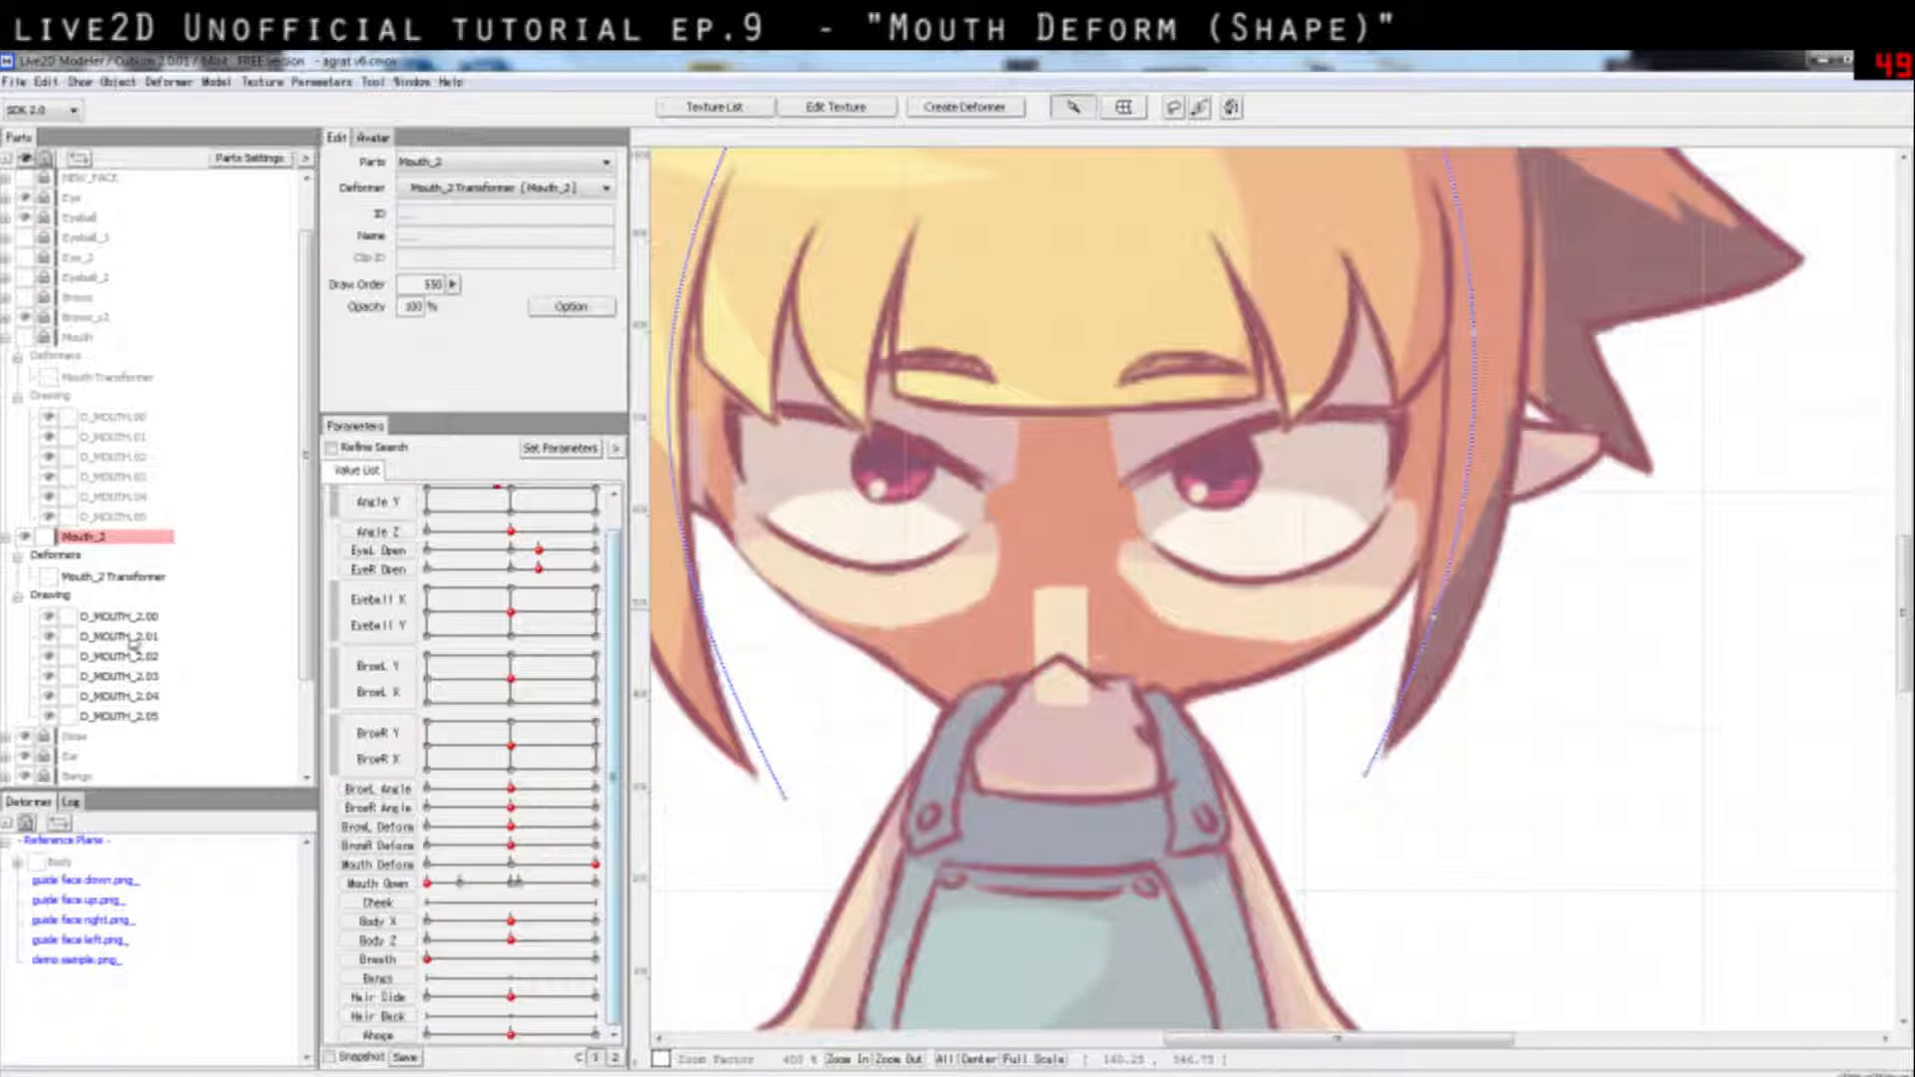
Step: Scrub Mouth Deform and select Mouth_2 drawings D_MOUTH_2.00, .01, .04 and .03 in turn to examine their parameter keys
click(104, 617)
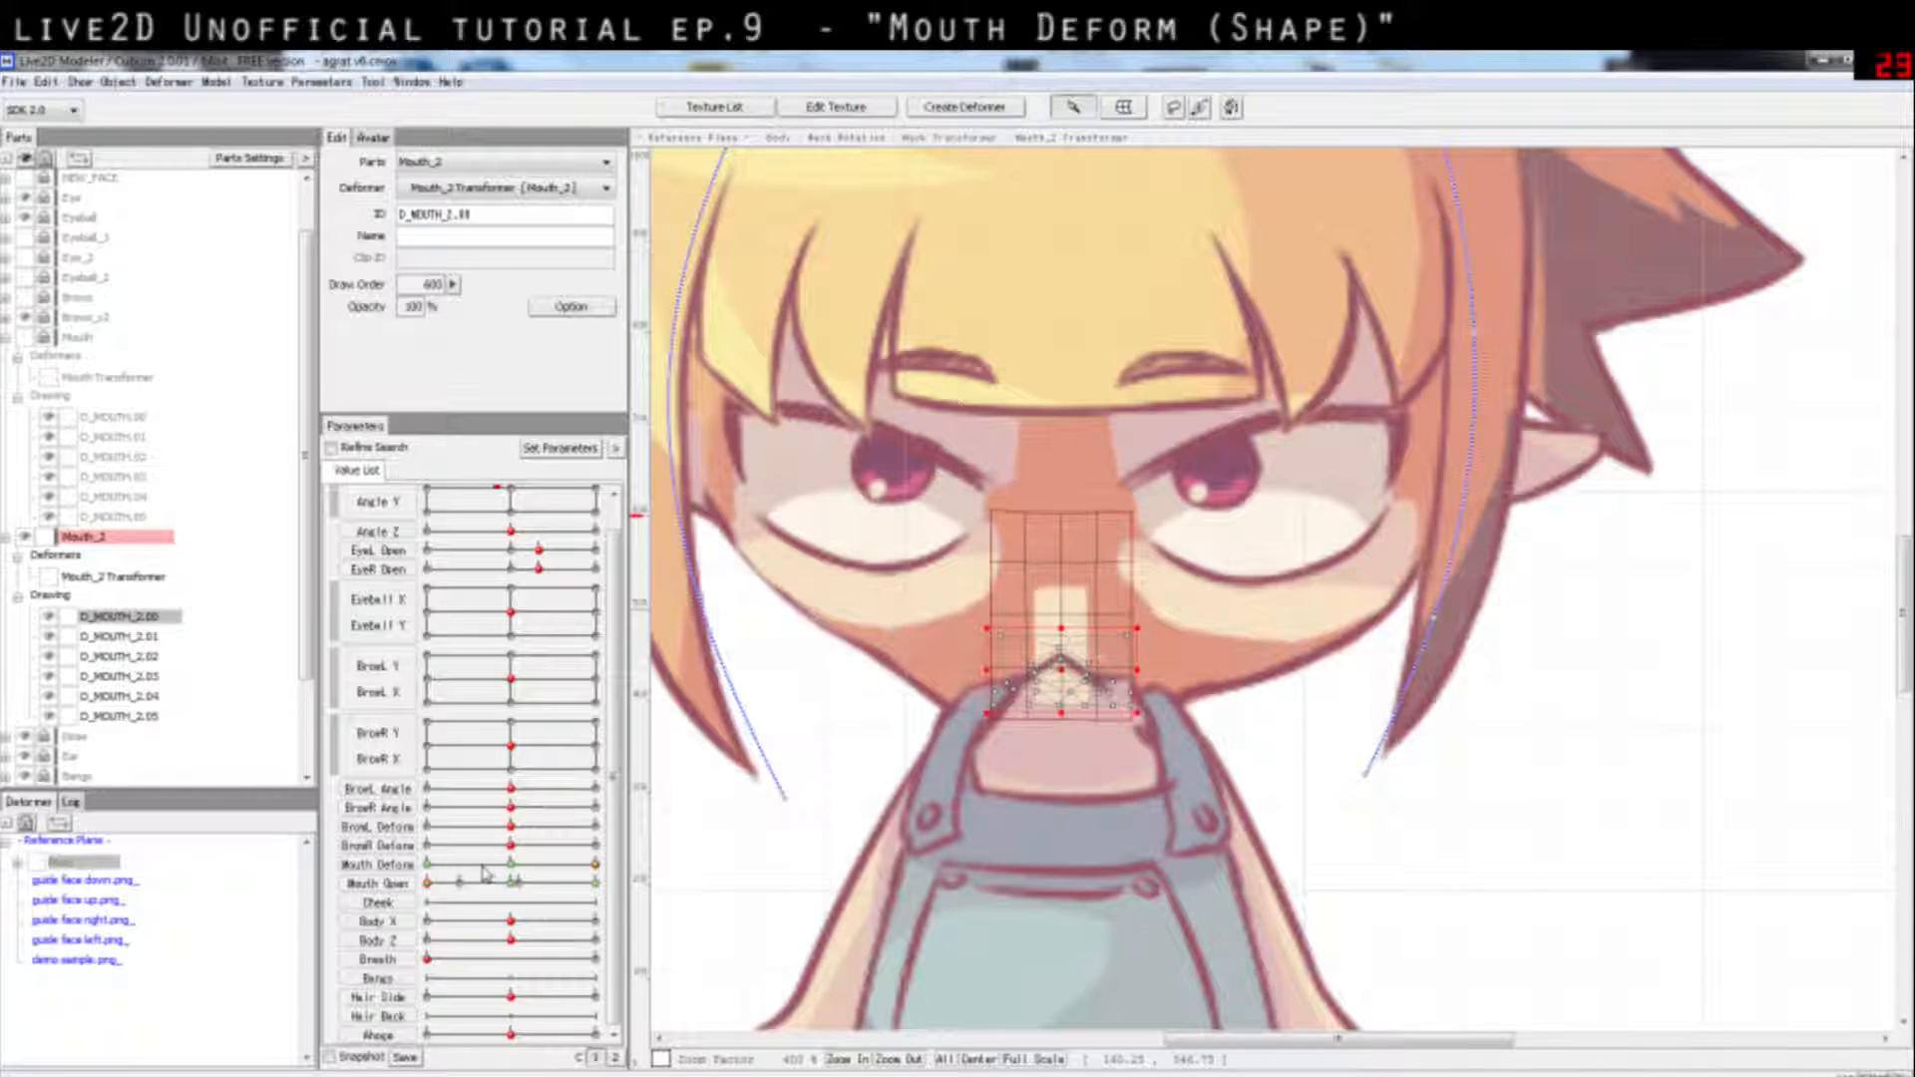
drag(442, 865, 632, 900)
drag(506, 866, 571, 866)
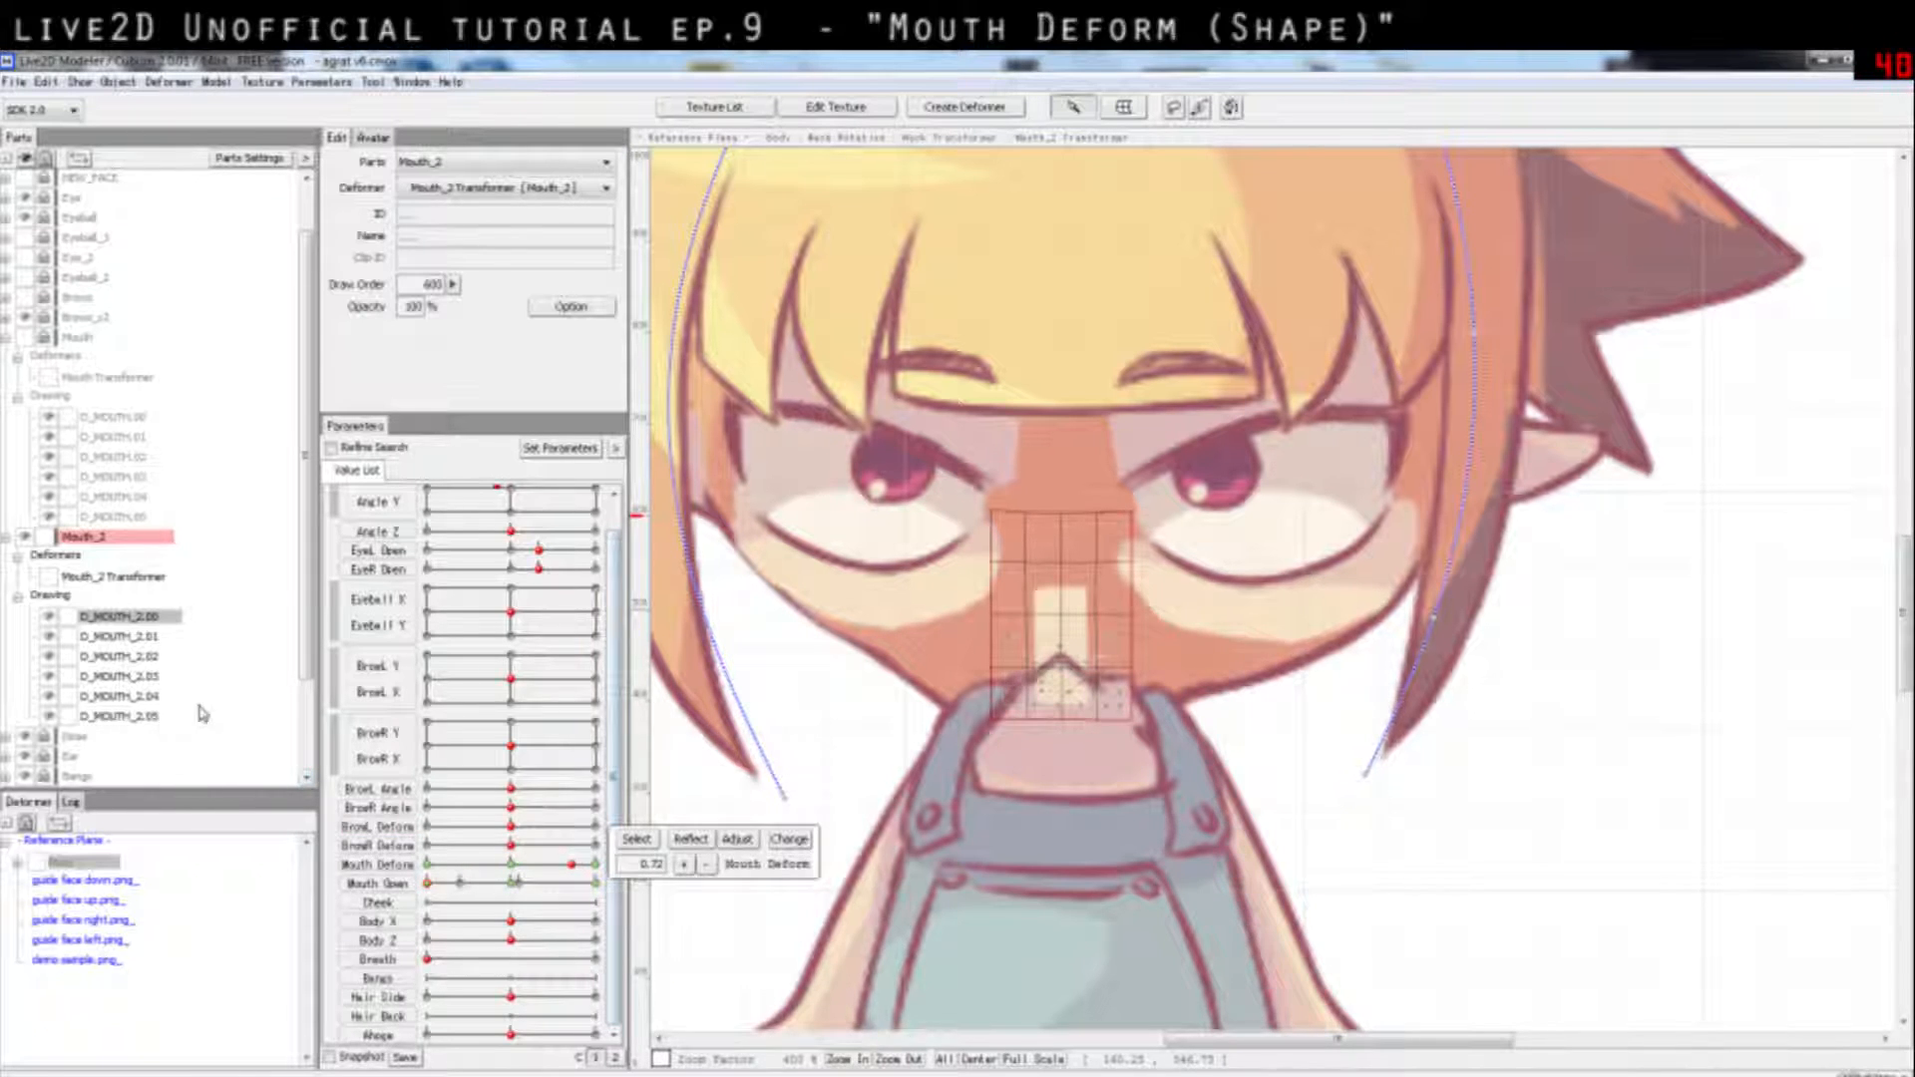
click(149, 635)
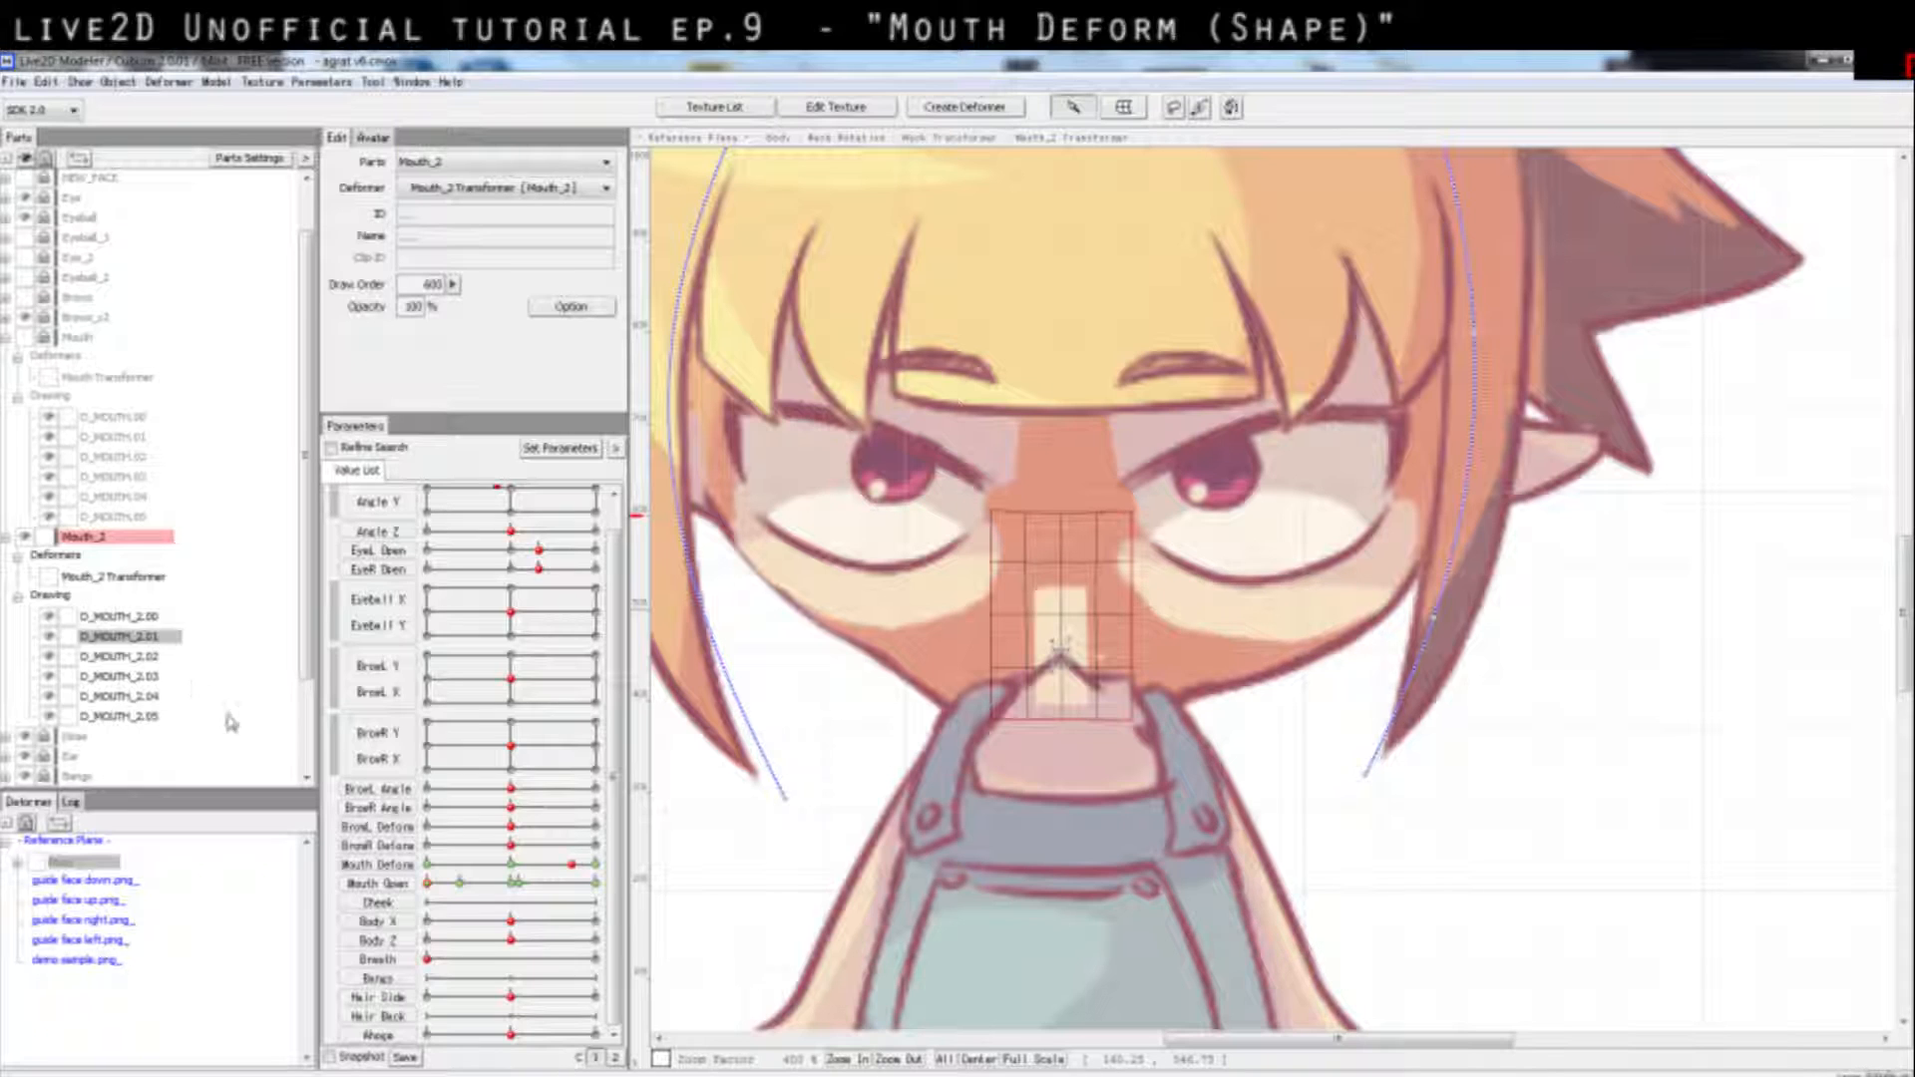
click(135, 696)
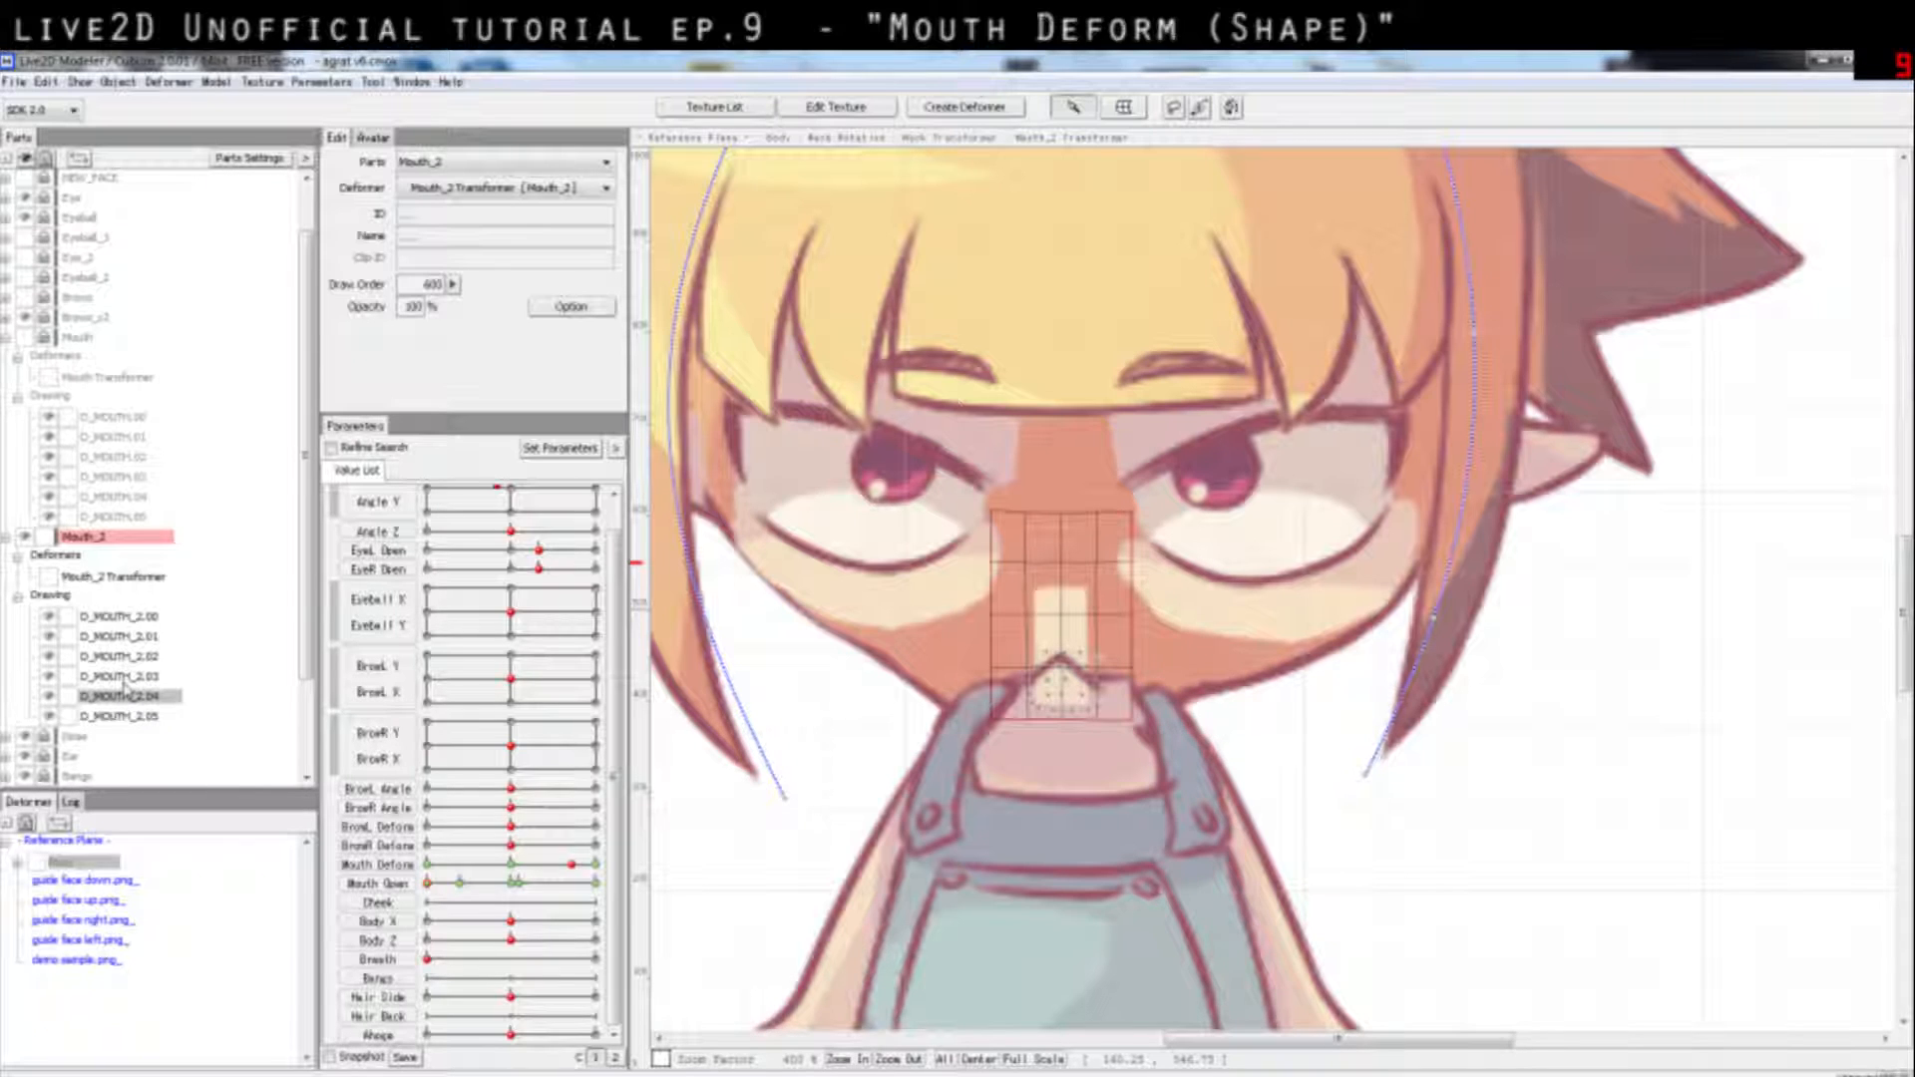
click(120, 676)
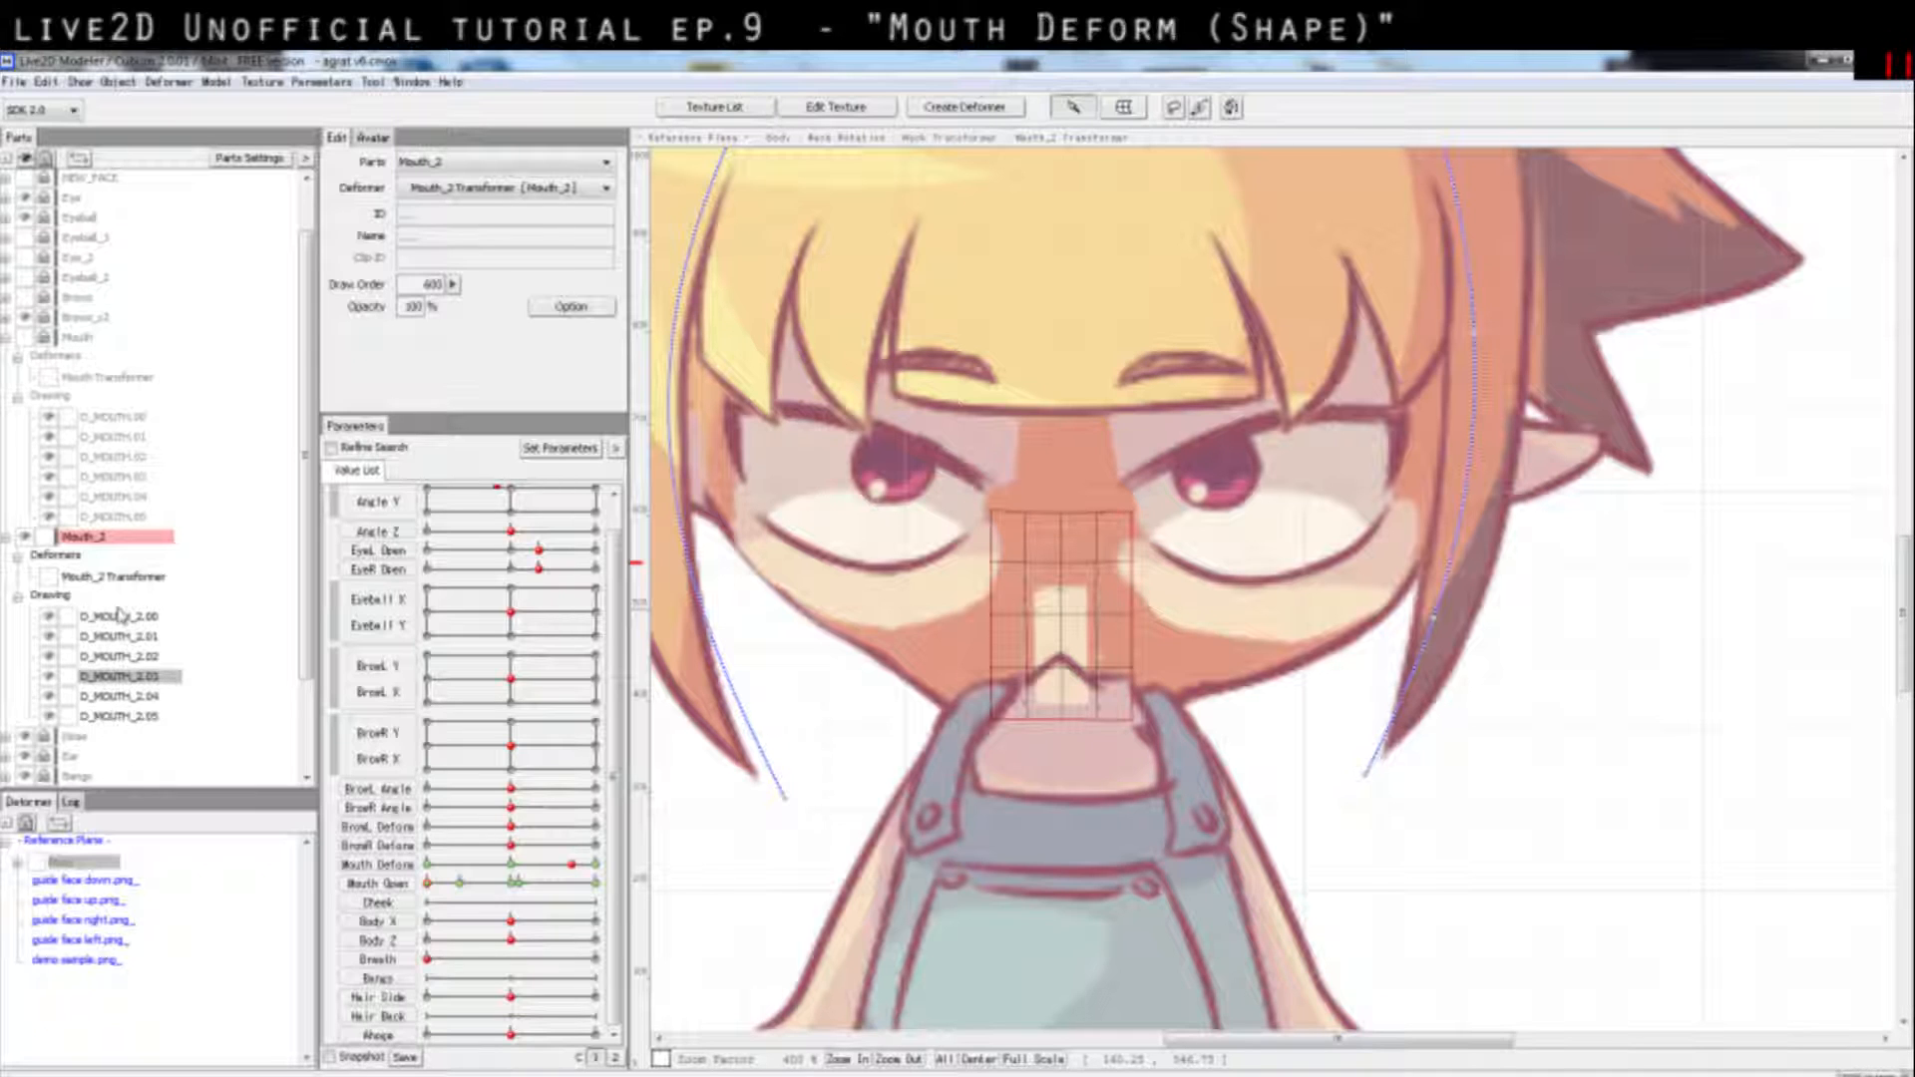
Step: Show the Mouth part, hide Mouth_2, and select the Mouth part's drawings
scroll(74, 543, up, 1)
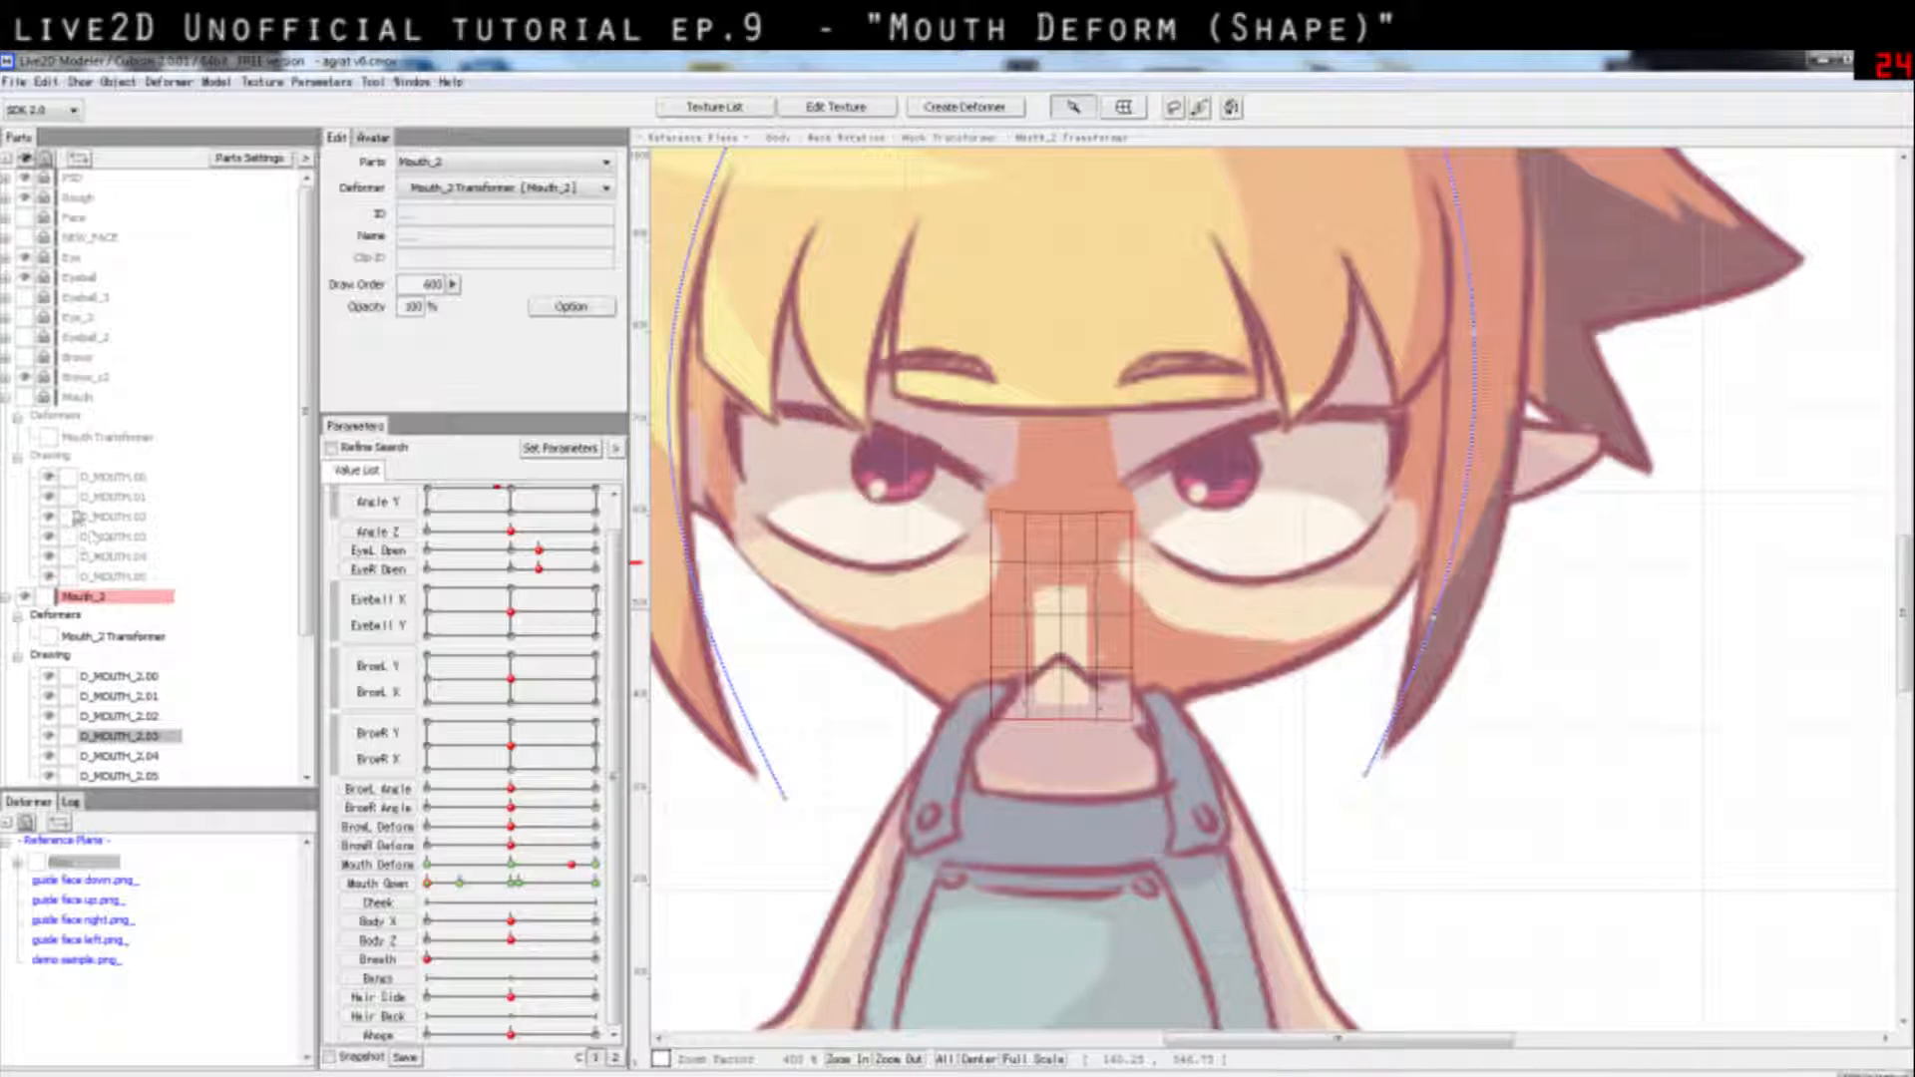
click(28, 399)
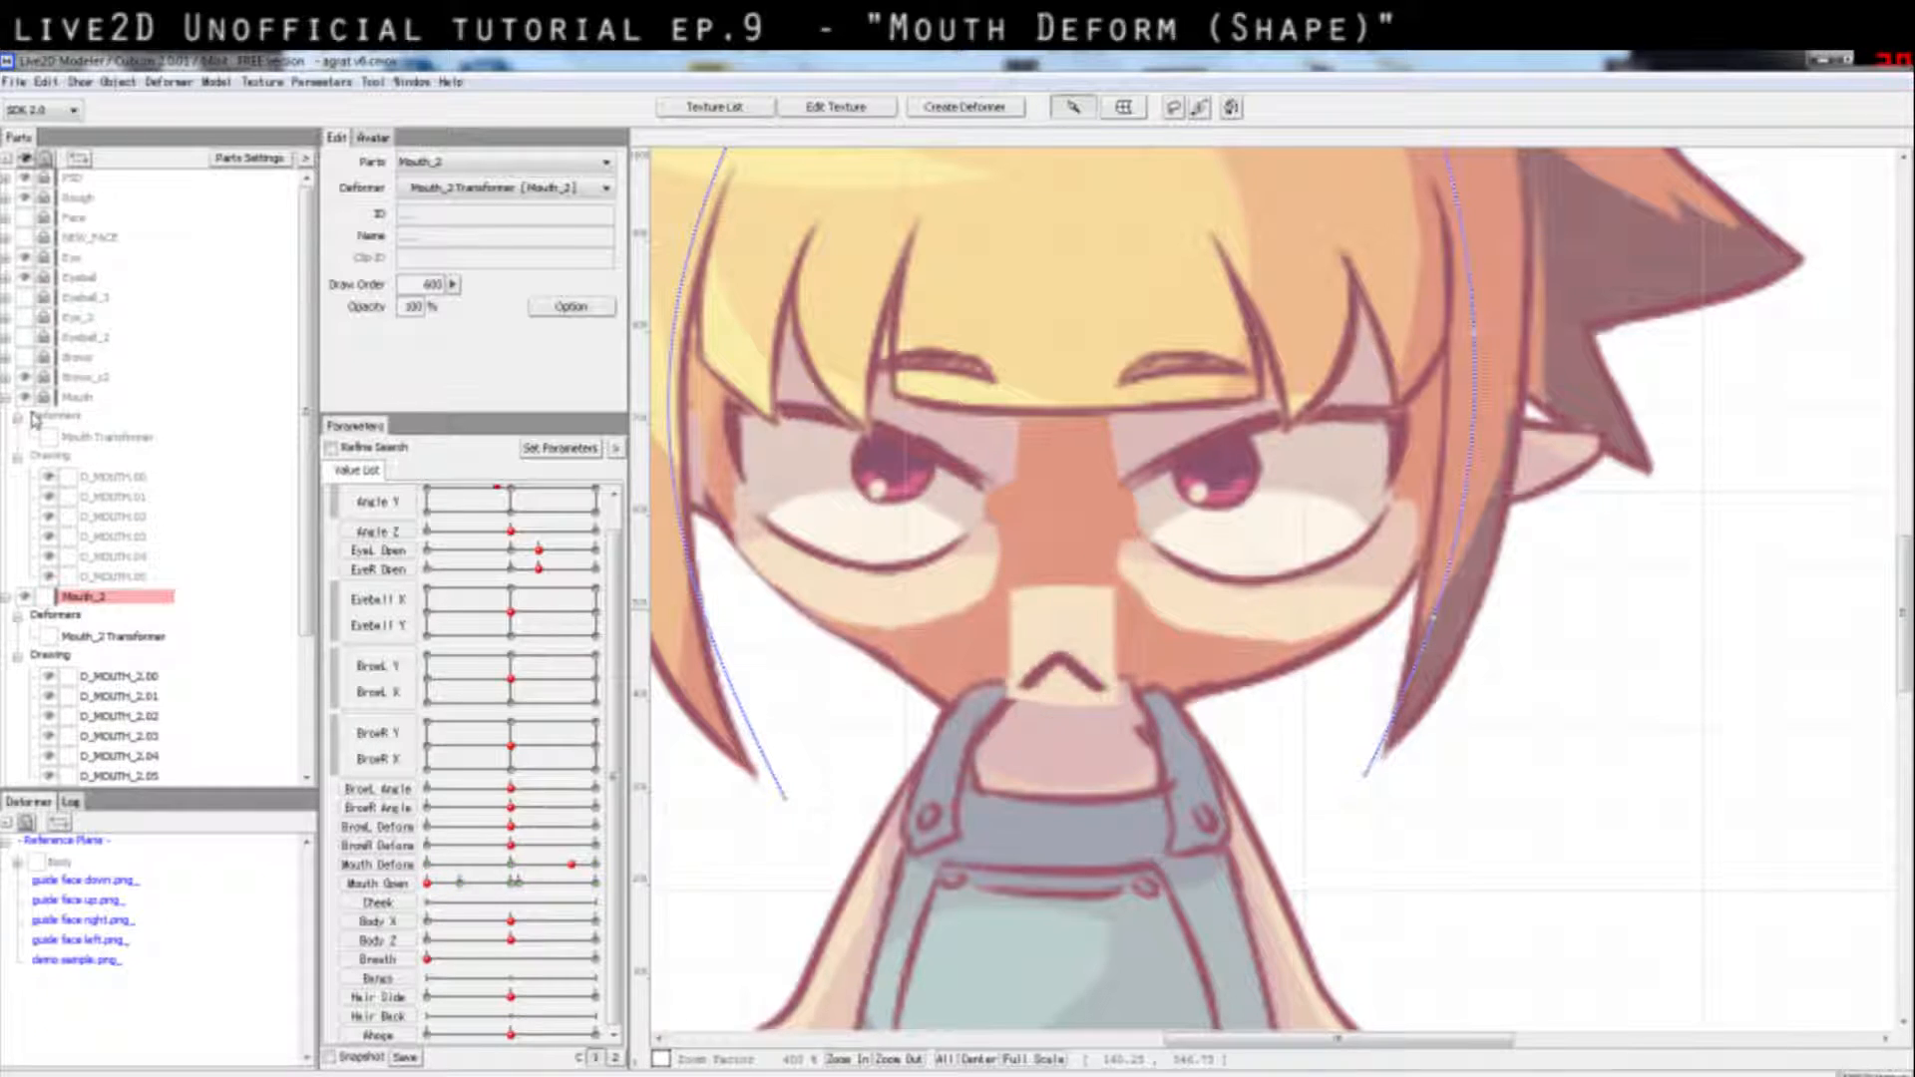
click(25, 596)
click(74, 399)
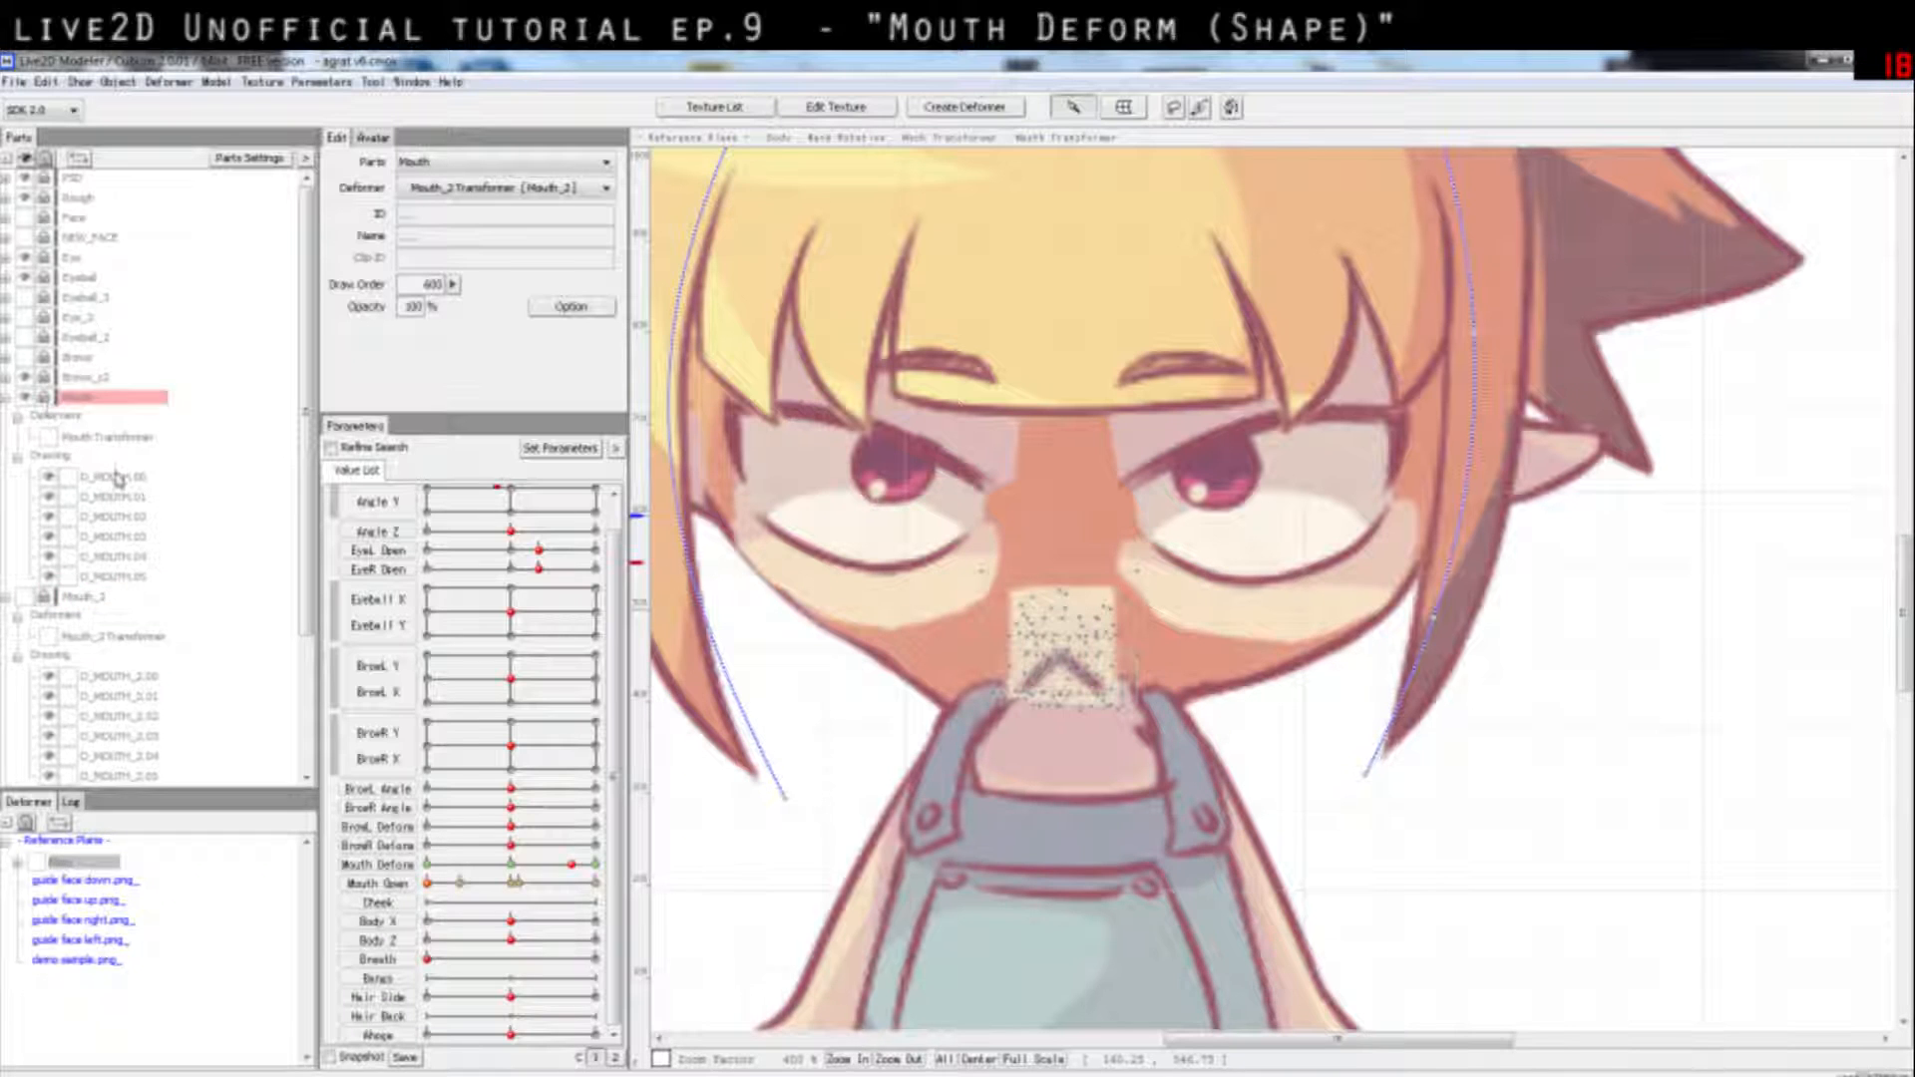
Step: Combine Mouth Deform and Mouth Open into one two-axis parameter, drag its joint control to preview the mouth, and deselect the drawings
click(336, 868)
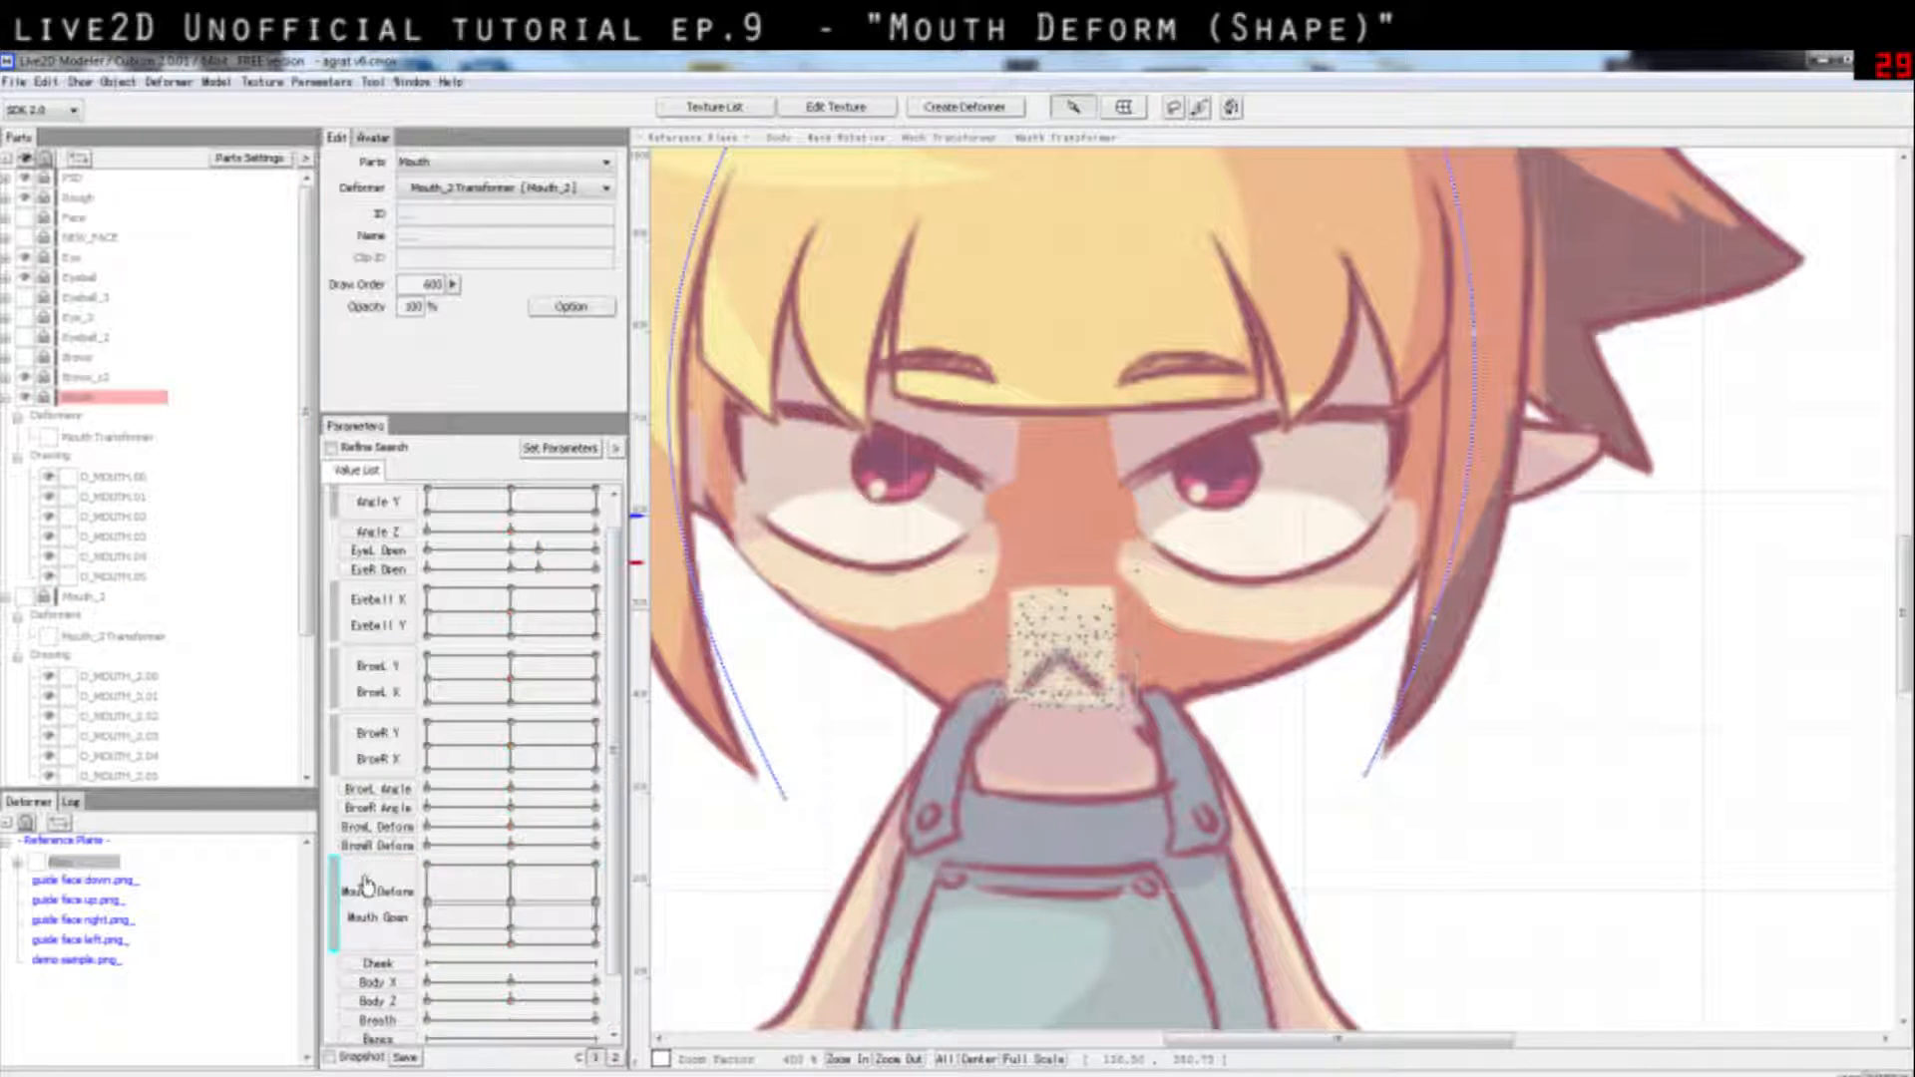
drag(544, 919, 454, 910)
click(726, 677)
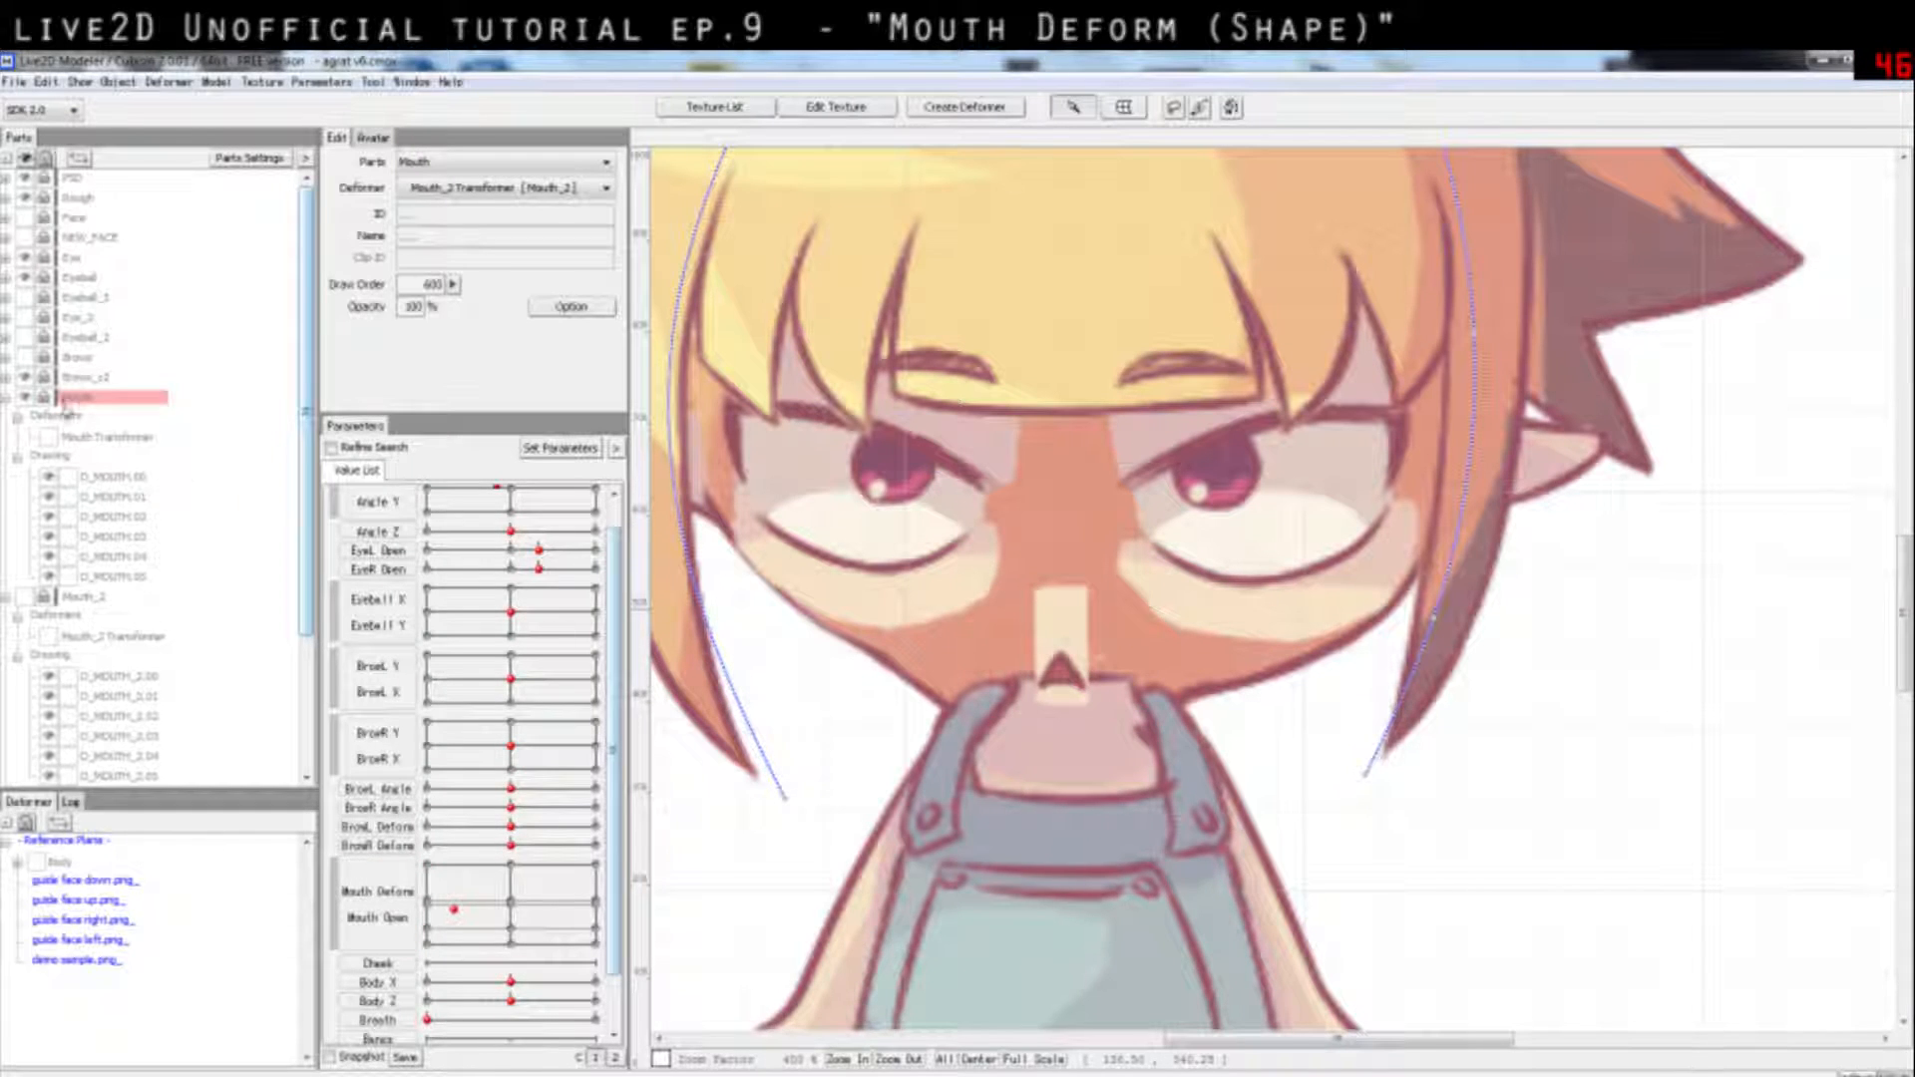
Step: Show NEW_FACE and scrub the combined mouth parameter through its keys, ending at Mouth Deform 1.00 with the mouth closed
click(26, 238)
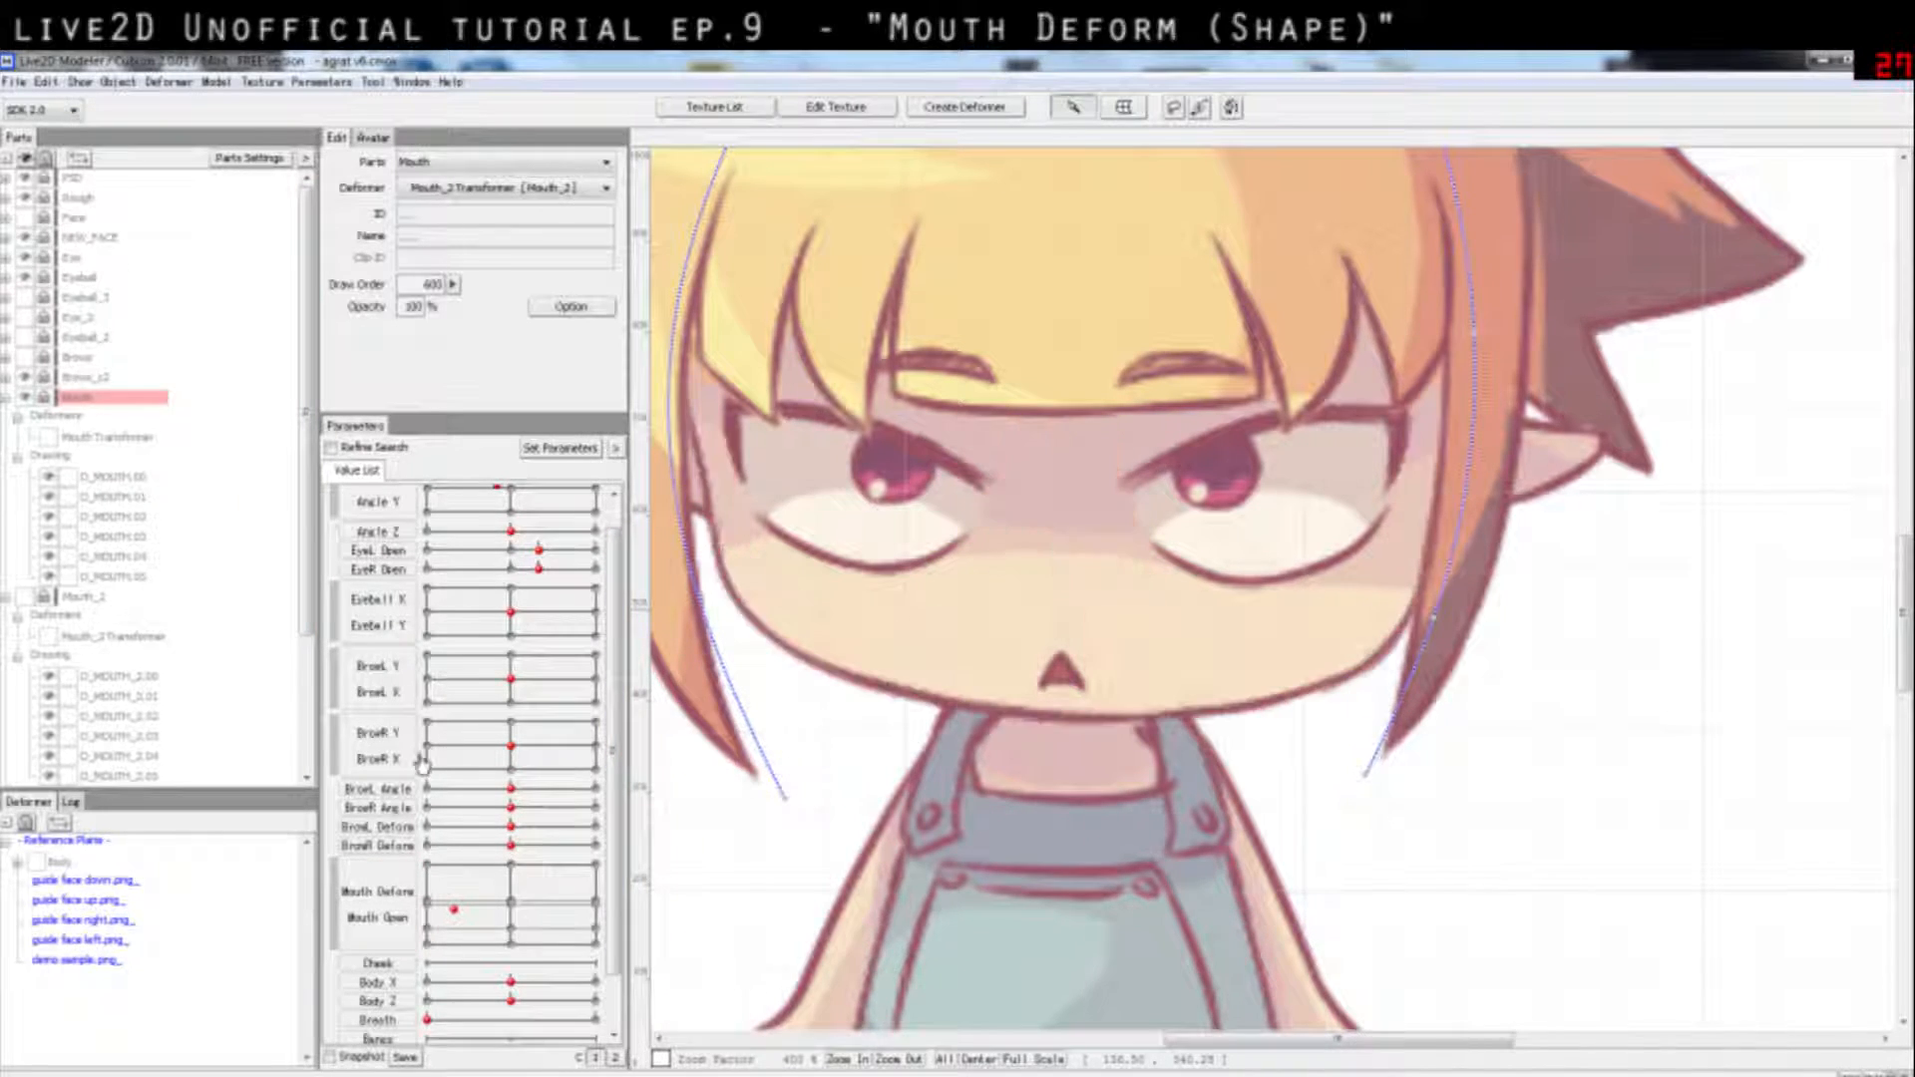
drag(548, 905, 463, 966)
drag(528, 903, 596, 864)
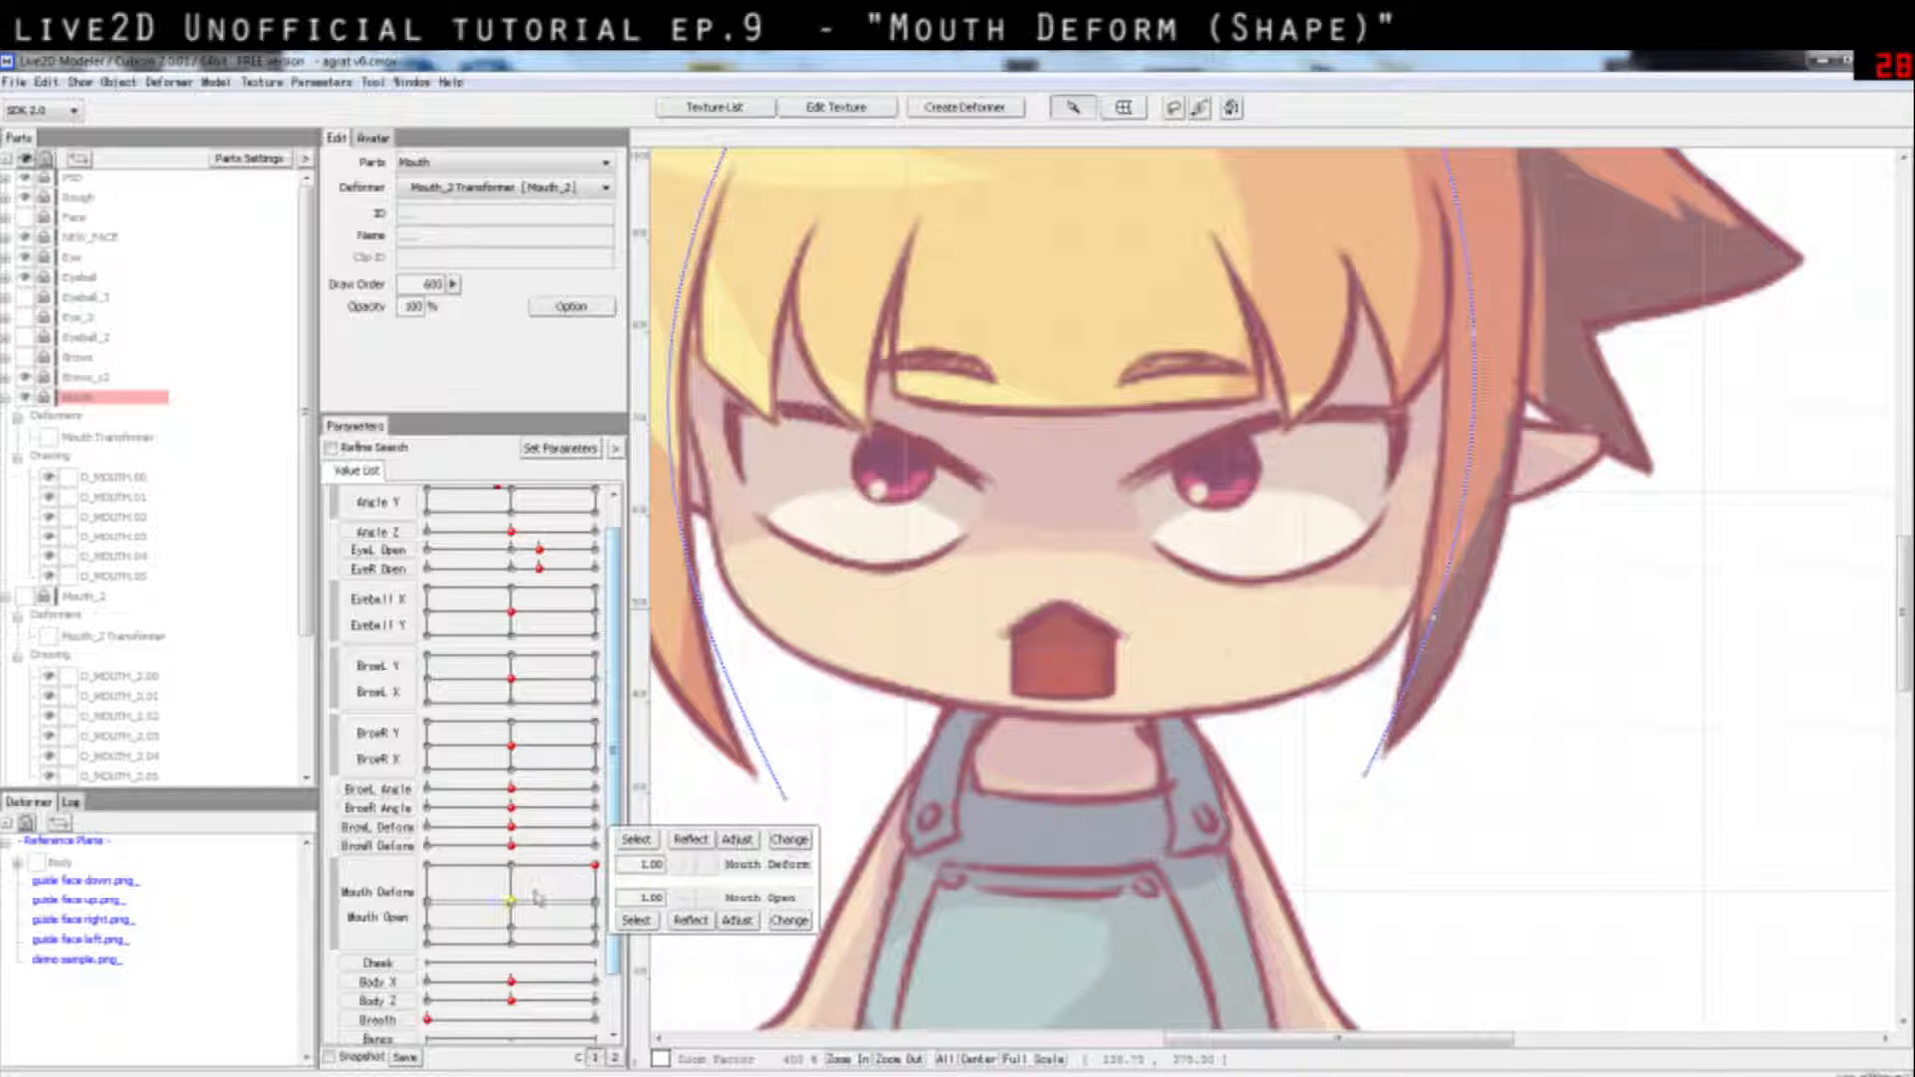
mouse_move(597, 864)
mouse_down()
mouse_move(522, 866)
mouse_move(597, 864)
mouse_up()
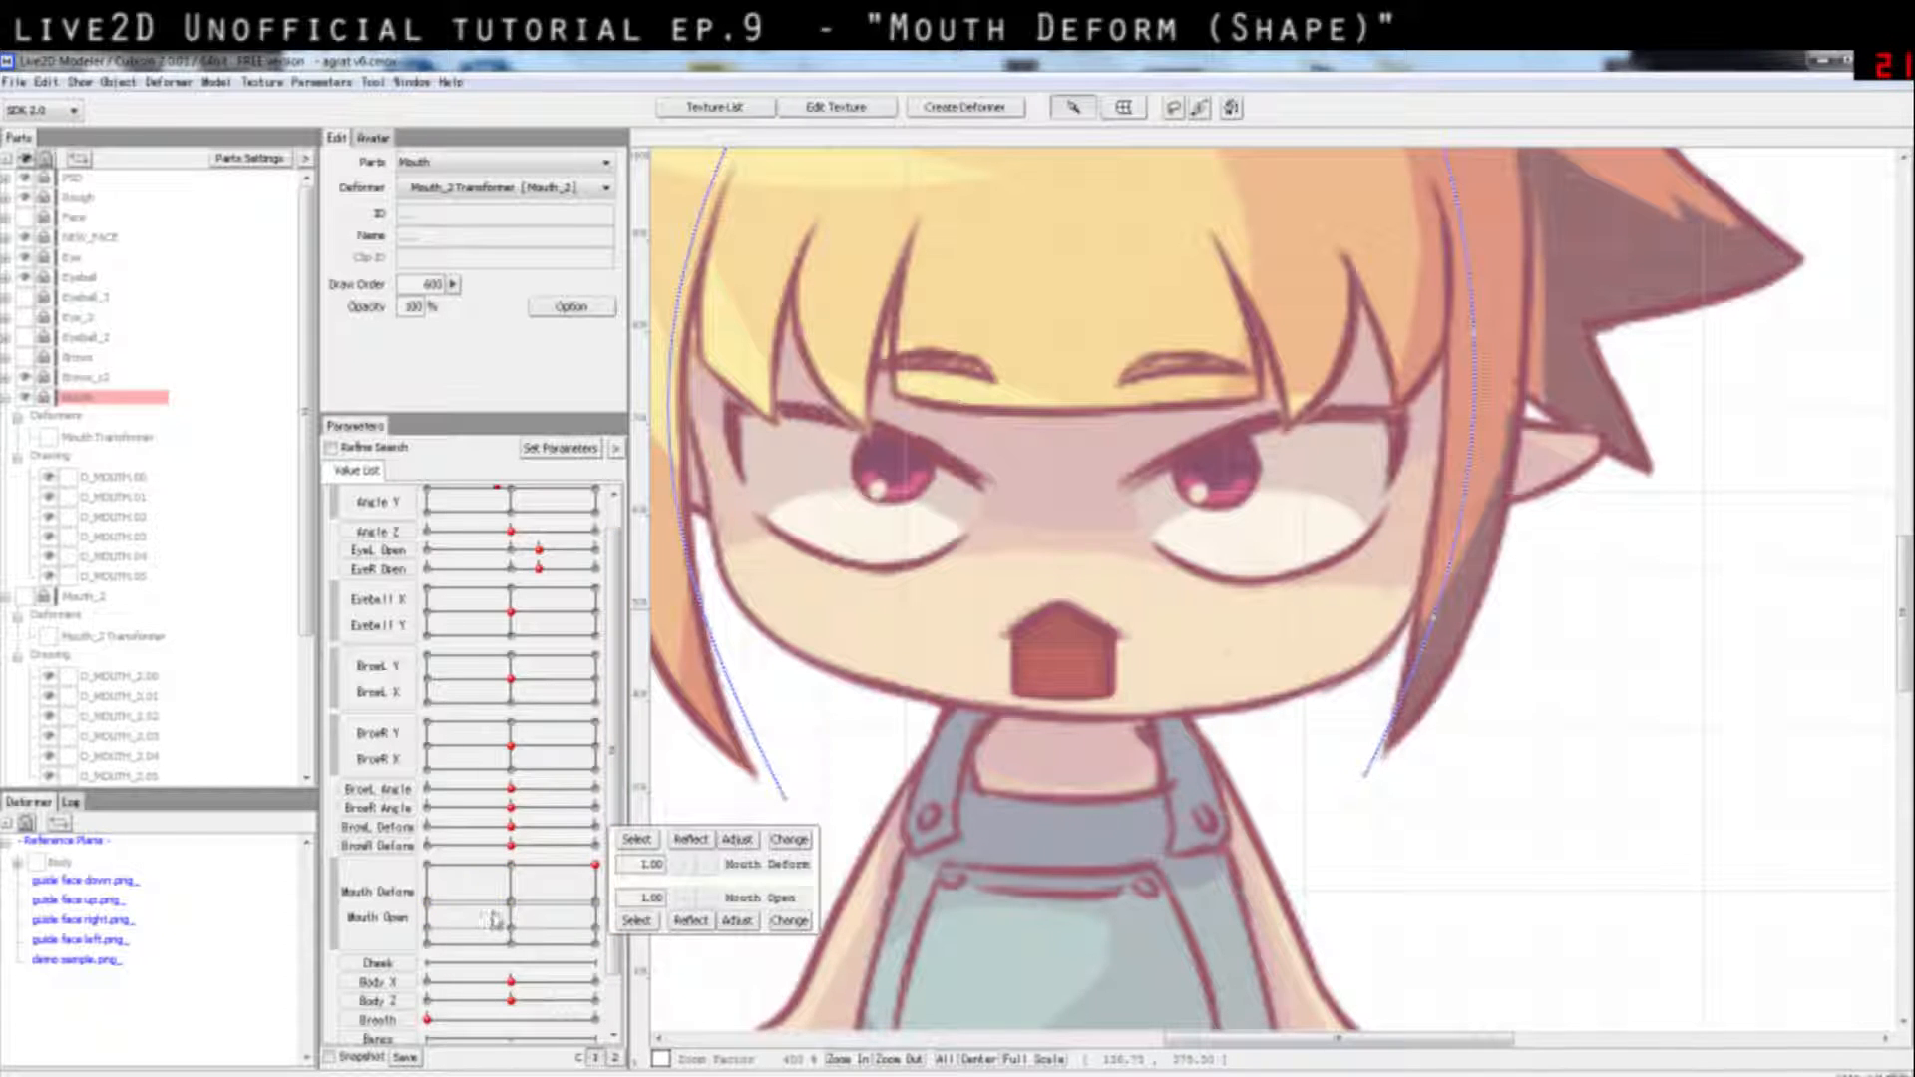
click(428, 903)
drag(430, 906, 597, 940)
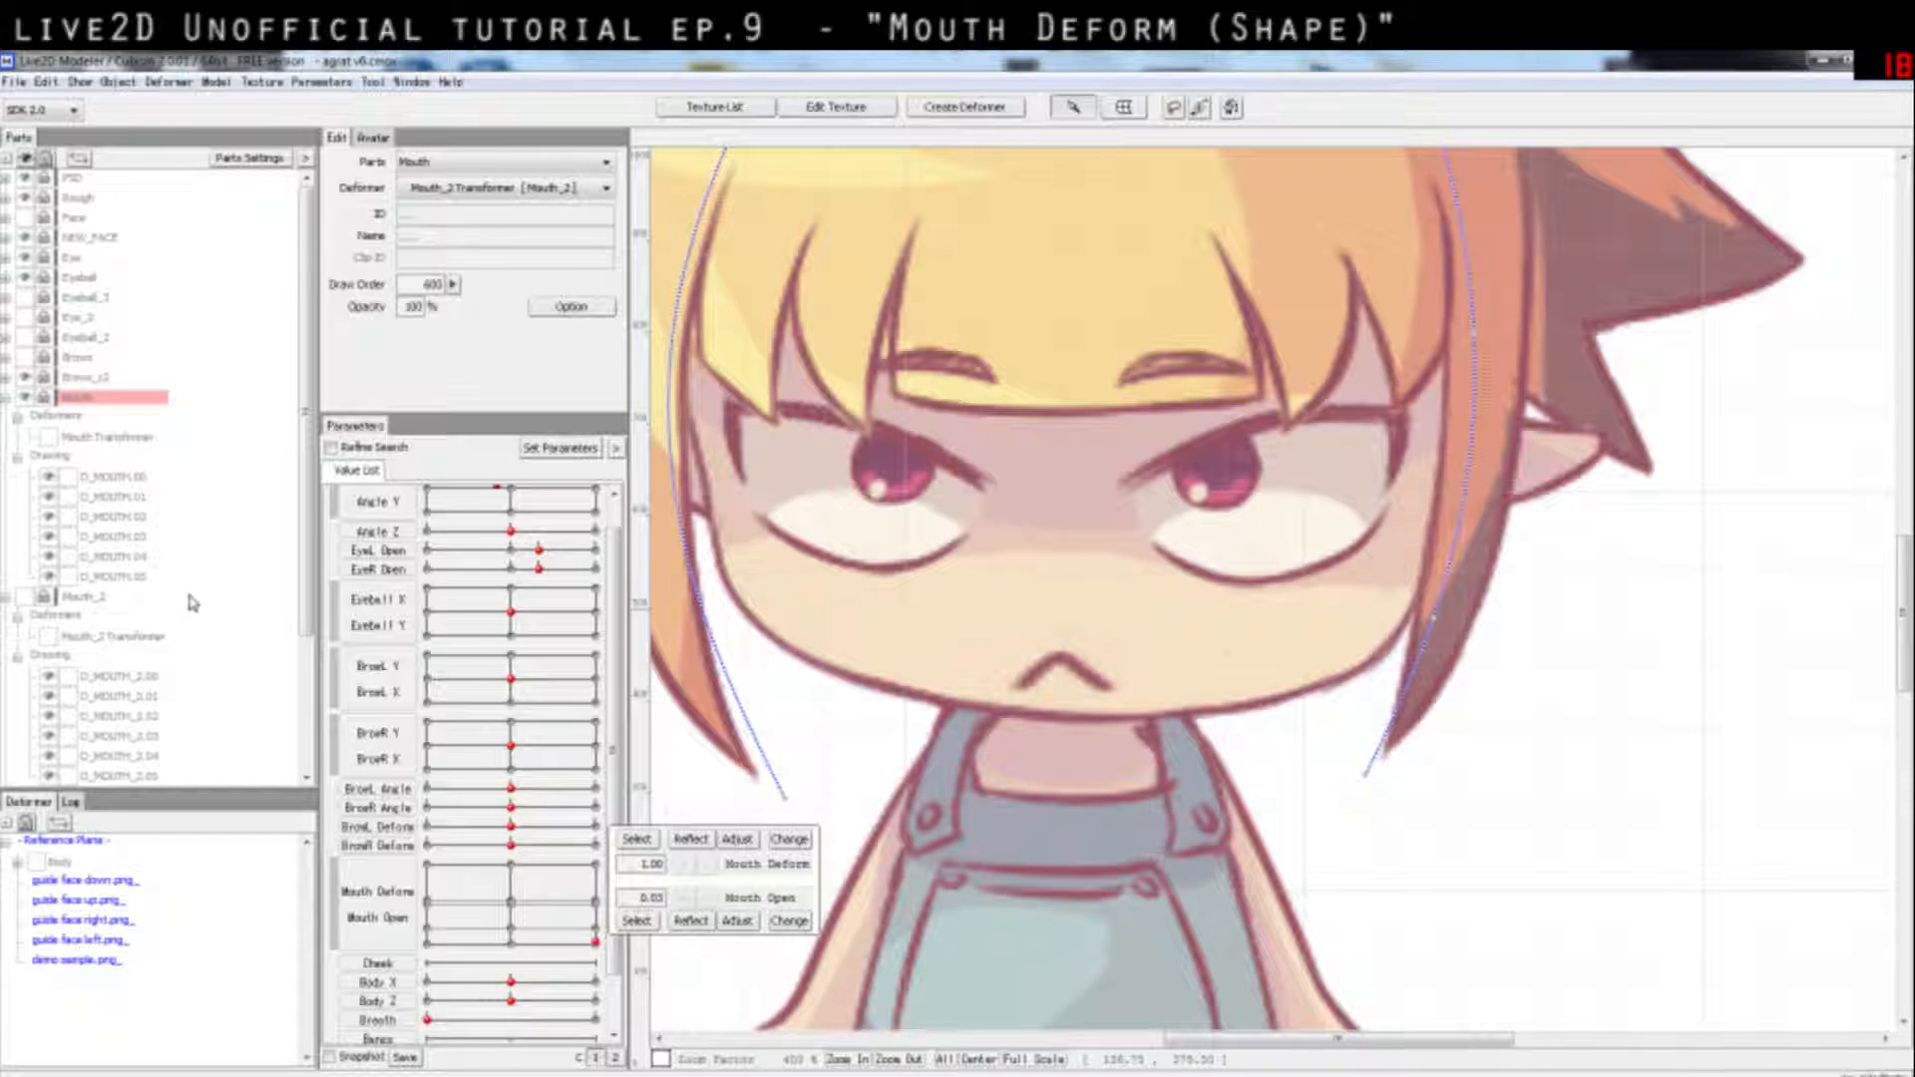
Step: Show and unlock the Mouth_2 part and hide the original Mouth part
click(116, 698)
scroll(112, 723, down, 1)
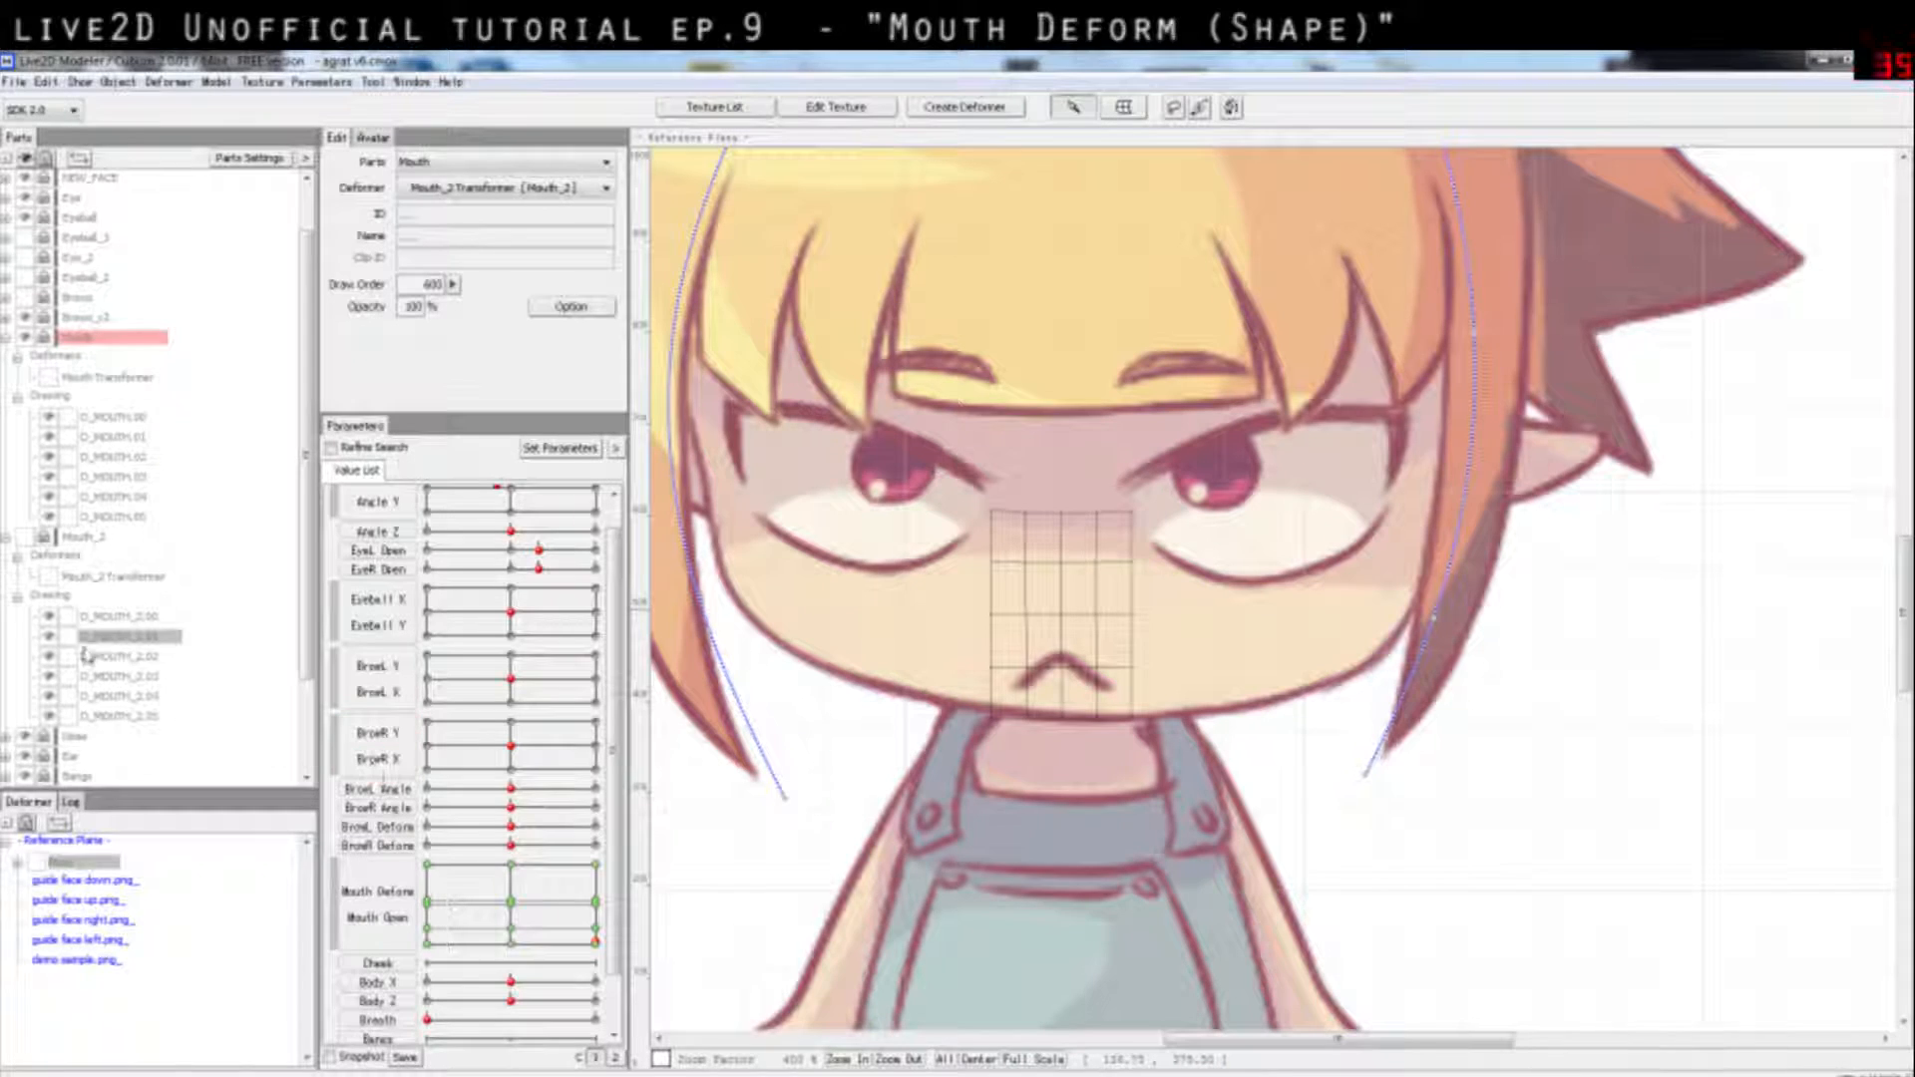
click(40, 539)
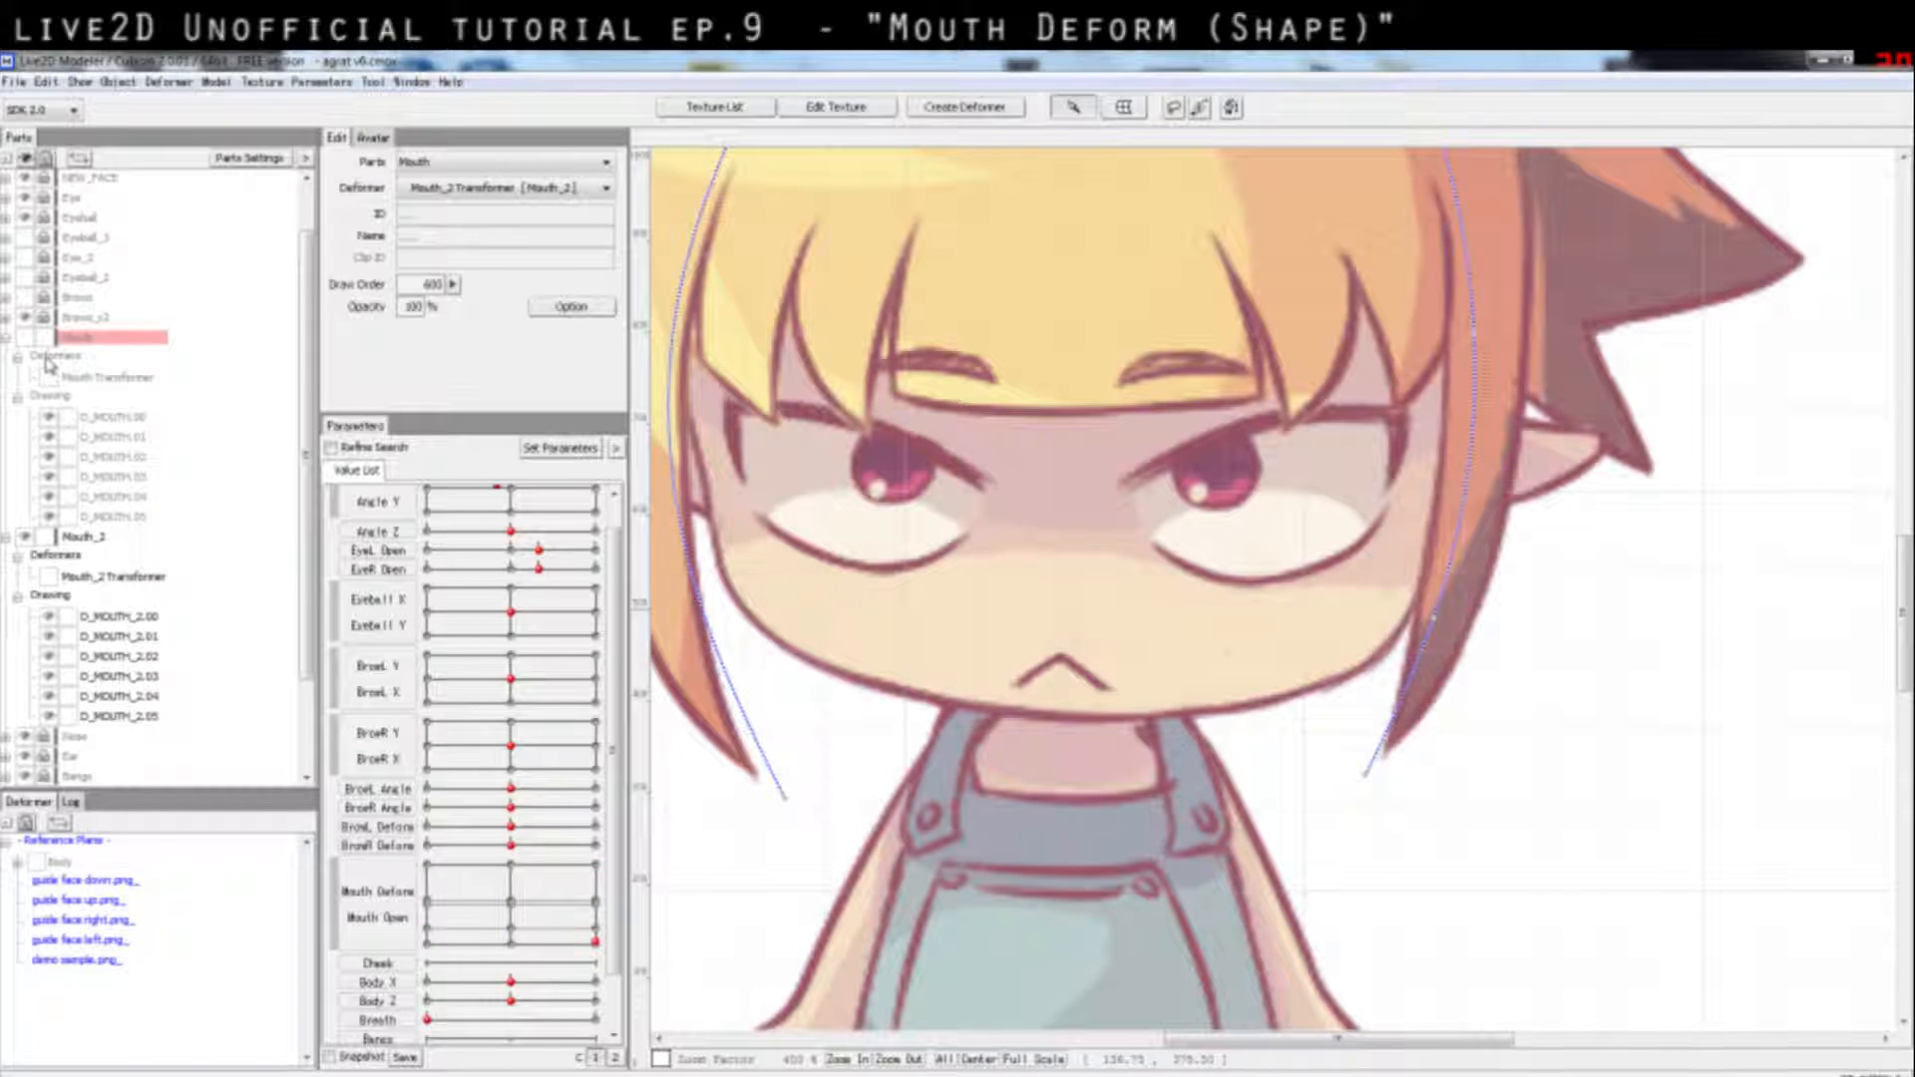
Step: Select the Mouth_2 drawings one after another to examine their meshes and keys on the combined mouth parameter
click(126, 615)
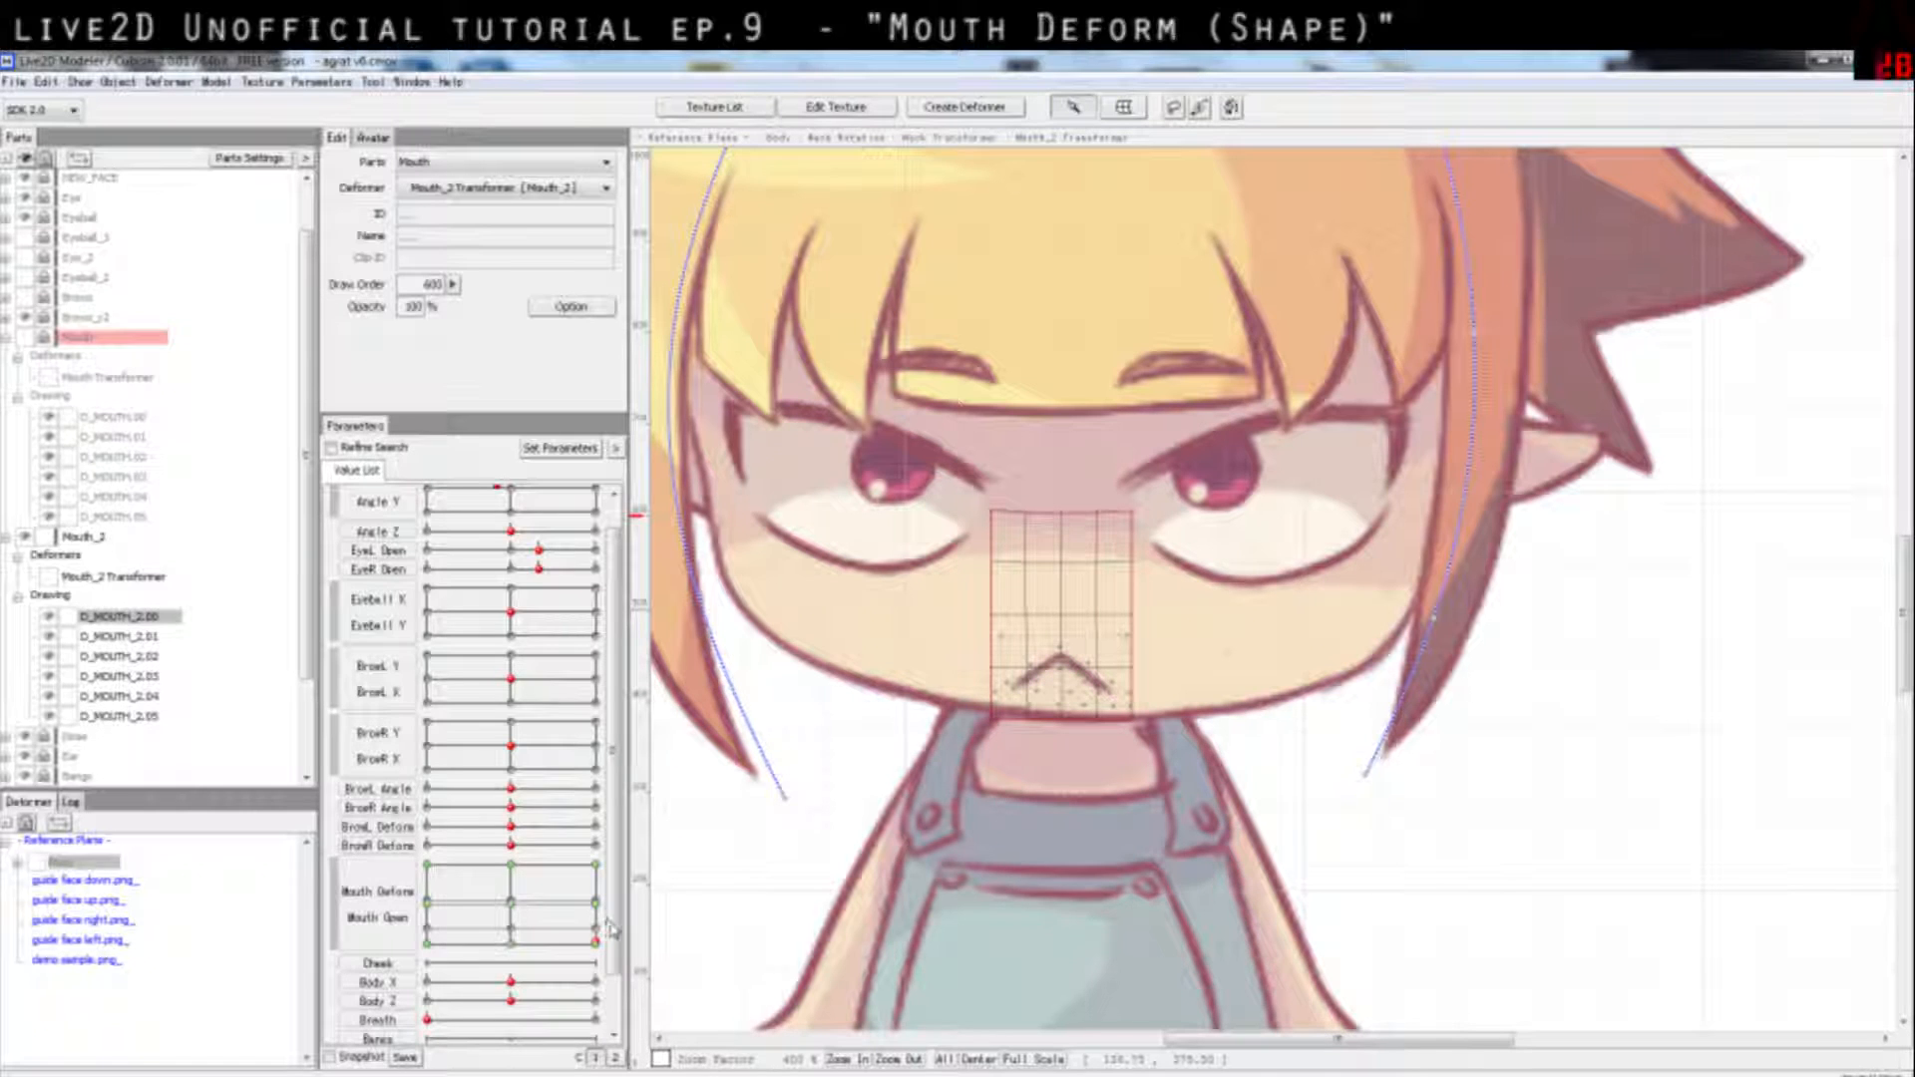
click(120, 656)
click(104, 678)
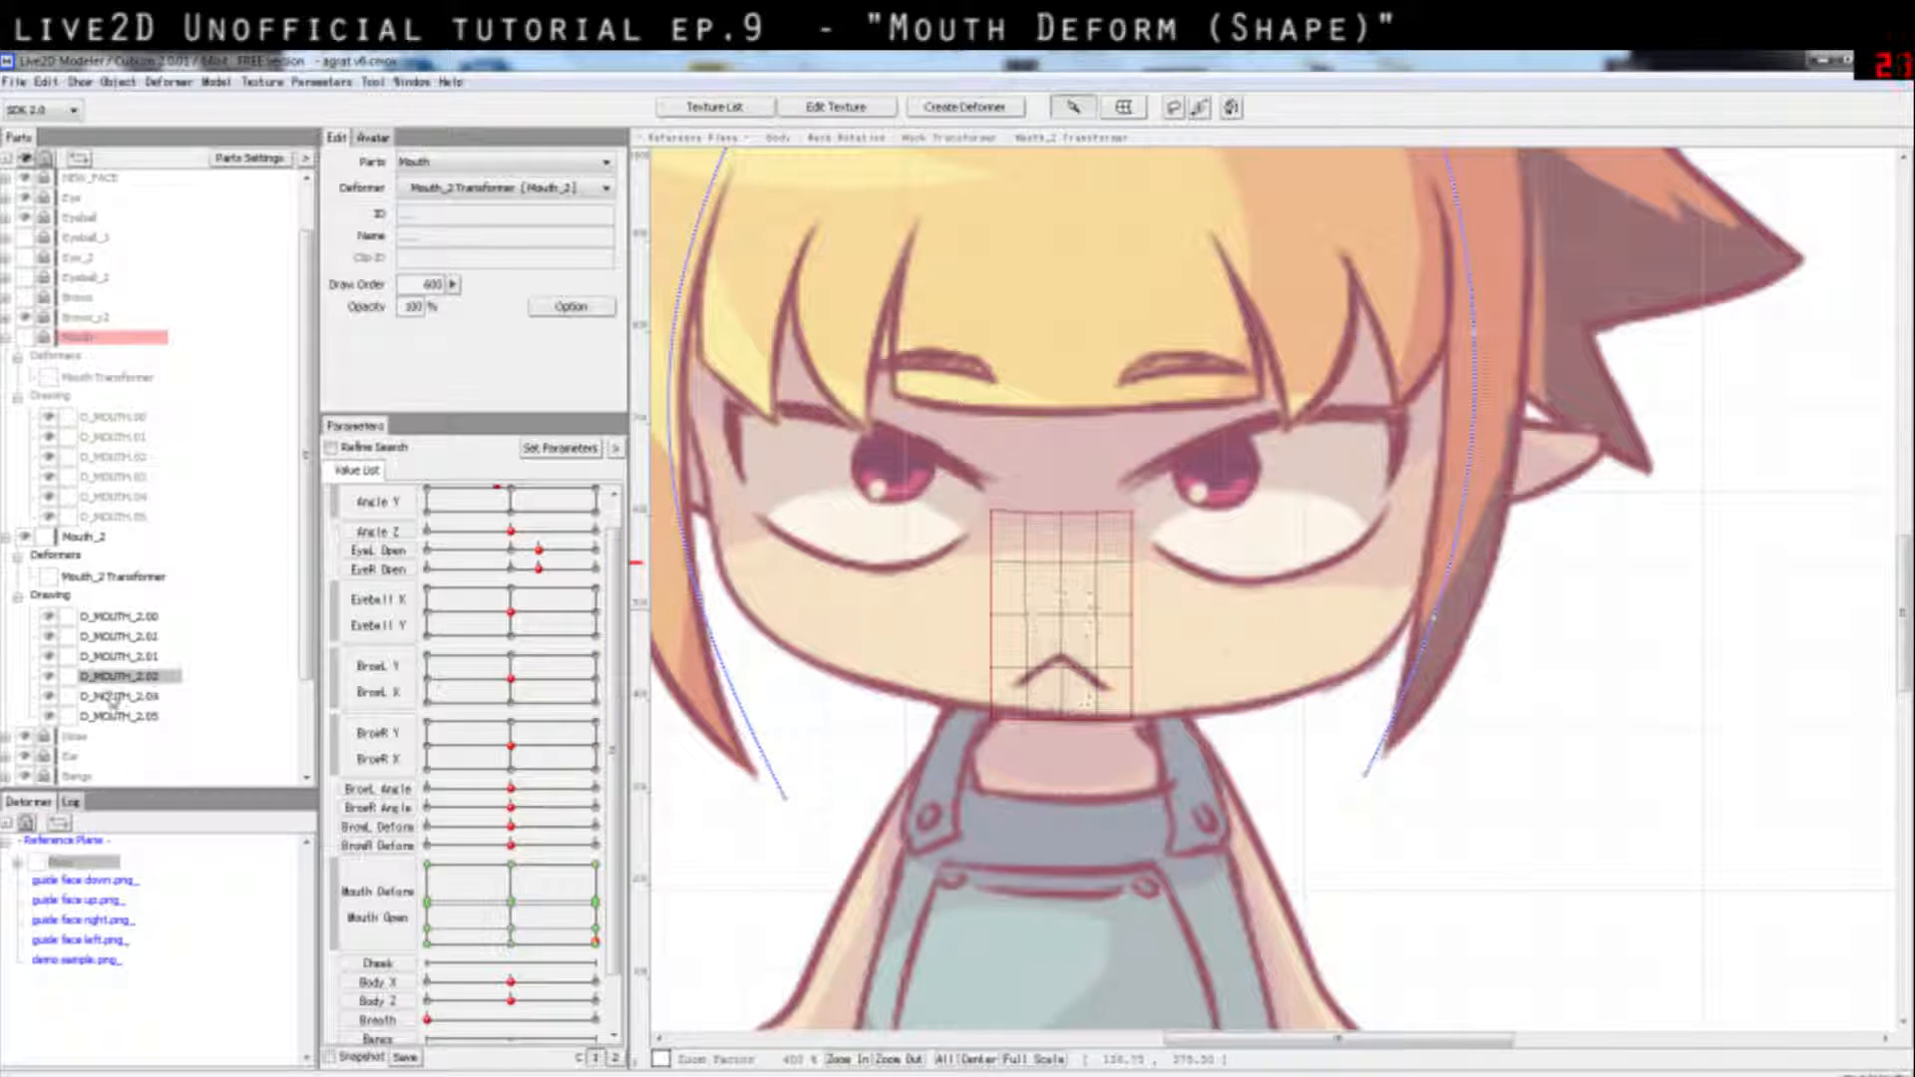
click(110, 696)
click(122, 717)
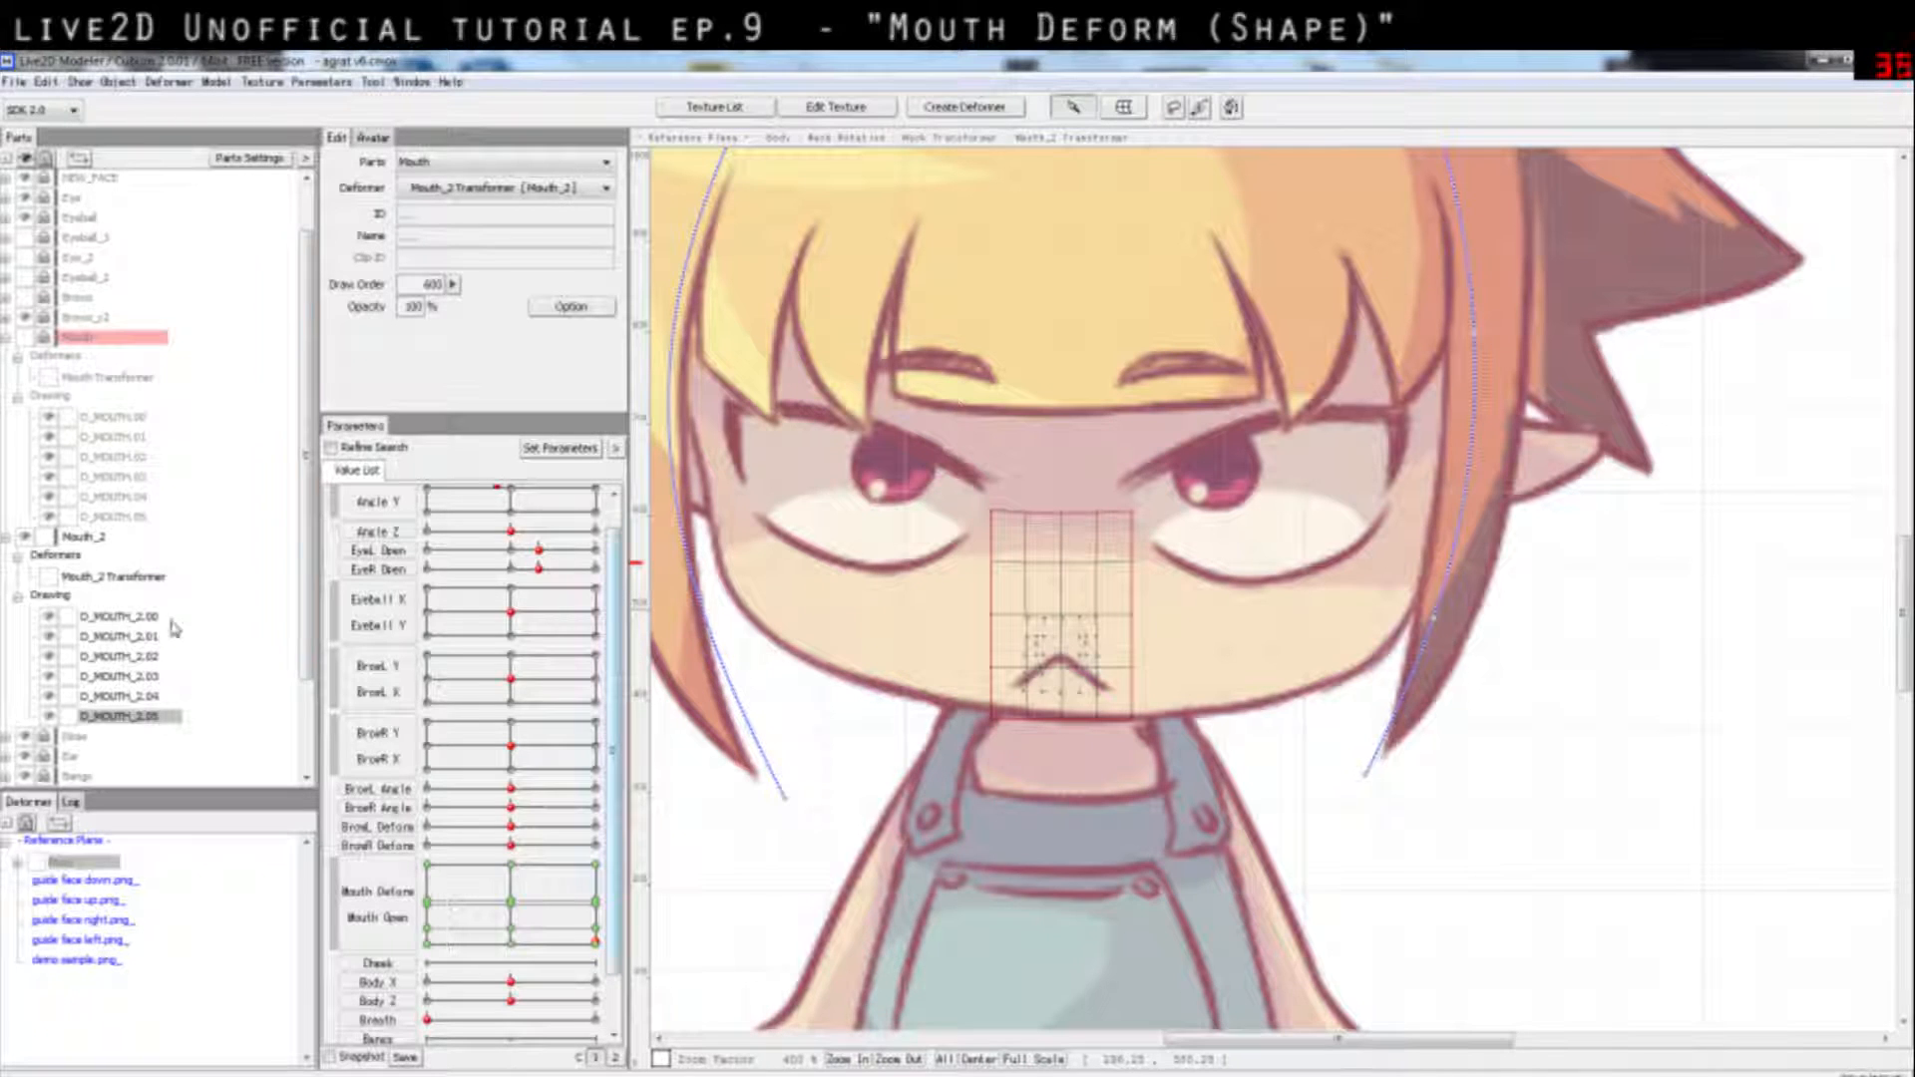
Step: Toggle the visibility of individual Mouth_2 drawings to compare them, leaving only D_MOUTH_2.02 hidden
click(50, 714)
click(49, 697)
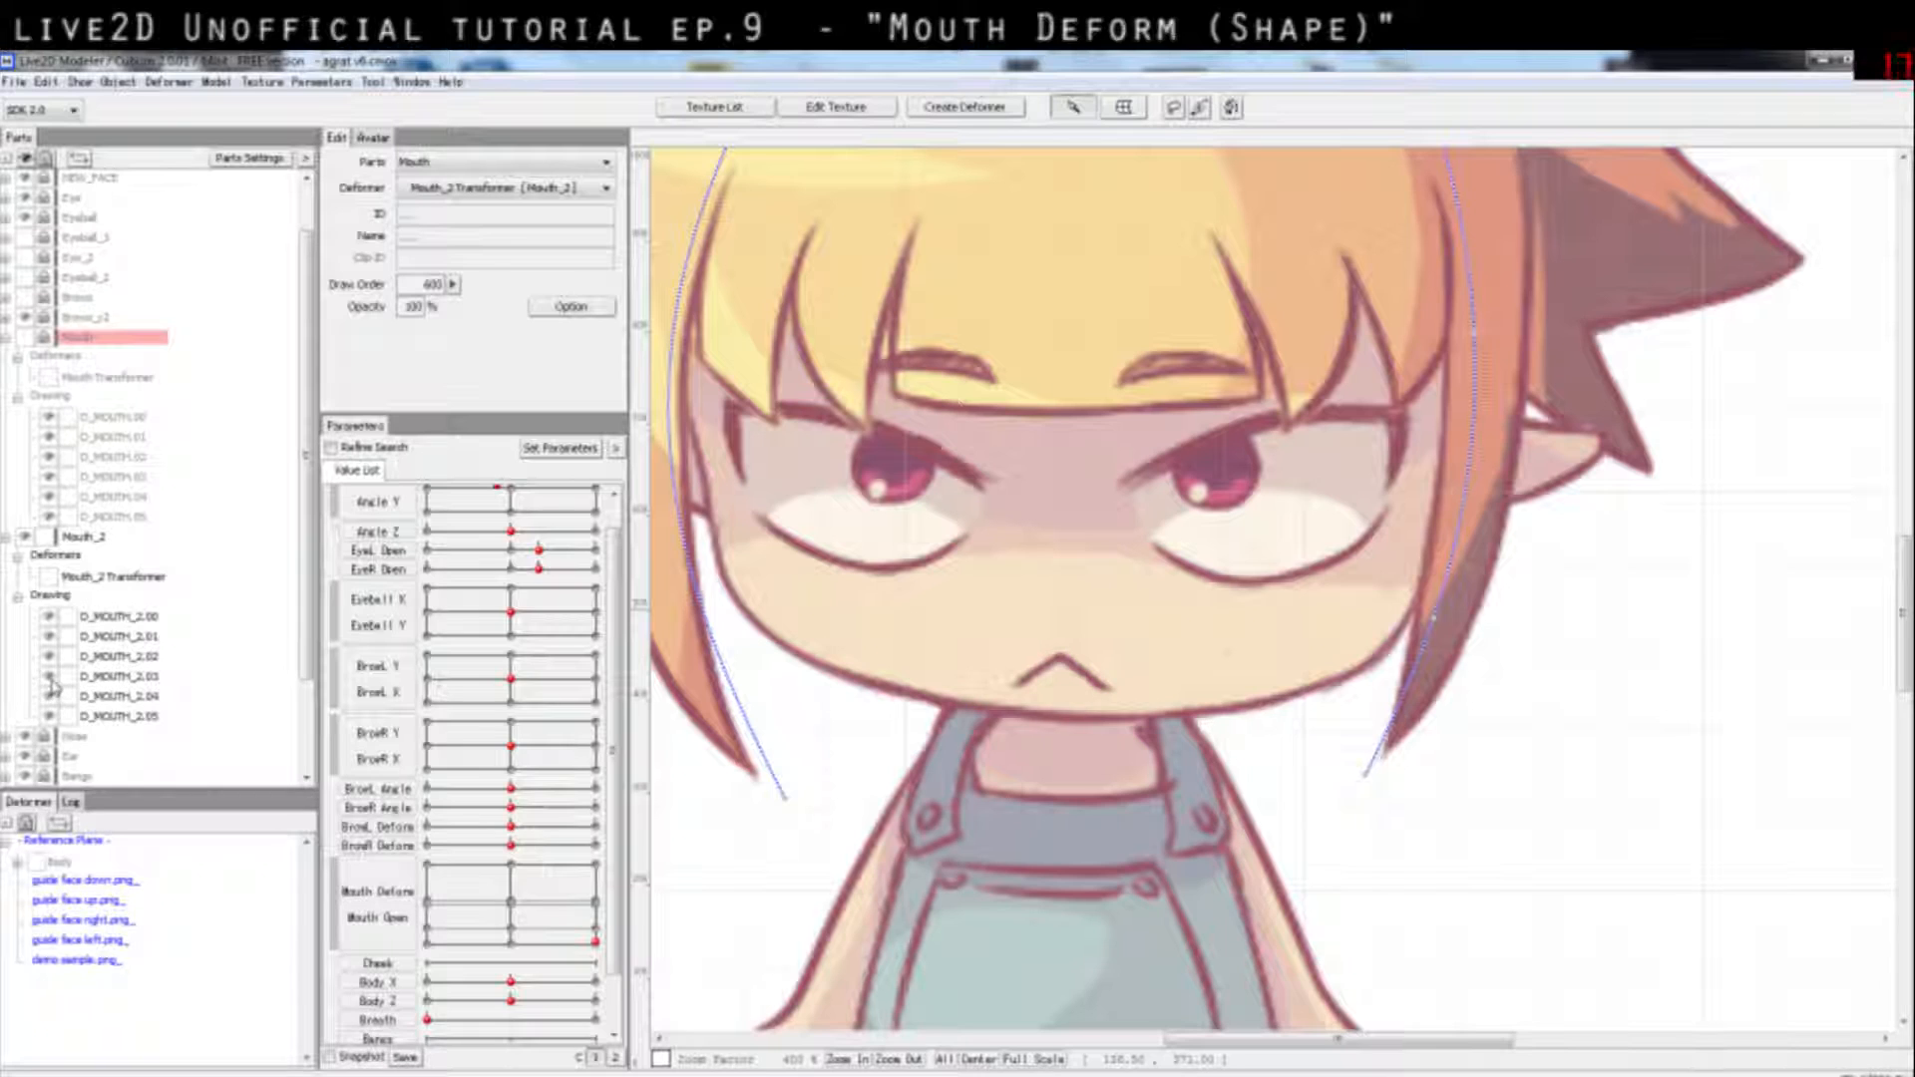
click(50, 678)
click(50, 678)
click(50, 659)
click(50, 659)
click(49, 658)
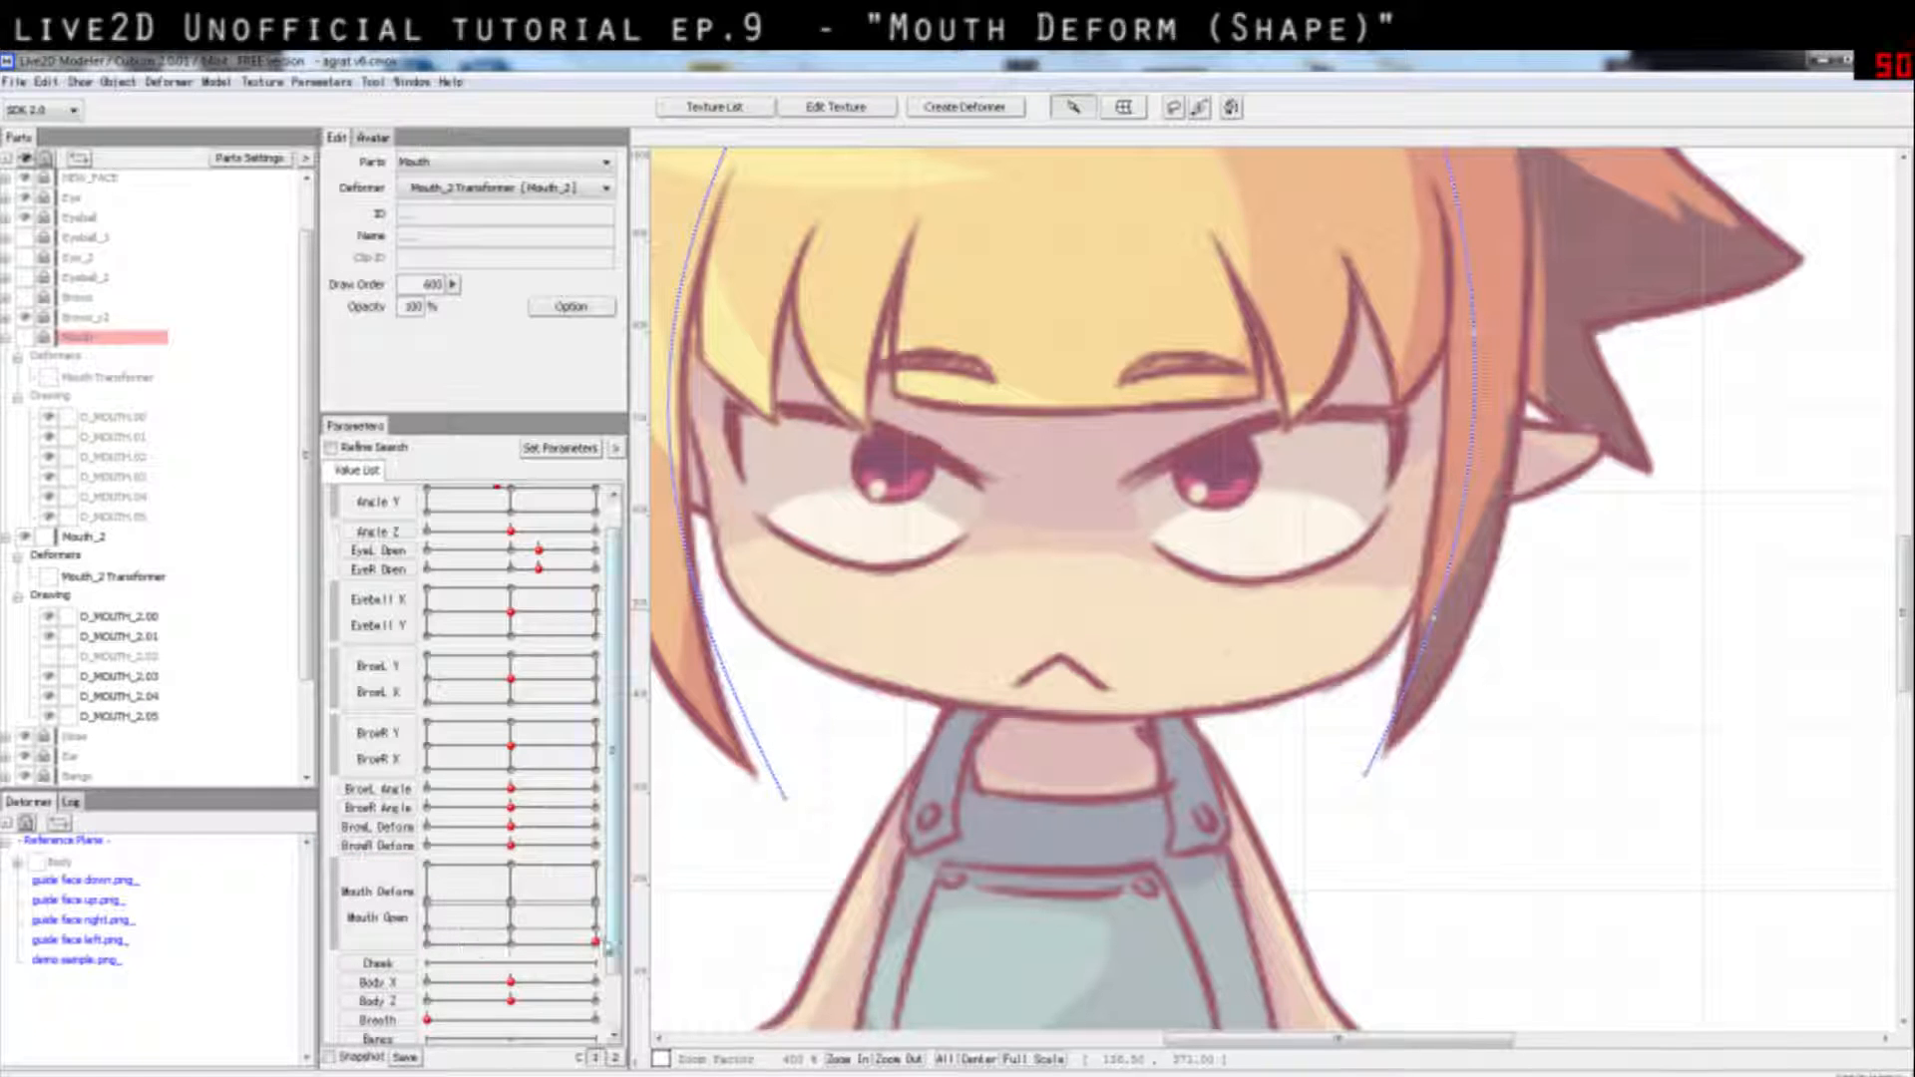
Step: Set Mouth Deform and Mouth Open to 1.00 and toggle the other Mouth_2 drawings to identify each piece, leaving them shown
drag(597, 941, 599, 862)
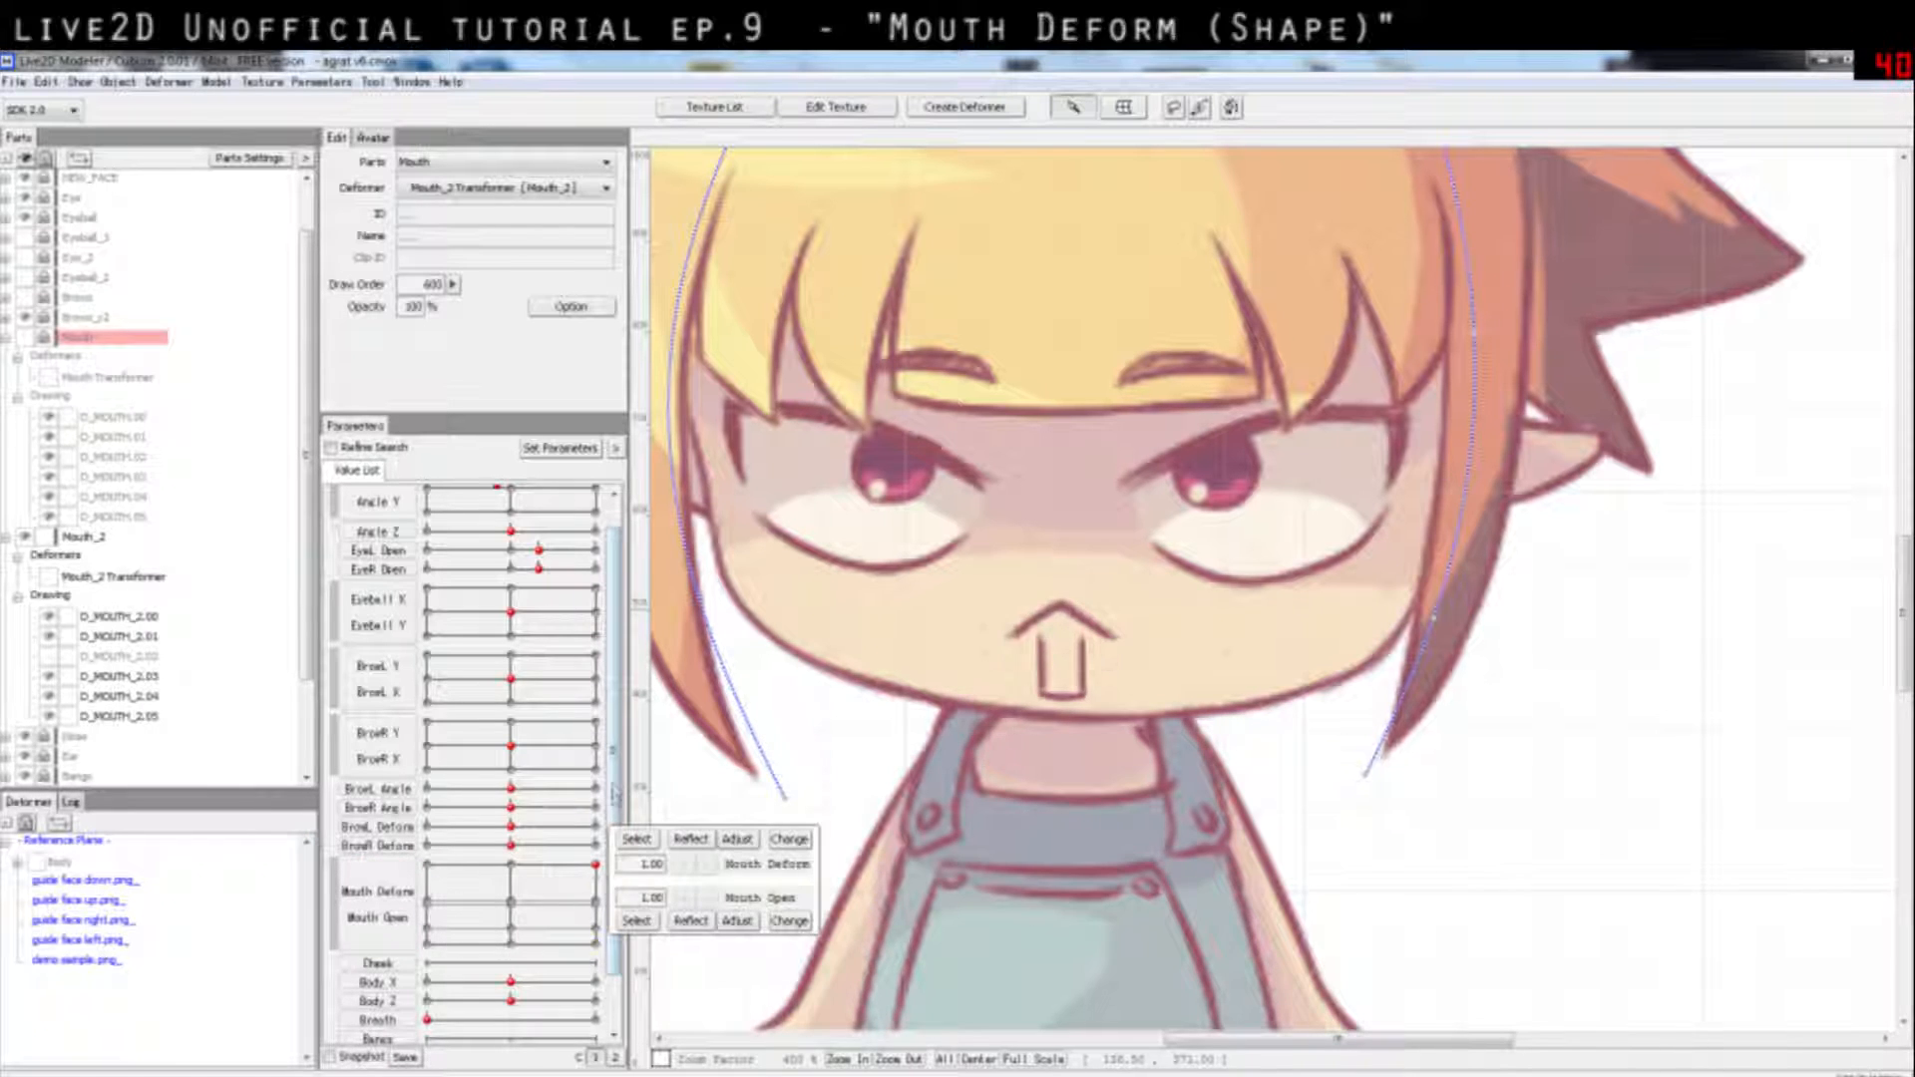
click(49, 639)
click(49, 639)
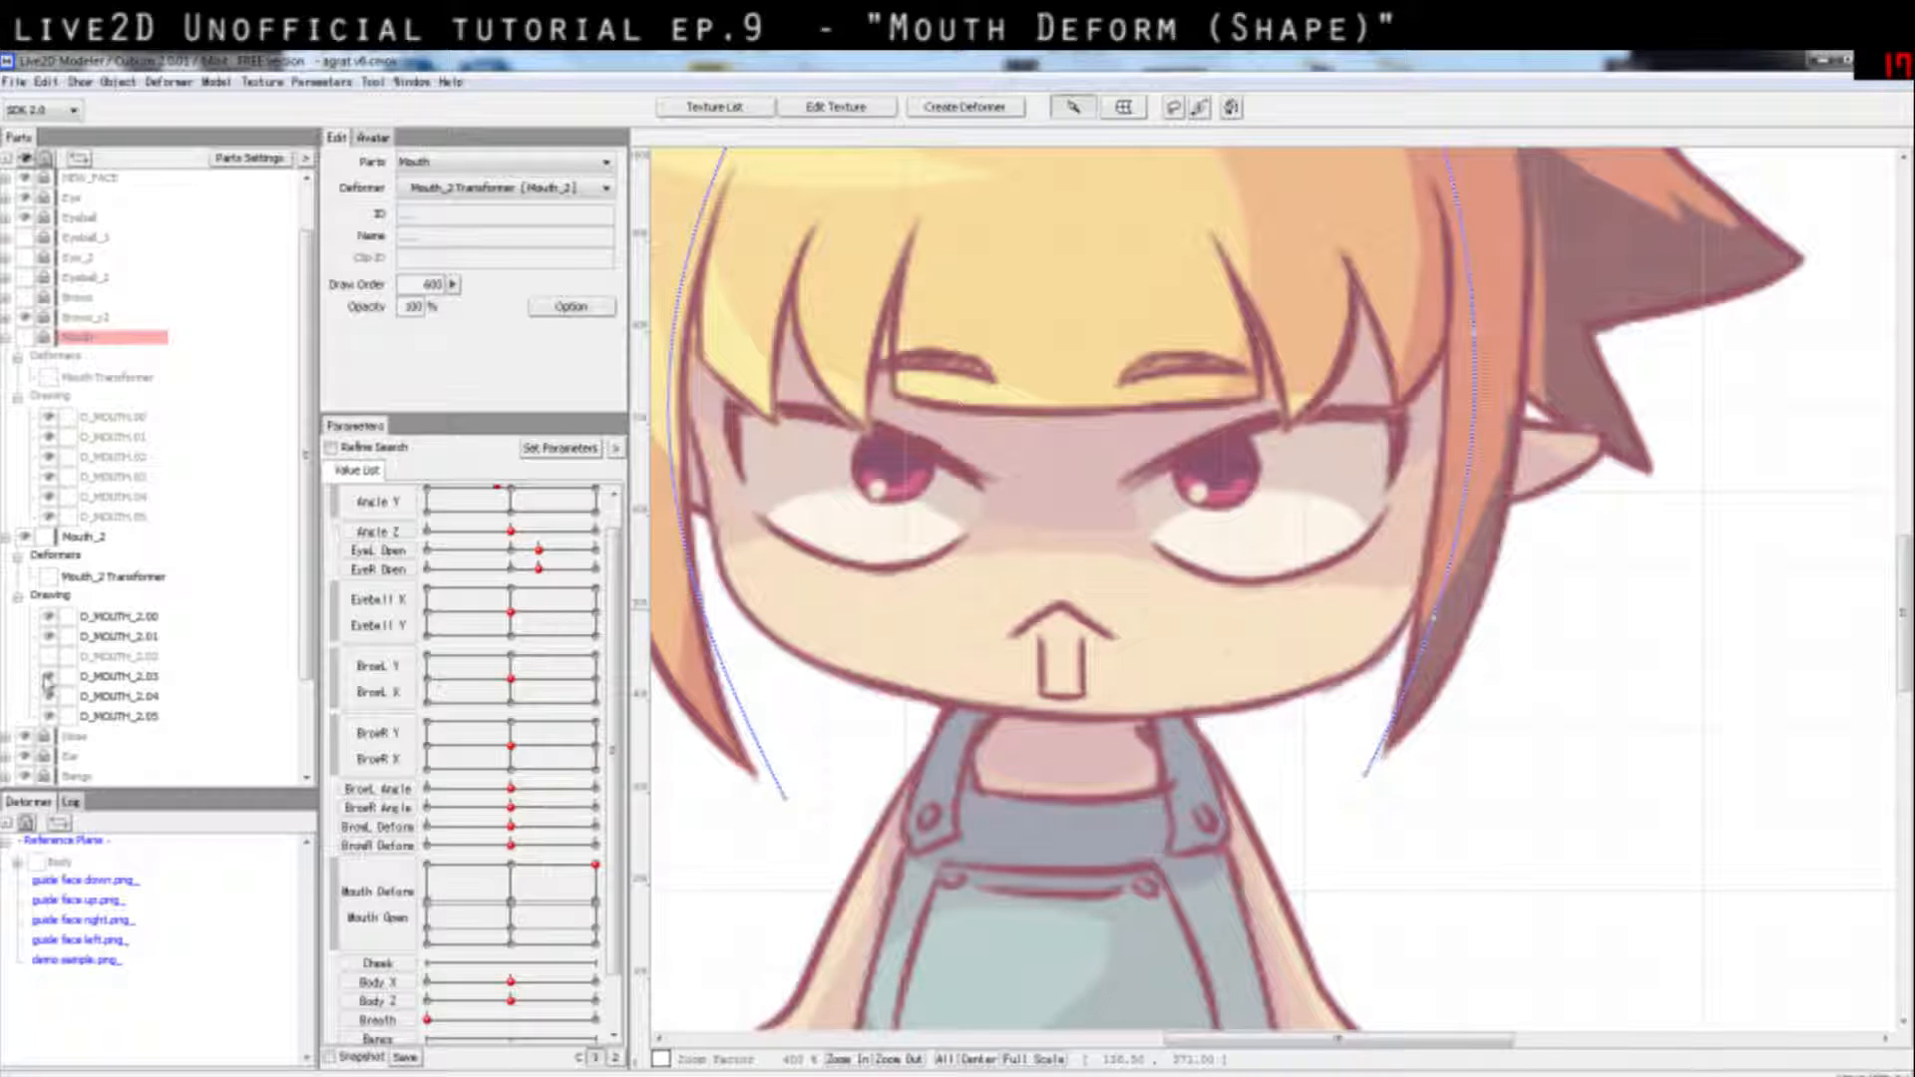
click(48, 678)
click(48, 678)
click(49, 698)
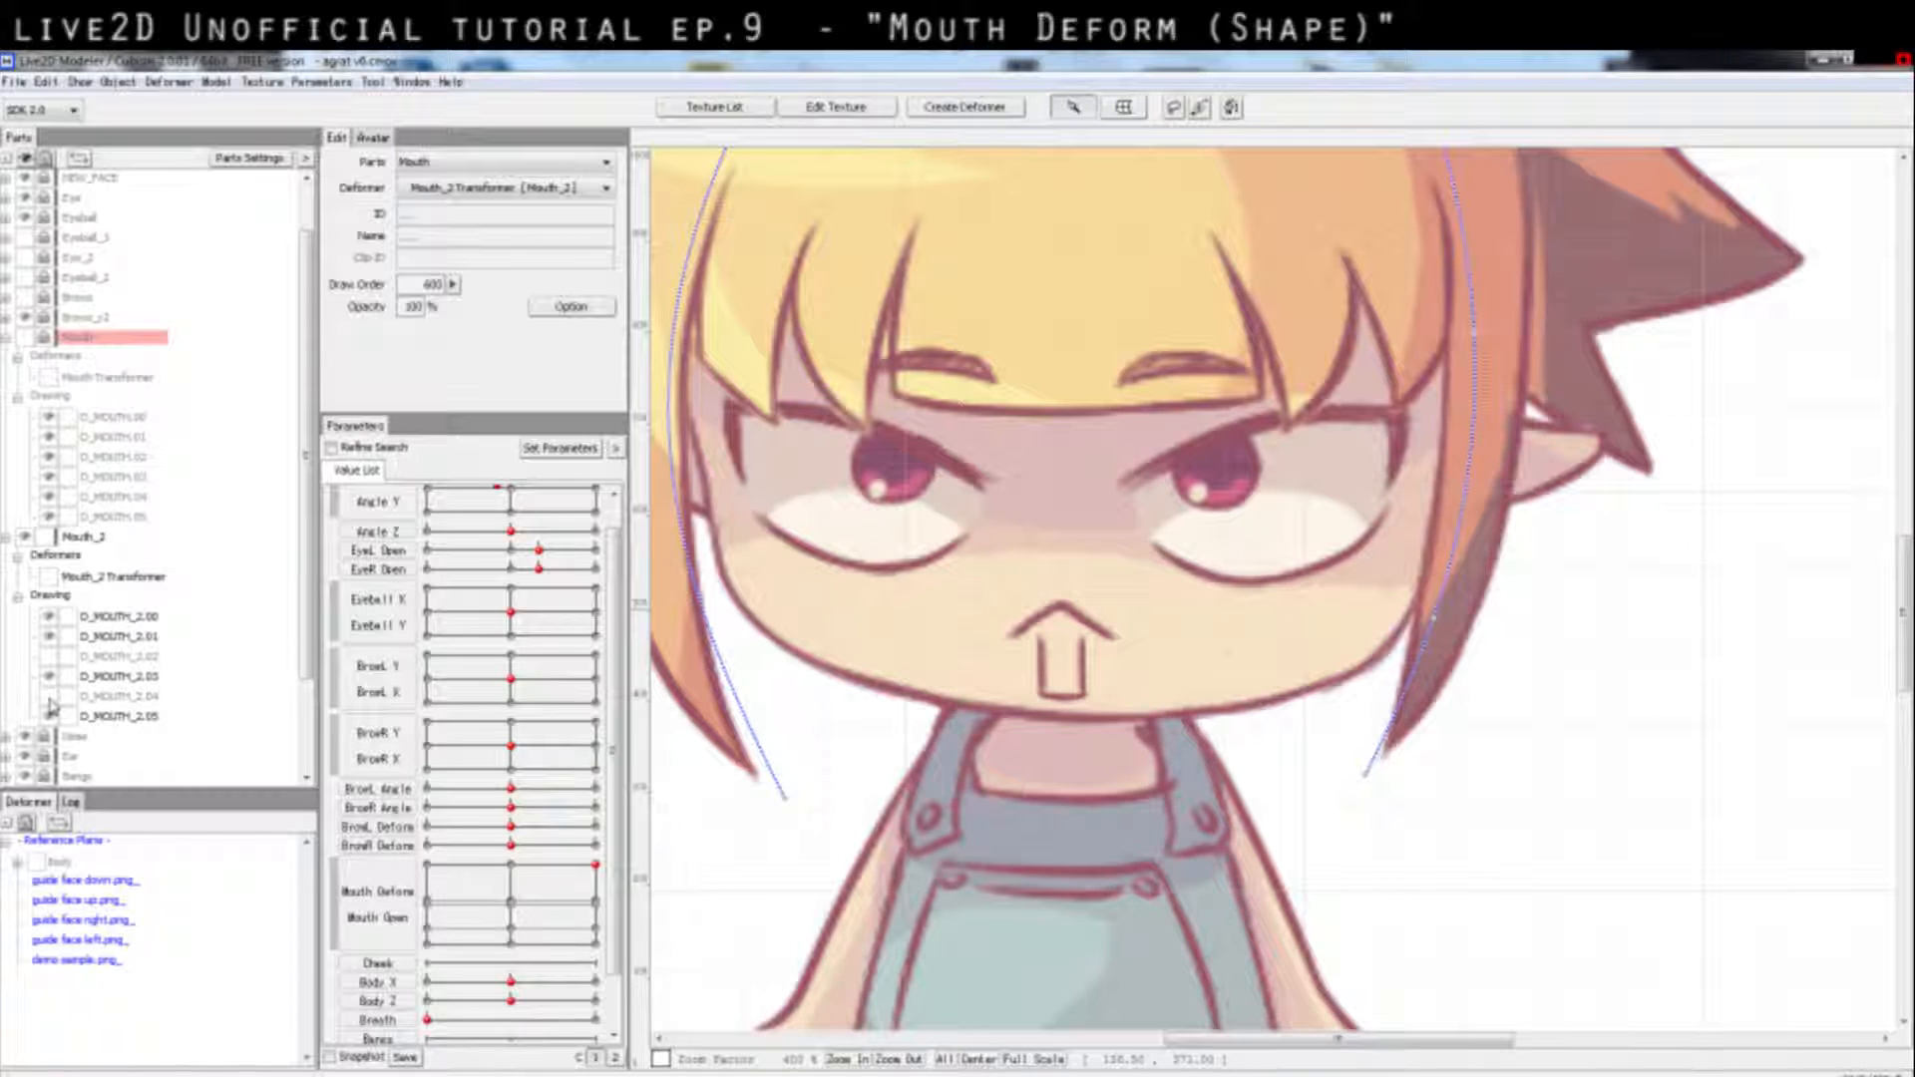
click(49, 698)
click(49, 717)
click(49, 717)
click(49, 717)
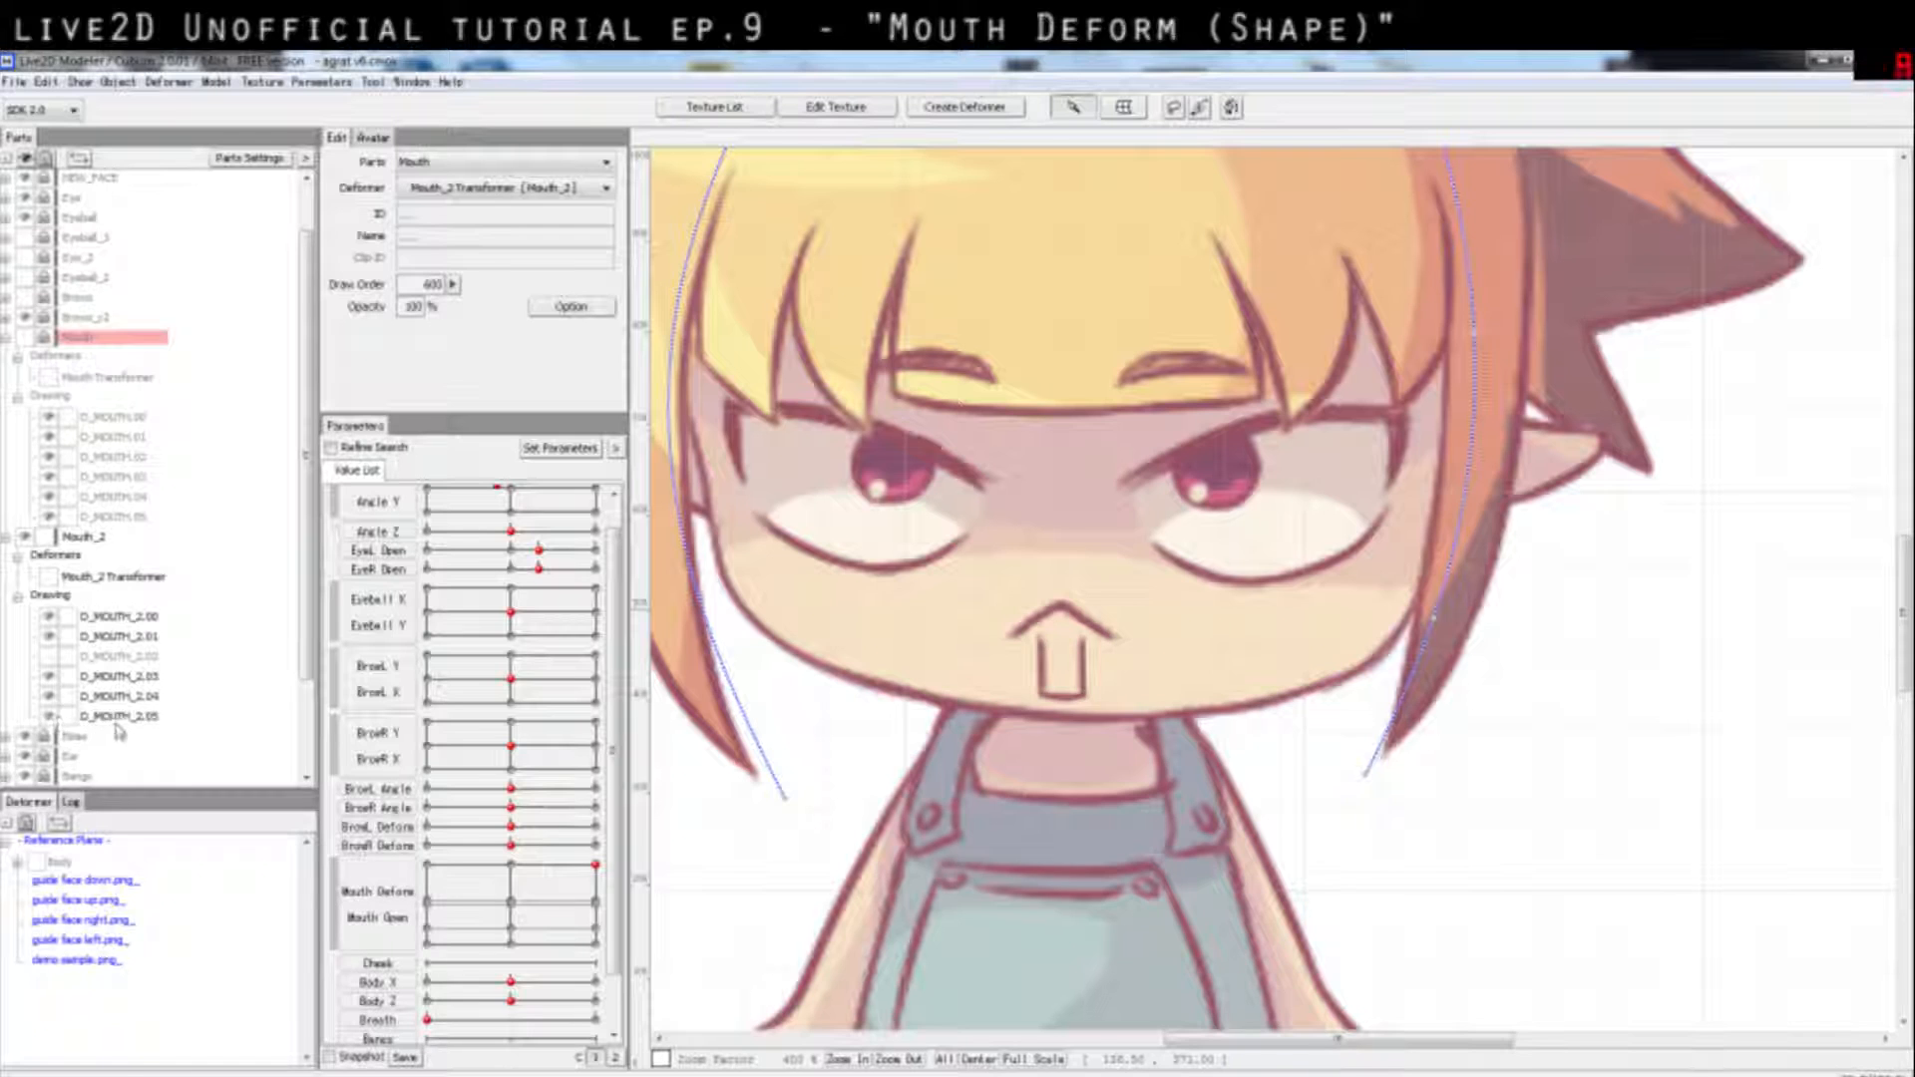
Step: Widen D_MOUTH_2.05 so the mouth's side lines meet the ends of the upper lip, and nudge it left into alignment
click(133, 719)
click(1213, 602)
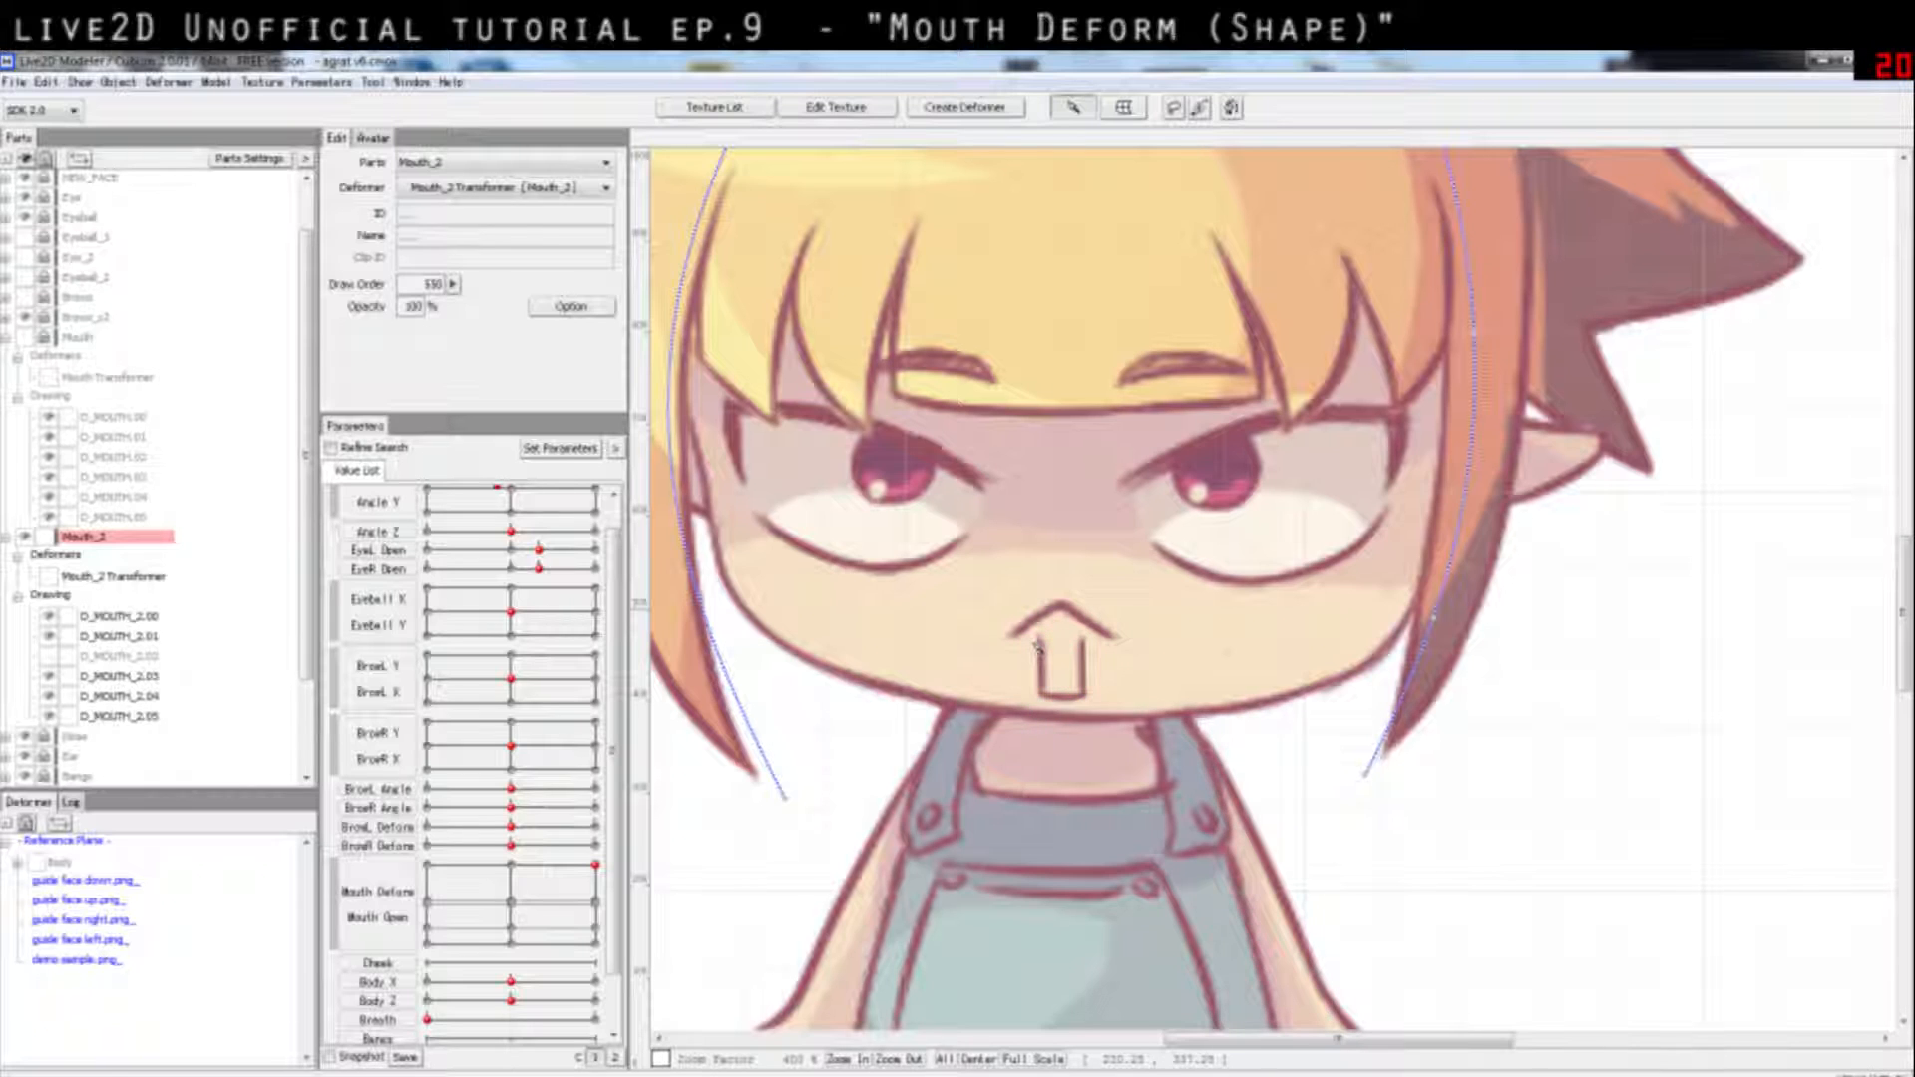
click(1084, 668)
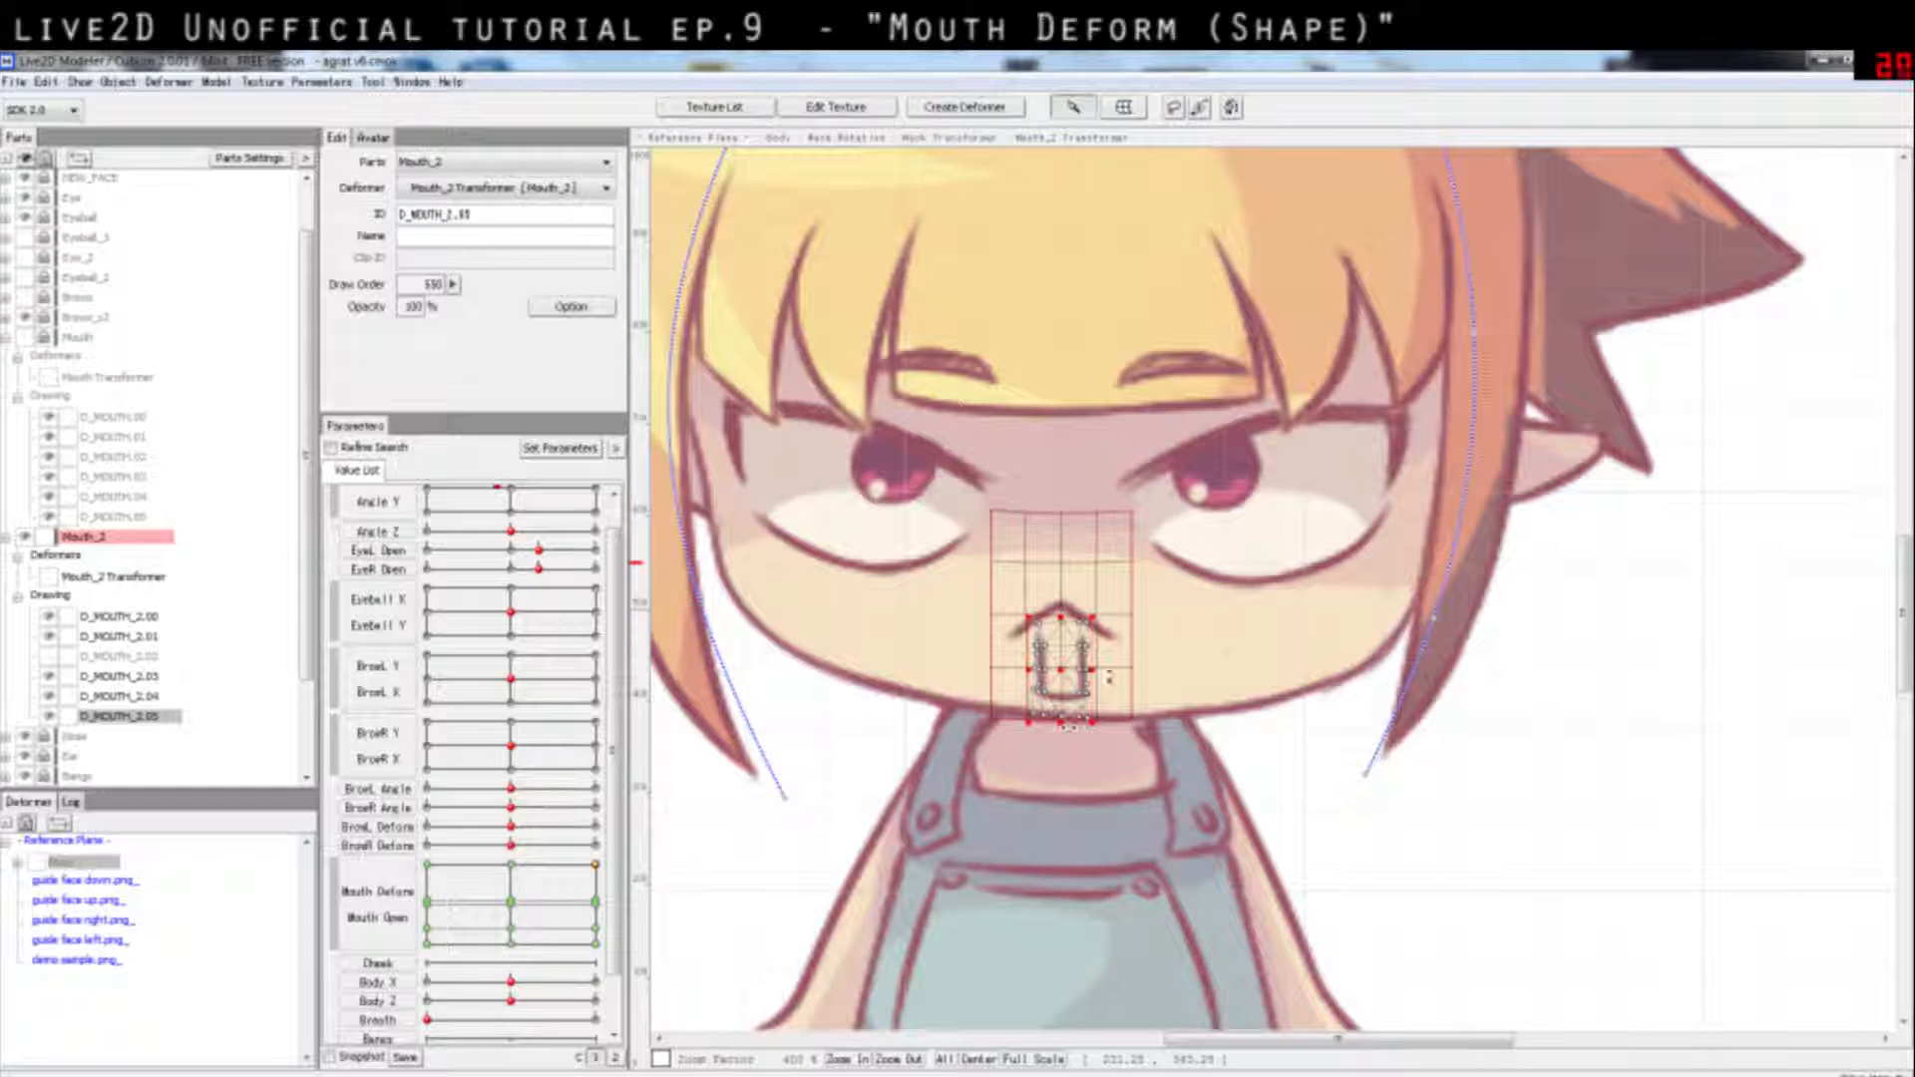
drag(1094, 668, 1134, 663)
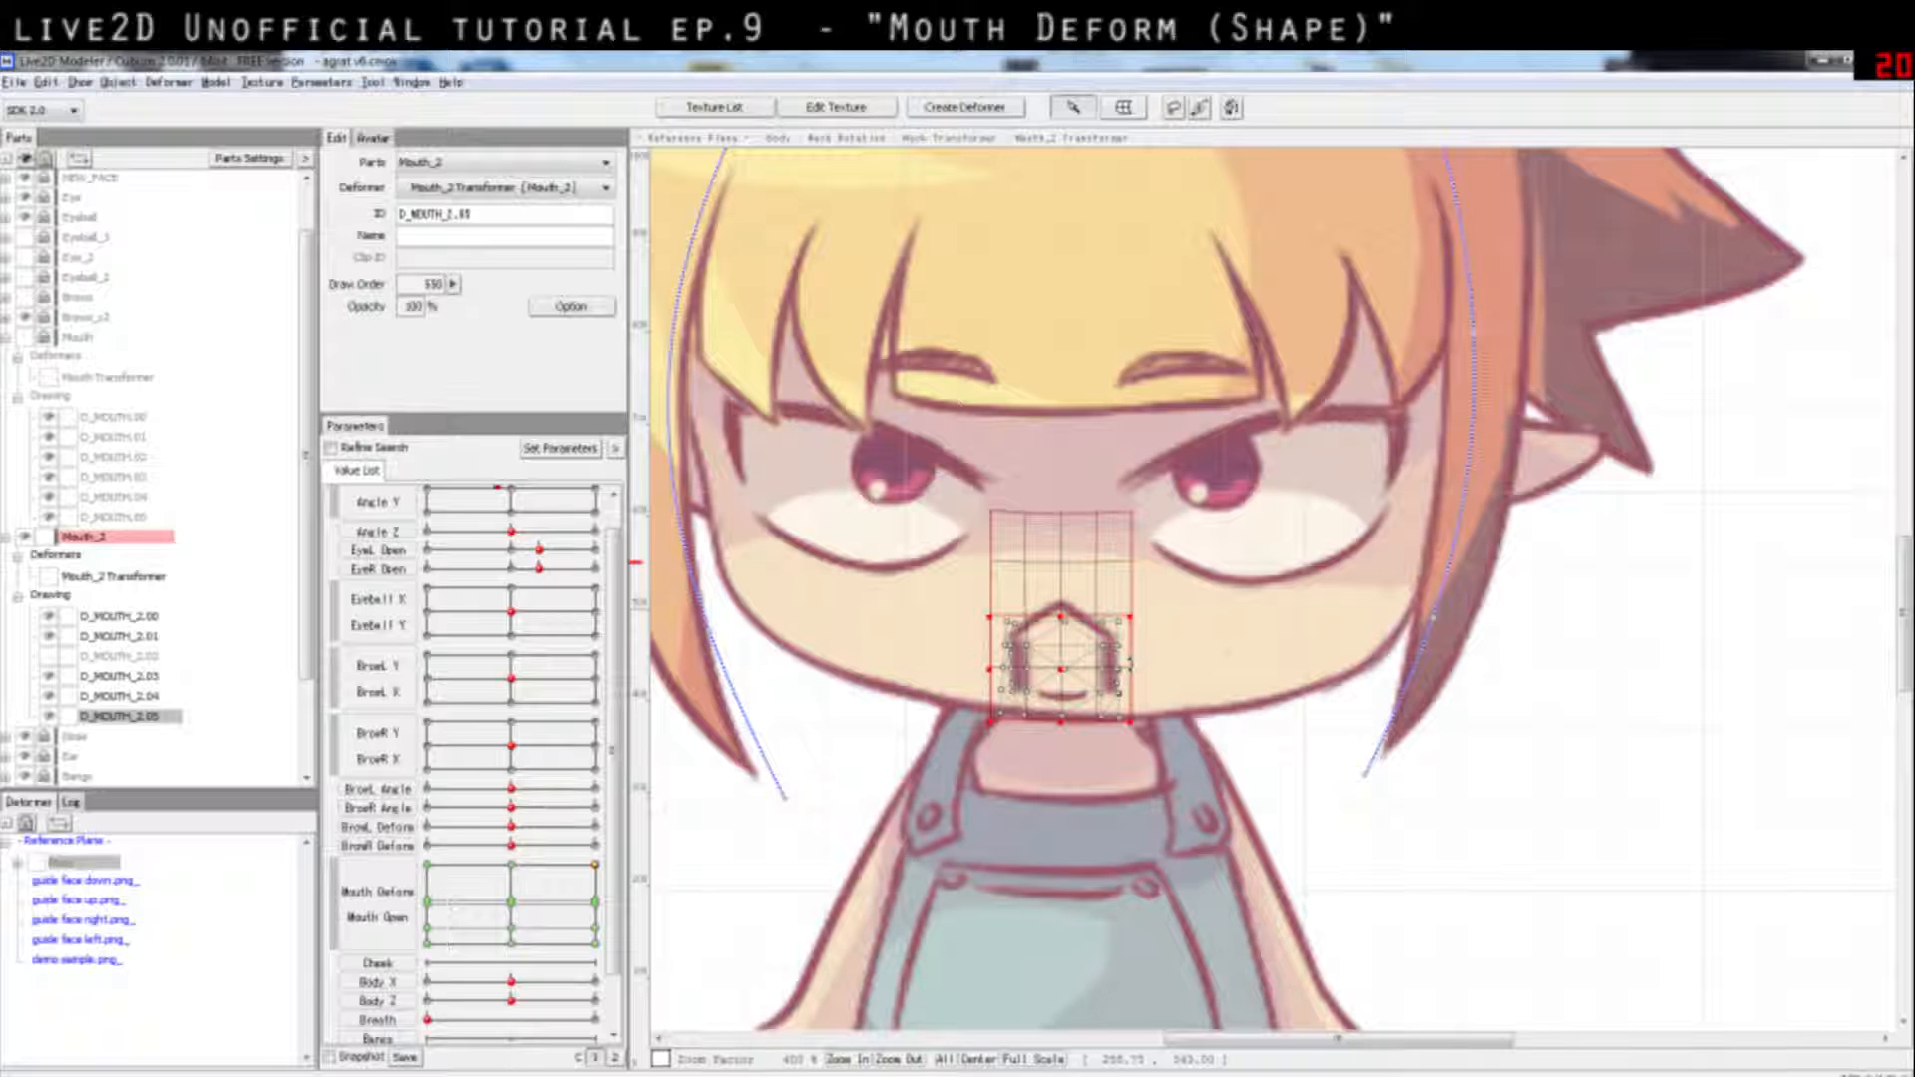
key(alt)
key(Left)
click(1140, 686)
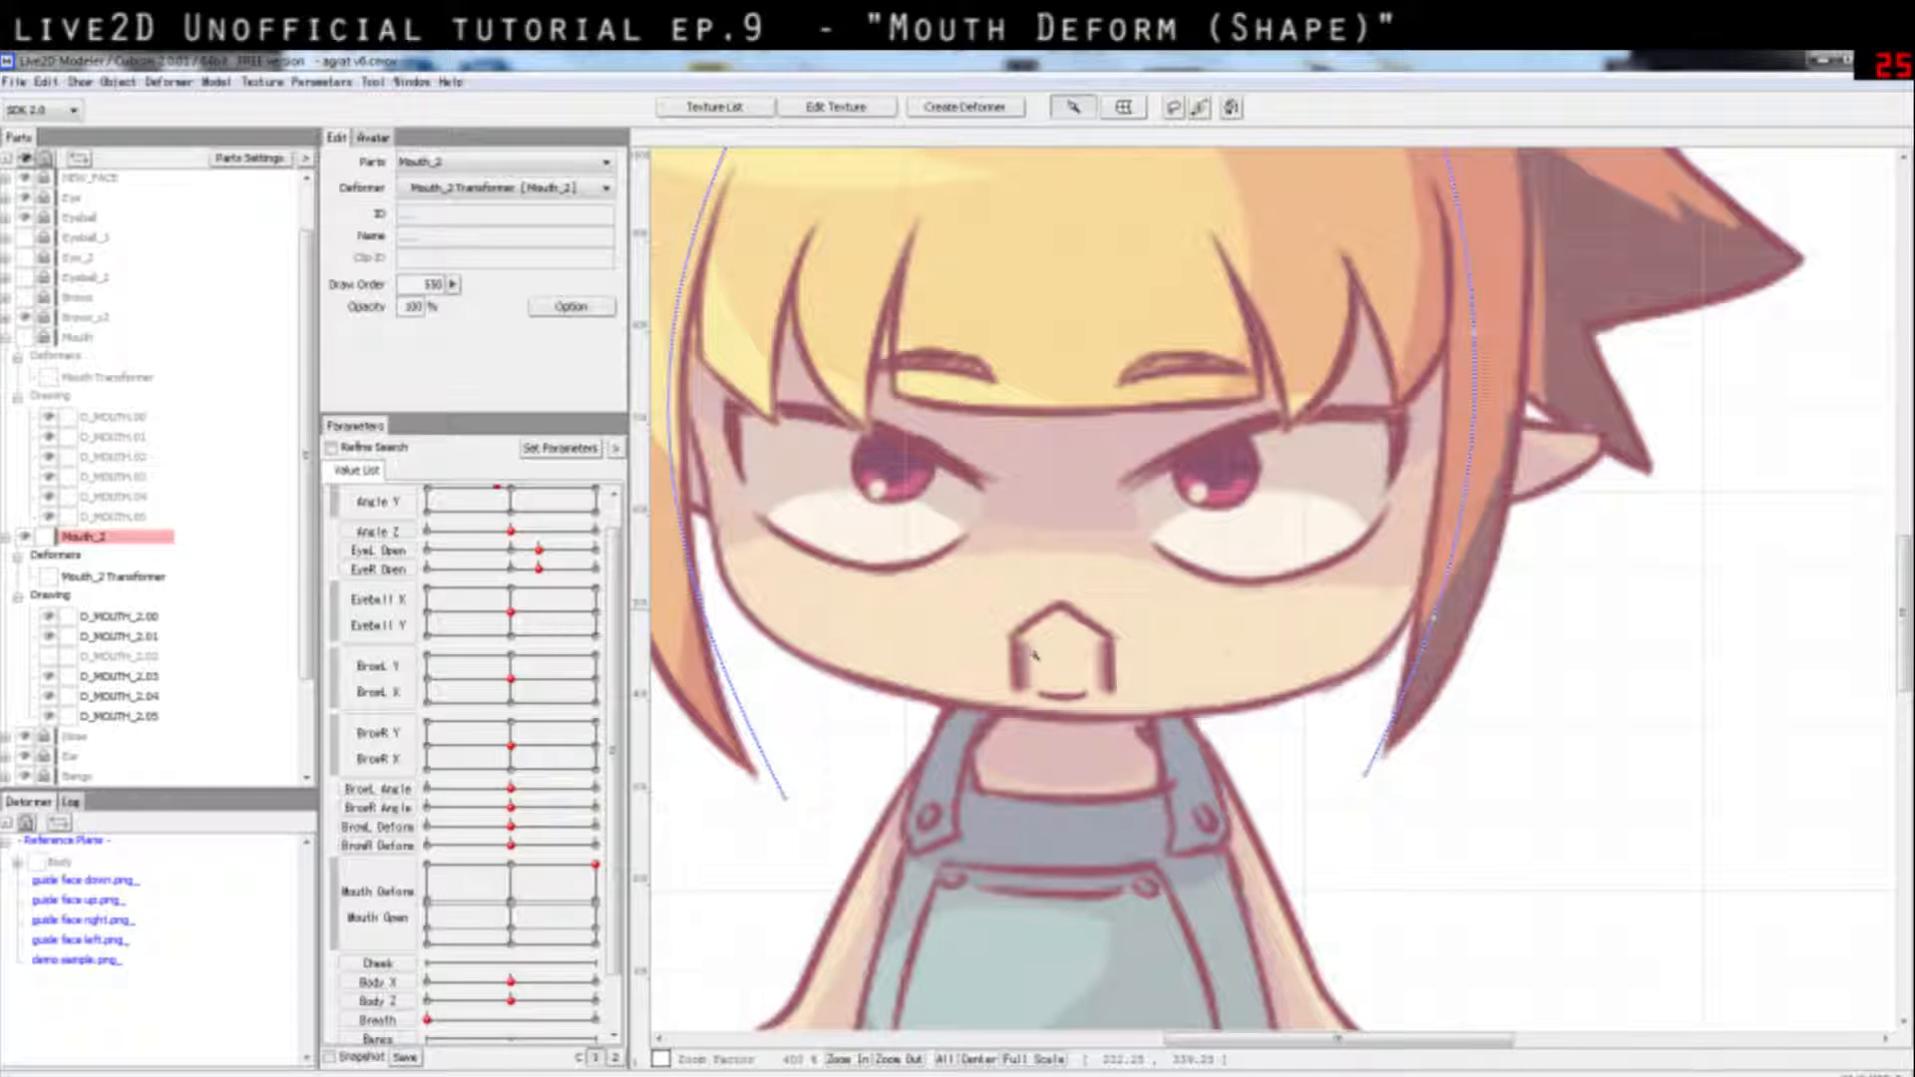
Step: Open the polygon mesh of D_MOUTH_2.05 to examine the points around its side lines, and close it
scroll(1031, 666, up, 2)
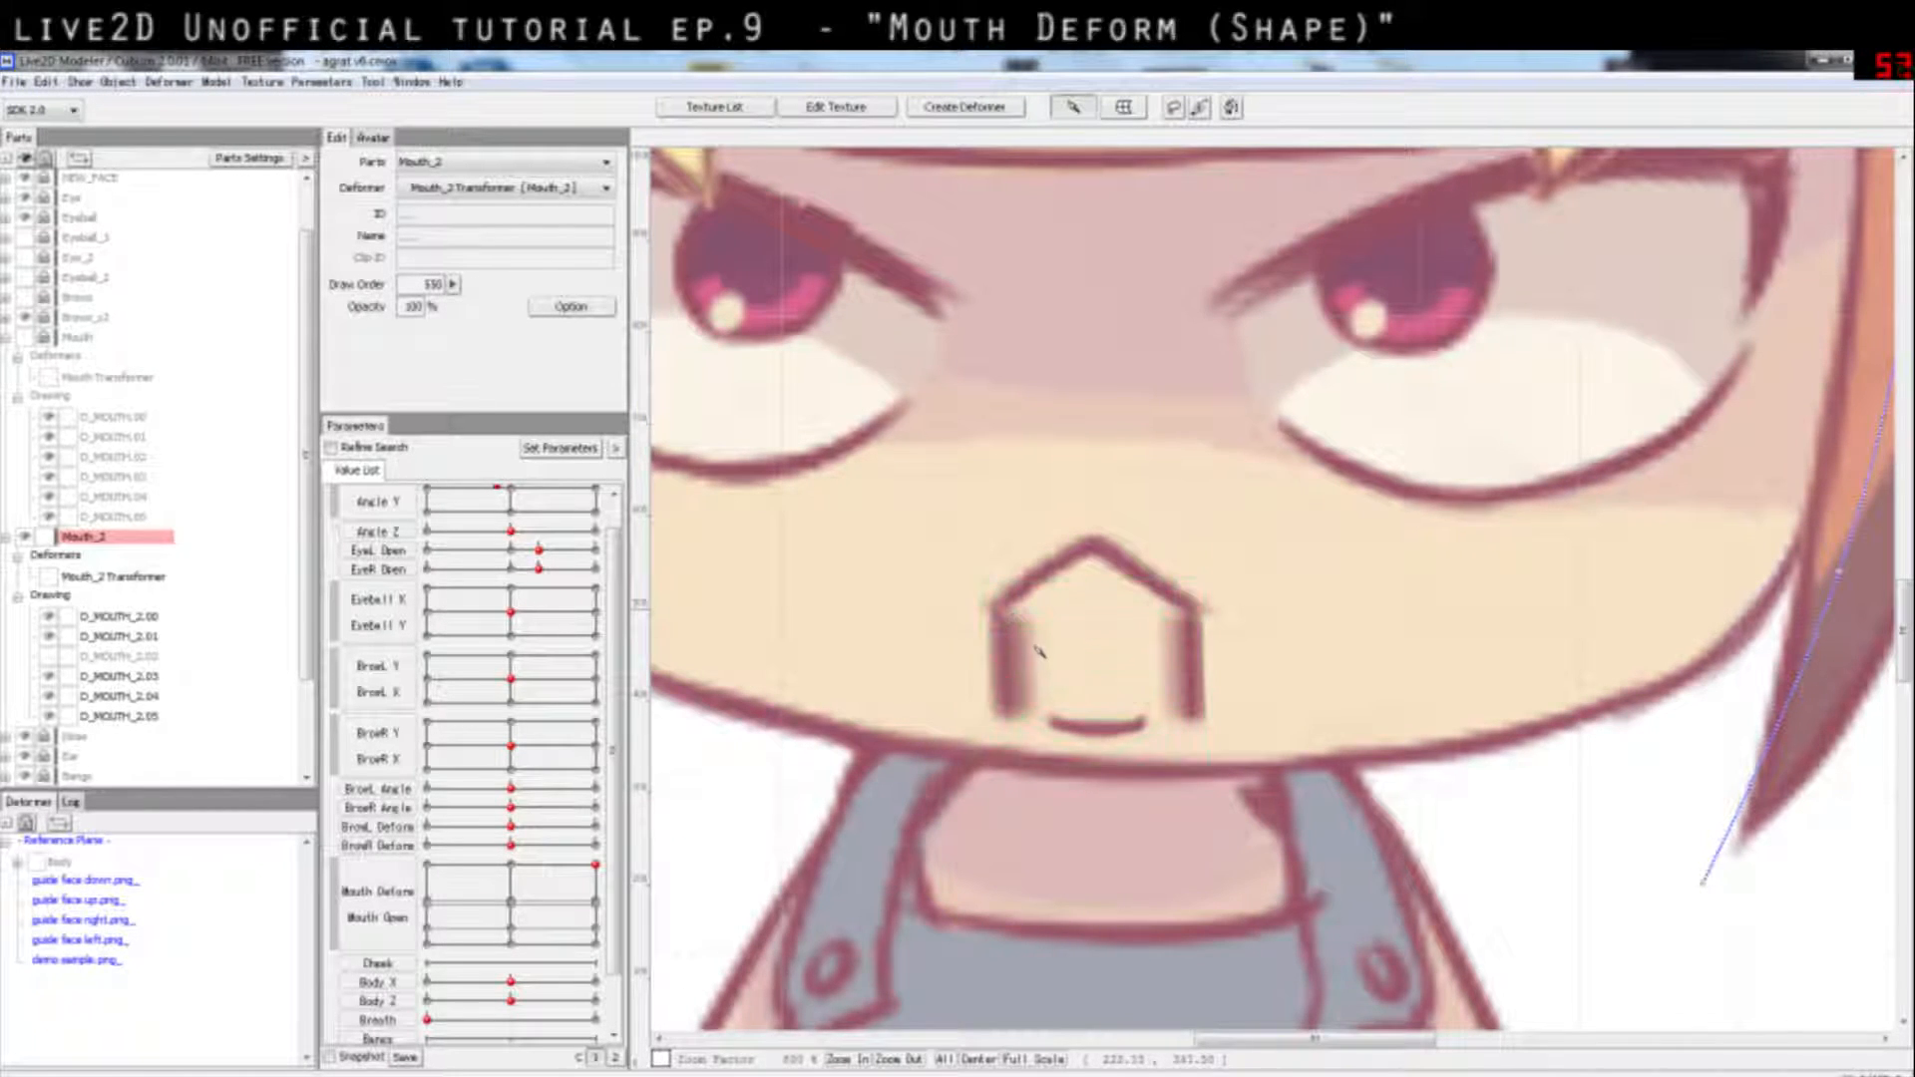
click(1018, 641)
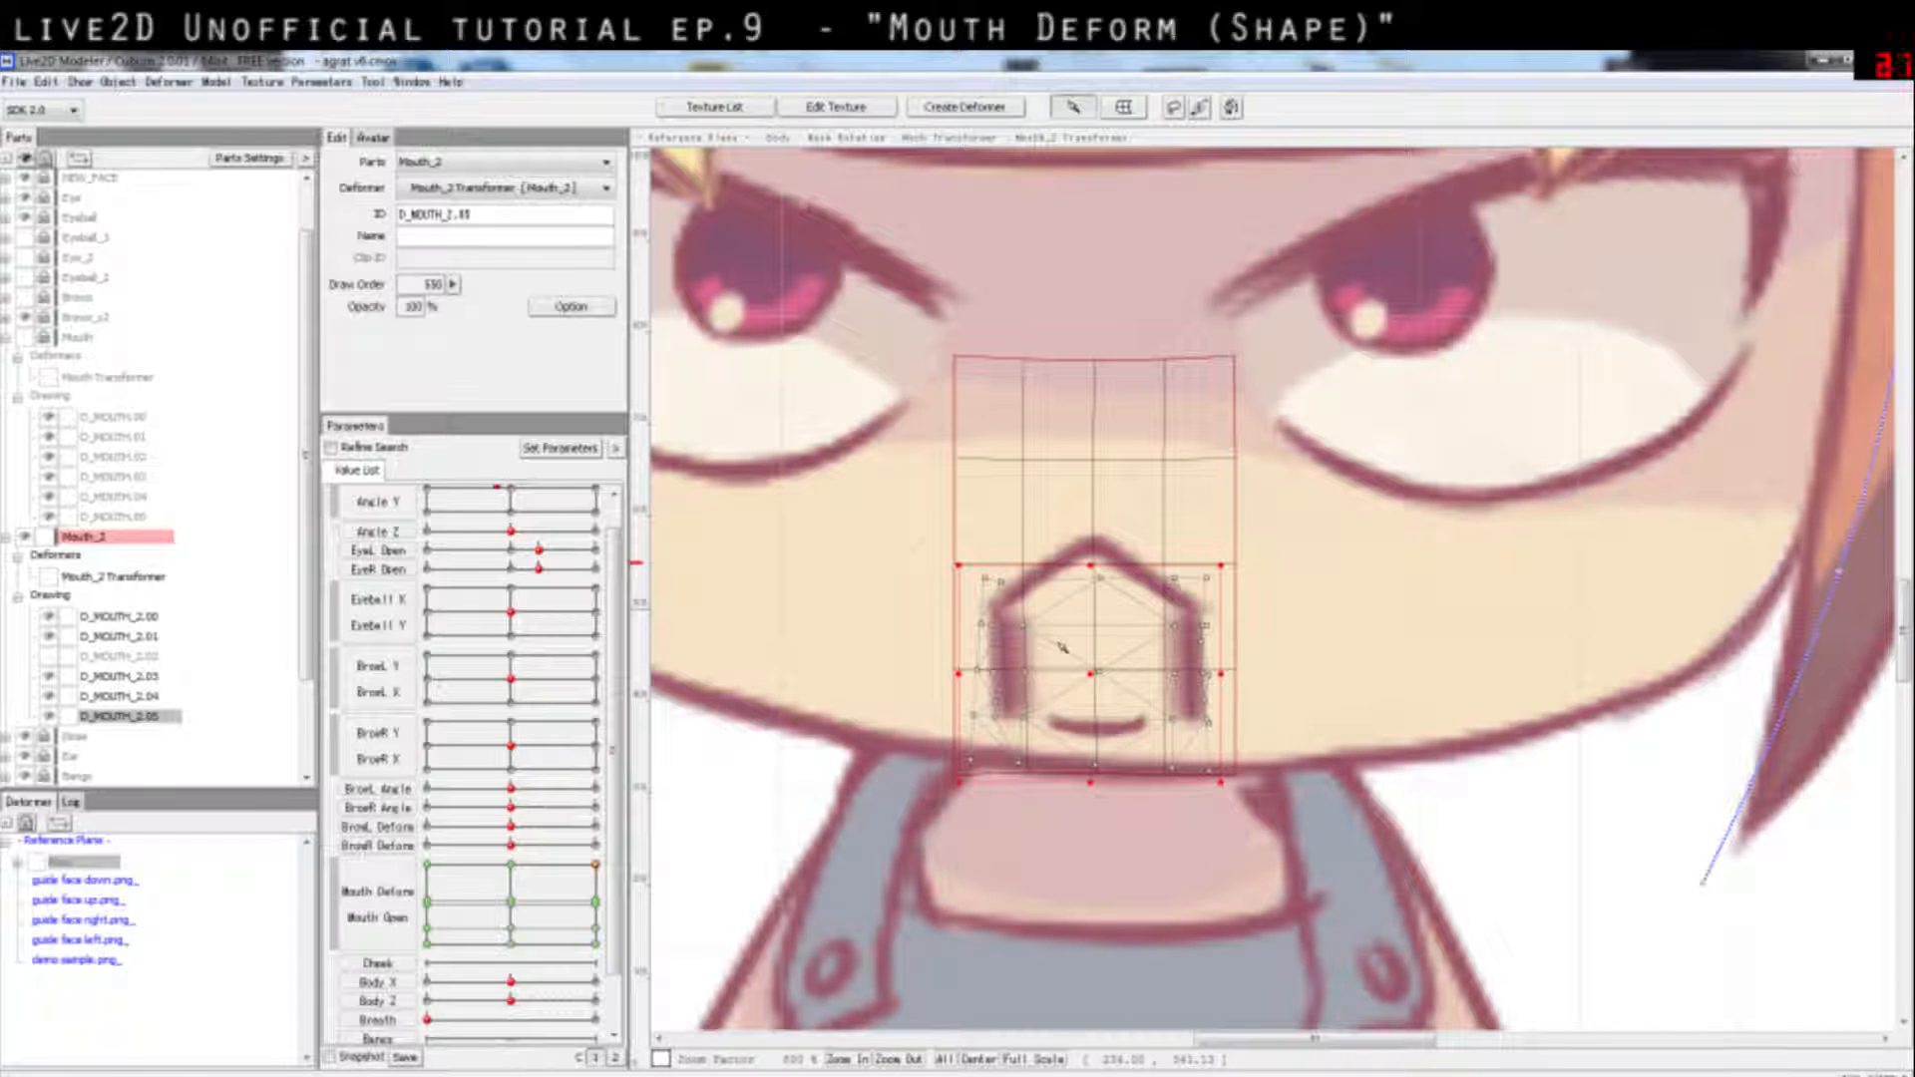
double_click(1097, 665)
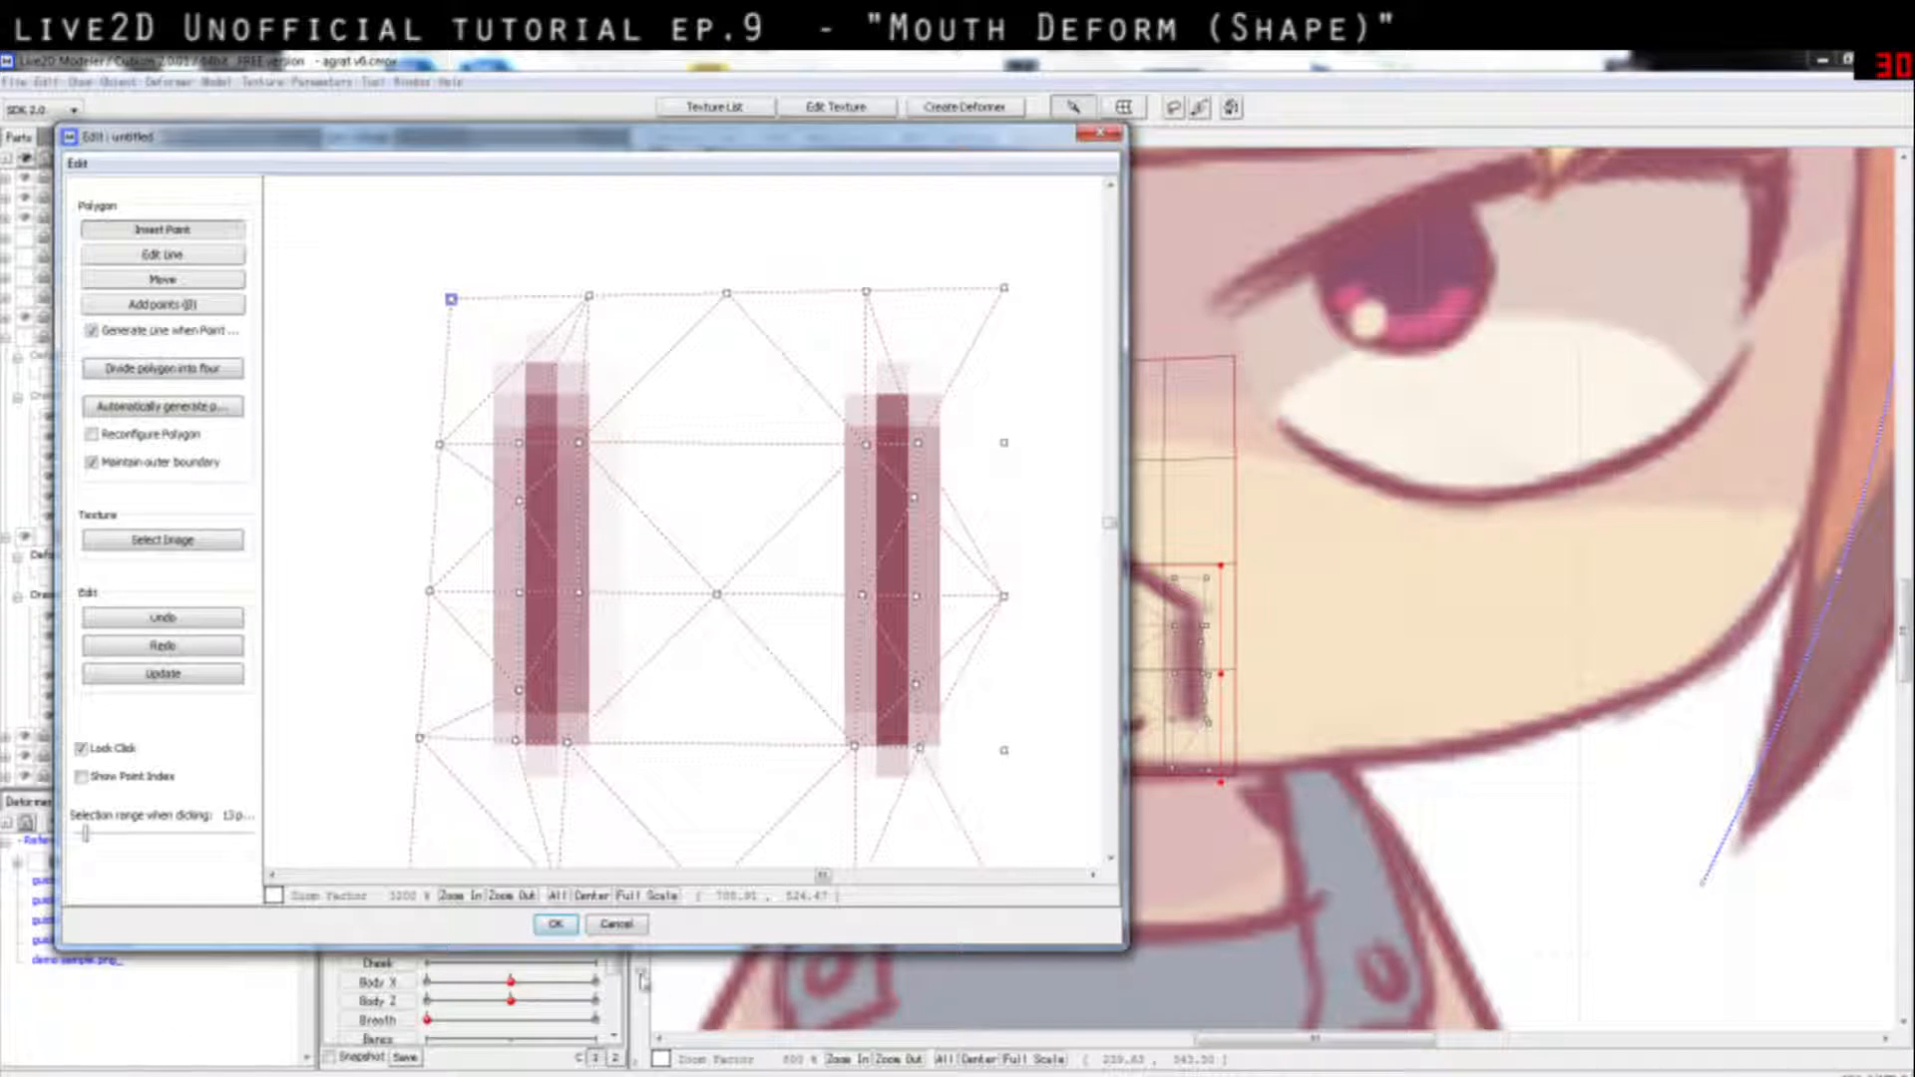
click(545, 928)
Step: Narrow the right-hand side line of D_MOUTH_2.05 by moving its three inner mesh points outward
scroll(1140, 687, up, 3)
scroll(1365, 597, down, 1)
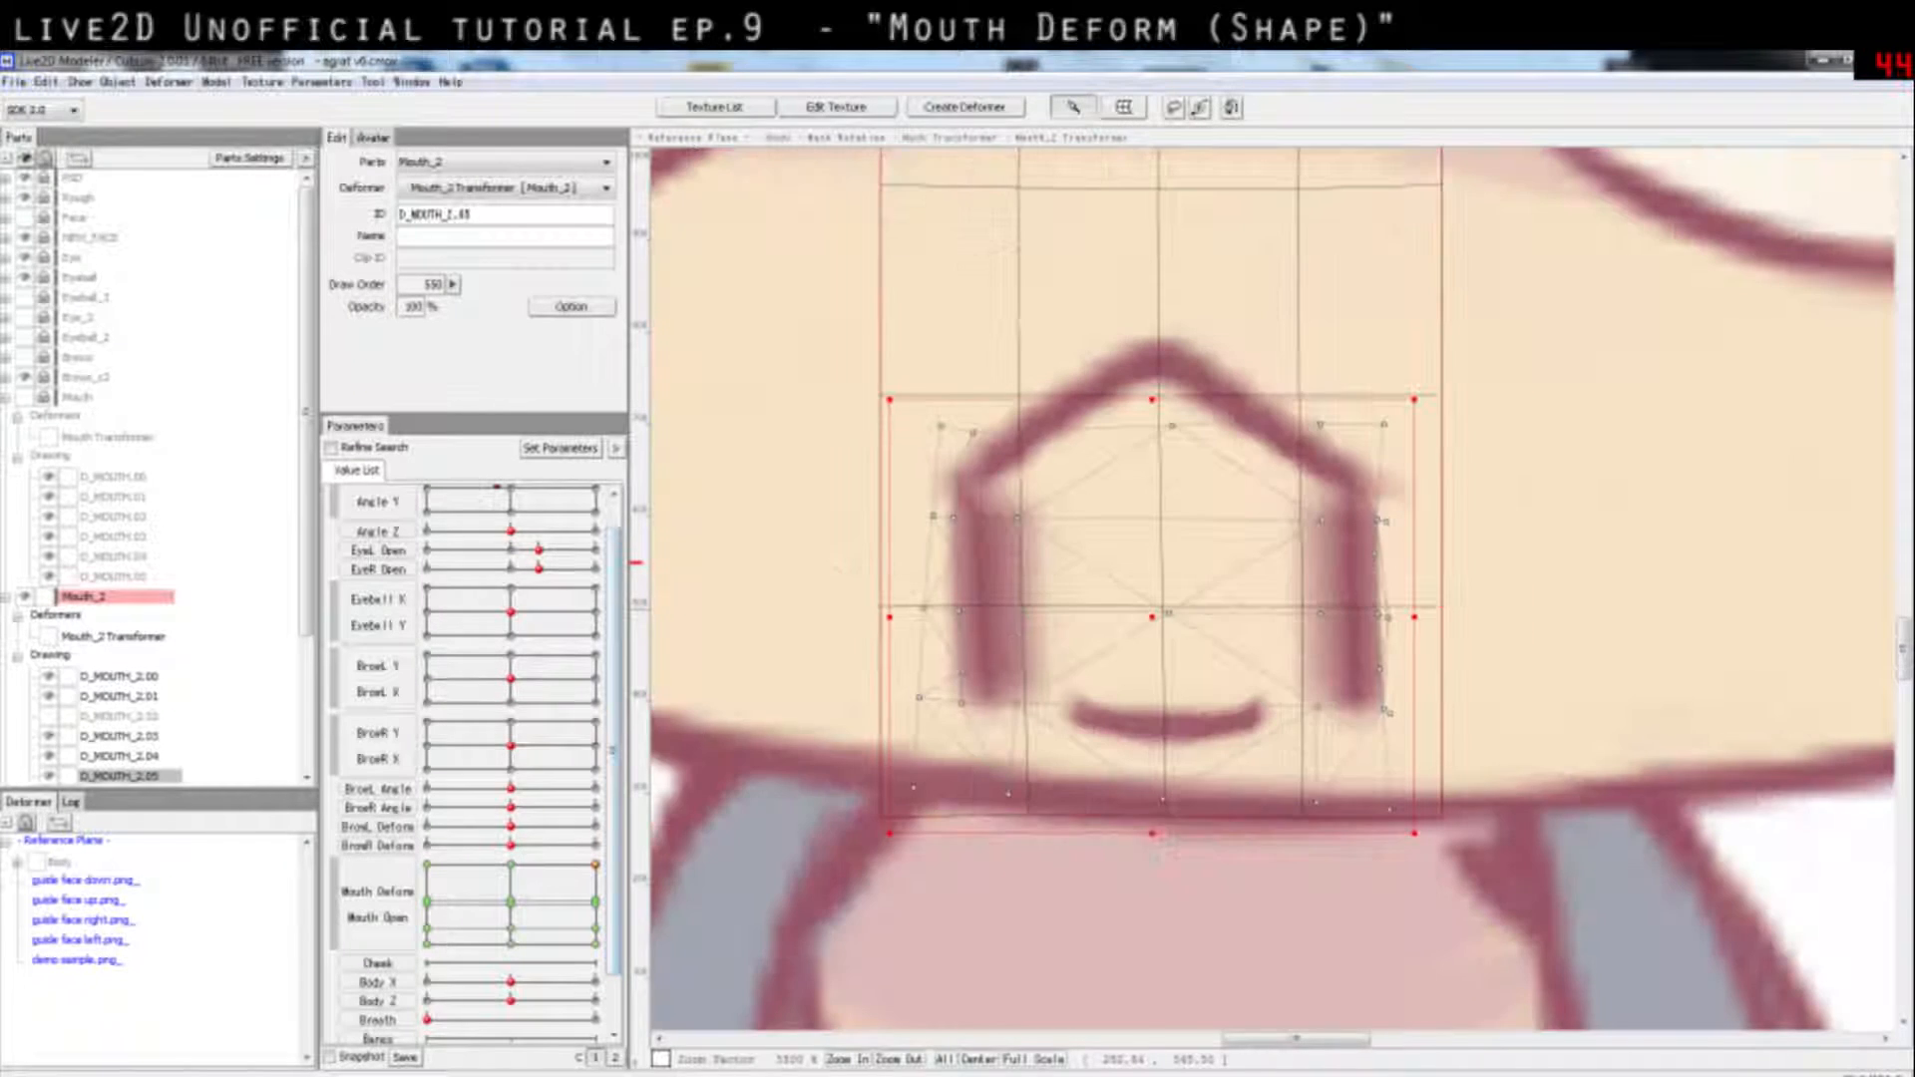
drag(1325, 522, 1349, 519)
drag(1330, 614, 1350, 615)
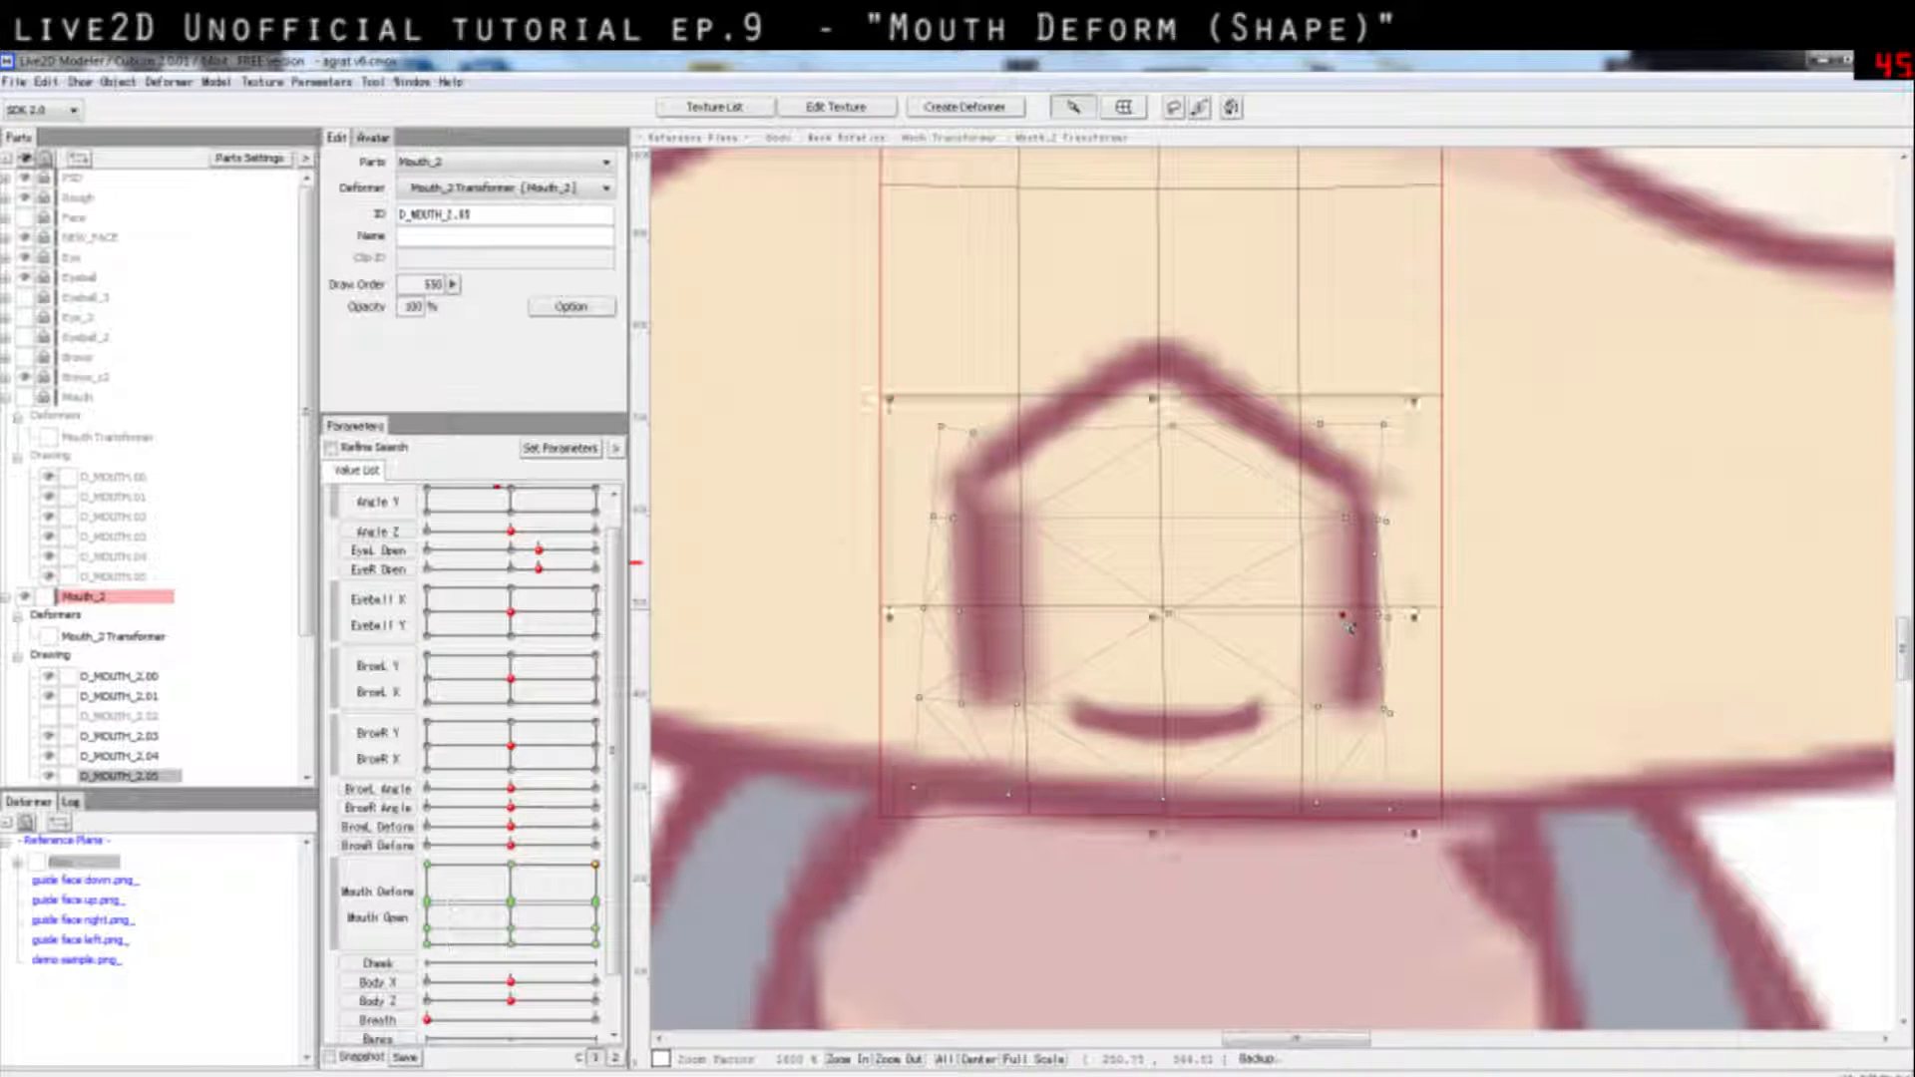
drag(1320, 706, 1343, 707)
click(1033, 634)
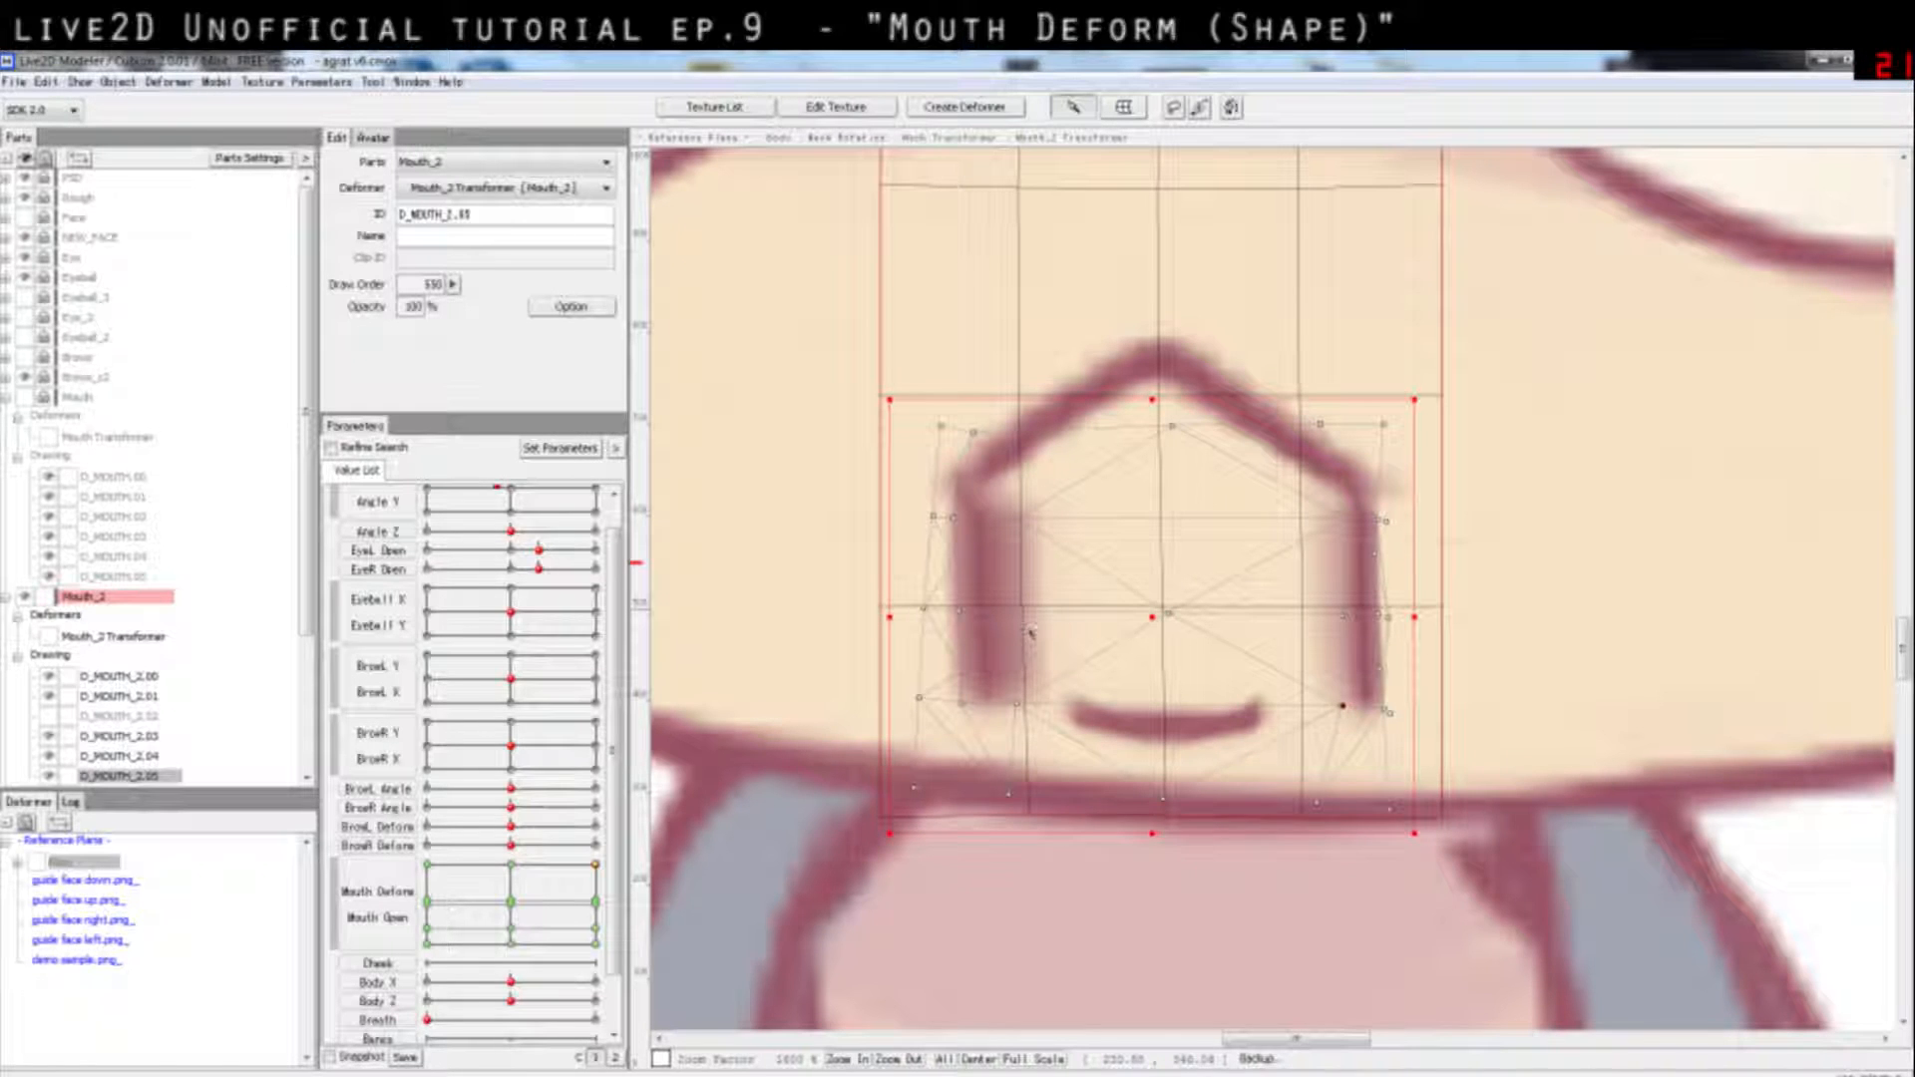
Step: Narrow the left-hand side line of D_MOUTH_2.05 by moving its three inner mesh points outward together
click(1010, 626)
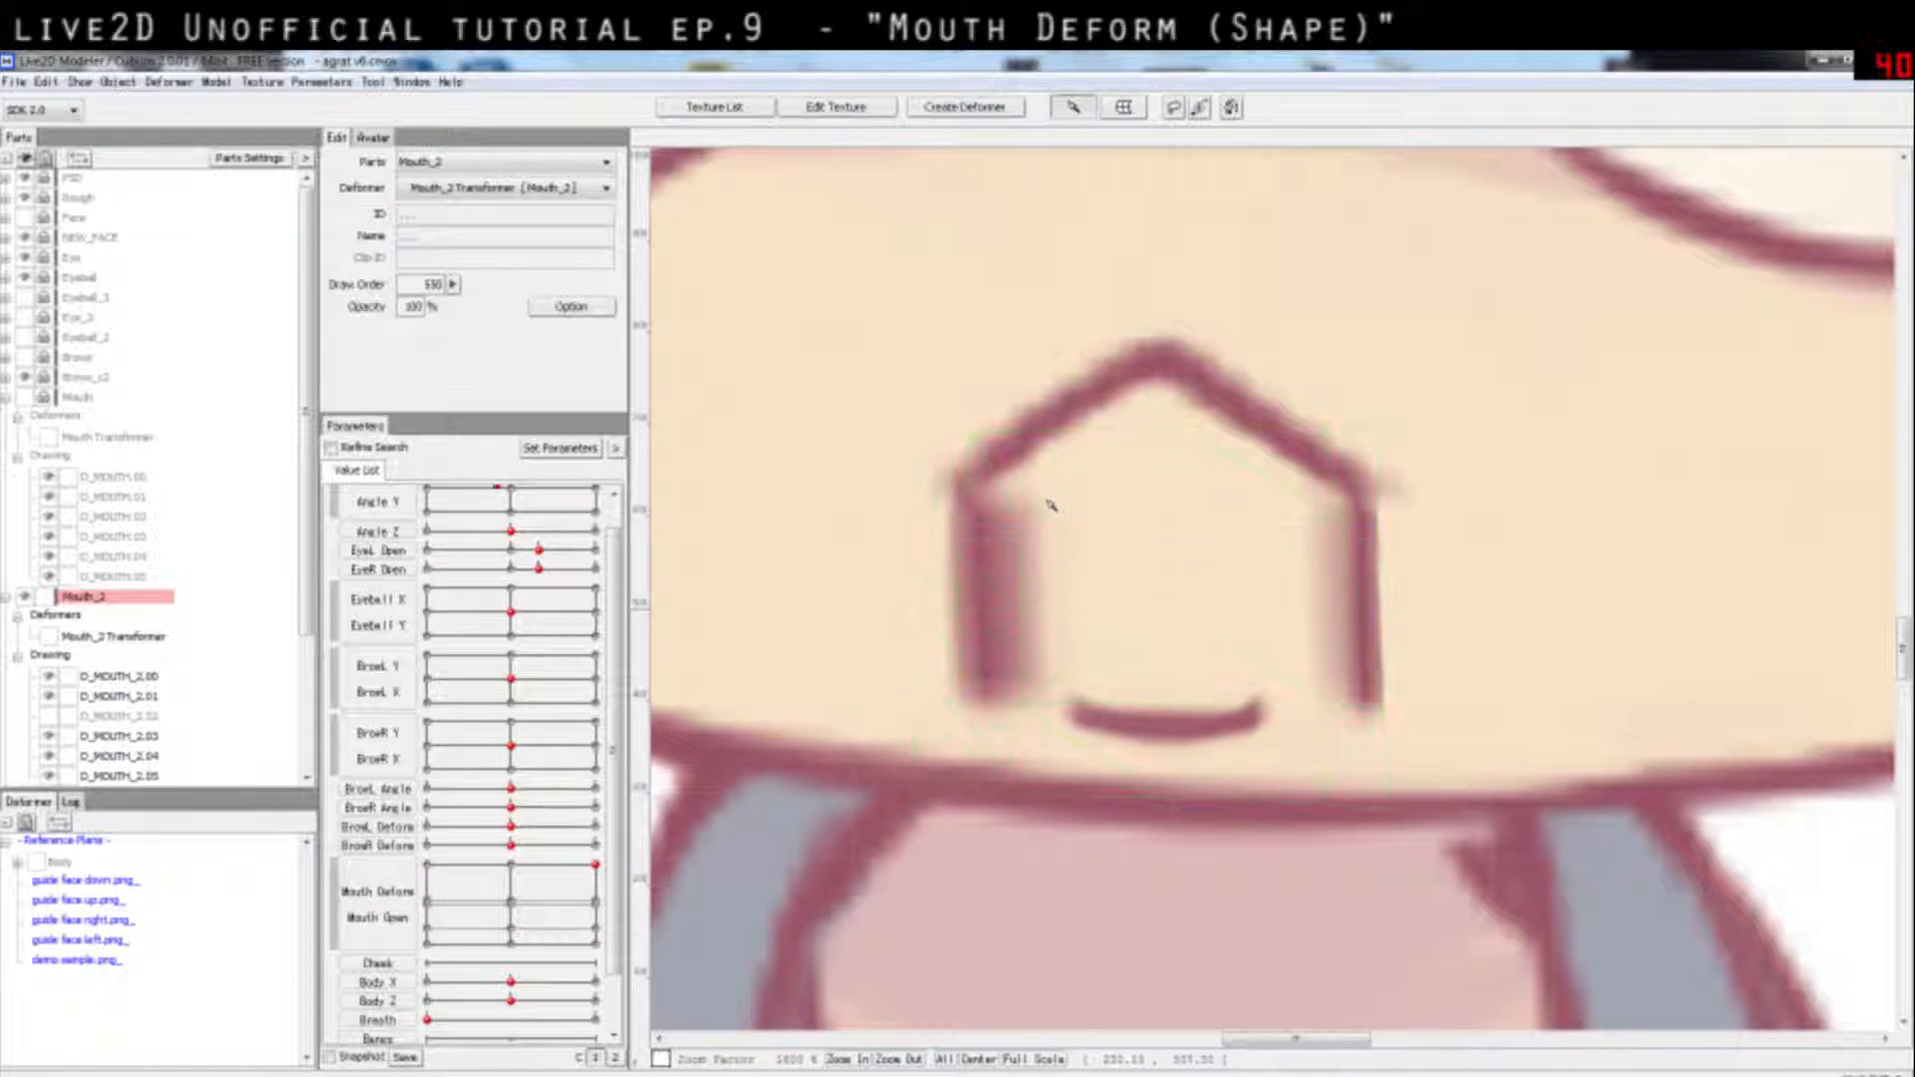
click(1042, 653)
click(1042, 534)
click(1005, 706)
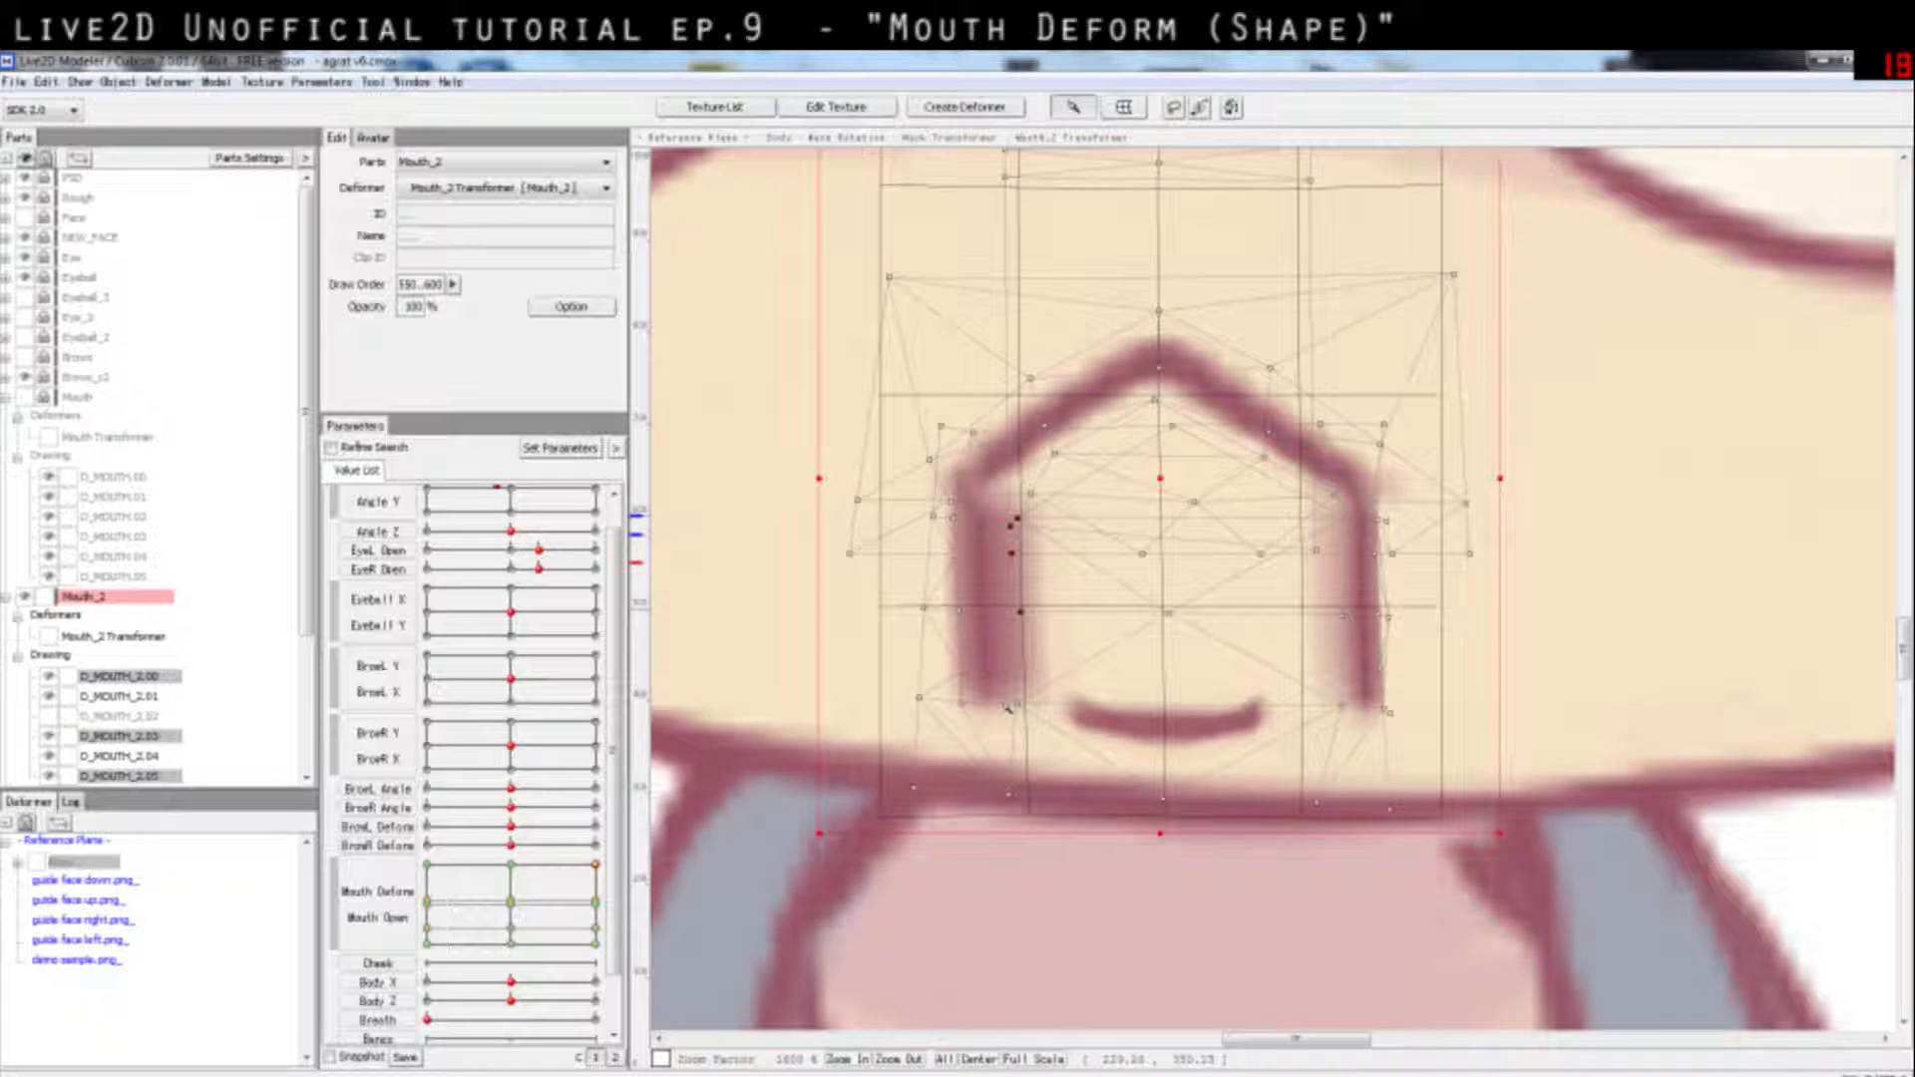
click(1044, 596)
click(1031, 523)
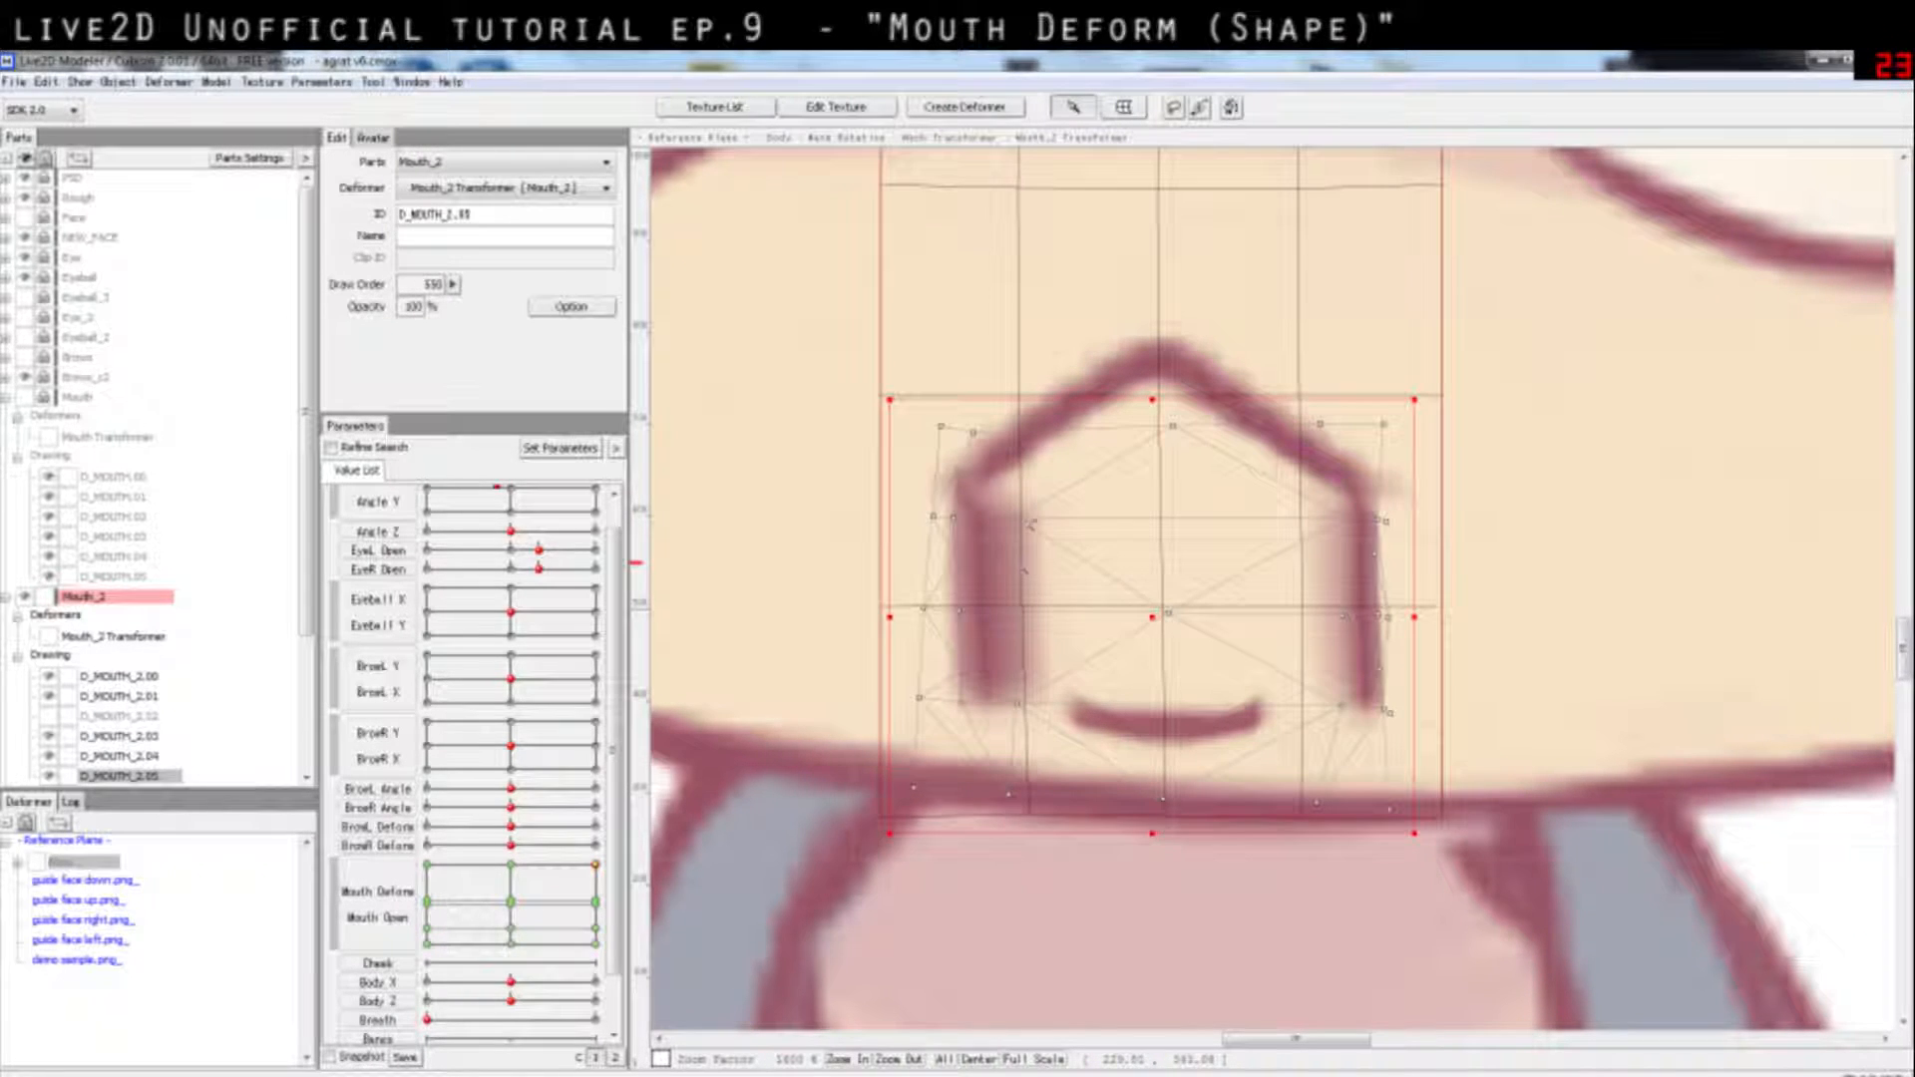
click(1025, 519)
click(1018, 703)
shift+click(1018, 518)
drag(1027, 612, 992, 616)
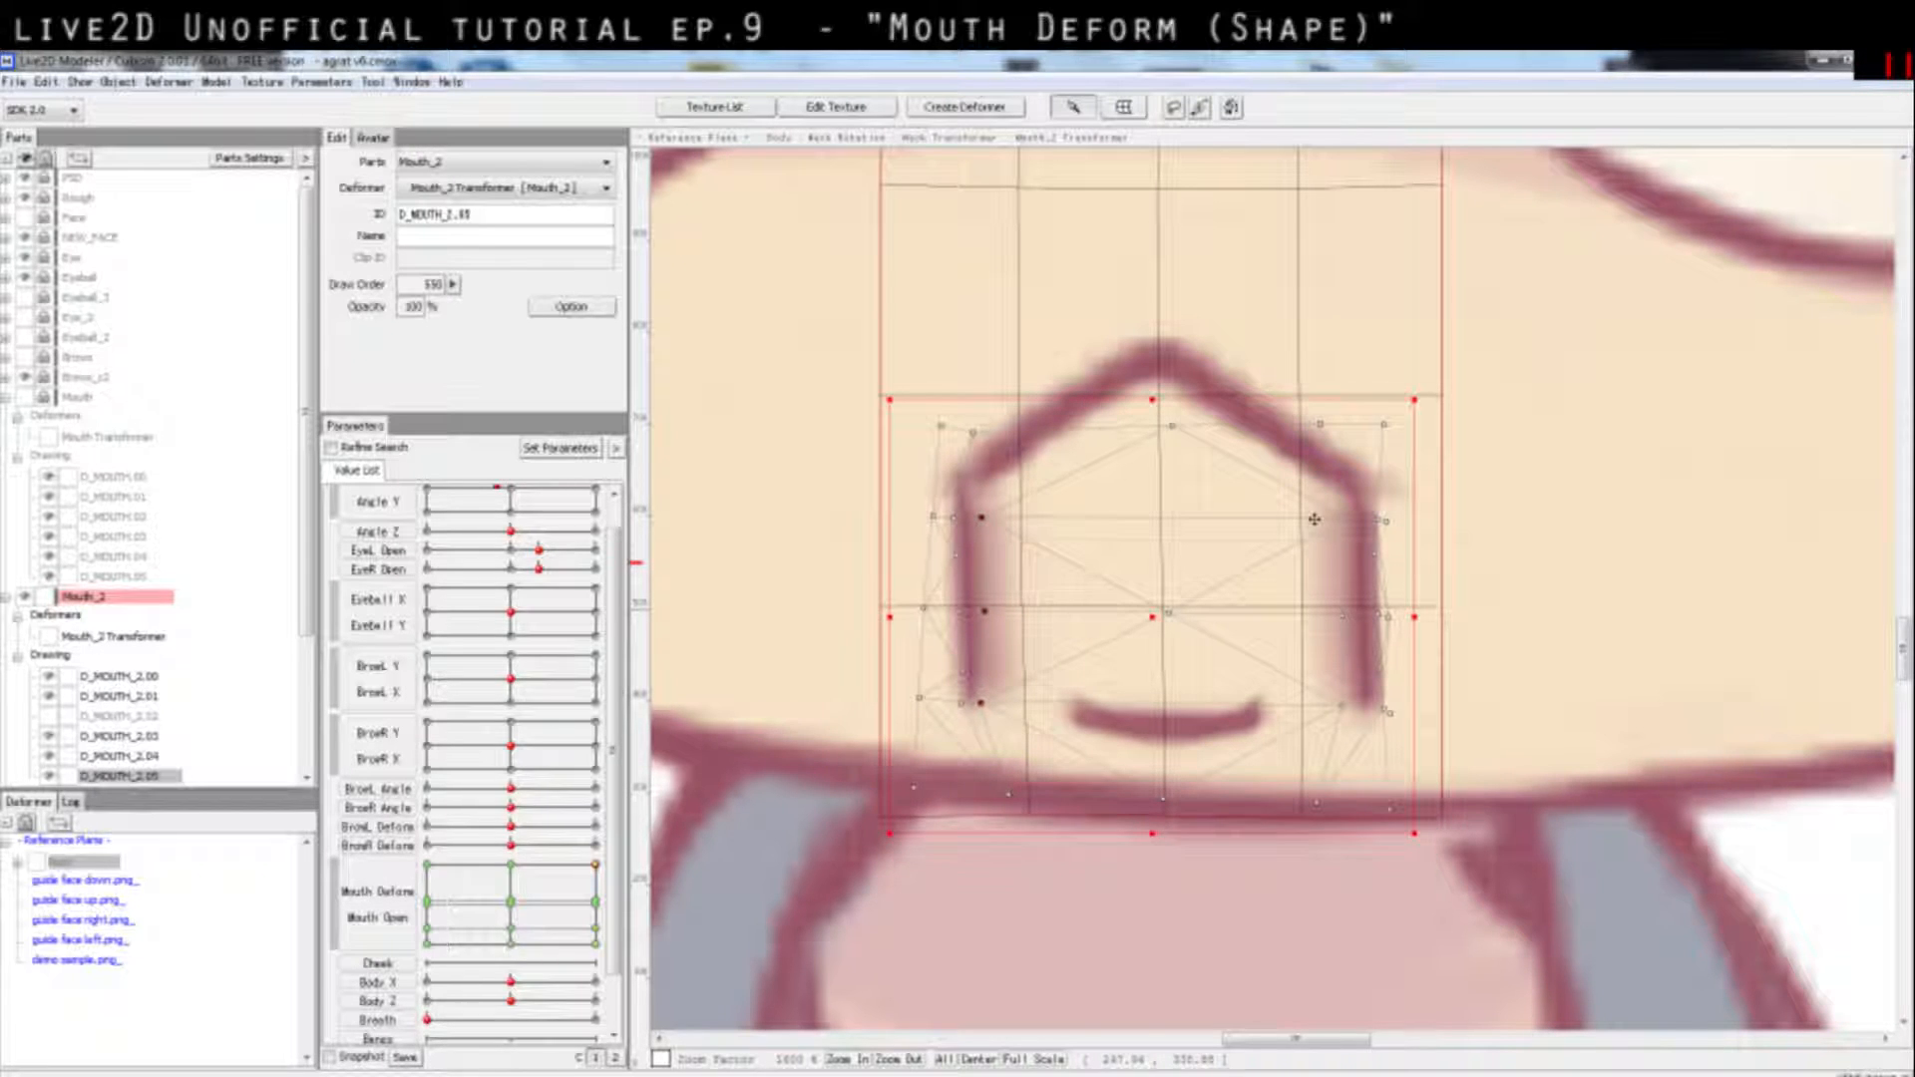
Step: Thin the right-hand side line of D_MOUTH_2.05 a little more by shifting its three inner mesh points further outward
shift+click(1346, 619)
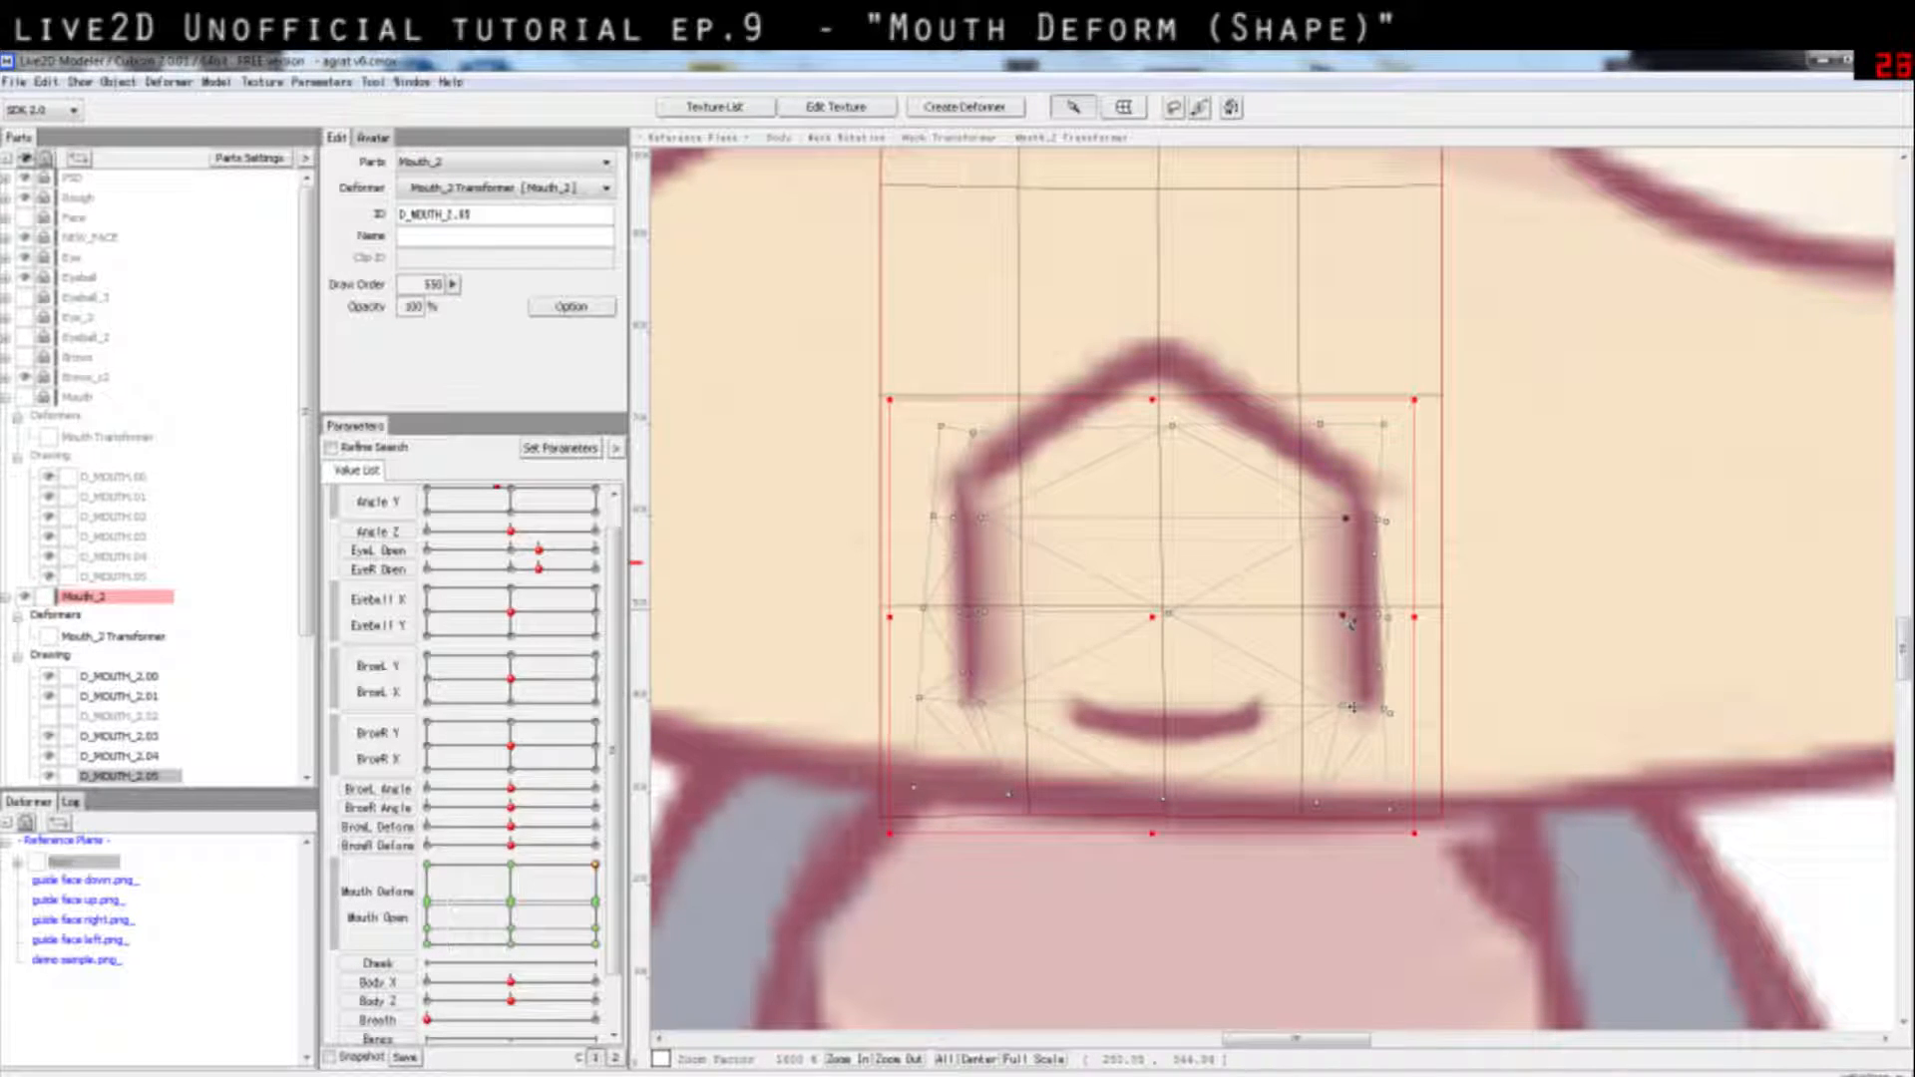
shift+click(1346, 707)
drag(1355, 624, 1367, 620)
click(1538, 579)
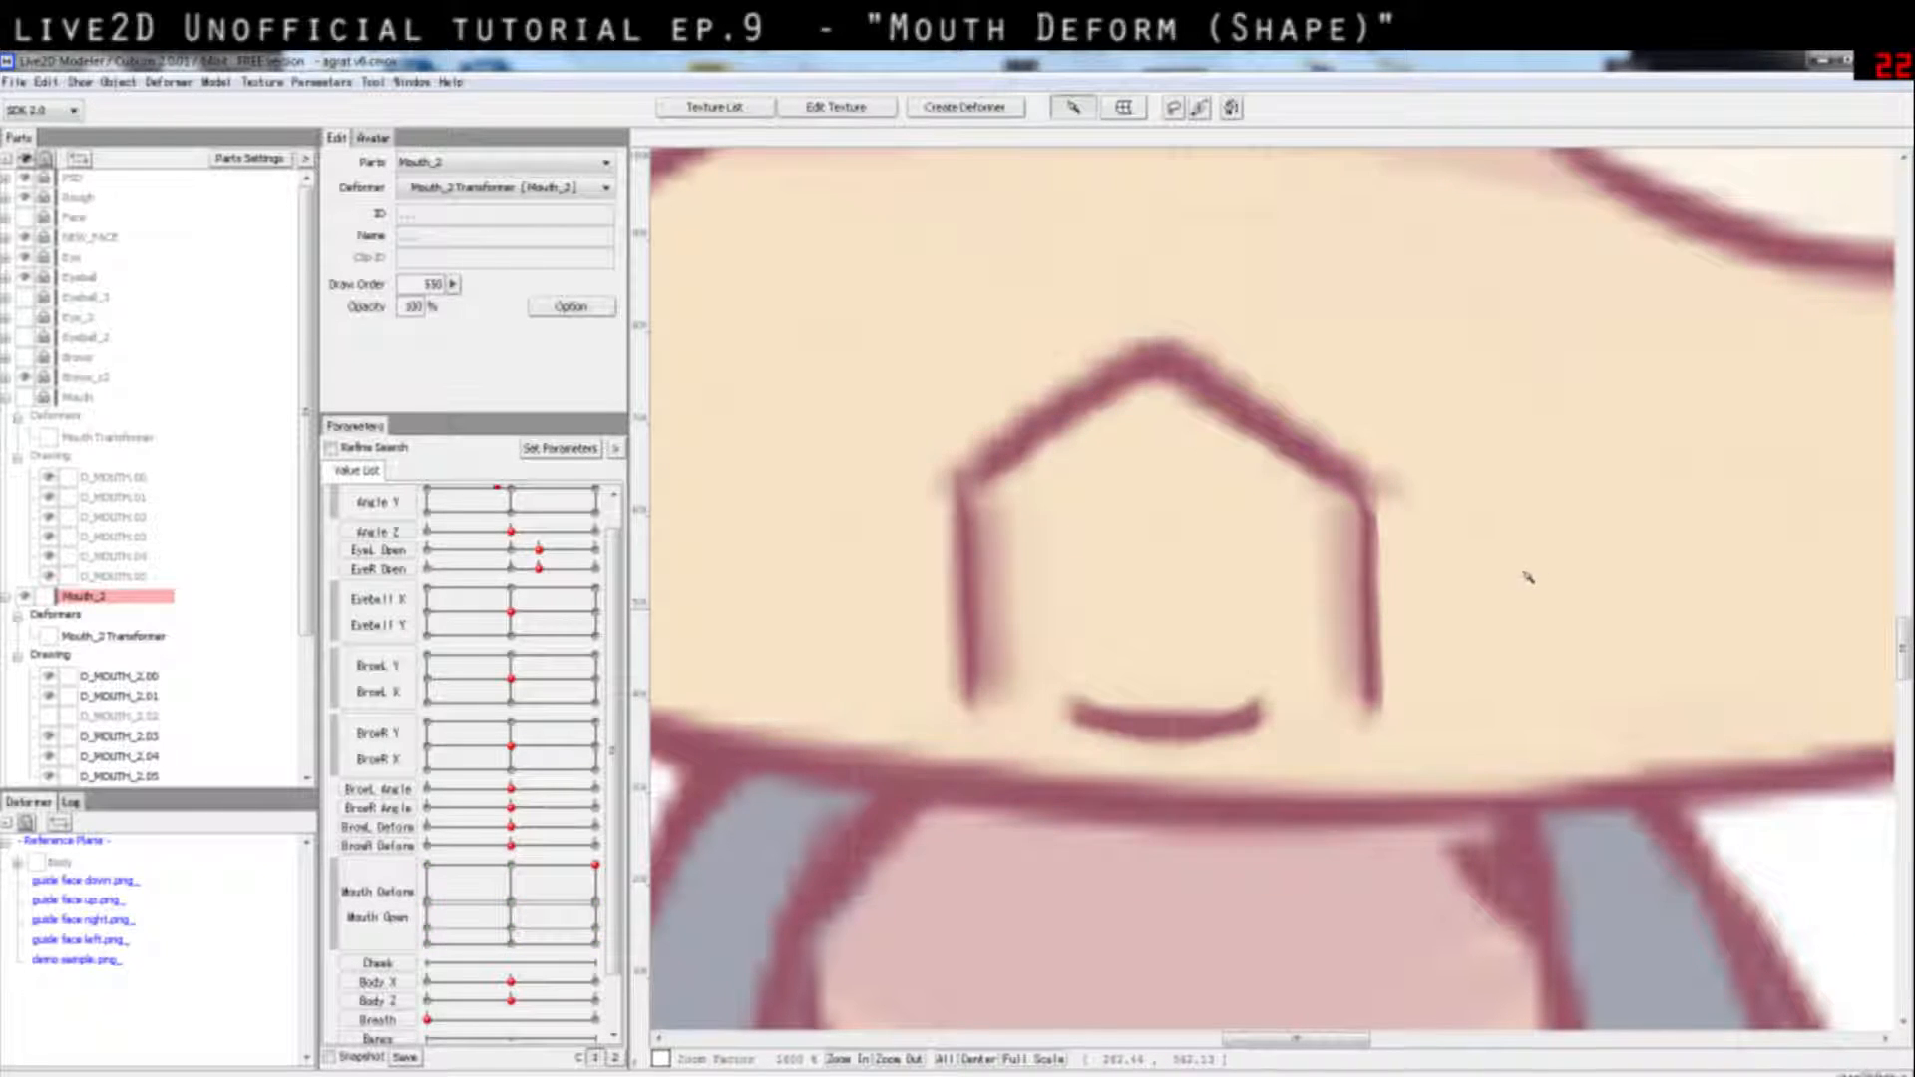
Step: Adjust the outer and top mesh points of D_MOUTH_2.05 around the right-hand side line to refine its shape
click(1379, 524)
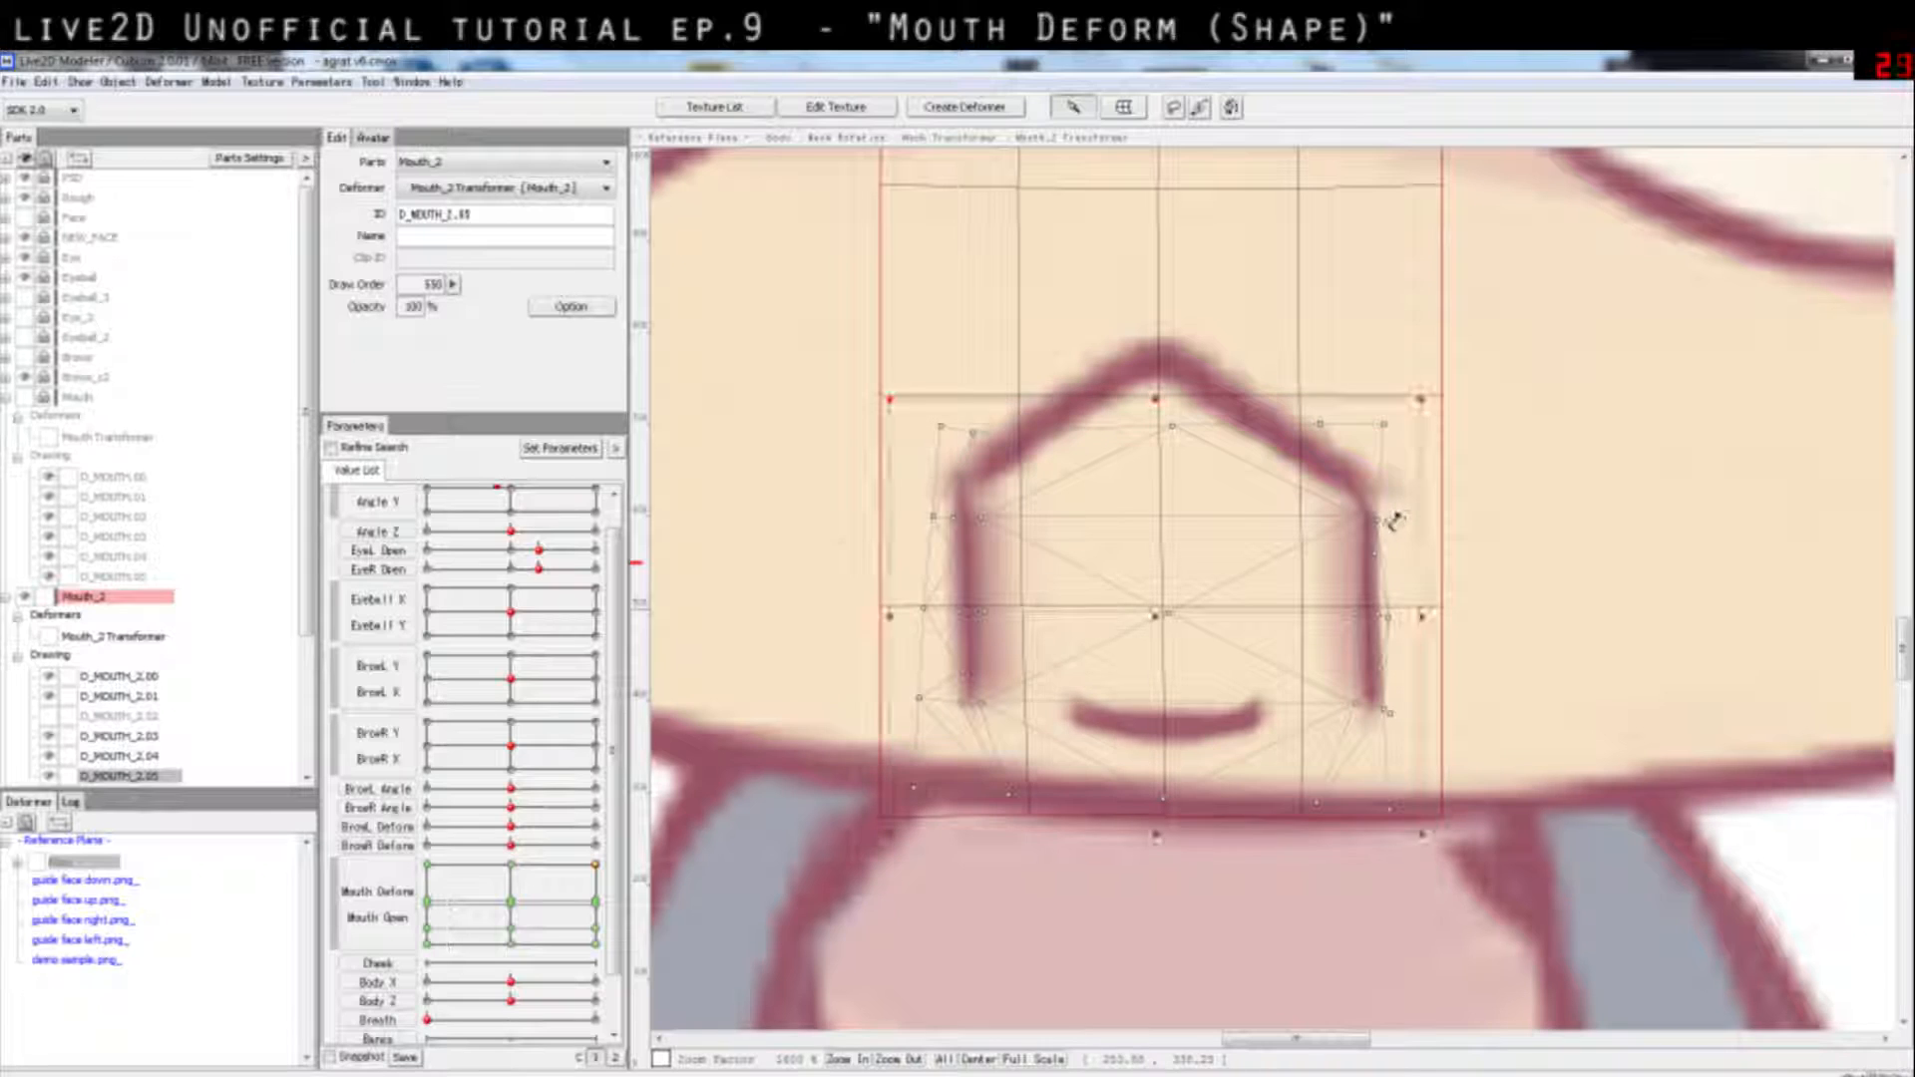
drag(1394, 521, 1387, 519)
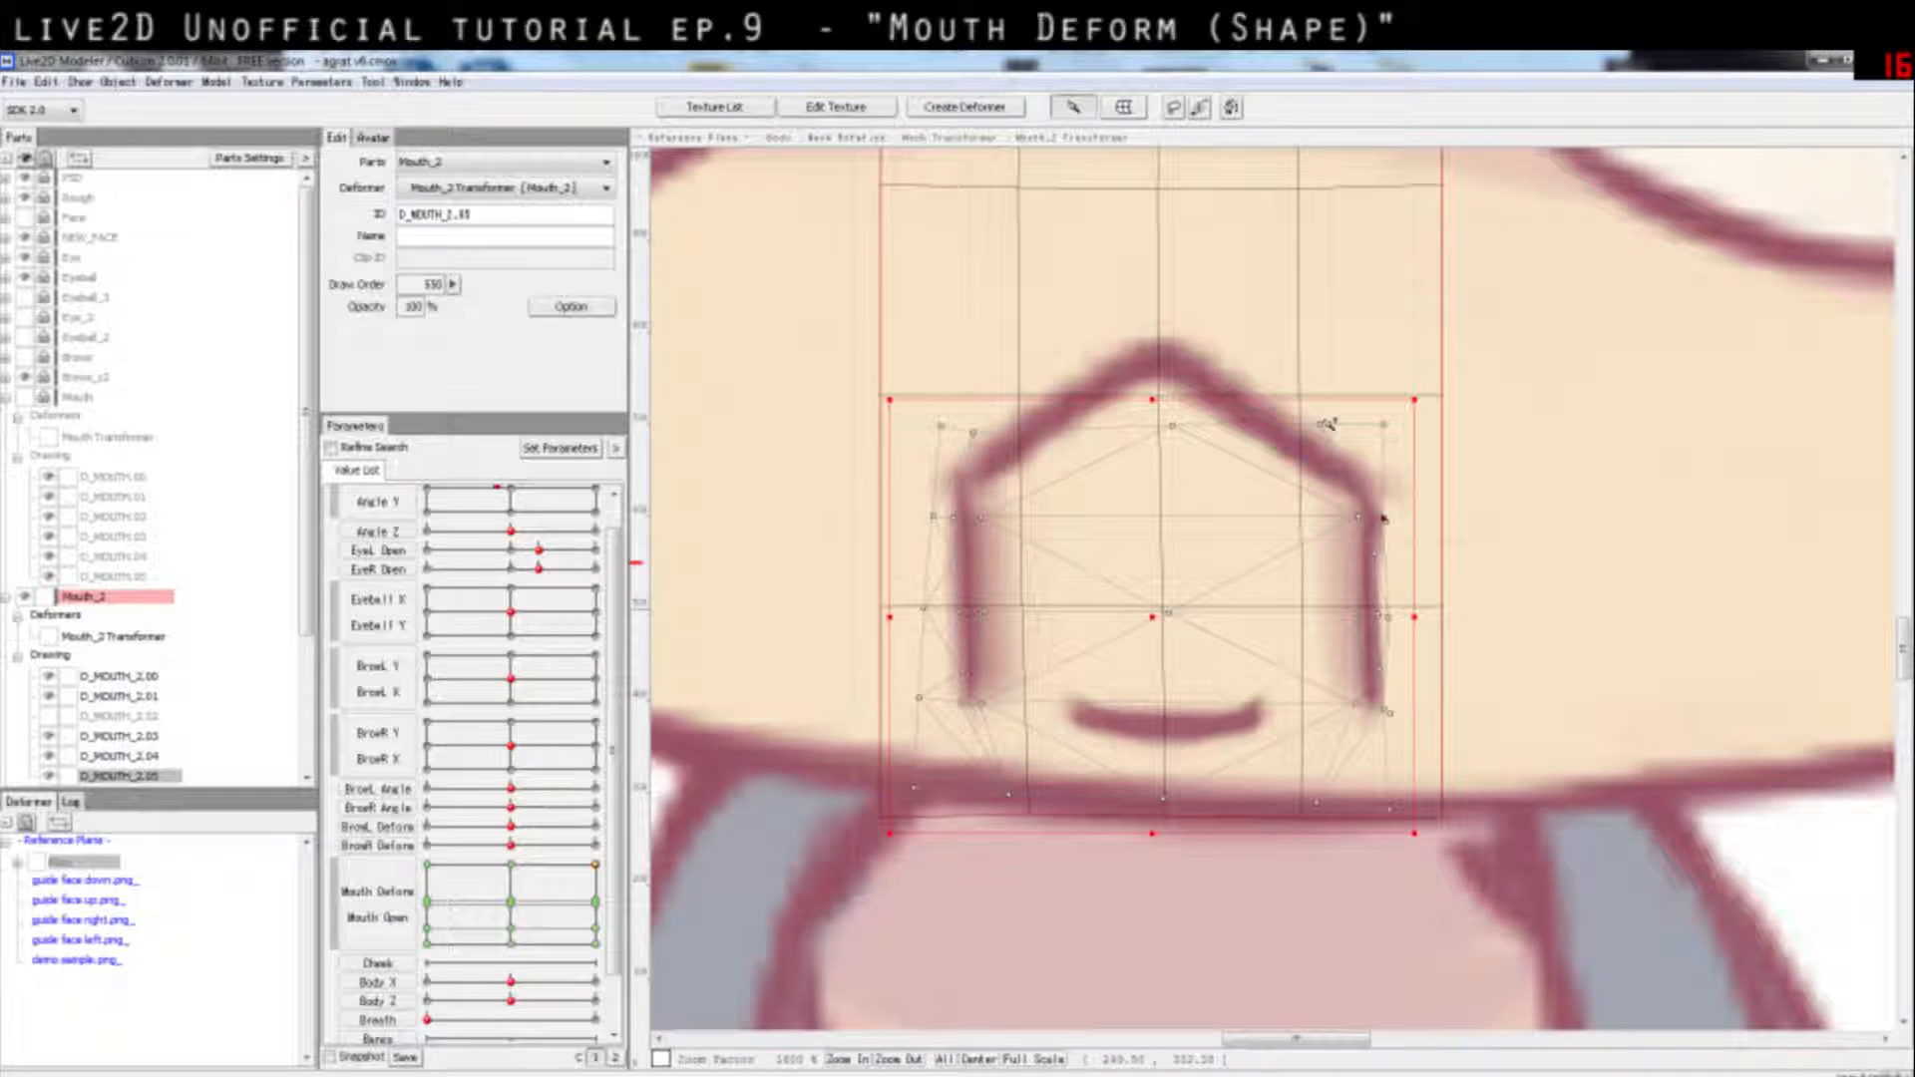
drag(1327, 424, 1353, 423)
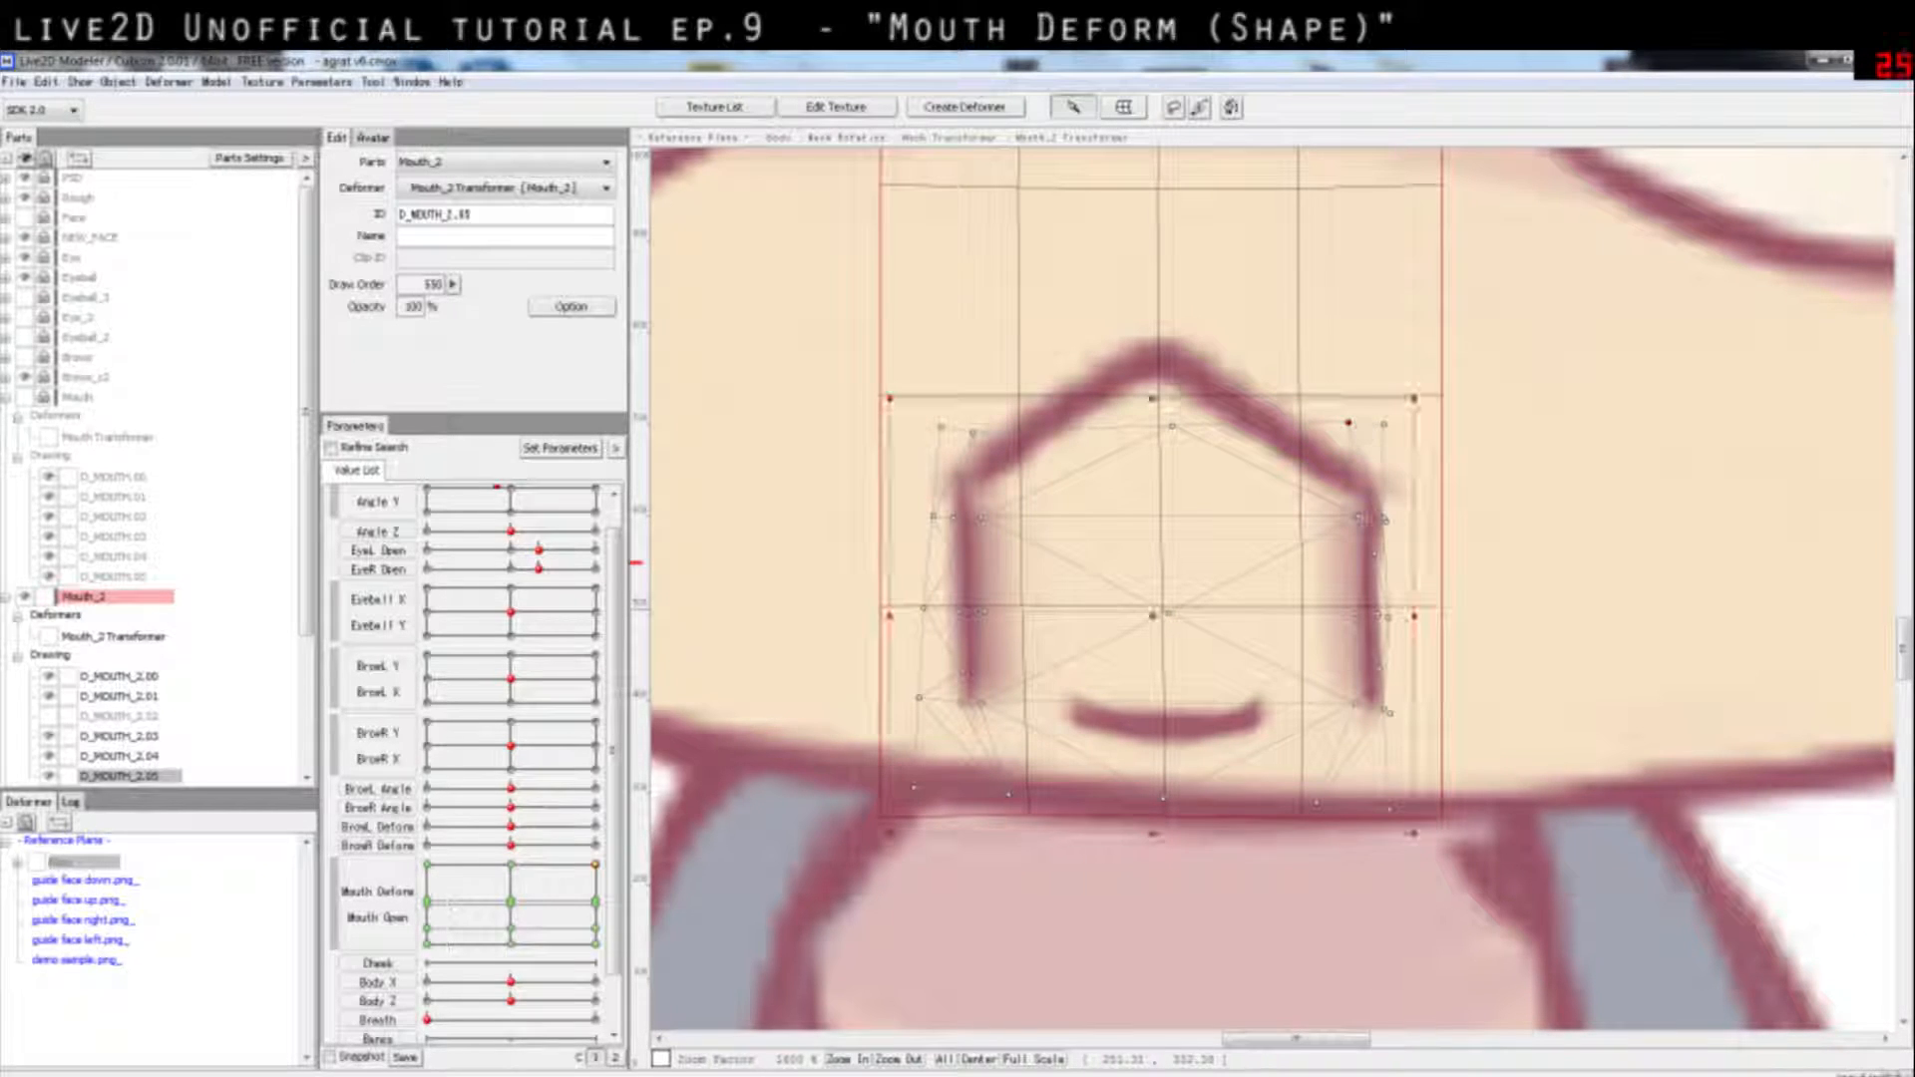
click(1355, 517)
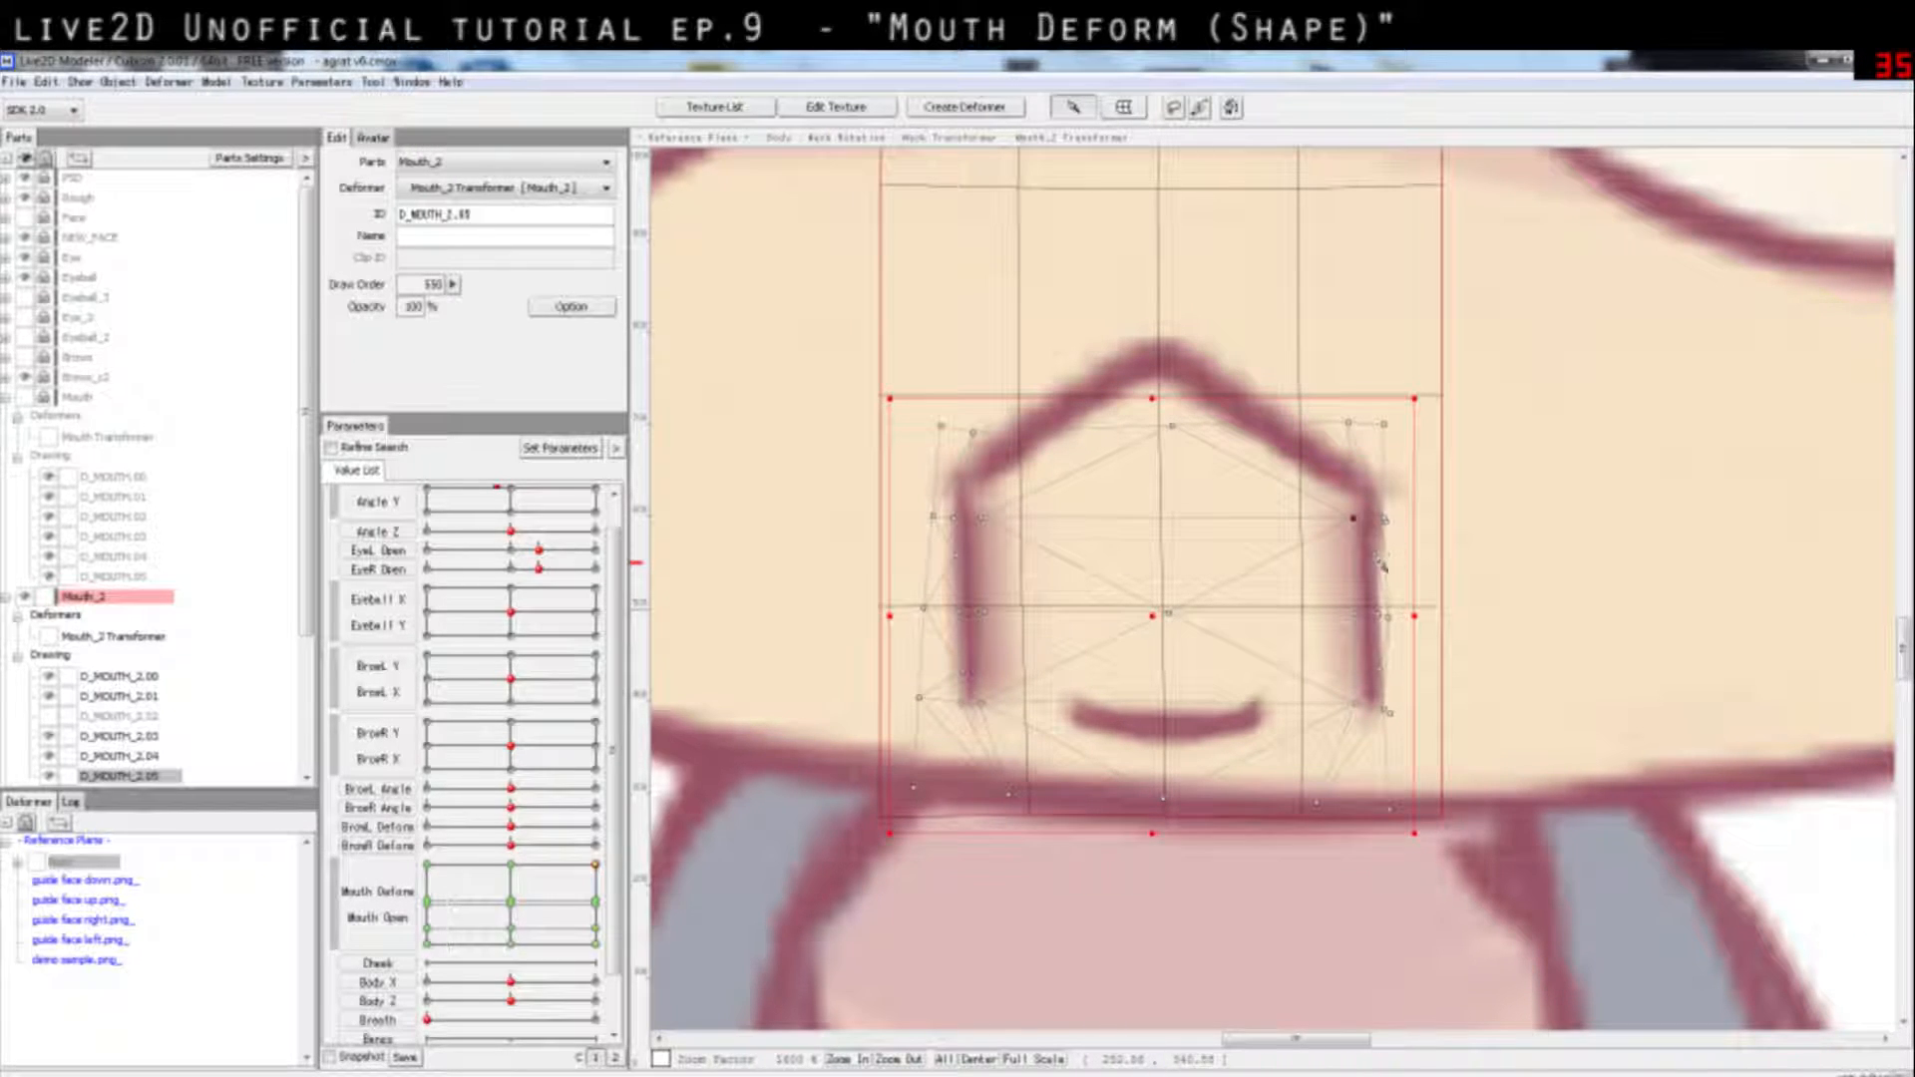
drag(1389, 619, 1393, 618)
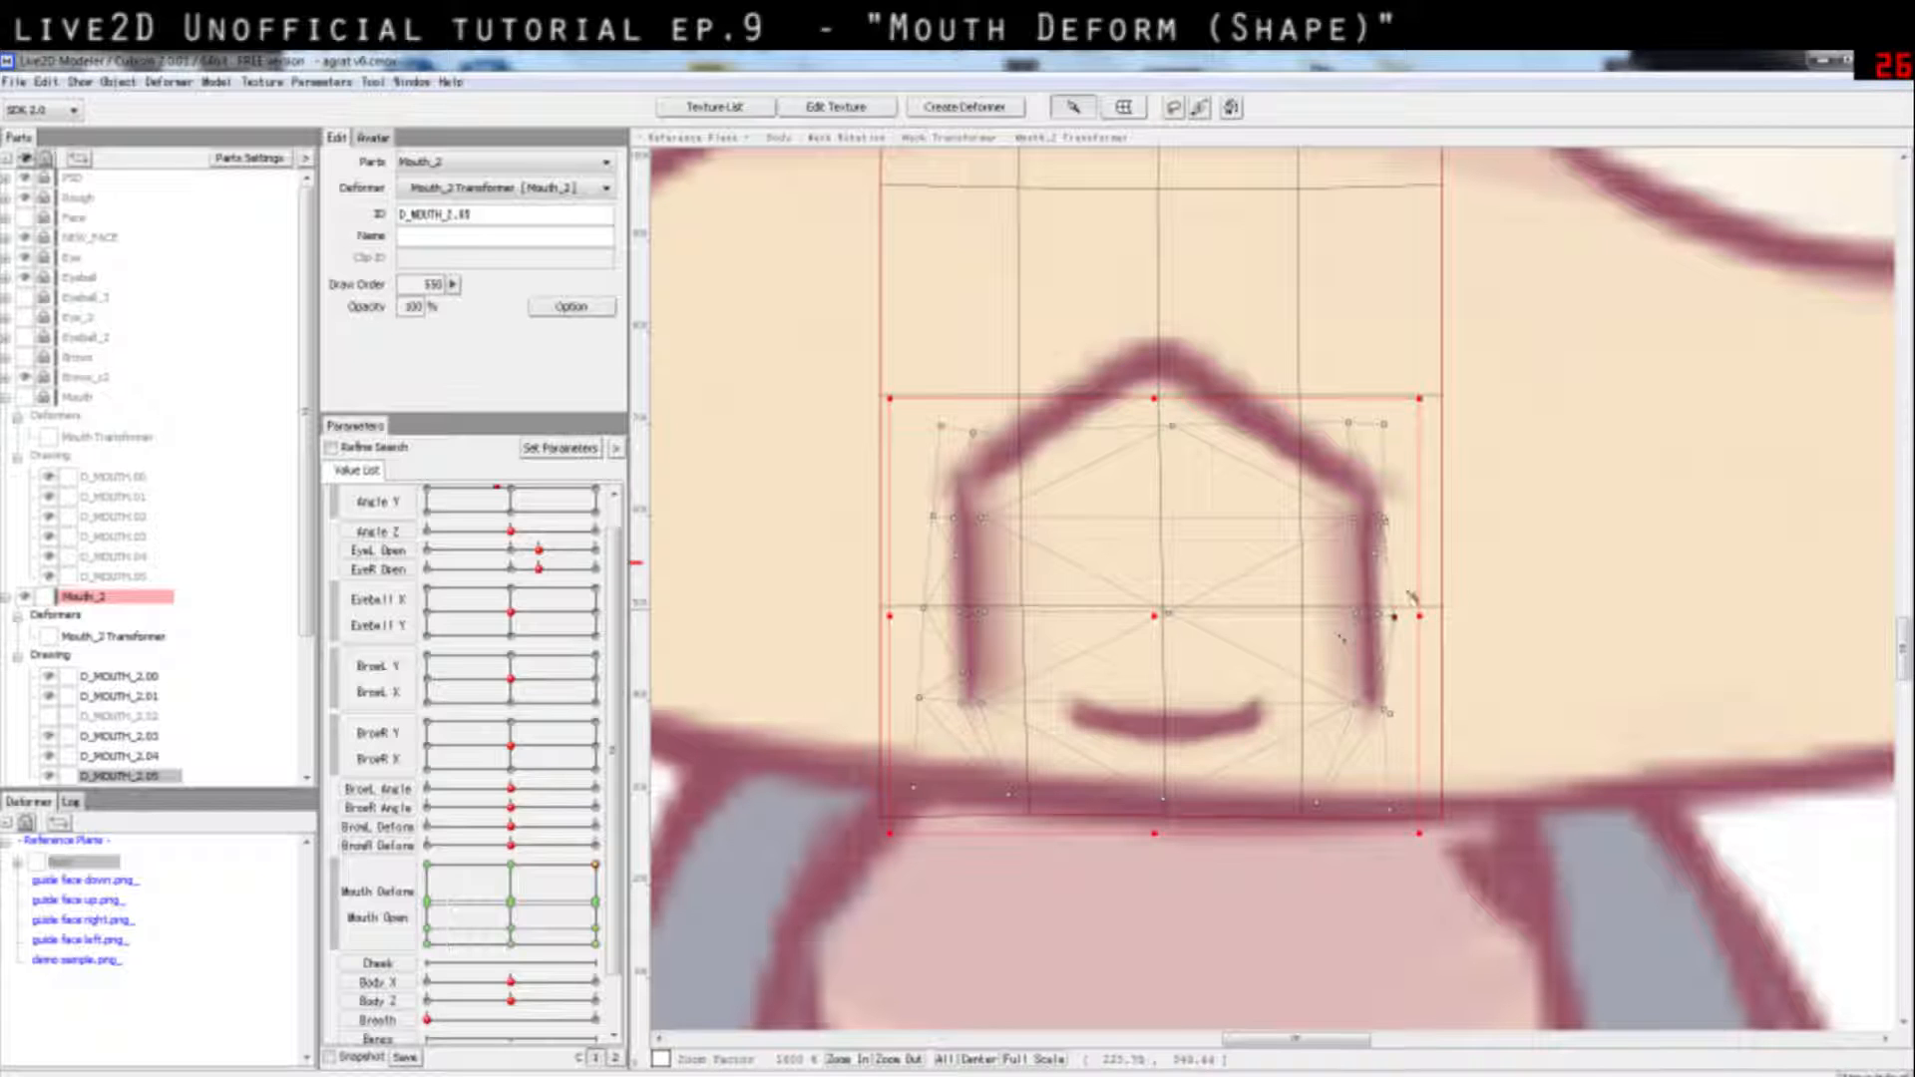
click(1512, 590)
Step: Reposition the mesh points at the upper end of D_MOUTH_2.05's right-hand side line so it meets the upper lip
click(1386, 516)
mouse_move(1389, 520)
mouse_down()
mouse_move(1407, 510)
mouse_move(1389, 514)
mouse_up()
drag(1350, 424, 1363, 422)
drag(1352, 519, 1382, 429)
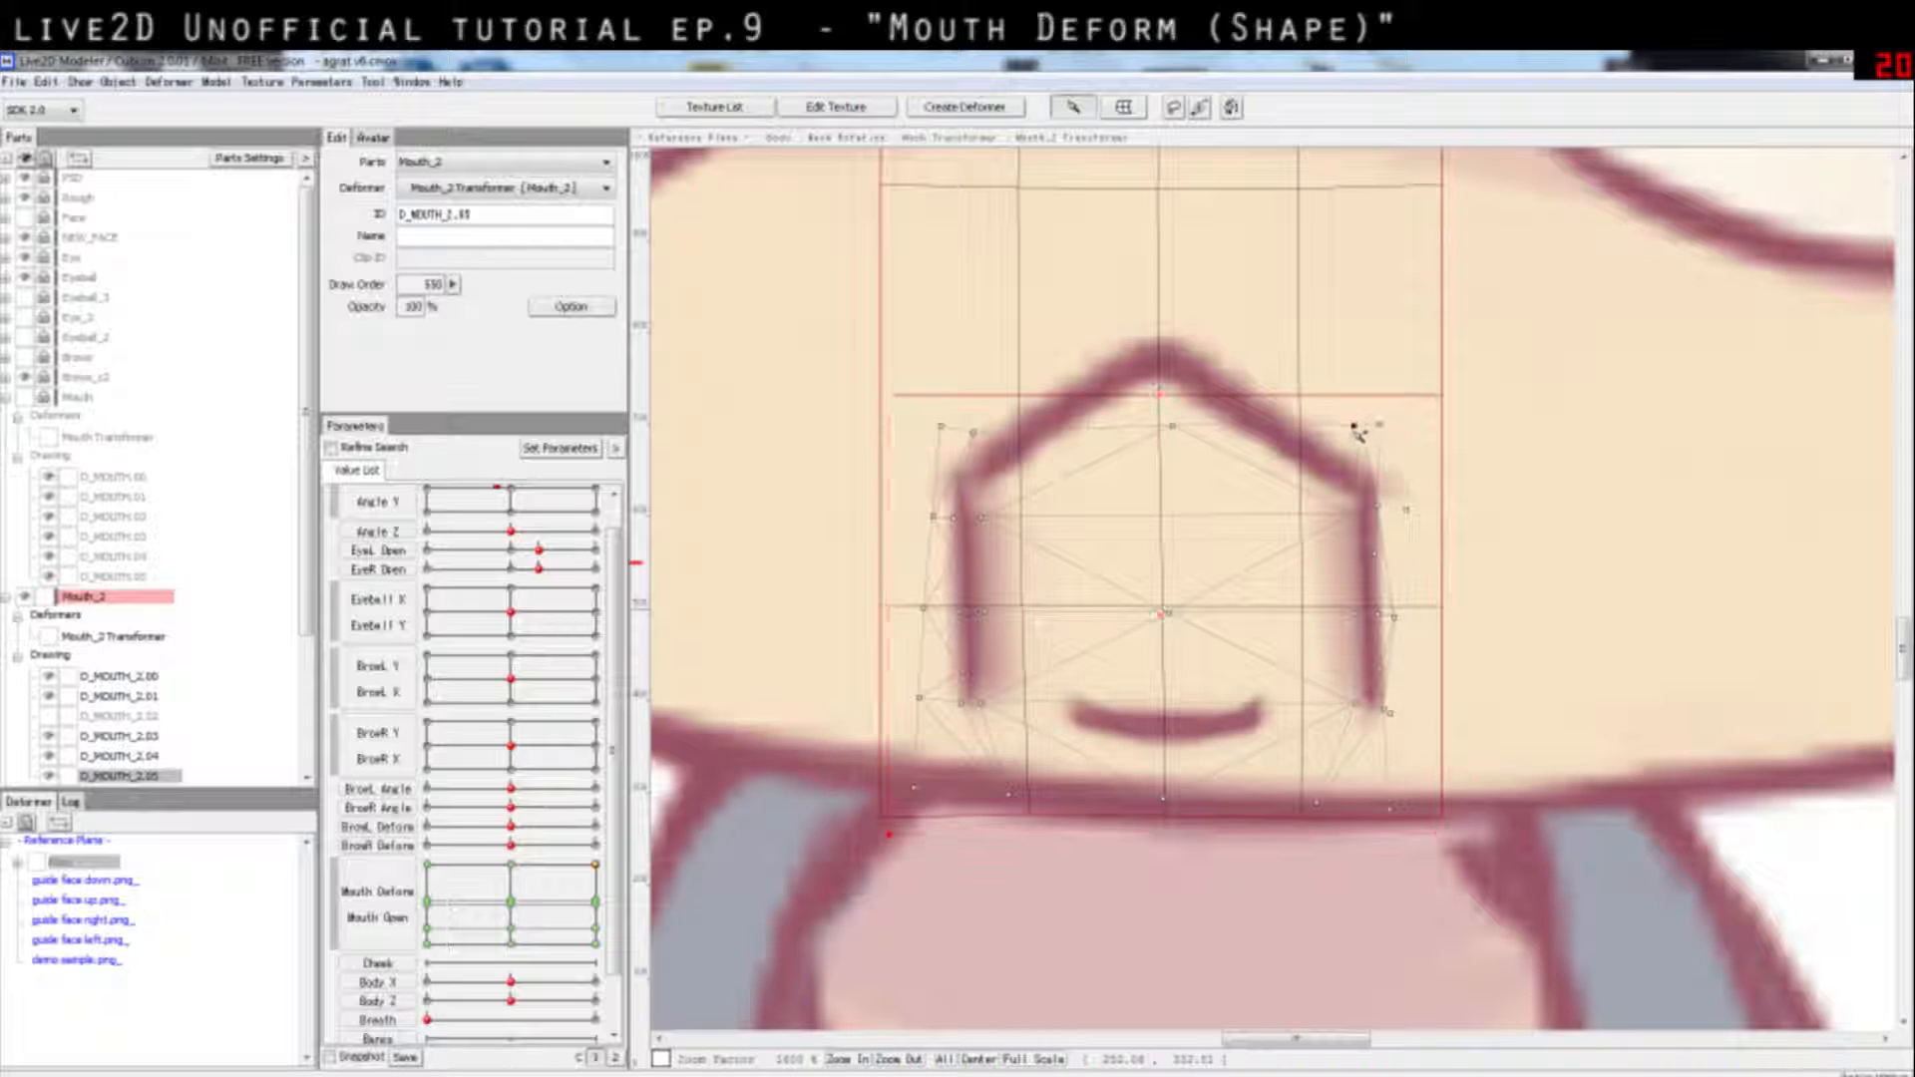
click(1533, 502)
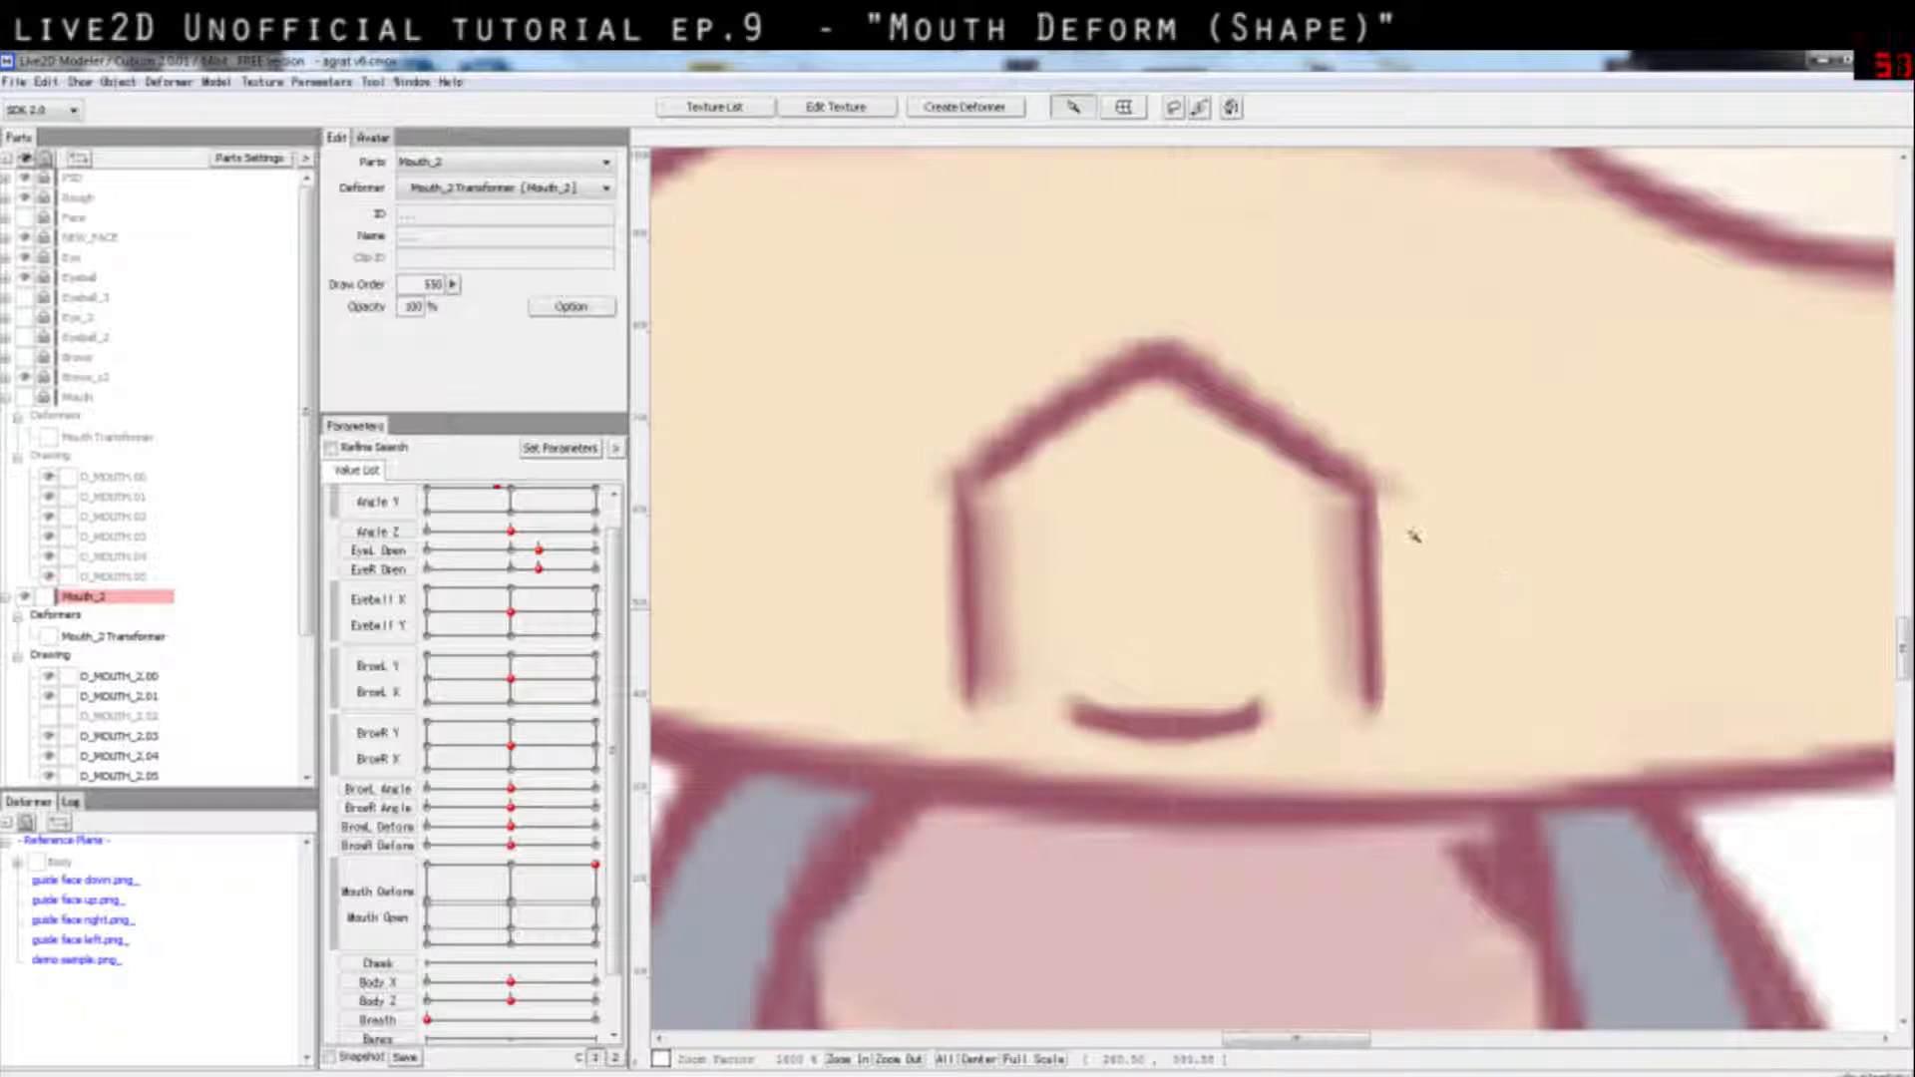
click(1008, 589)
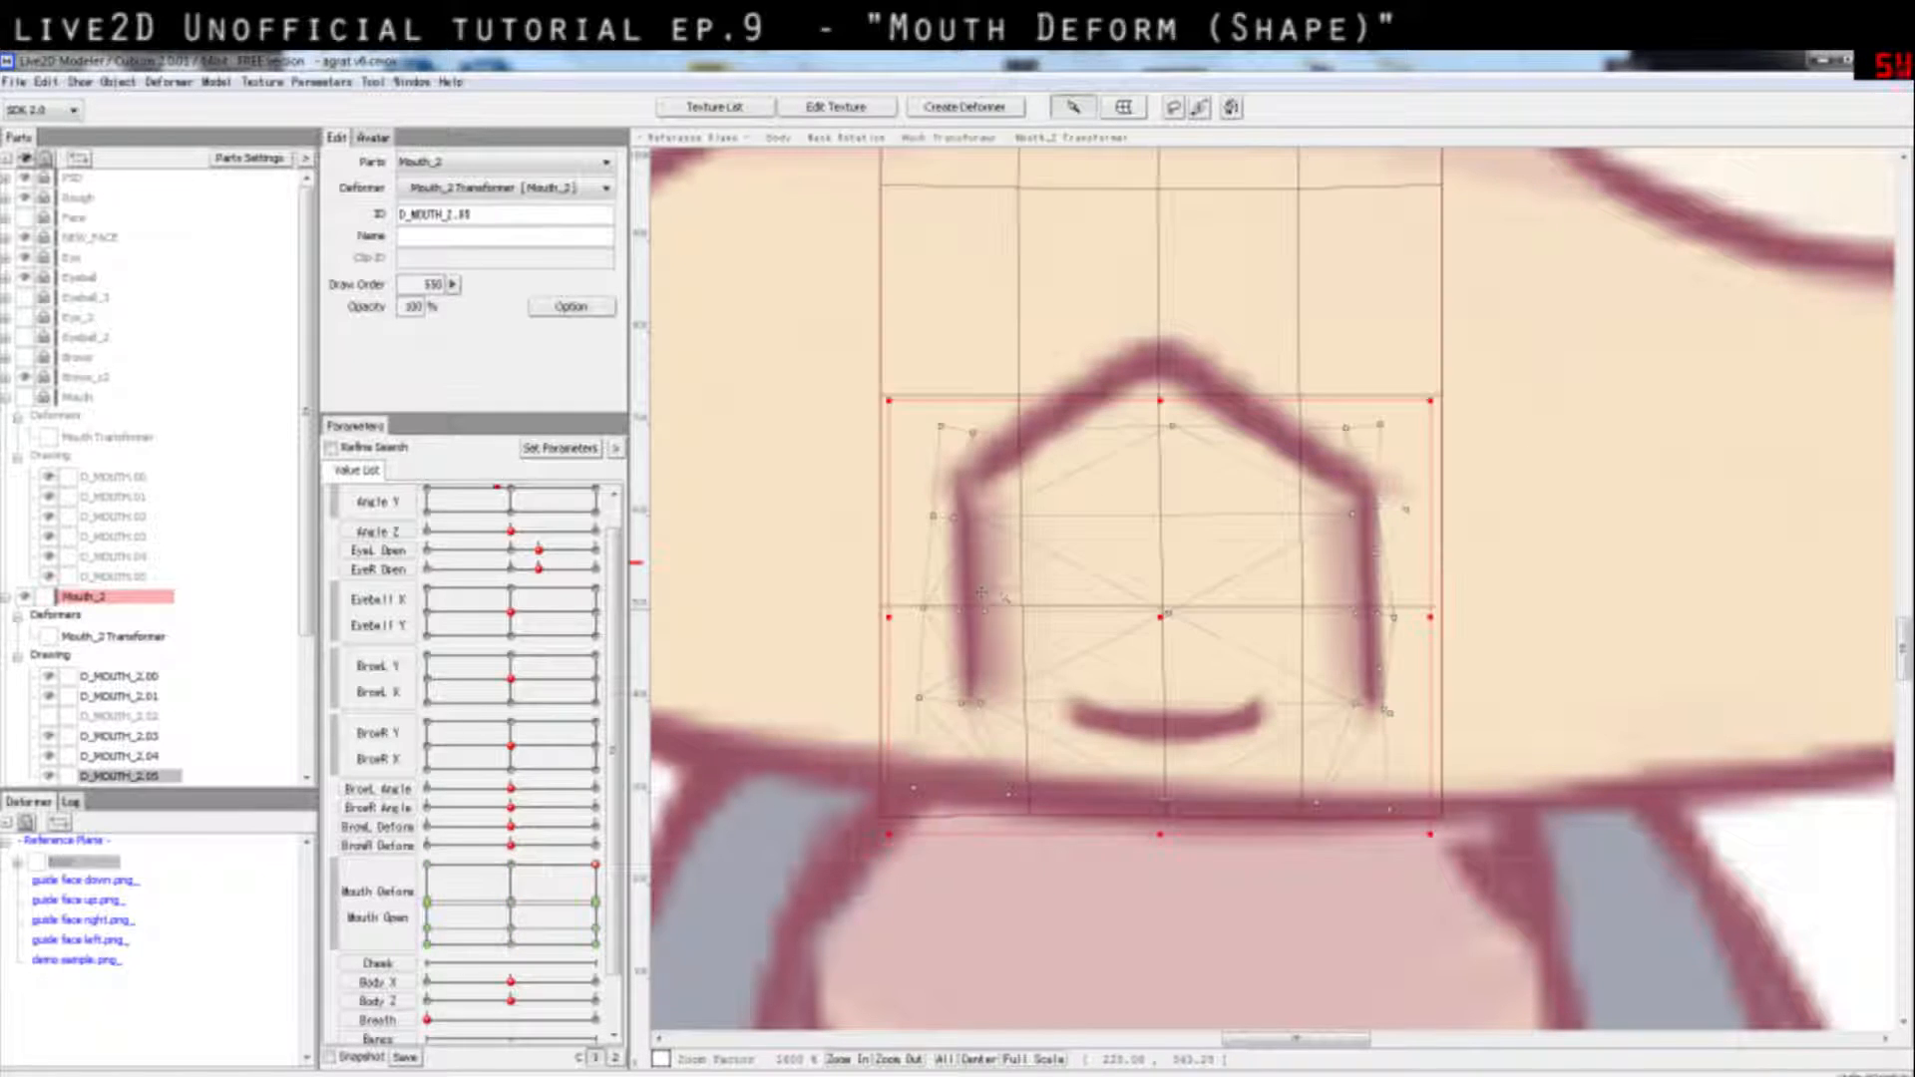
click(1196, 567)
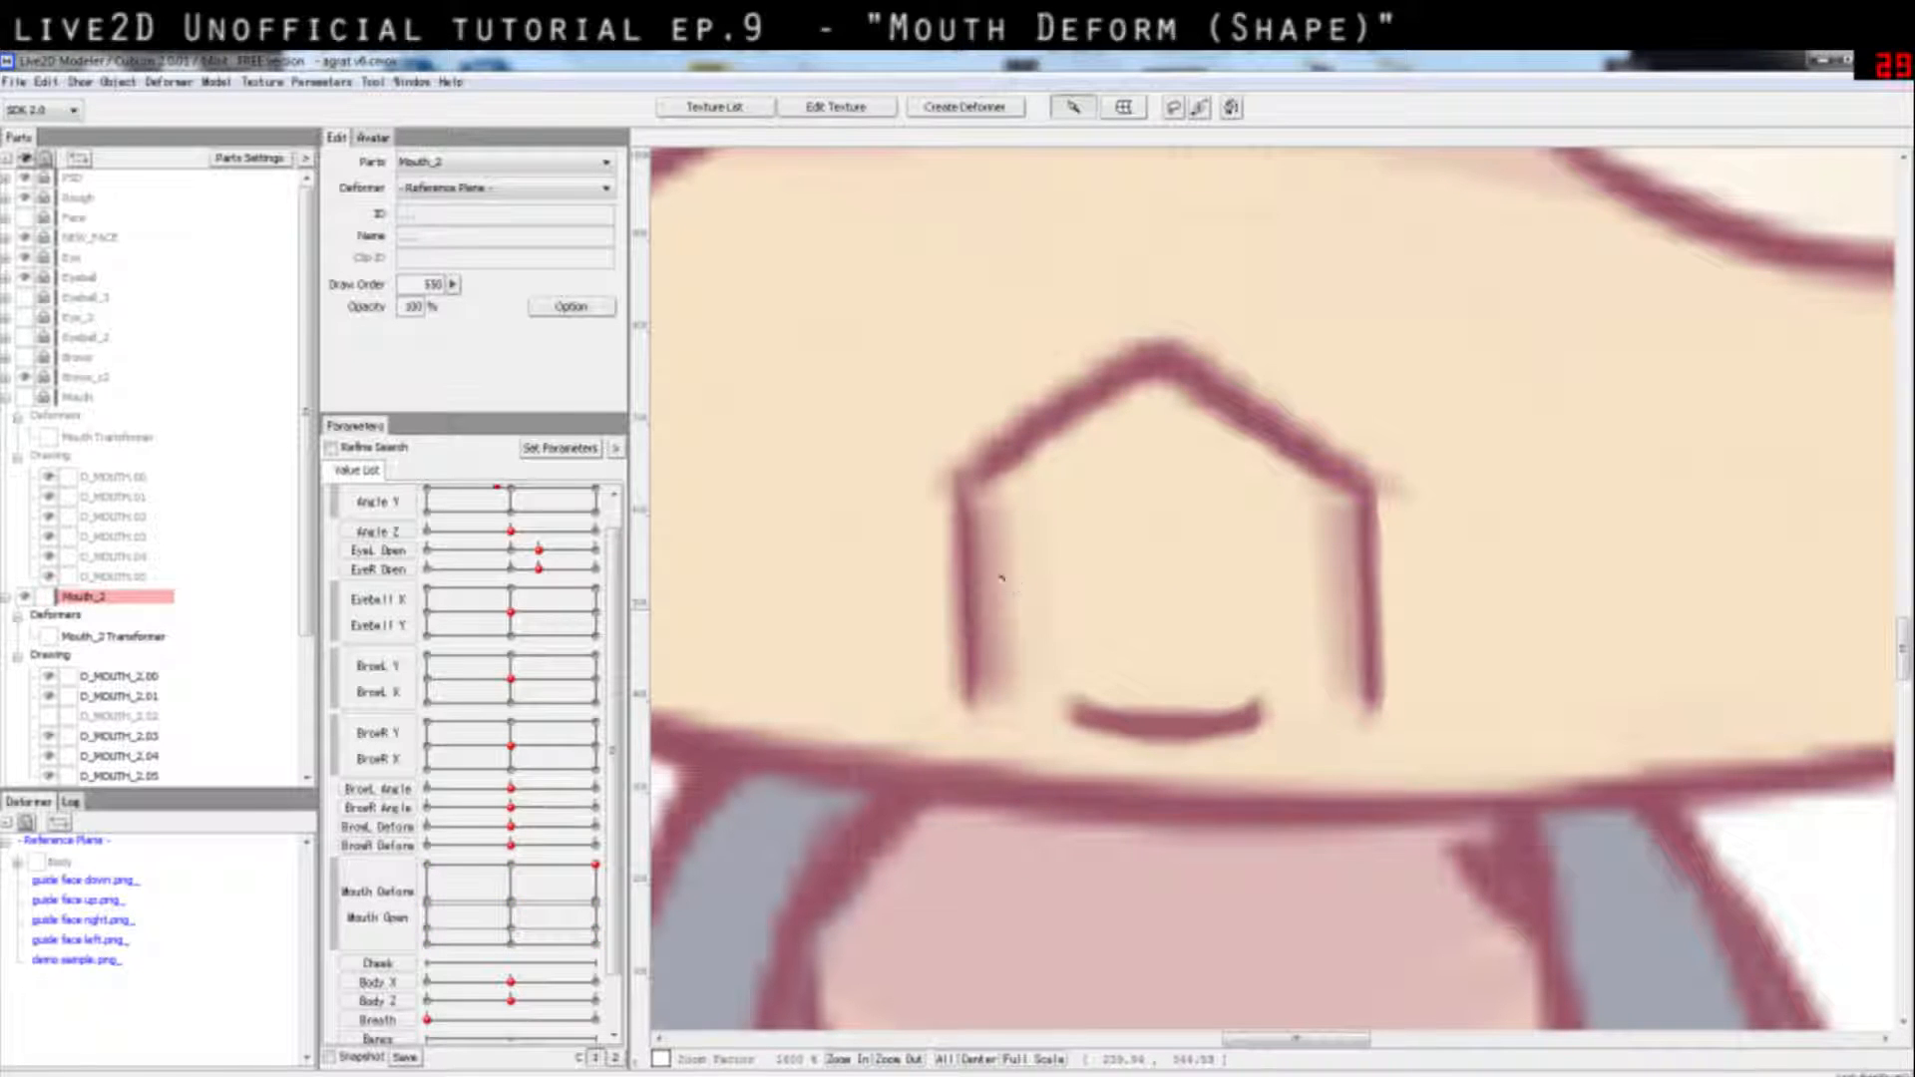
click(1003, 580)
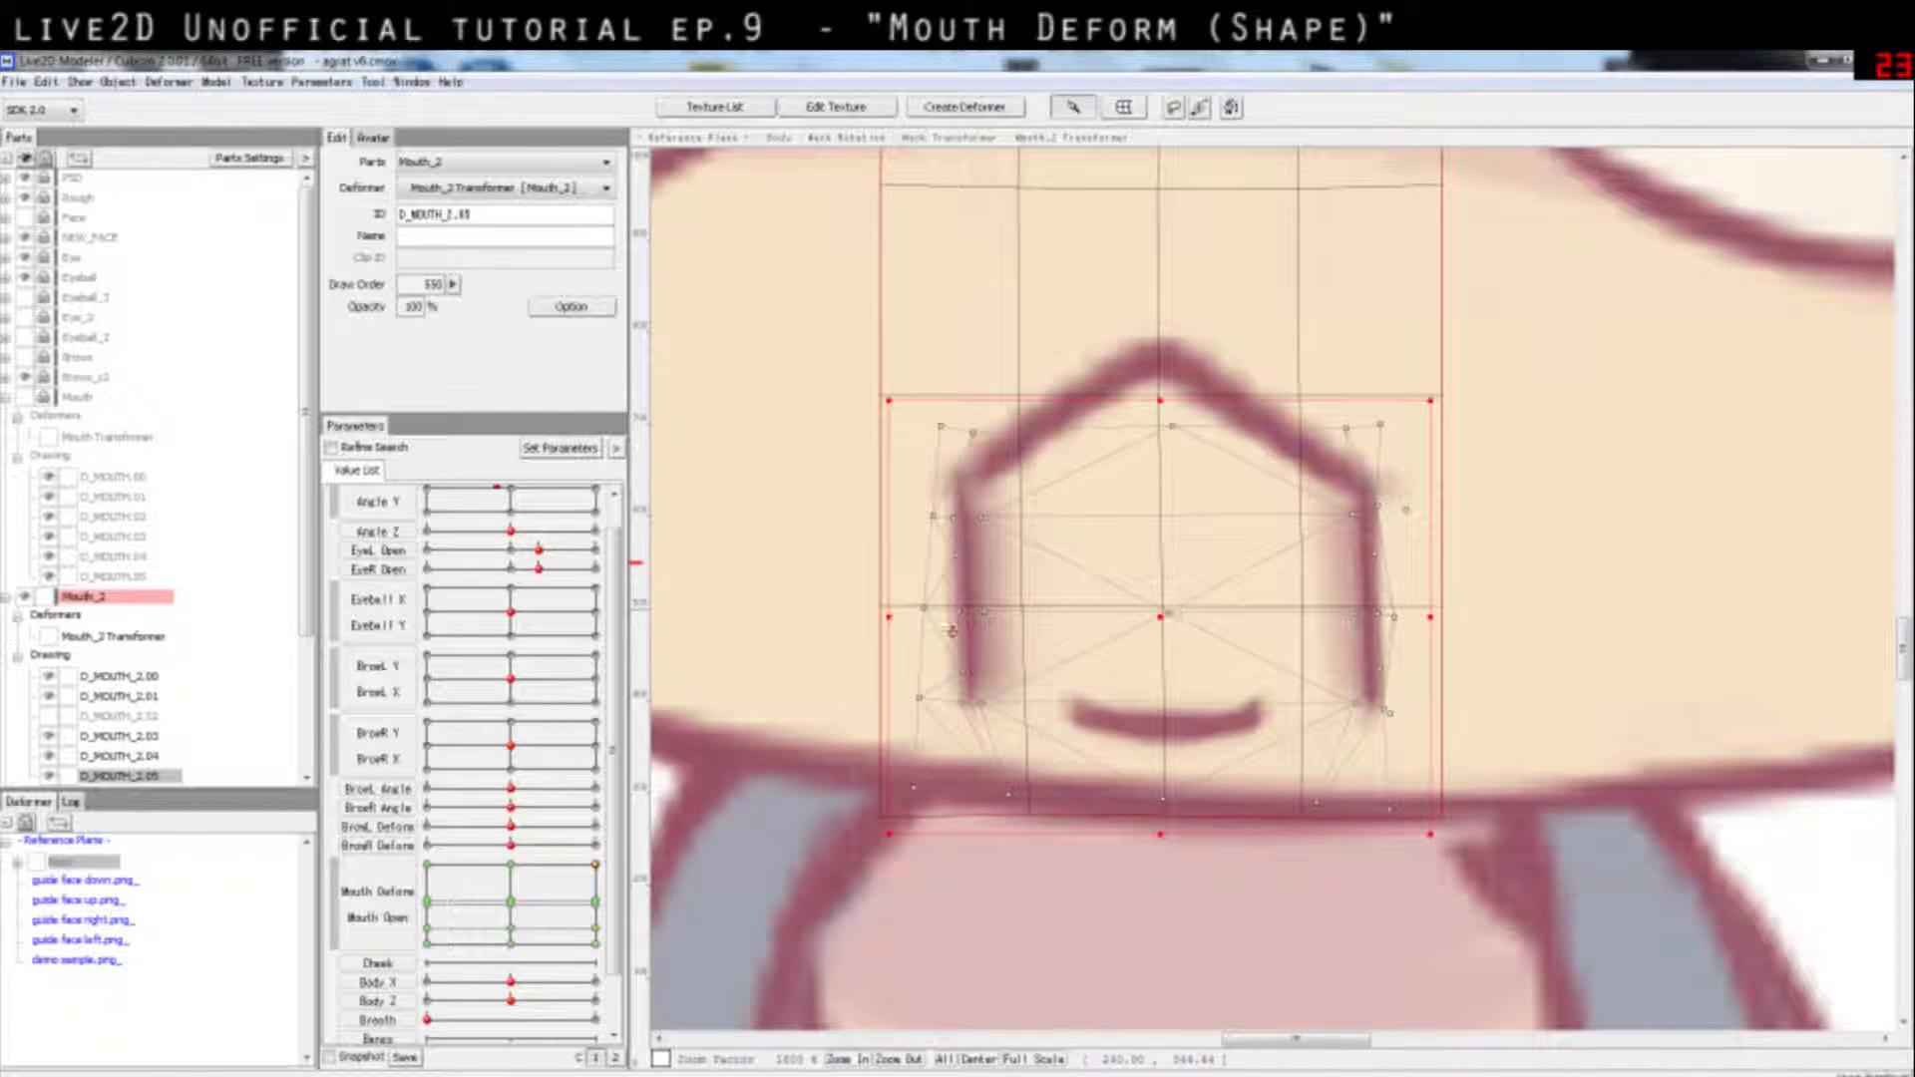
Step: Show the mouth interior D_MOUTH_2.02 and widen it to fill the space between both side lines
click(47, 717)
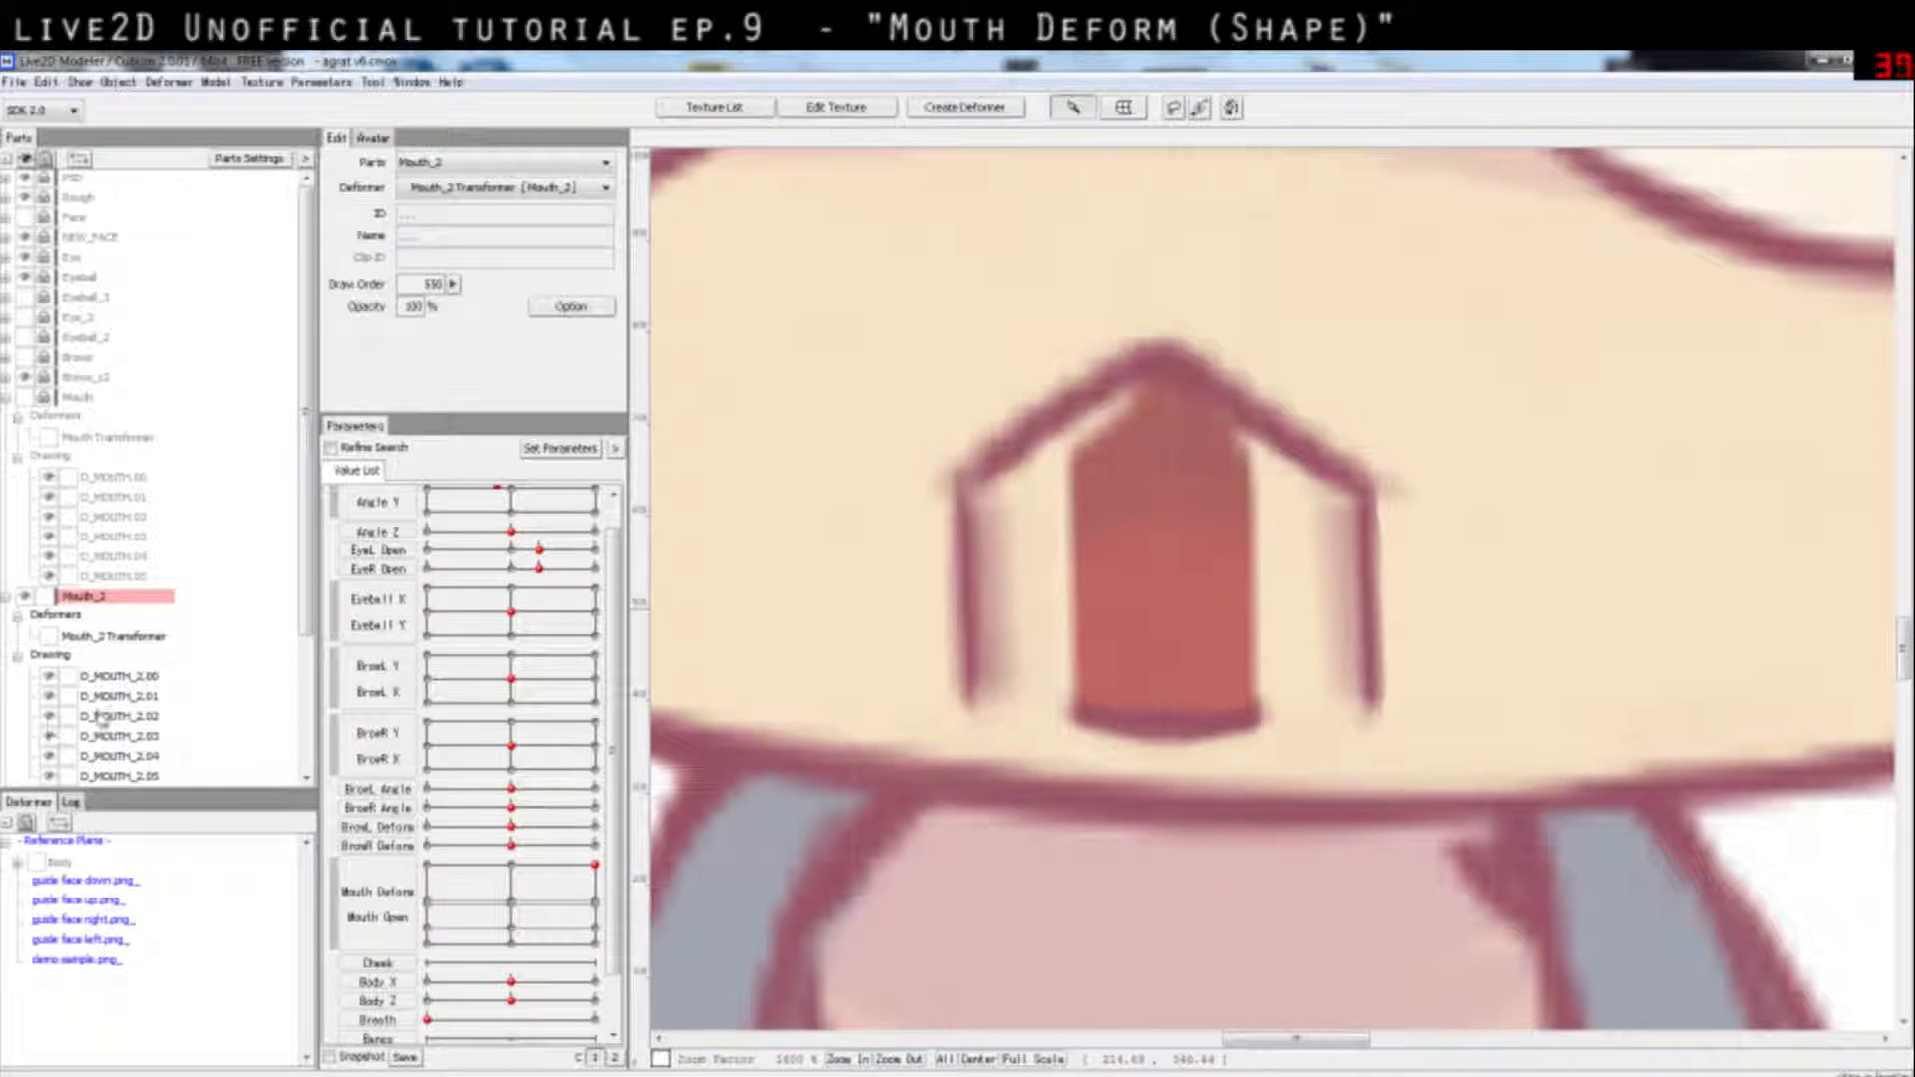
click(1142, 561)
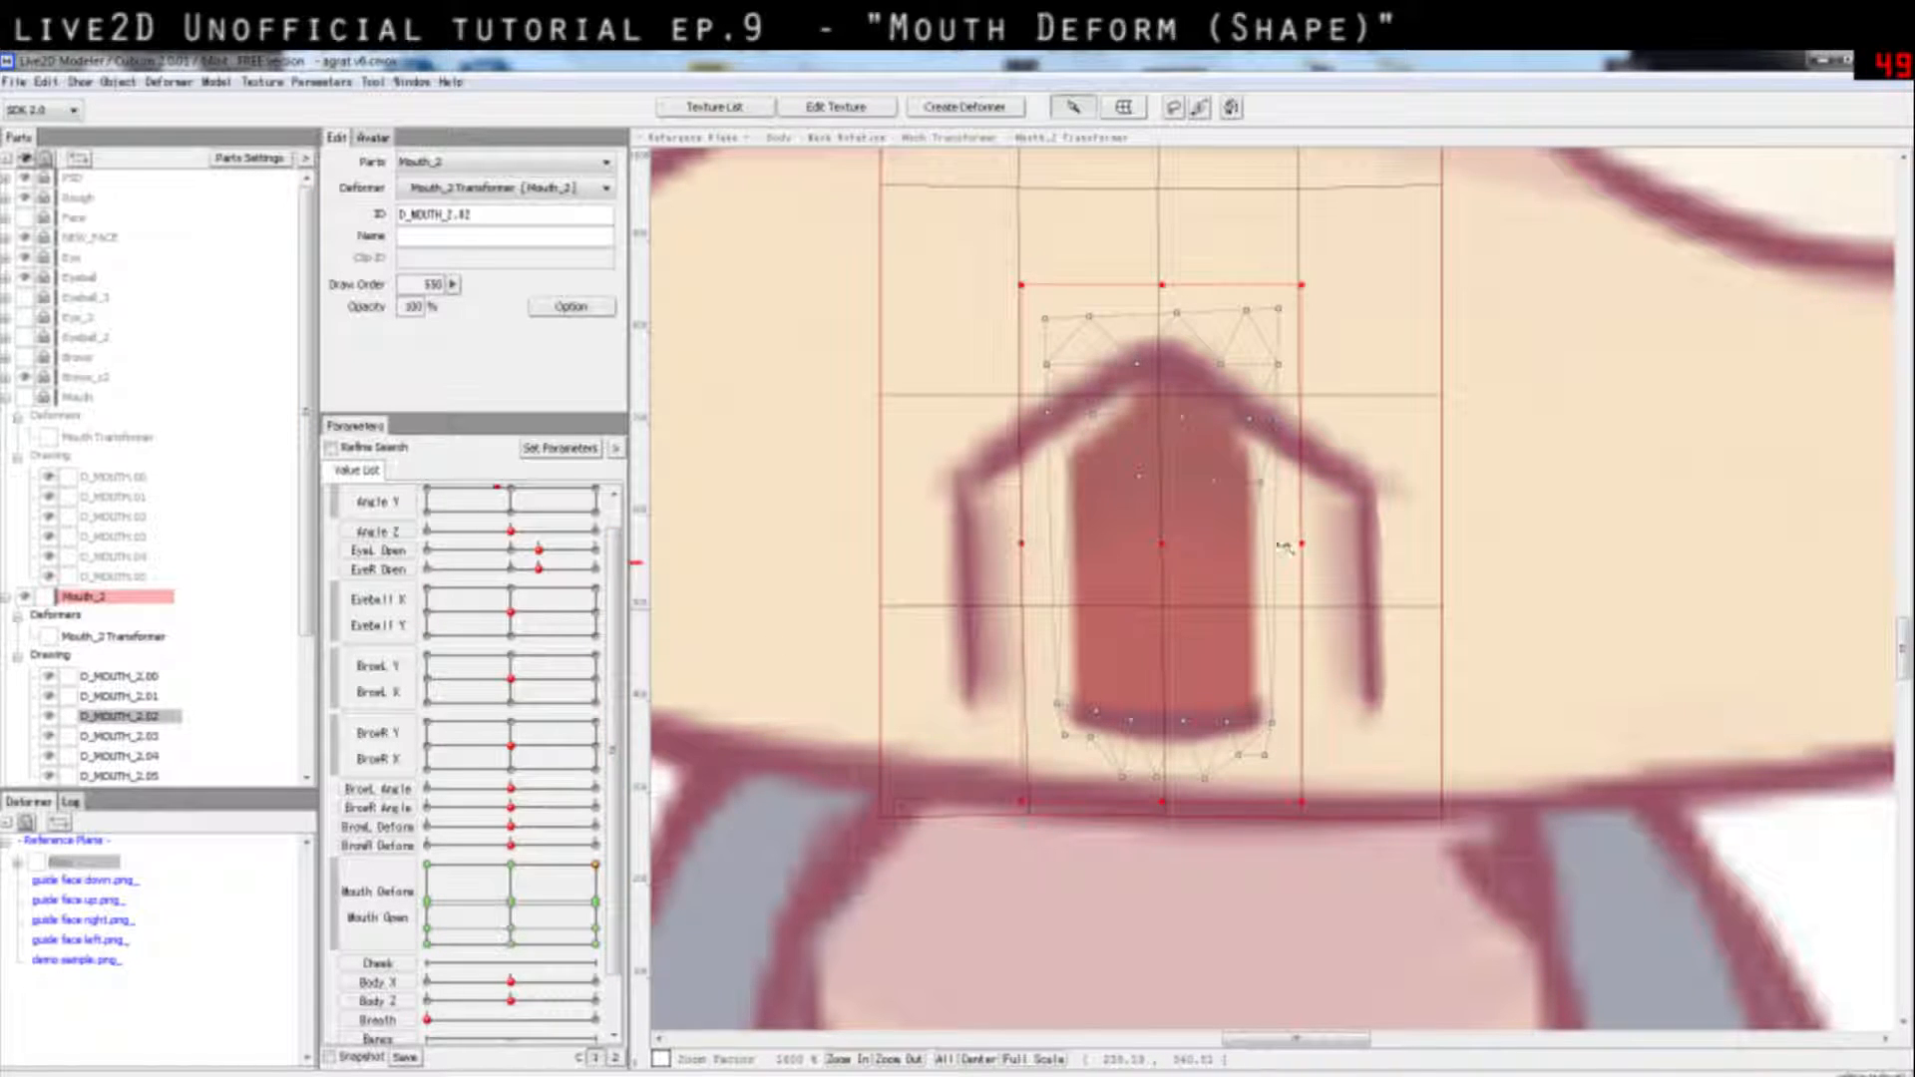
drag(1304, 540, 1482, 574)
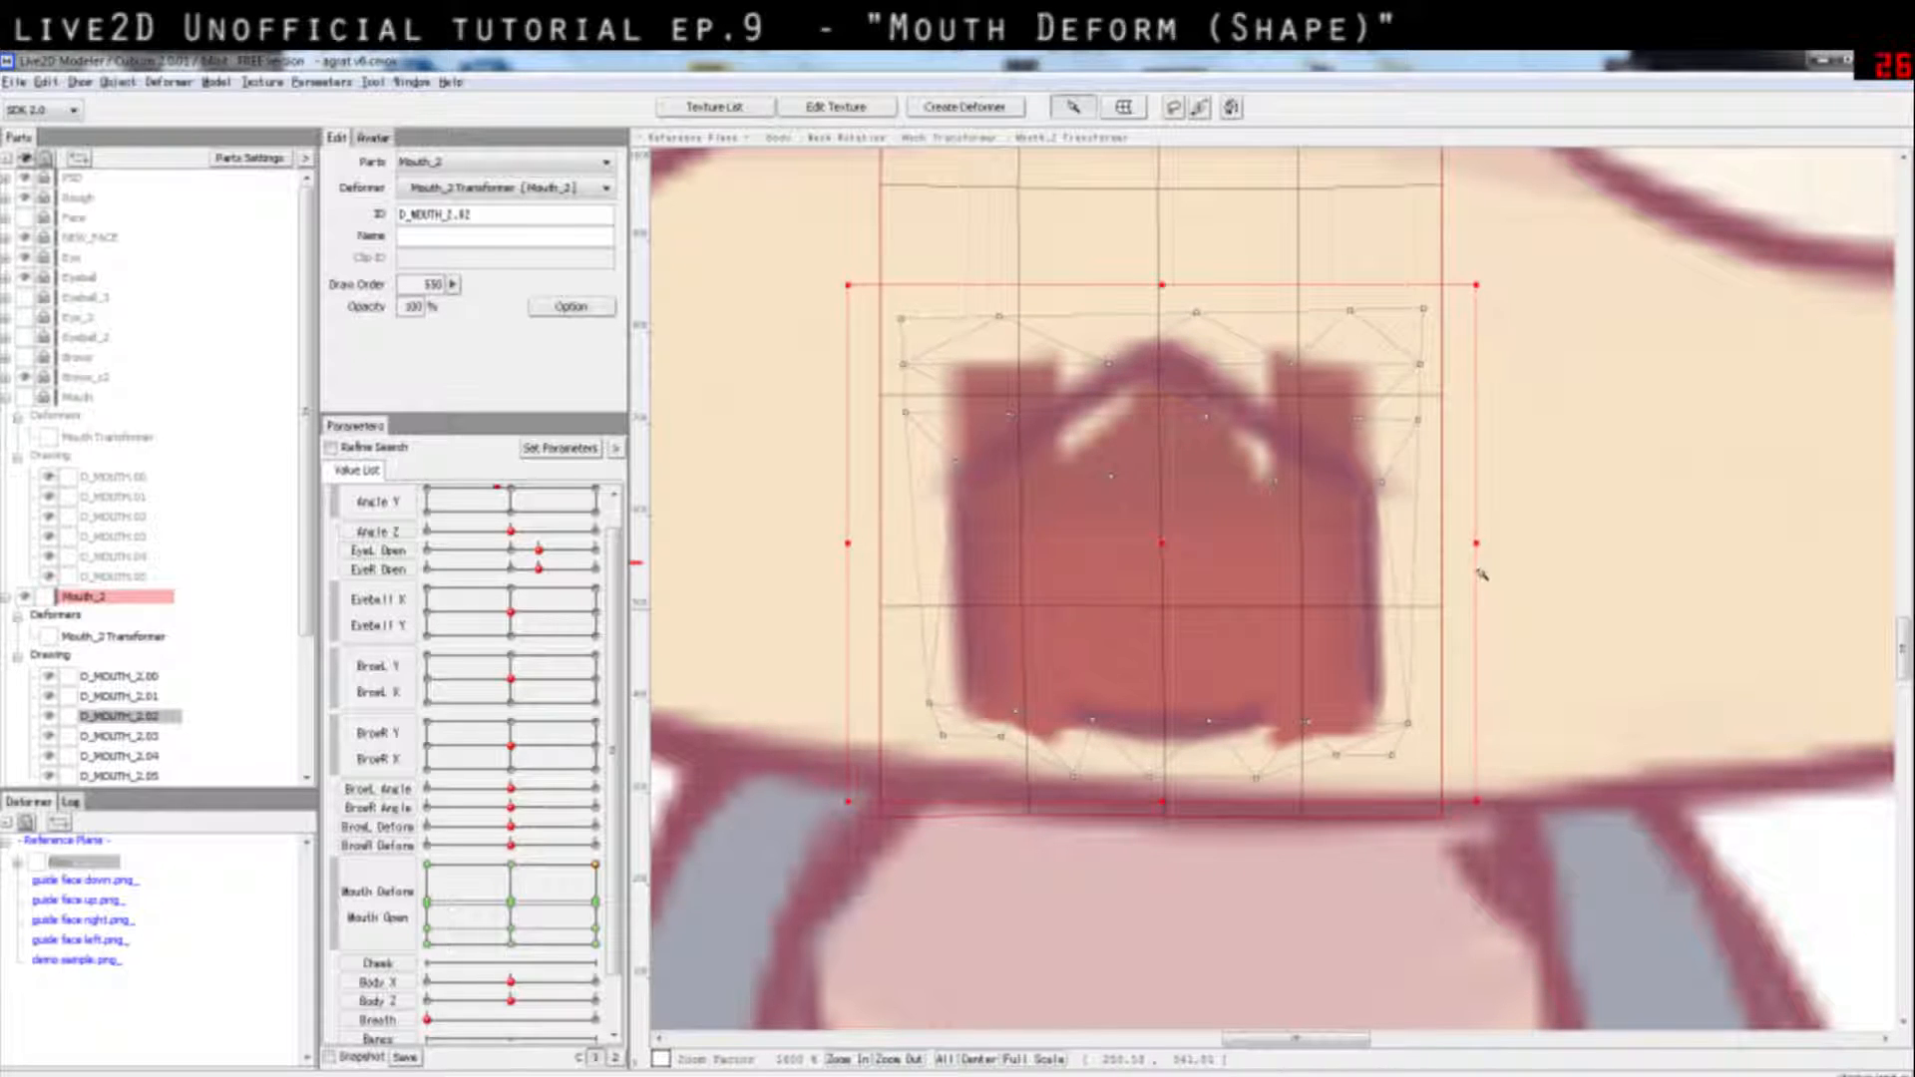
Step: Widen D_MOUTH_2.03 so it covers the red interior above the upper lip, and nudge it slightly left and down
key(alt)
click(1205, 321)
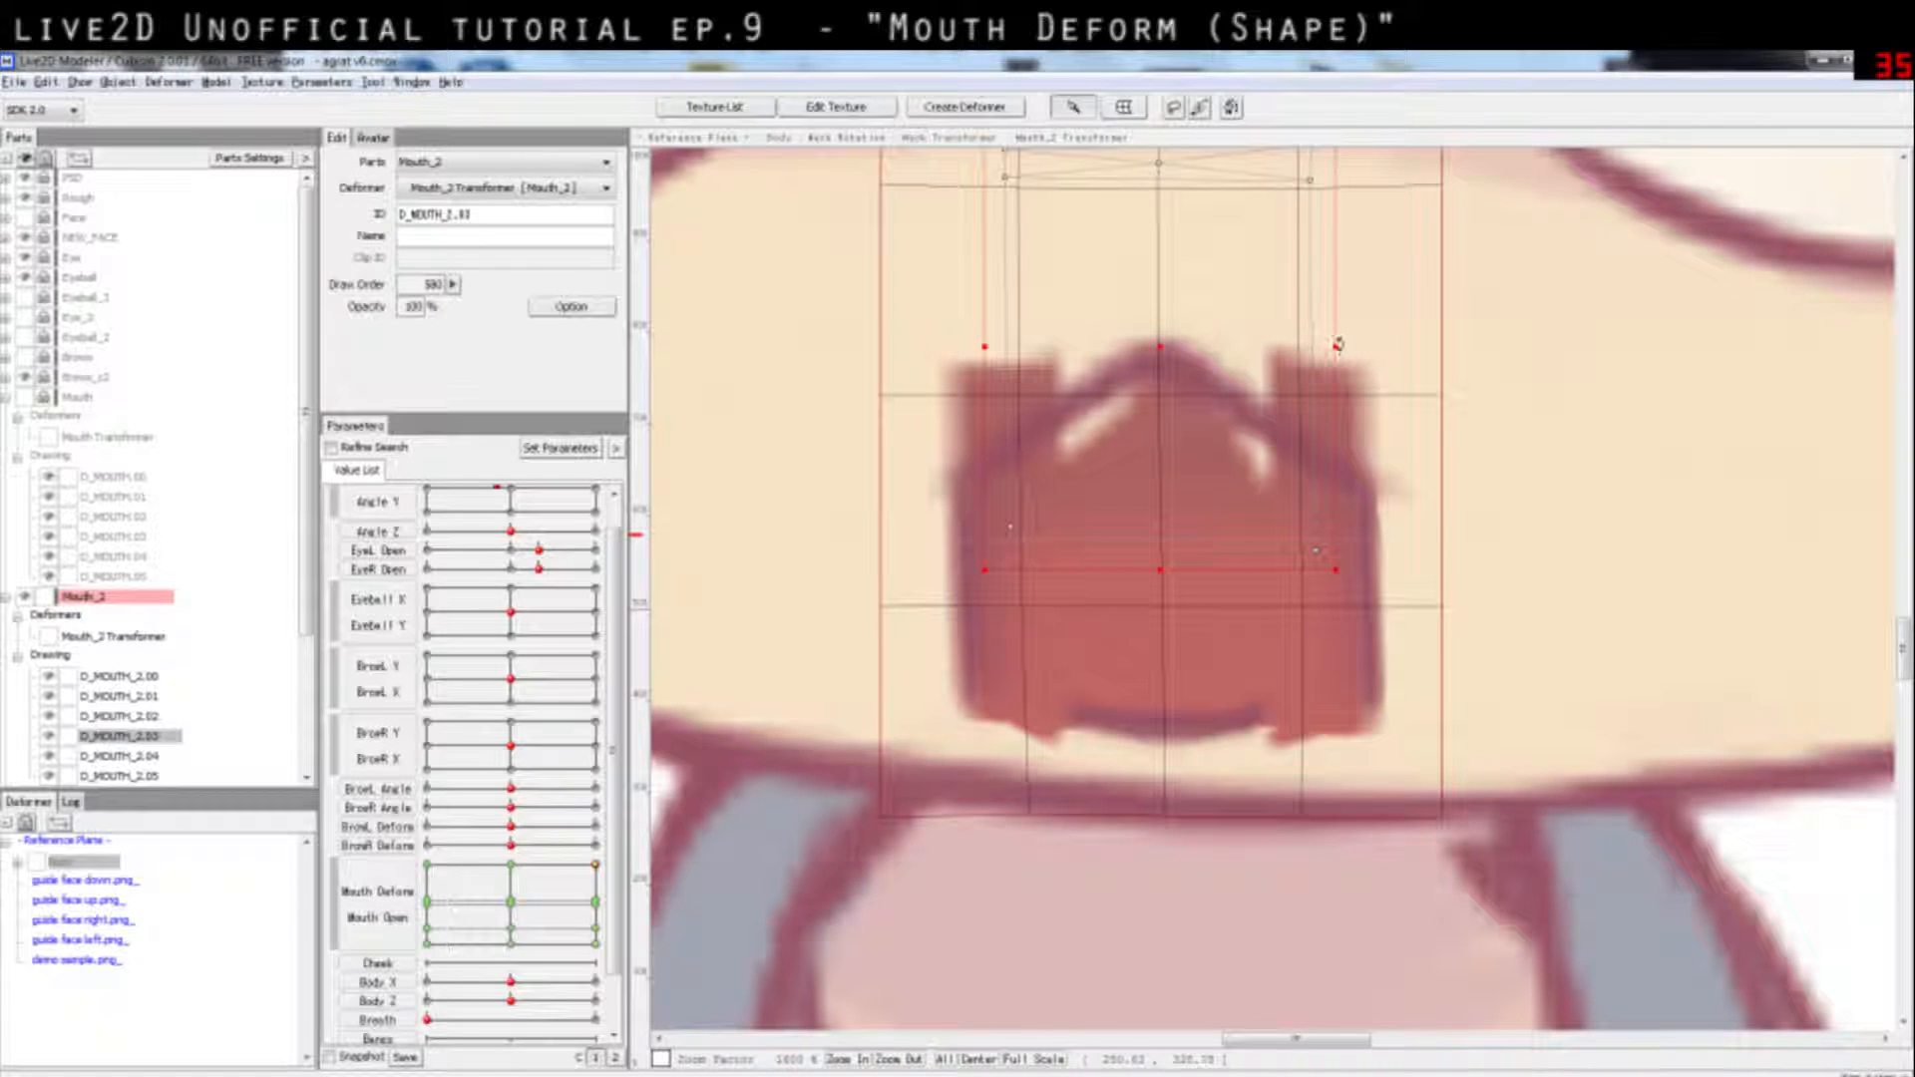
drag(1333, 347, 1574, 355)
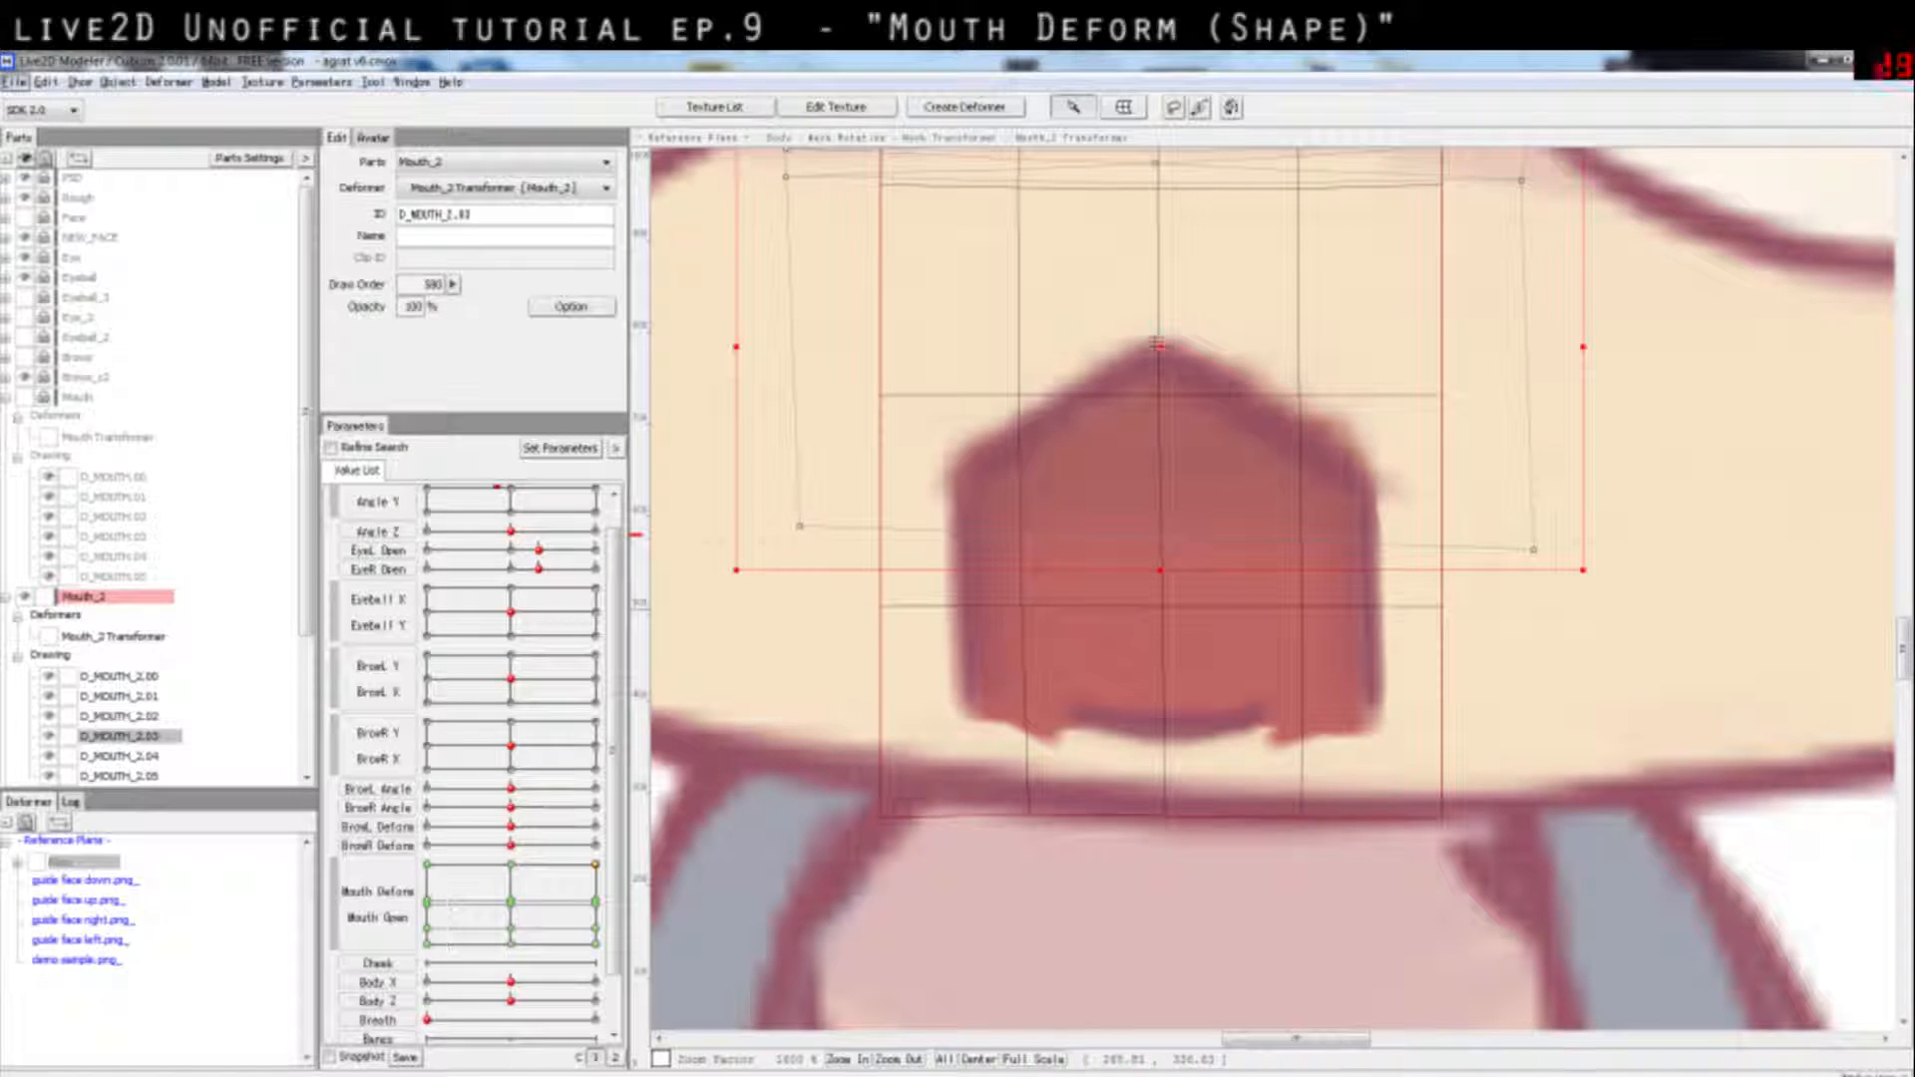
drag(1244, 344, 1226, 351)
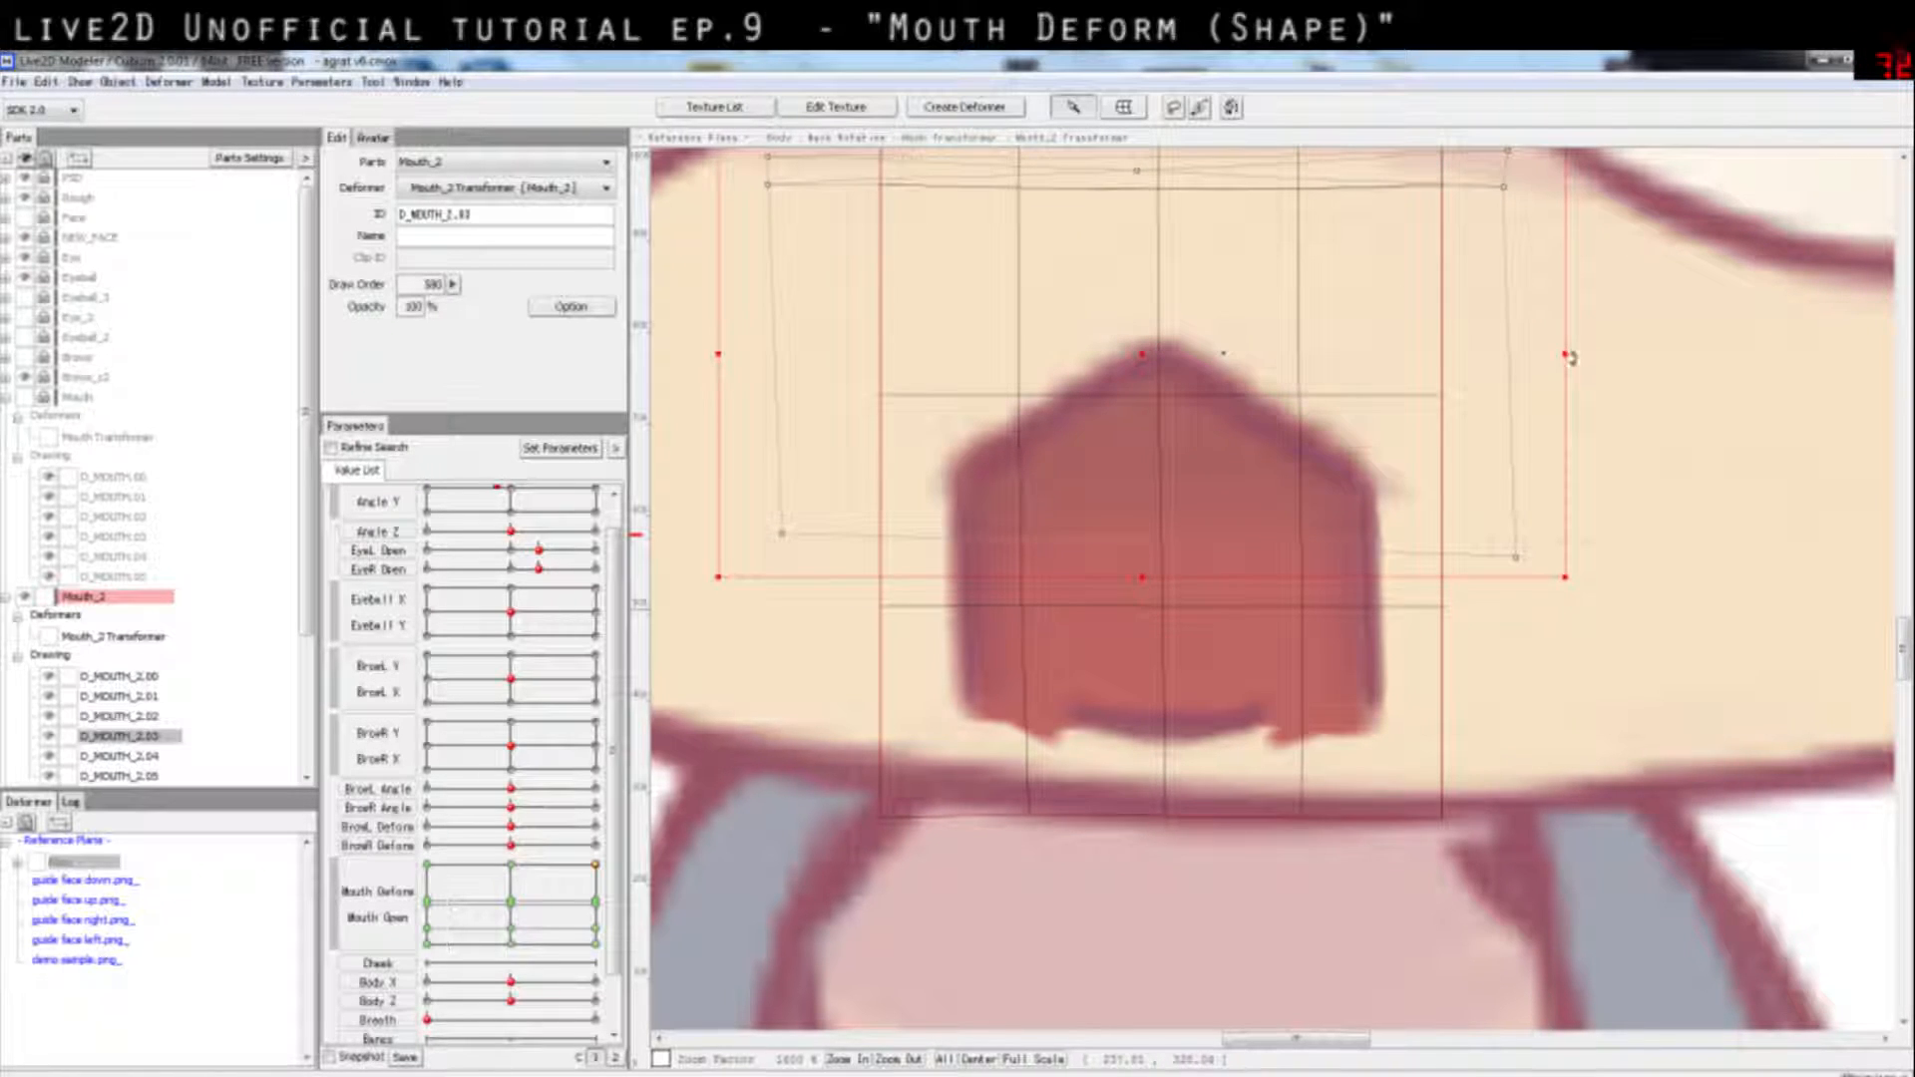
click(1688, 421)
click(1150, 355)
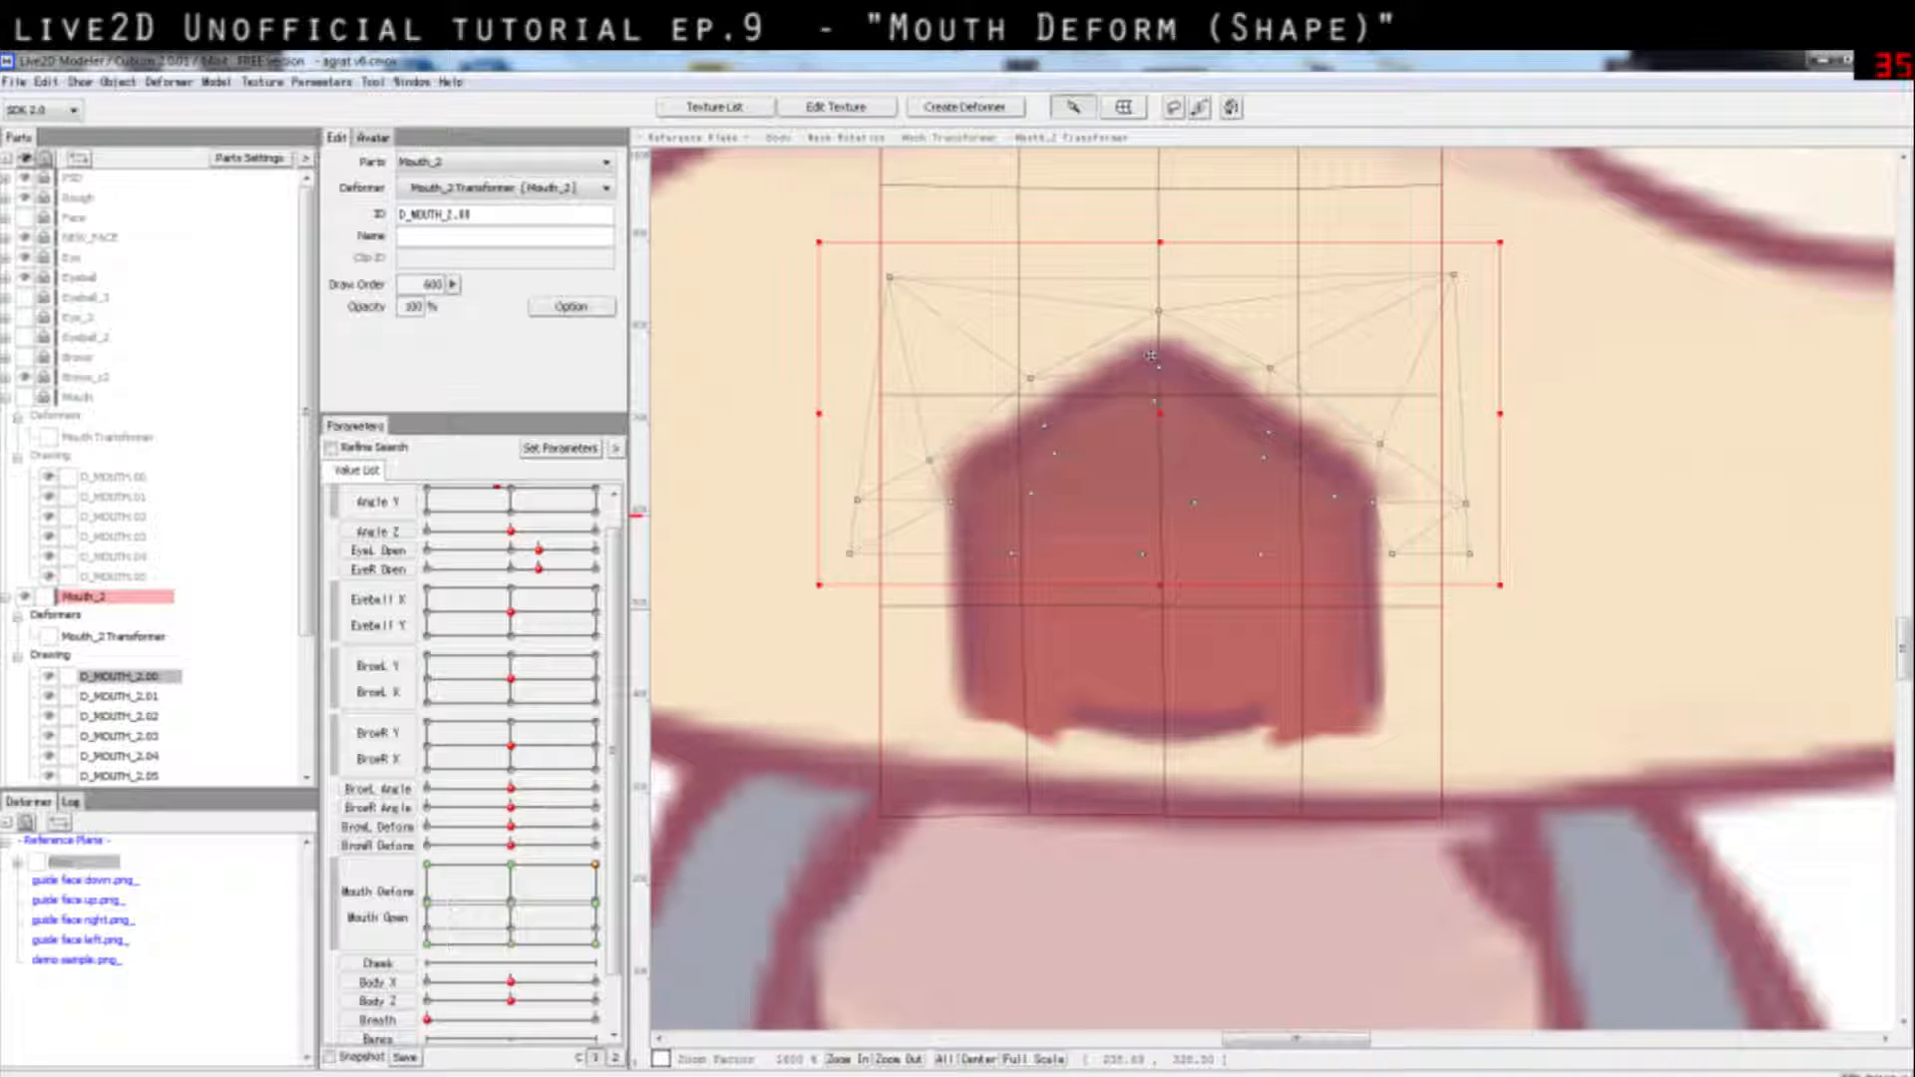
click(1146, 214)
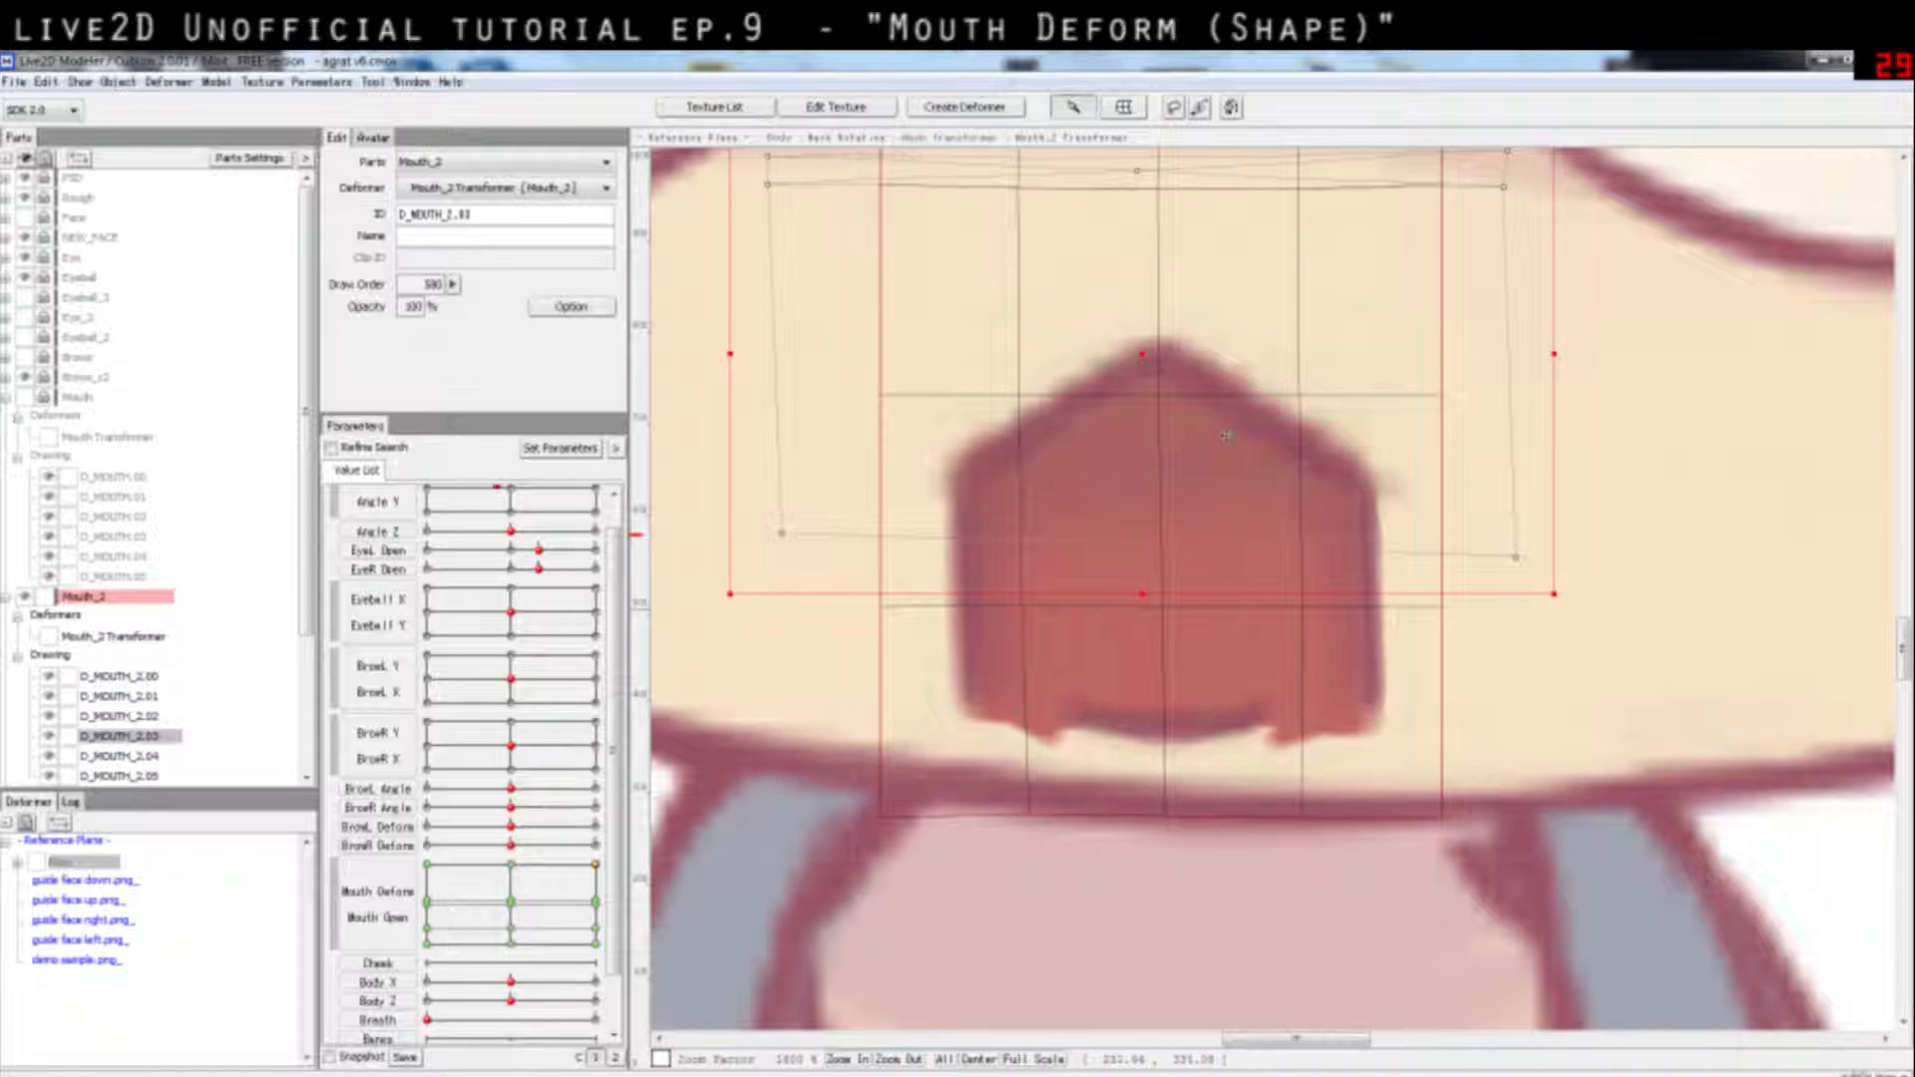
Step: Widen the lower lip line D_MOUTH_2.01 so its ends meet the side lines
click(1228, 747)
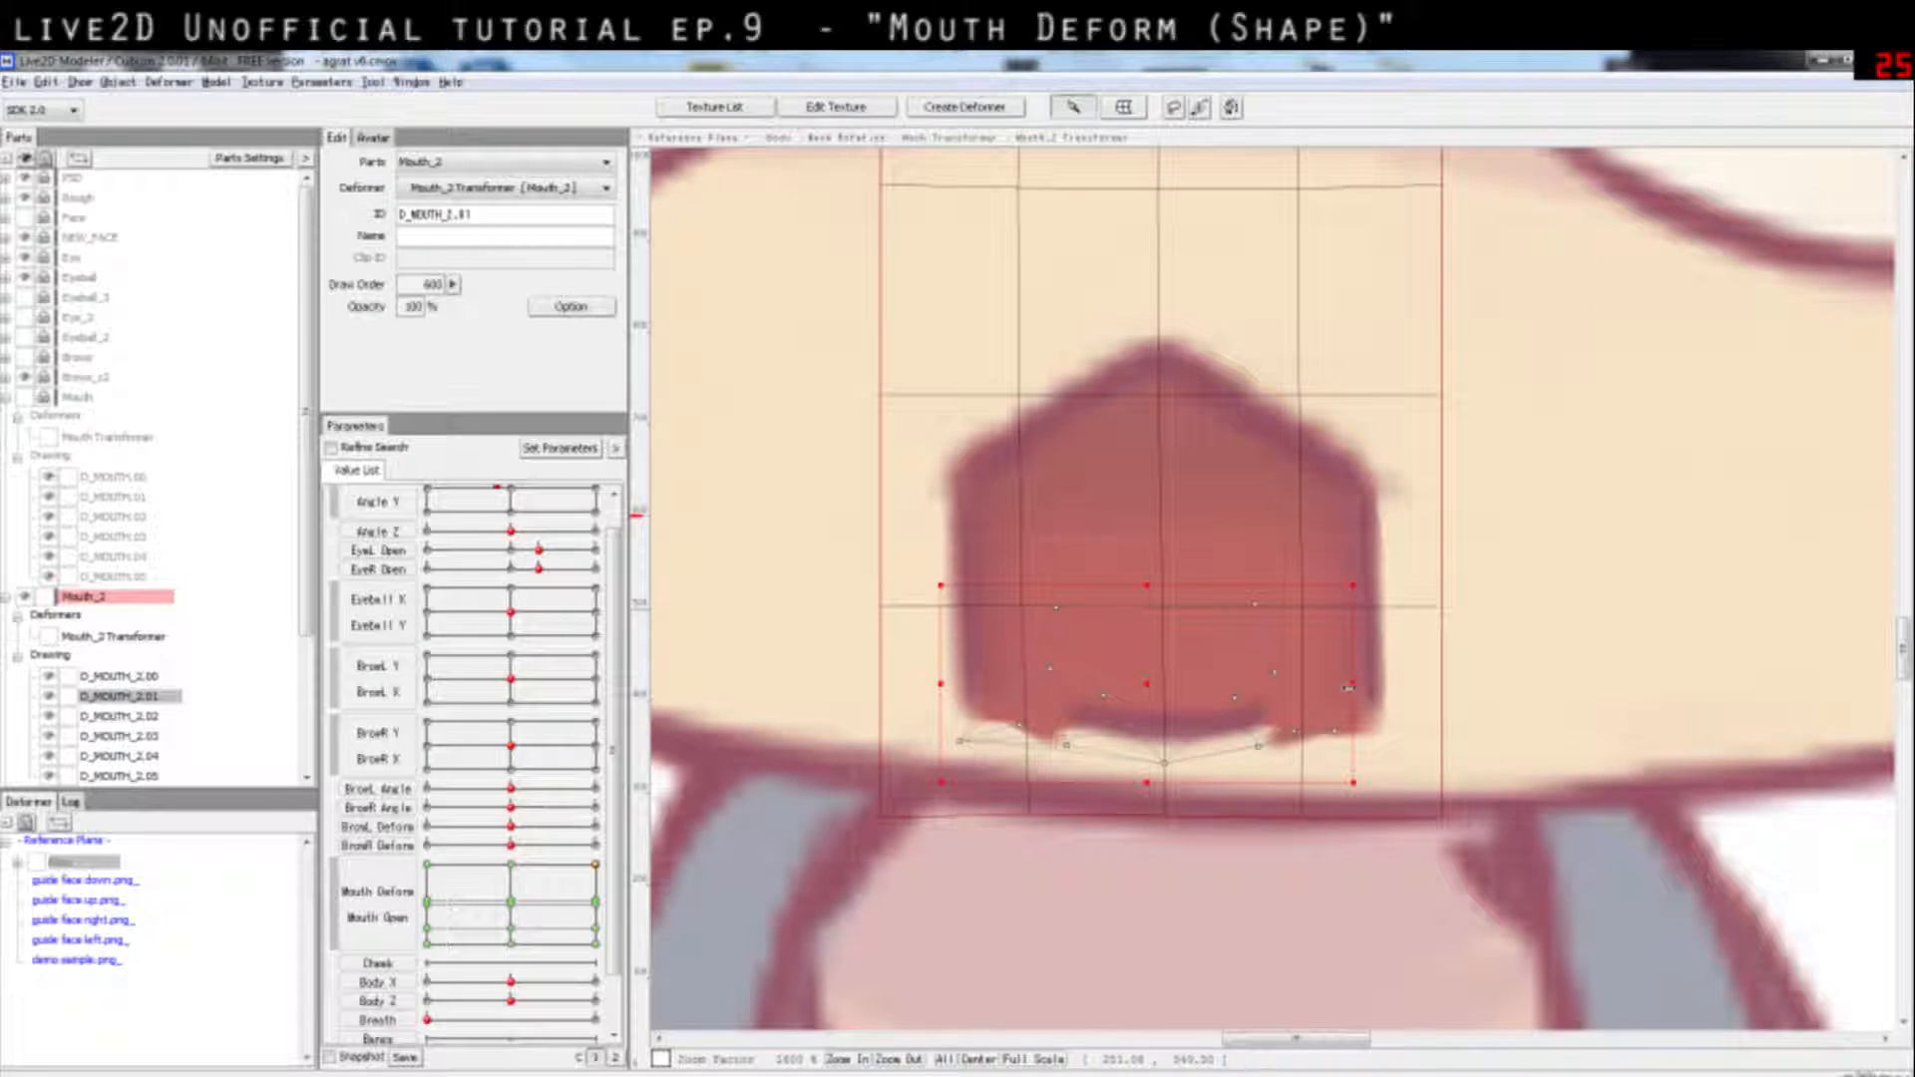
drag(1348, 687, 1548, 656)
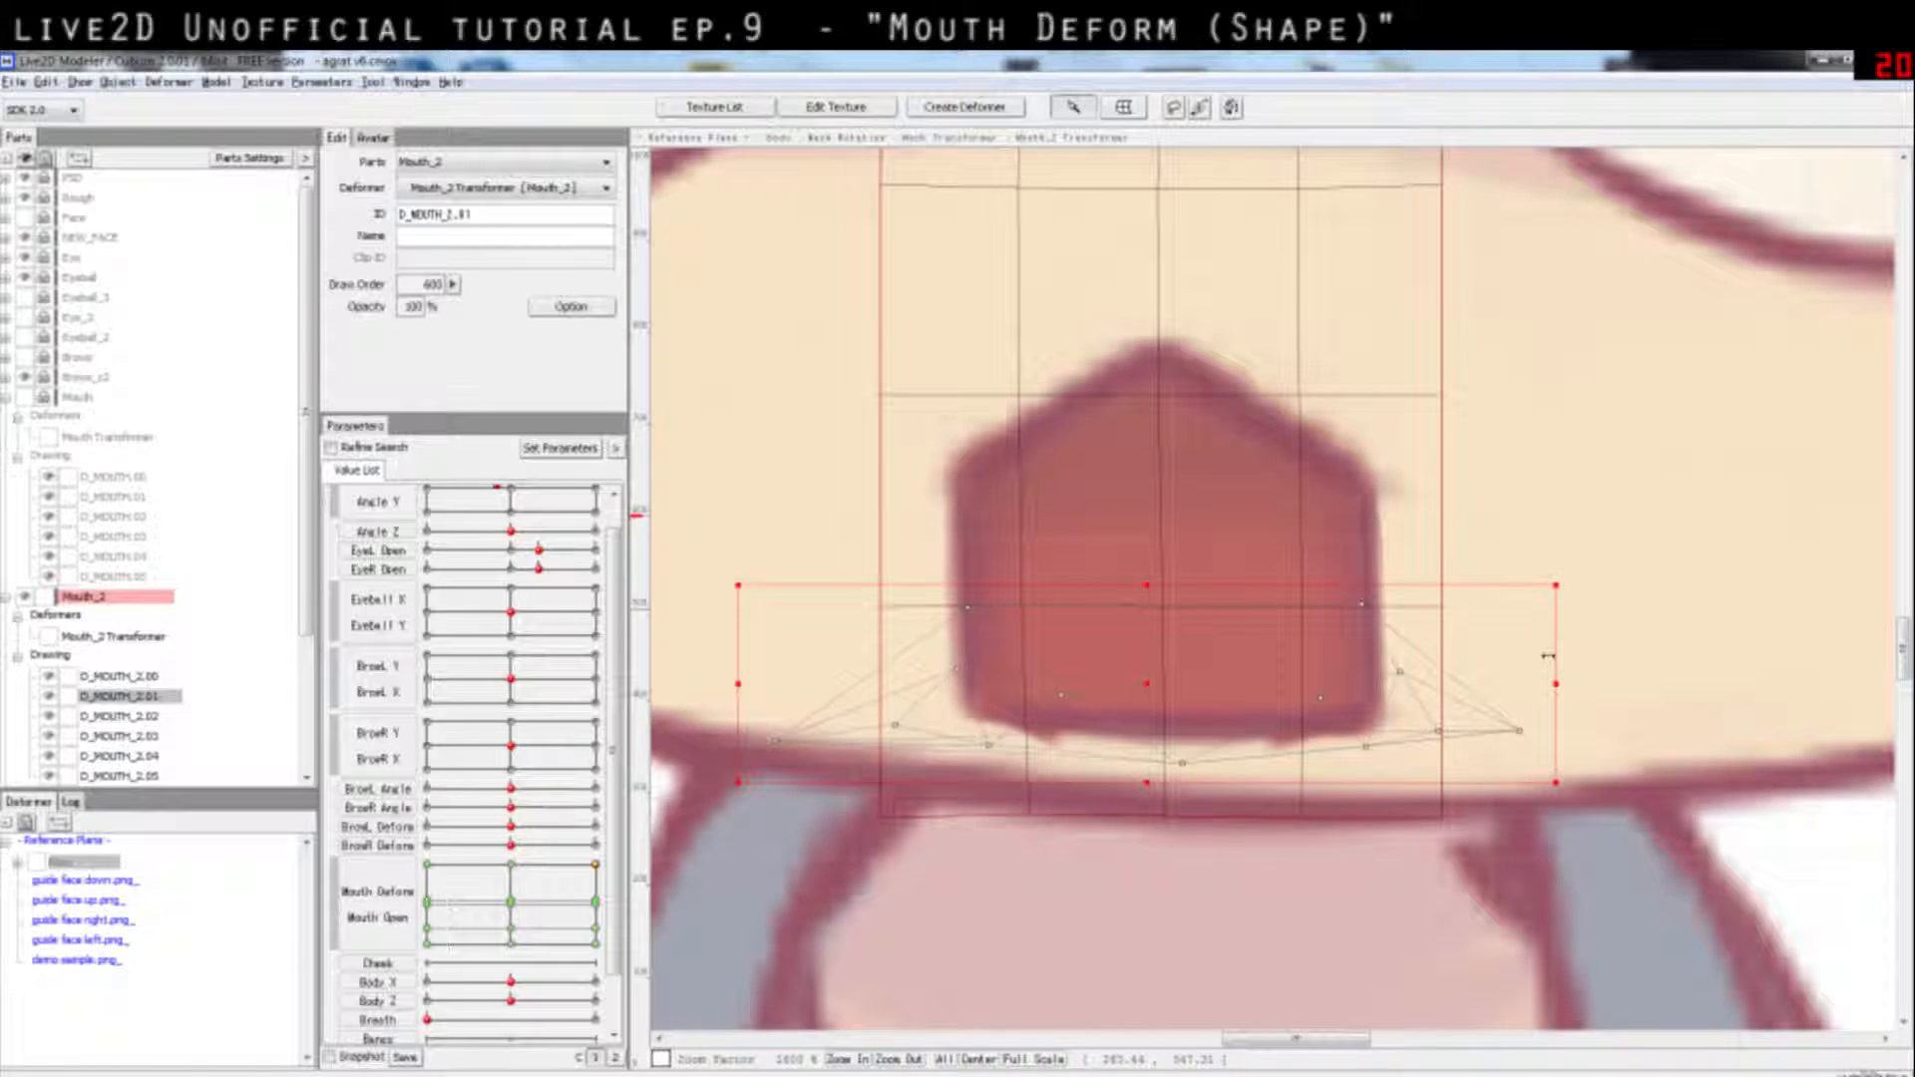
click(1217, 784)
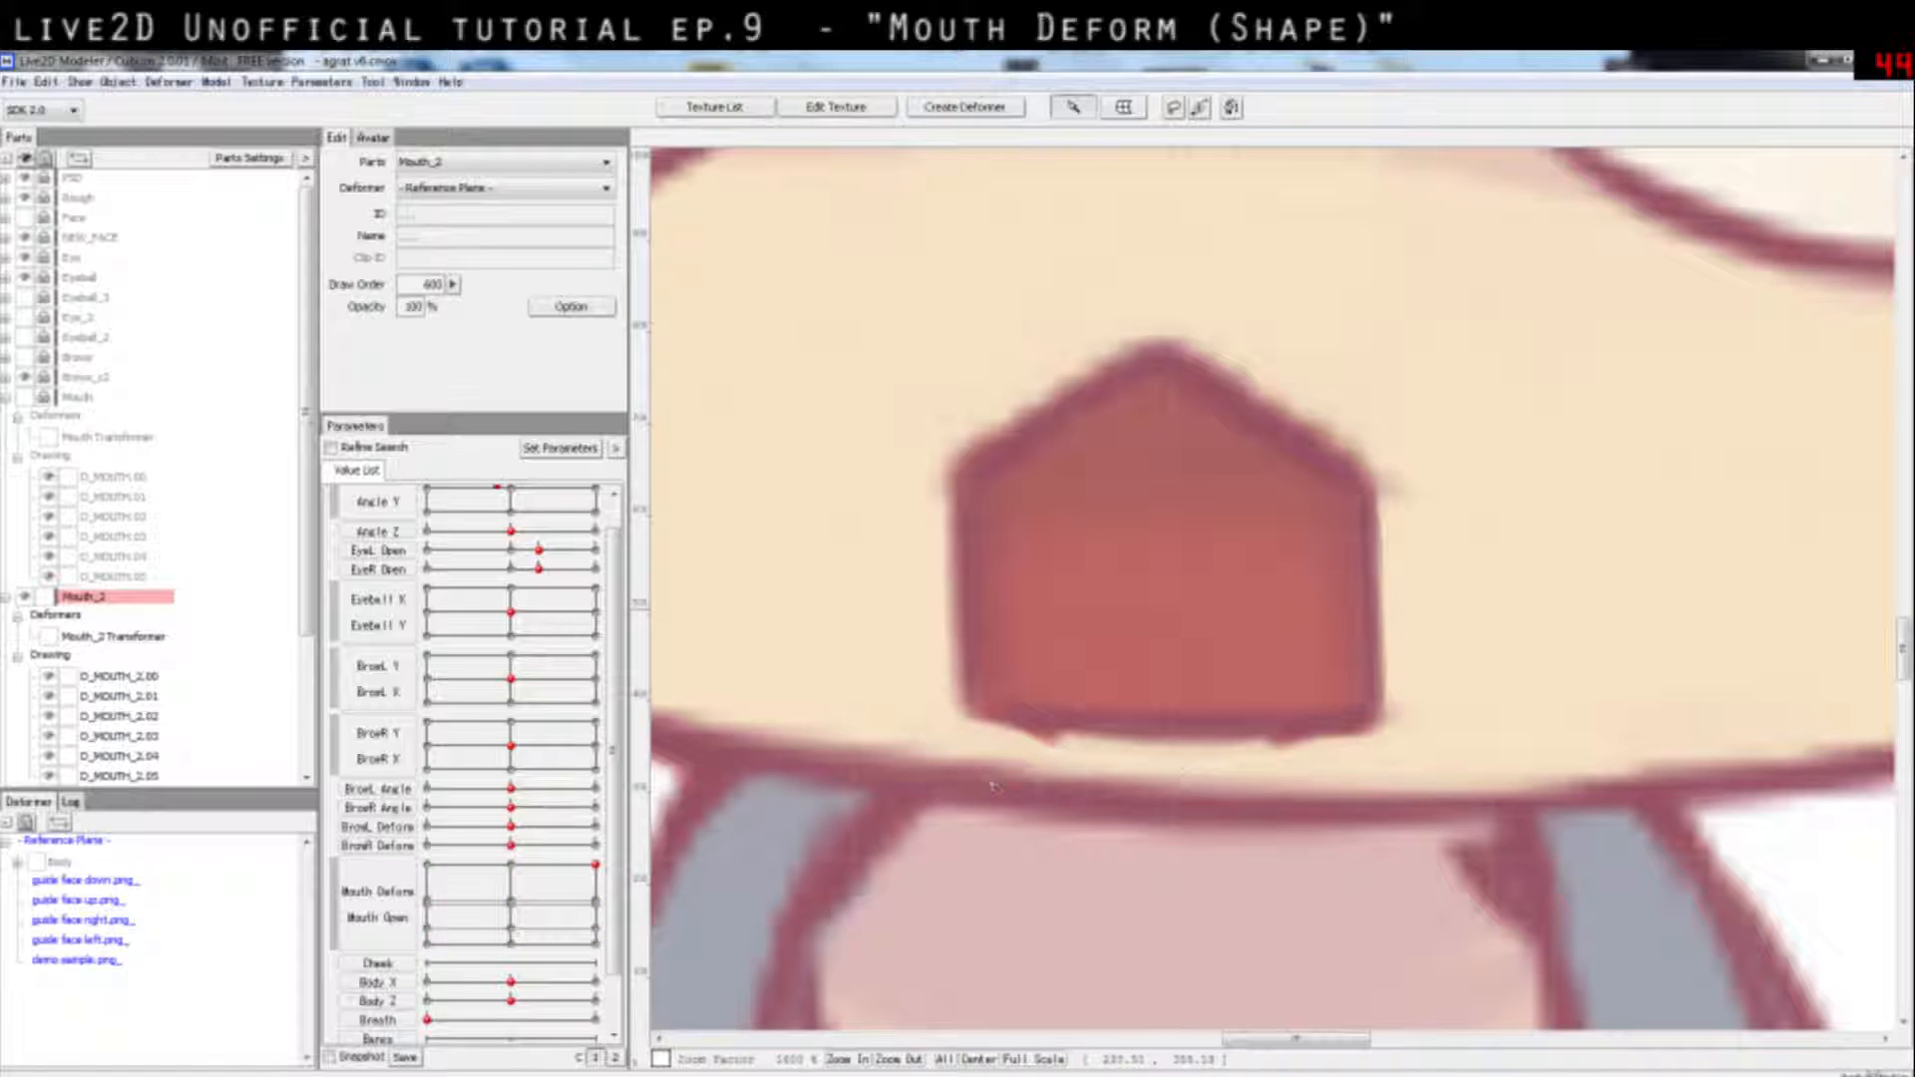
Step: Widen D_MOUTH_2.04 so it covers the red interior sticking out below the lower lip
click(1270, 739)
click(1274, 776)
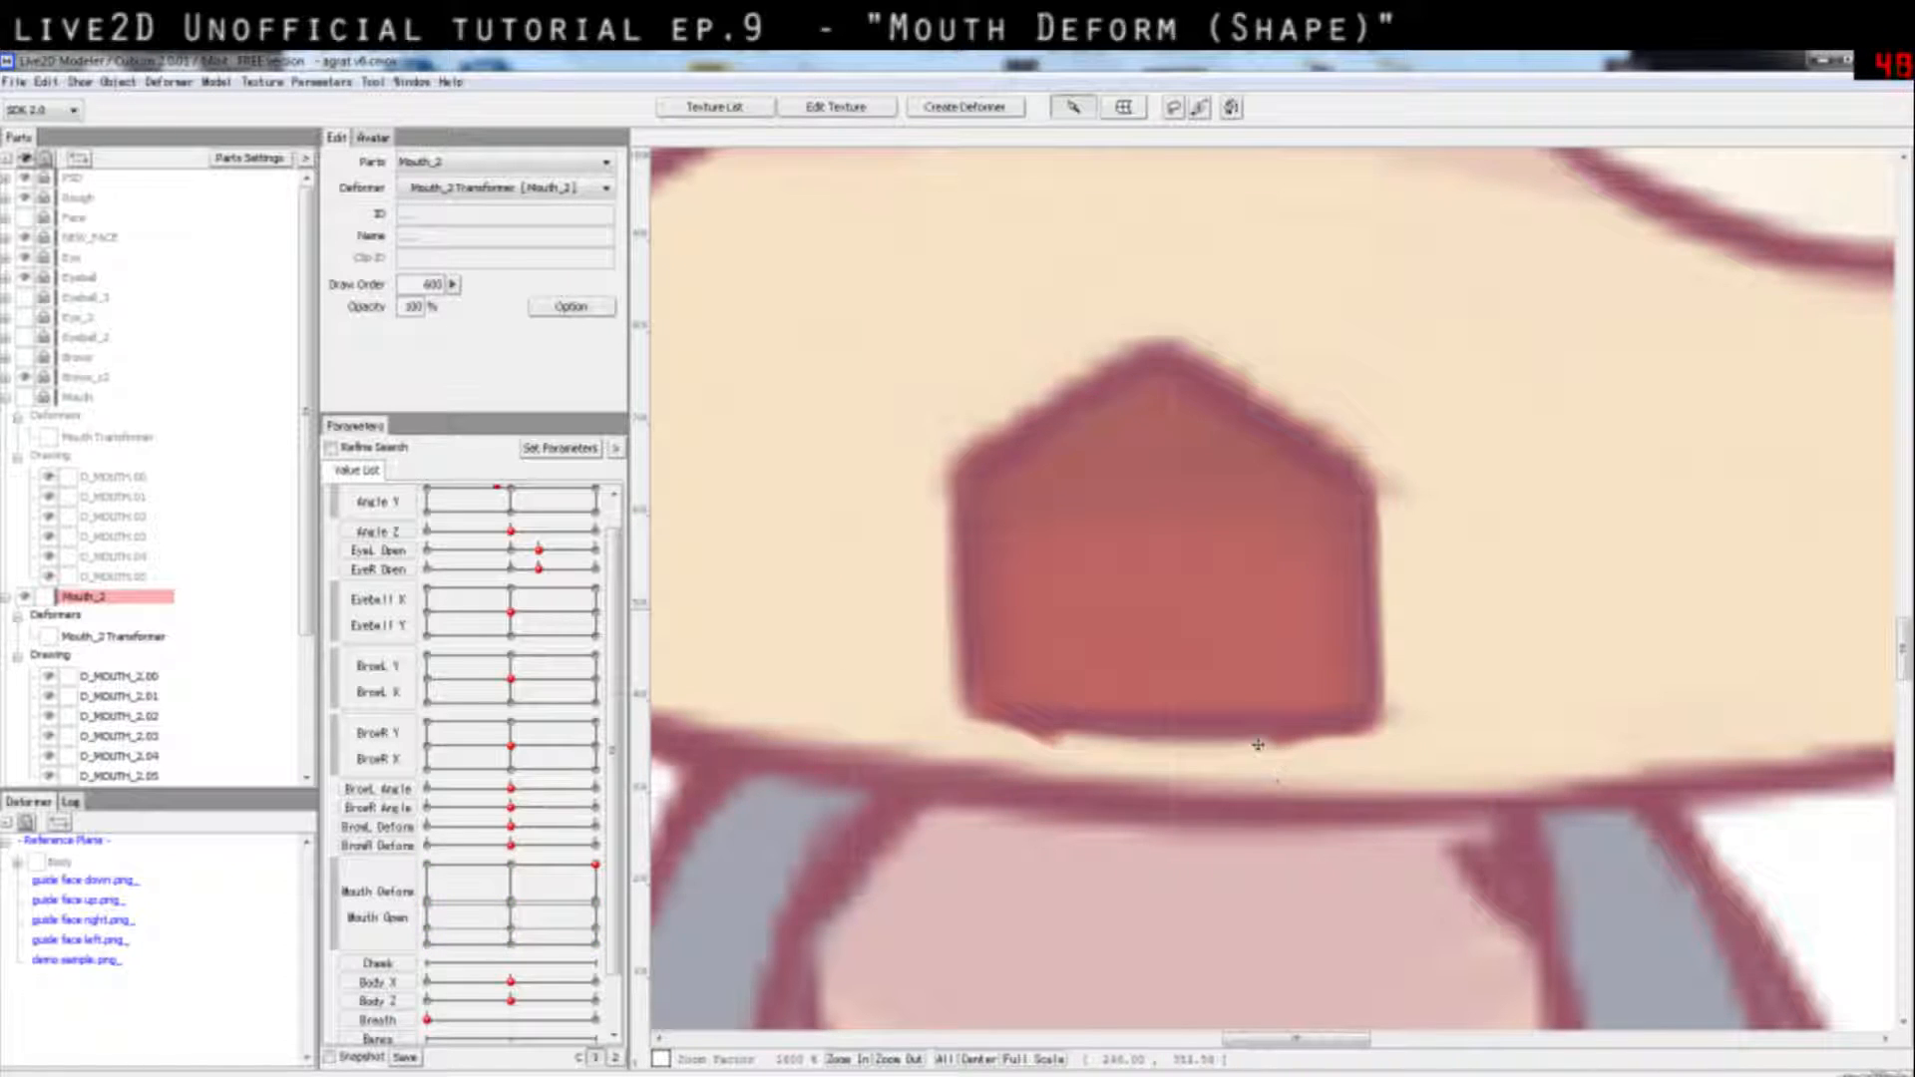
click(1249, 743)
click(1251, 792)
click(1180, 750)
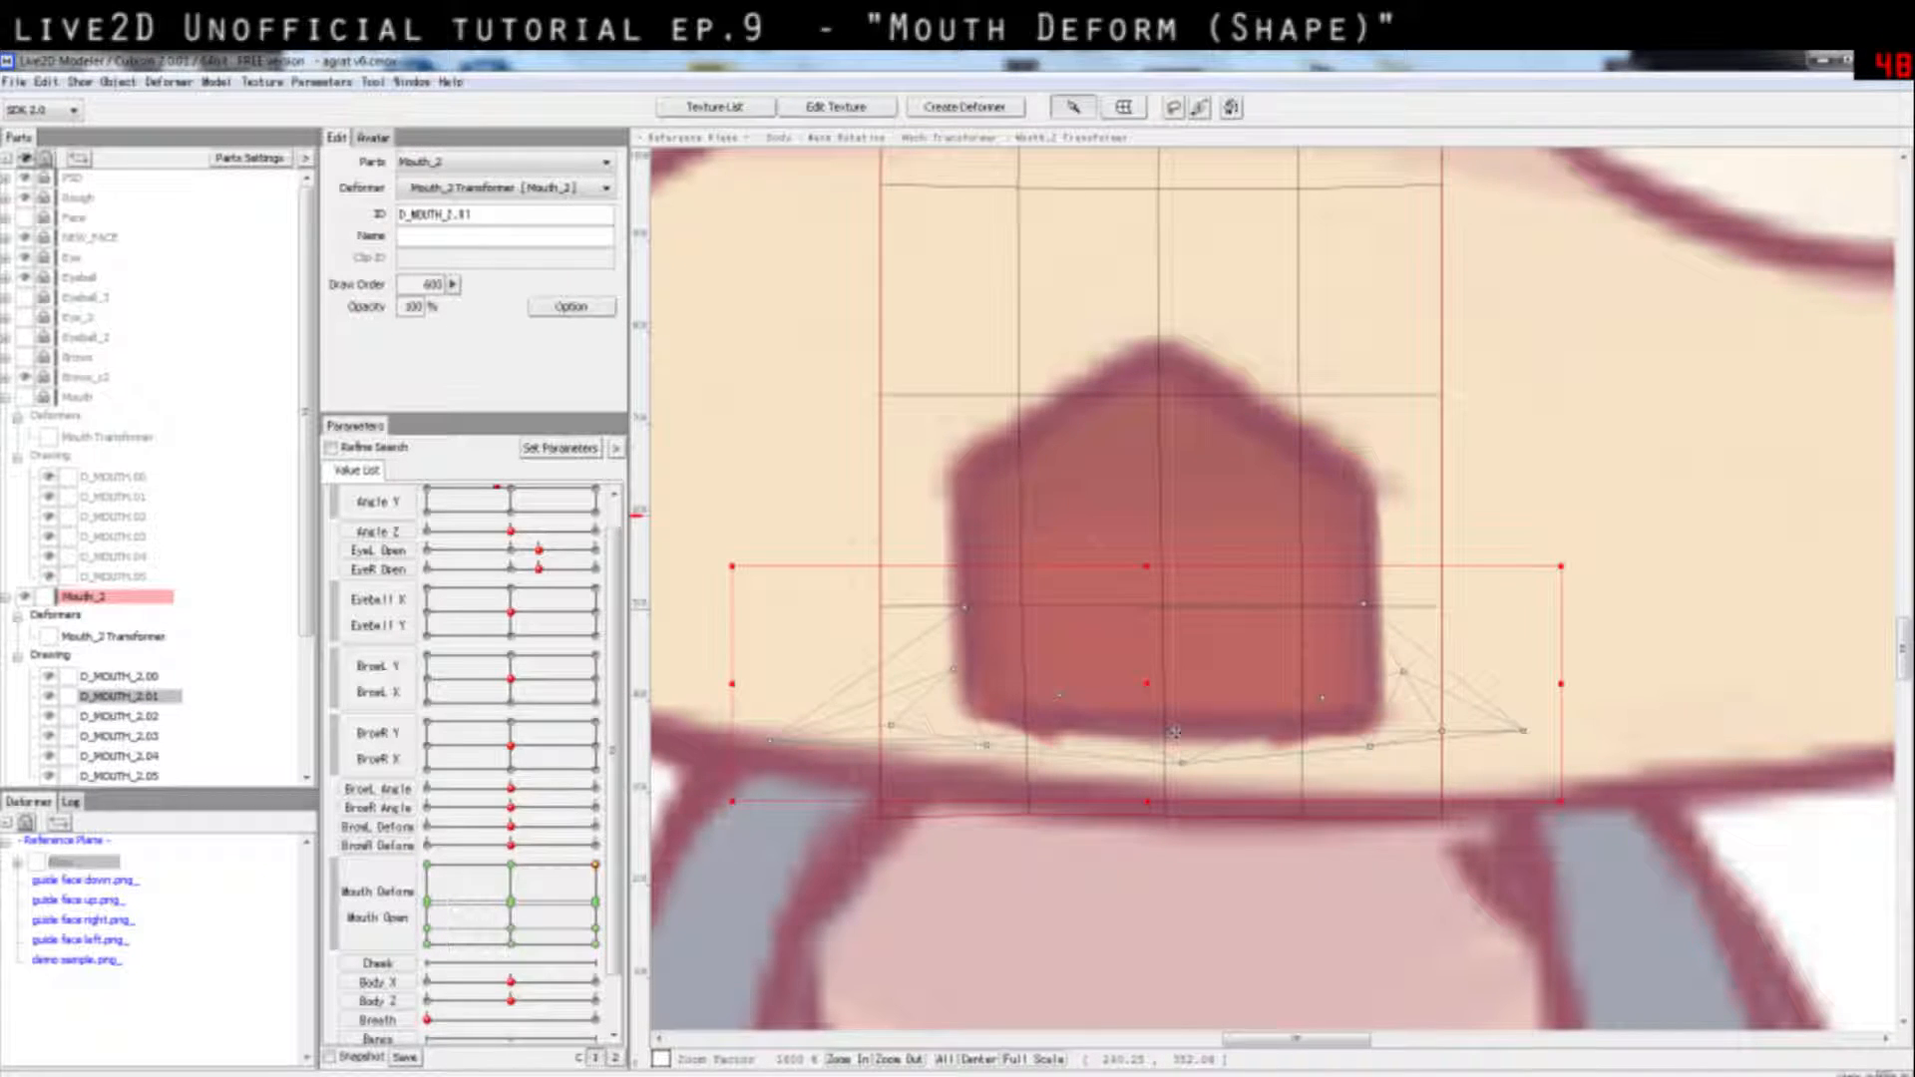
click(1249, 791)
click(1245, 782)
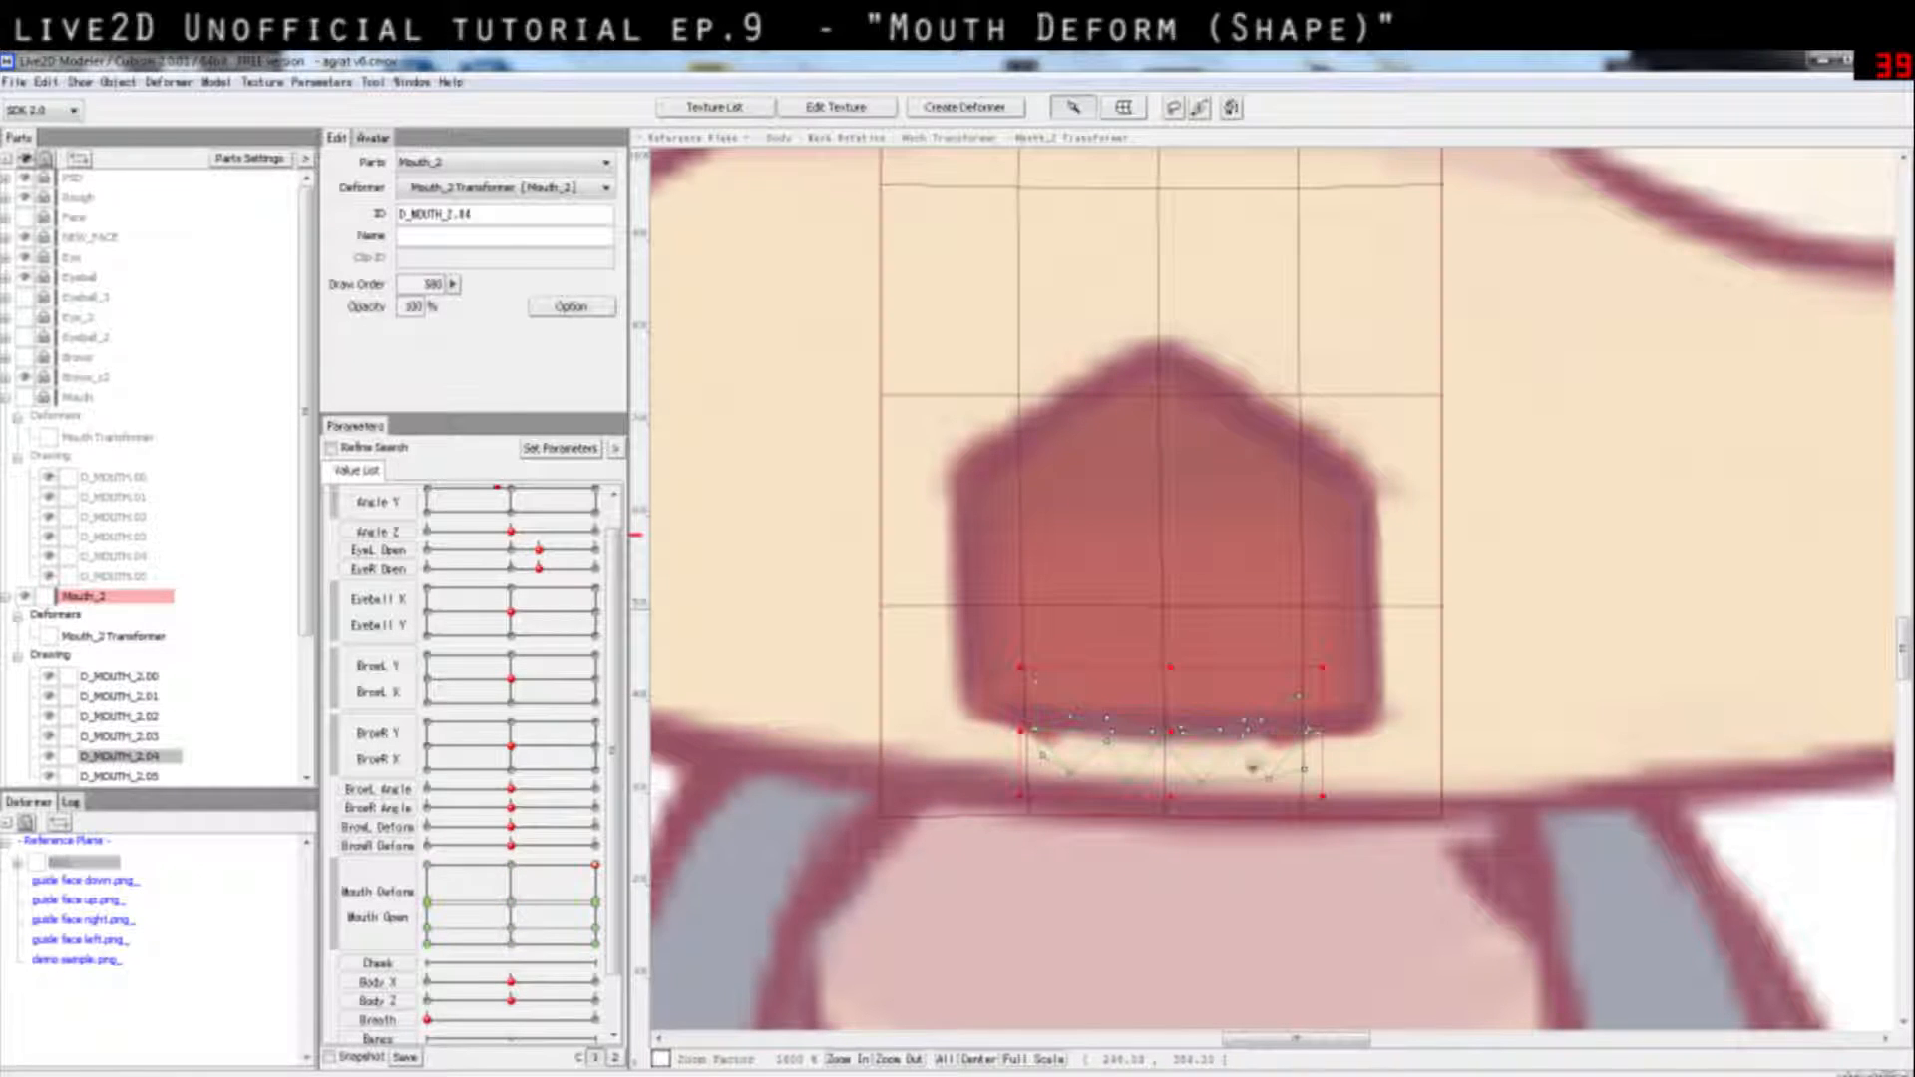
drag(1416, 713, 1452, 711)
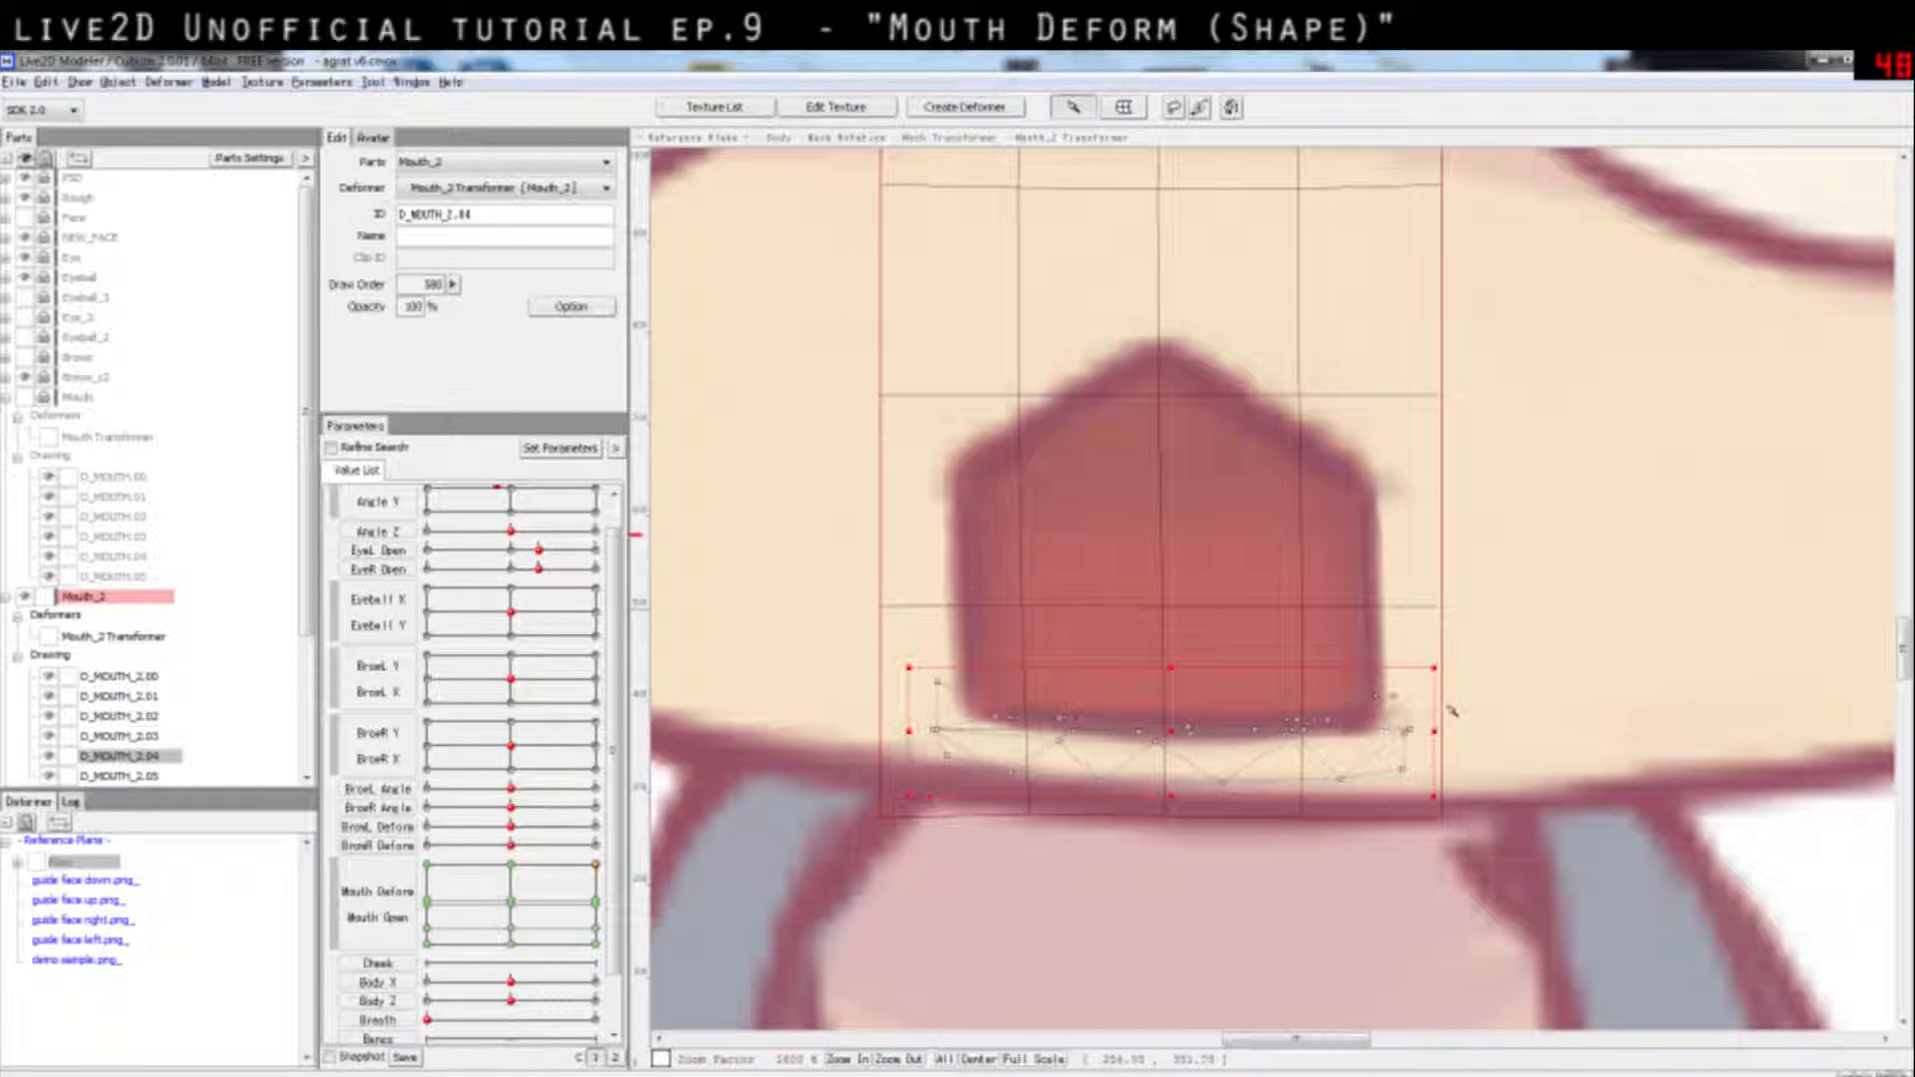
click(1546, 698)
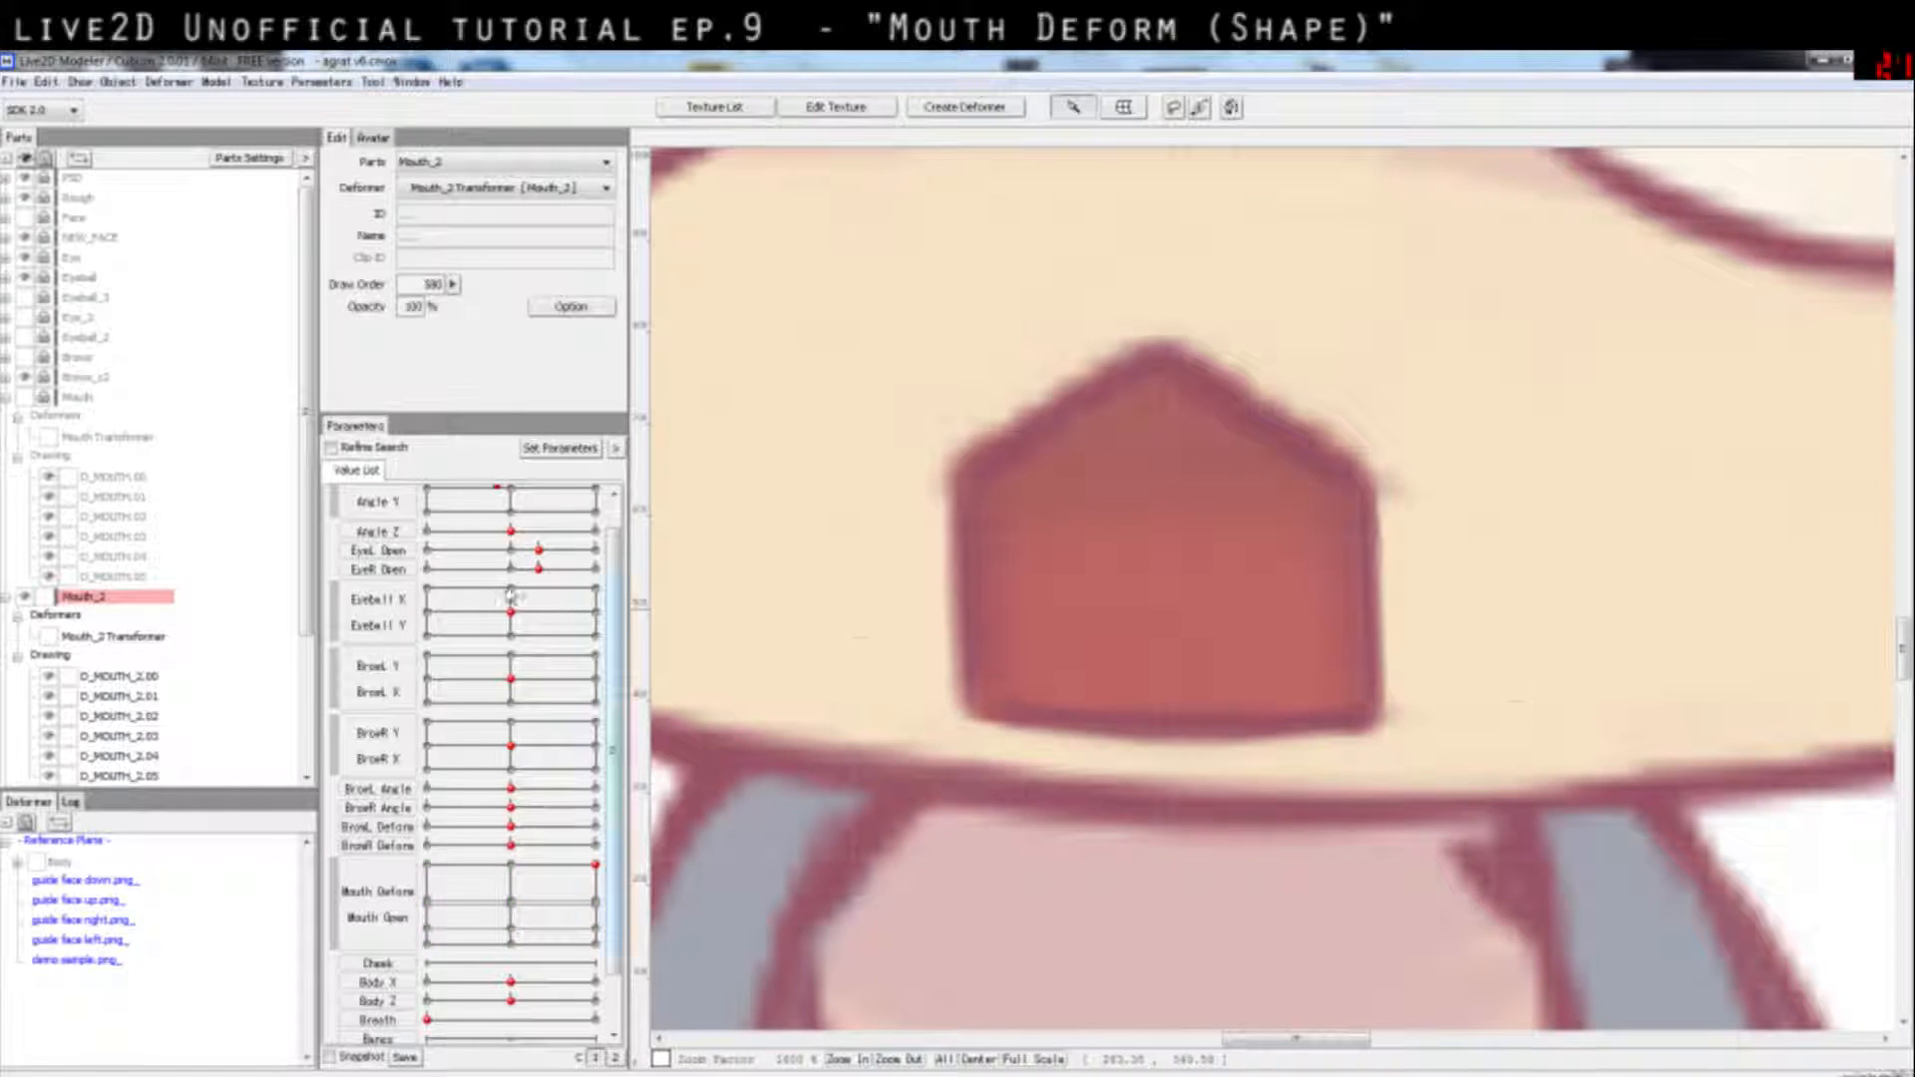
Step: Preview the mouth on the whole face at Mouth Deform 1.00, lowering Mouth Open and returning it to 1.00
drag(541, 876, 615, 908)
scroll(983, 765, down, 5)
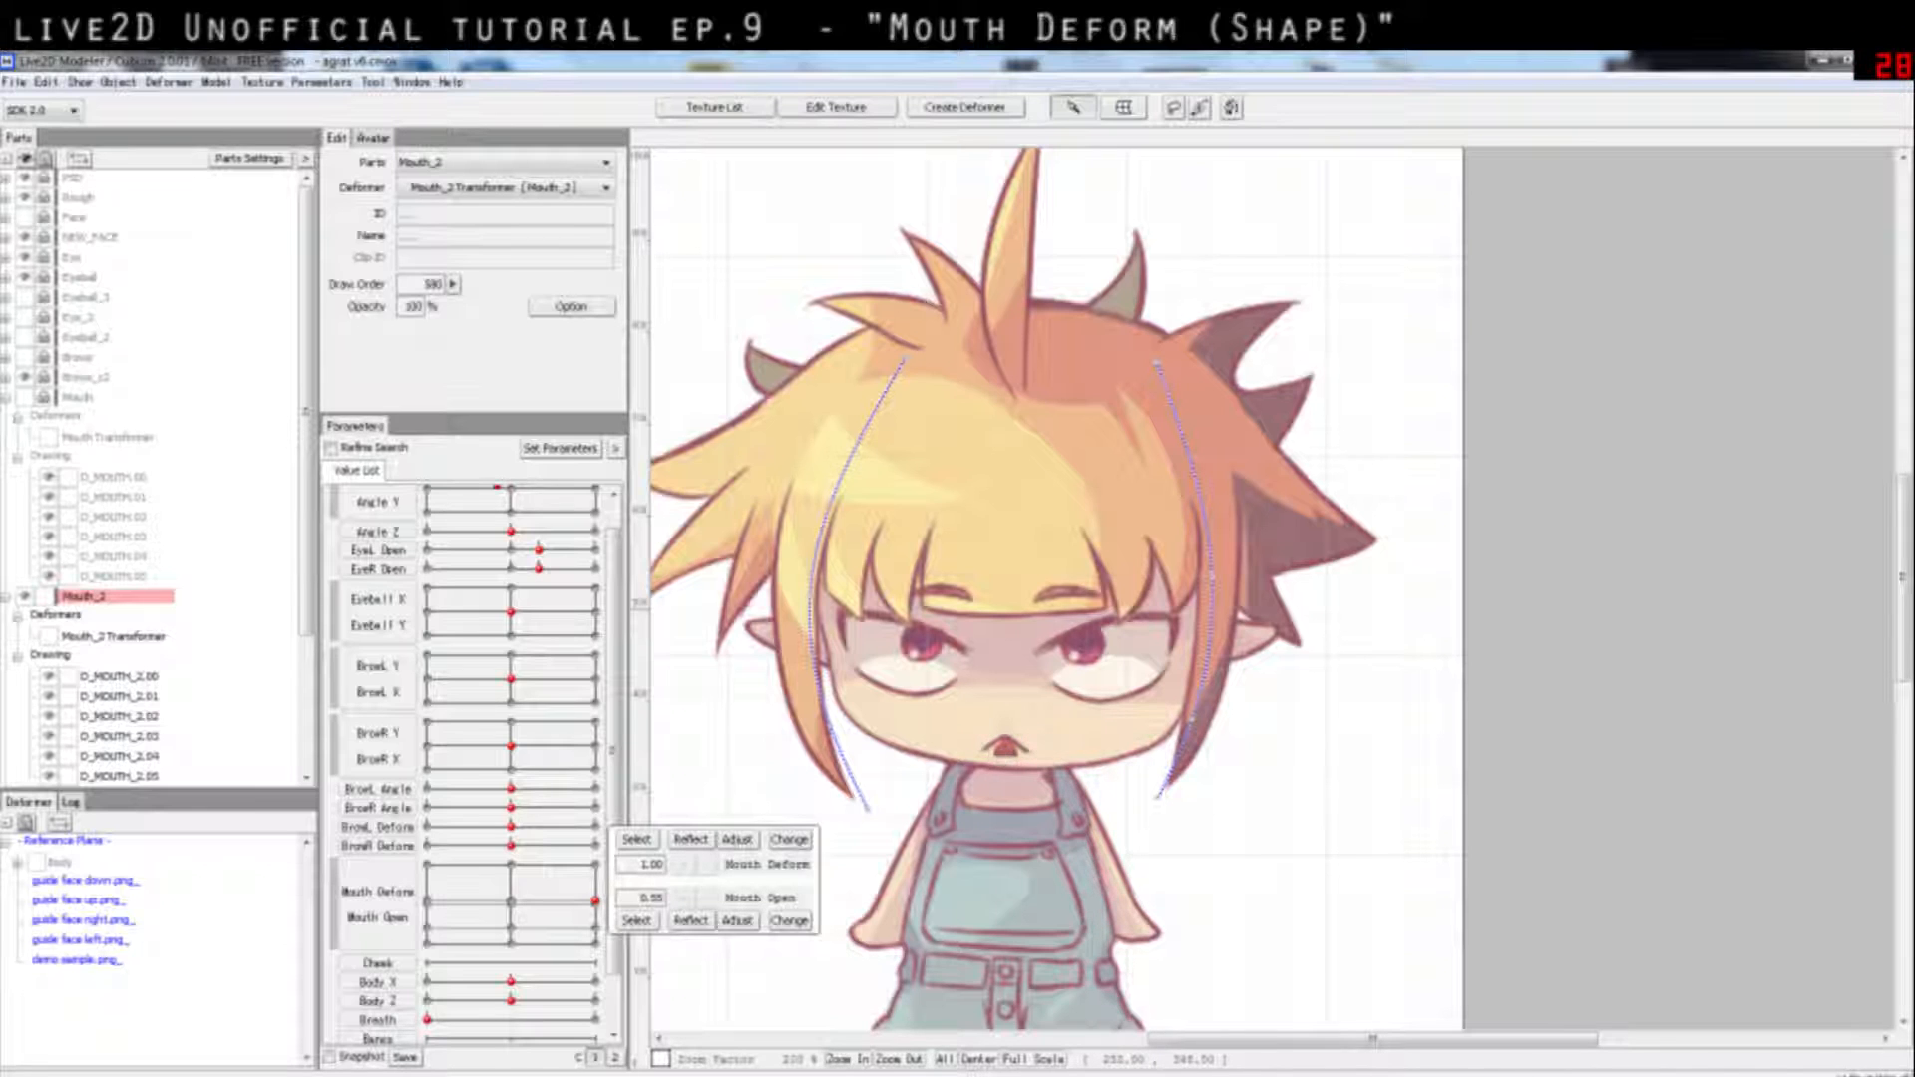
mouse_move(579, 901)
mouse_down()
mouse_move(534, 903)
mouse_move(589, 906)
mouse_up()
drag(595, 903, 595, 864)
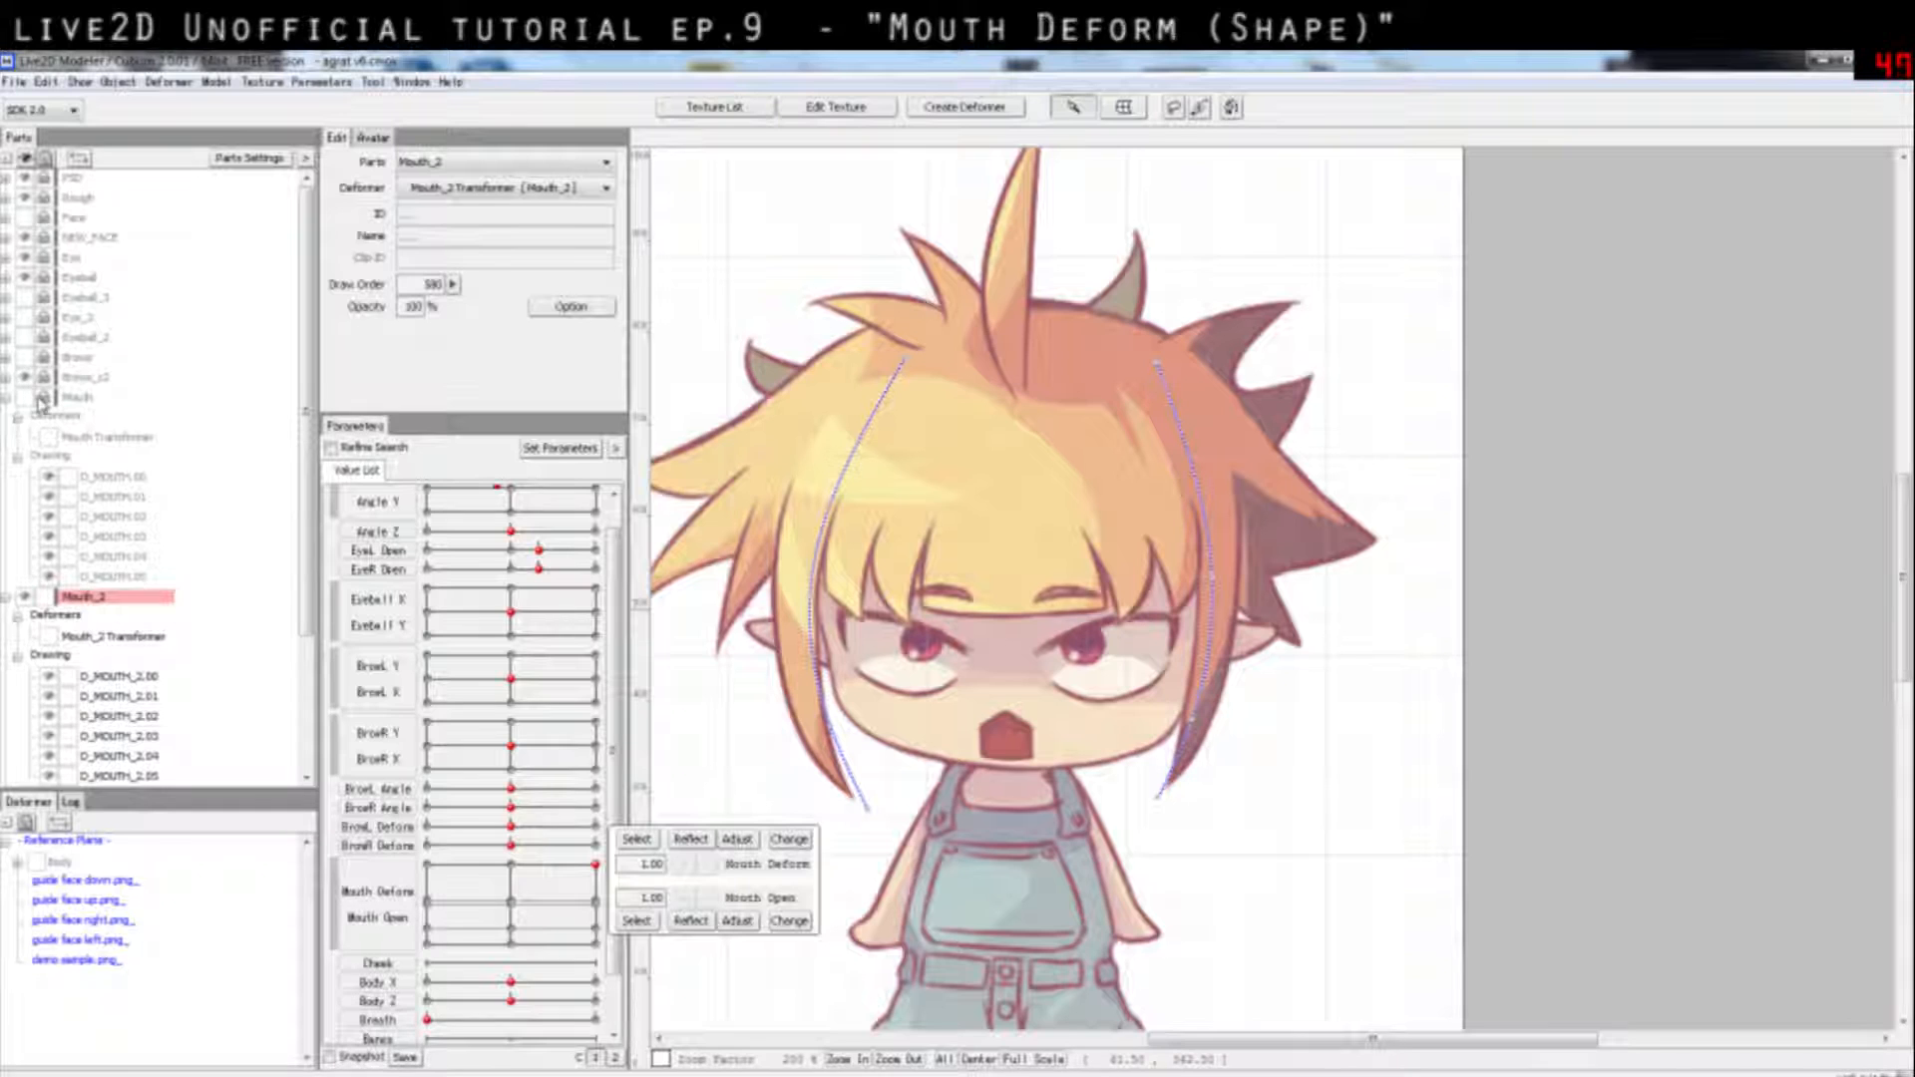
Step: Hide the Mouth_2 part, show the Mouth part, and preview it at Mouth Deform 0.40 and Mouth Open 0.74
click(28, 596)
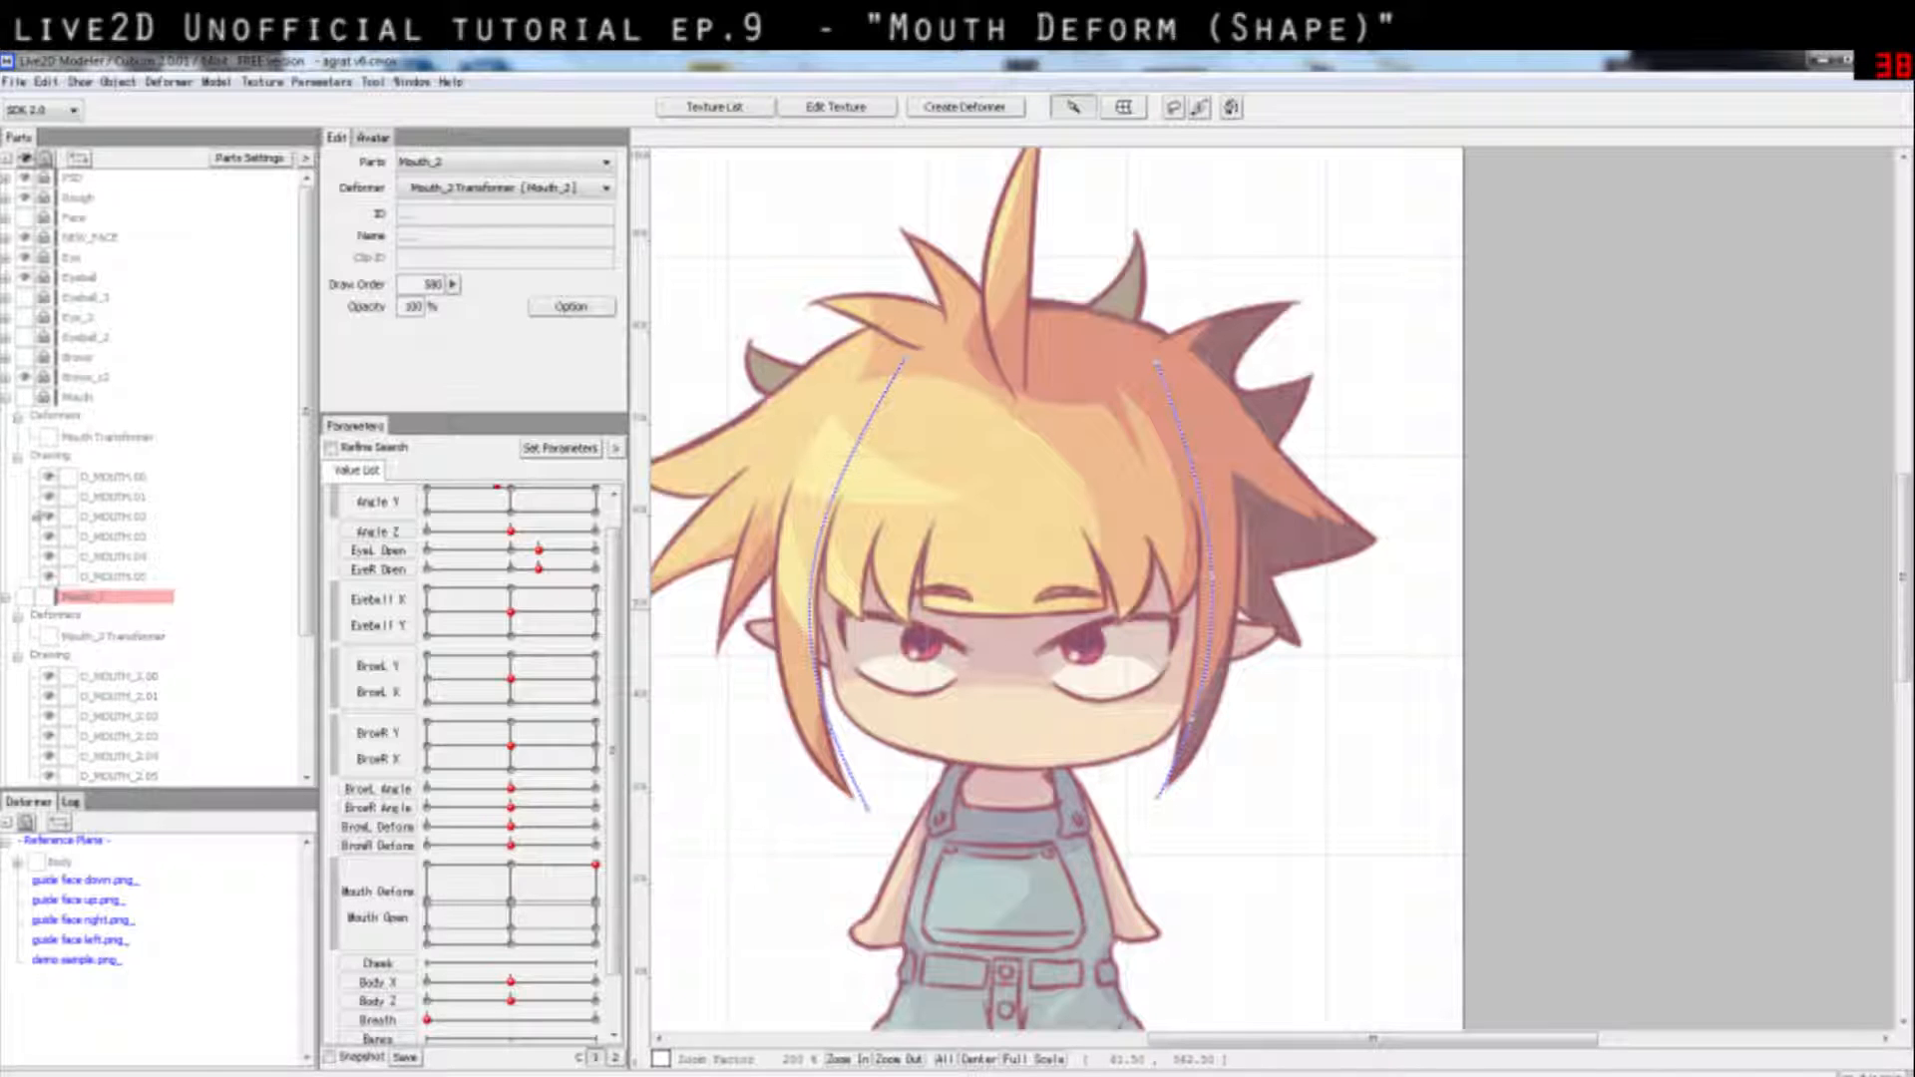
click(25, 398)
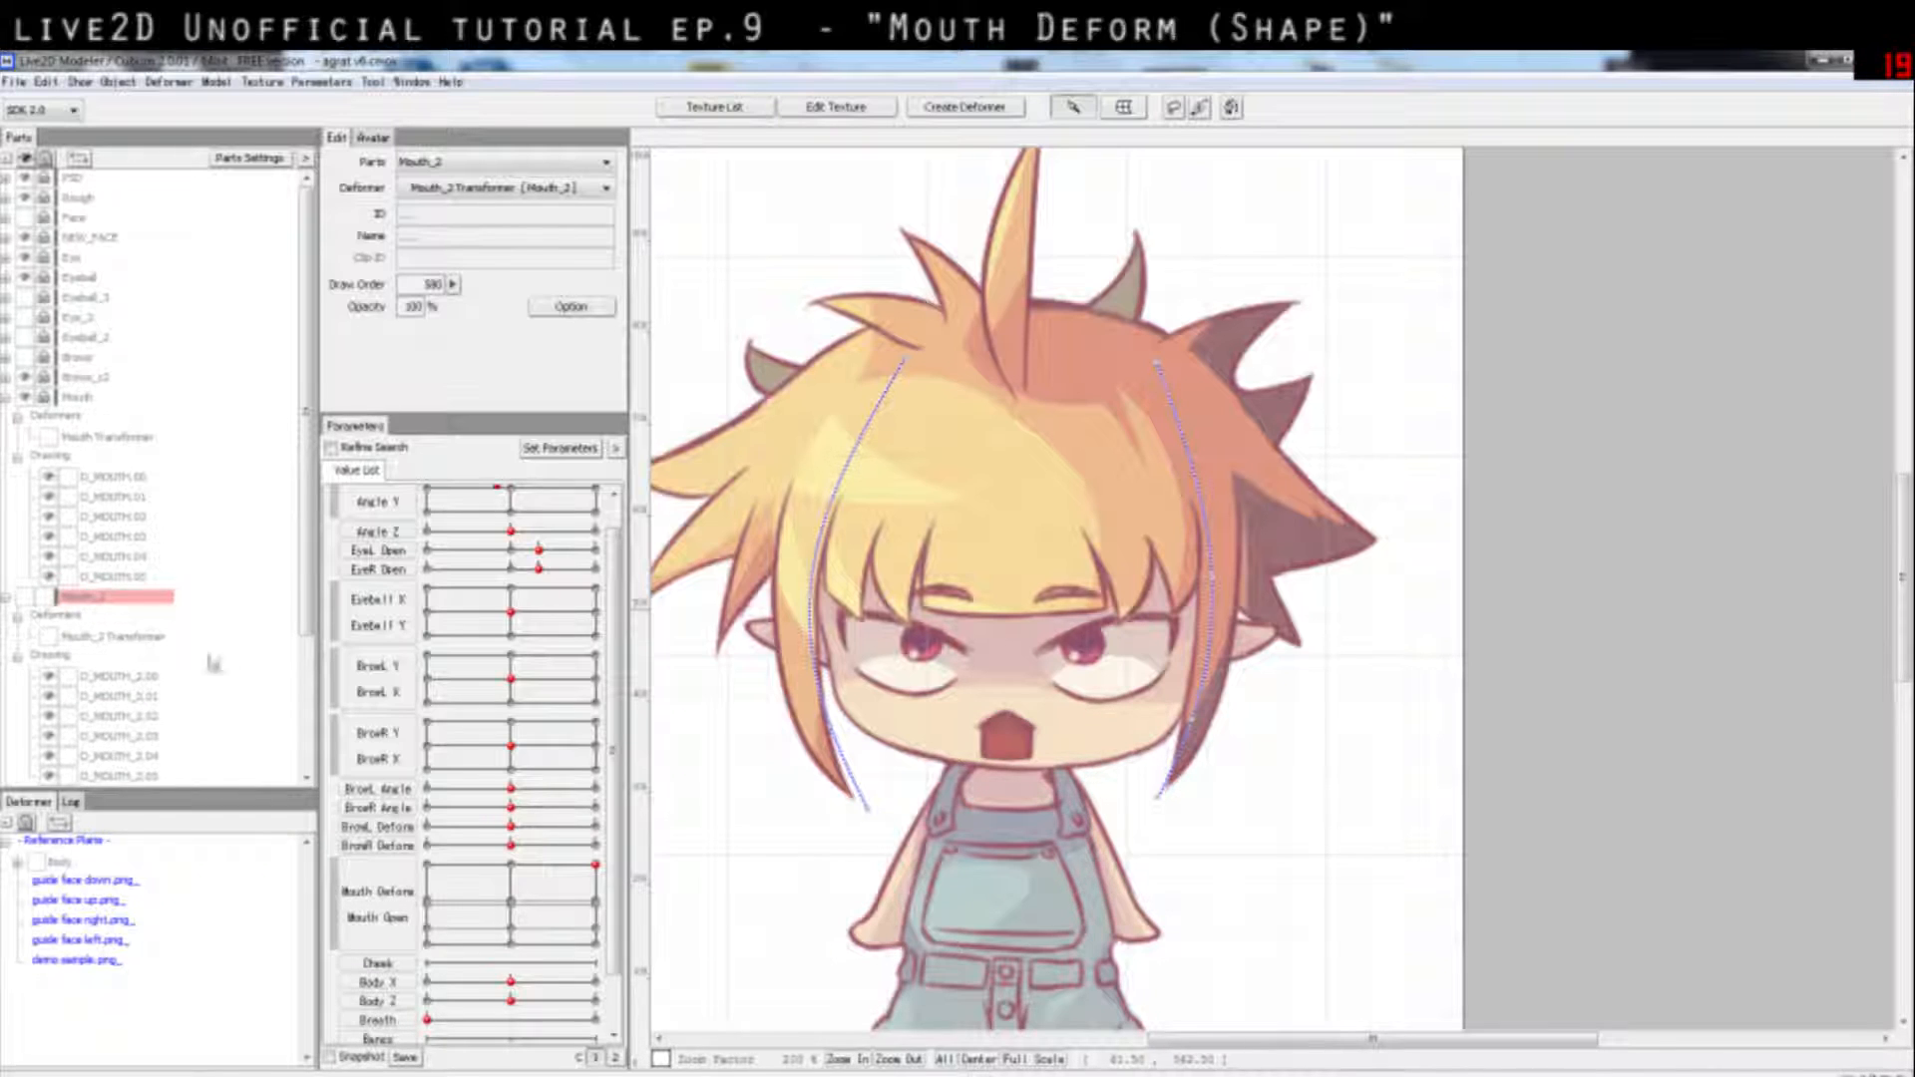
click(508, 903)
click(543, 884)
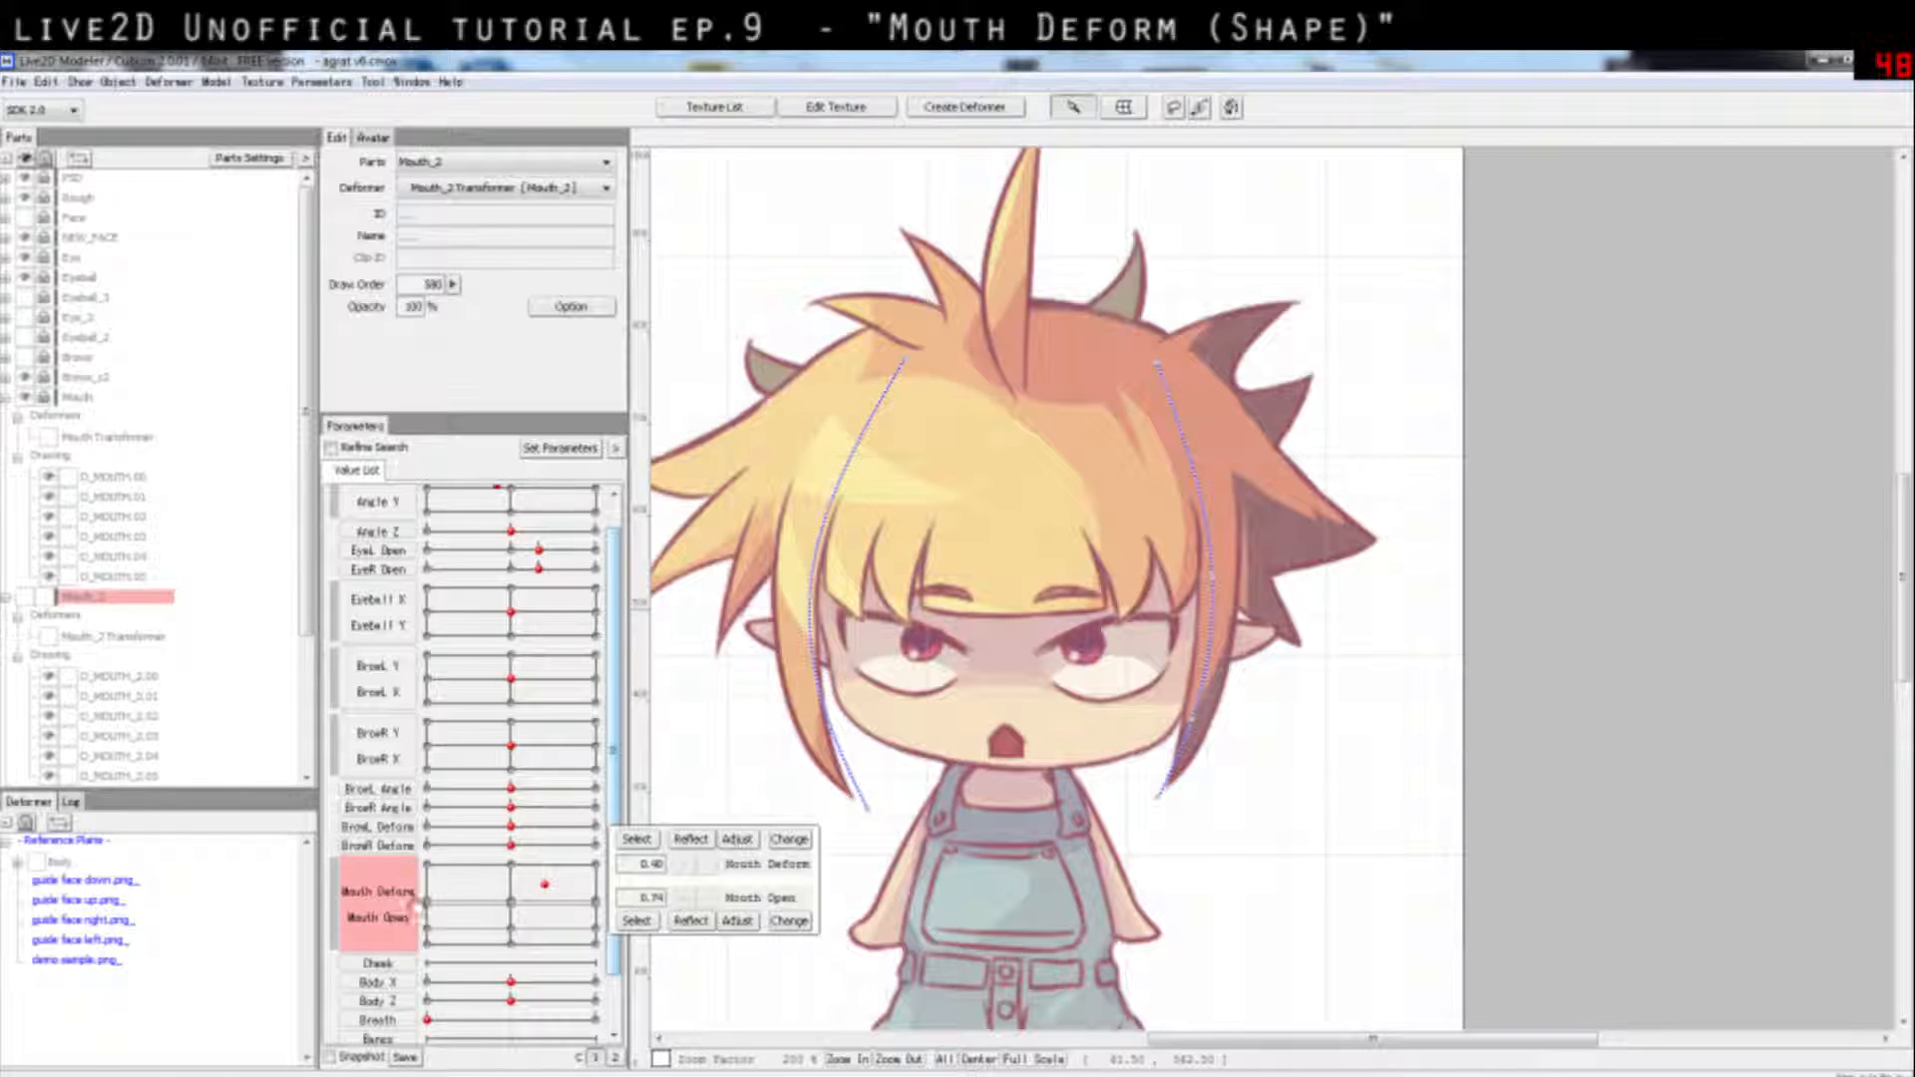
Step: Separate Mouth Deform from Mouth Open and combine the two parameters again
click(334, 875)
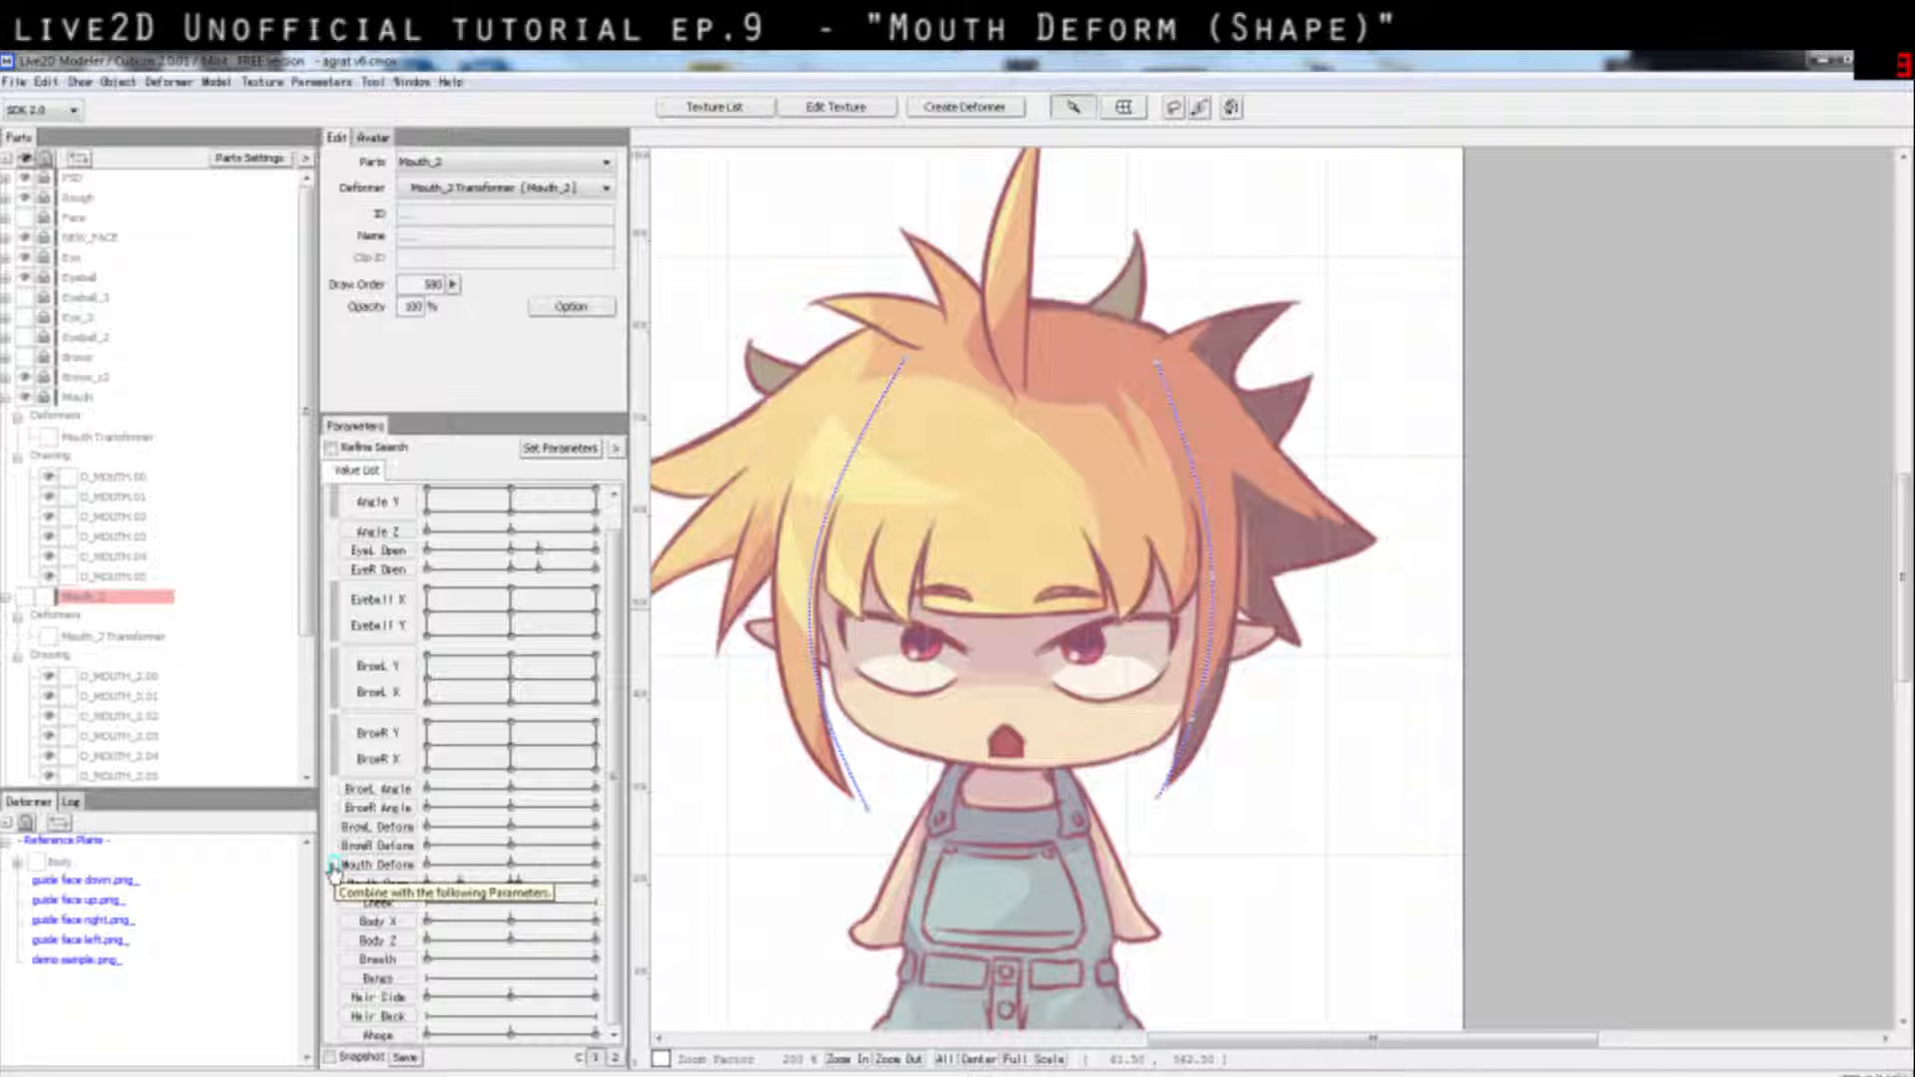
click(334, 869)
Step: Turn the head to Angle X 30 and Angle Y -30, with Mouth Deform at 0.59 and Mouth Open at 0.94
drag(467, 905, 590, 888)
drag(577, 511, 596, 512)
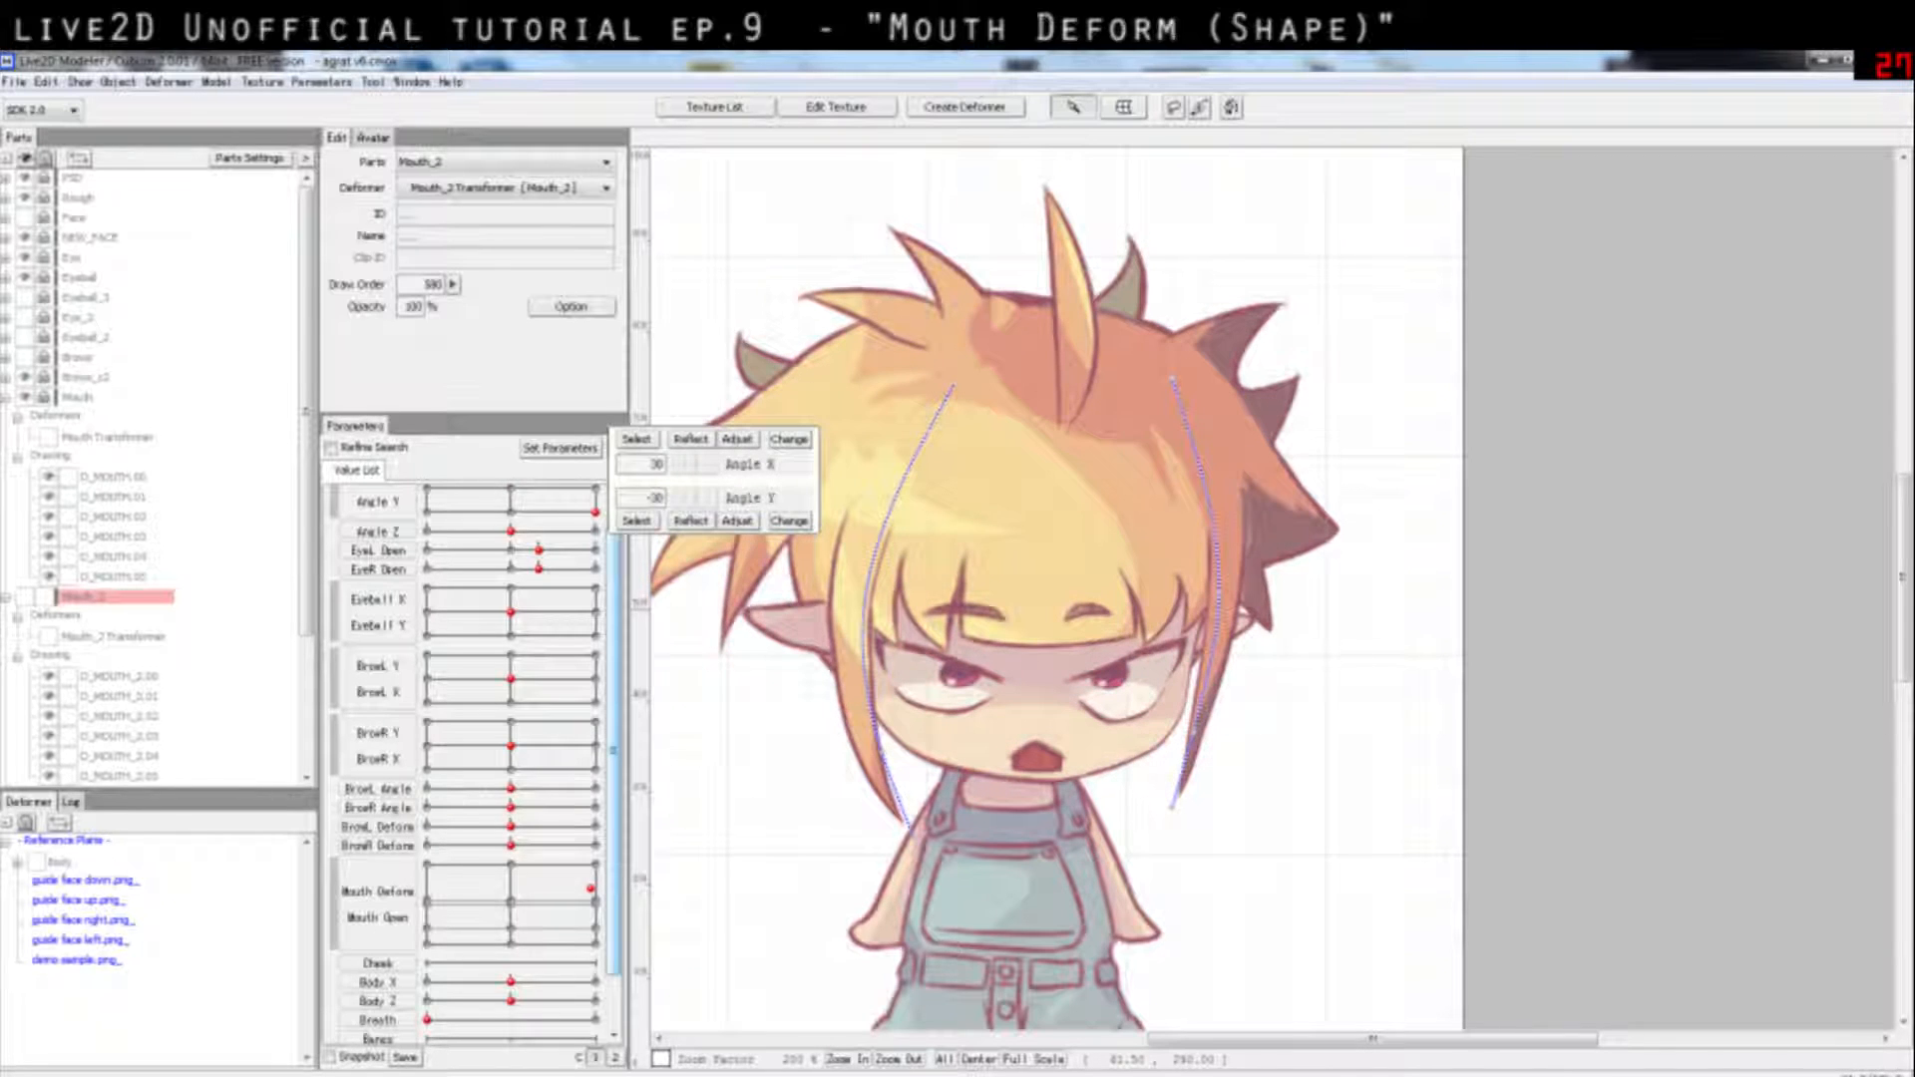
drag(575, 914, 560, 868)
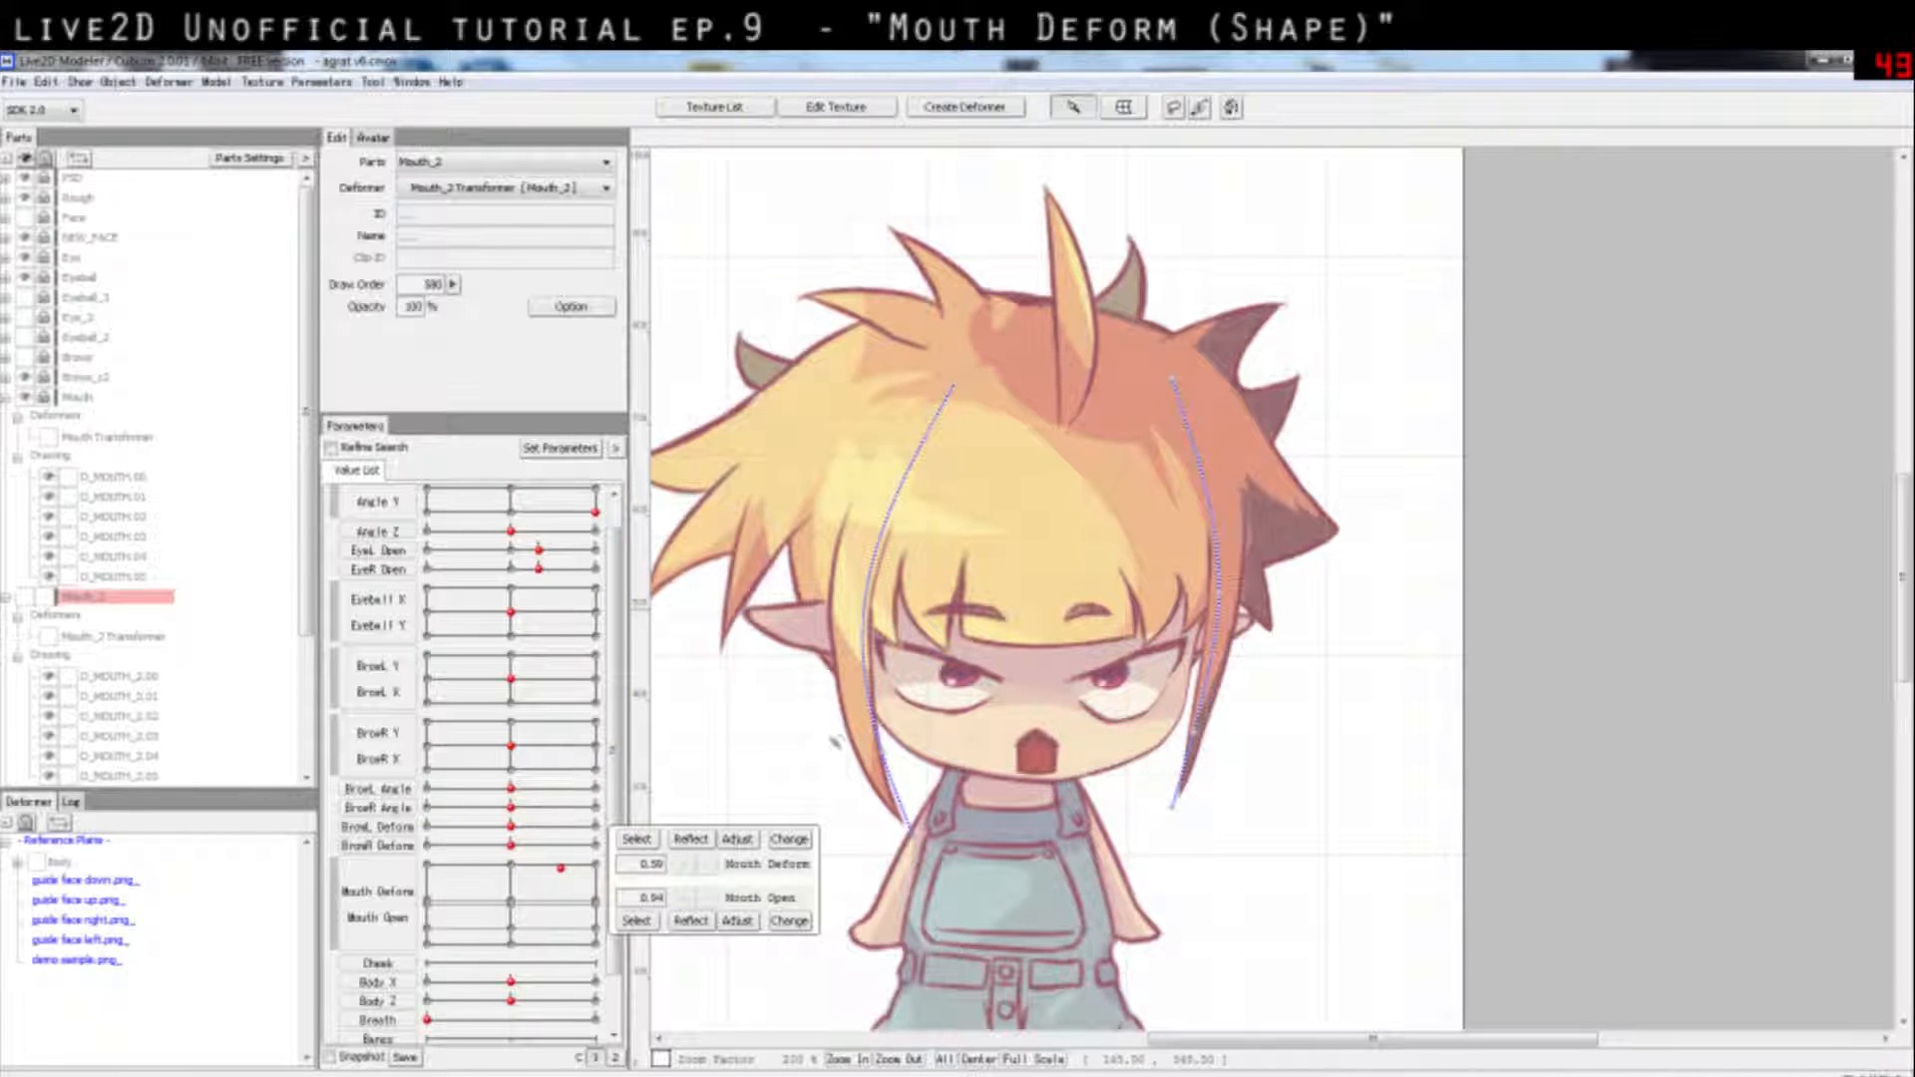
Step: Lock the Mouth_2 part, unlock the Mouth part, and select the Mouth Transformer
click(1057, 764)
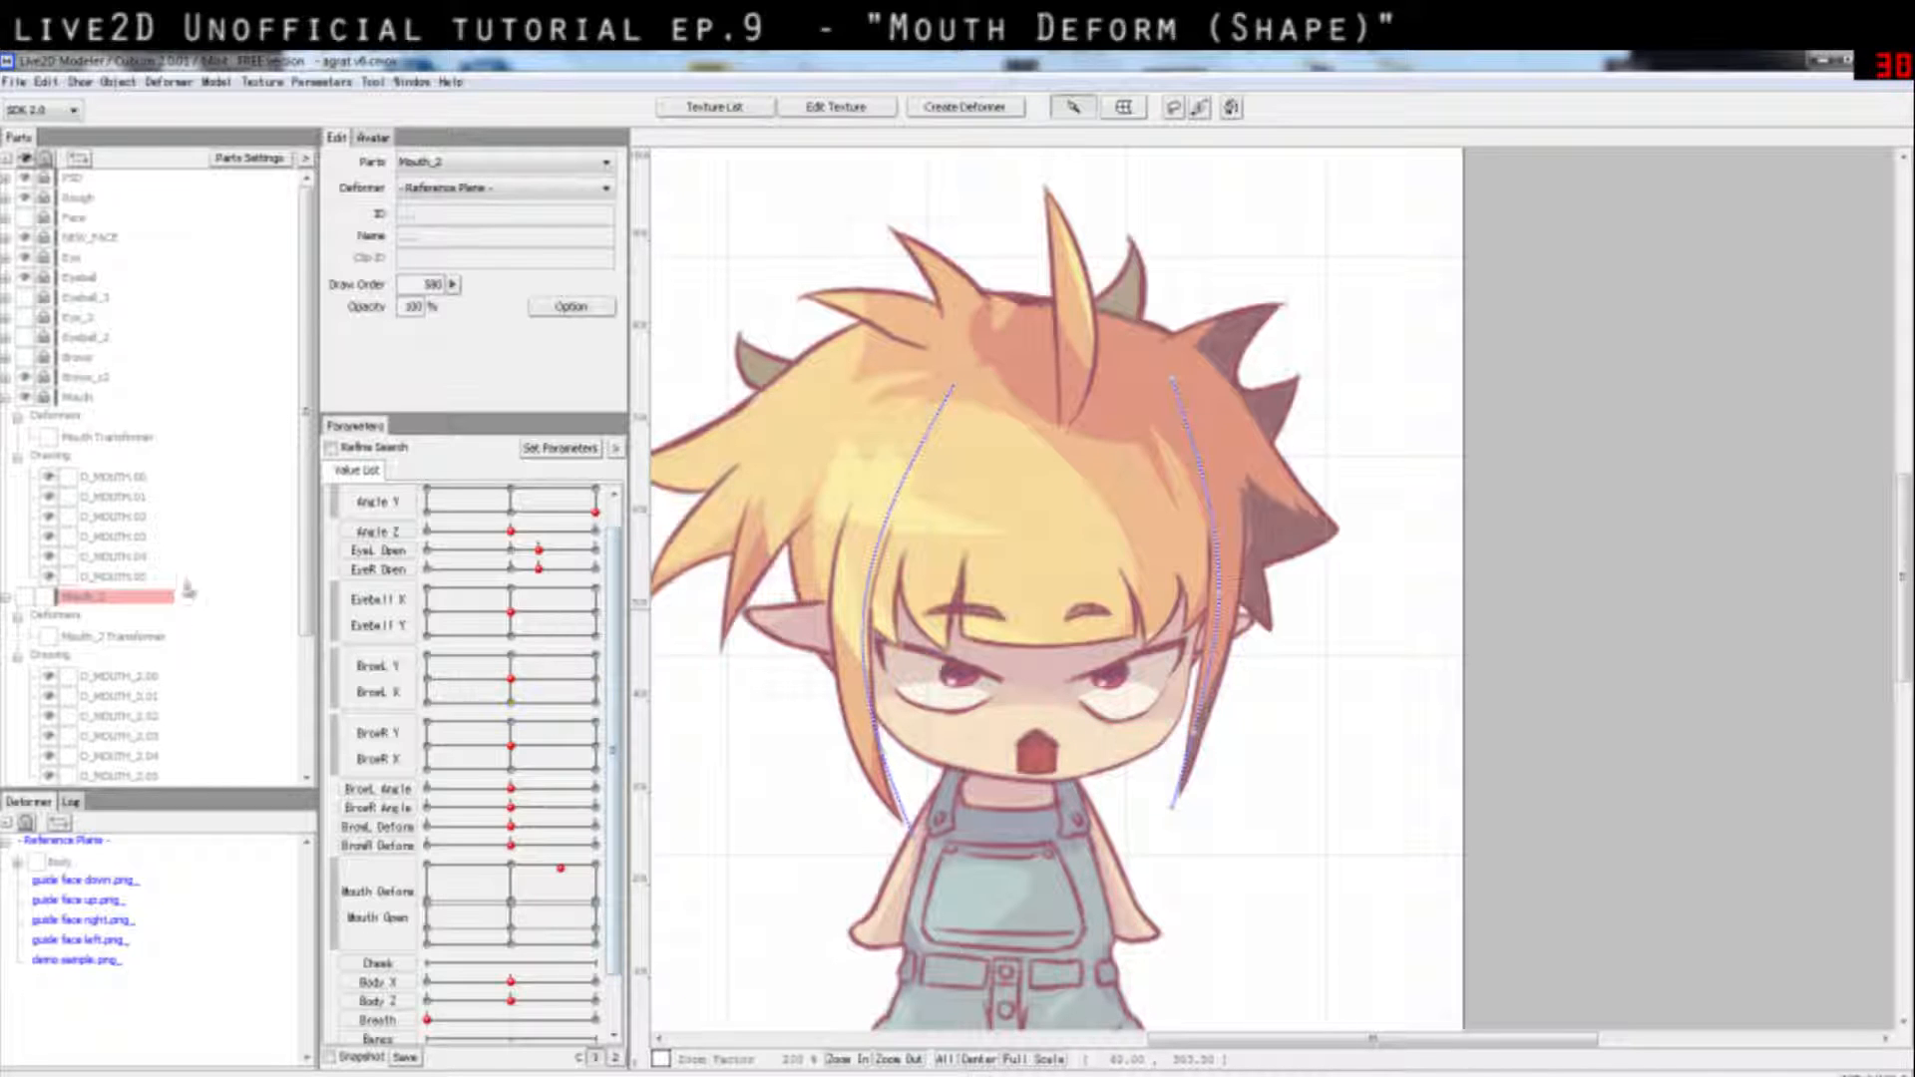
click(113, 438)
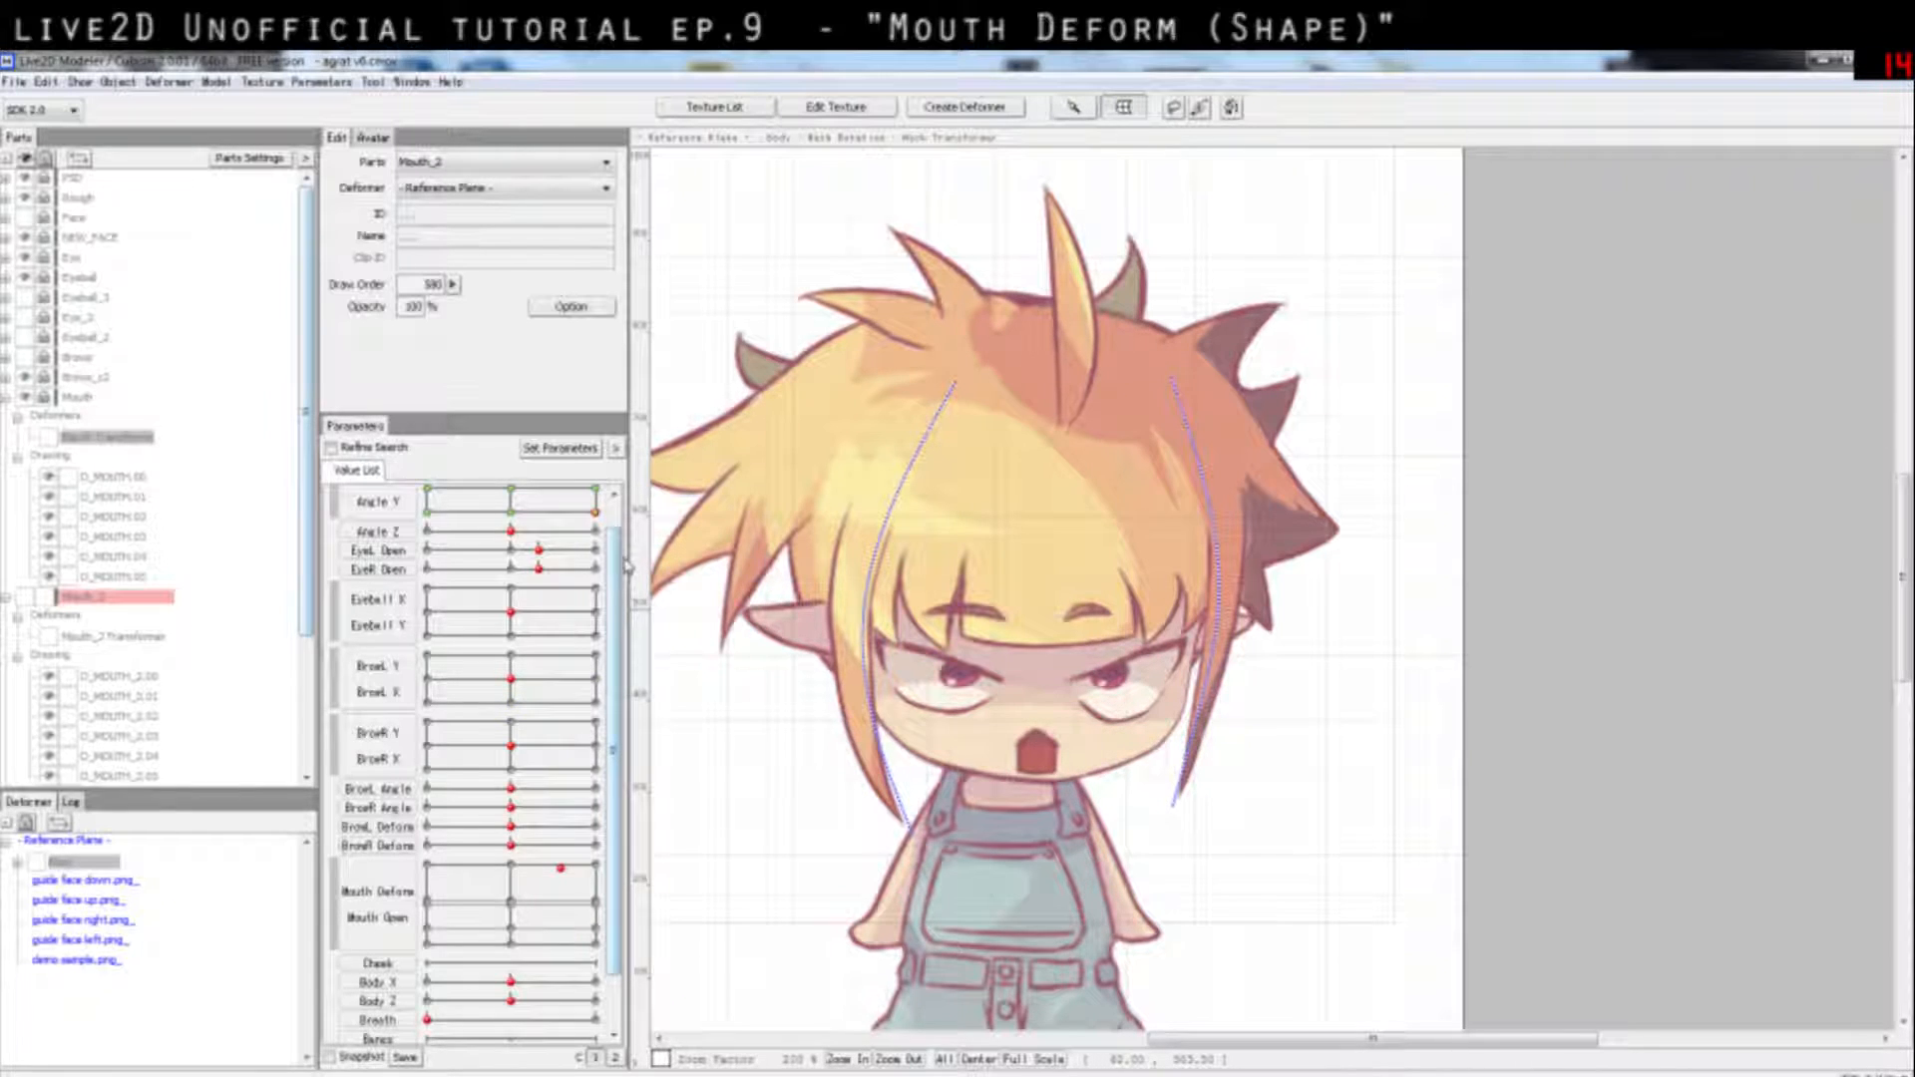
click(1041, 763)
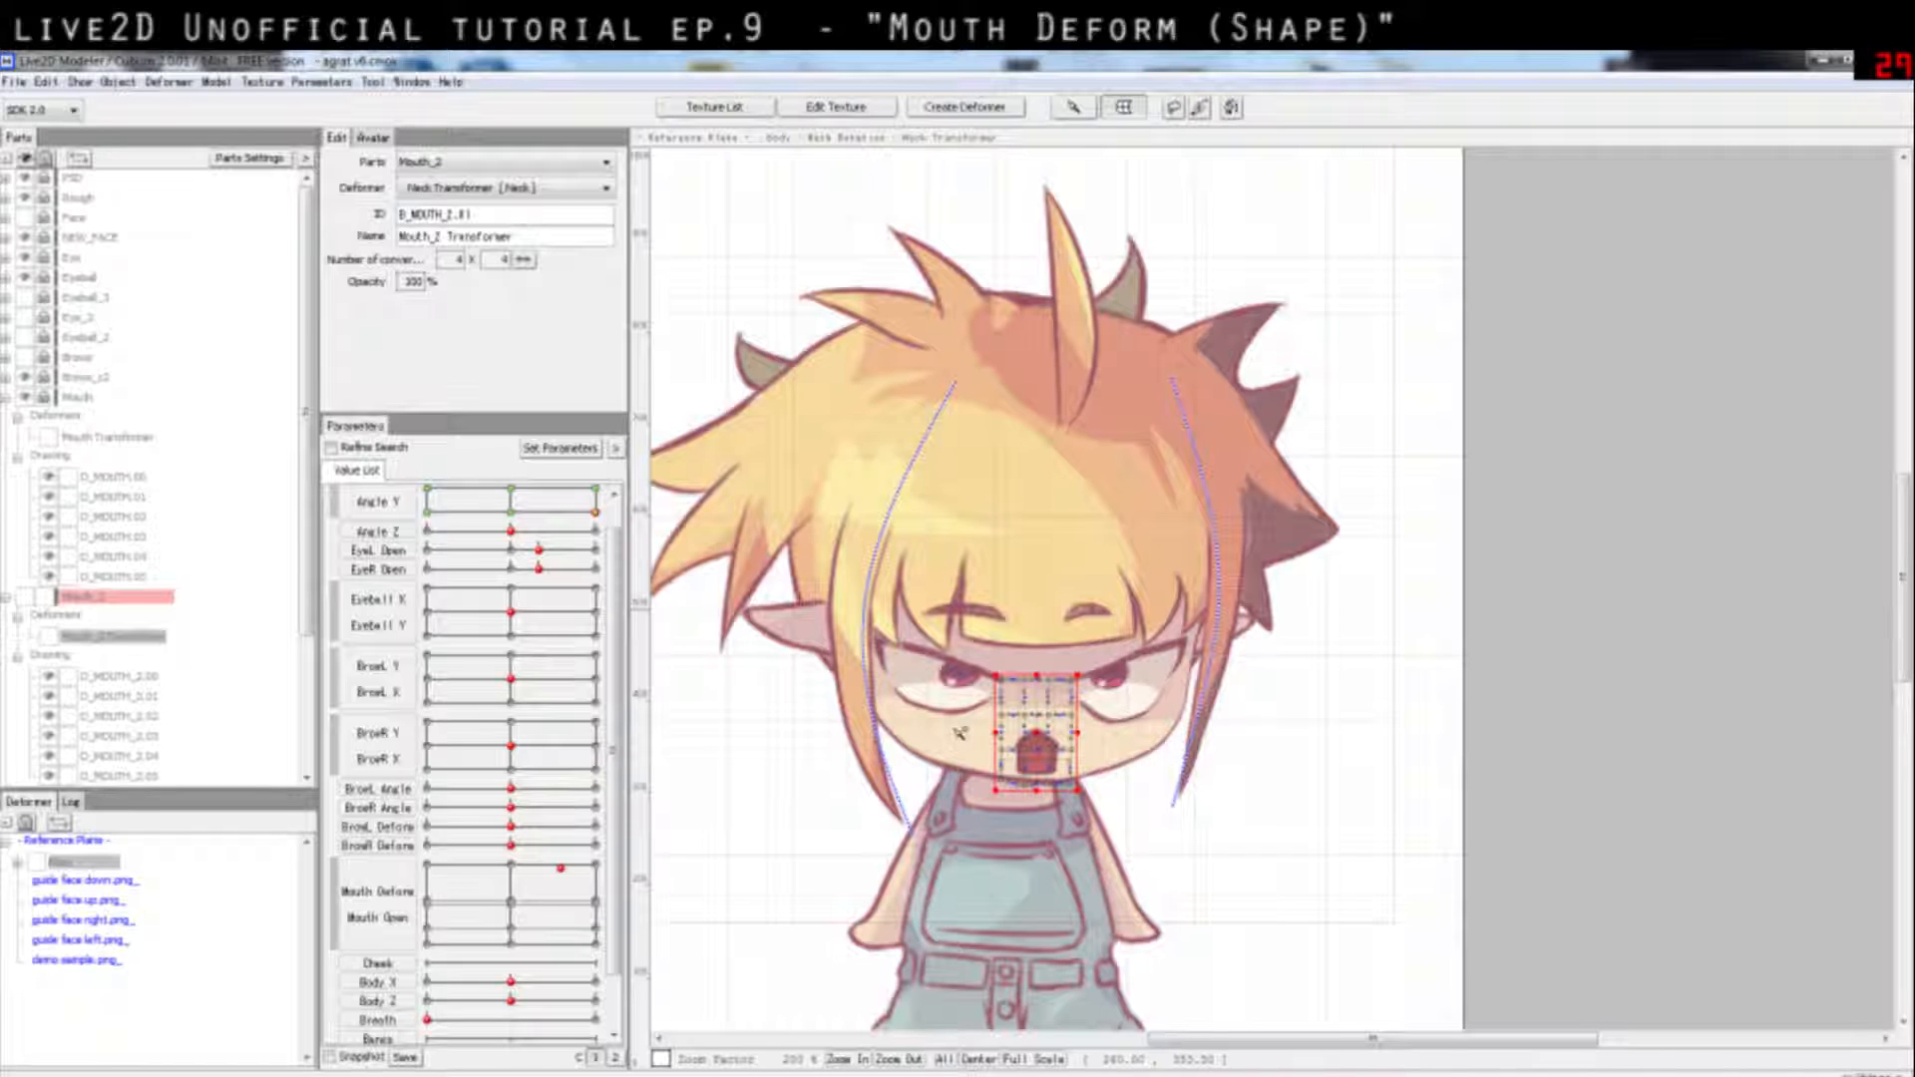
scroll(1063, 778, up, 2)
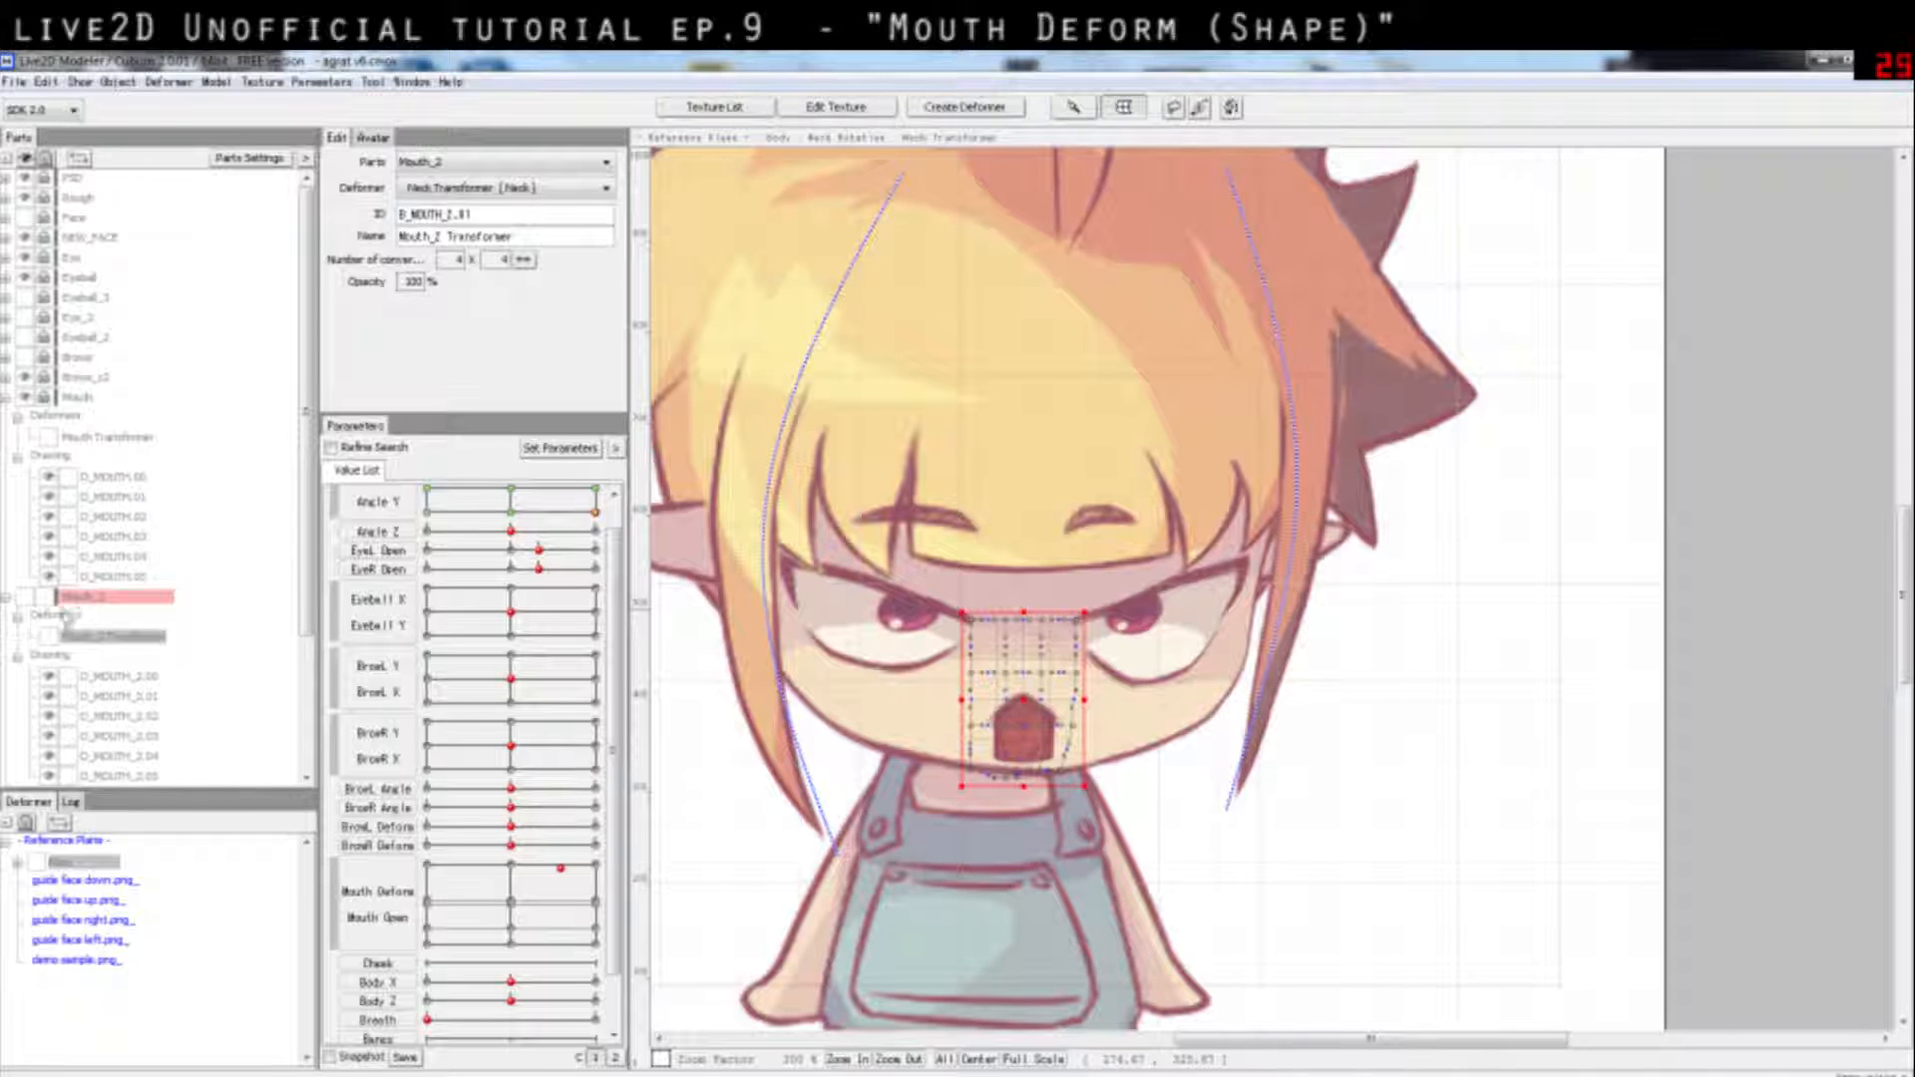
click(80, 437)
click(43, 595)
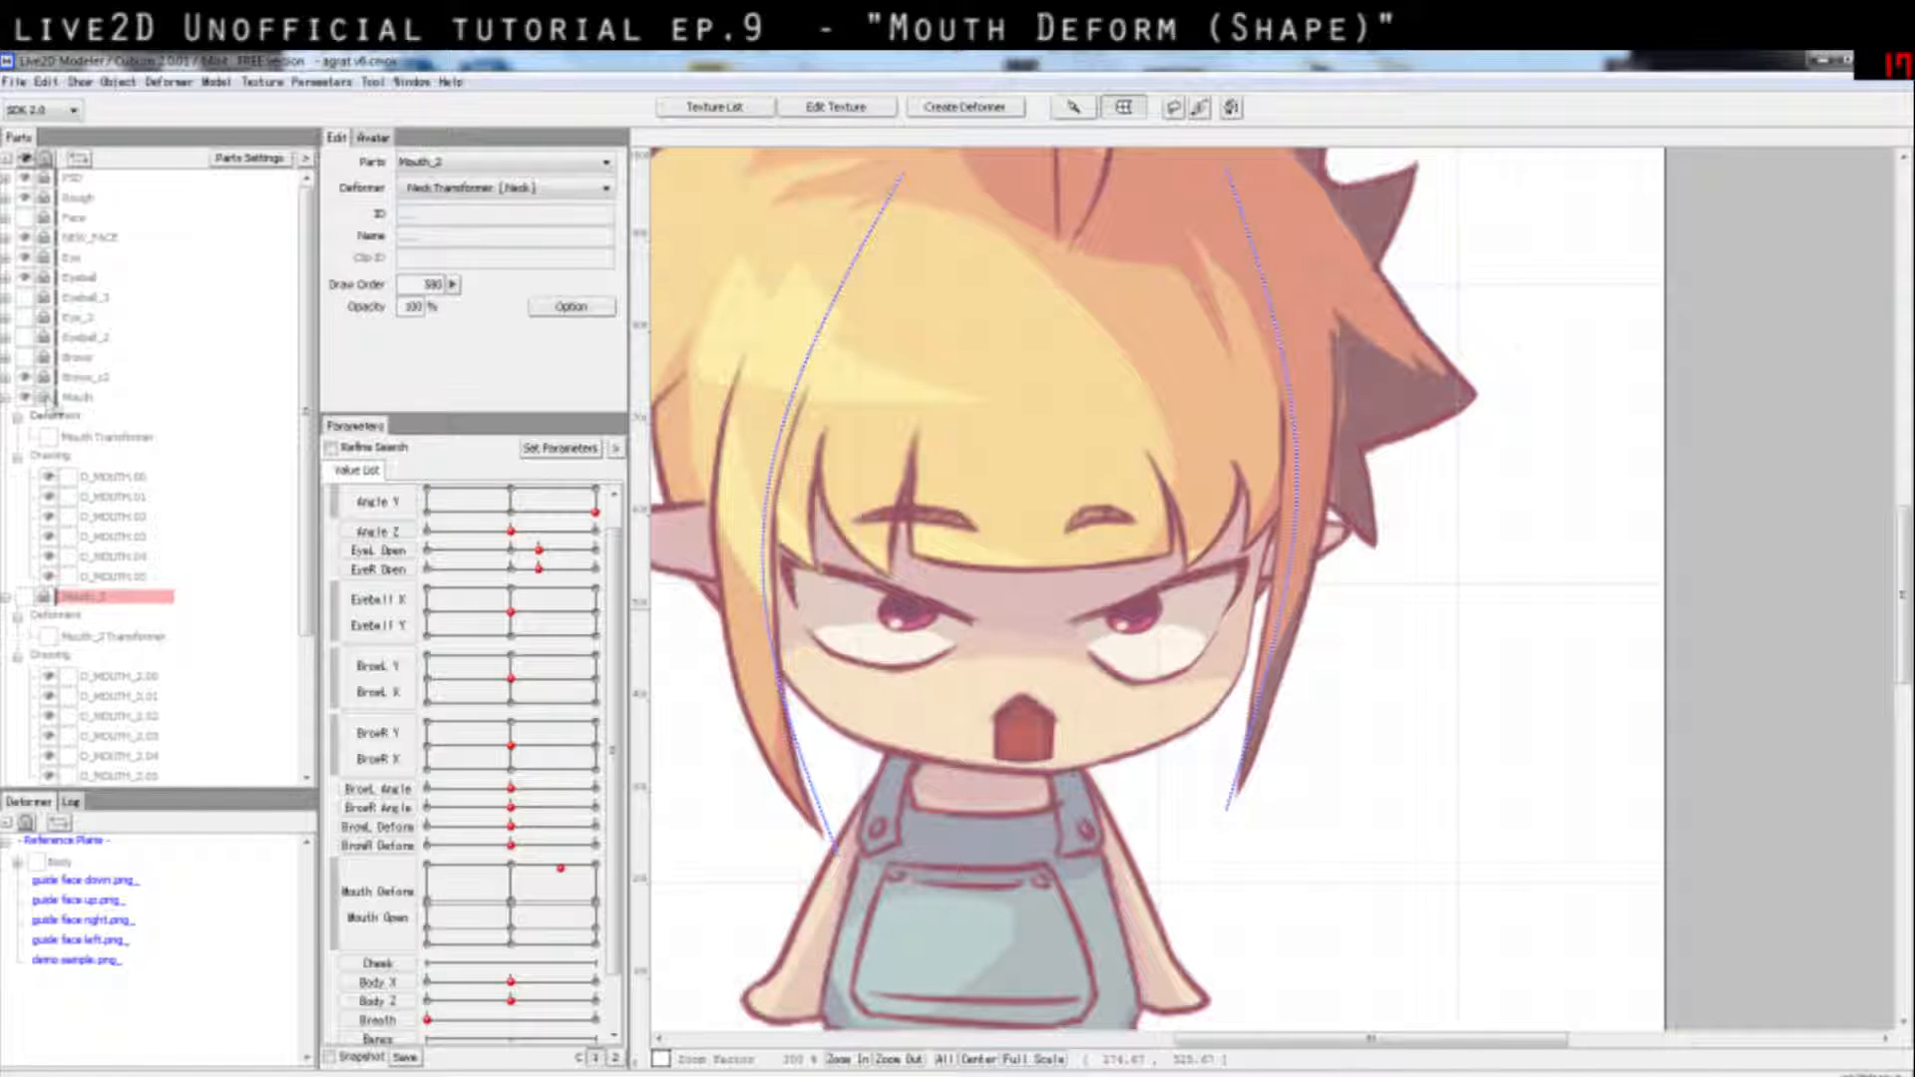
click(44, 398)
click(130, 440)
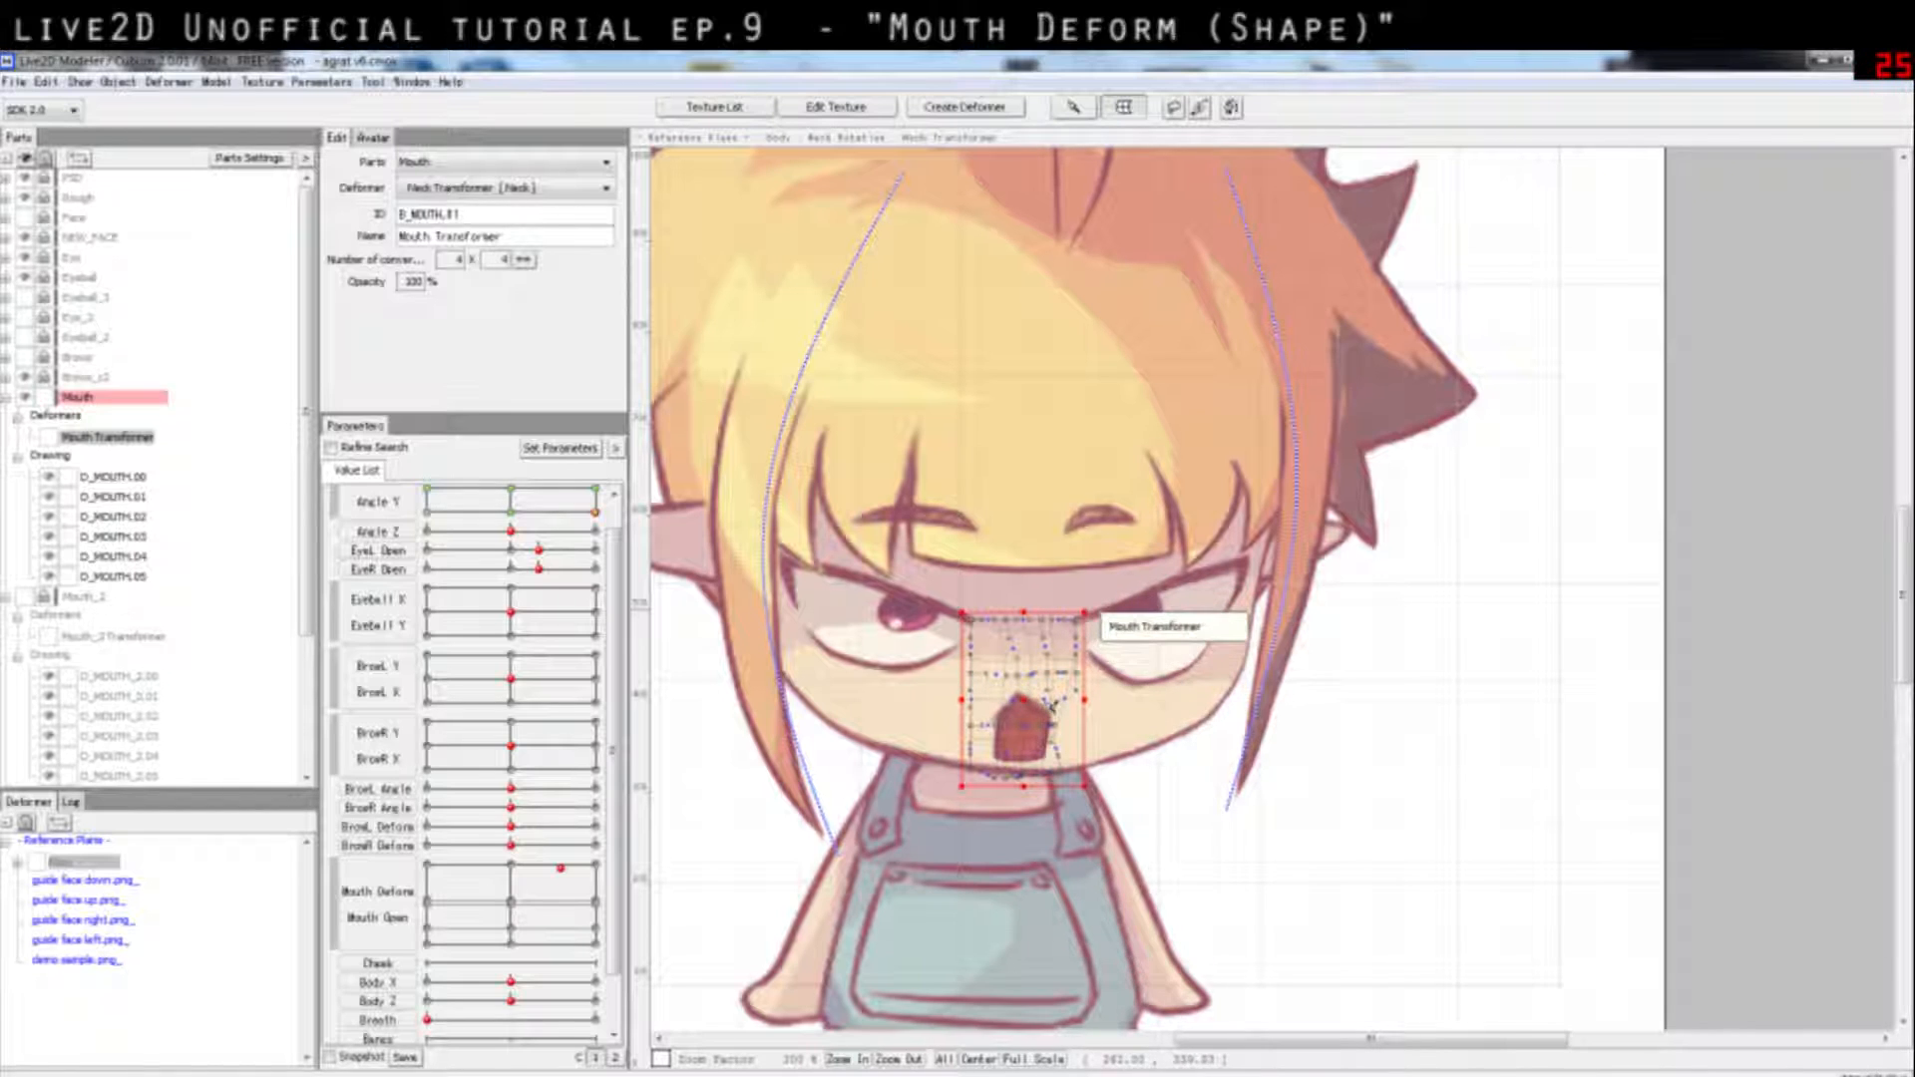
Step: Try bending the Mouth Transformer's lattice around the mouth to fit the head turned to Angle X 30, Angle Y -30
drag(1022, 700, 1030, 677)
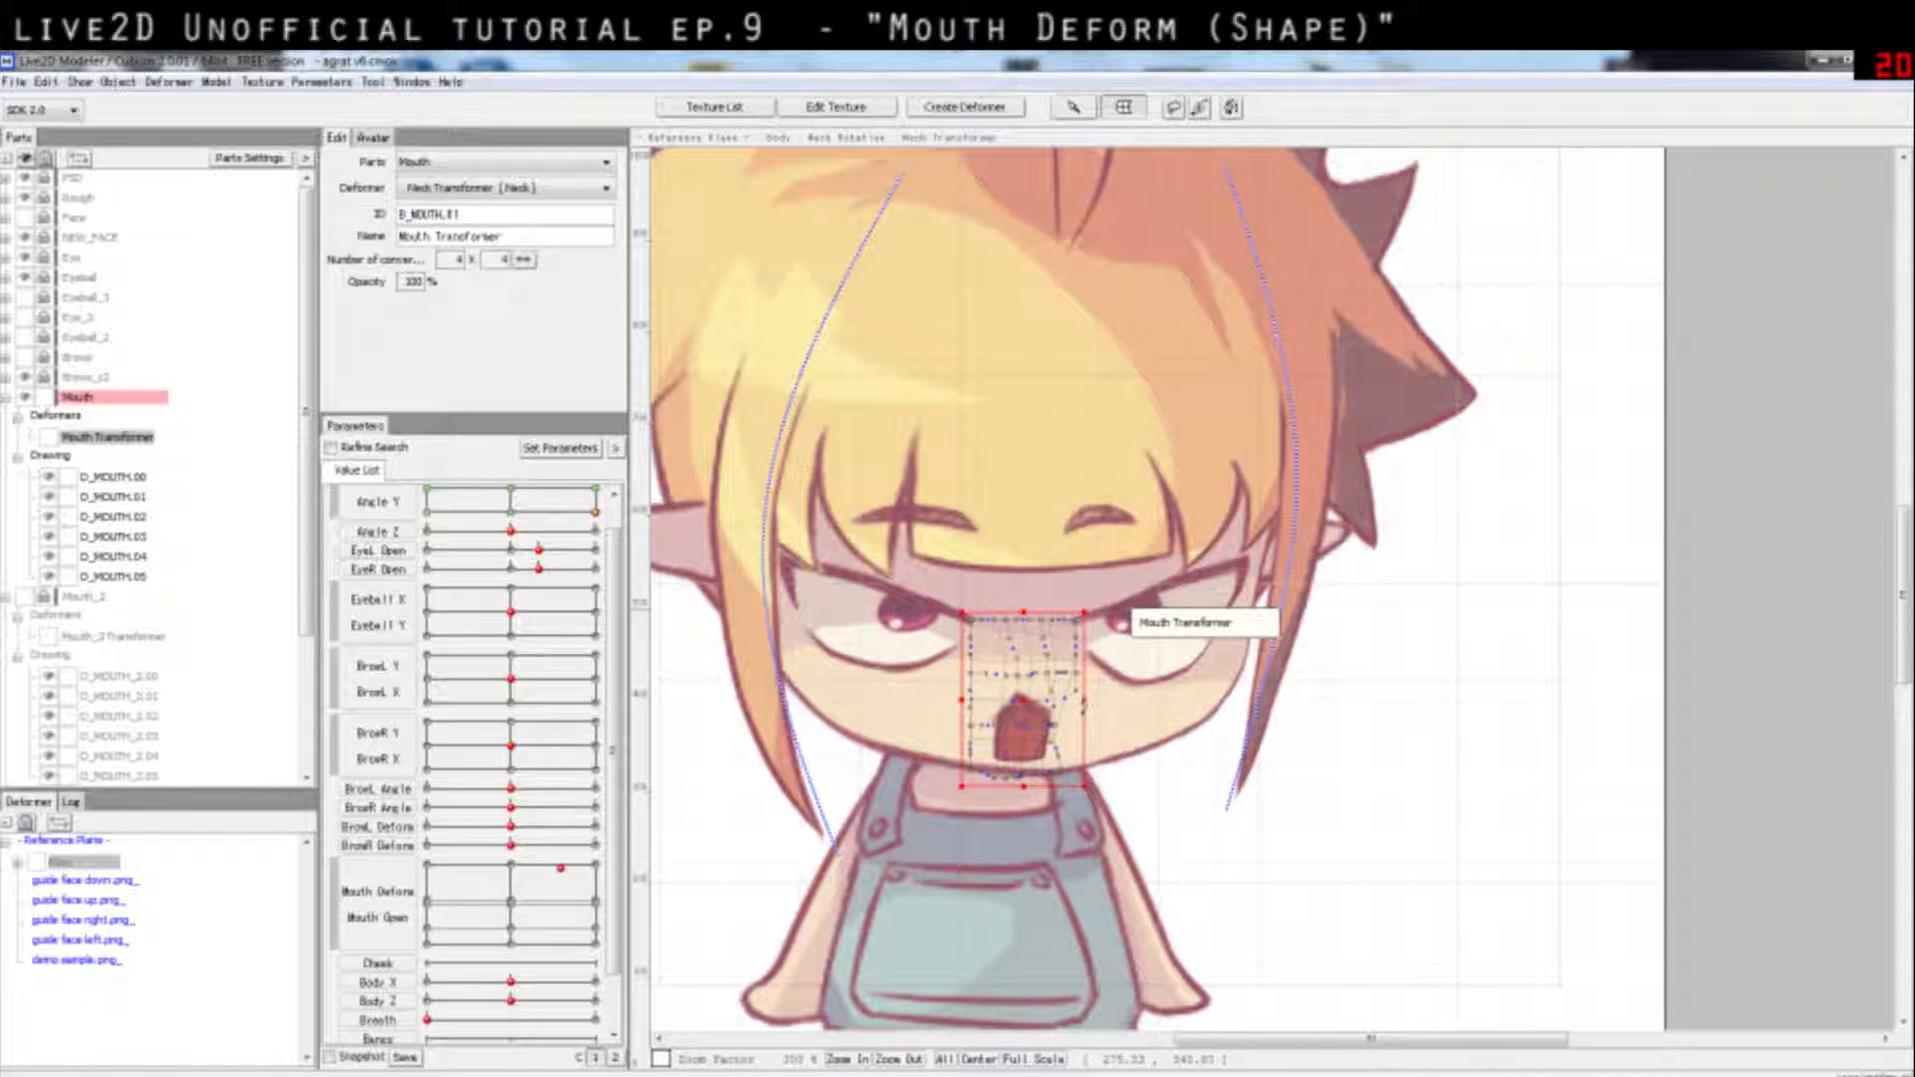
click(1060, 728)
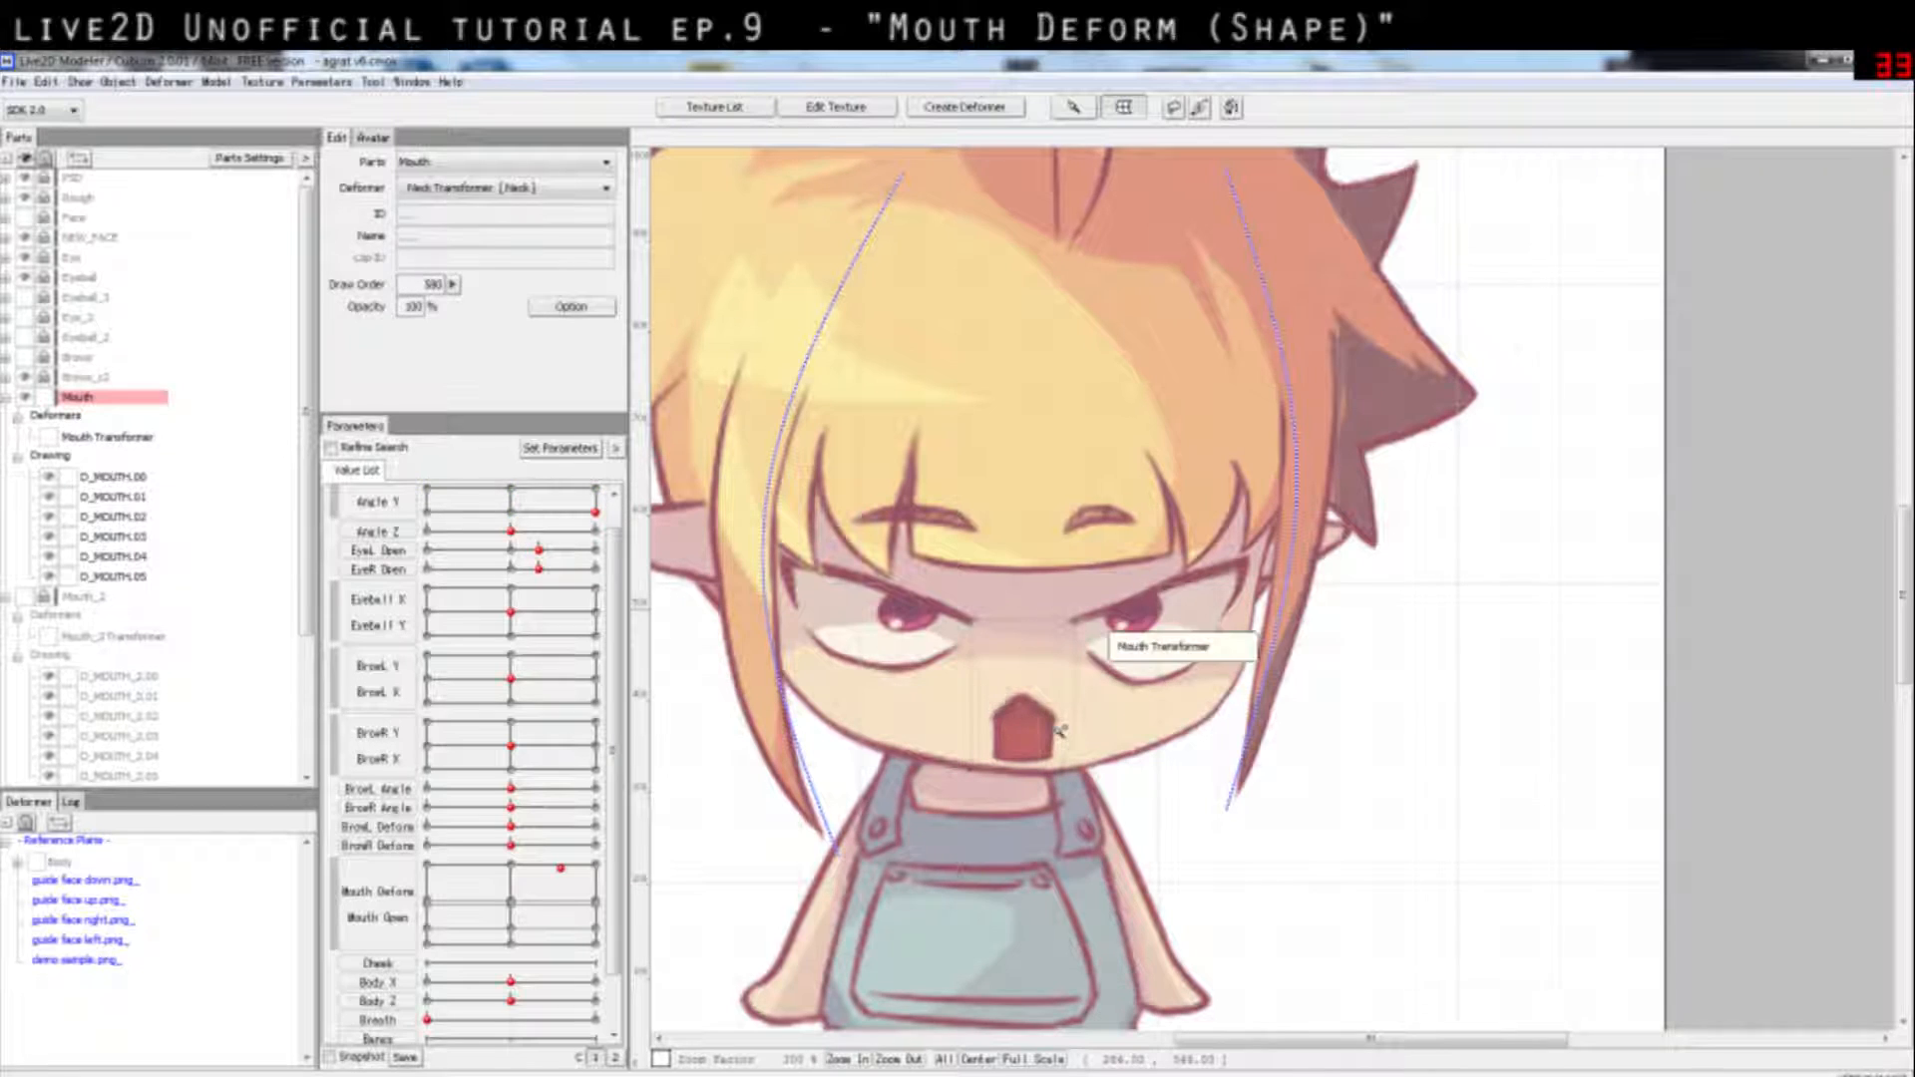
click(1060, 731)
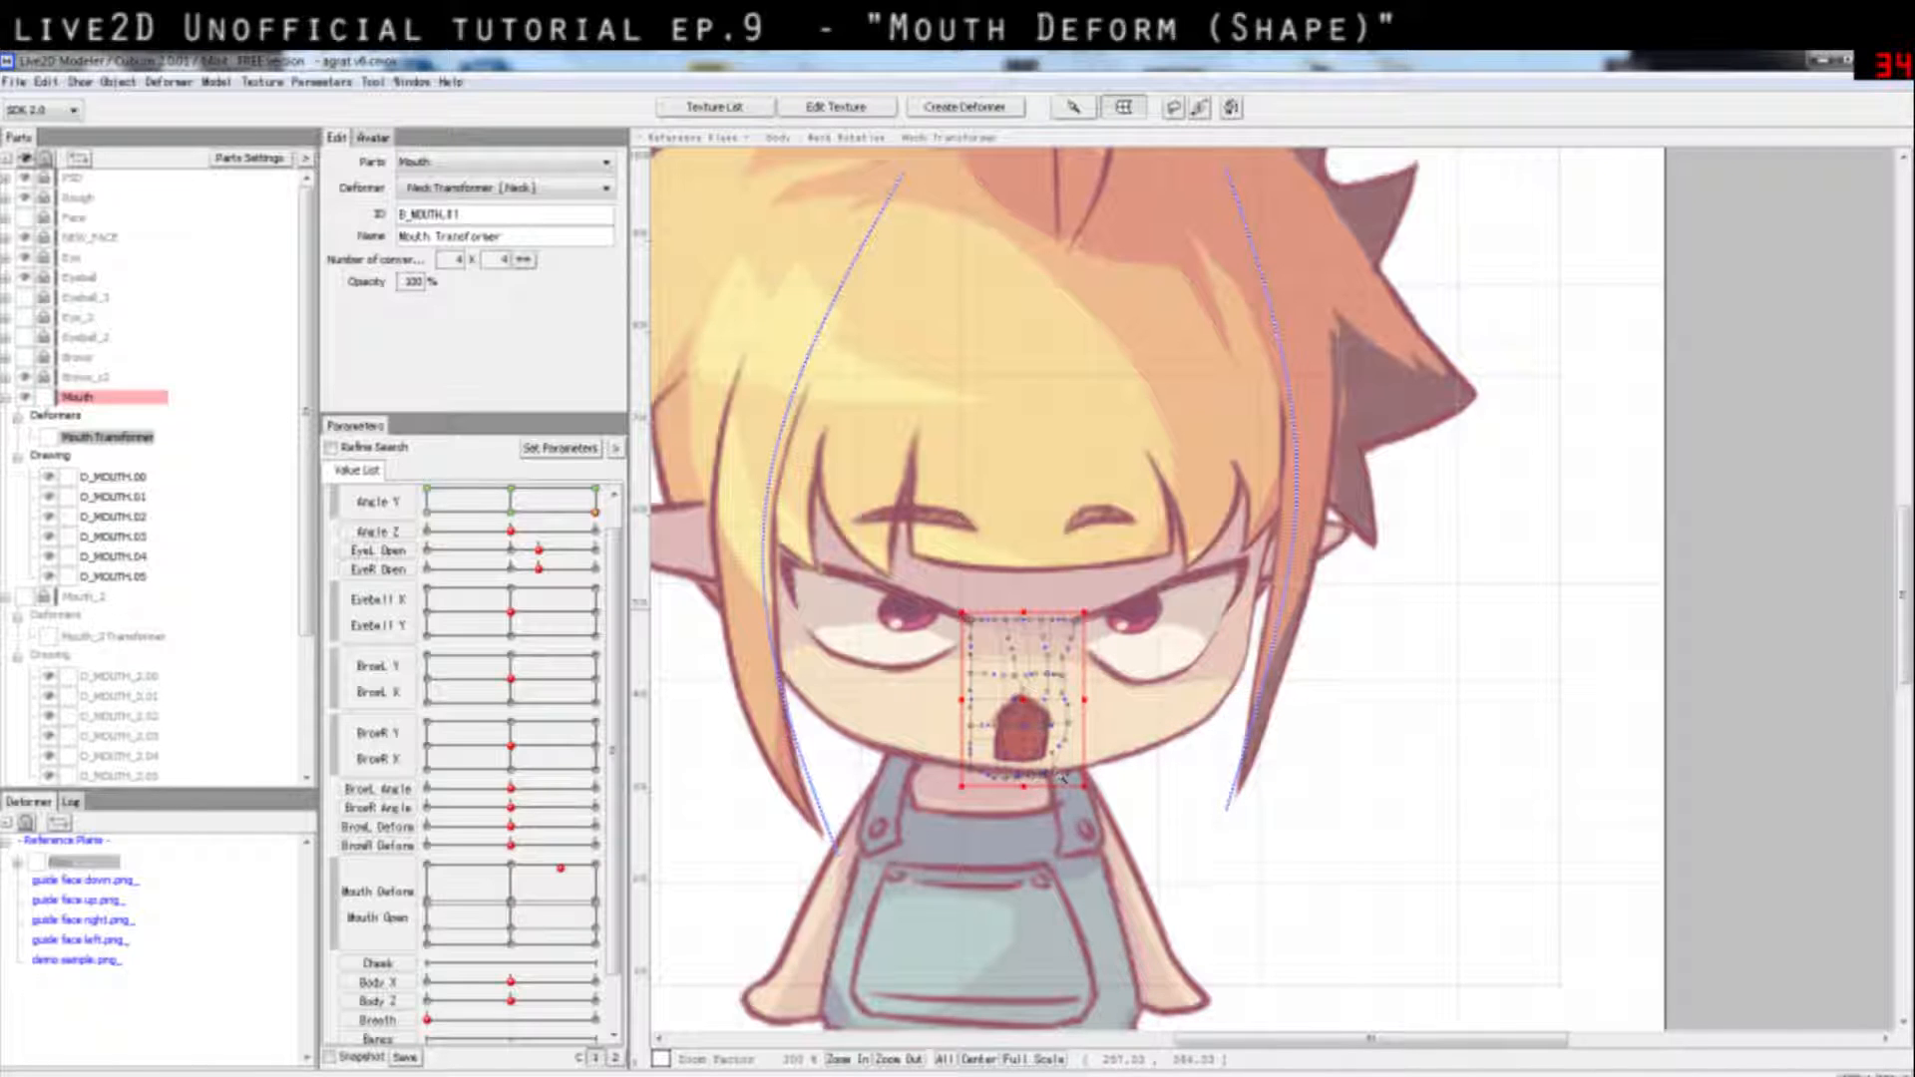
click(1192, 790)
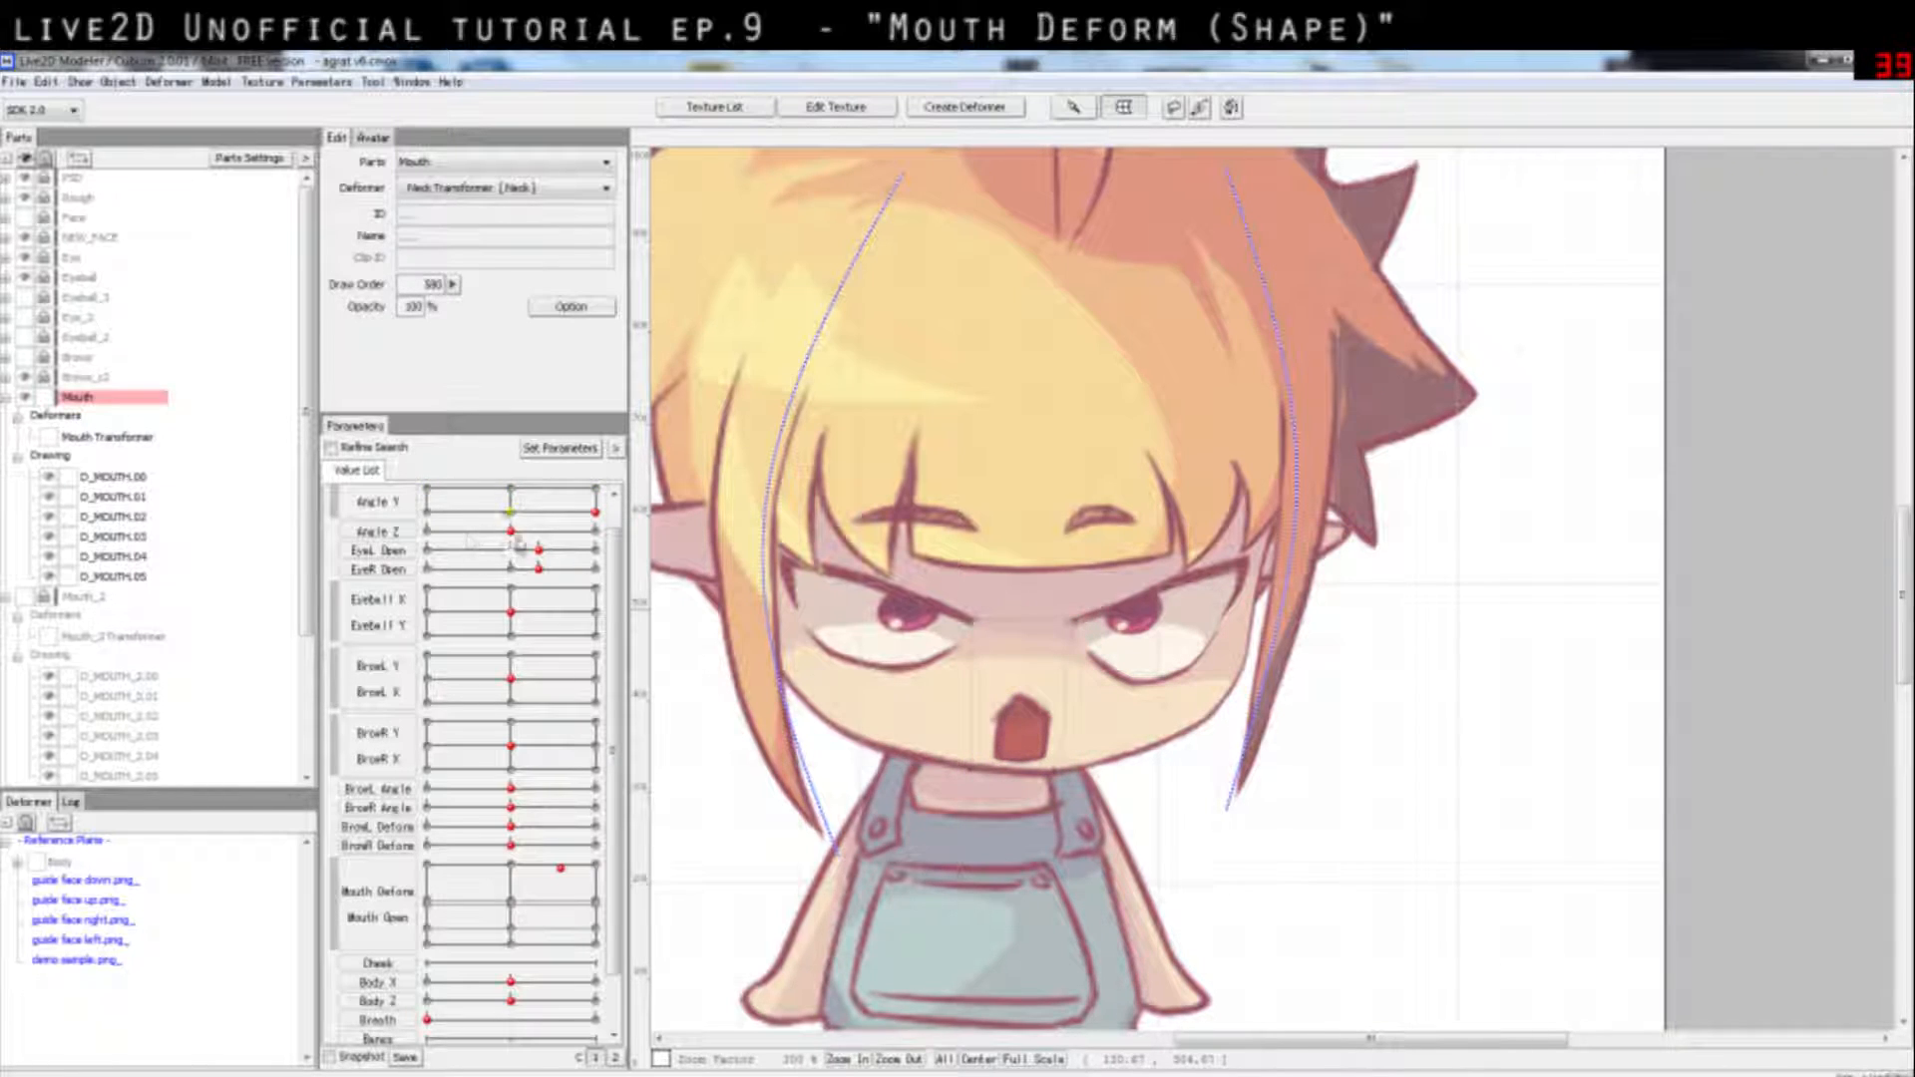
Step: Preview the bent mouth at Mouth Deform 1.00 and Mouth Open 0.86, and return Angle X and Angle Y to 0
drag(592, 700, 599, 683)
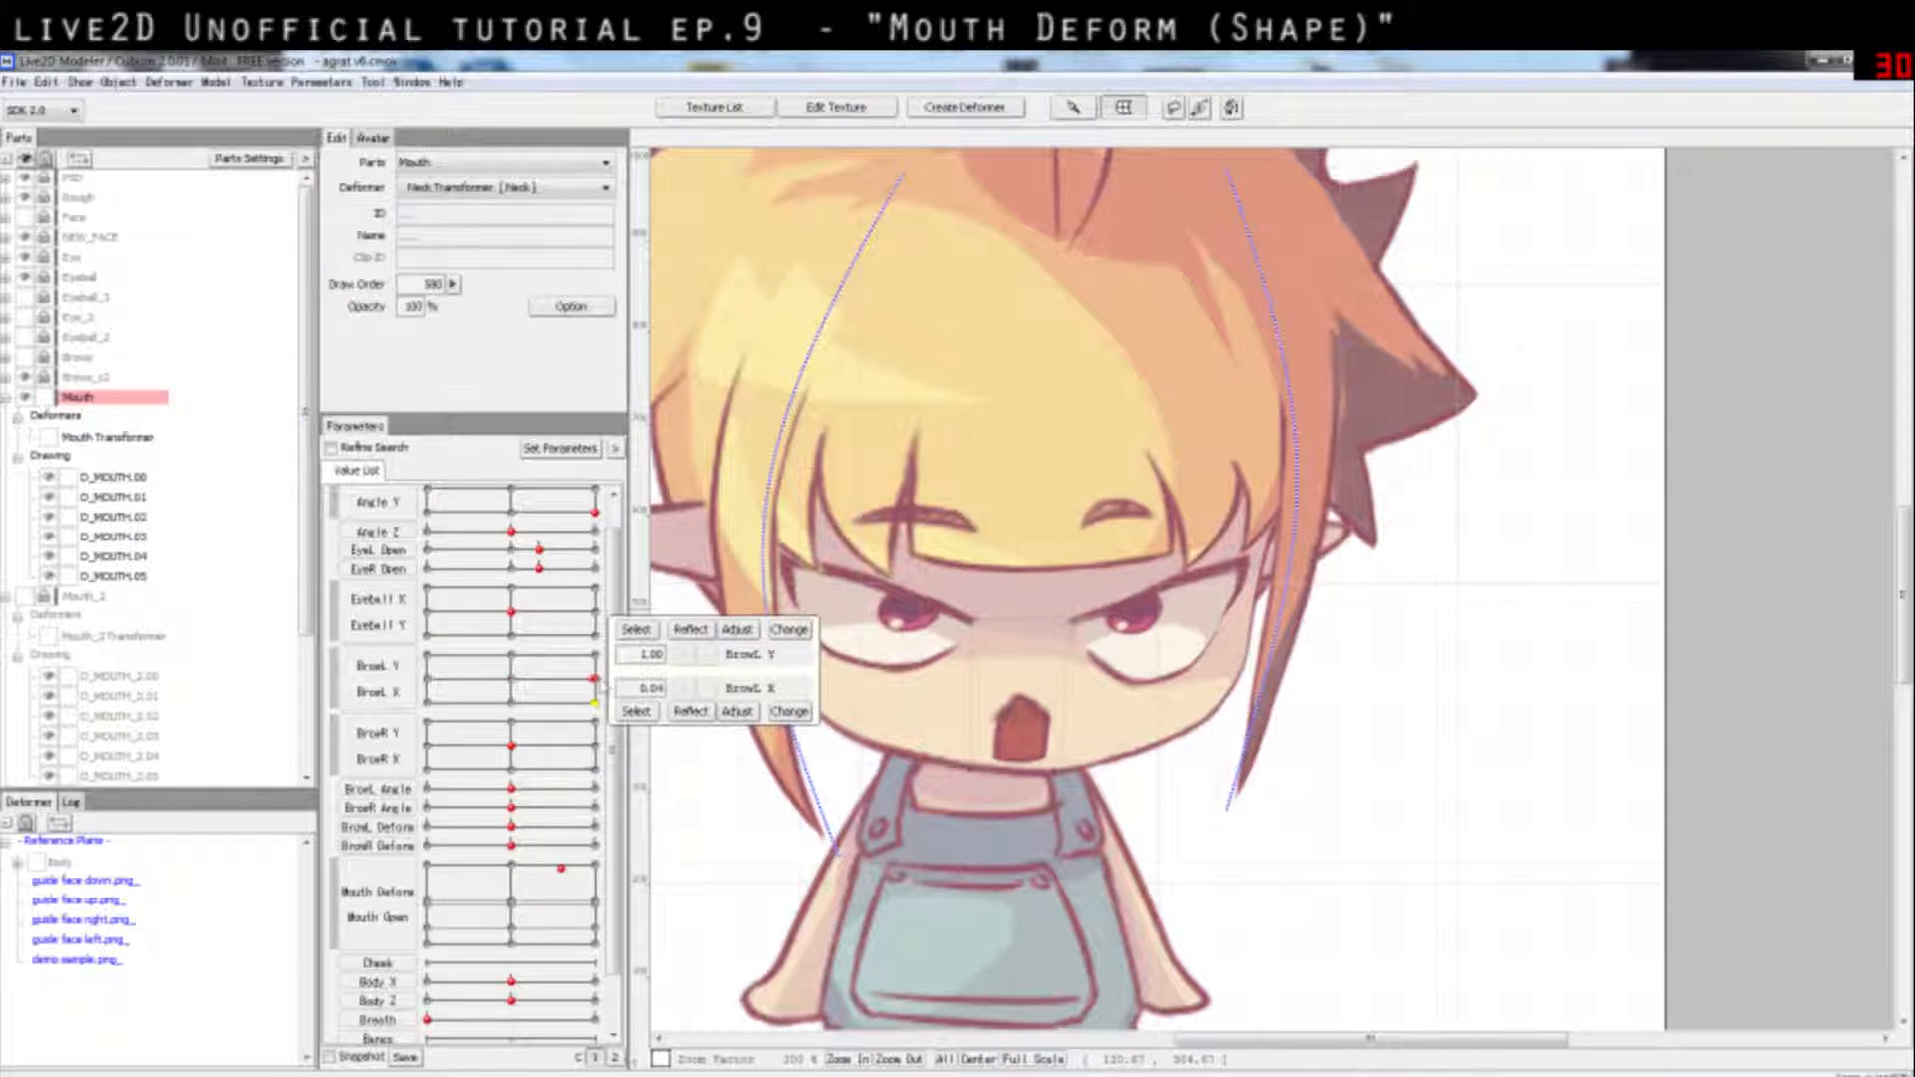
mouse_move(525, 905)
mouse_down()
mouse_move(437, 906)
mouse_move(593, 922)
mouse_move(419, 928)
mouse_move(598, 923)
mouse_move(595, 878)
mouse_up()
scroll(566, 539, up, 2)
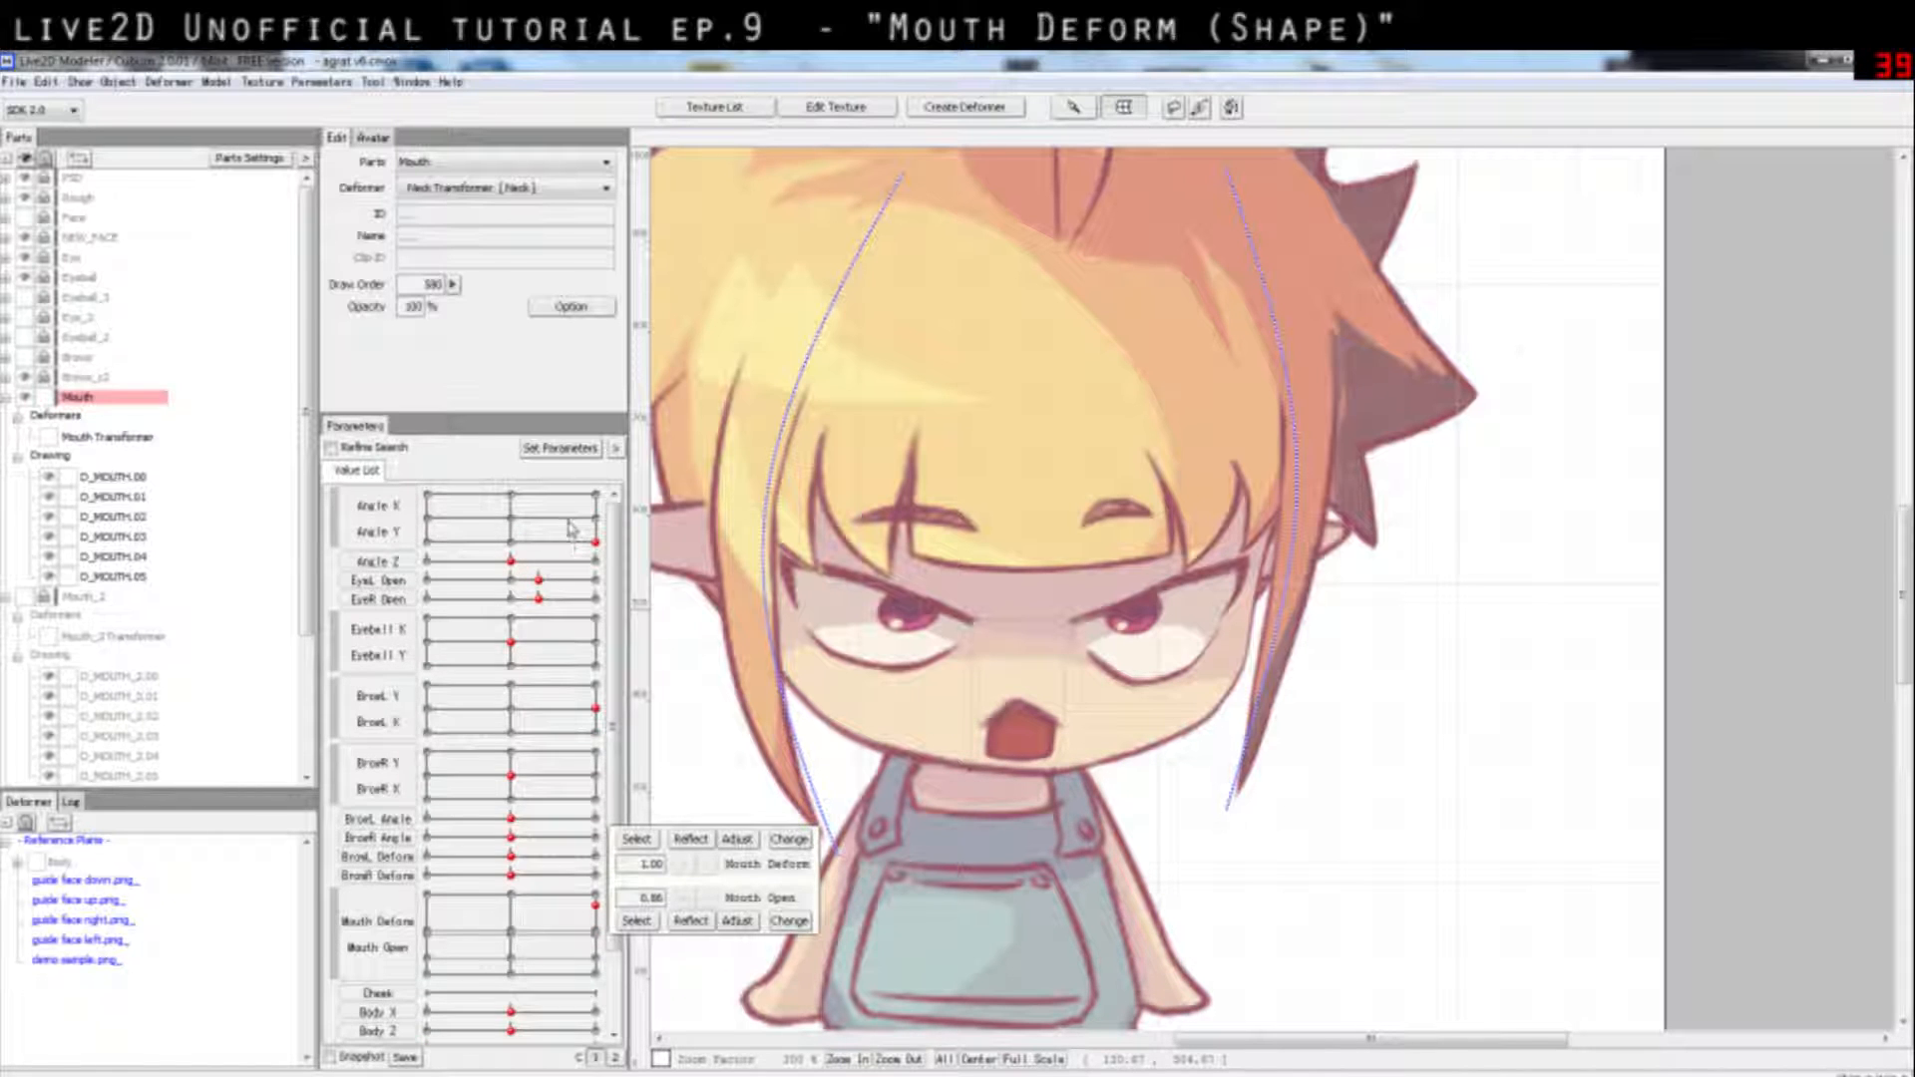
mouse_move(571, 523)
mouse_down()
mouse_move(583, 506)
mouse_move(501, 542)
mouse_move(587, 509)
mouse_move(428, 504)
mouse_up()
click(385, 502)
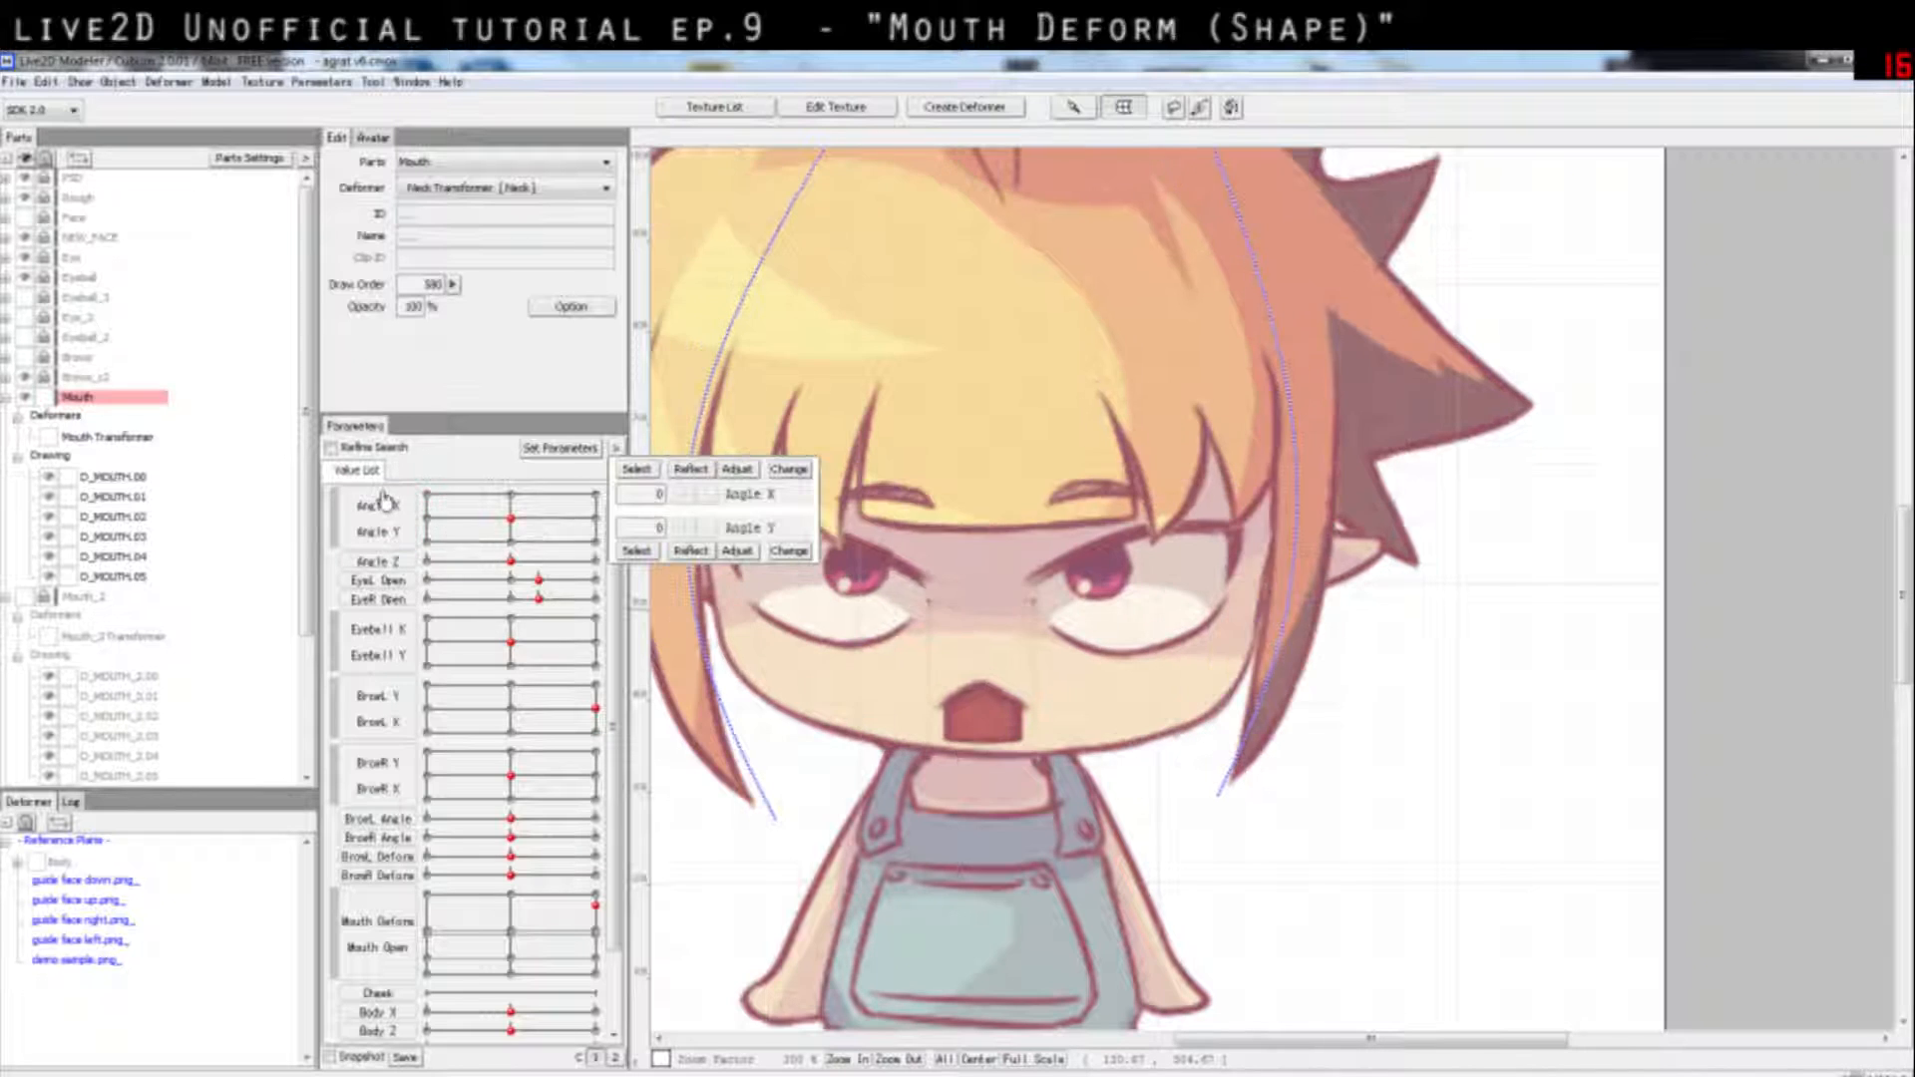
Step: Check the Mouth Transformer with the head turned sideways and down again, and undo the changes to its lattice
click(106, 439)
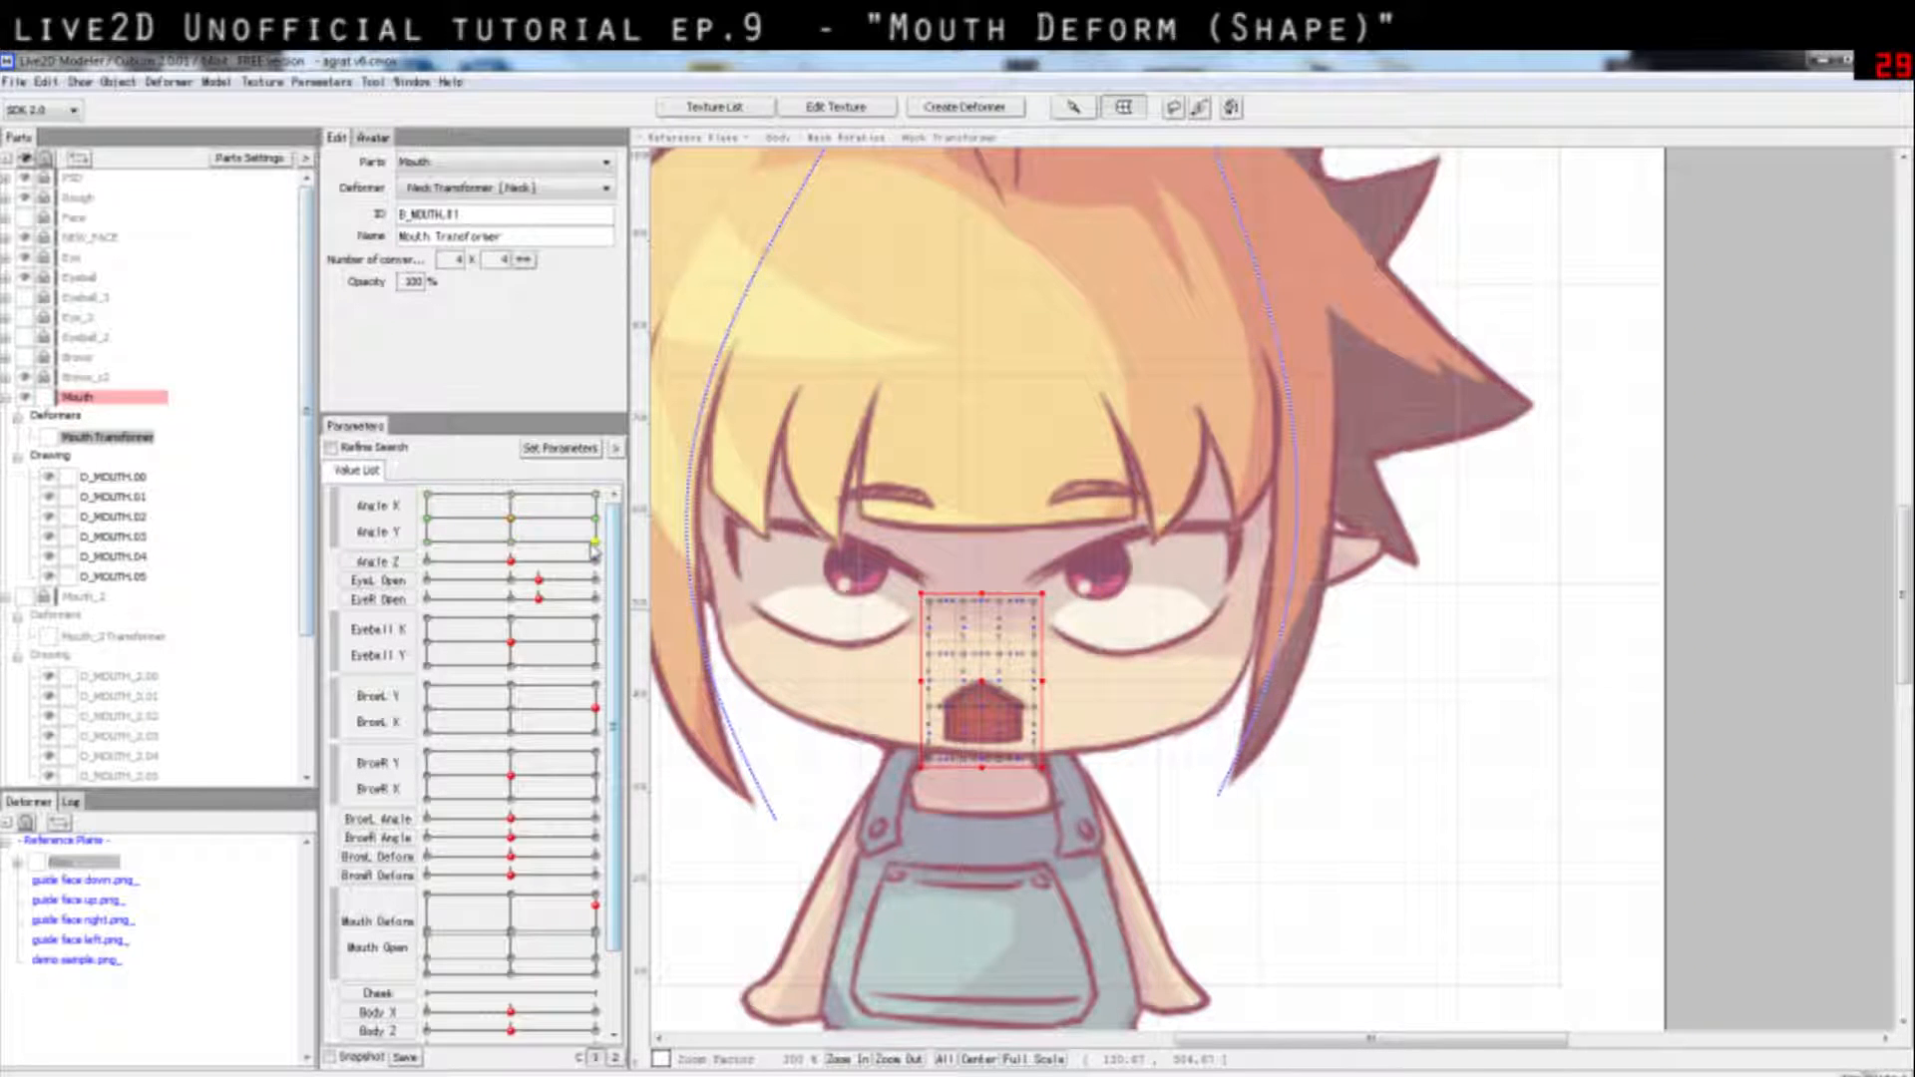
click(595, 547)
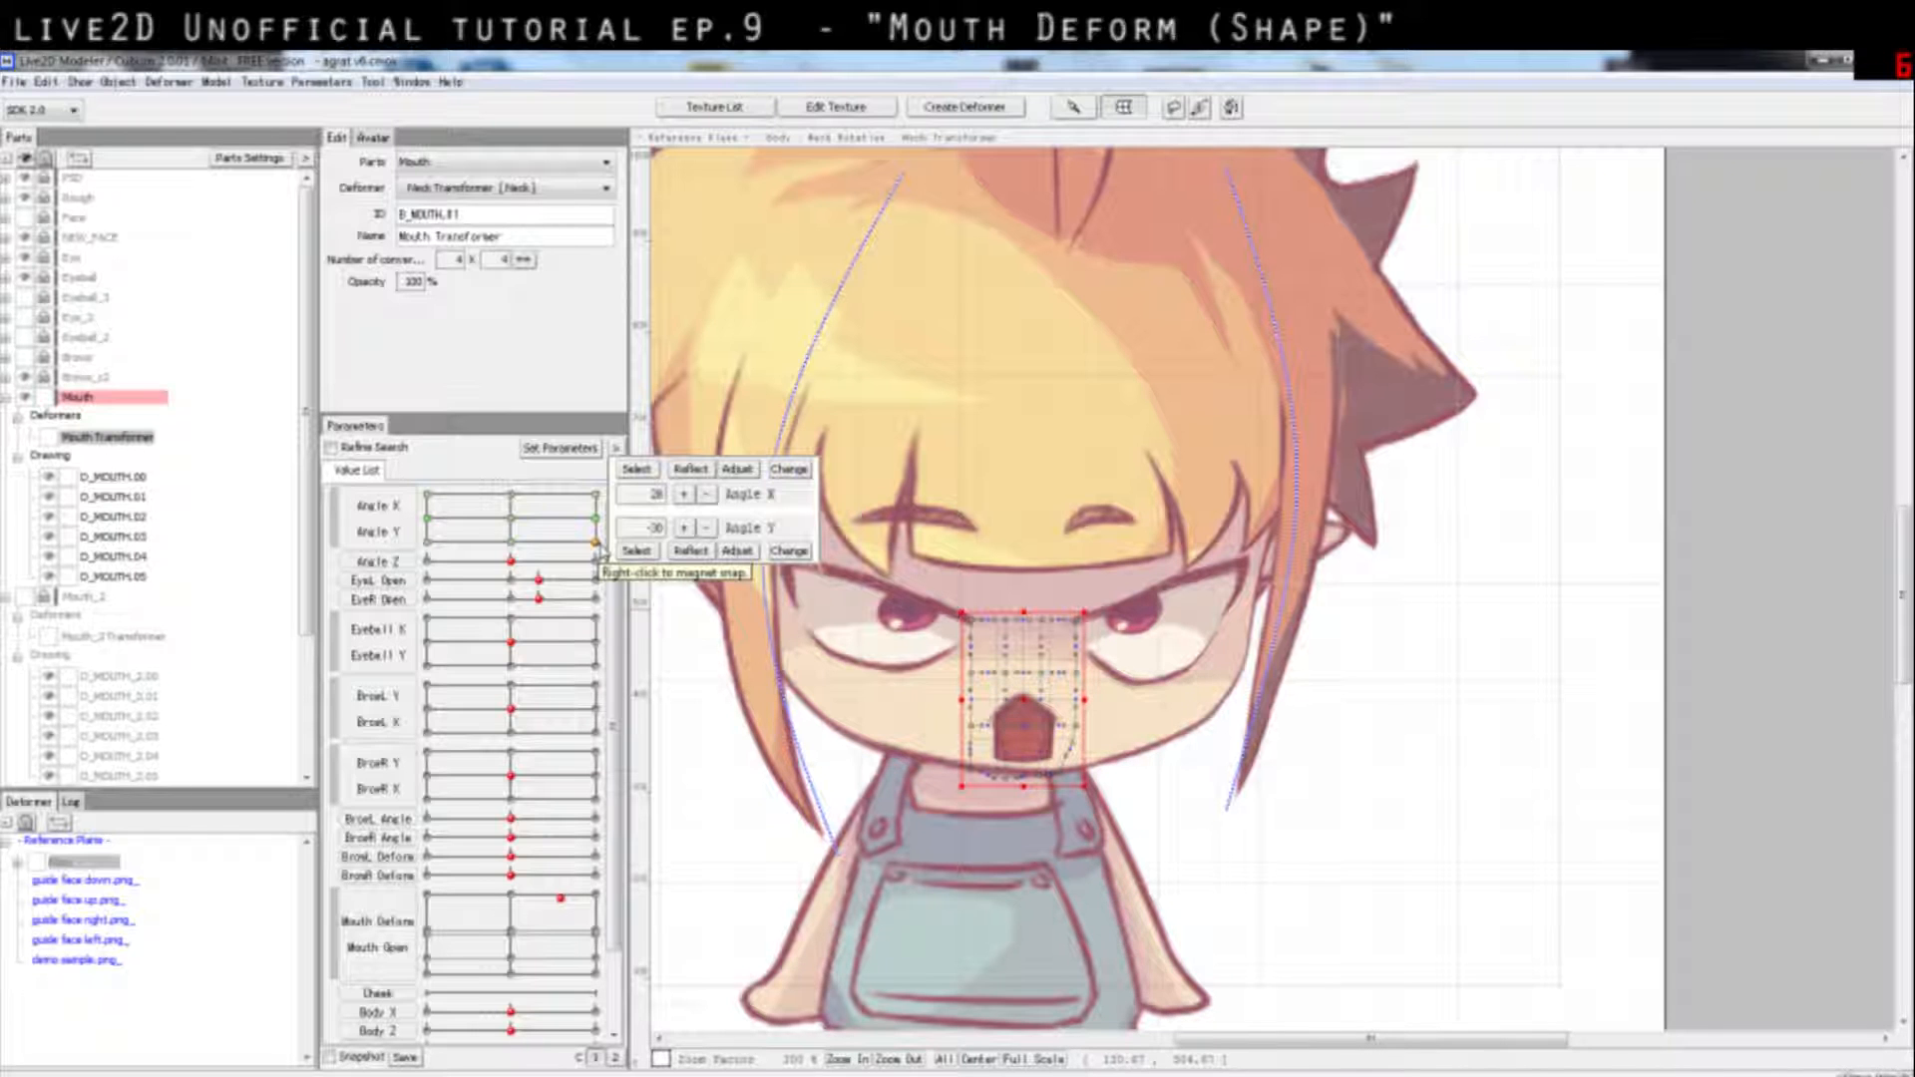
key(Escape)
Step: Preview the mouth with the head turned up to each side and tilted with Angle Z, varying Mouth Deform and Mouth Open
mouse_move(459, 492)
mouse_down()
mouse_move(436, 535)
mouse_move(413, 510)
mouse_move(558, 519)
mouse_move(499, 539)
mouse_move(535, 542)
mouse_move(595, 495)
mouse_up()
drag(483, 905, 598, 927)
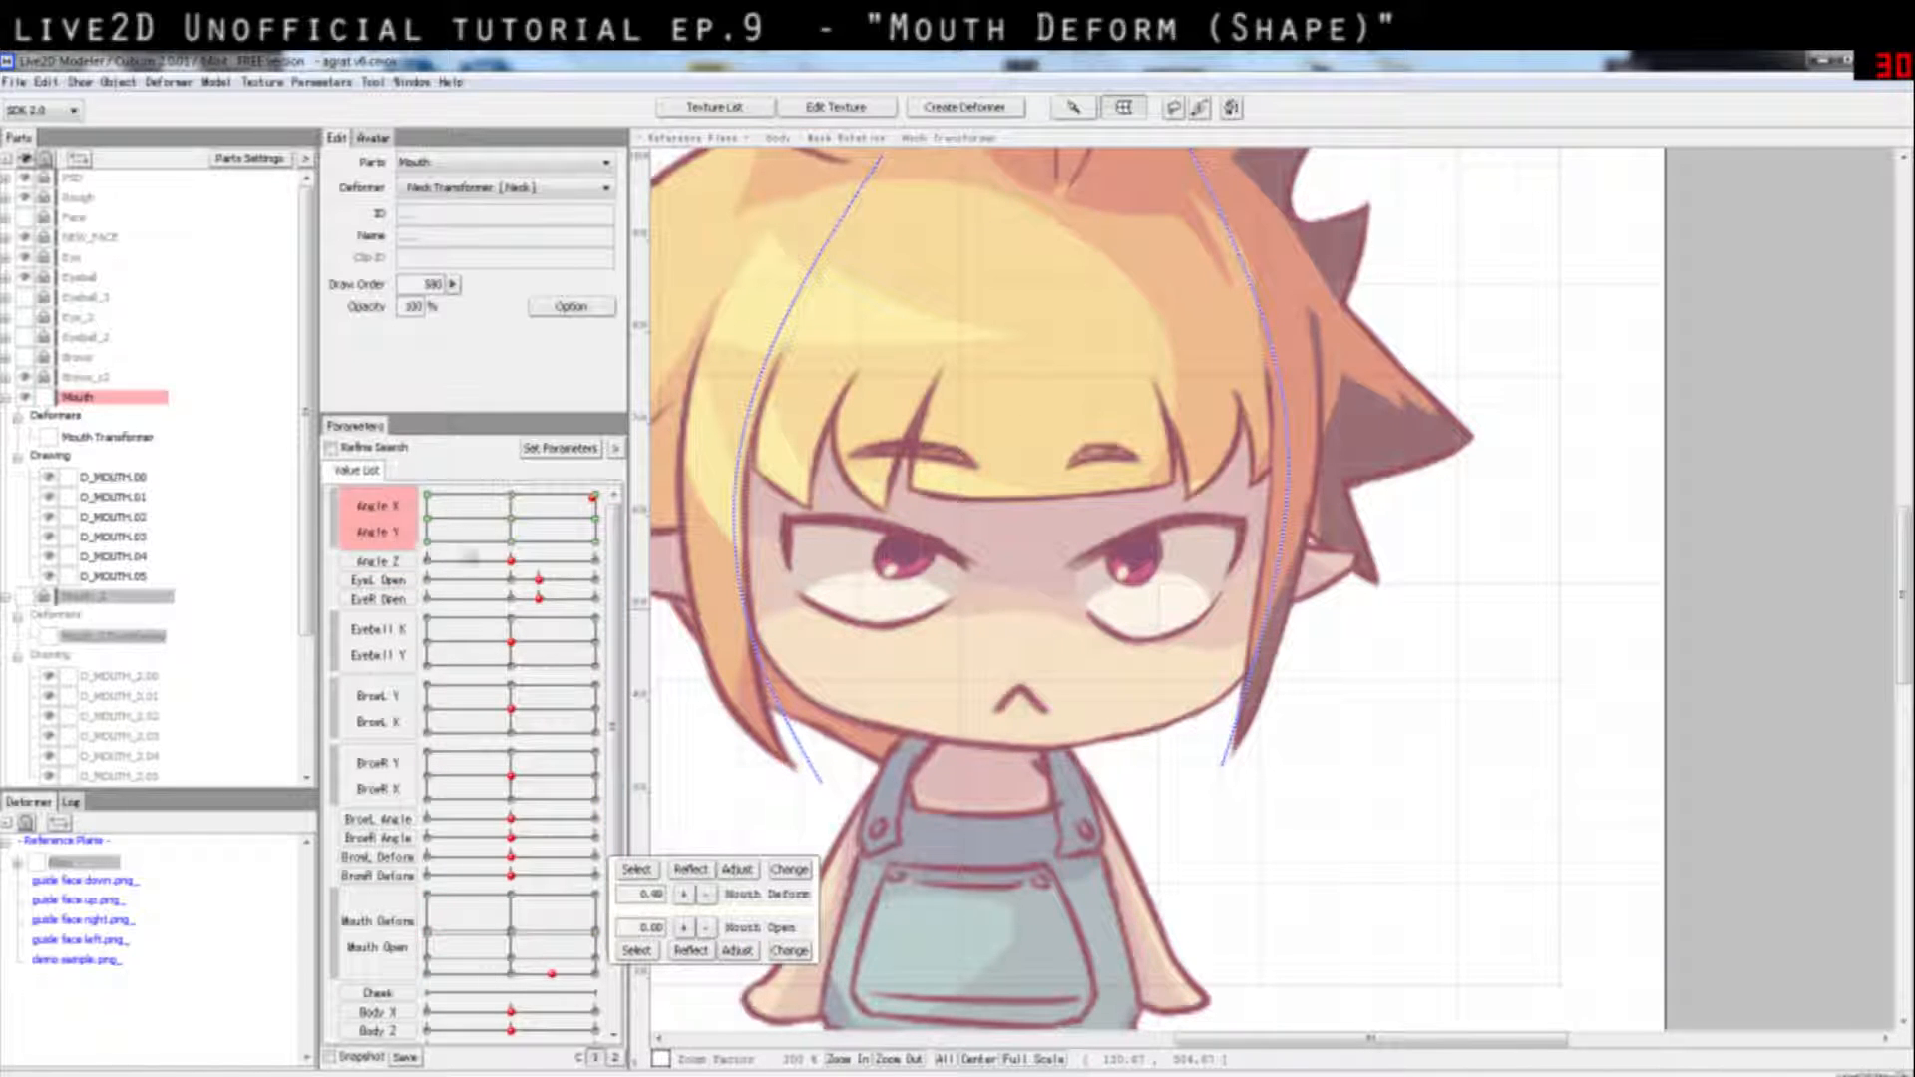
drag(463, 519, 415, 492)
mouse_move(439, 895)
mouse_down()
mouse_move(512, 966)
mouse_move(564, 915)
mouse_up()
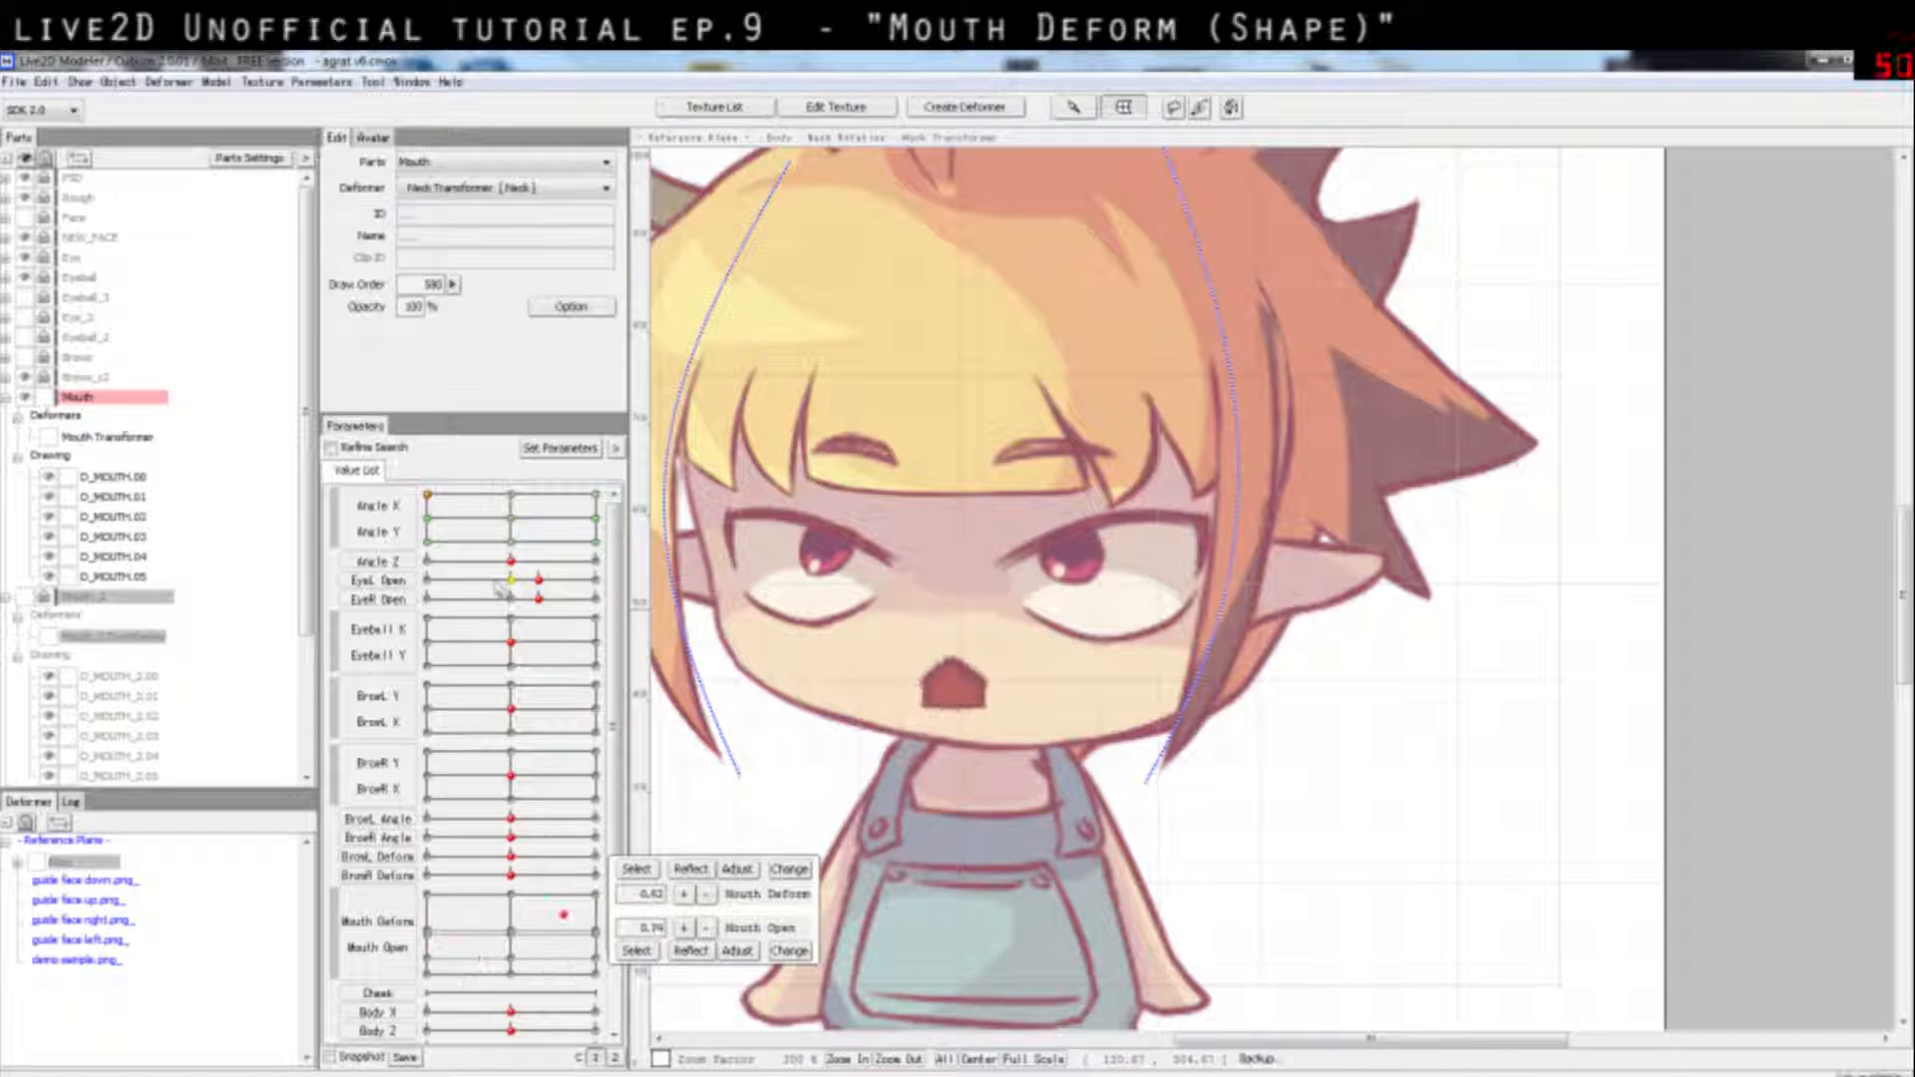
drag(564, 563, 596, 561)
mouse_move(563, 914)
mouse_down()
mouse_move(425, 900)
mouse_move(565, 958)
mouse_move(461, 934)
mouse_move(595, 895)
mouse_move(517, 894)
mouse_up()
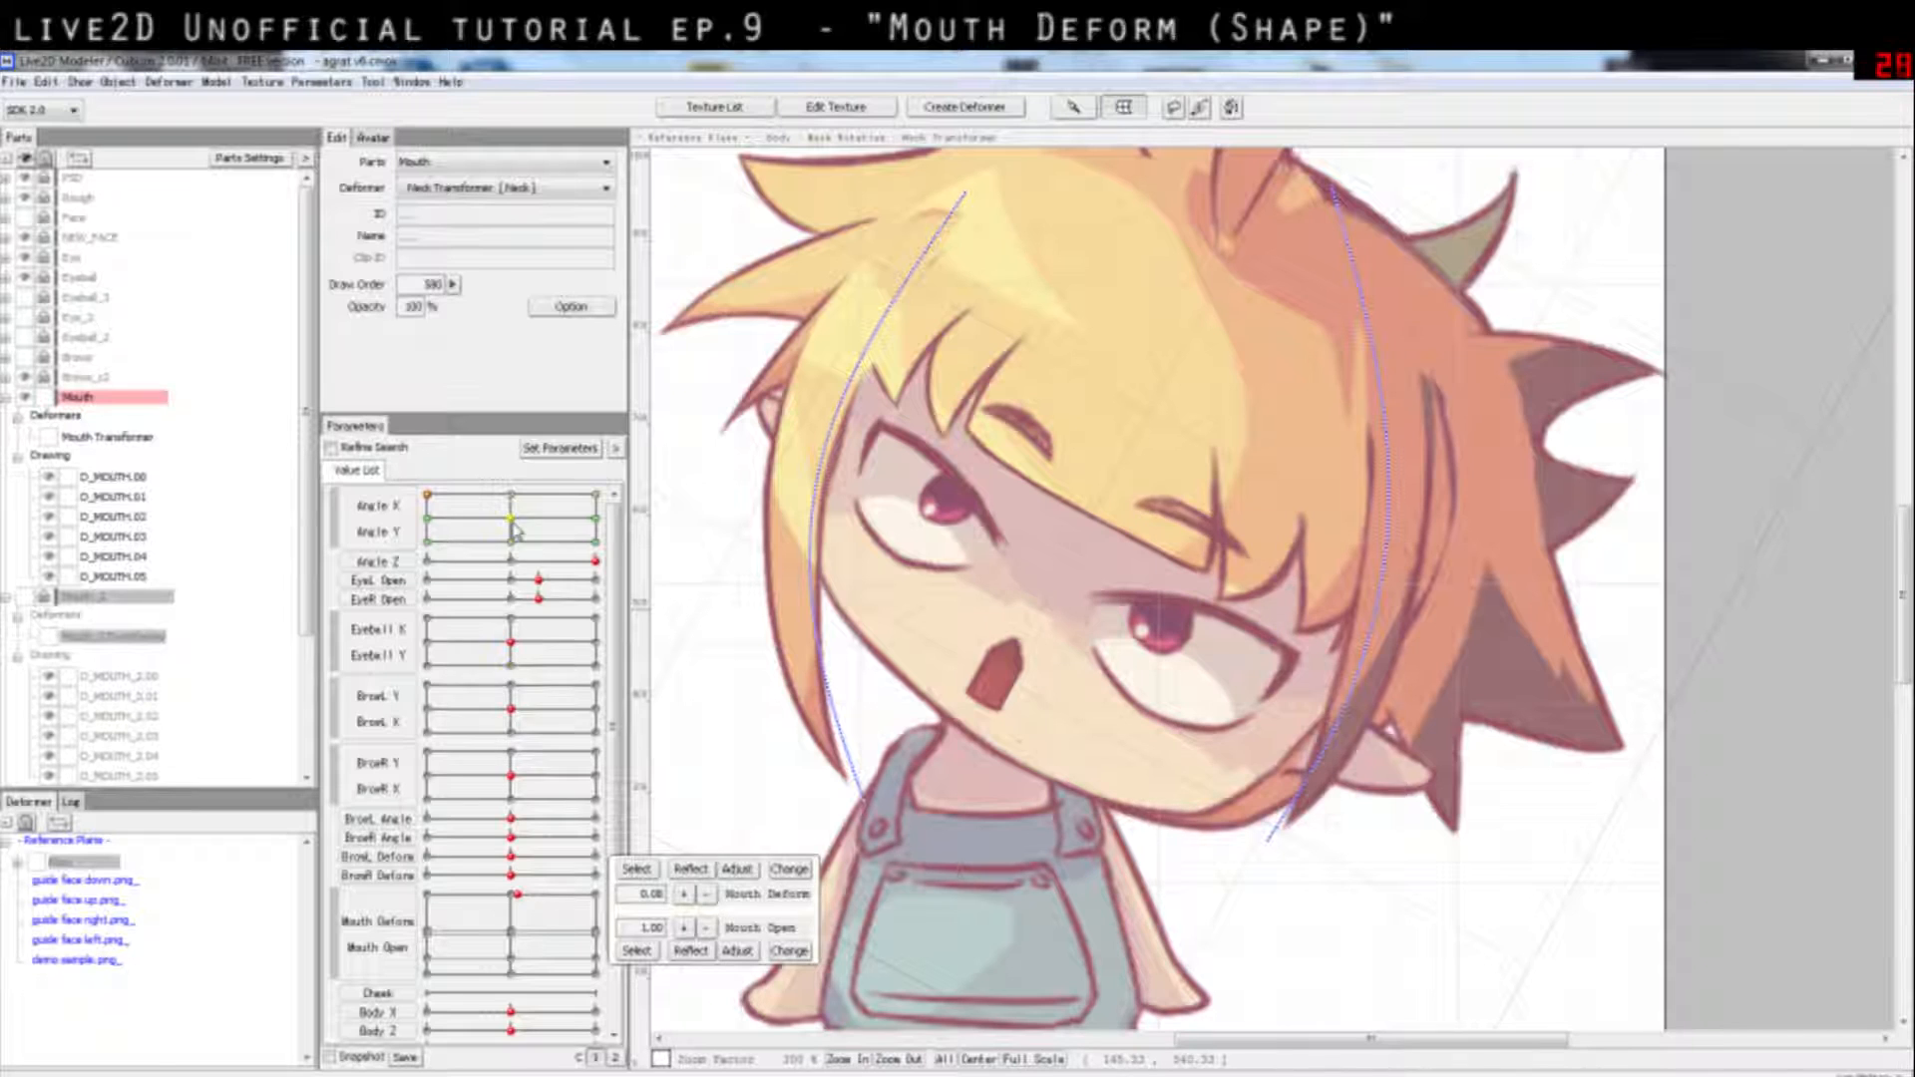
Step: Reset Angle X, Angle Y and Angle Z to 0, and set Mouth Deform to 0.00 and Mouth Open to 0.50
drag(516, 532, 527, 553)
click(514, 562)
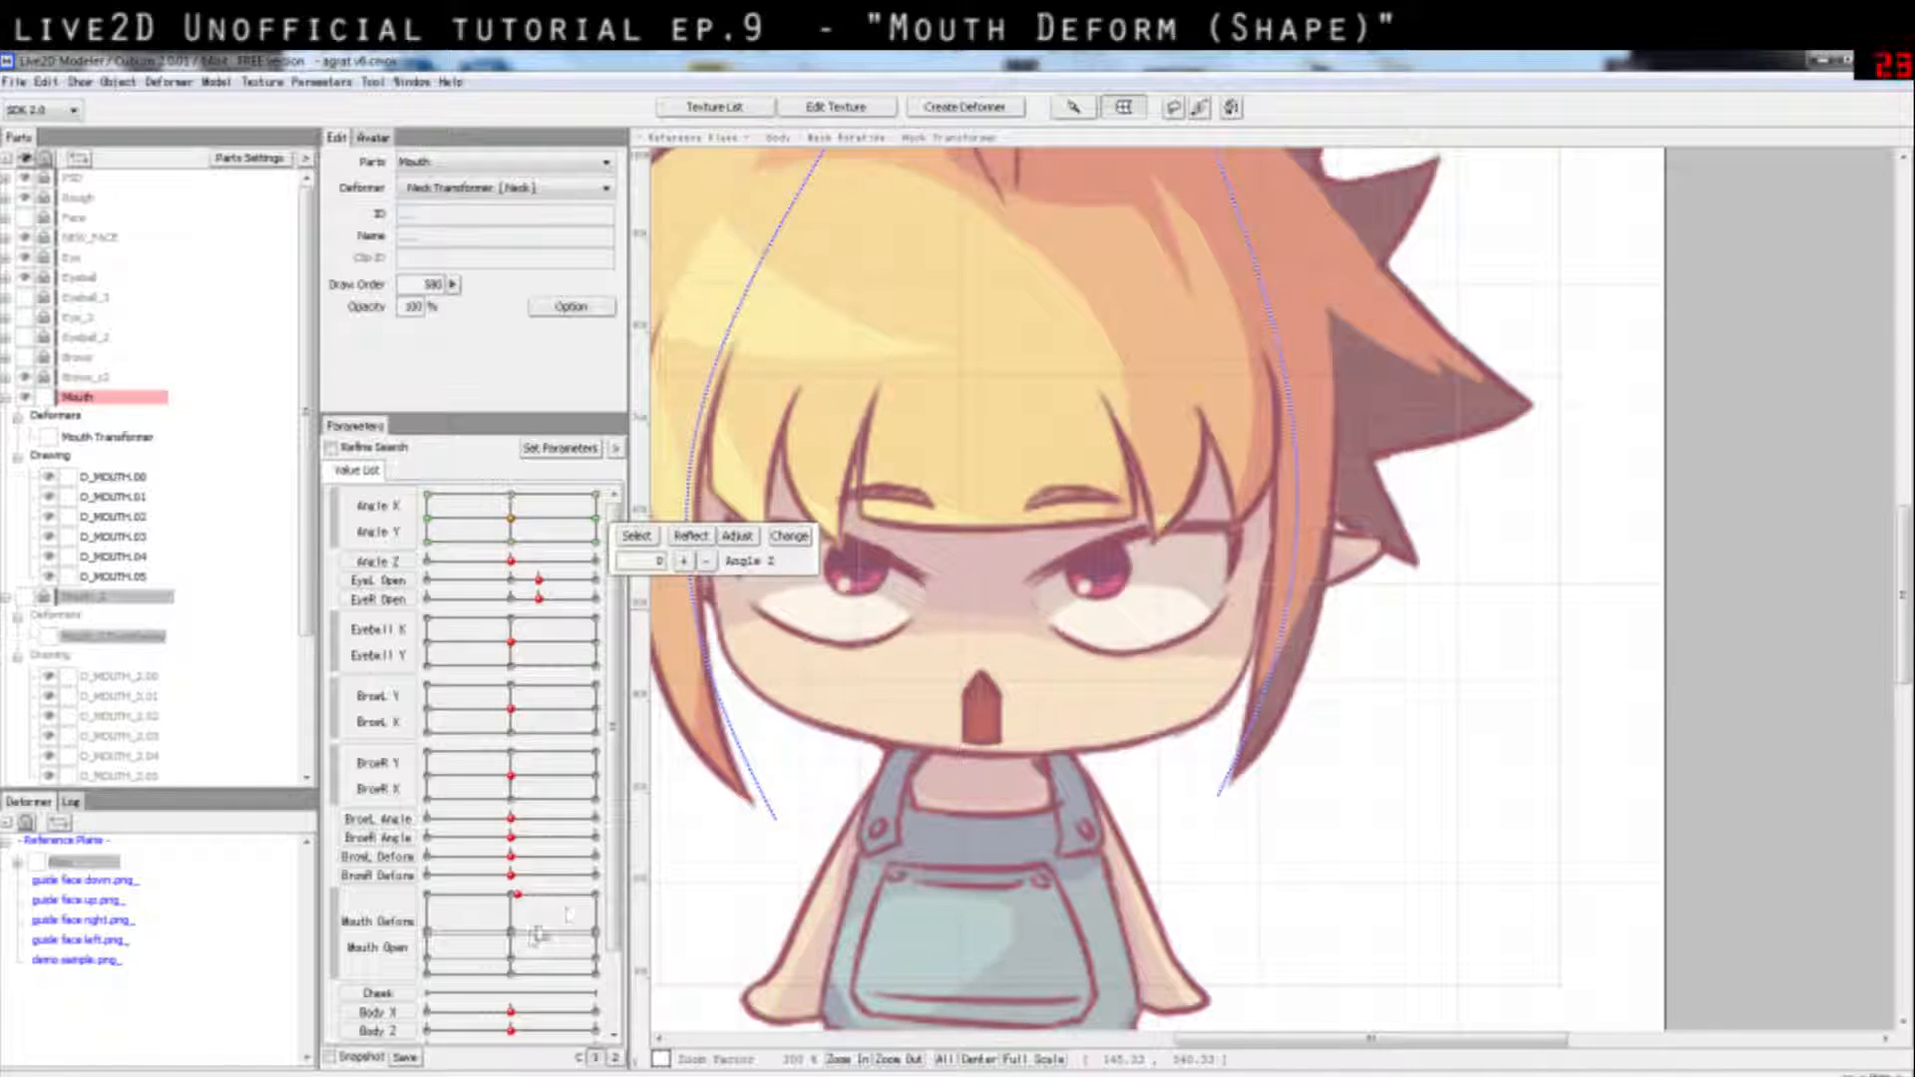
drag(519, 898, 512, 943)
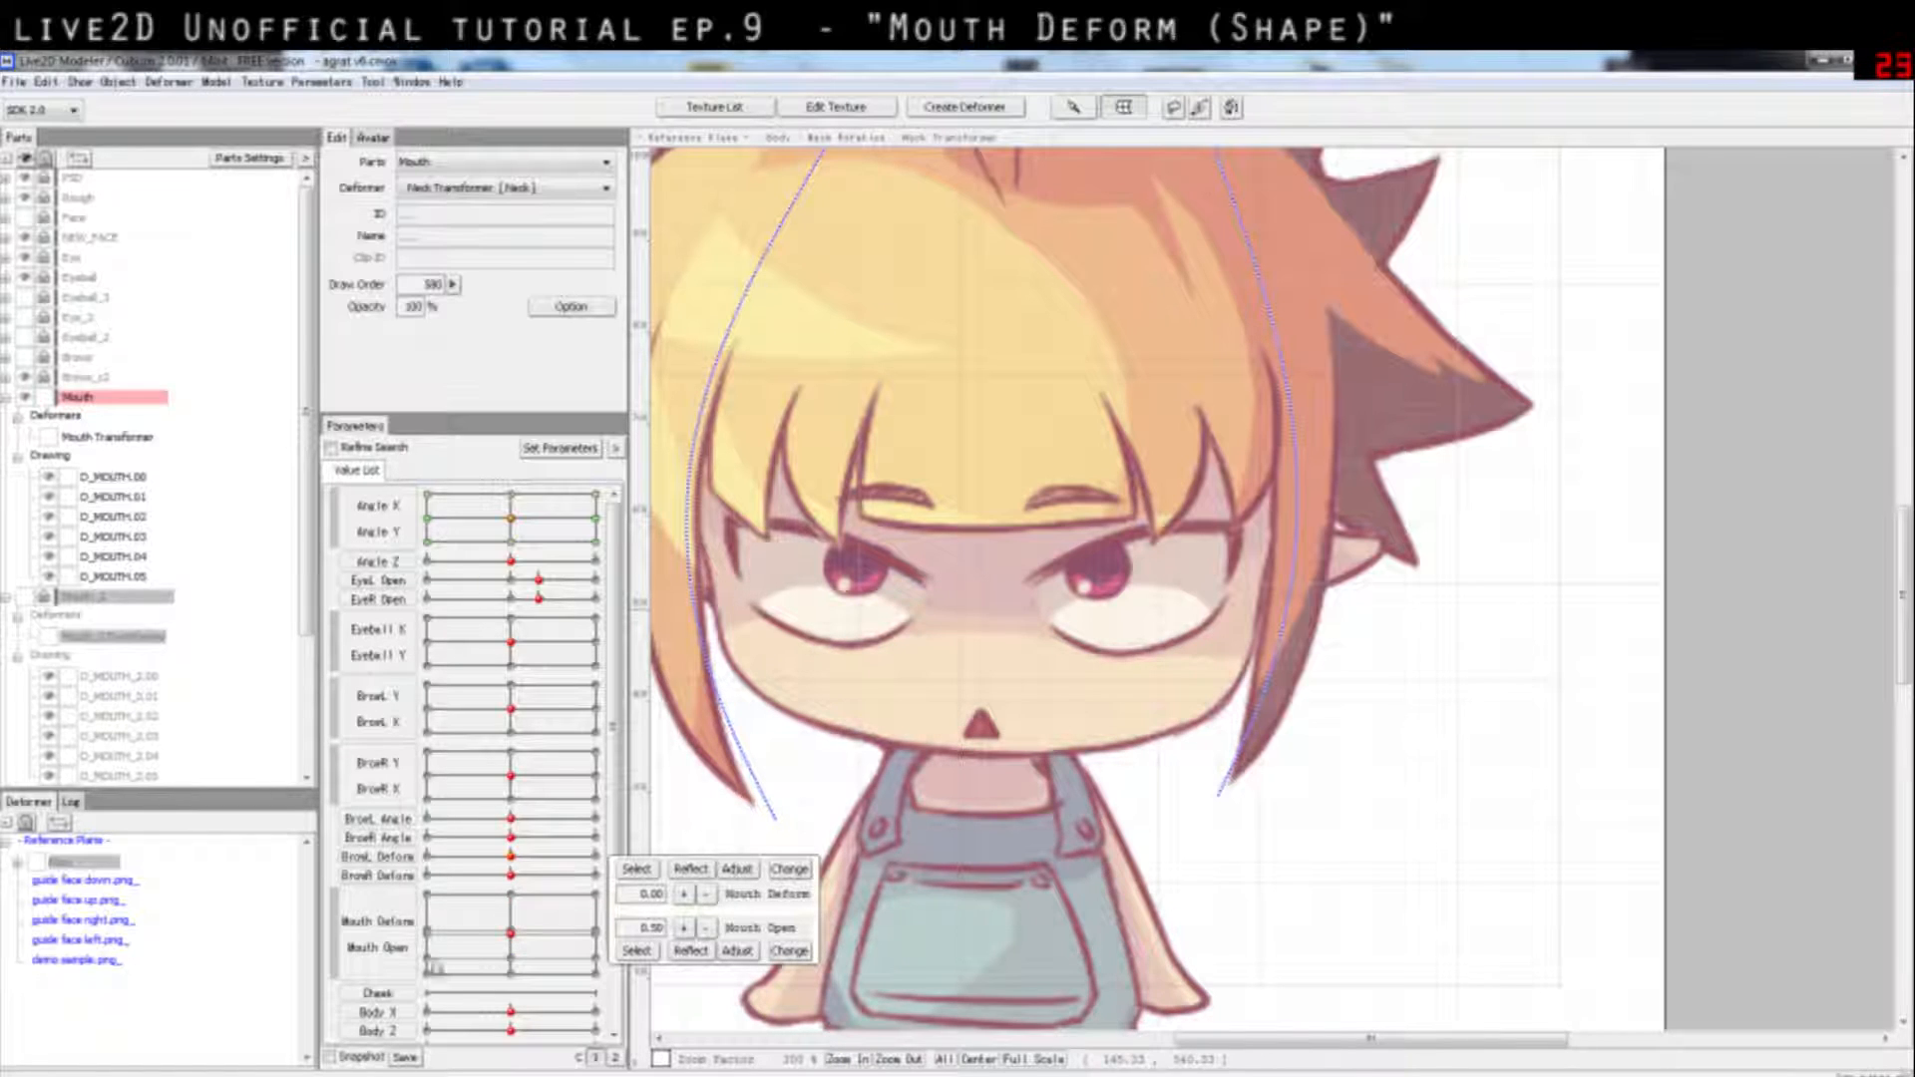